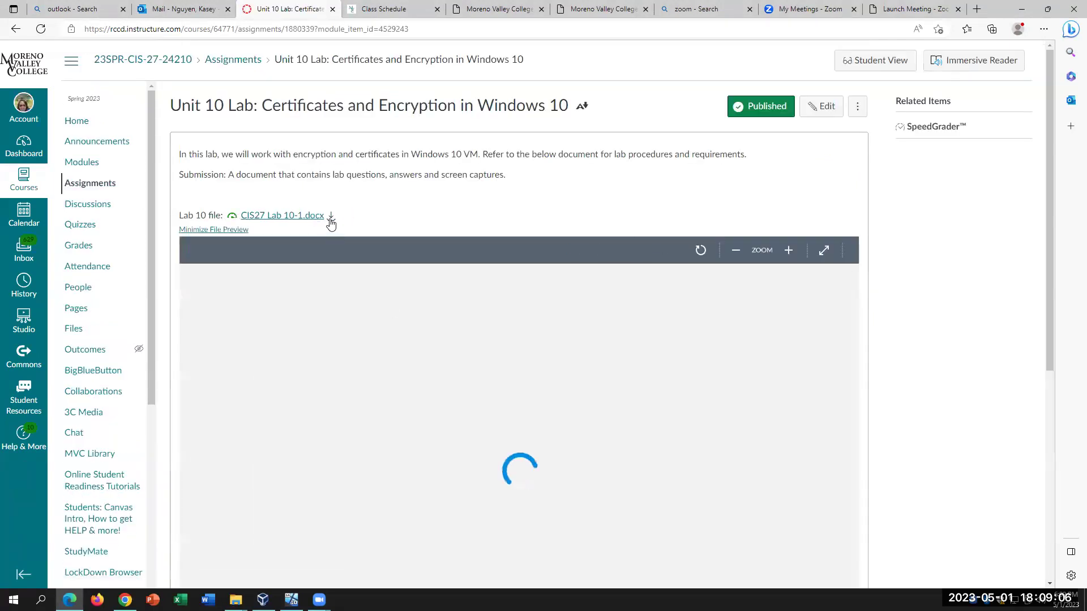
# Step: Download CIS27 Lab 10-1.docx from the Unit 10 Lab assignment, open it in Word and enable editing
pyautogui.click(330, 216)
pyautogui.click(316, 270)
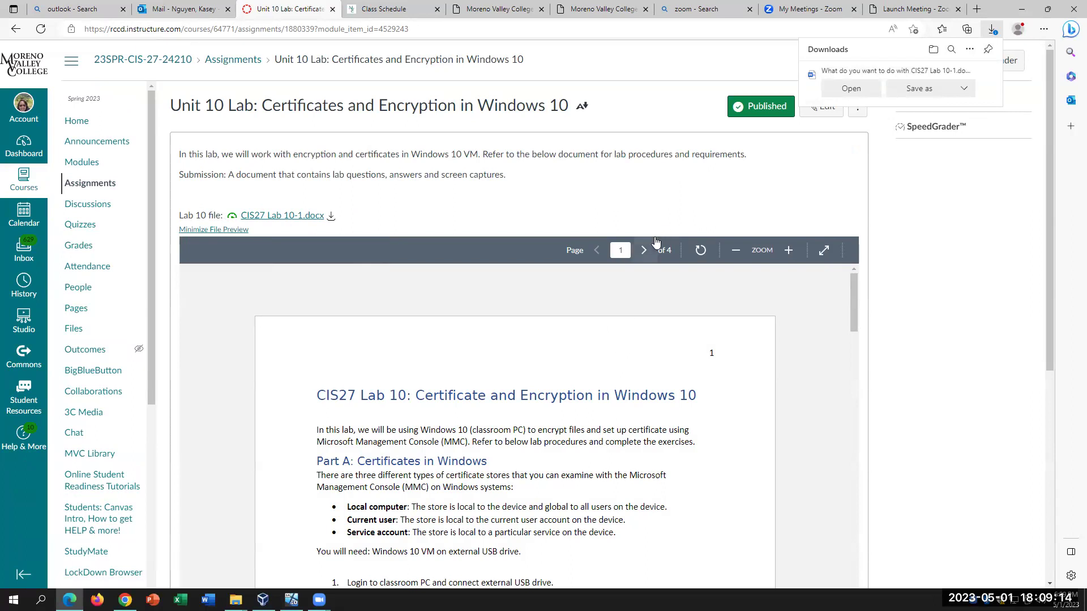
pyautogui.click(332, 219)
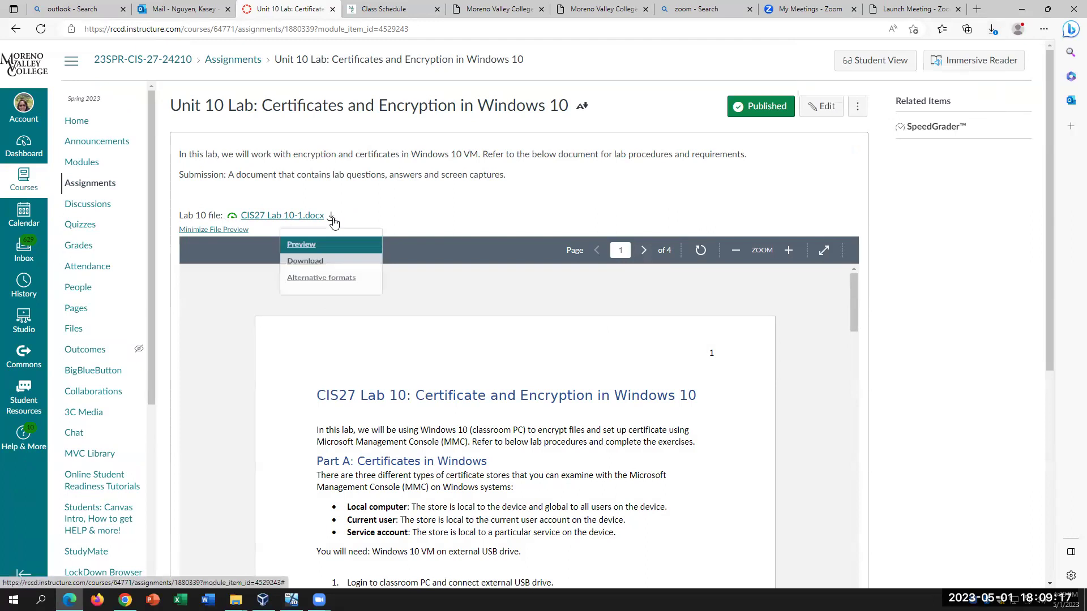
pyautogui.click(305, 266)
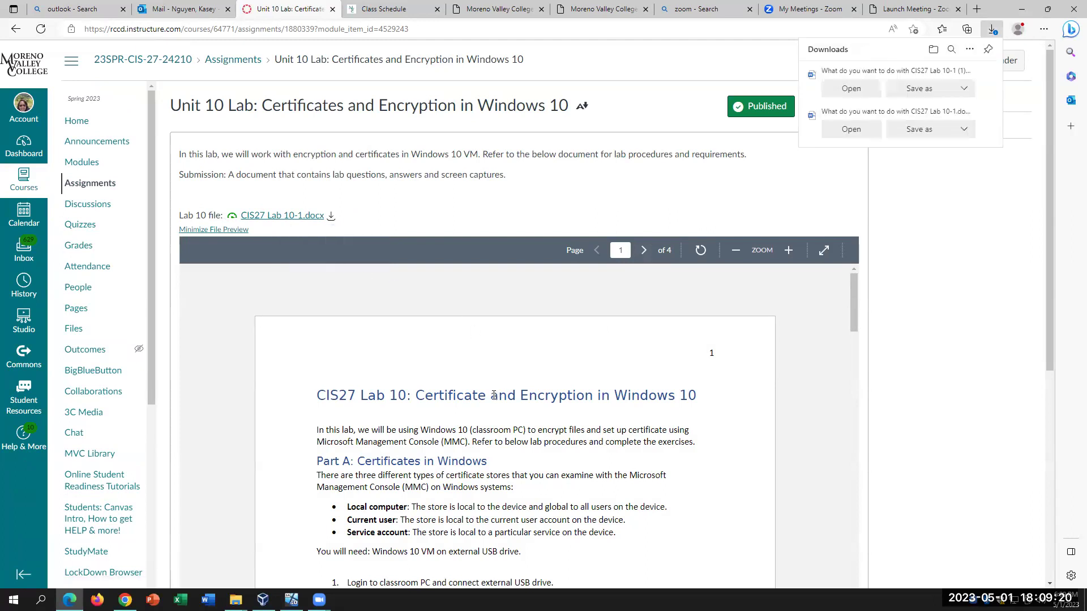
pyautogui.click(870, 89)
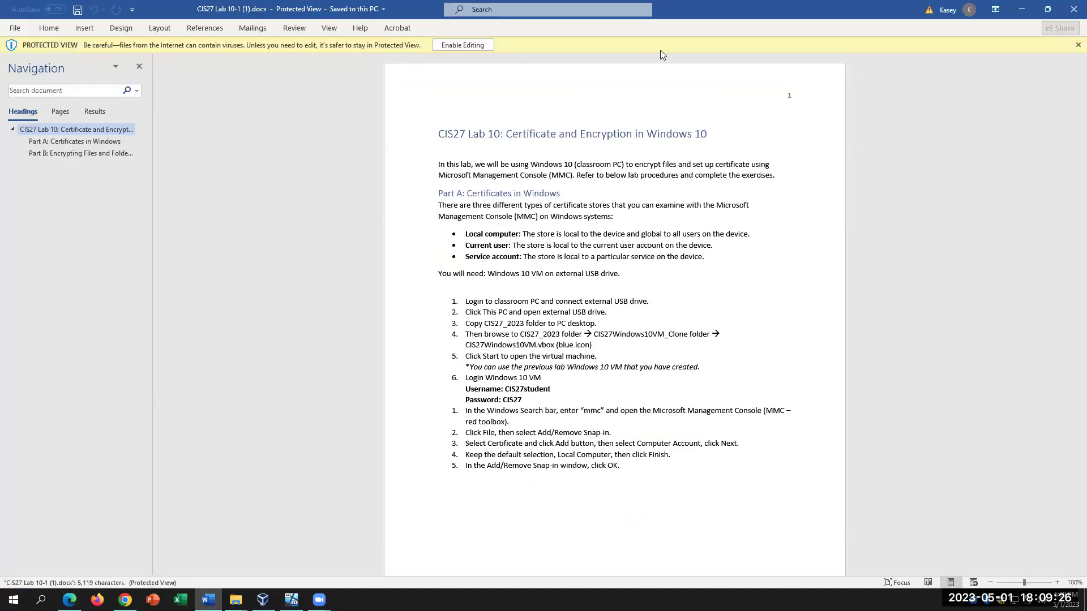
pyautogui.click(463, 45)
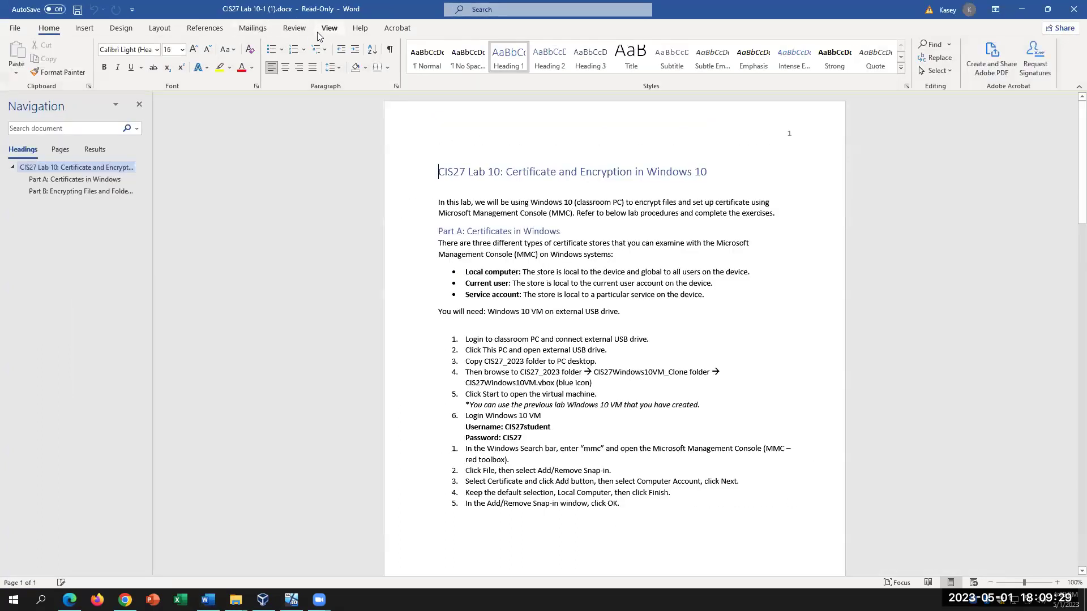
# Step: Set the lab document's zoom to 200%
pyautogui.click(328, 28)
pyautogui.click(333, 57)
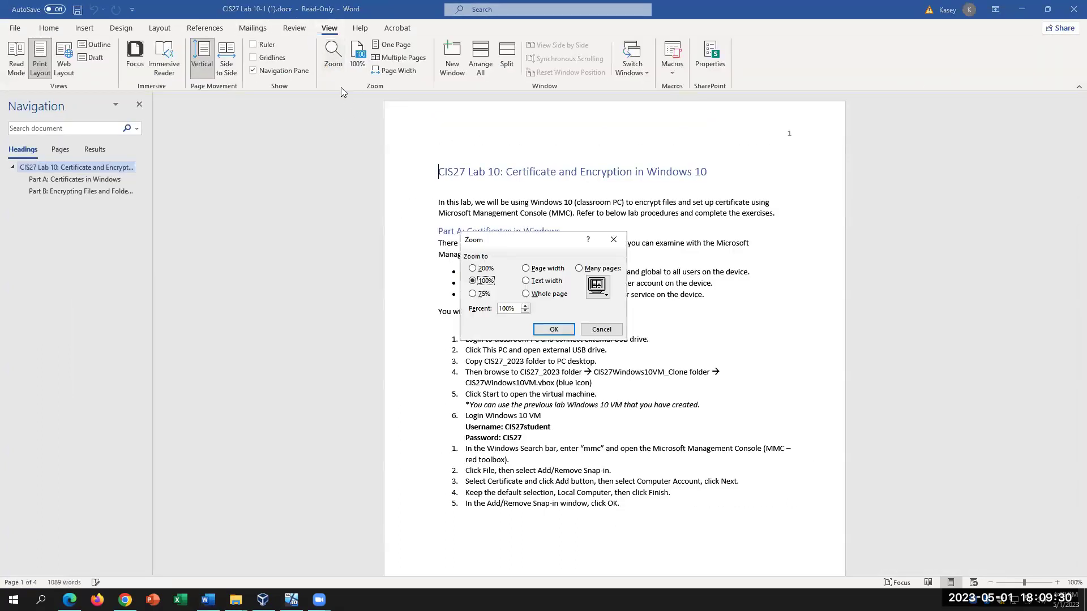
pyautogui.click(480, 269)
pyautogui.click(553, 329)
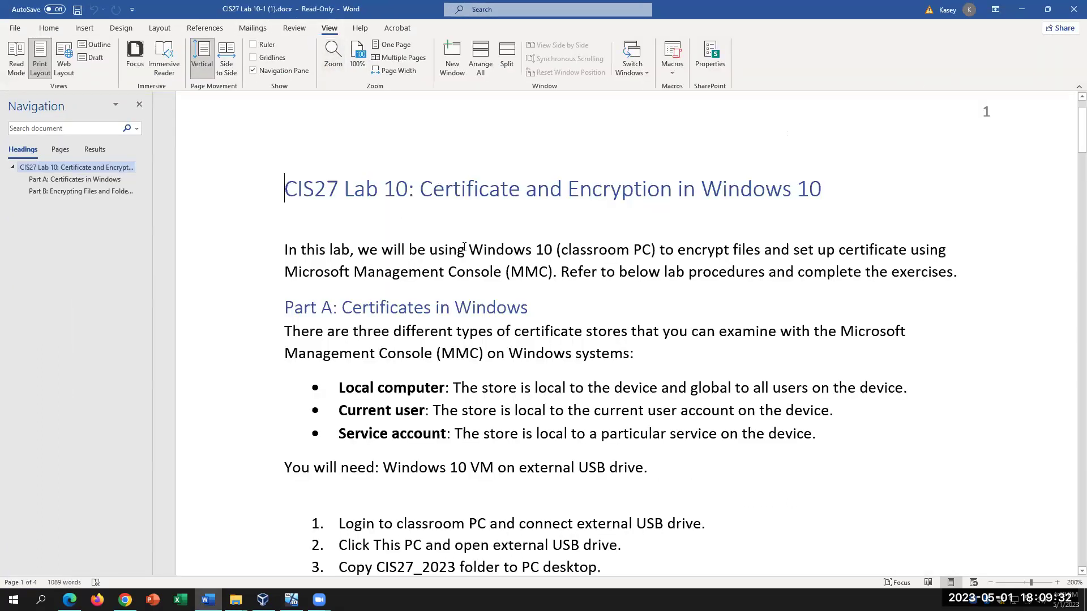
# Step: Read the lab introduction, the three certificate store types in Part A and the virtual machine setup instructions
pyautogui.scroll(-1, 716, 434)
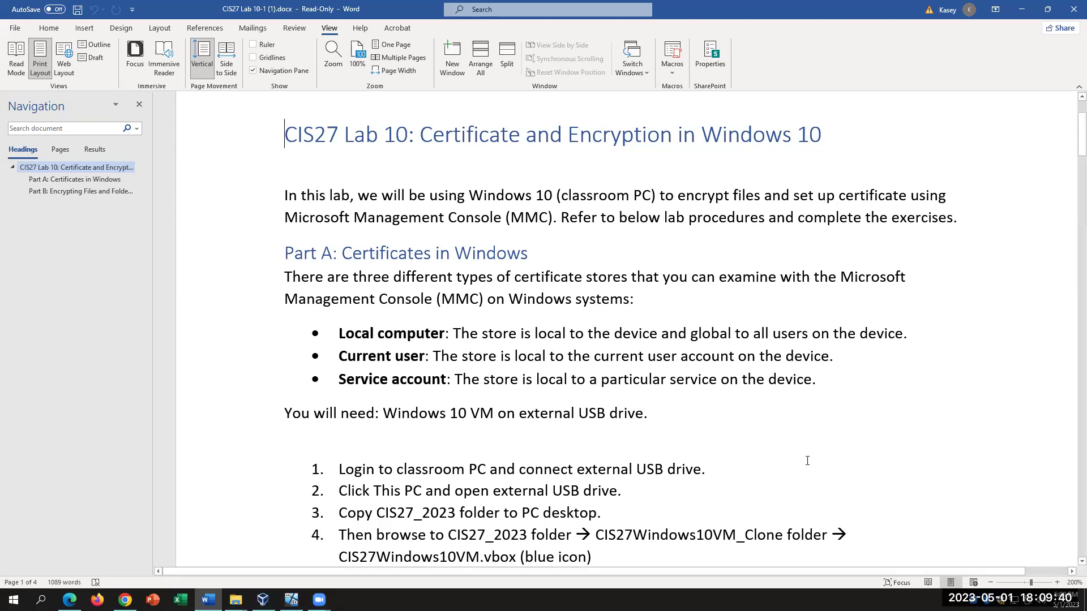
pyautogui.scroll(-1, 799, 462)
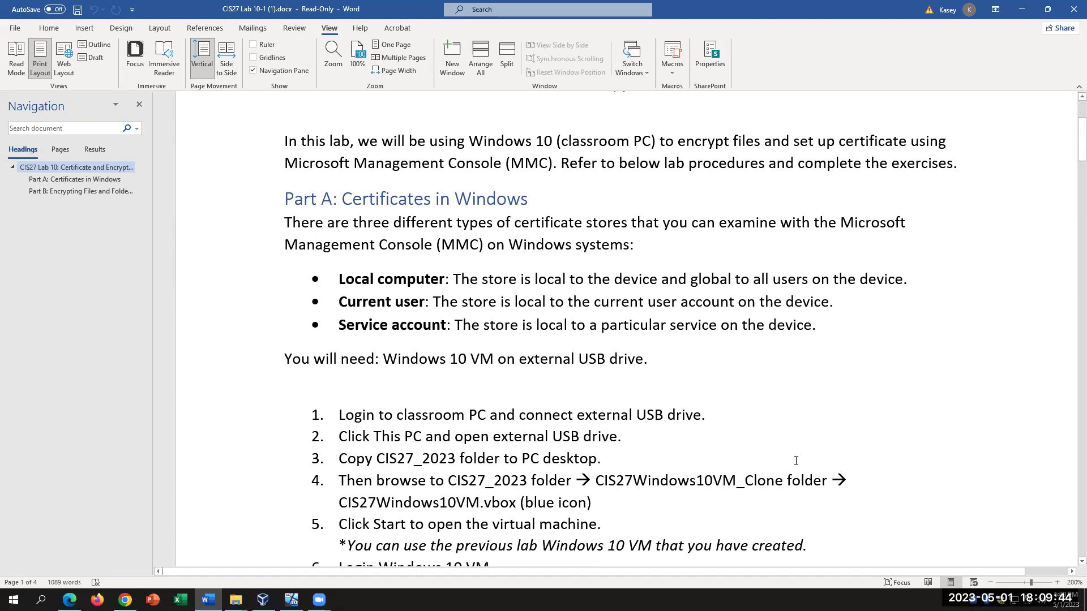
pyautogui.scroll(2, 794, 460)
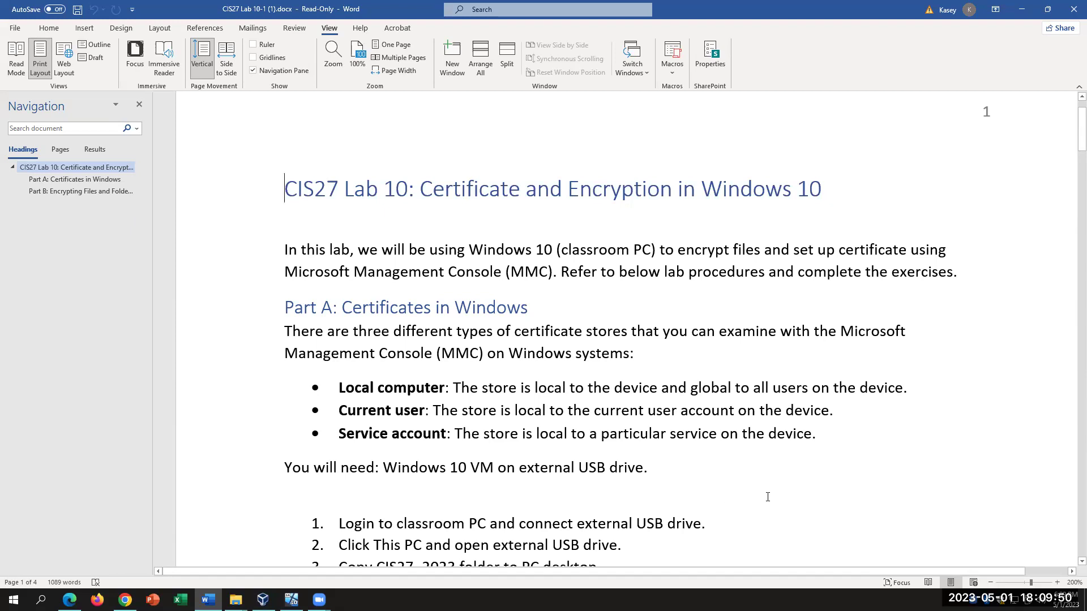
pyautogui.scroll(-3, 736, 498)
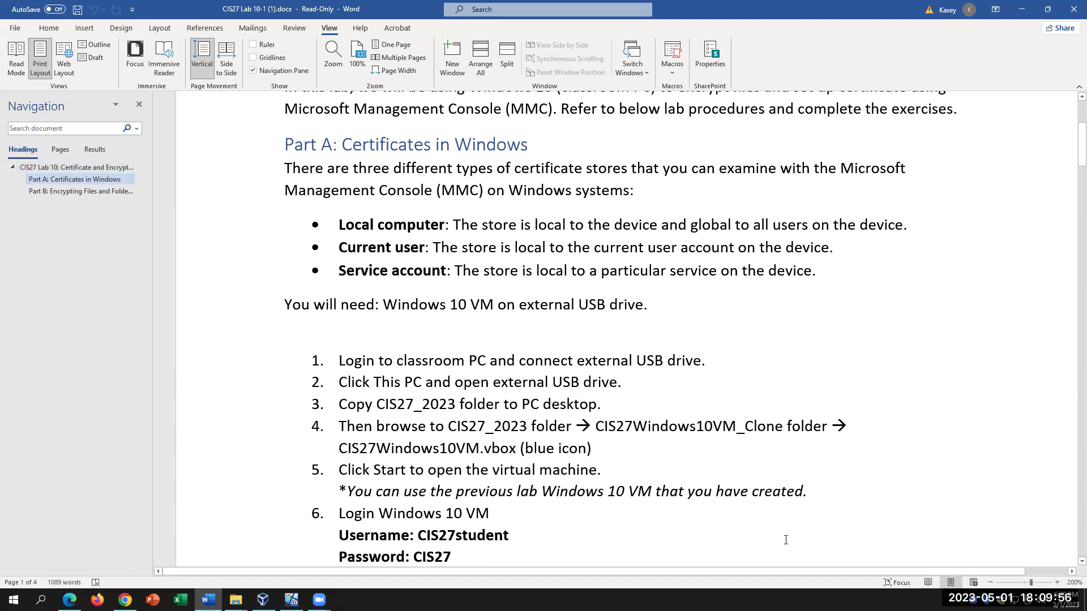
pyautogui.scroll(-2, 796, 520)
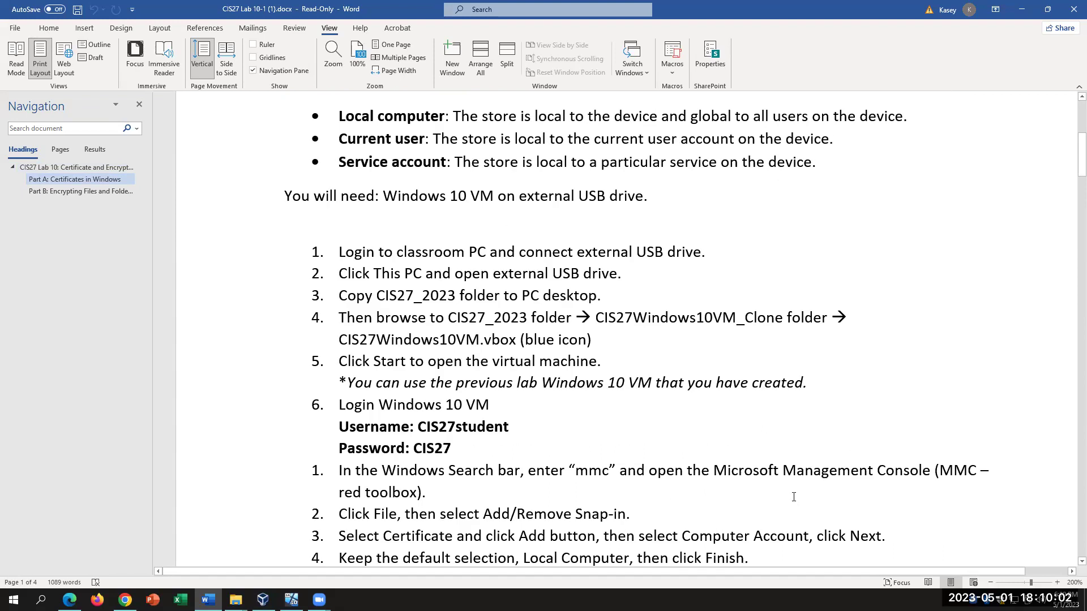
pyautogui.scroll(2, 793, 483)
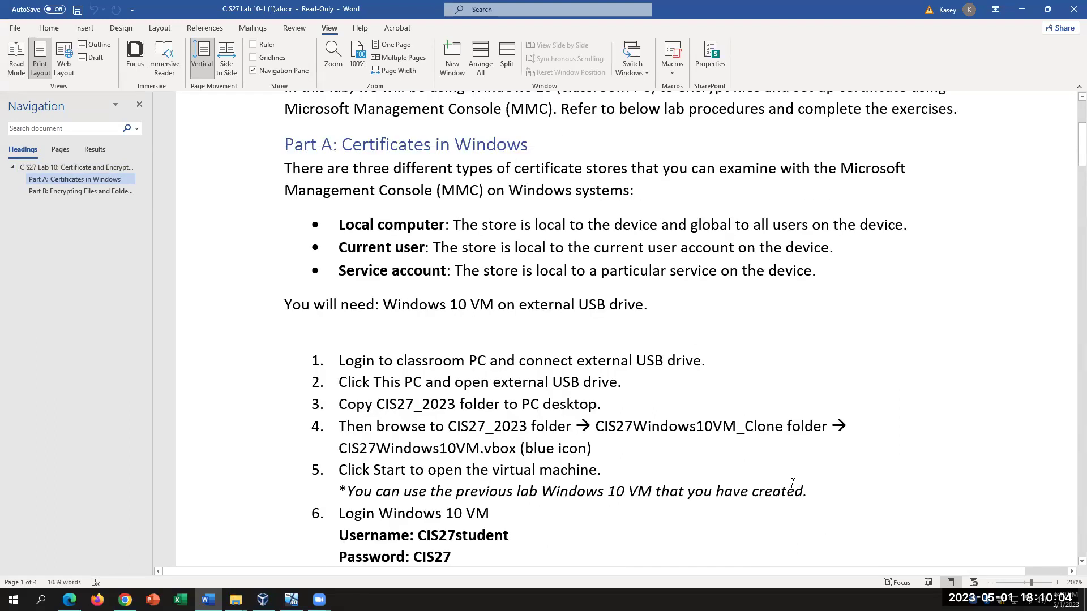
pyautogui.click(486, 190)
pyautogui.click(837, 274)
pyautogui.scroll(1, 825, 299)
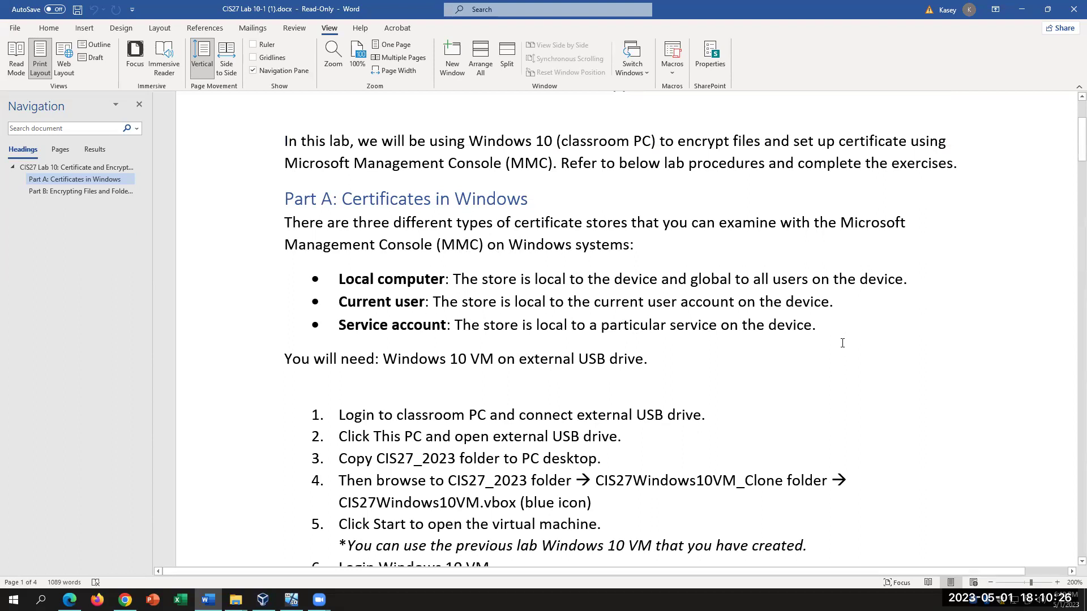
pyautogui.scroll(-1, 842, 343)
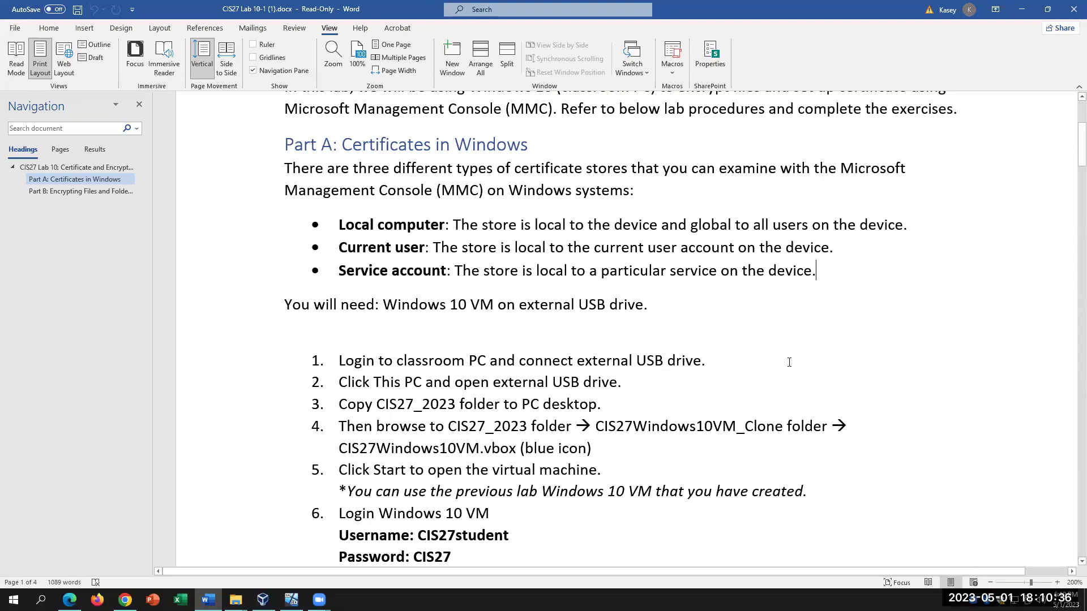
pyautogui.scroll(-1, 788, 363)
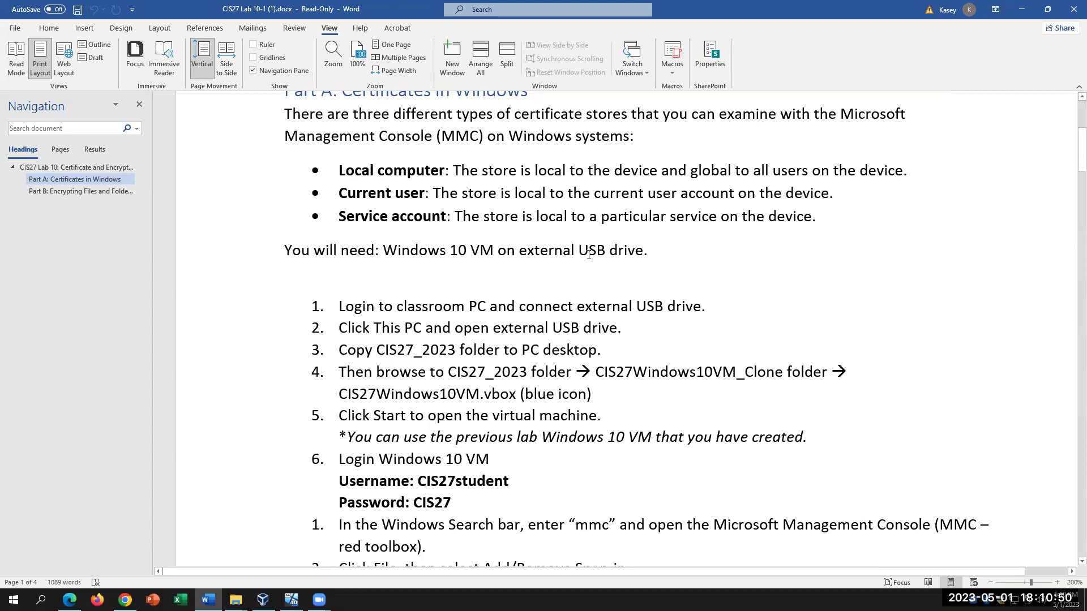
pyautogui.click(454, 166)
pyautogui.click(496, 216)
pyautogui.moveTo(535, 171); pyautogui.dragTo(664, 178)
pyautogui.click(664, 179)
pyautogui.moveTo(440, 194); pyautogui.dragTo(569, 201)
pyautogui.click(563, 202)
# Step: Switch to File Explorer and browse from the Desktop through CIS27_2023 to the CIS27Windows10VM folder
pyautogui.moveTo(235, 600)
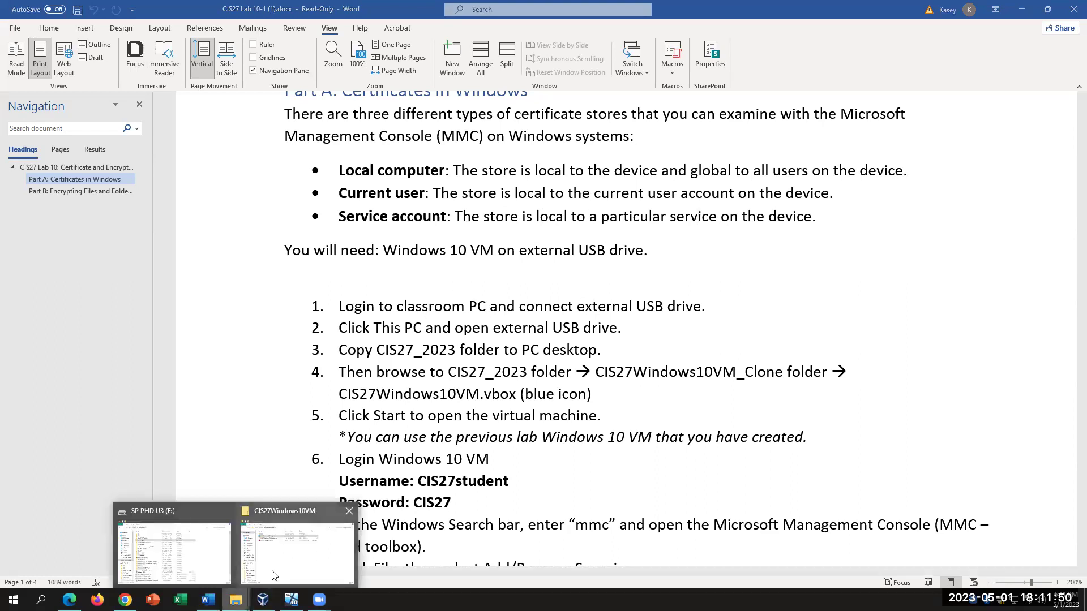
pyautogui.click(311, 558)
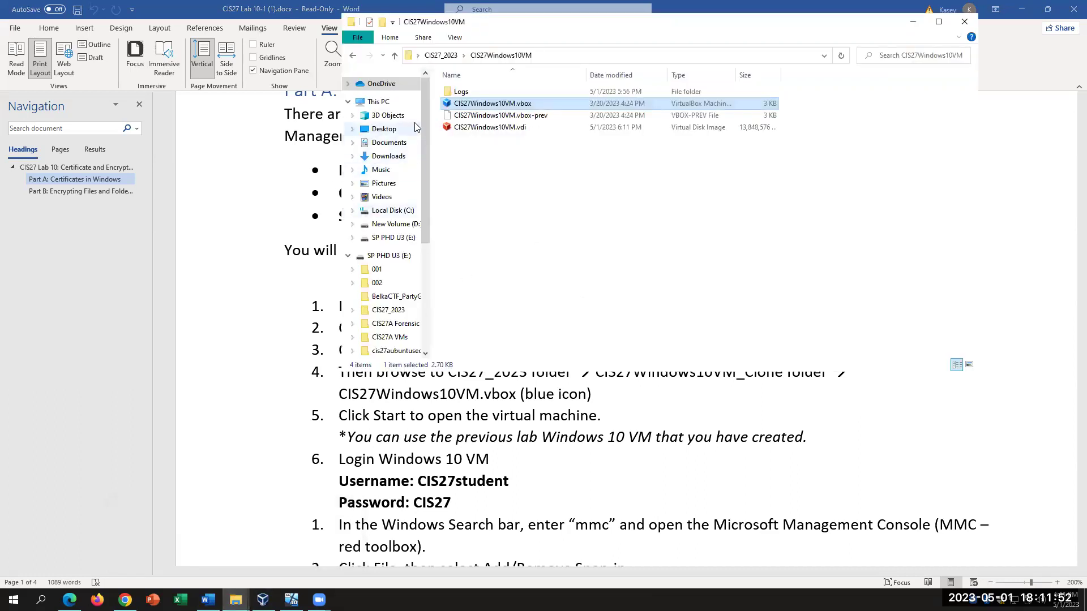
pyautogui.click(390, 129)
pyautogui.doubleClick(484, 92)
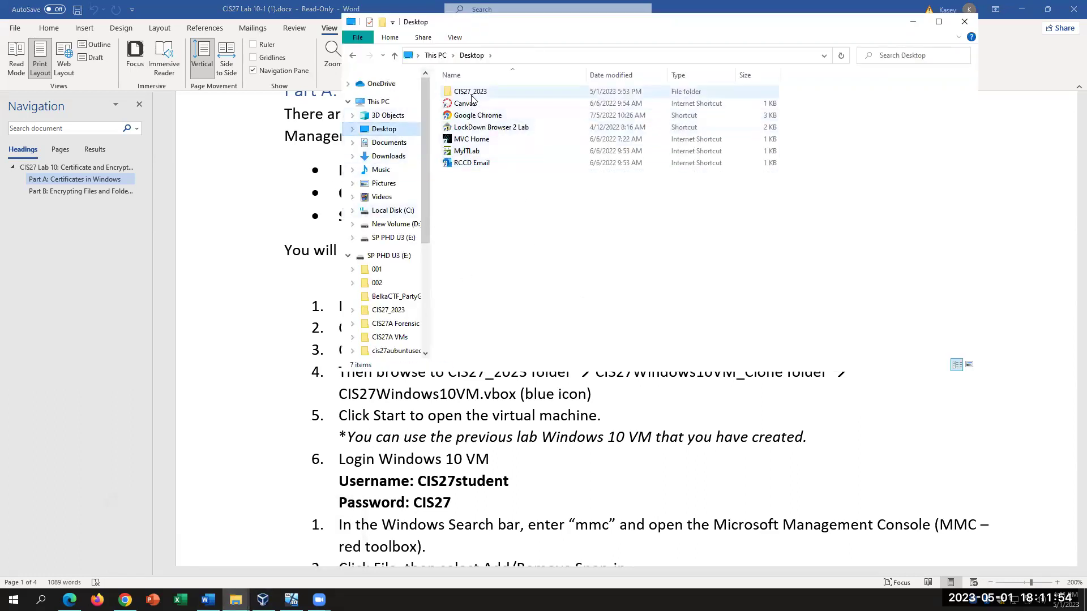
pyautogui.doubleClick(512, 91)
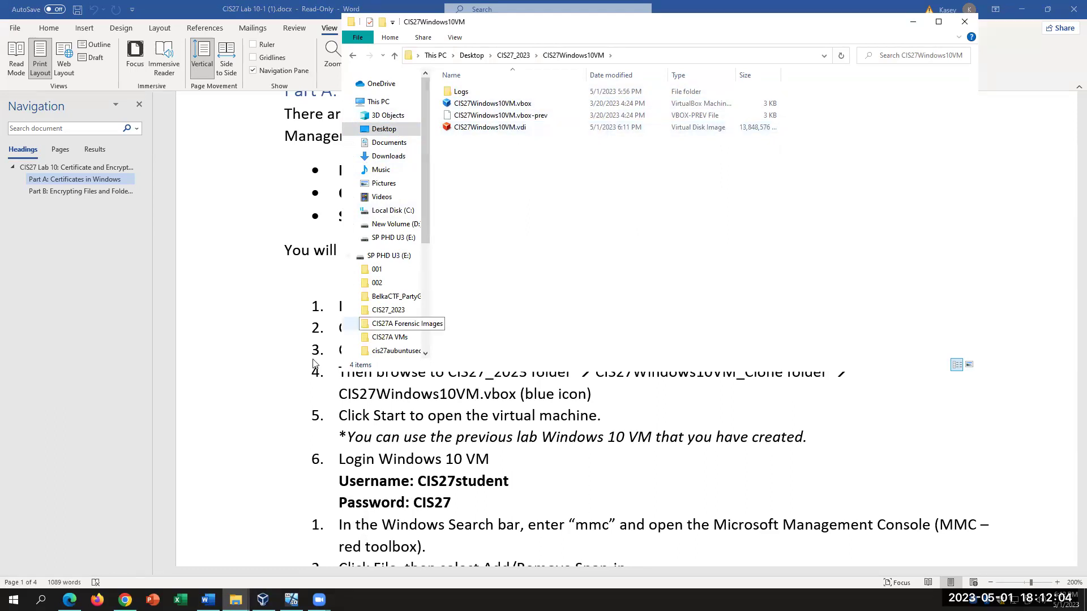
# Step: Return to the lab document and review the Windows 10 VM login details and the instructions for the management console
pyautogui.click(221, 417)
pyautogui.scroll(-1, 221, 417)
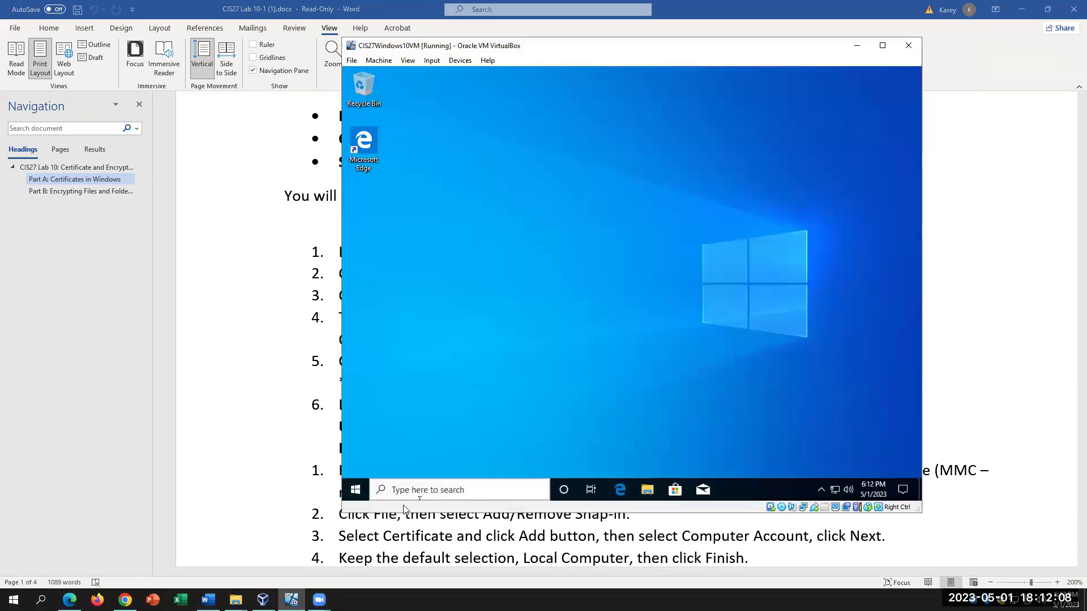
pyautogui.click(221, 366)
pyautogui.moveTo(456, 447); pyautogui.dragTo(341, 427)
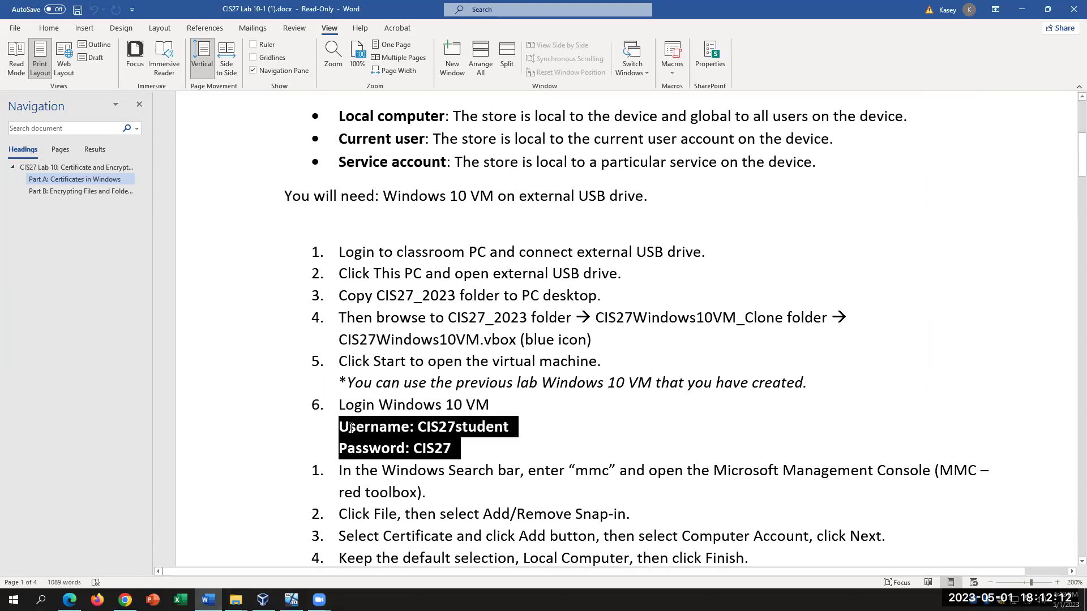
pyautogui.click(505, 452)
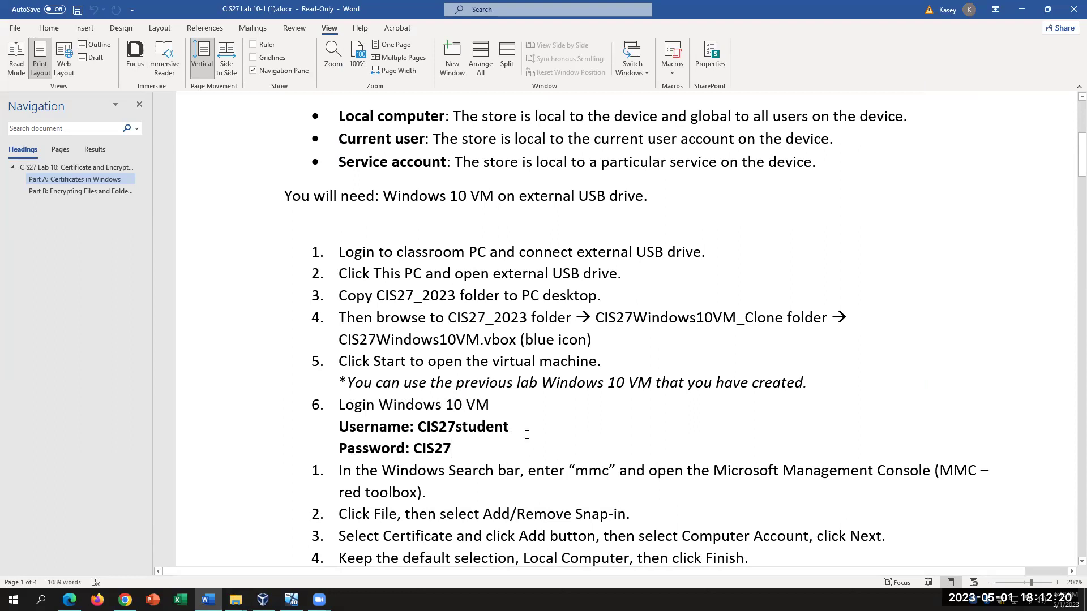
pyautogui.click(527, 426)
pyautogui.scroll(-1, 552, 436)
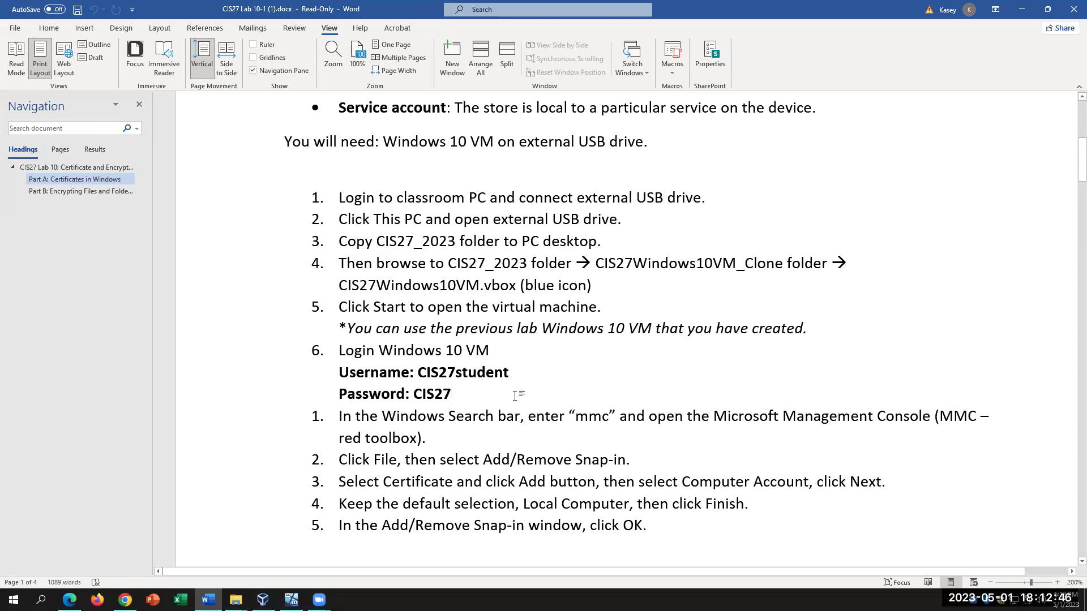
# Step: Switch to the running CIS27Windows10VM, search for mmc, open Microsoft Management Console with permission to make changes, and maximize its window
pyautogui.click(291, 599)
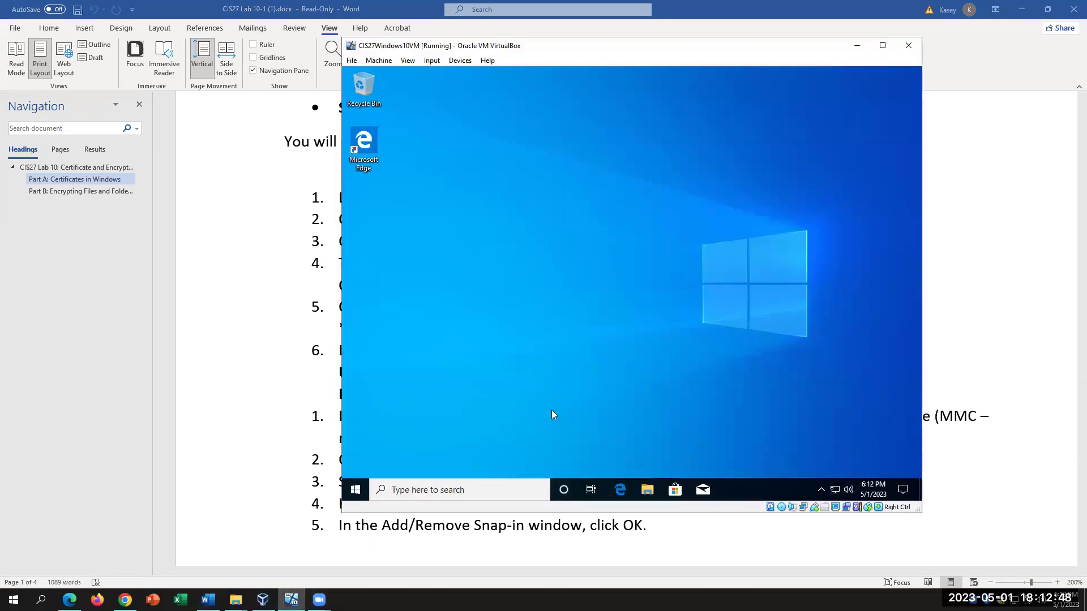
pyautogui.click(434, 491)
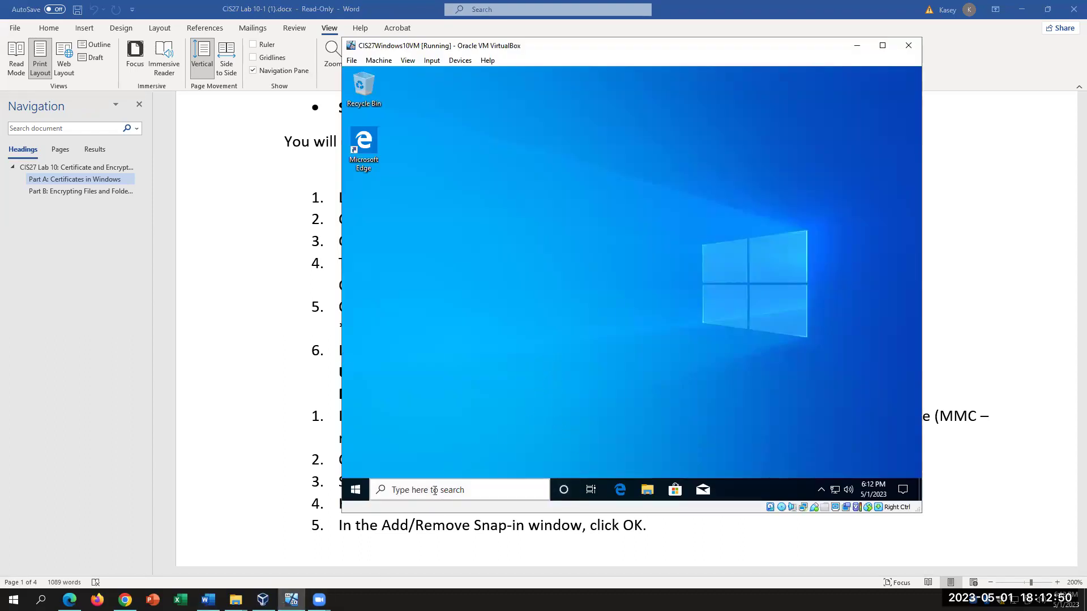
pyautogui.write('mmc')
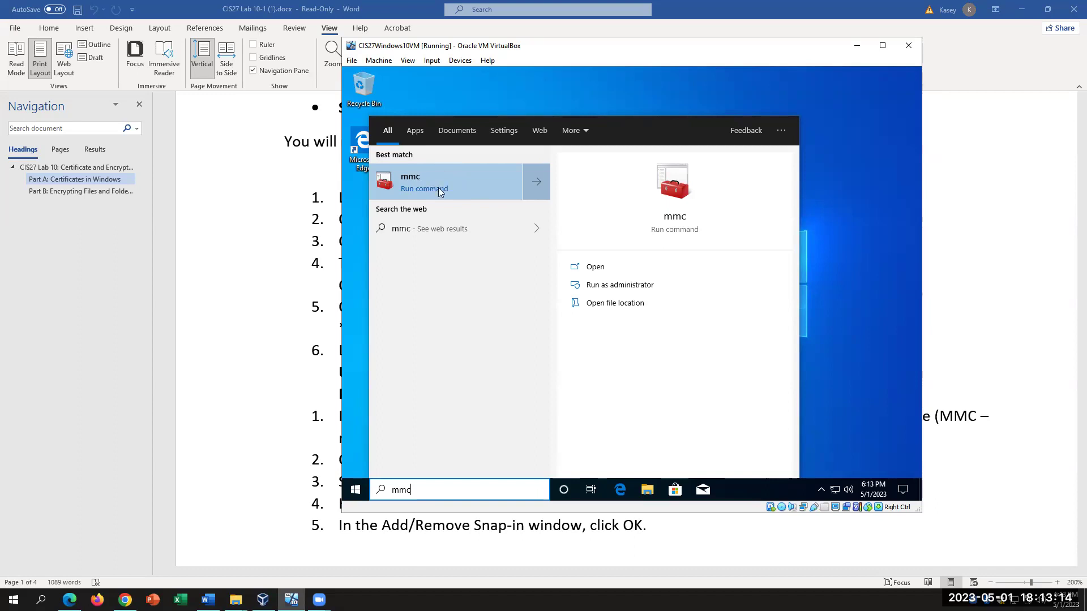
pyautogui.click(467, 186)
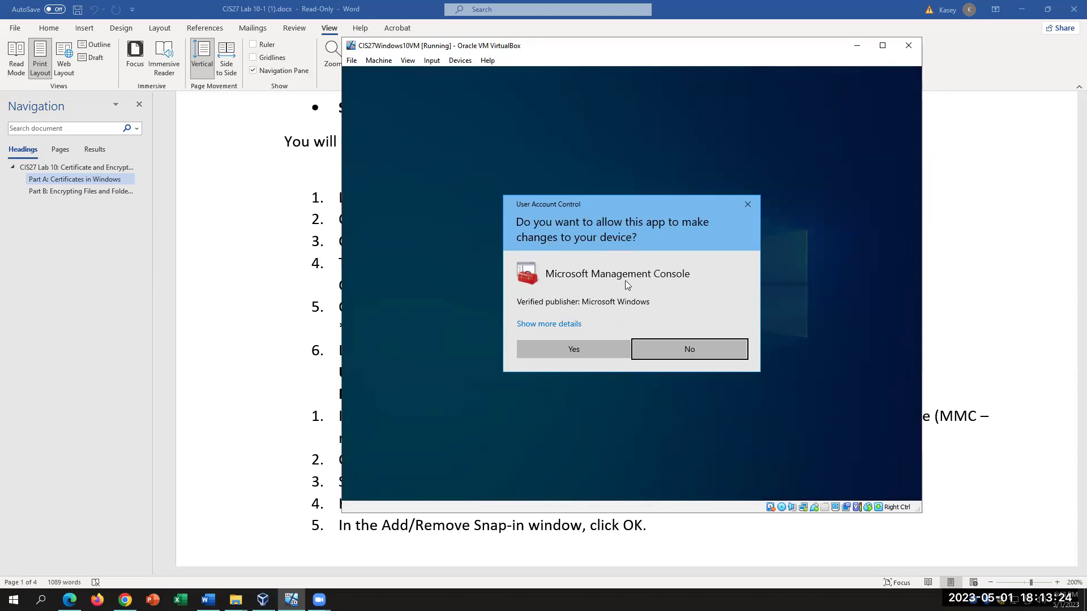
pyautogui.click(579, 350)
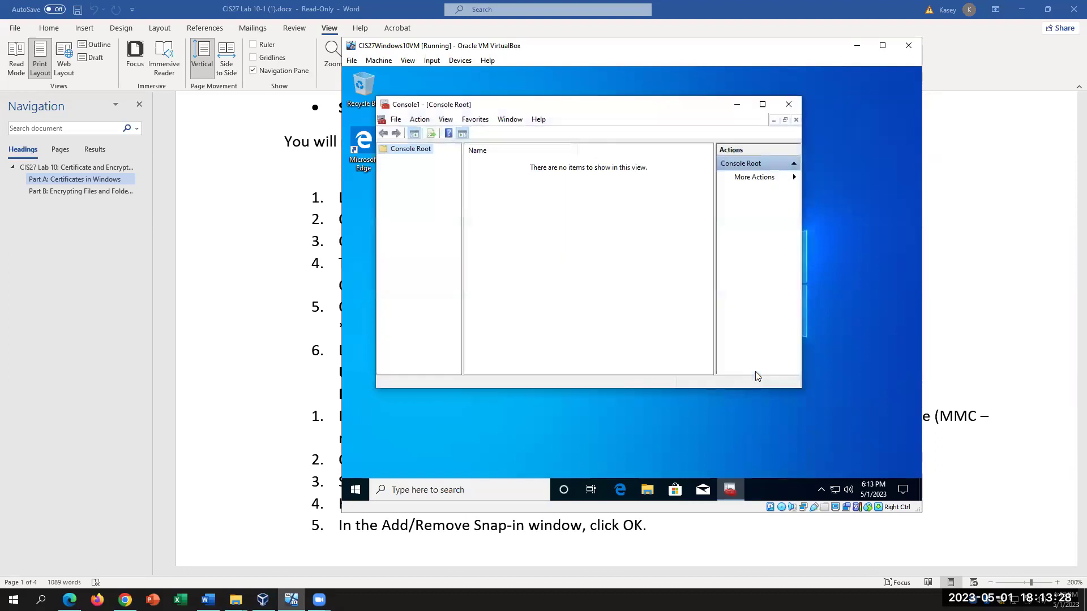
pyautogui.click(762, 104)
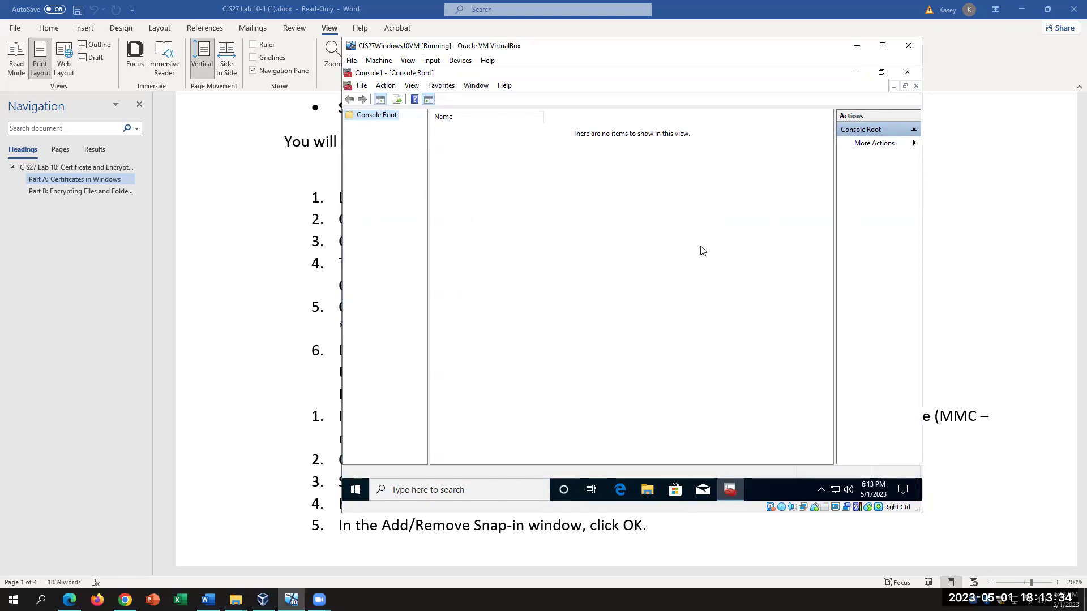
pyautogui.click(382, 88)
pyautogui.moveTo(345, 89)
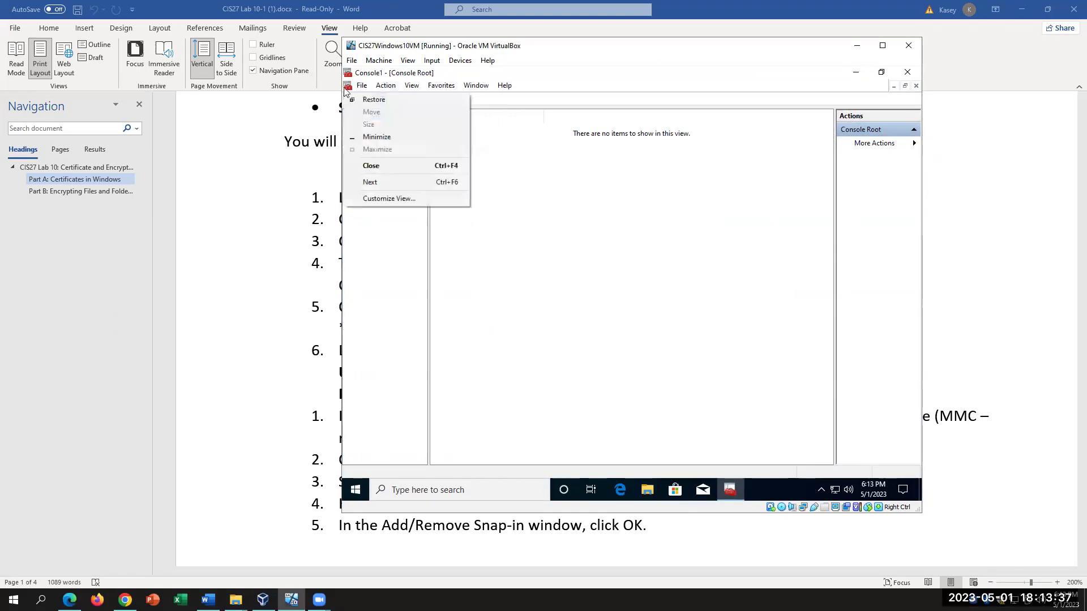
pyautogui.click(460, 245)
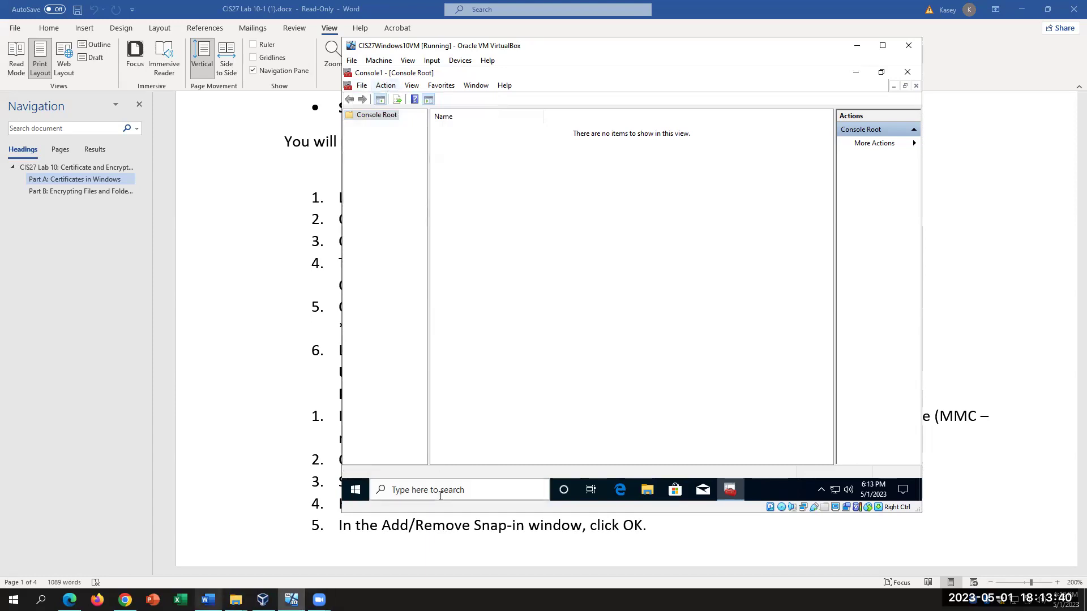
# Step: Check the snap-in instructions in the lab document, then return to the virtual machine's console and open Add or Remove Snap-ins
pyautogui.click(208, 600)
pyautogui.scroll(-1, 525, 440)
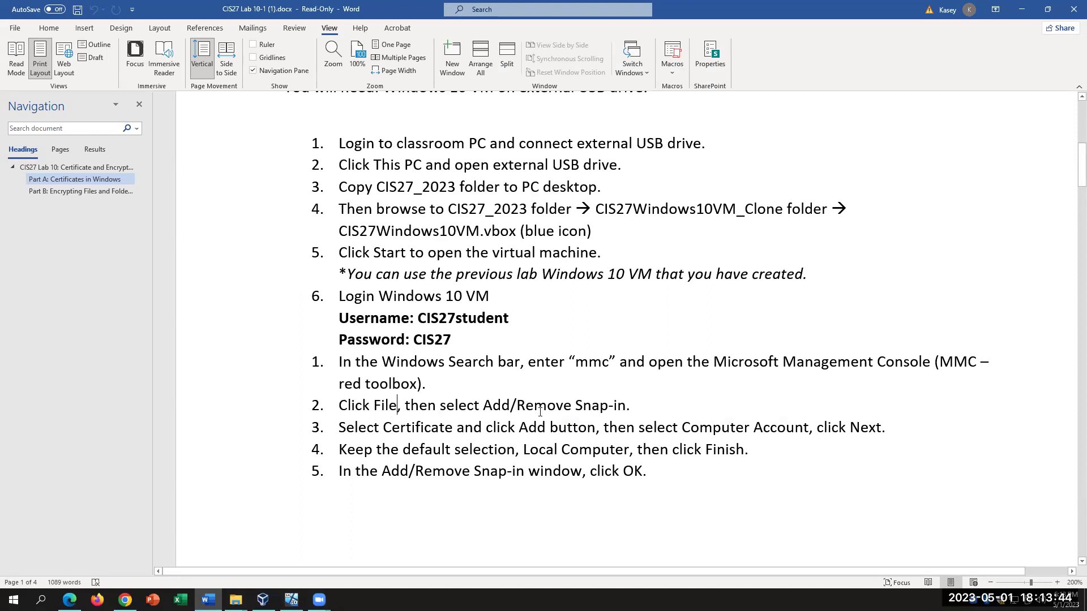
pyautogui.click(292, 599)
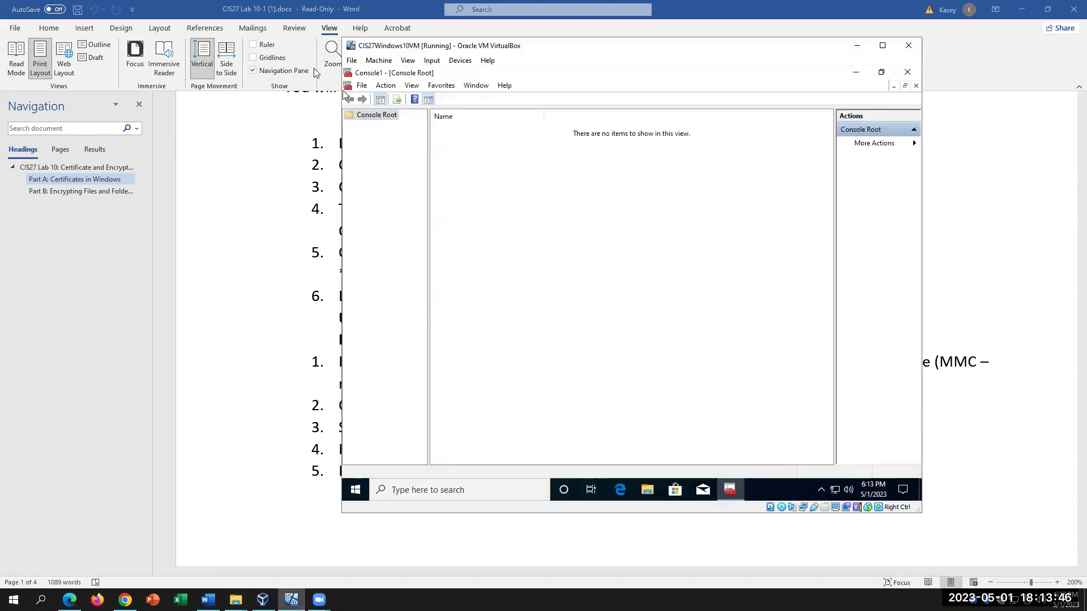
pyautogui.click(361, 85)
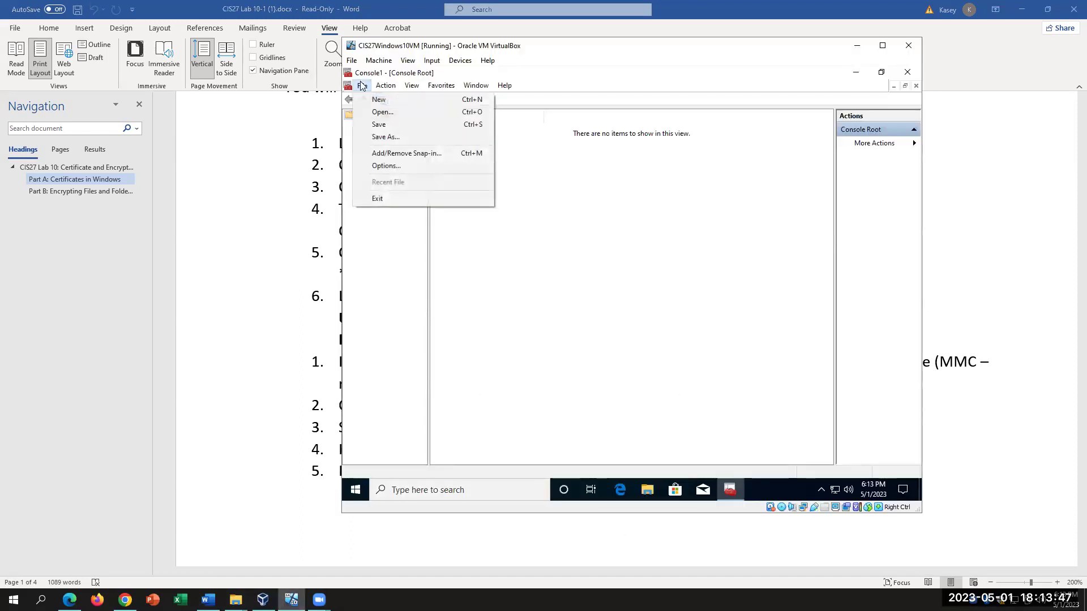
pyautogui.click(402, 154)
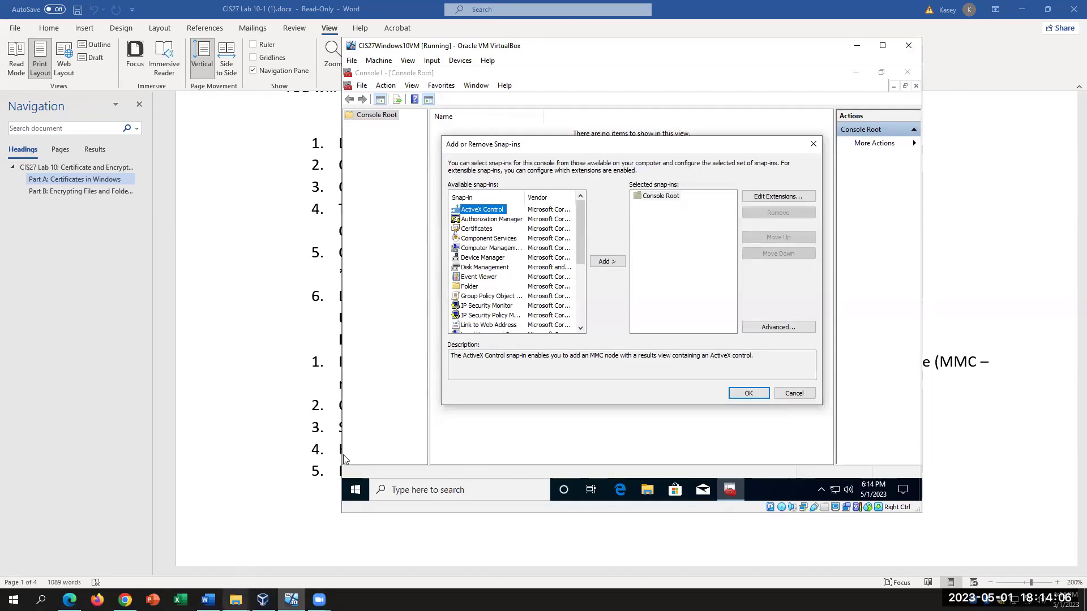
# Step: Switch to the lab document and review steps 2 to 5 on adding the Certificates snap-in for the computer account
pyautogui.click(344, 329)
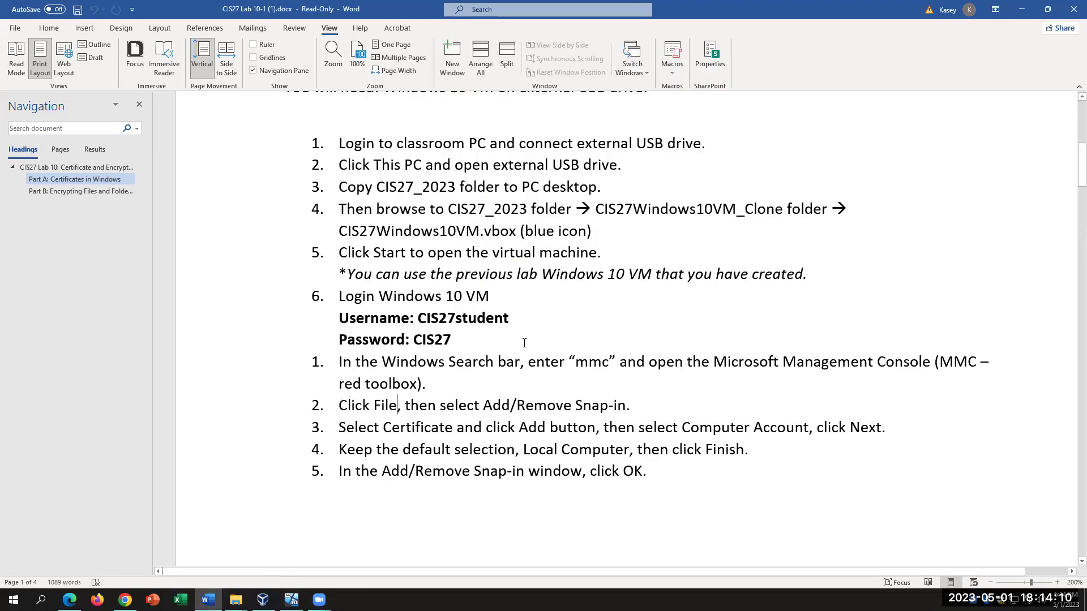
pyautogui.moveTo(341, 406); pyautogui.dragTo(638, 405)
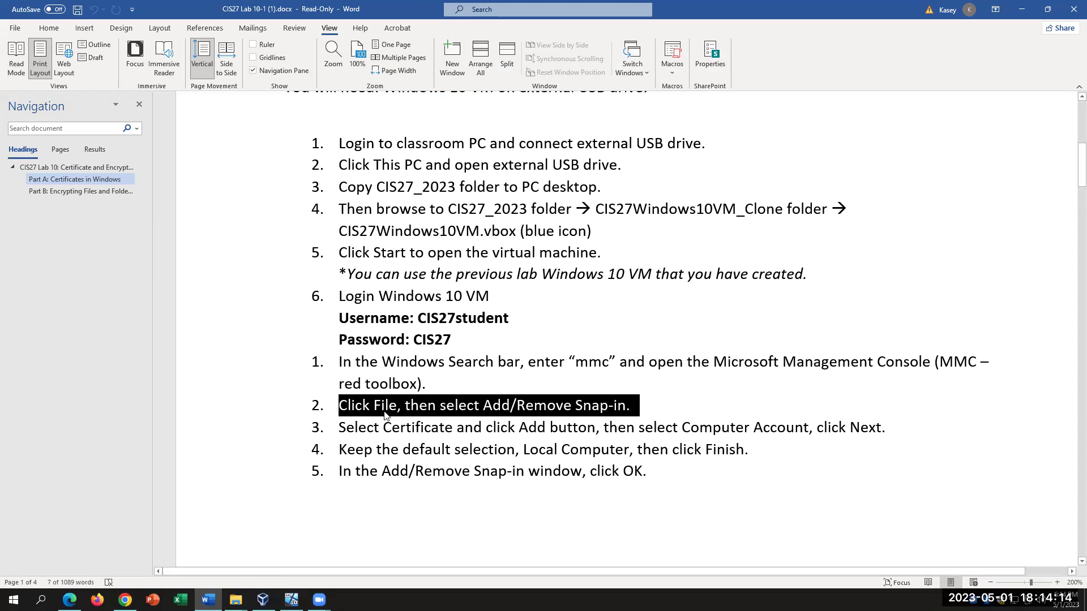
pyautogui.click(492, 426)
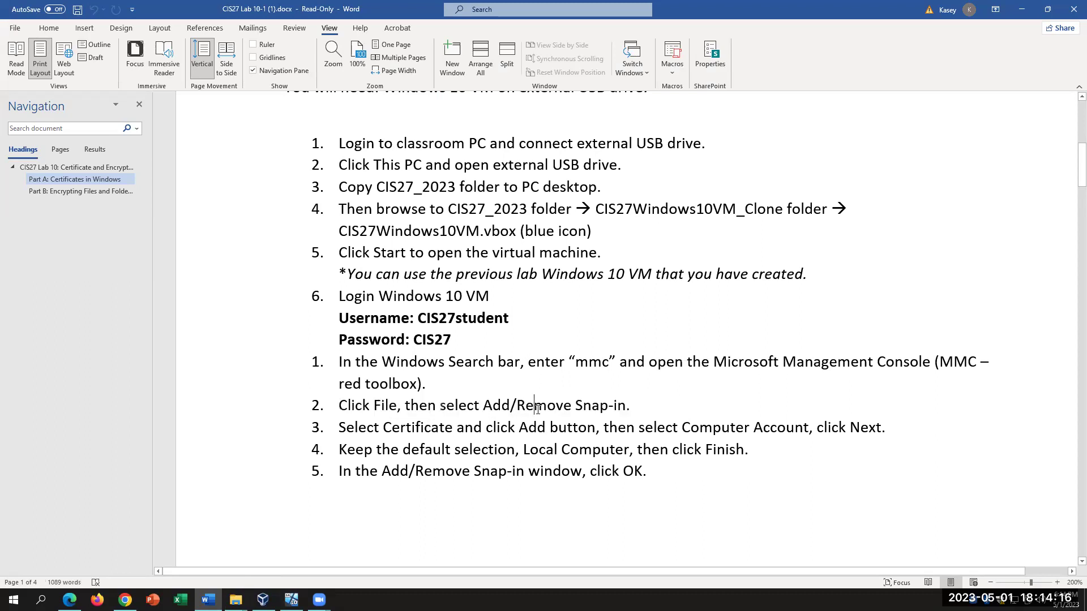
pyautogui.click(291, 599)
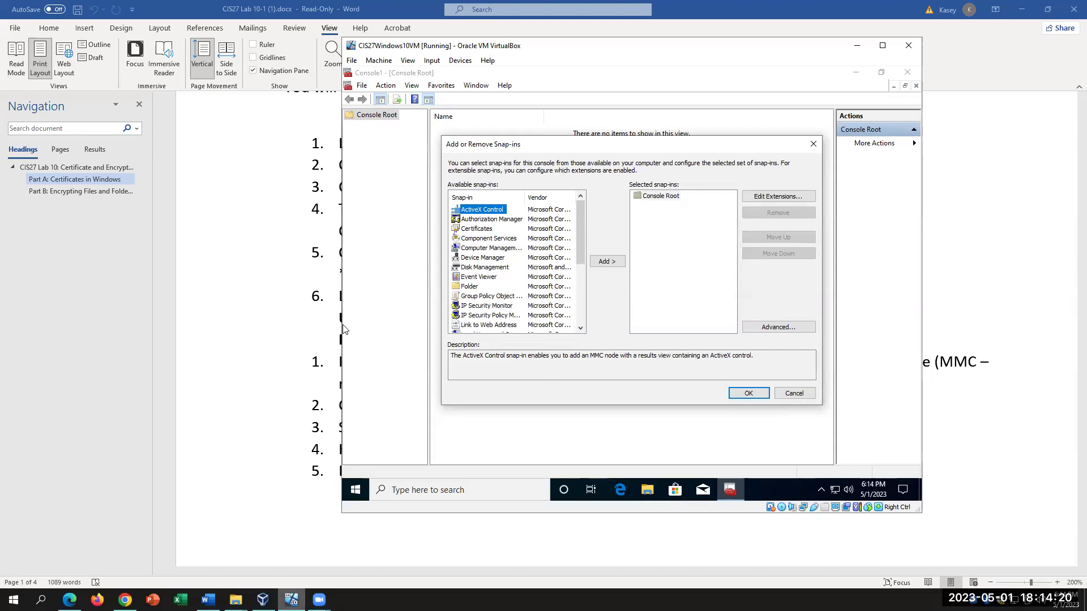
pyautogui.hotkey('alt', 'Tab')
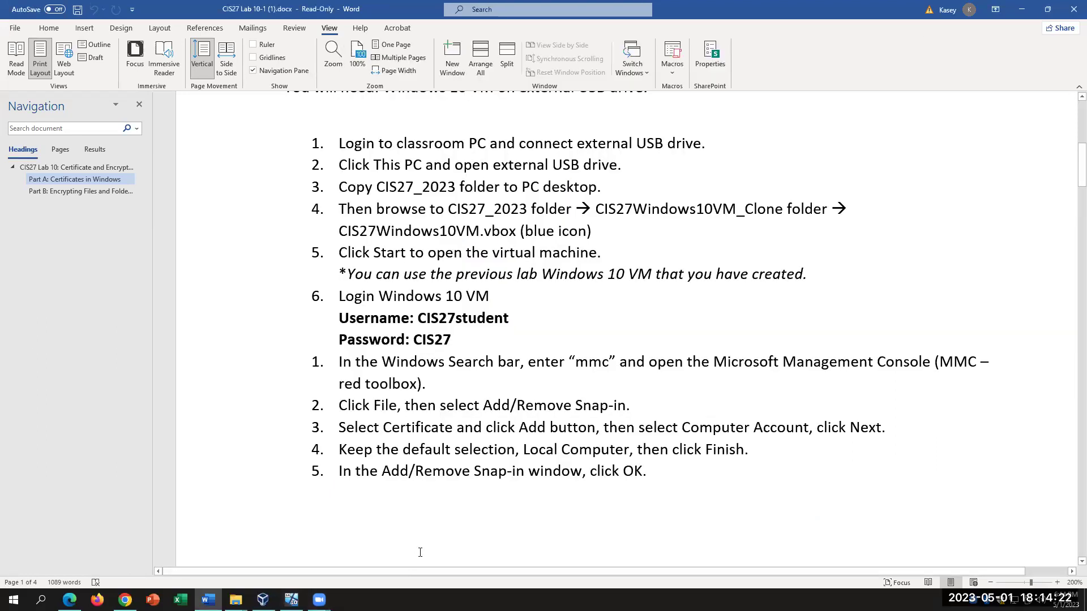
pyautogui.scroll(-3, 420, 552)
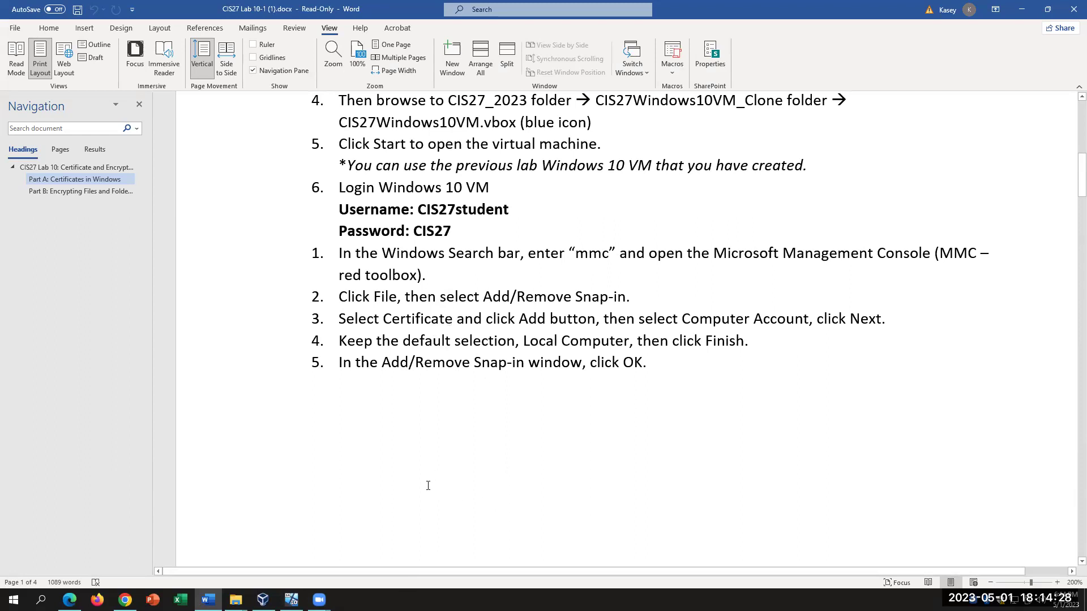
pyautogui.click(292, 600)
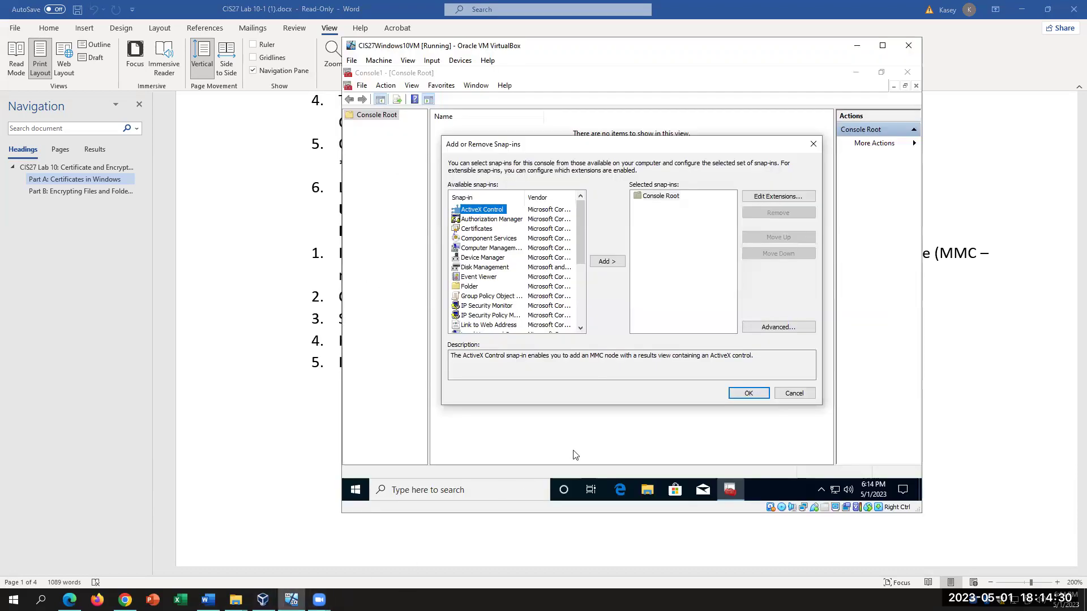
pyautogui.click(482, 229)
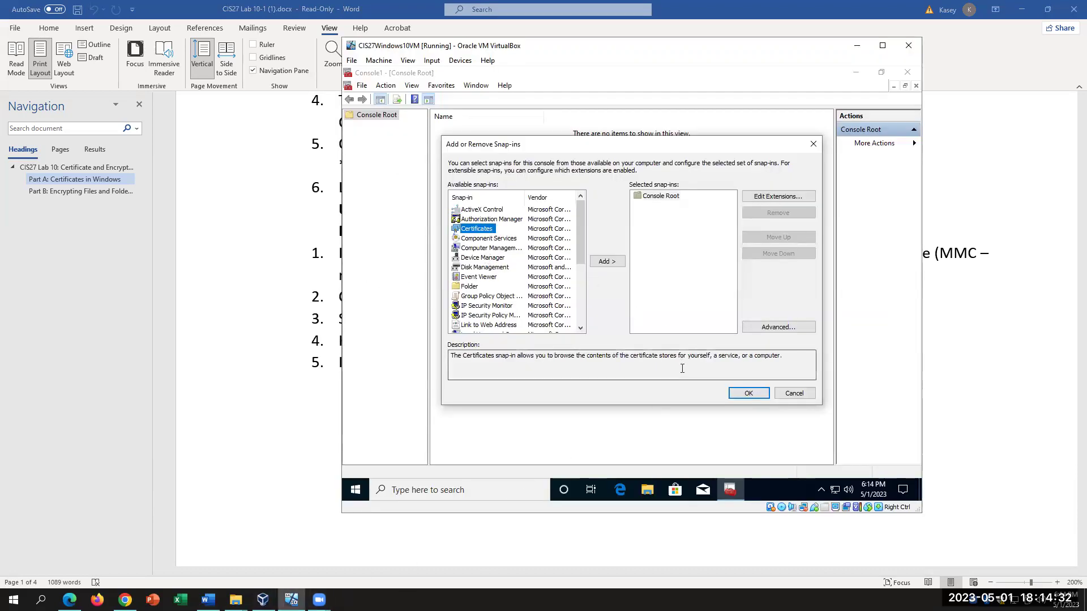
pyautogui.click(606, 261)
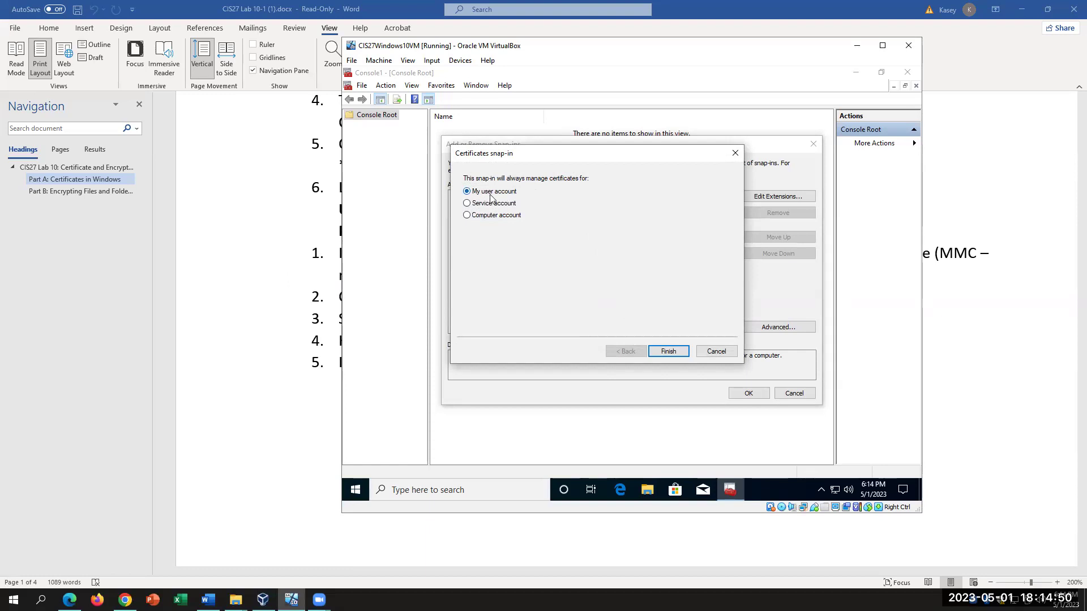
pyautogui.click(281, 278)
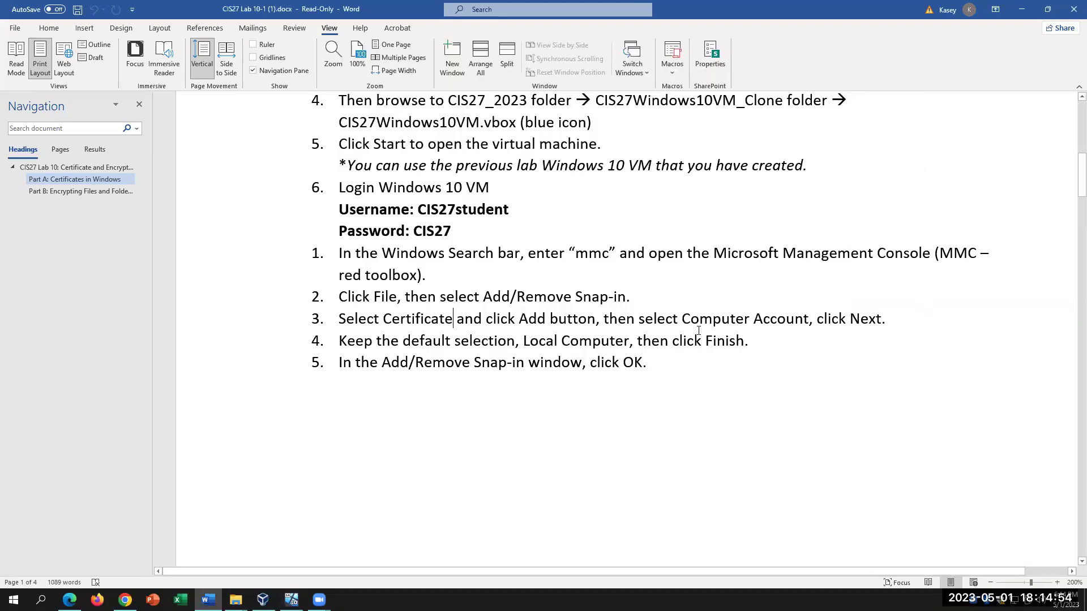
pyautogui.moveTo(682, 318); pyautogui.dragTo(788, 321)
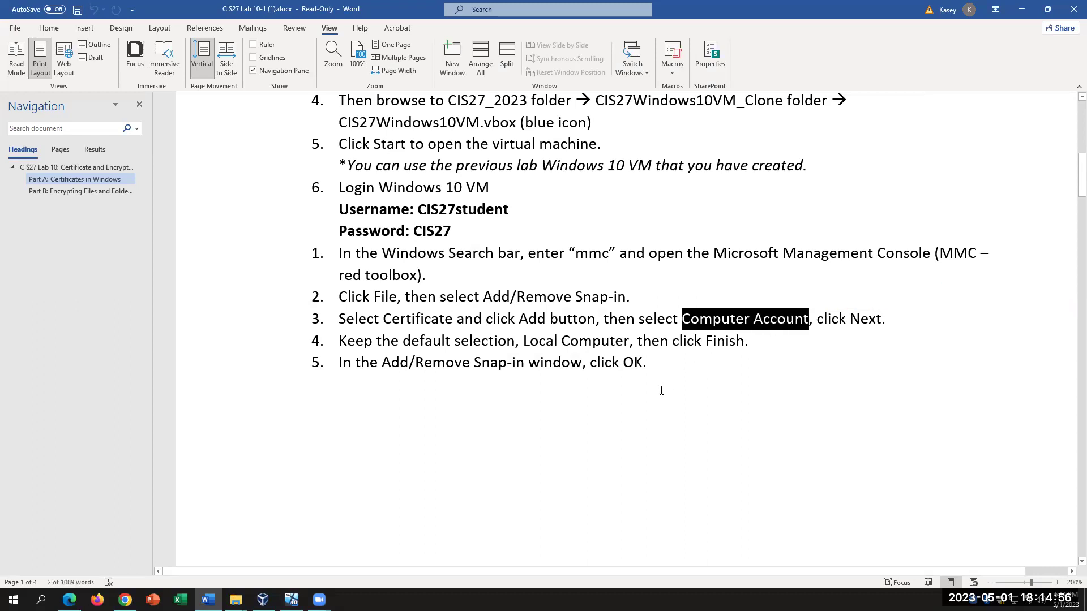
pyautogui.click(292, 599)
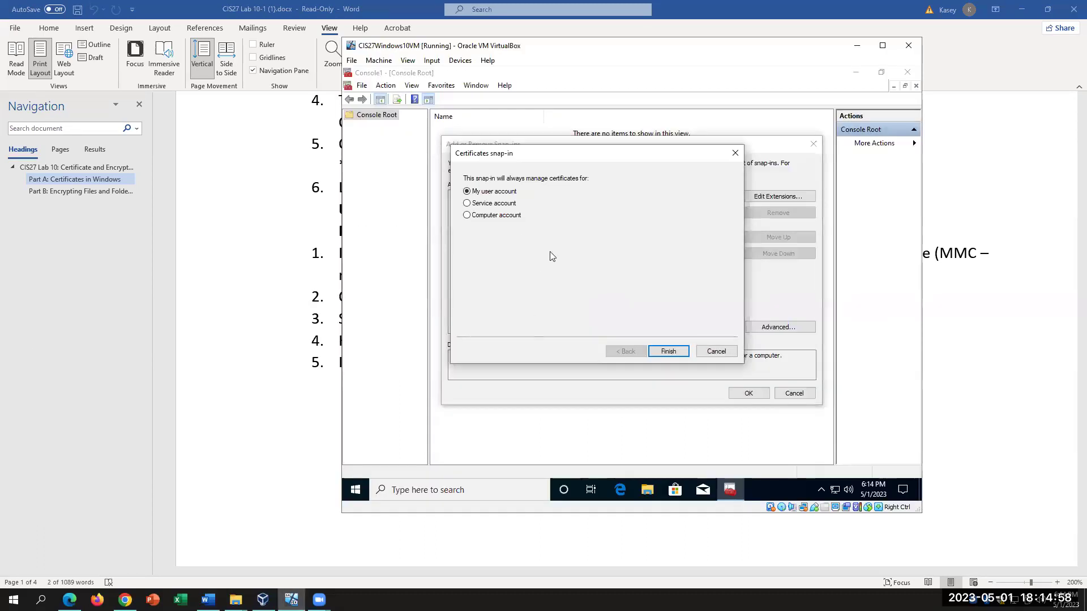
pyautogui.click(487, 217)
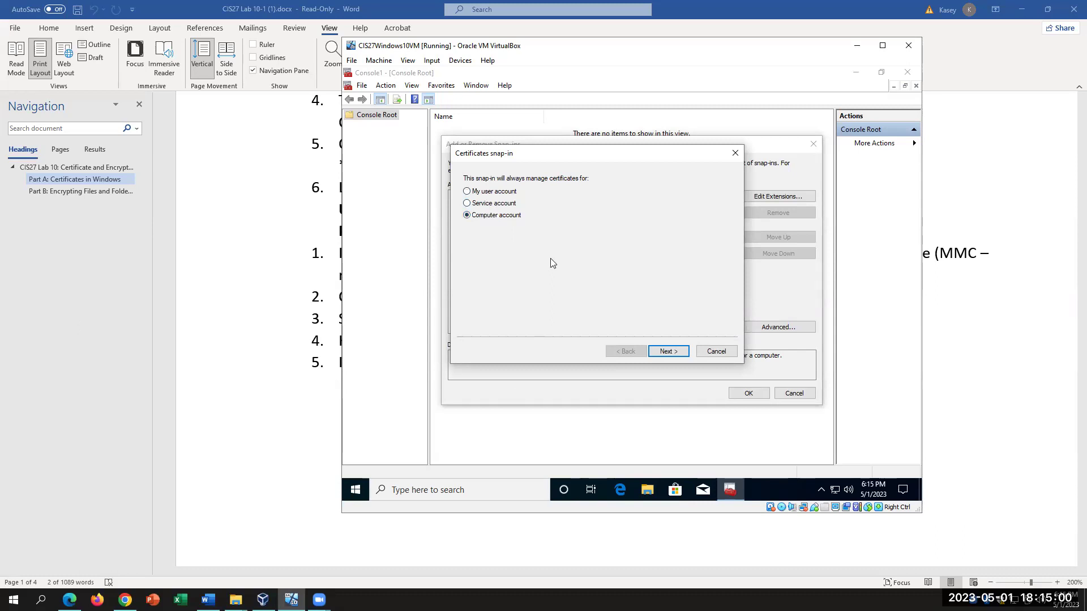
pyautogui.click(666, 349)
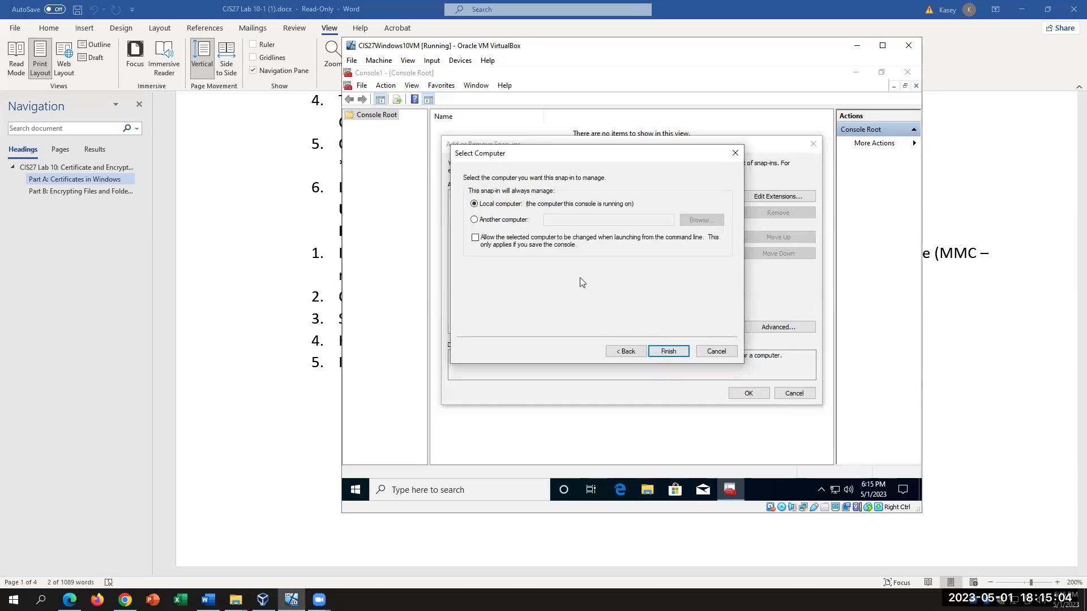
pyautogui.click(623, 352)
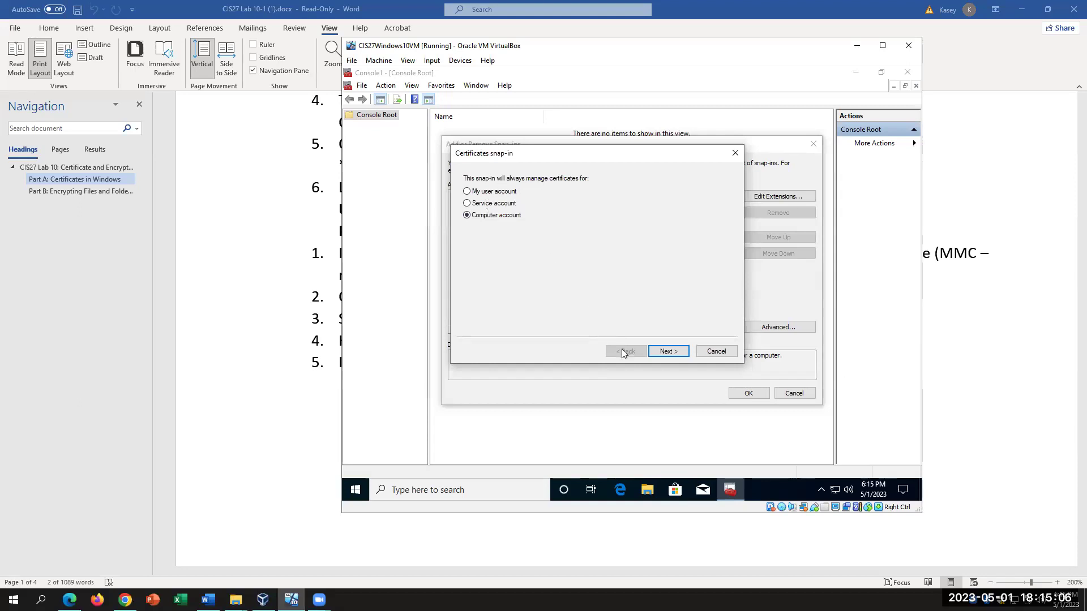
pyautogui.click(723, 354)
pyautogui.click(792, 395)
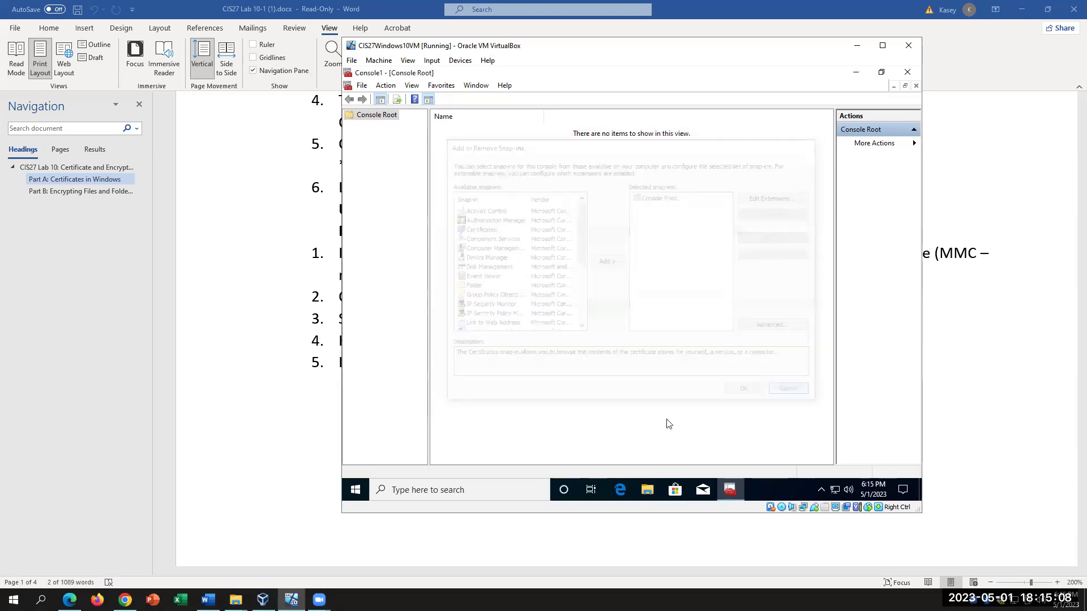
# Step: Reopen Add or Remove Snap-ins, add the Certificates snap-in for the Computer account, and continue to the computer selection
pyautogui.click(363, 87)
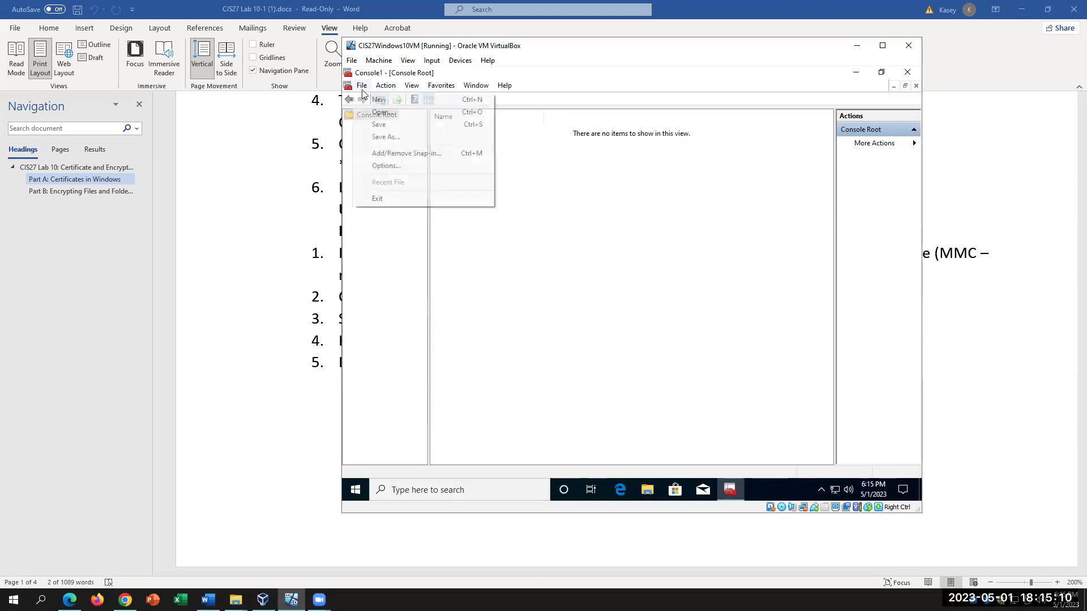
pyautogui.click(386, 154)
pyautogui.click(476, 229)
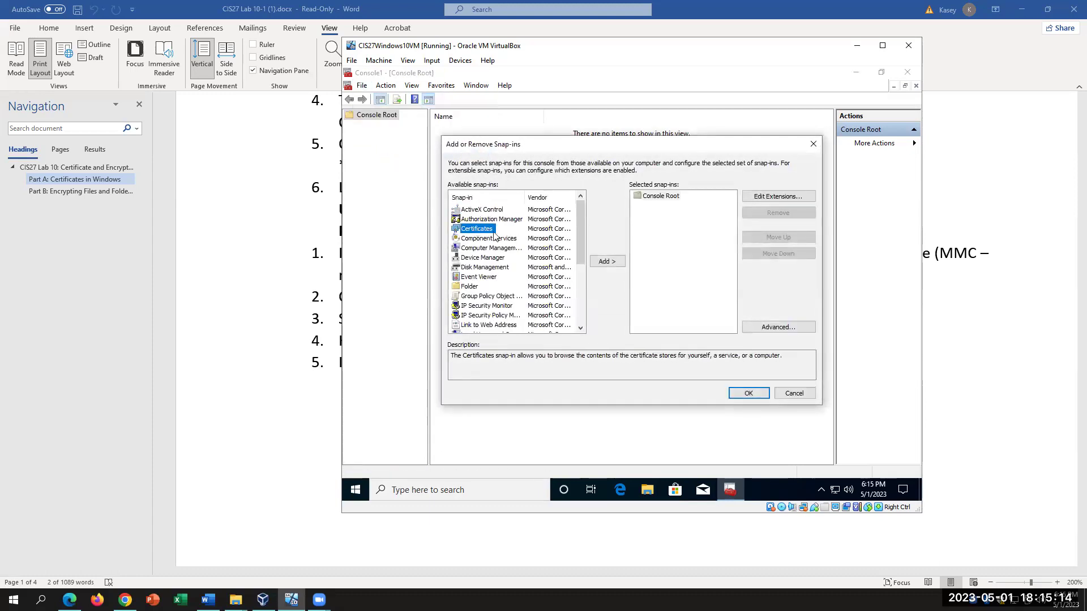
pyautogui.click(605, 265)
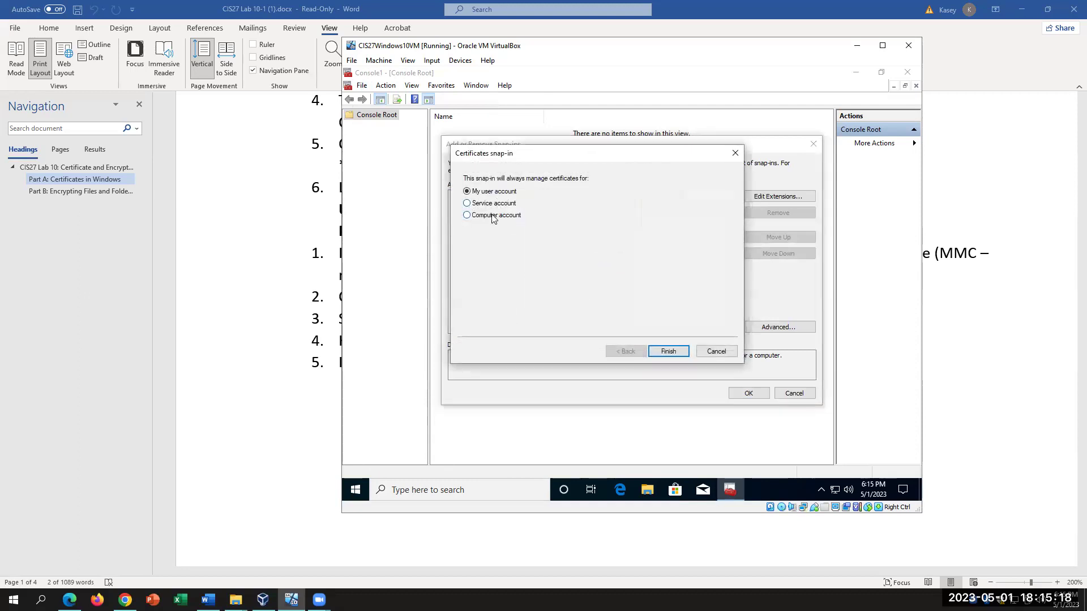
pyautogui.click(493, 220)
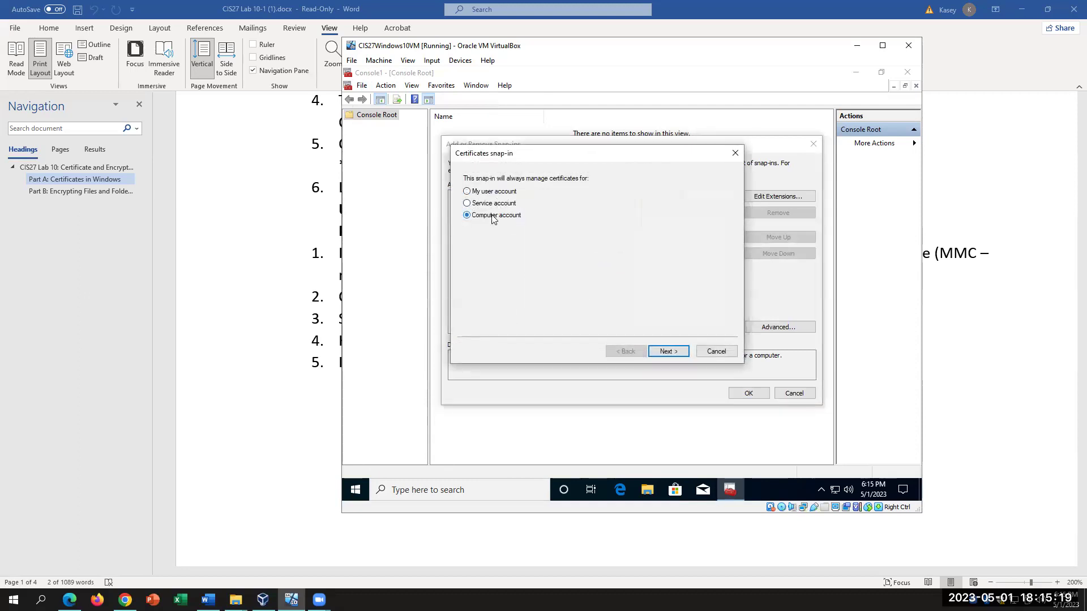
pyautogui.click(666, 351)
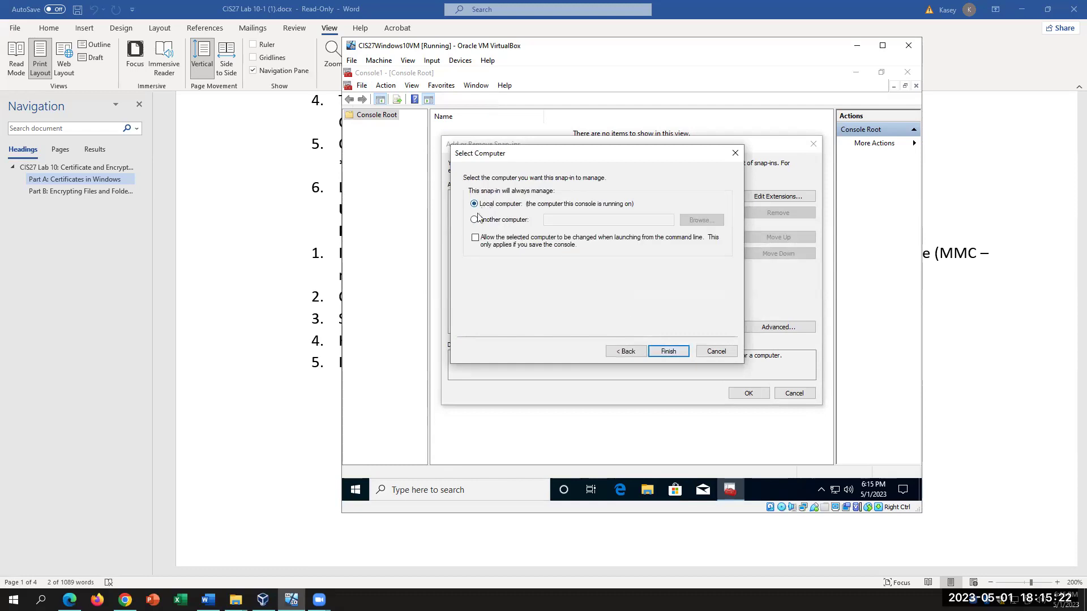
# Step: Review the lab document's instruction to keep Local Computer, the Add or Remove Snap-ins illustration and the certificate questions in steps 6 to 8
pyautogui.click(262, 362)
pyautogui.moveTo(524, 342); pyautogui.dragTo(628, 341)
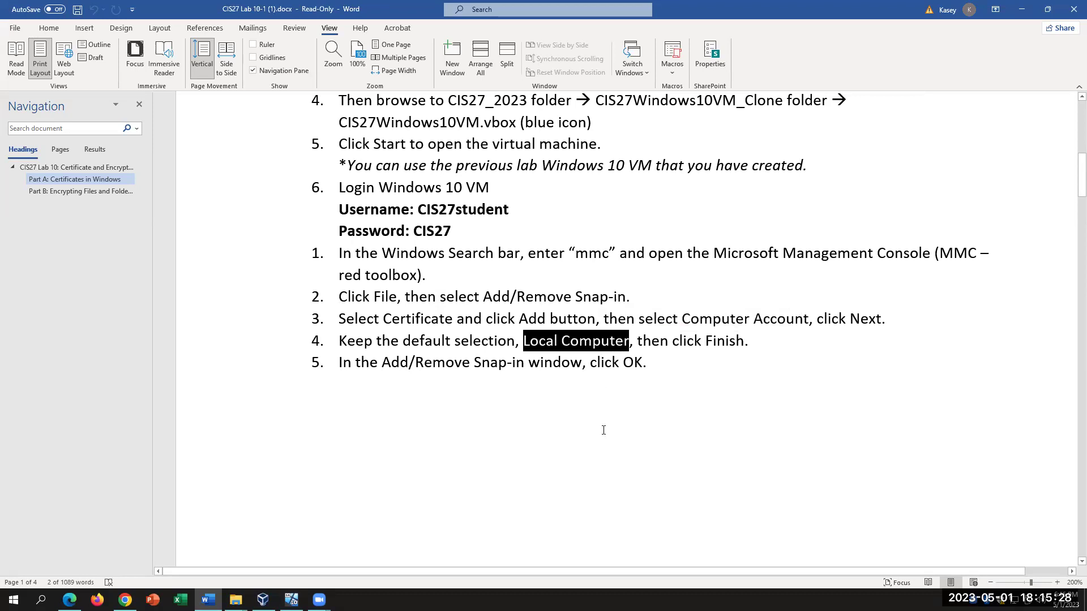
pyautogui.click(291, 599)
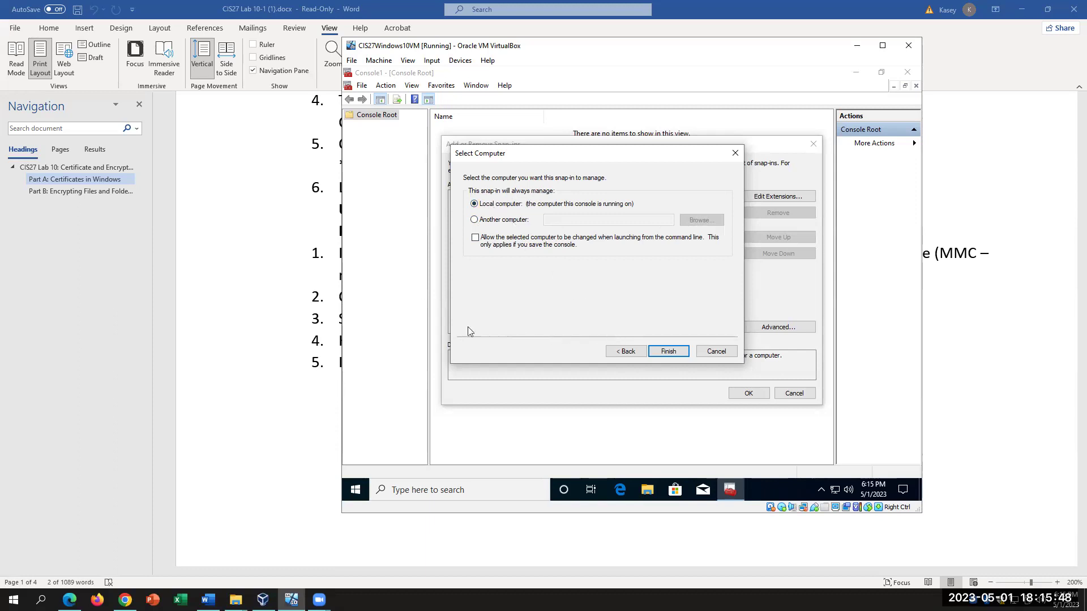
pyautogui.click(342, 310)
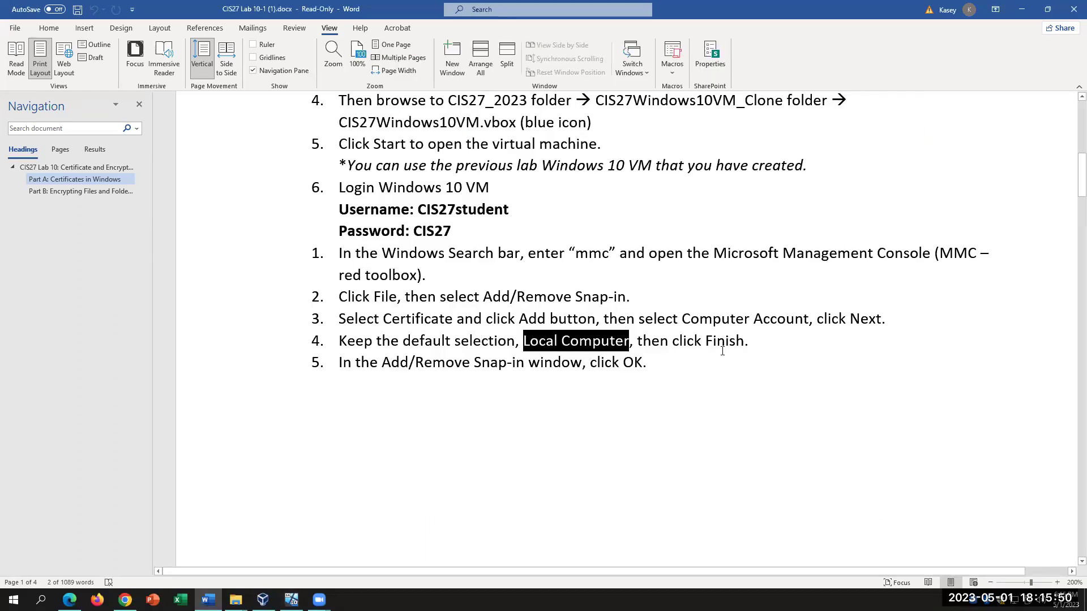
pyautogui.scroll(-10, 647, 372)
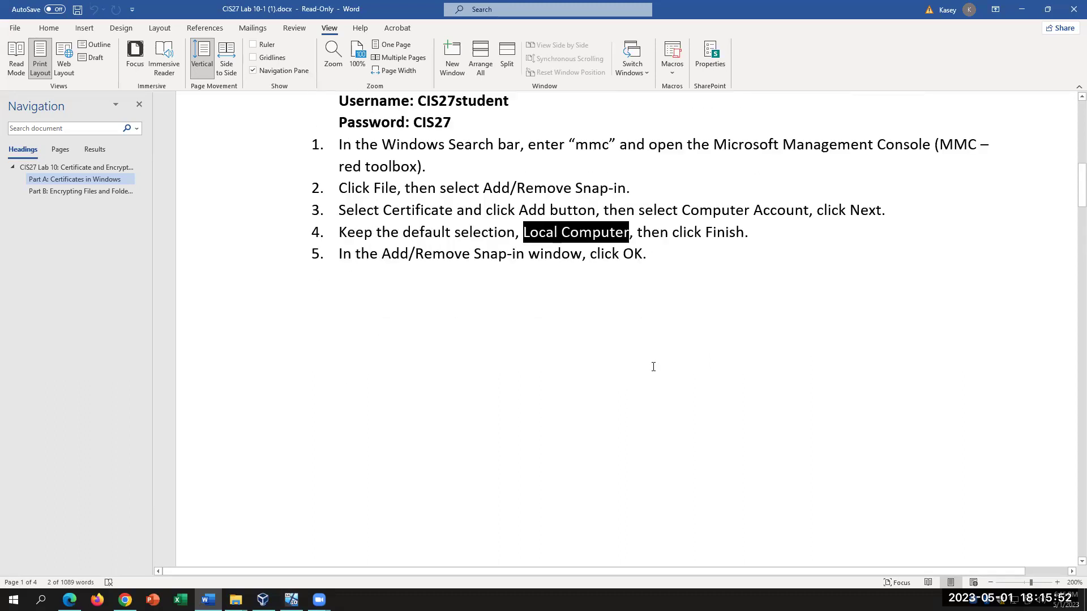
pyautogui.scroll(-5, 652, 368)
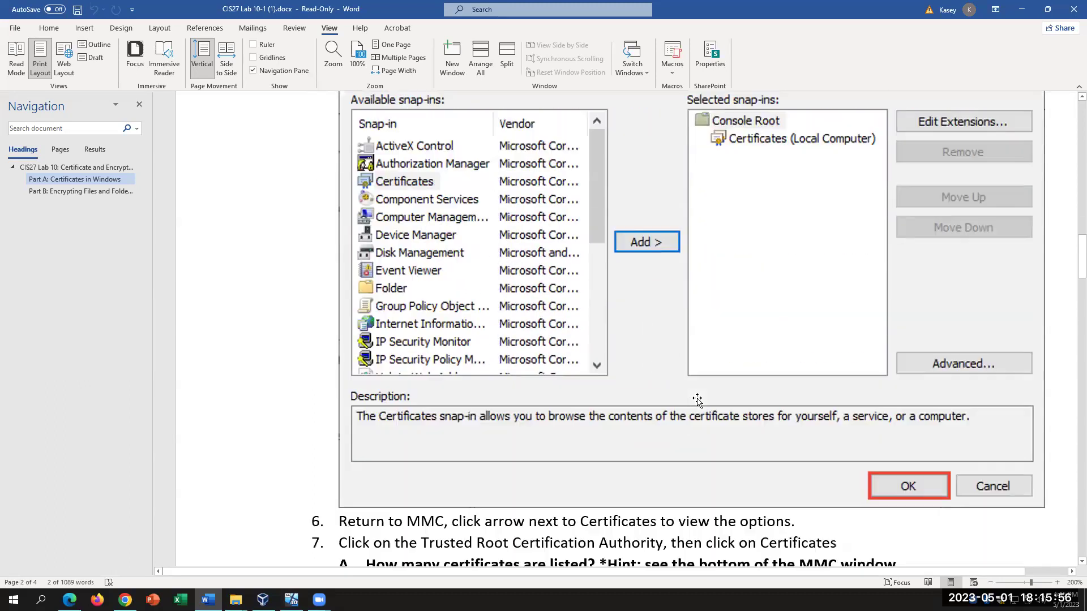
pyautogui.scroll(-3, 696, 398)
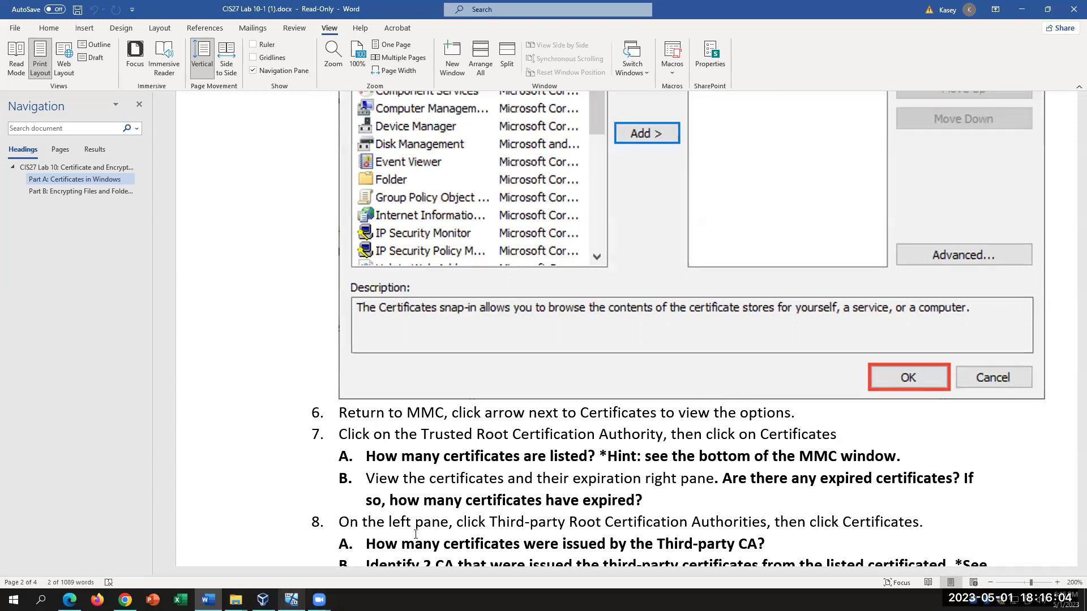
pyautogui.scroll(15, 415, 534)
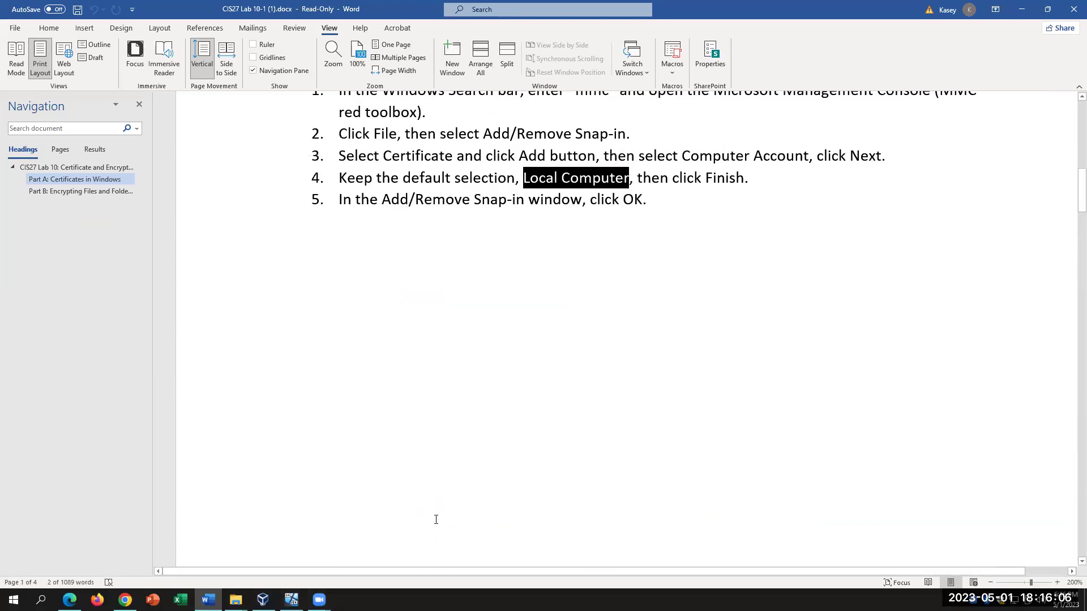
pyautogui.scroll(-15, 436, 520)
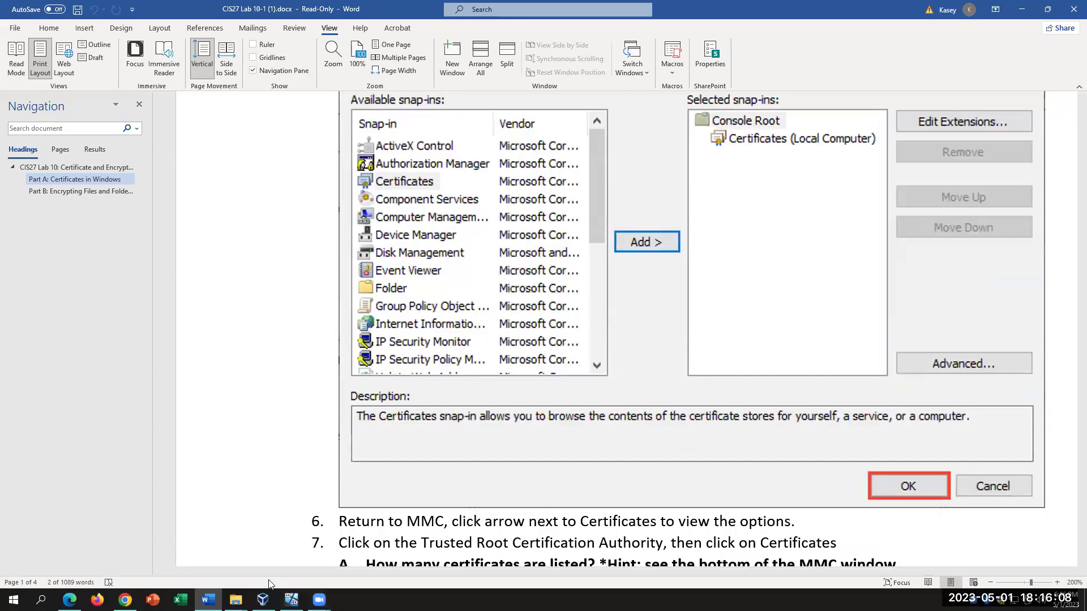
# Step: Return to the virtual machine and finish adding the Certificates snap-in with Local computer as the managed computer
pyautogui.click(291, 599)
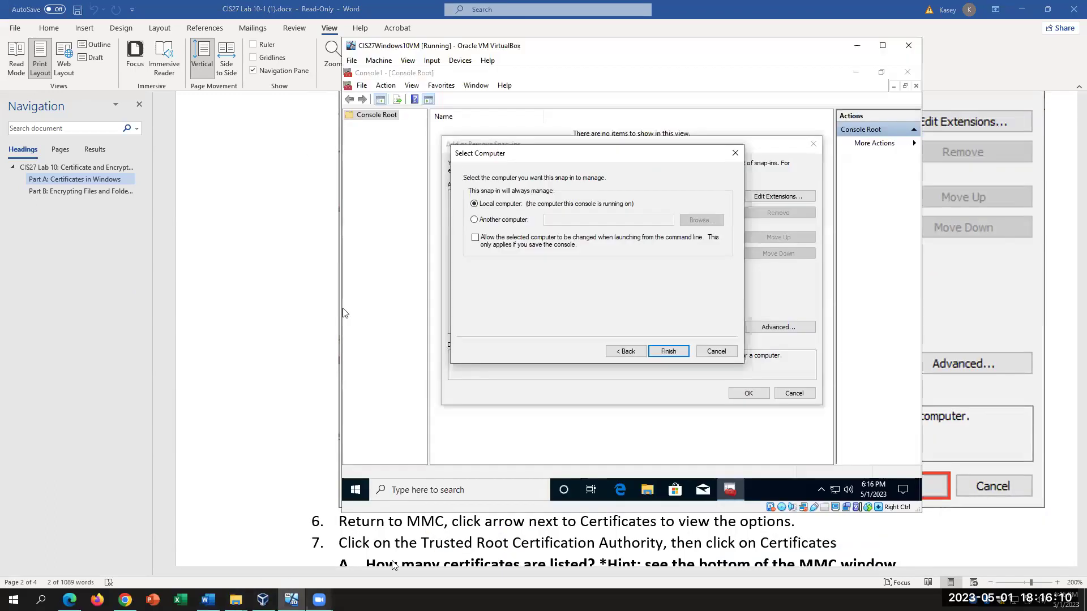
pyautogui.click(672, 353)
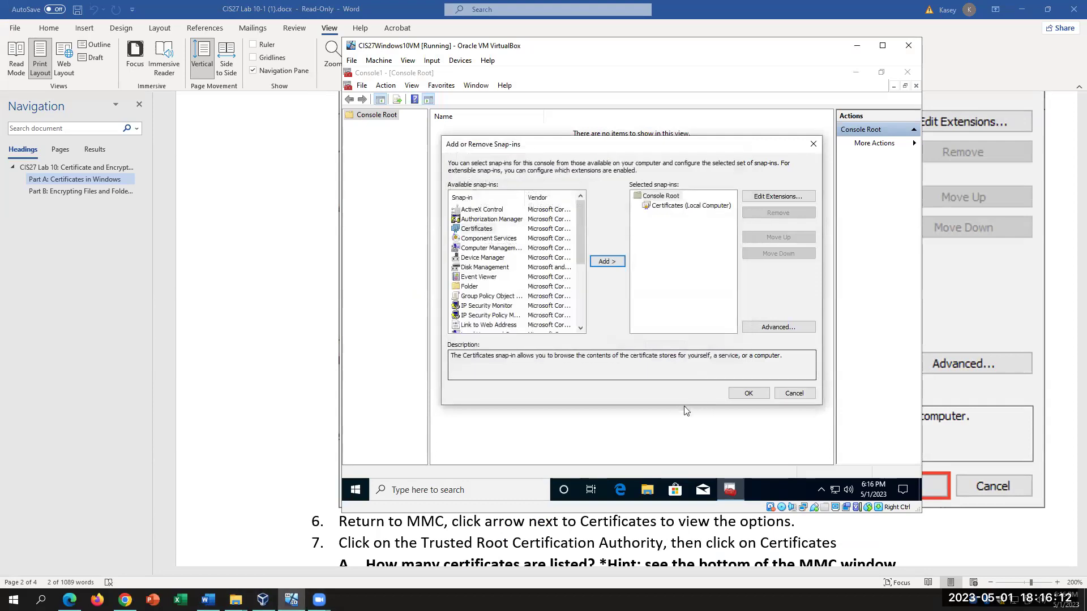
# Step: Confirm the added snap-in, expand Certificates (Local Computer) in the console tree, and widen the tree pane to show the full store names
pyautogui.click(748, 394)
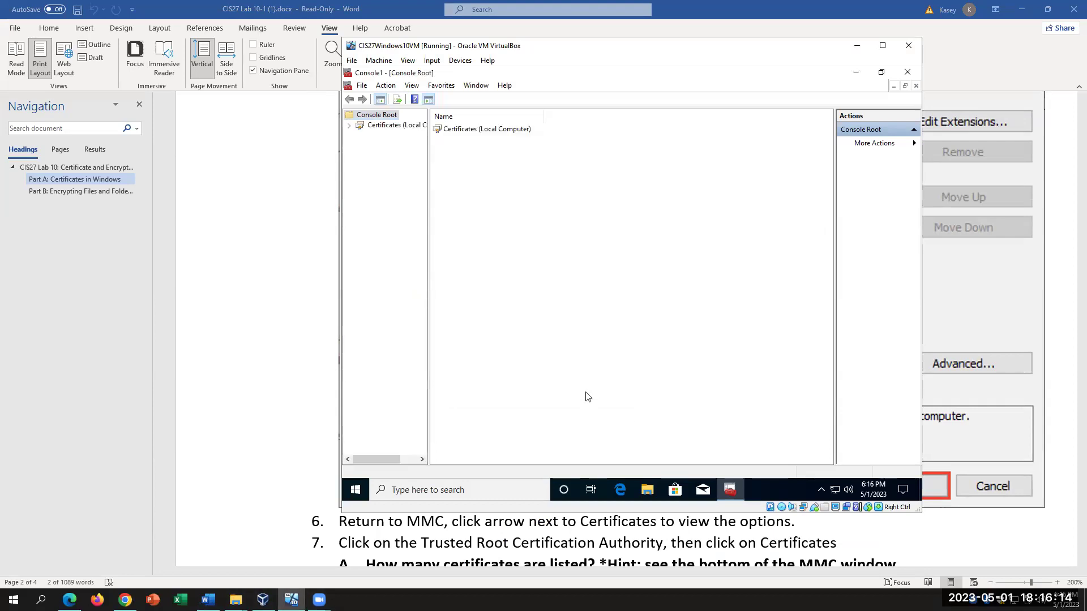
pyautogui.click(350, 127)
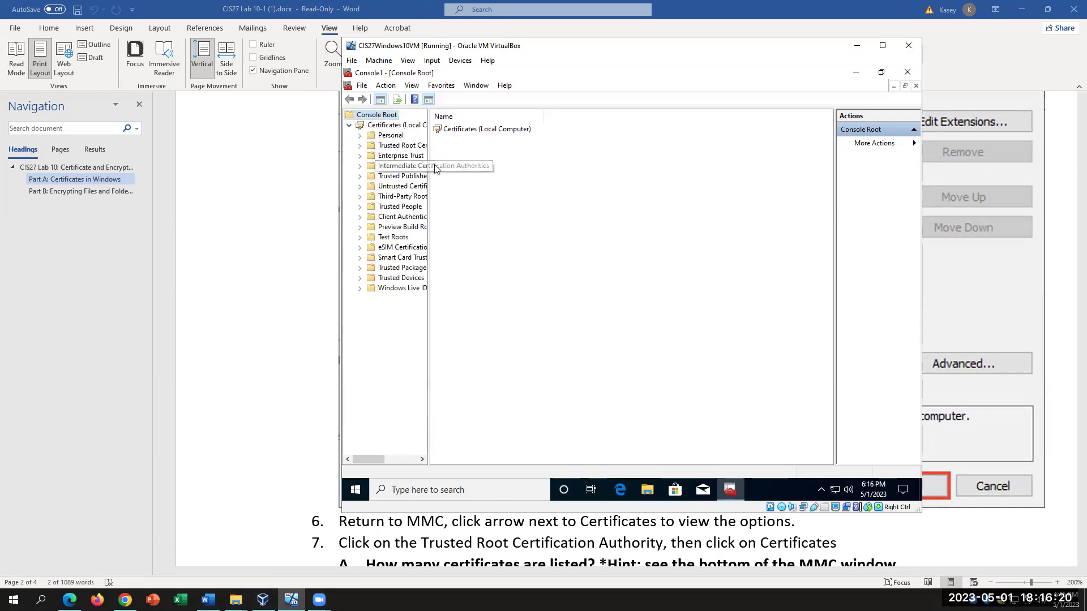
pyautogui.moveTo(428, 166); pyautogui.dragTo(573, 196)
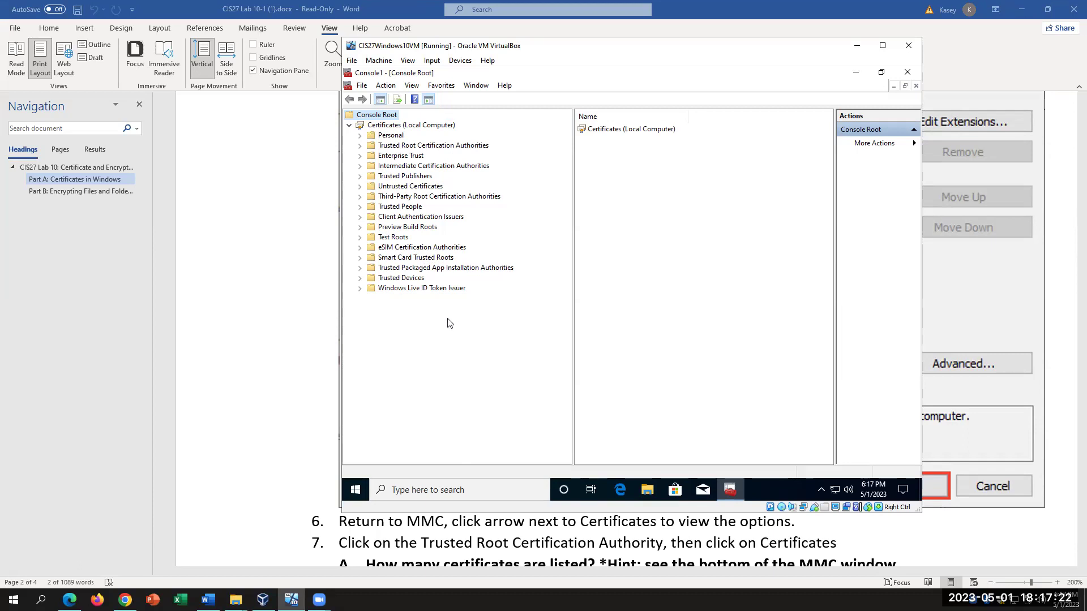
# Step: Switch to the lab document, review steps 6 and 7, and highlight "Trusted Root Certification Authority" in step 7
pyautogui.click(271, 291)
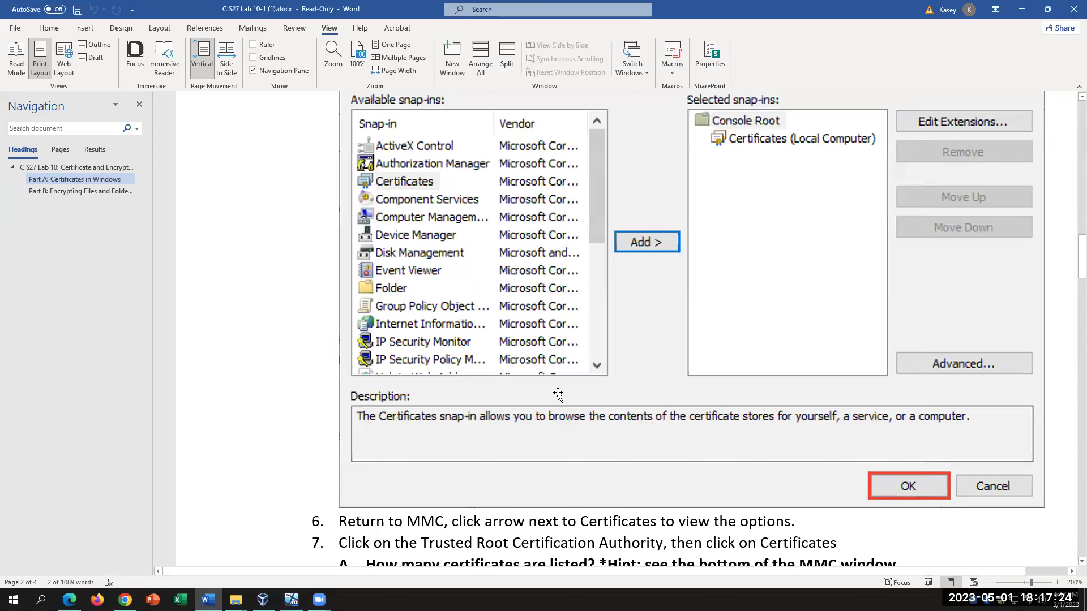
pyautogui.scroll(-4, 558, 395)
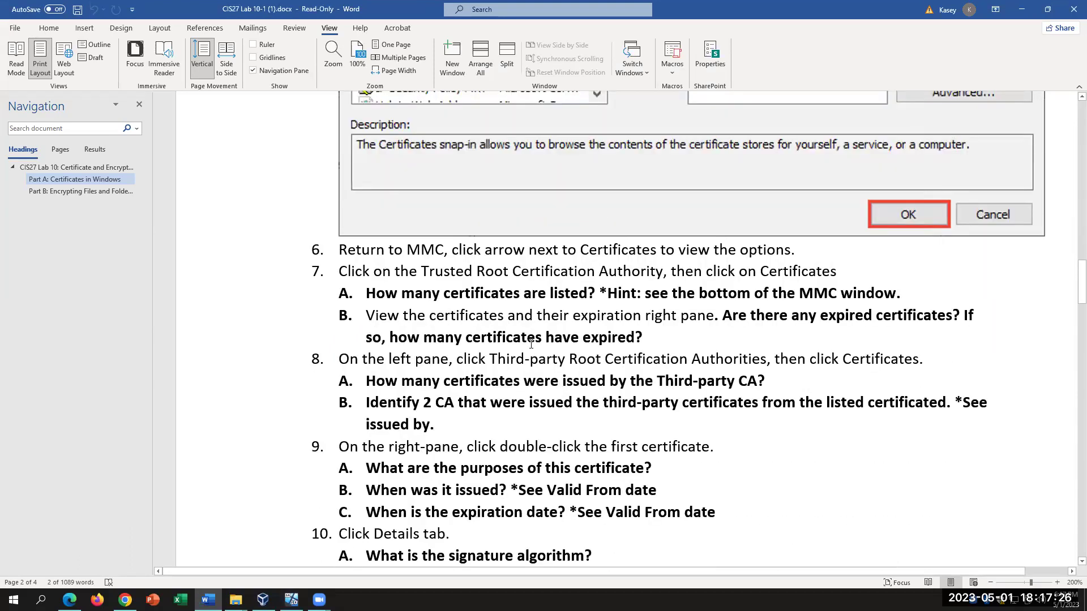
pyautogui.moveTo(425, 272); pyautogui.dragTo(660, 273)
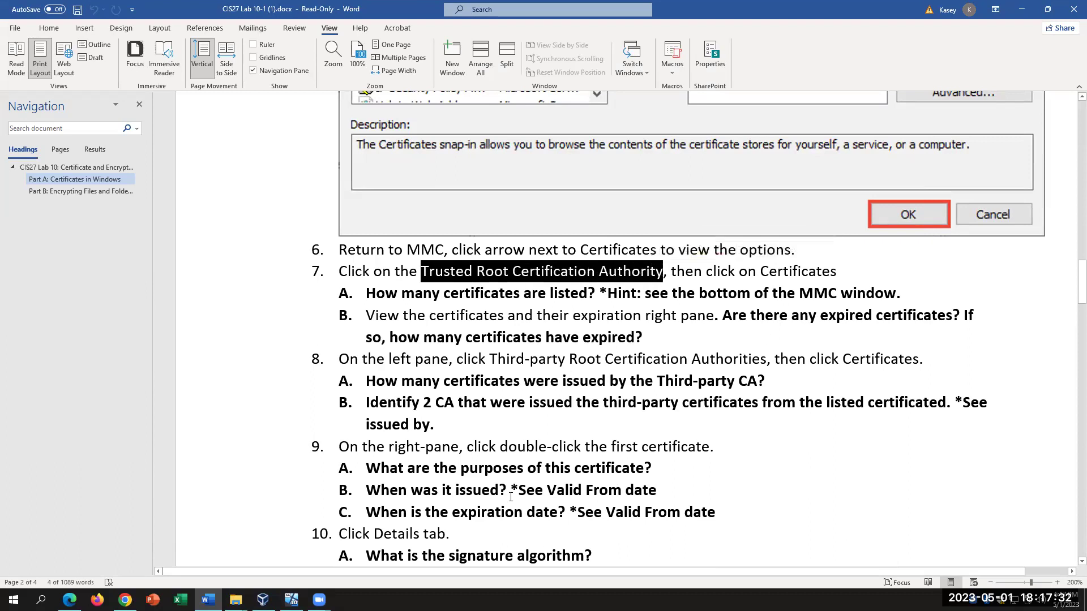
# Step: Return to the virtual machine and list the certificates in the Trusted Root Certification Authorities store
pyautogui.click(292, 599)
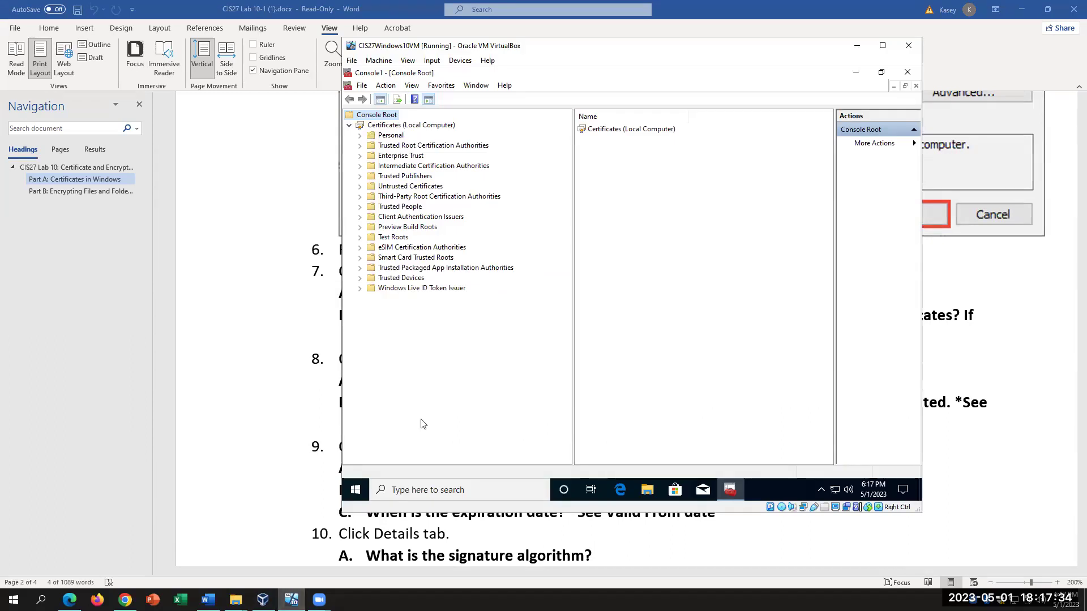
pyautogui.click(360, 146)
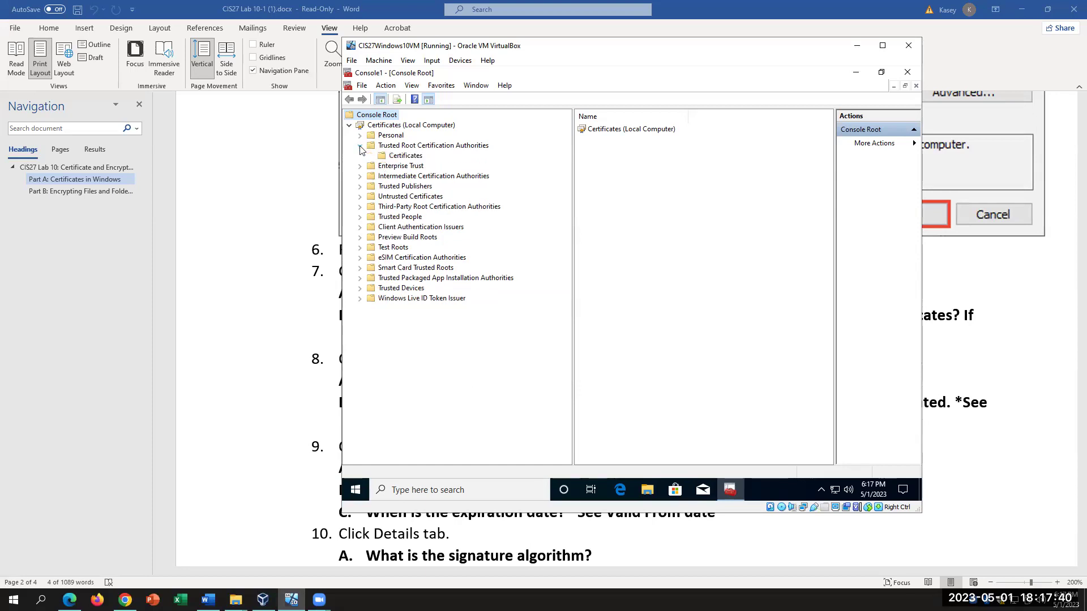
pyautogui.click(402, 156)
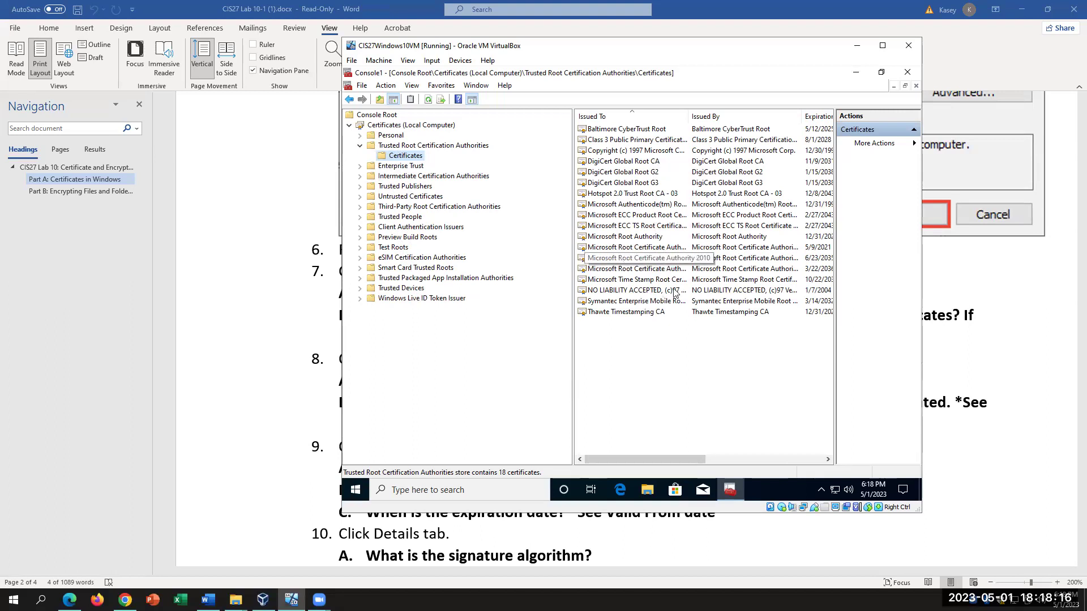
# Step: Reread step 7 in the lab document and examine the expiration dates of the Trusted Root certificates in the virtual machine's console
pyautogui.click(269, 347)
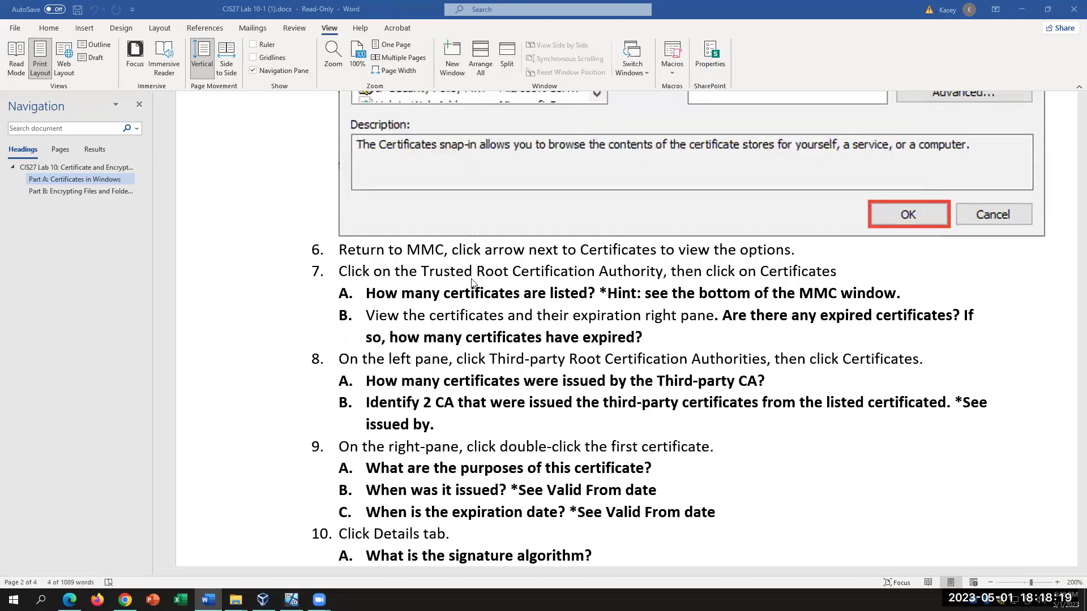
pyautogui.click(670, 272)
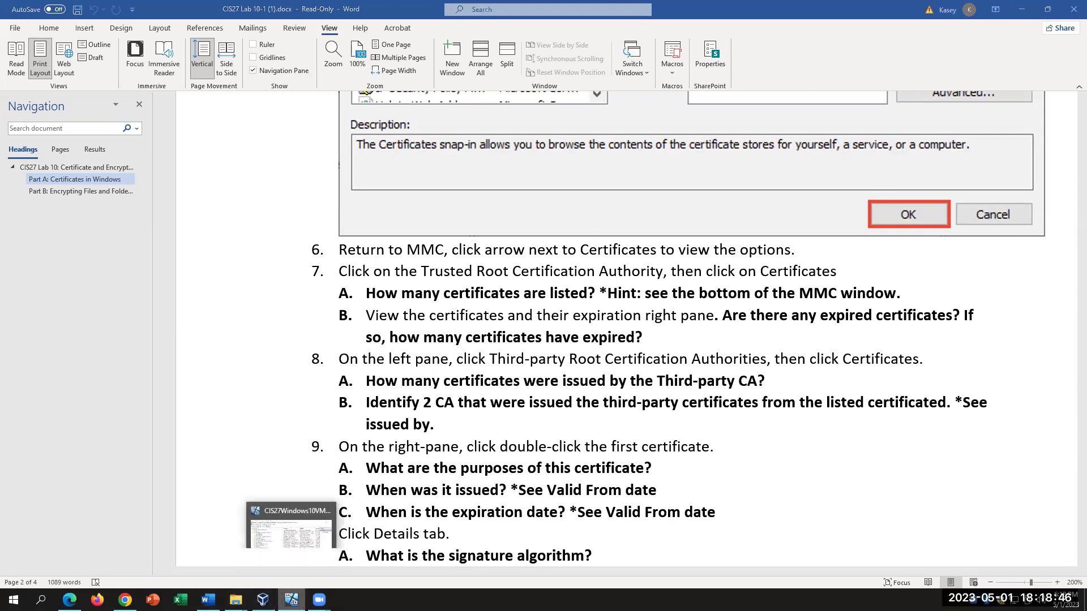
pyautogui.click(286, 538)
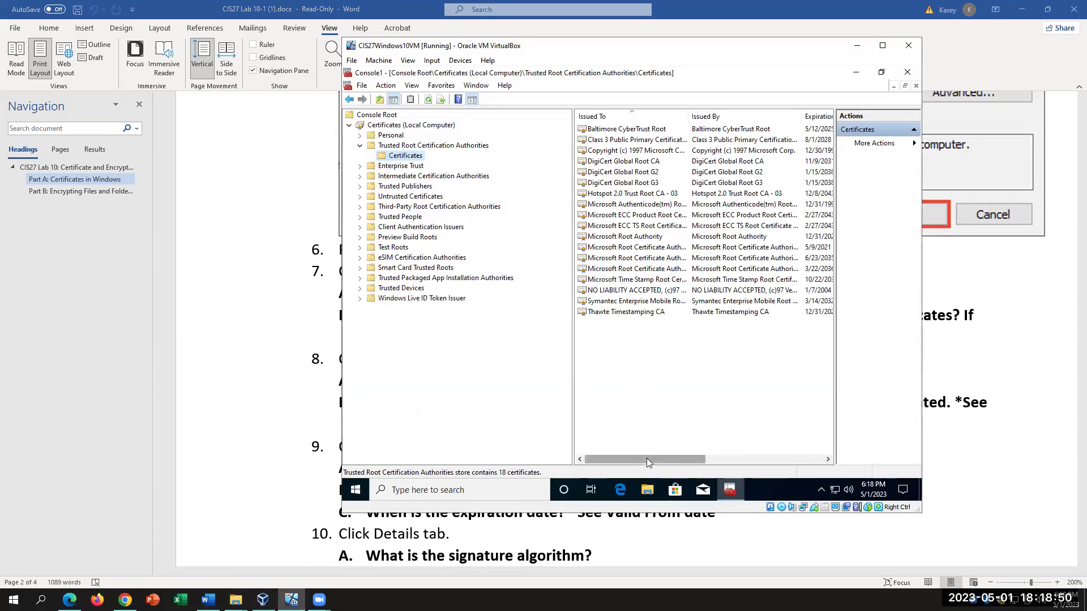
pyautogui.moveTo(646, 457); pyautogui.dragTo(708, 456)
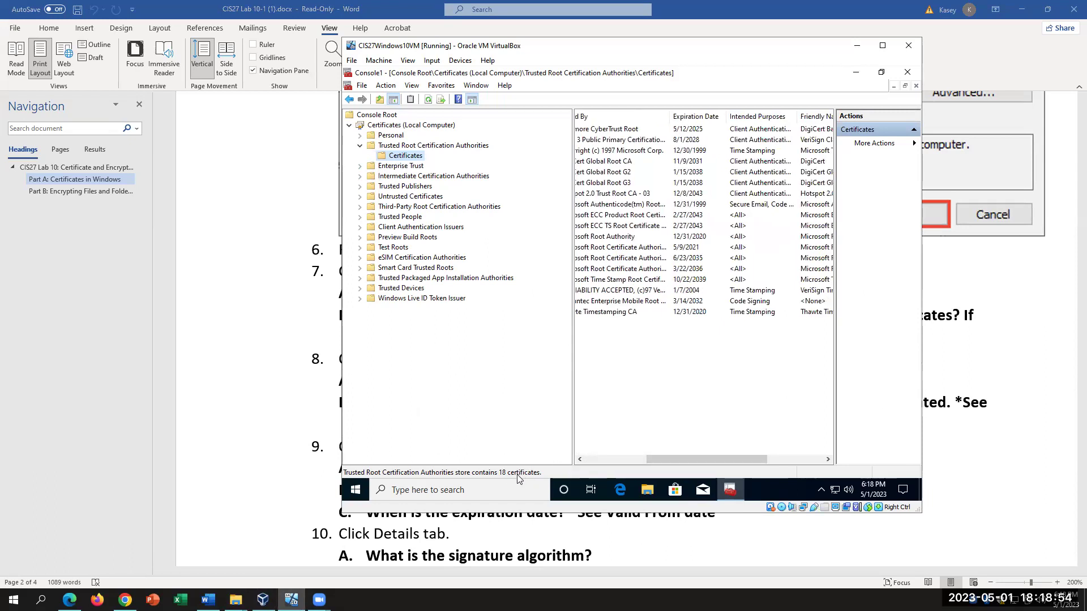
pyautogui.moveTo(661, 456); pyautogui.dragTo(647, 459)
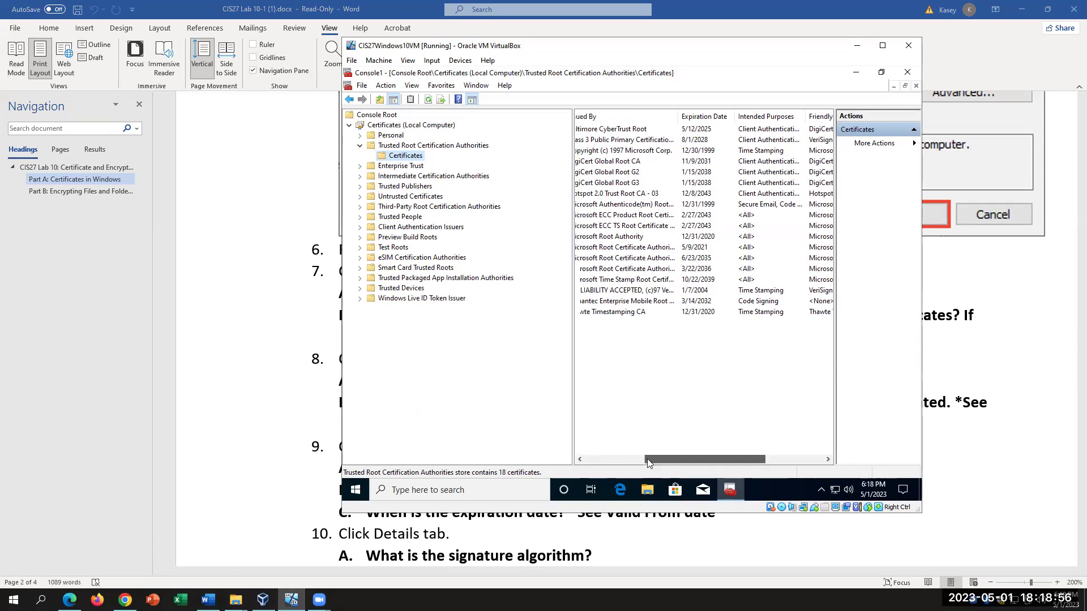
pyautogui.click(607, 458)
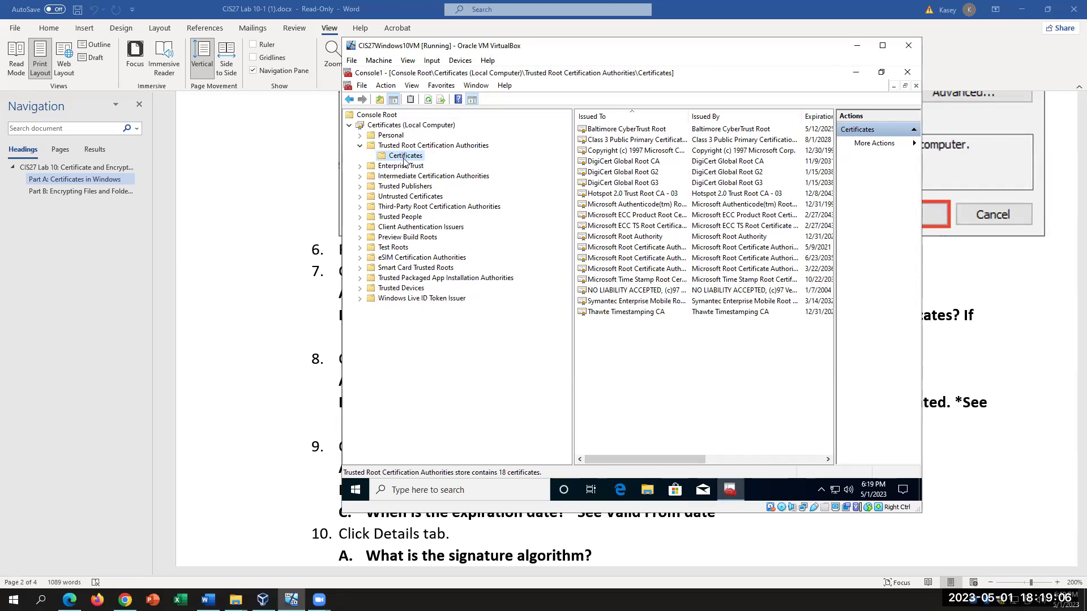
# Step: Highlight the lab document's question 7A, "How many certificates are listed?", and check the certificate count in the virtual machine's console
pyautogui.click(219, 309)
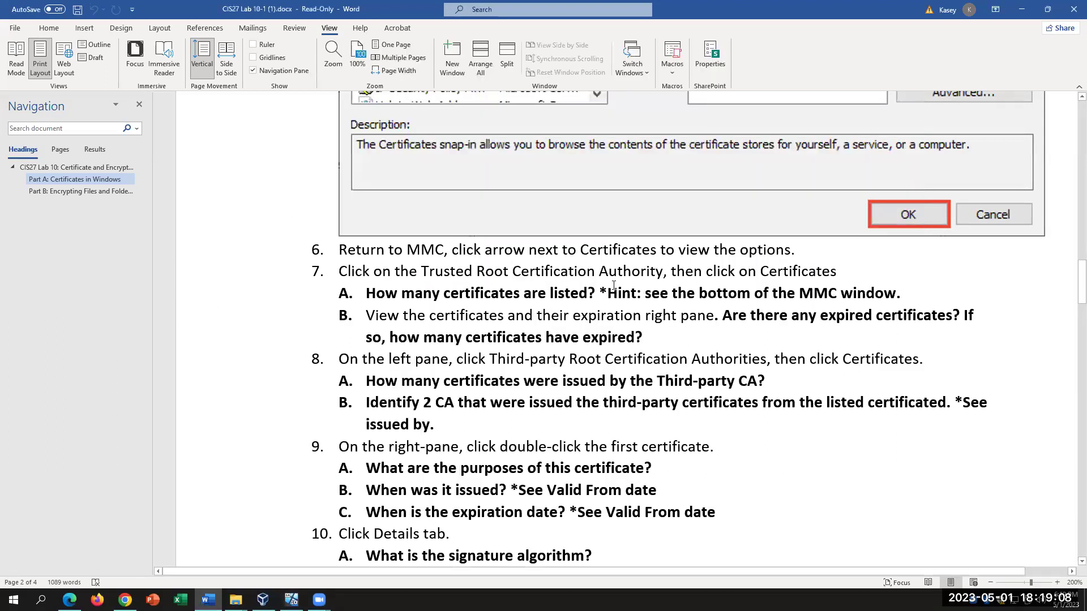
pyautogui.moveTo(588, 291); pyautogui.dragTo(366, 292)
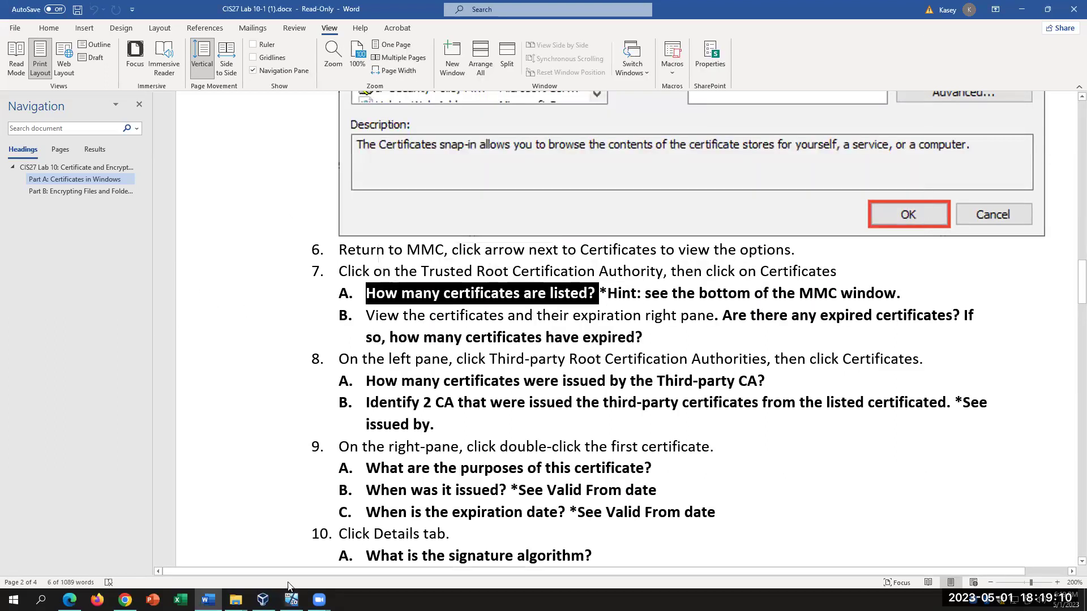
pyautogui.hotkey('alt', 'Tab')
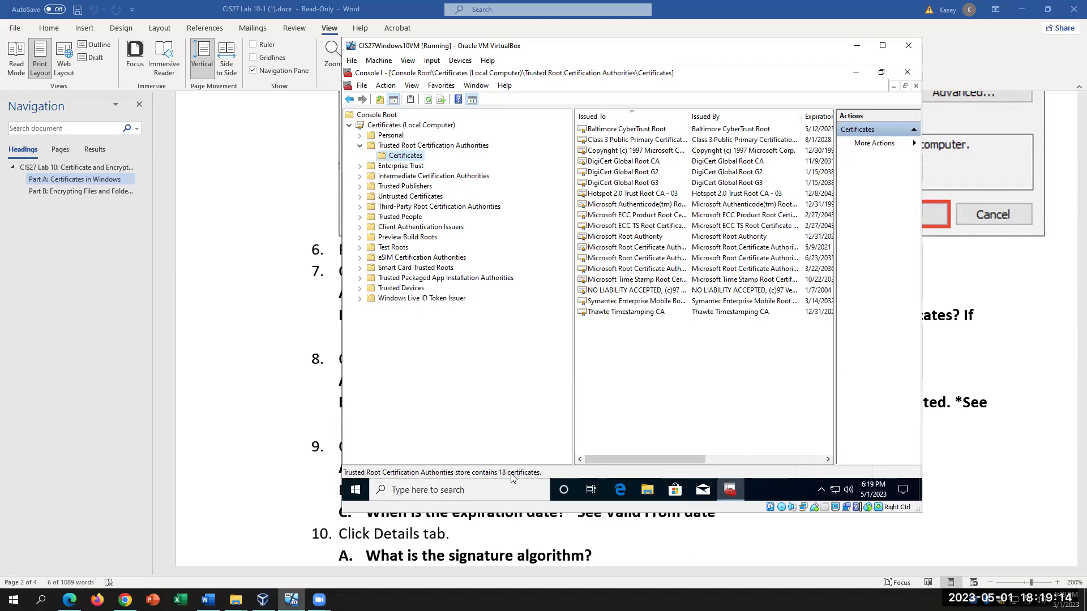
pyautogui.hotkey('alt', 'Tab')
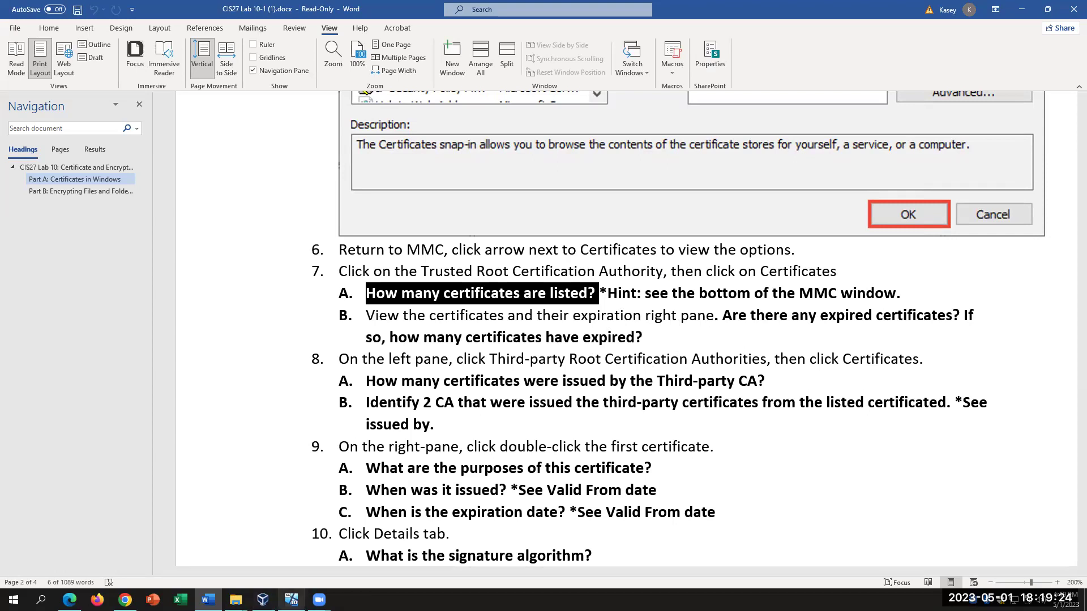
# Step: Return to the virtual machine, view the Baltimore CyberTrust Root certificate's purposes and validity period, and close its details
pyautogui.click(292, 600)
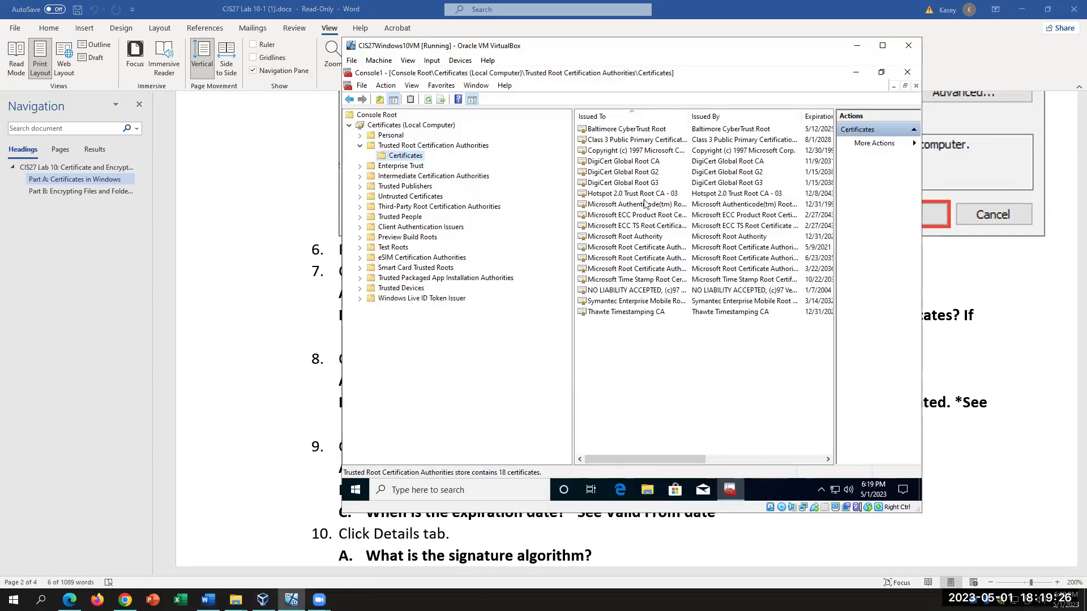
pyautogui.click(634, 130)
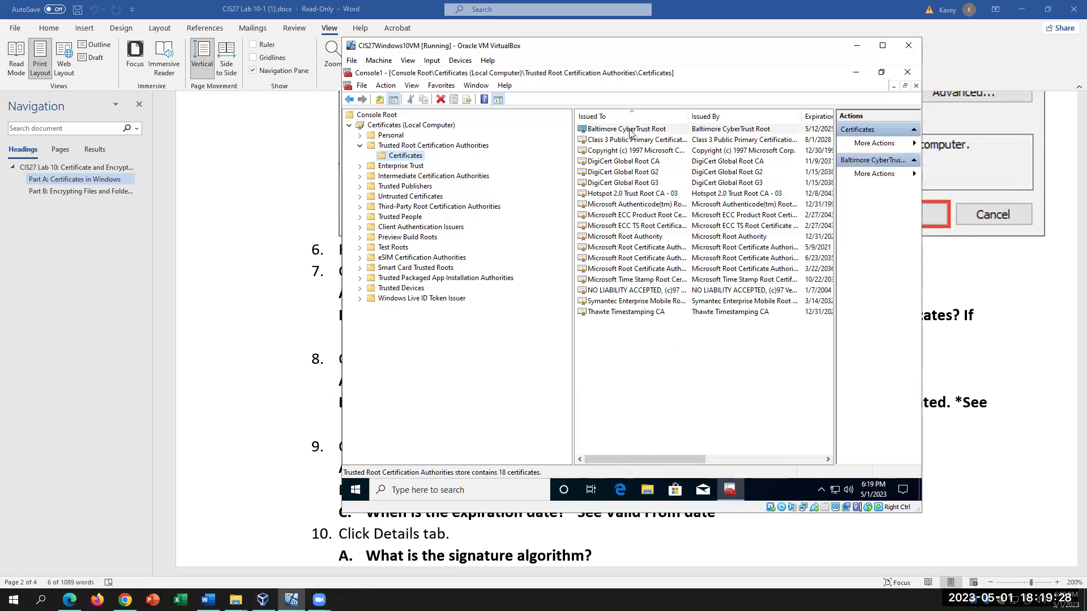
pyautogui.doubleClick(668, 136)
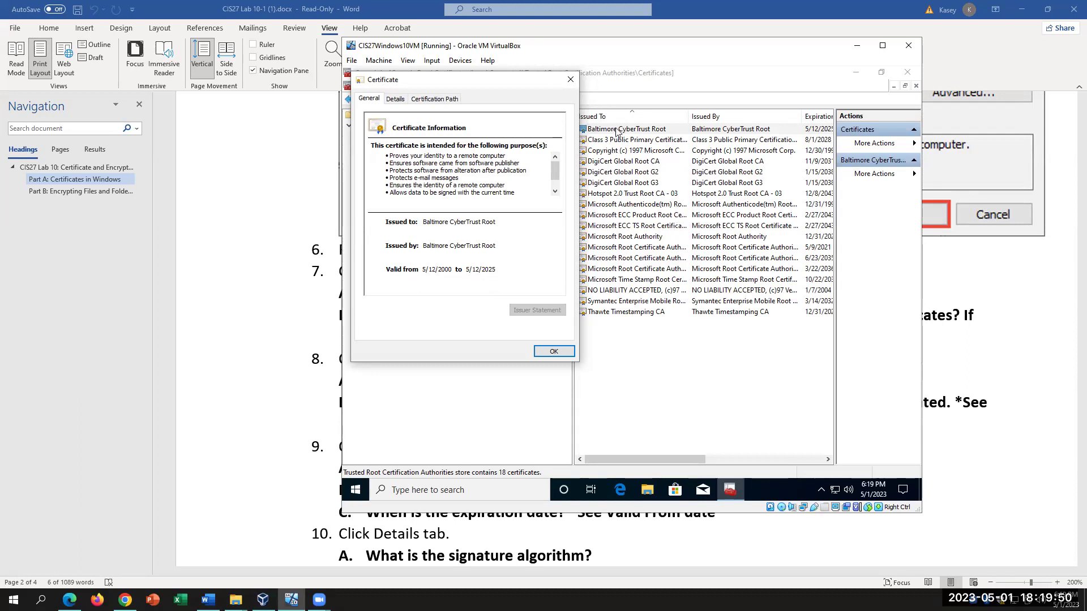
pyautogui.click(570, 80)
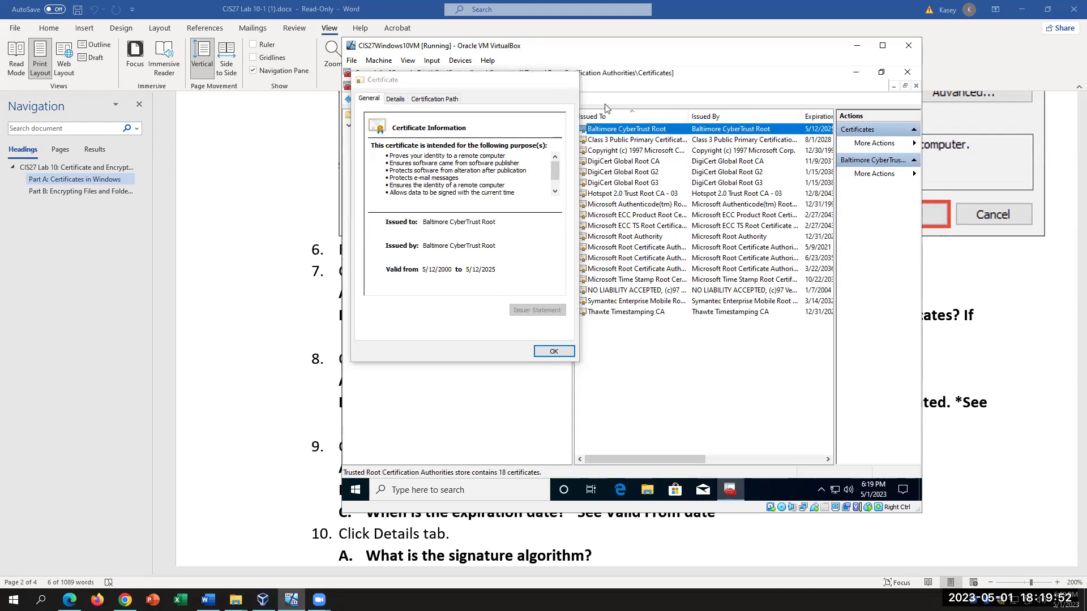
pyautogui.doubleClick(628, 129)
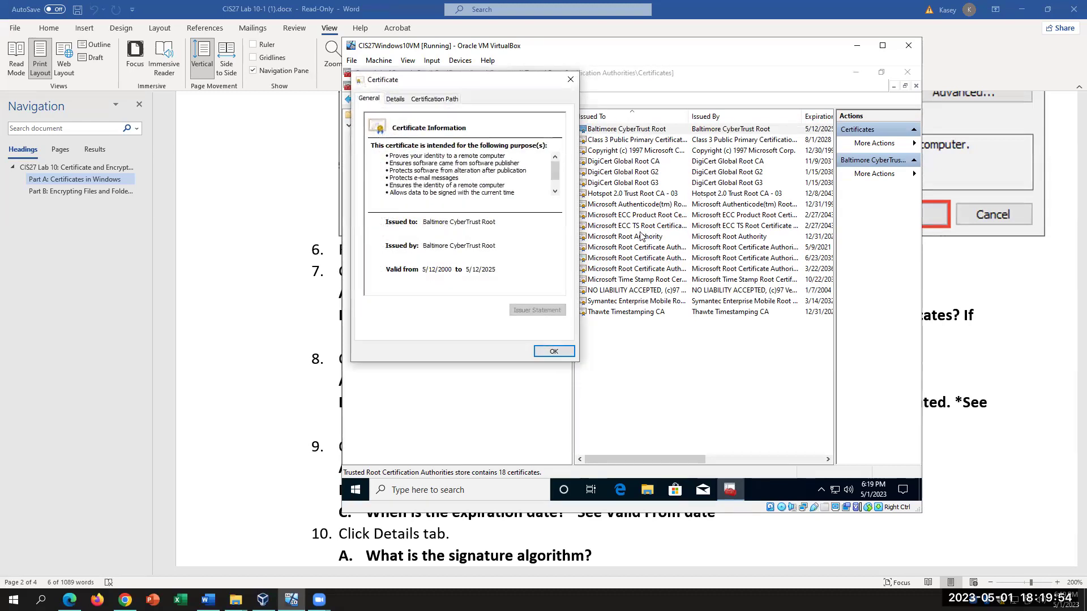
pyautogui.click(570, 79)
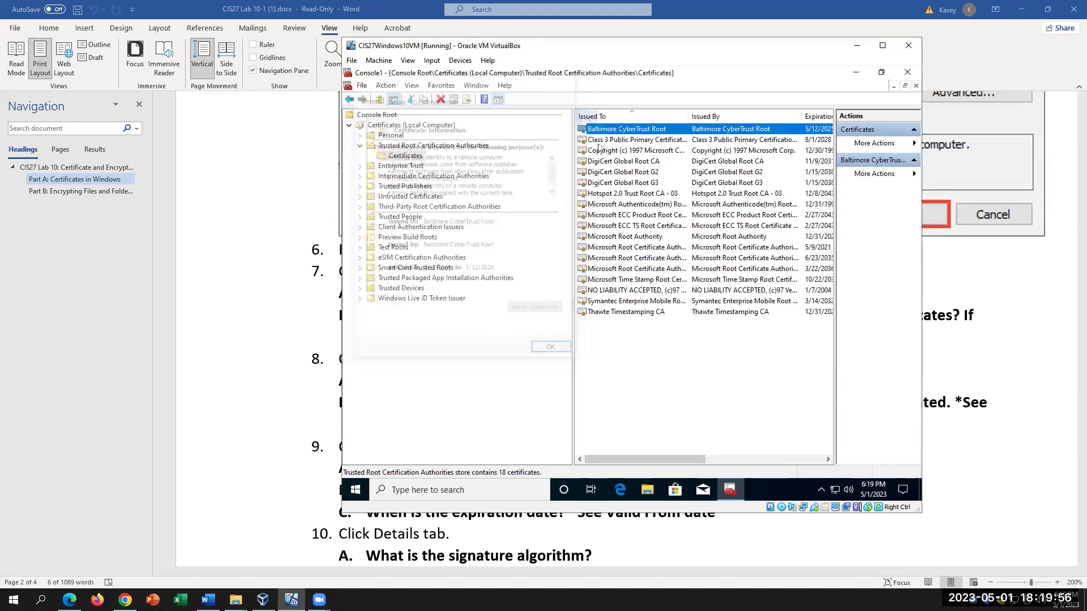
# Step: Glance at the lab document, then examine the Class 3 Public Primary Certification Authority certificate's status and validity in the virtual machine
pyautogui.hotkey('alt', 'Tab')
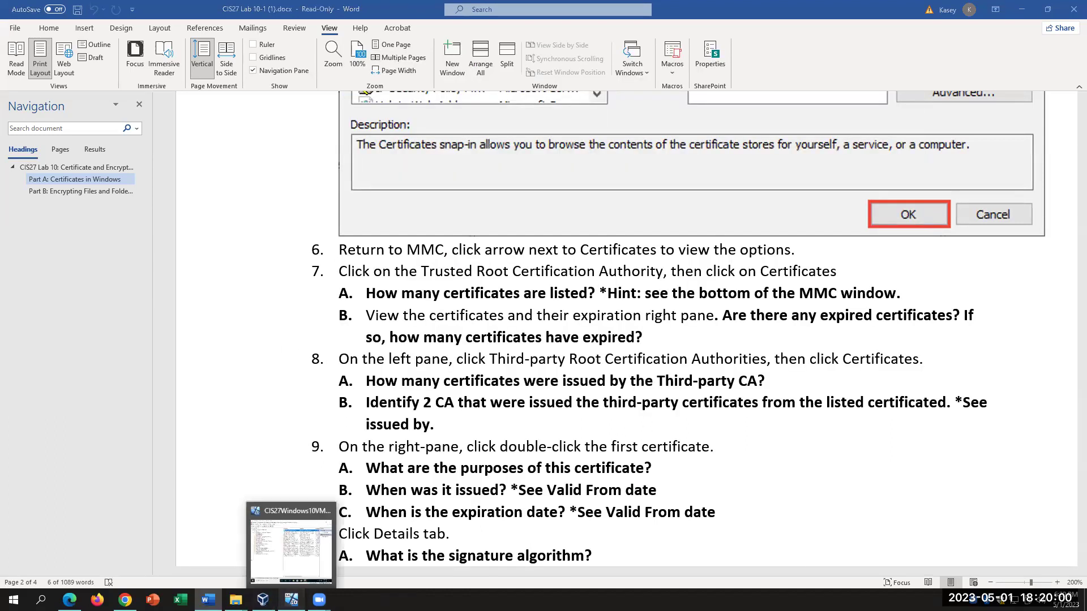
pyautogui.click(291, 600)
pyautogui.doubleClick(651, 140)
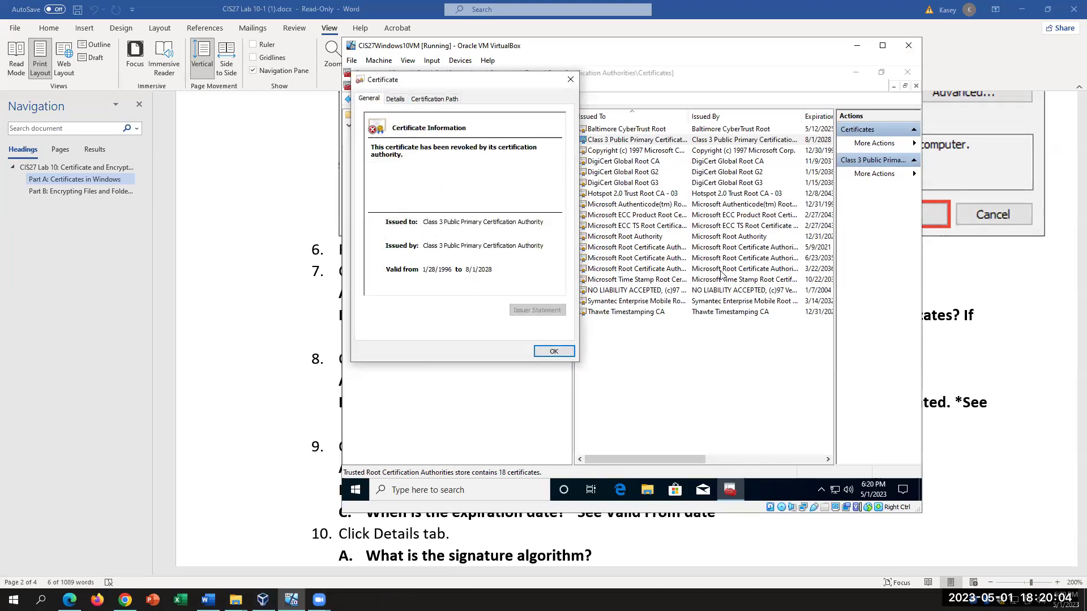
pyautogui.click(587, 107)
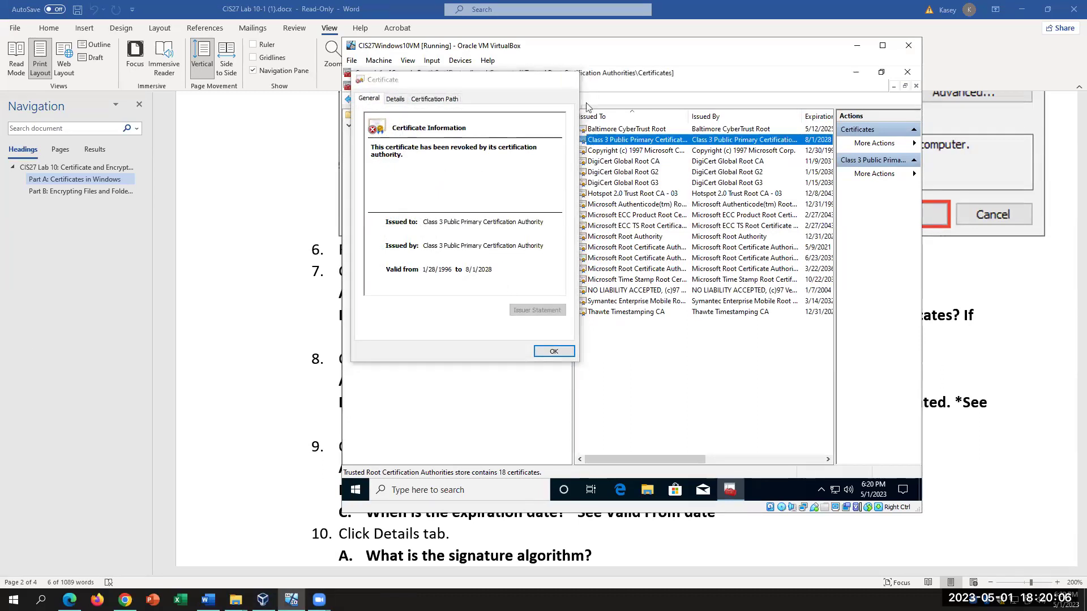
# Step: Examine the Copyright (c) 1997 Microsoft Corp. certificate's validity against the lab document's question 7B on expired certificates, and close its details
pyautogui.doubleClick(629, 151)
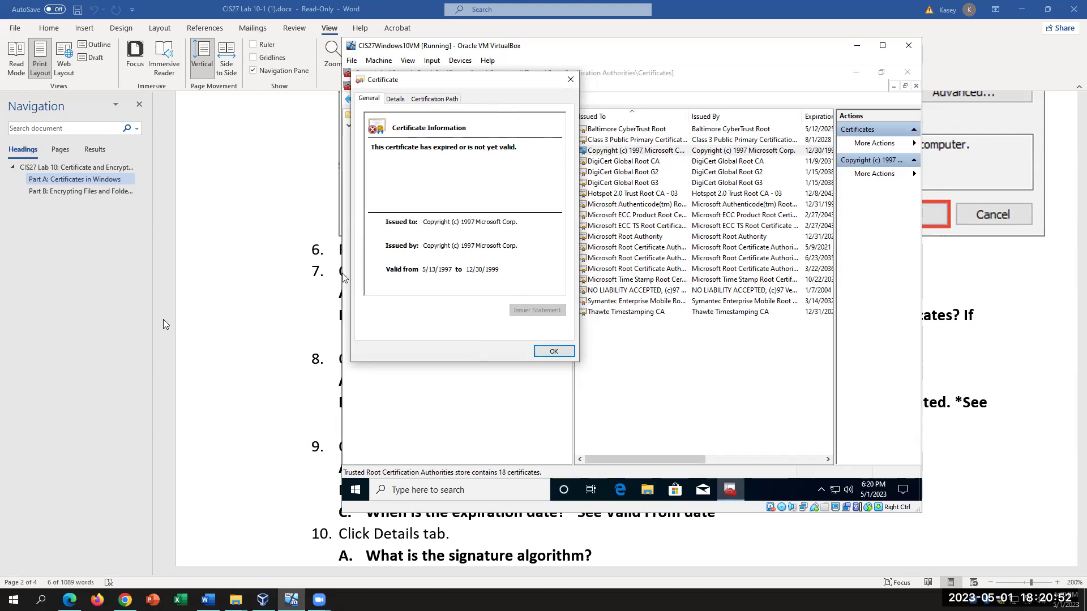
pyautogui.click(221, 276)
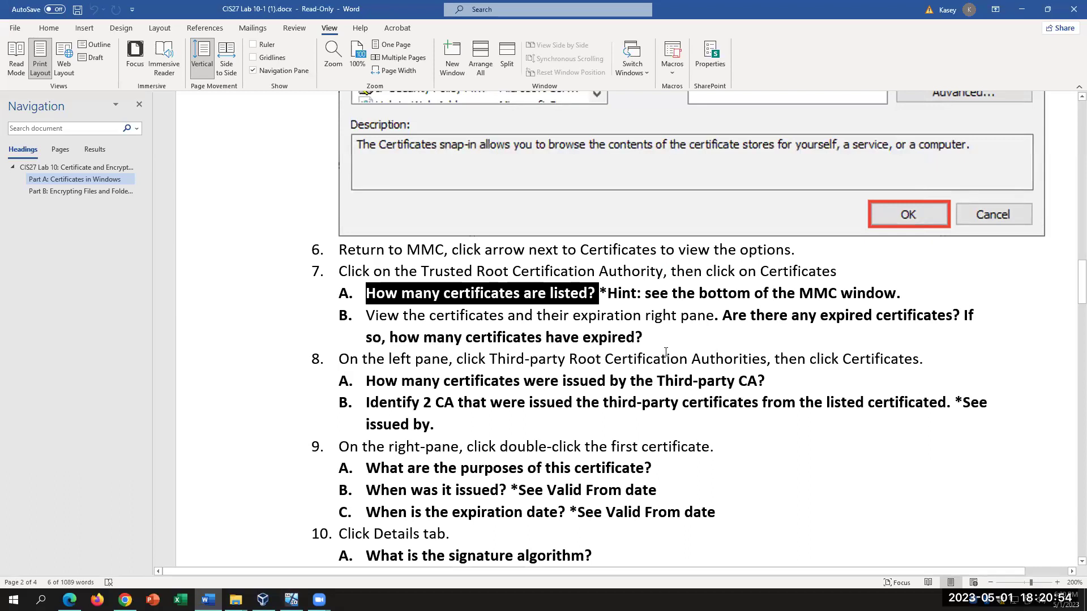
pyautogui.click(665, 333)
pyautogui.click(290, 600)
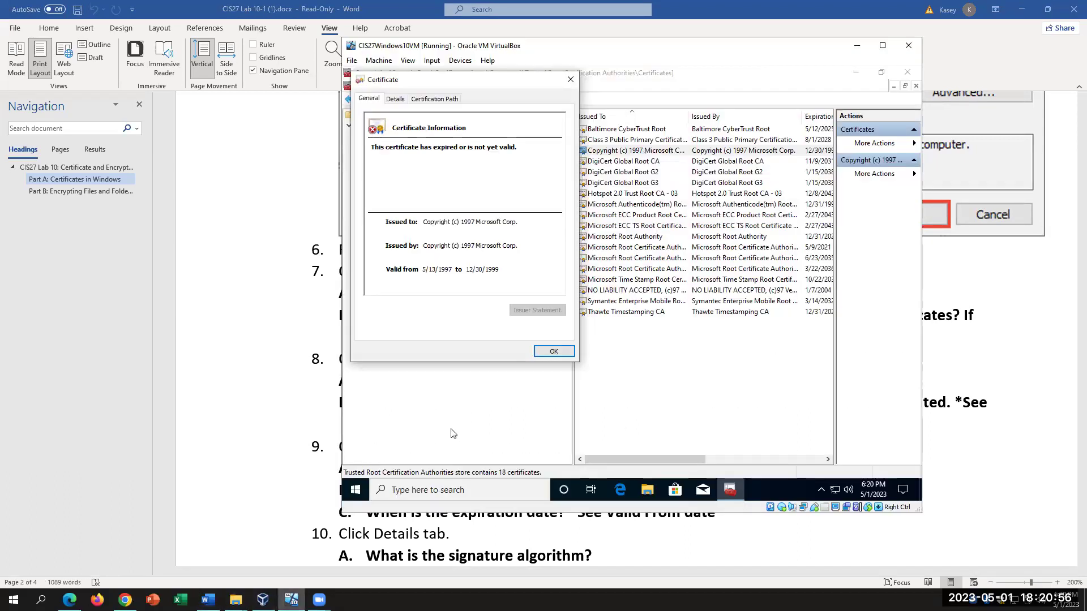
pyautogui.click(571, 79)
# Step: View the purposes and validity periods of the DigiCert Global Root CA, DigiCert Global Root G2 and DigiCert Global Root G3 certificates
pyautogui.doubleClick(641, 163)
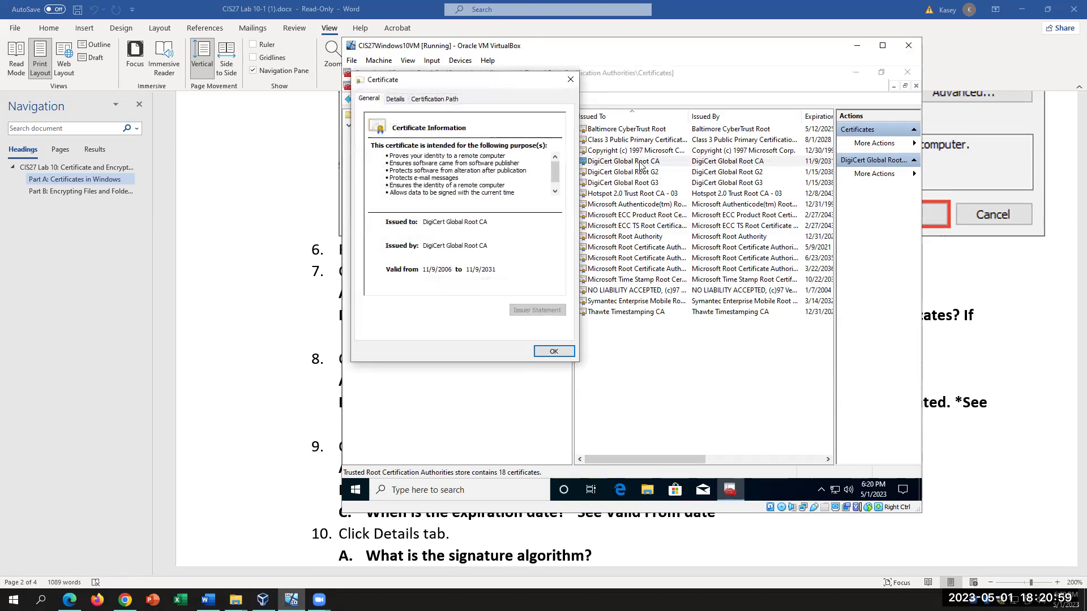
pyautogui.click(570, 80)
pyautogui.doubleClick(626, 172)
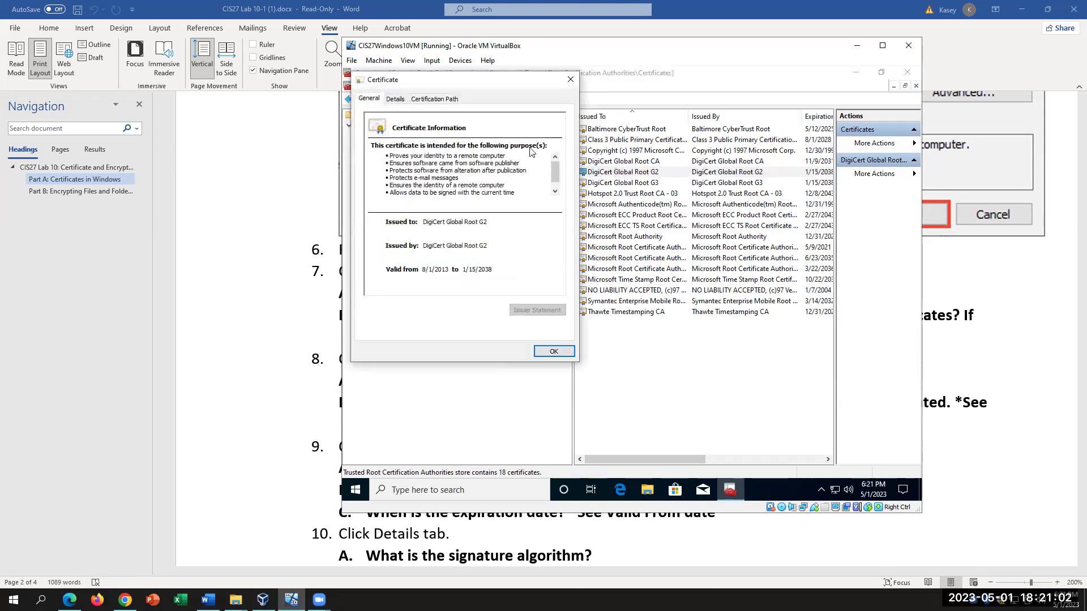
pyautogui.click(571, 80)
pyautogui.click(625, 182)
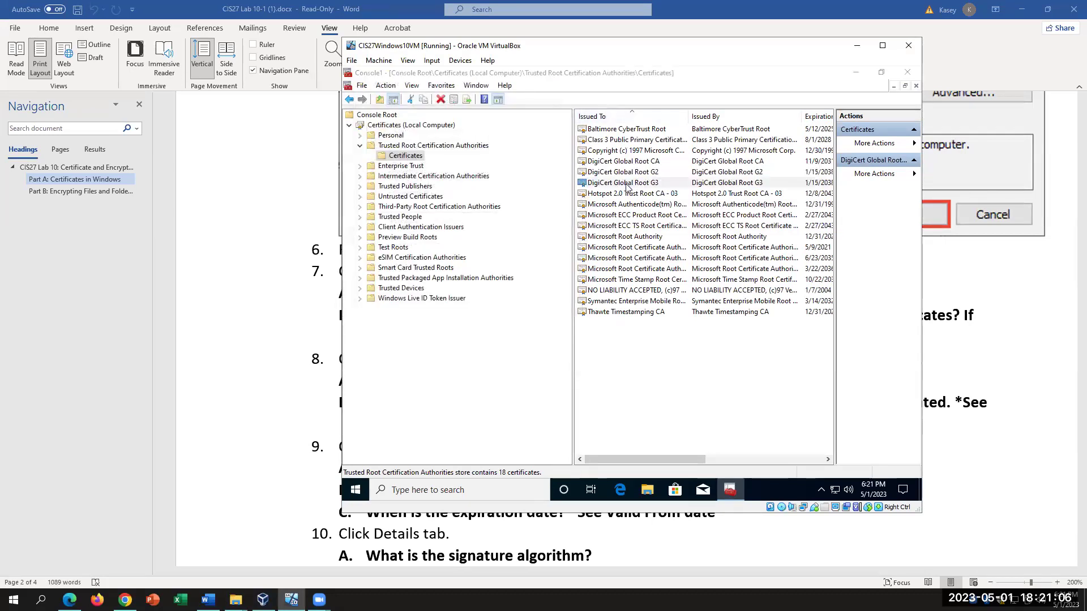
pyautogui.doubleClick(627, 184)
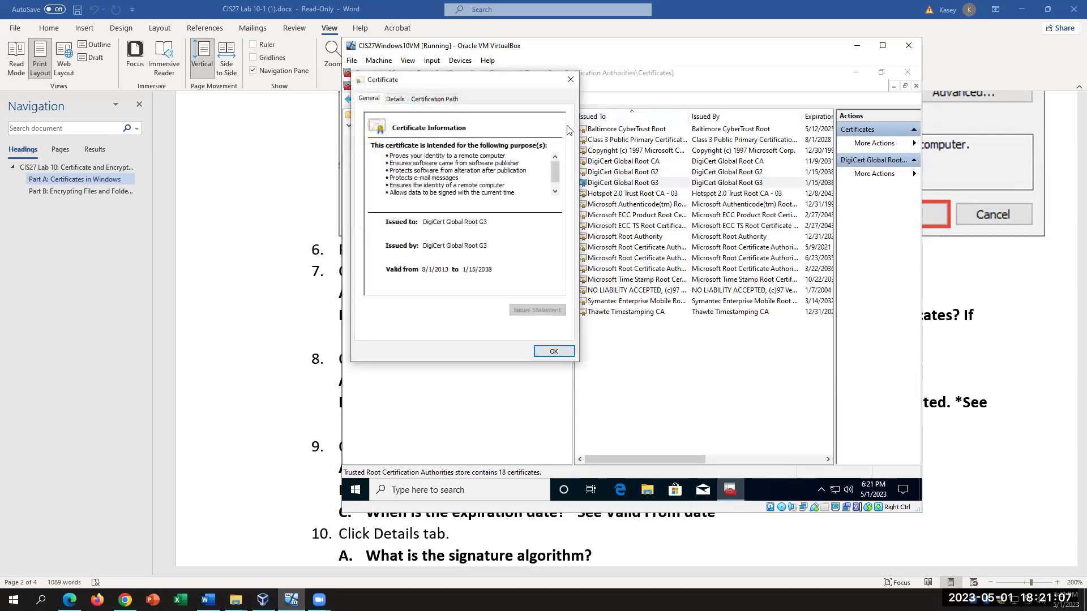
# Step: View the validity periods of the Hotspot 2.0 Trust Root CA - 03 and Microsoft Authenticode(tm) Root Authority certificates, closing each one
pyautogui.click(570, 80)
pyautogui.doubleClick(626, 195)
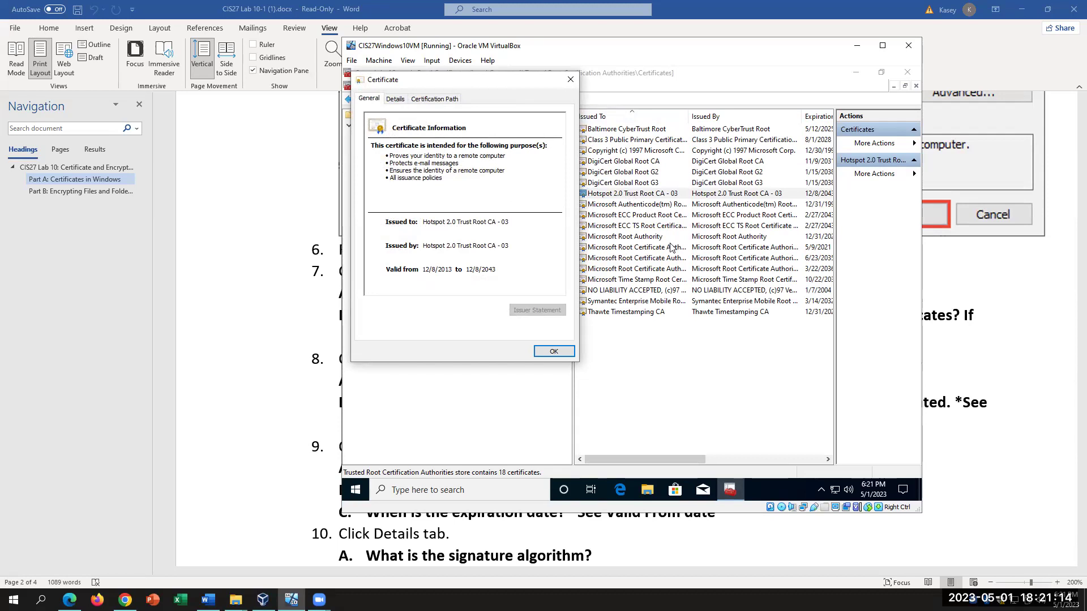
pyautogui.click(570, 80)
pyautogui.click(652, 152)
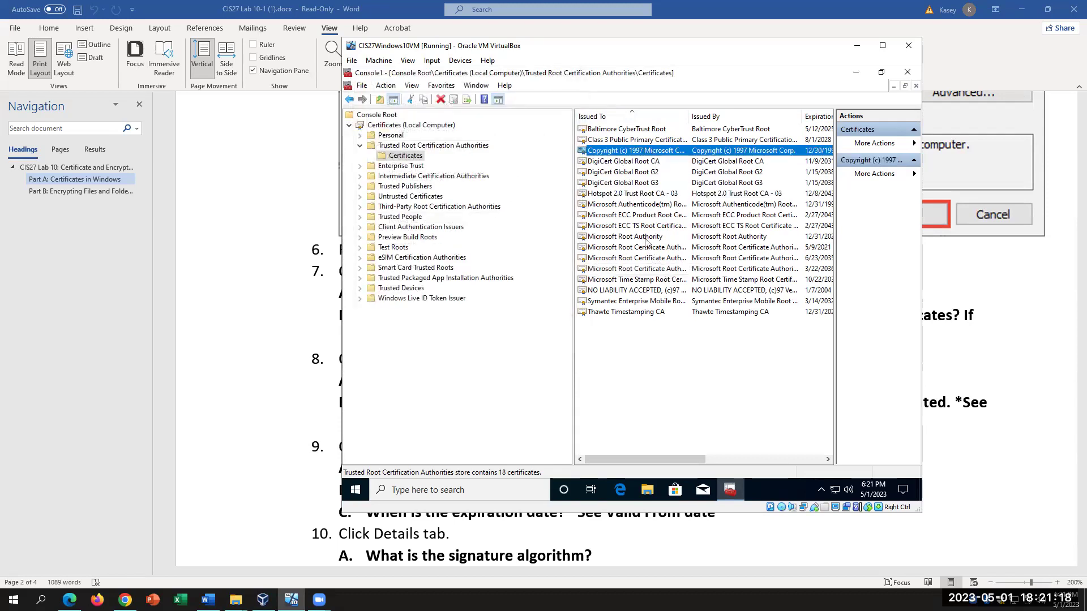
pyautogui.click(643, 205)
pyautogui.doubleClick(642, 205)
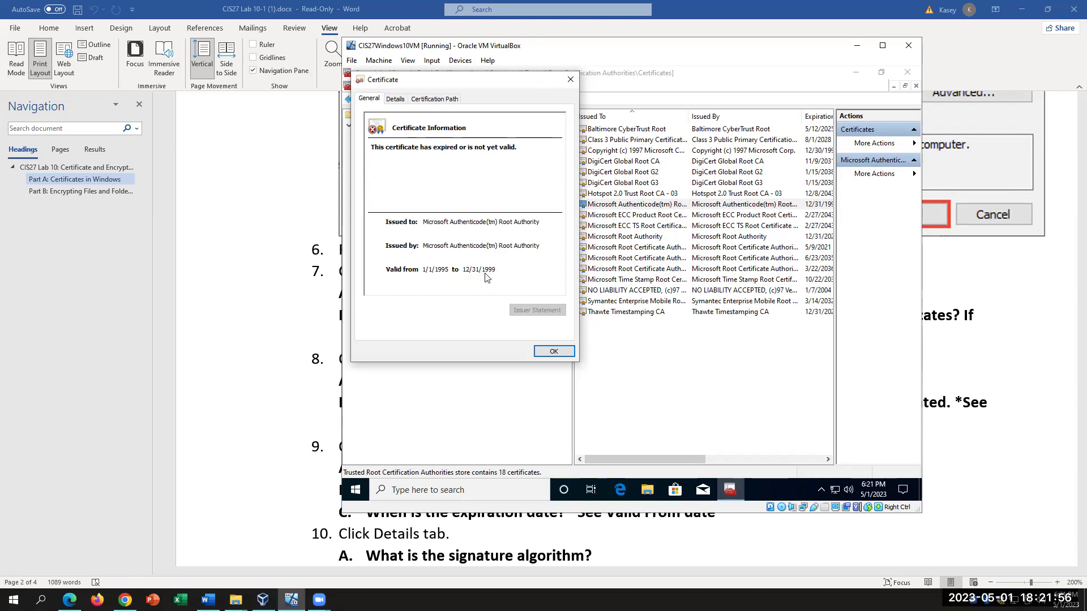
pyautogui.press('Escape')
# Step: View the validity periods of the Microsoft ECC Product Root, Microsoft ECC TS Root and Microsoft Root Authority certificates, closing each one
pyautogui.click(642, 215)
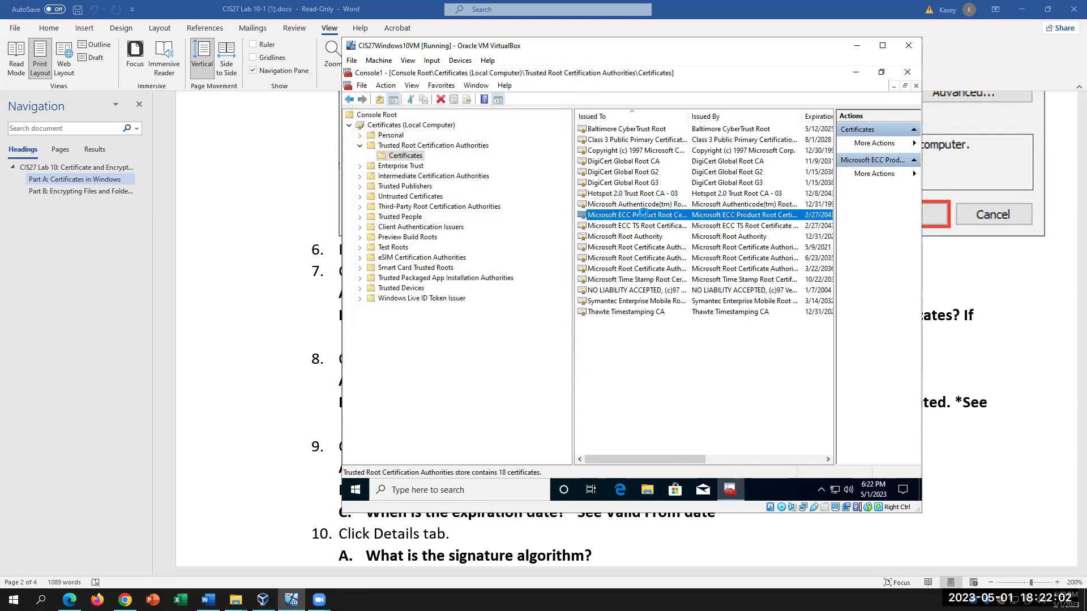
pyautogui.doubleClick(642, 215)
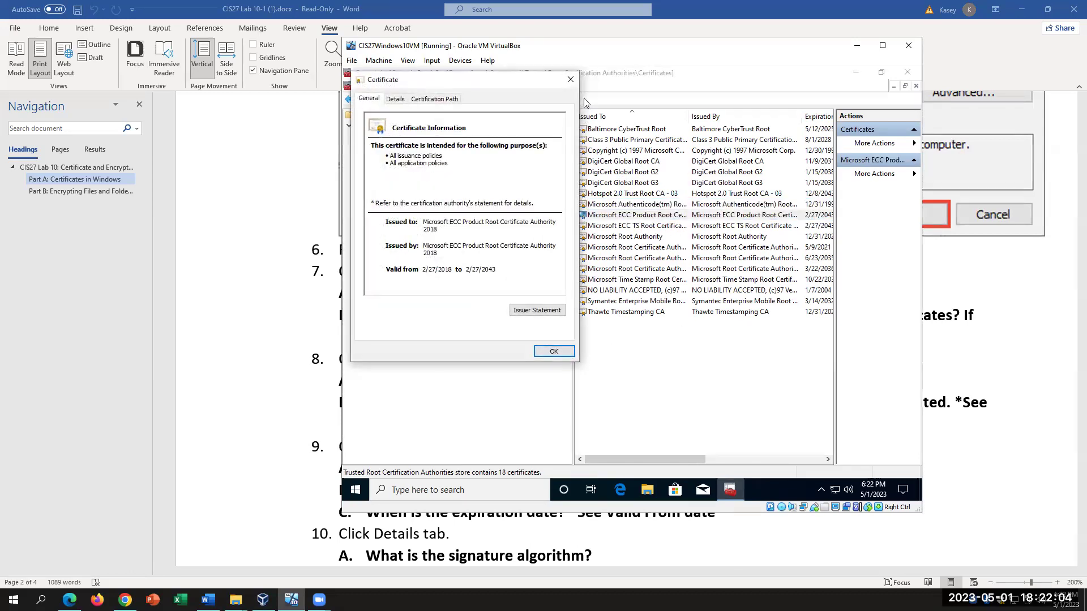
pyautogui.press('Escape')
pyautogui.click(646, 227)
pyautogui.doubleClick(646, 226)
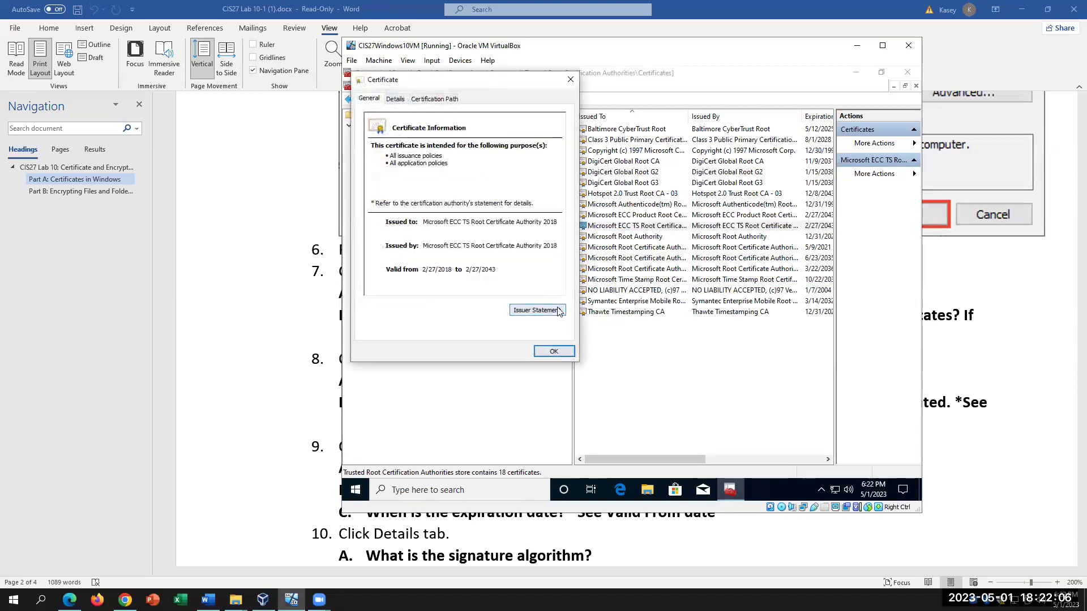
pyautogui.click(571, 80)
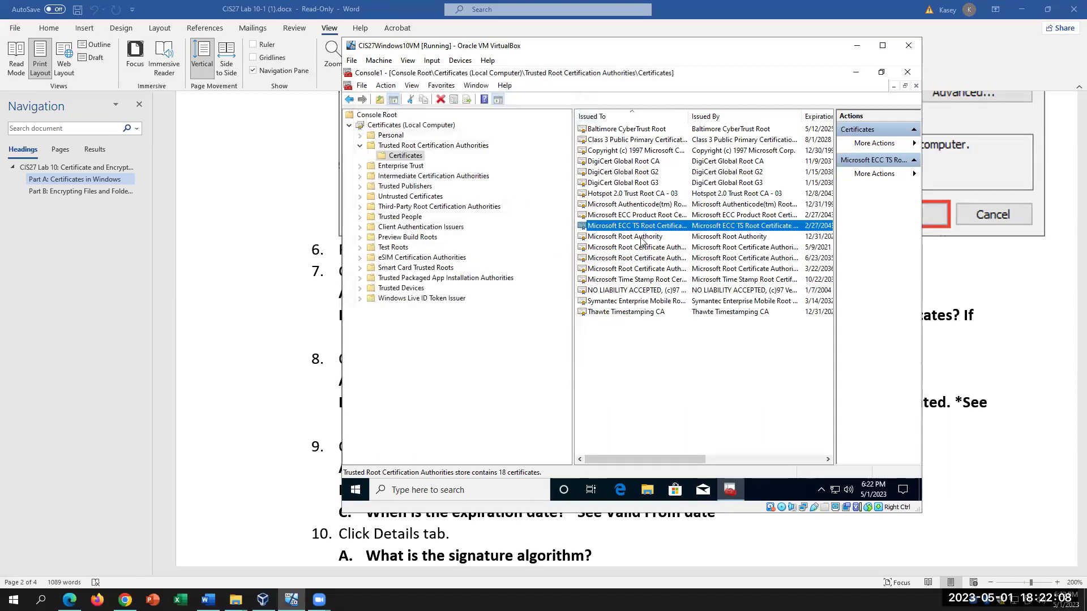
pyautogui.doubleClick(641, 237)
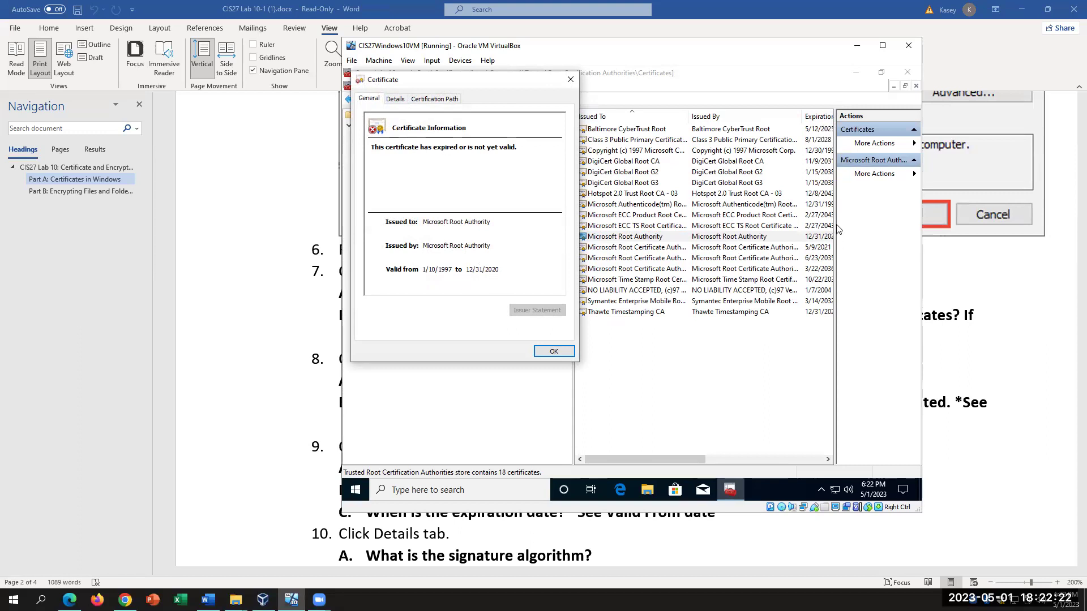
pyautogui.click(570, 79)
# Step: Widen the certificate list to show the full Expiration Date column and go through the entries to identify expired certificates
pyautogui.click(811, 249)
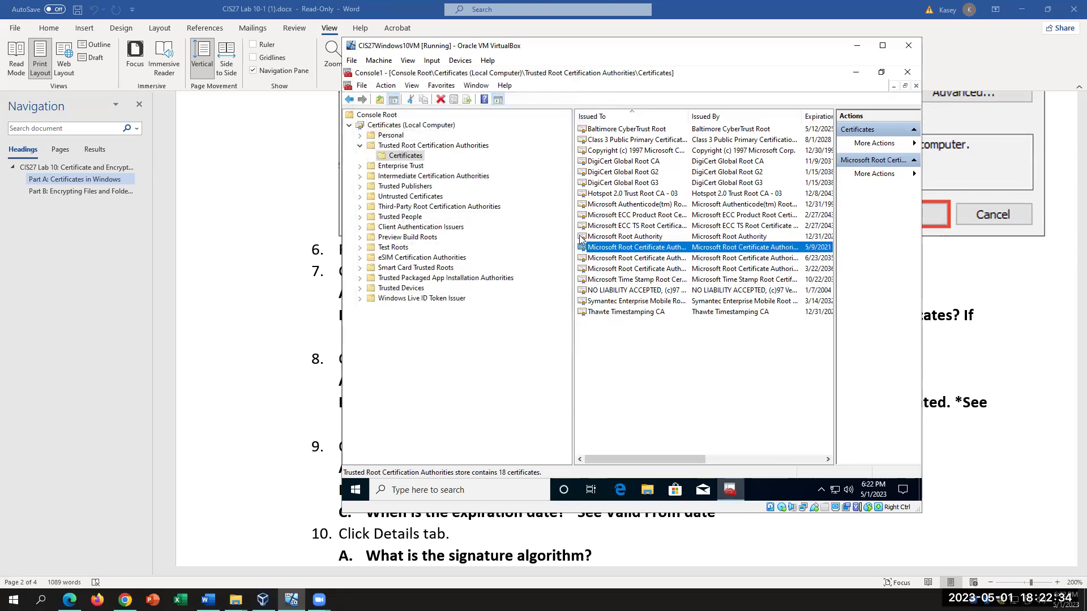
pyautogui.moveTo(573, 236); pyautogui.dragTo(496, 235)
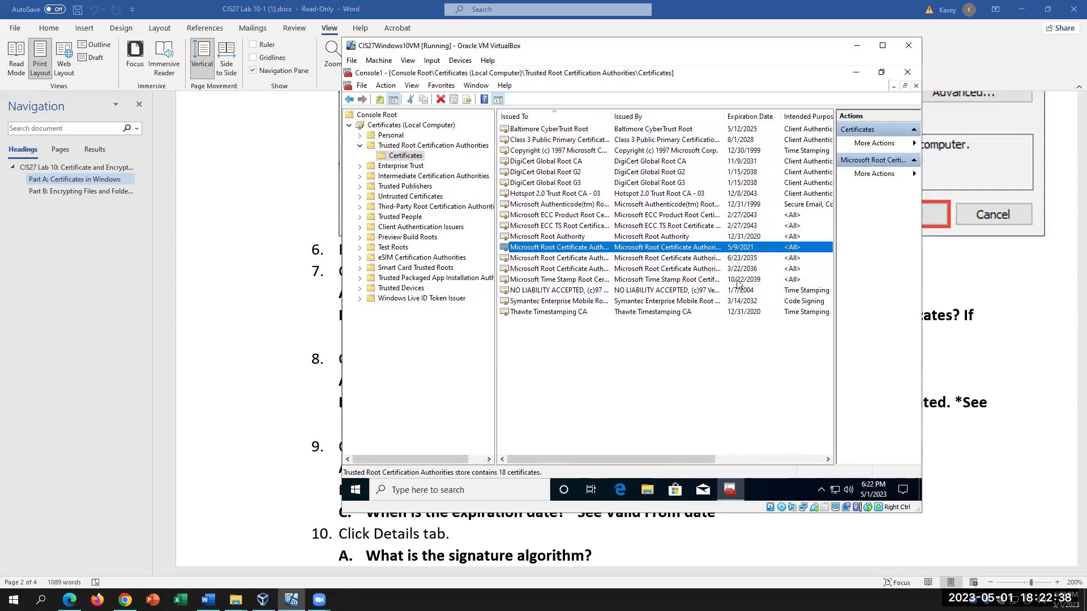
pyautogui.click(756, 238)
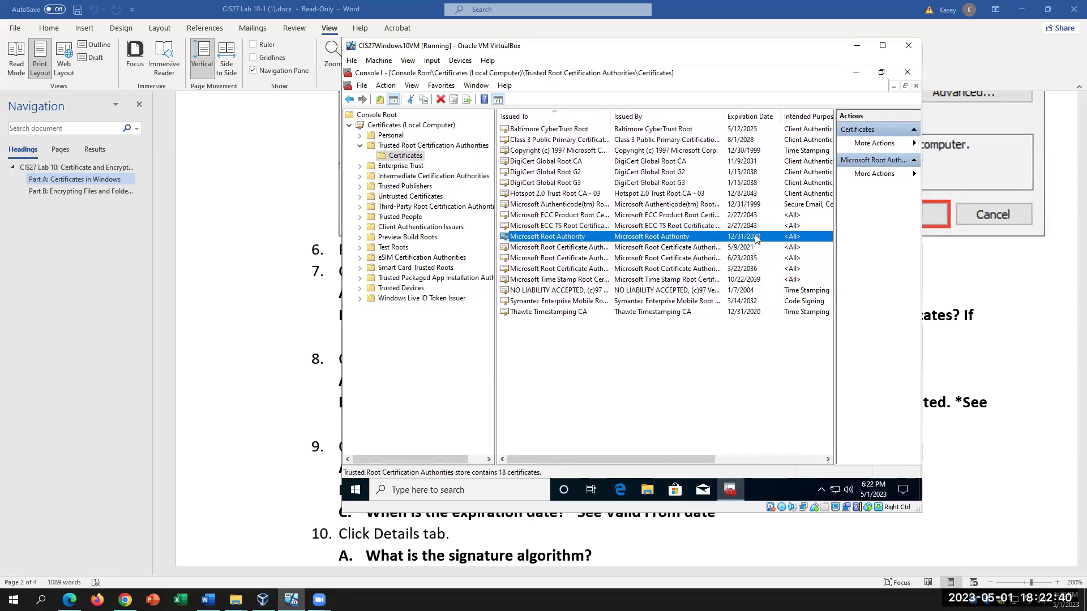
pyautogui.click(755, 205)
pyautogui.click(745, 152)
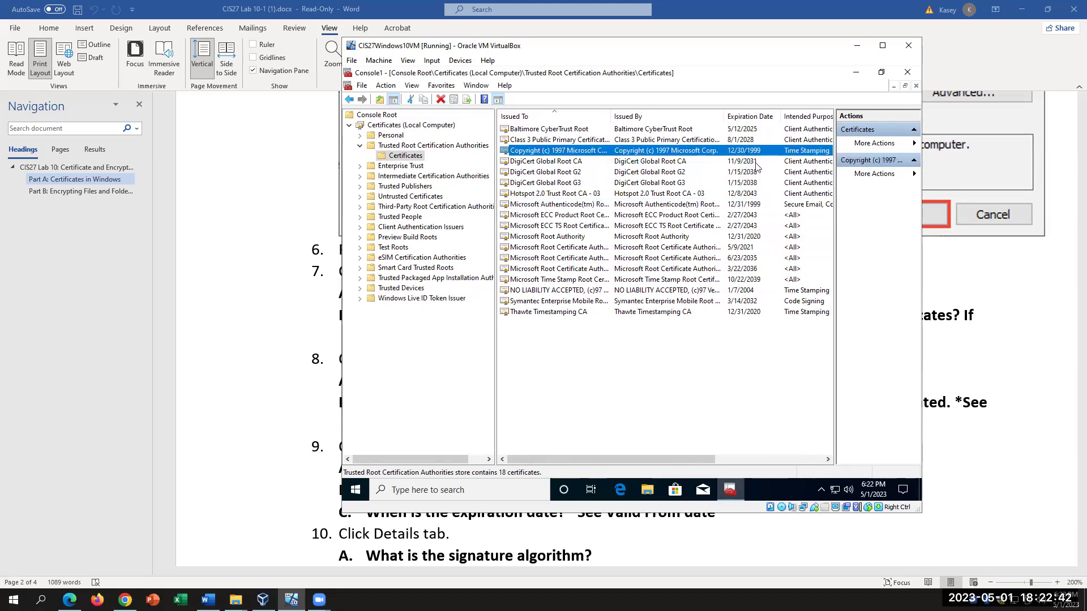
pyautogui.click(747, 292)
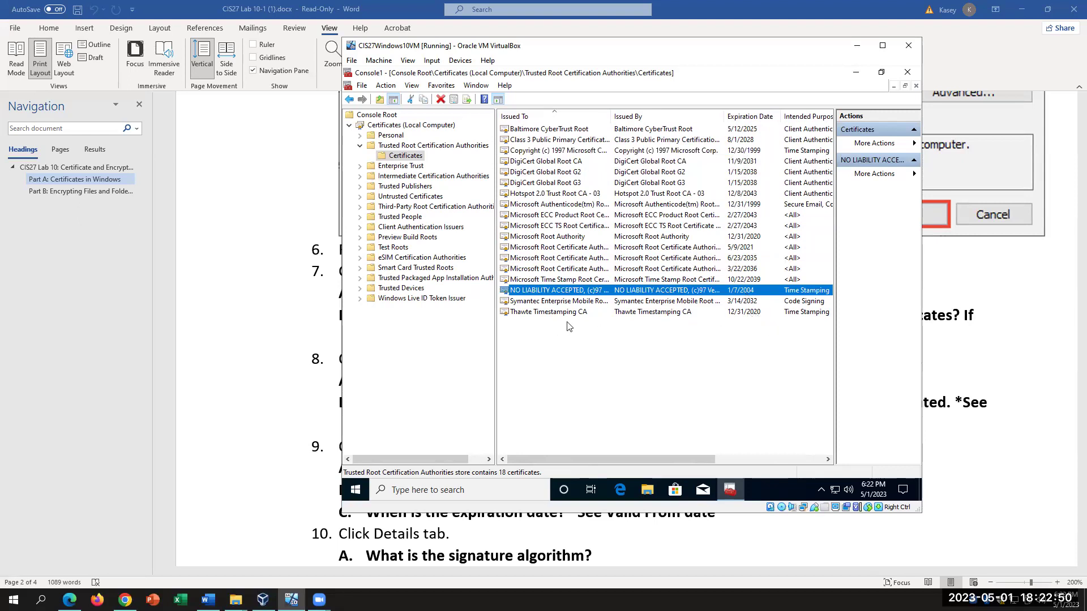
pyautogui.click(745, 322)
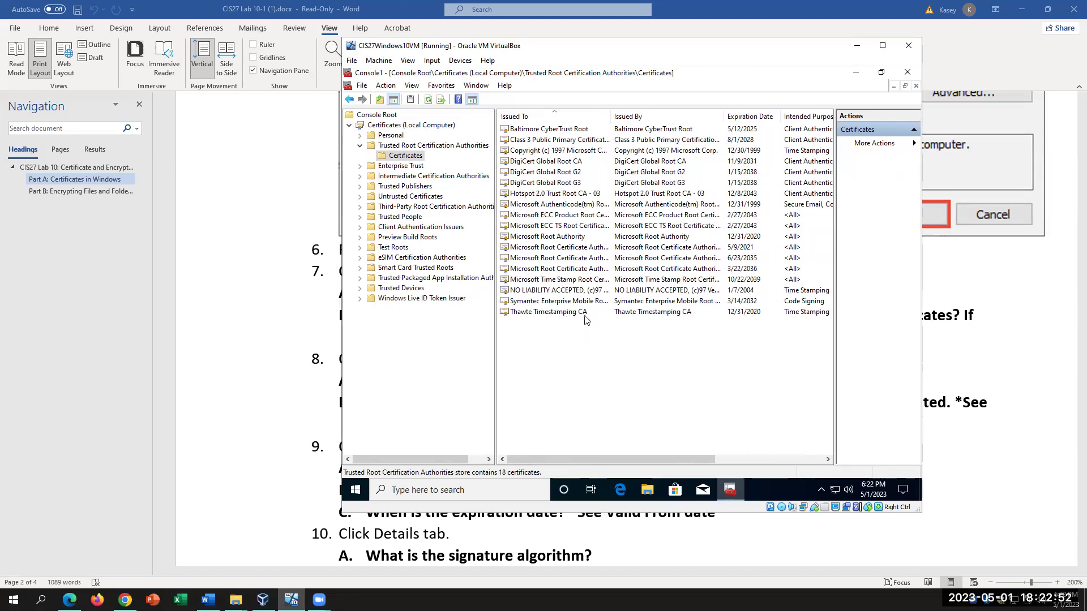
pyautogui.click(744, 313)
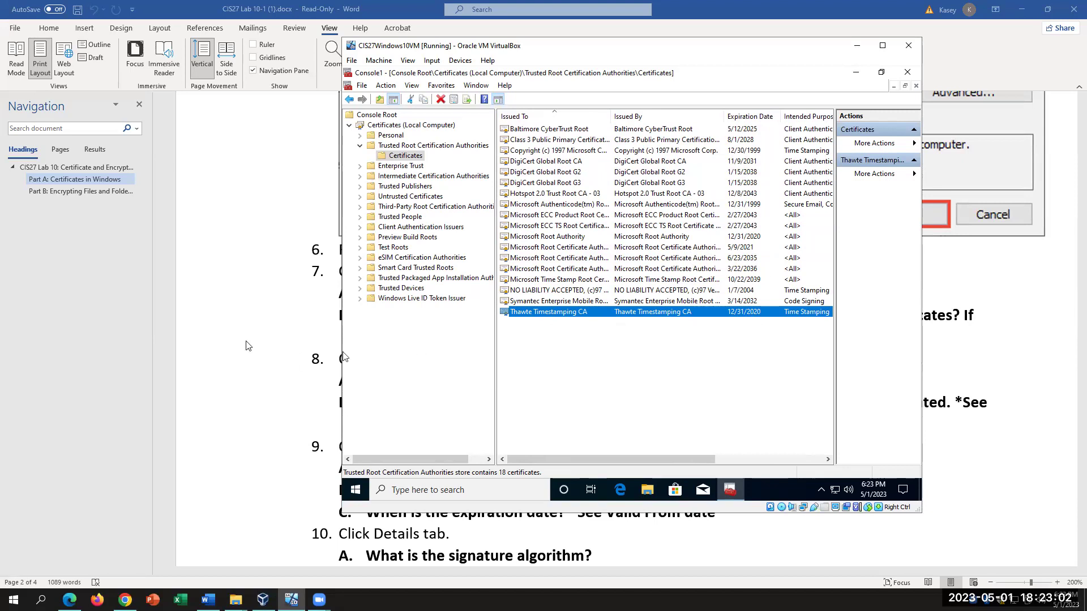
# Step: Switch between the Word lab document and the virtual machine to compare question 7B with the certificate list, and read on to item 9
pyautogui.click(263, 334)
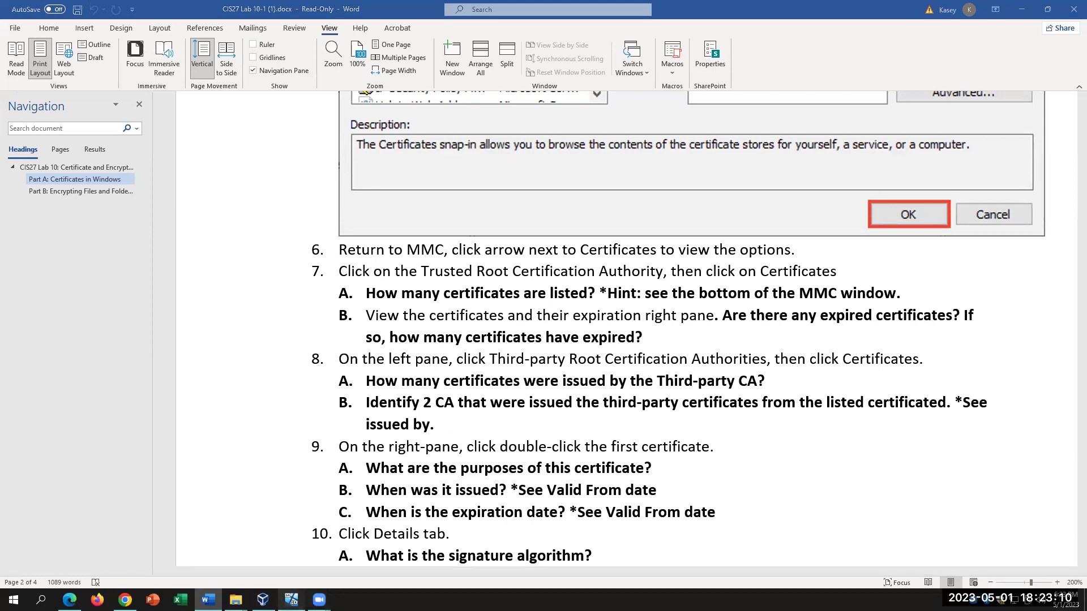
pyautogui.click(291, 600)
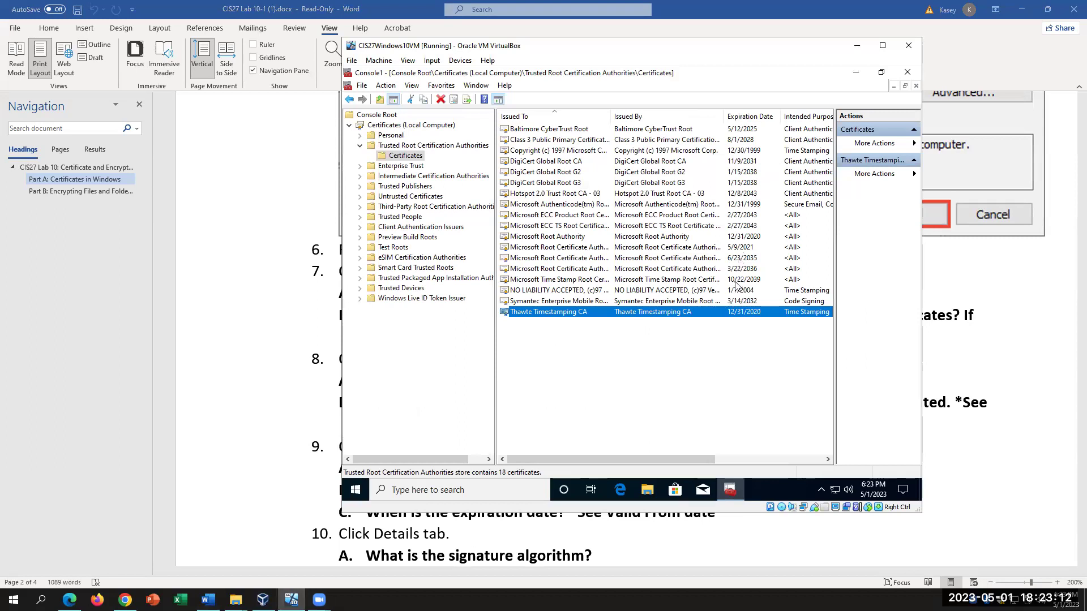
pyautogui.click(280, 396)
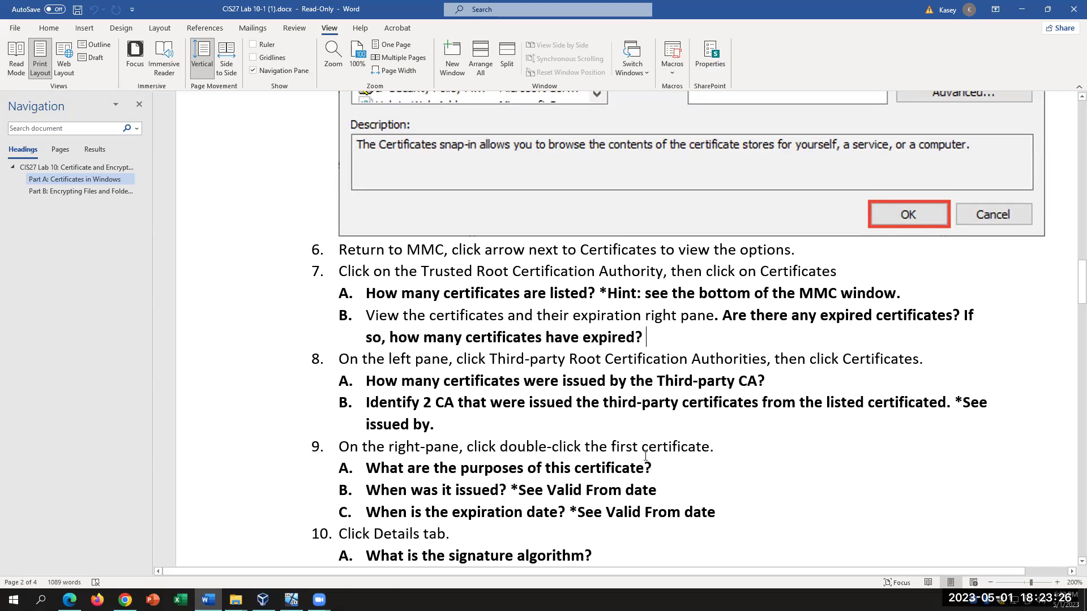
pyautogui.click(718, 462)
pyautogui.scroll(-1, 716, 509)
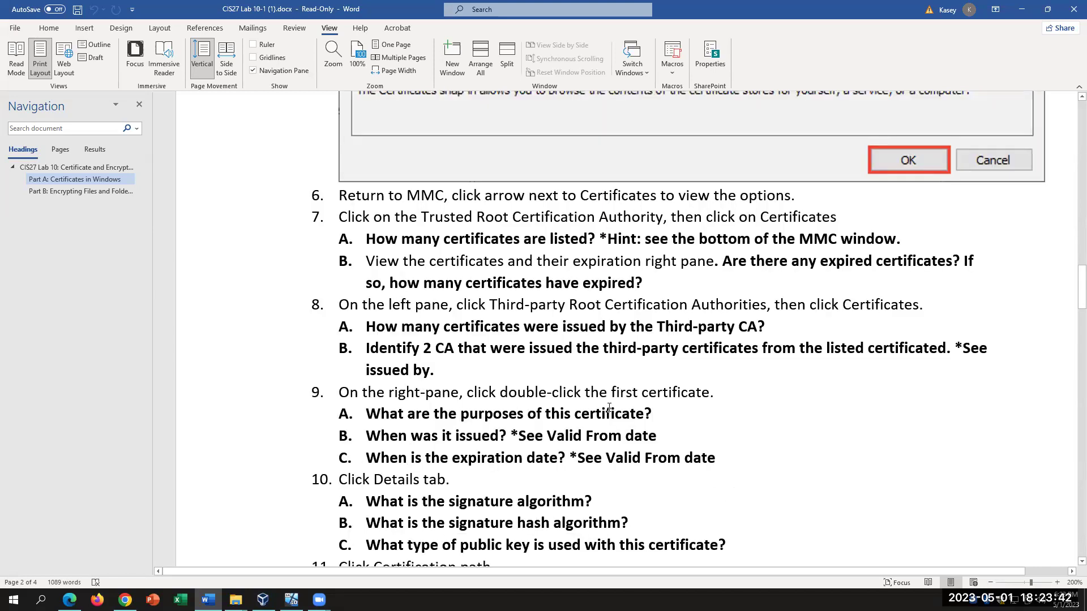
# Step: Highlight "the first certificate." in item 9 of the lab document while reading question 9A on the certificate's purposes
pyautogui.click(719, 392)
pyautogui.hotkey('ctrl', 'shift', 'Left')
pyautogui.hotkey('ctrl', 'shift', 'Left')
pyautogui.hotkey('ctrl', 'shift', 'Left')
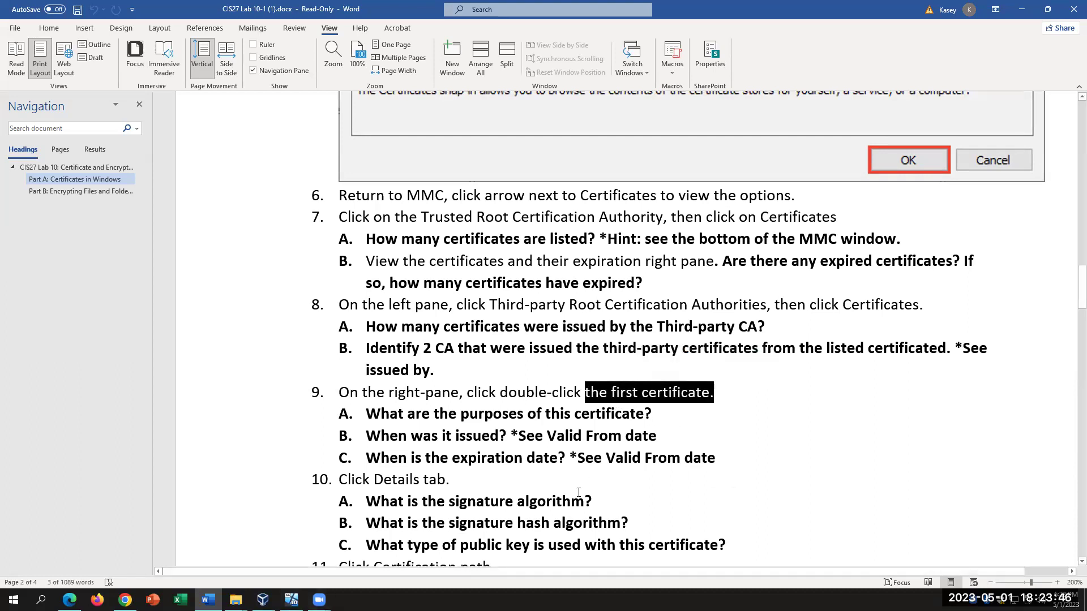
pyautogui.click(671, 413)
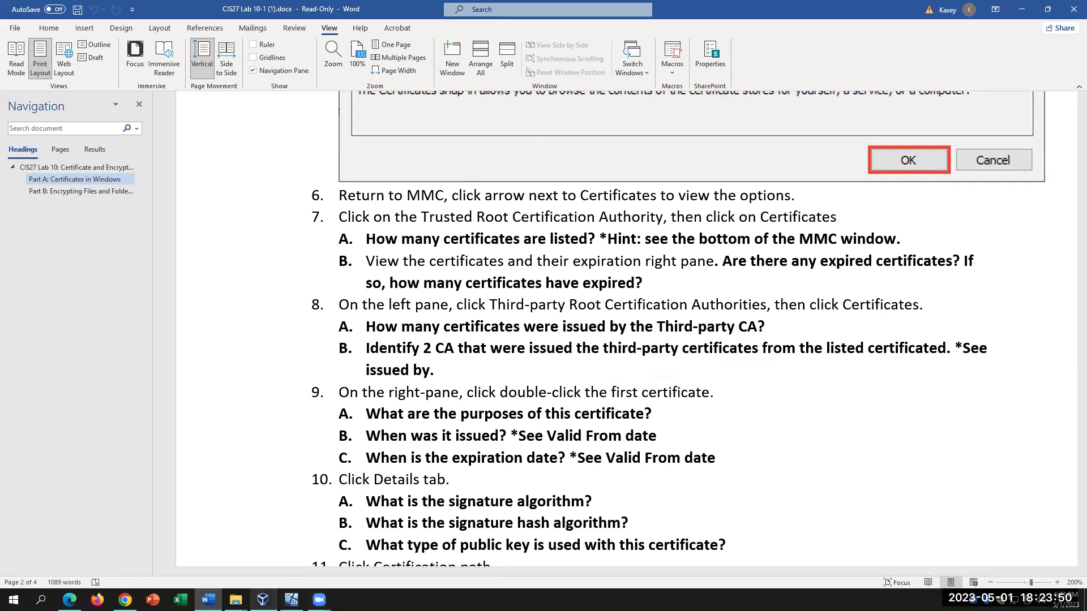
# Step: Return to the virtual machine and examine the Baltimore CyberTrust Root certificate's full list of intended purposes
pyautogui.hotkey('alt', 'Tab')
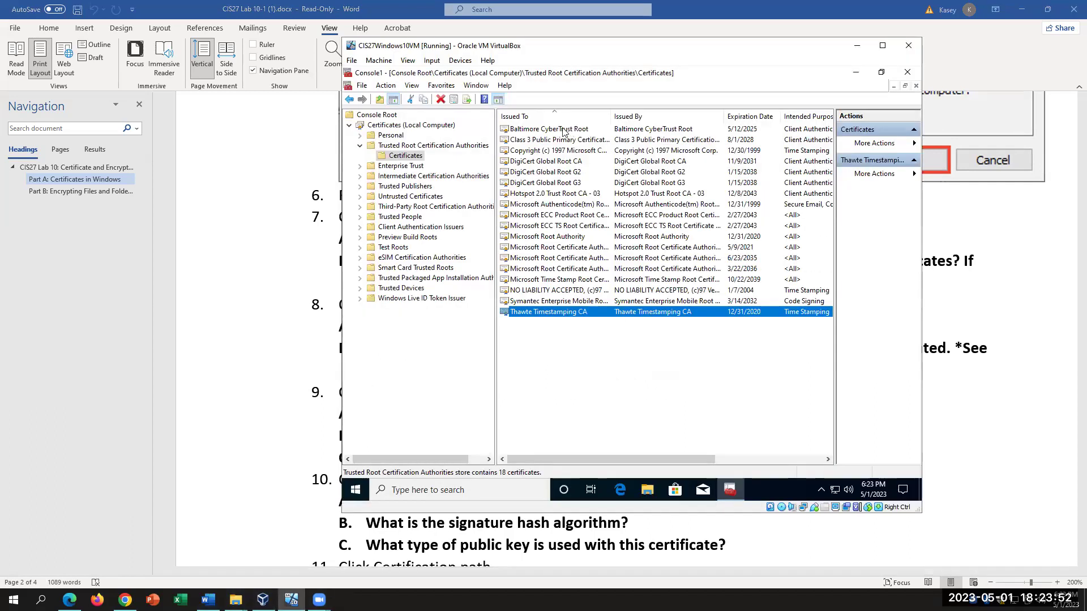
pyautogui.click(565, 131)
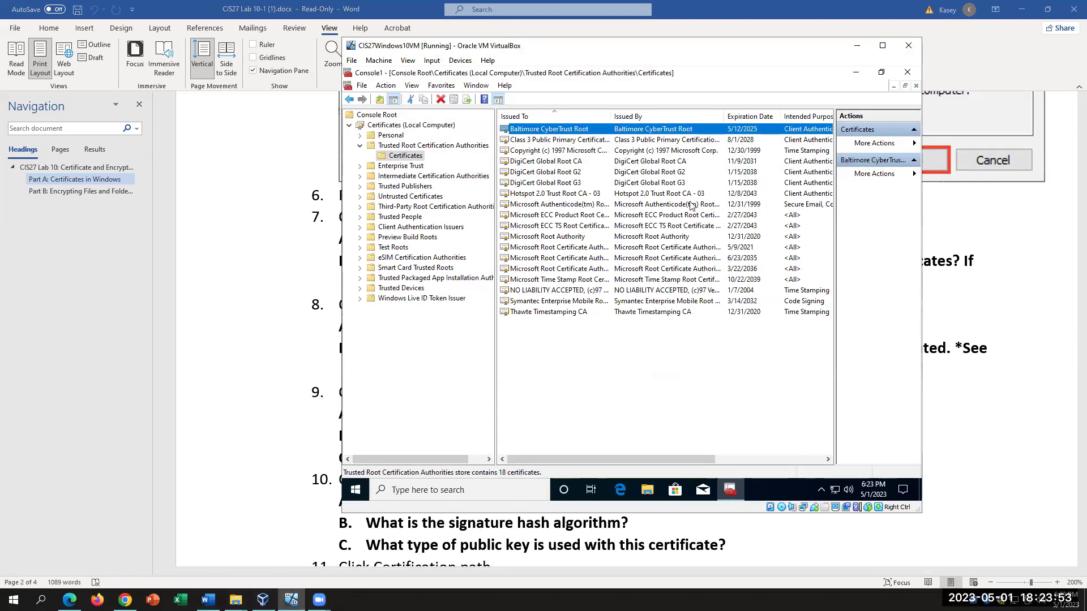
pyautogui.doubleClick(600, 129)
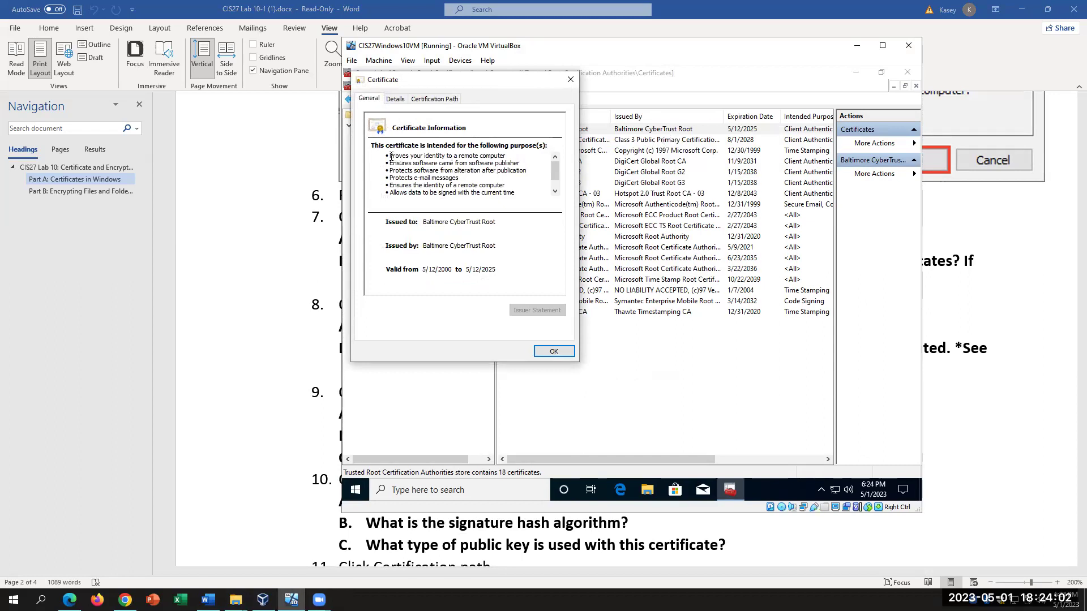
pyautogui.moveTo(390, 156); pyautogui.dragTo(564, 154)
pyautogui.click(538, 185)
pyautogui.press('Down')
pyautogui.press('Up')
pyautogui.moveTo(389, 156); pyautogui.dragTo(518, 195)
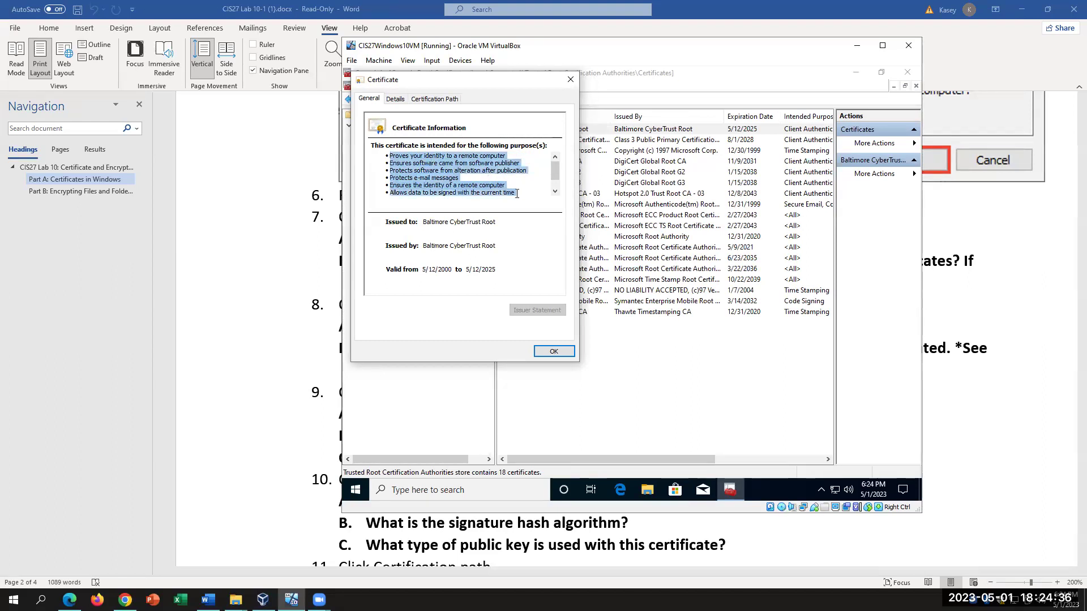
pyautogui.click(535, 179)
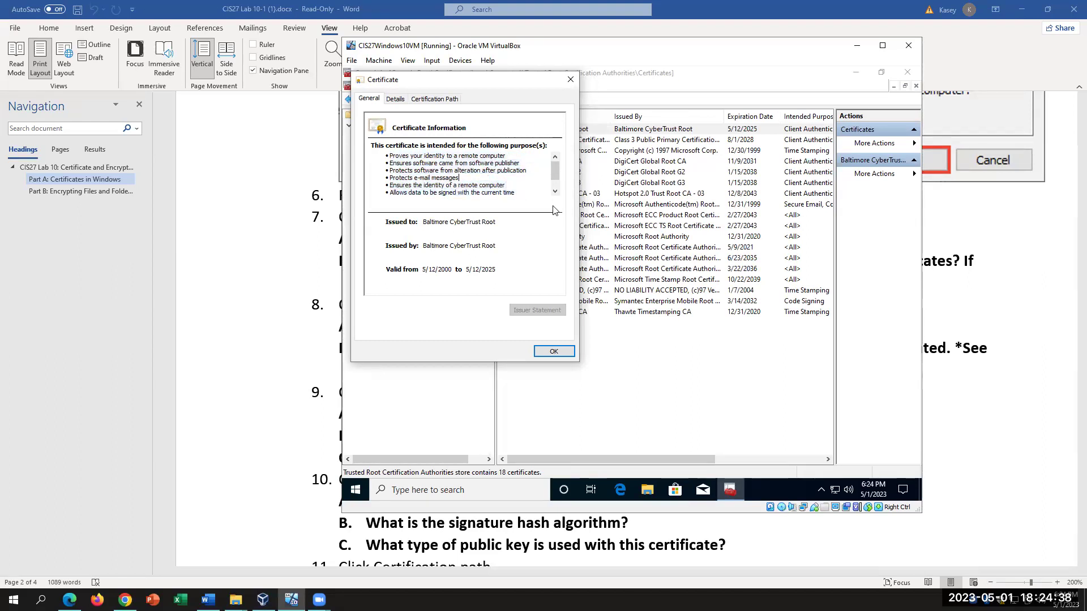
pyautogui.moveTo(555, 172); pyautogui.dragTo(556, 186)
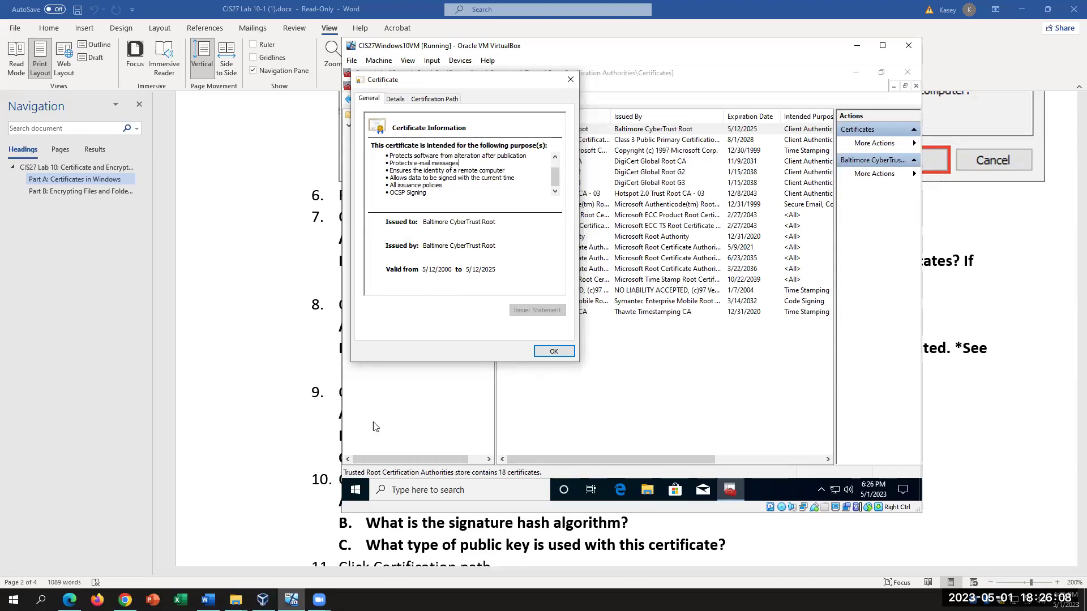
# Step: Switch to the Word lab document and read questions 9B and 9C on validity dates and items 10 and 11 on certificate details and path
pyautogui.click(338, 408)
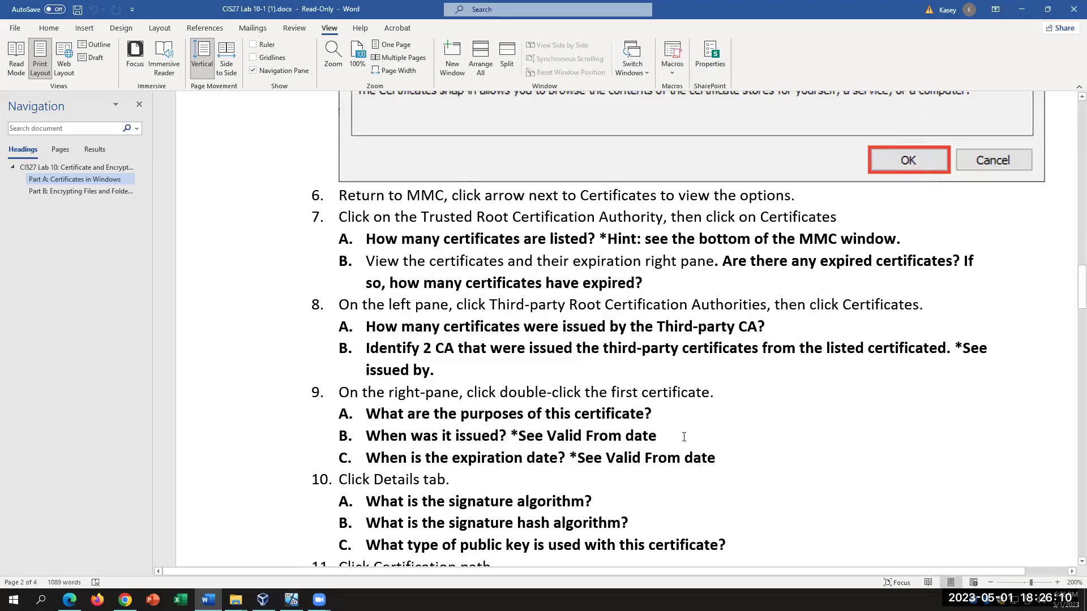
pyautogui.moveTo(511, 437); pyautogui.dragTo(380, 431)
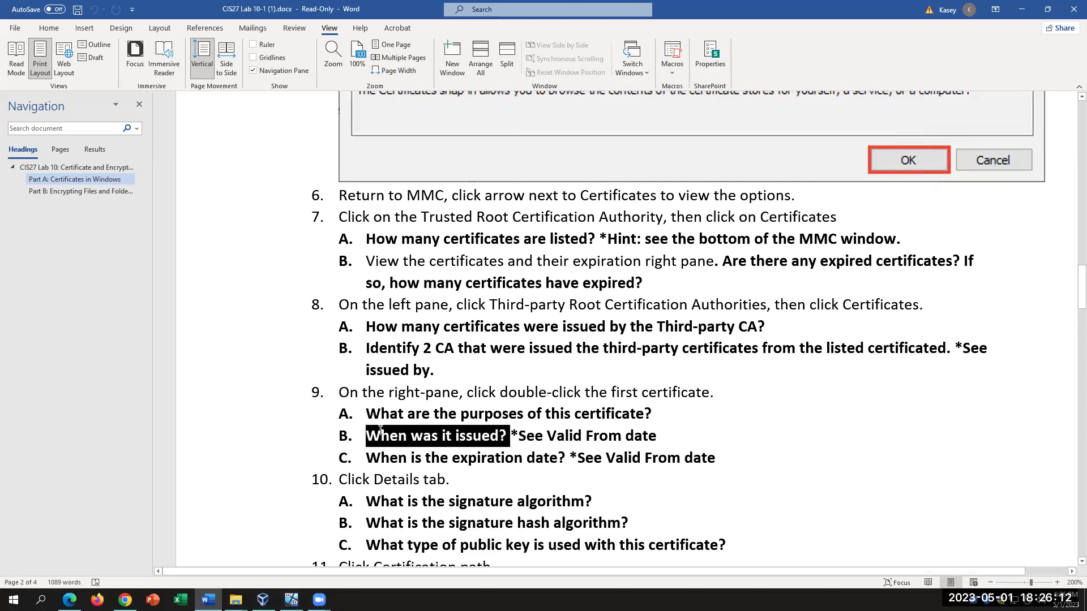
pyautogui.click(565, 458)
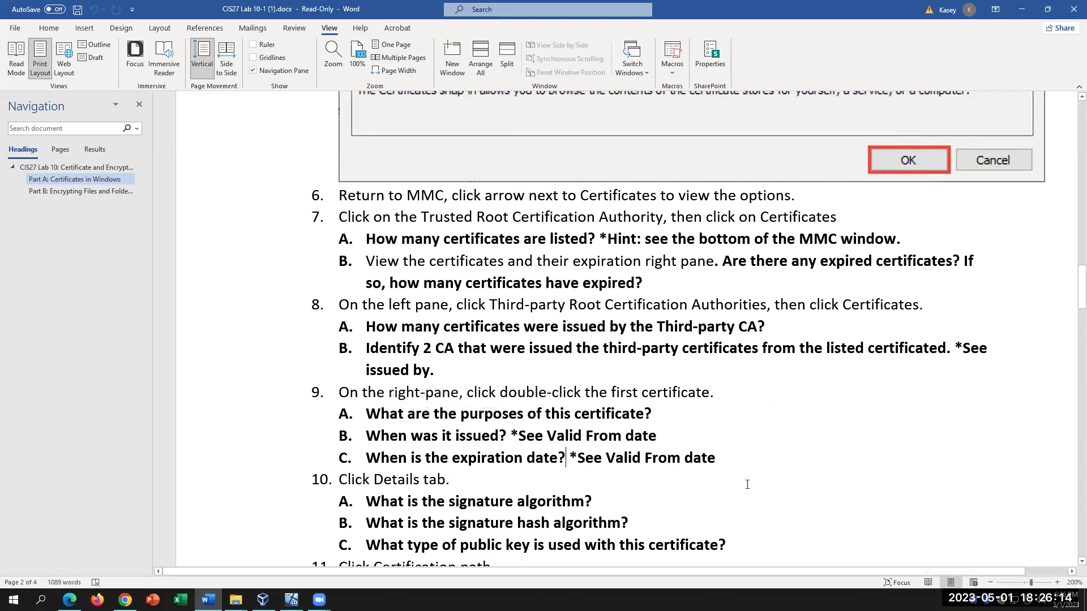
pyautogui.click(734, 461)
pyautogui.scroll(-2, 689, 446)
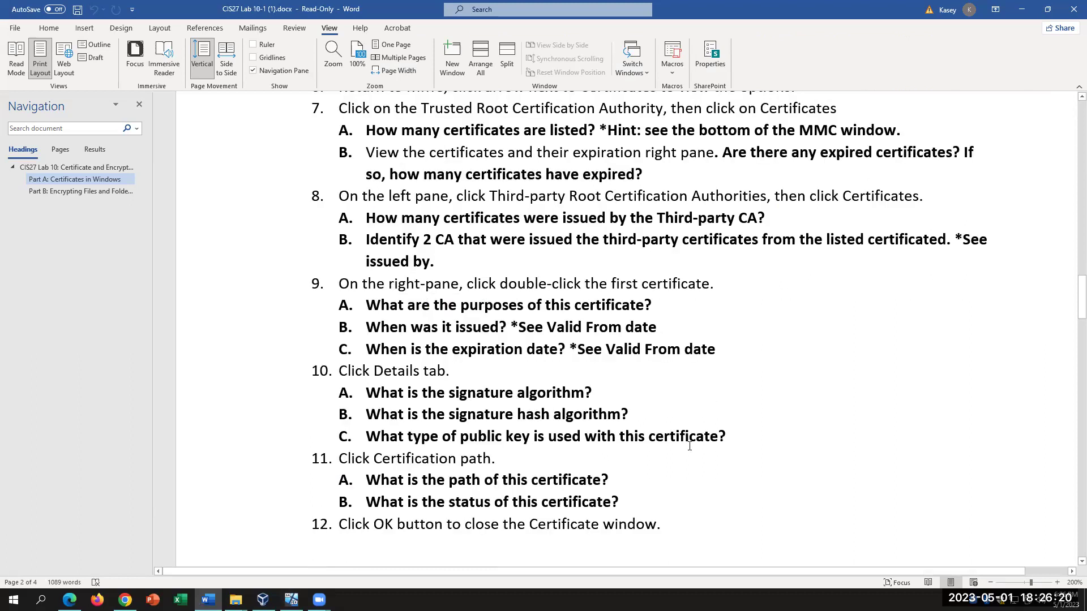
pyautogui.click(589, 398)
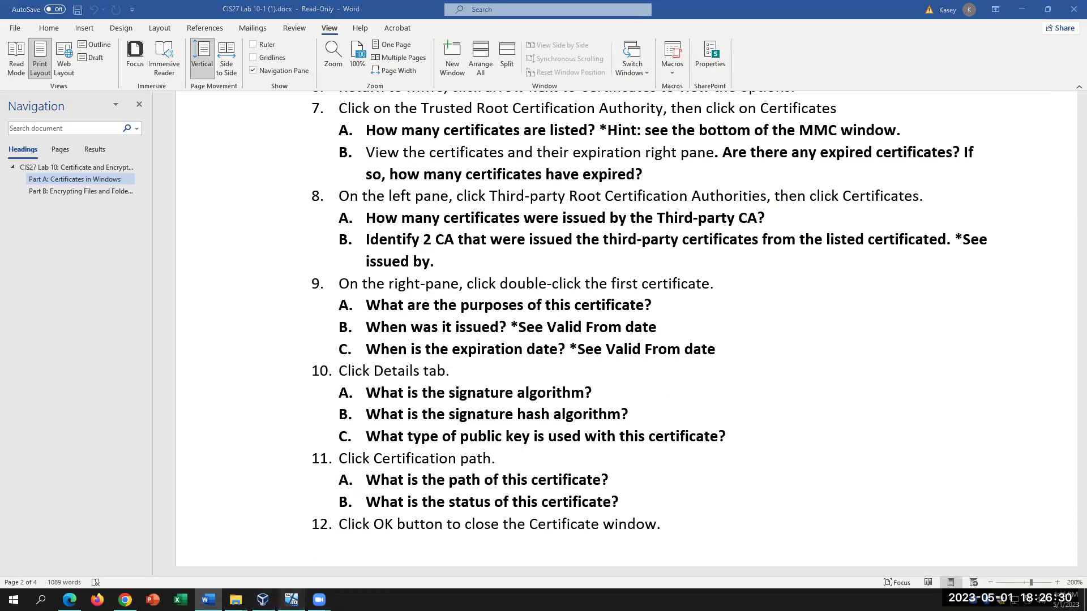
# Step: Return to the virtual machine and compare the Baltimore CyberTrust Root certificate's issuer, signature algorithm and signature hash algorithm in its details
pyautogui.hotkey('alt', 'Tab')
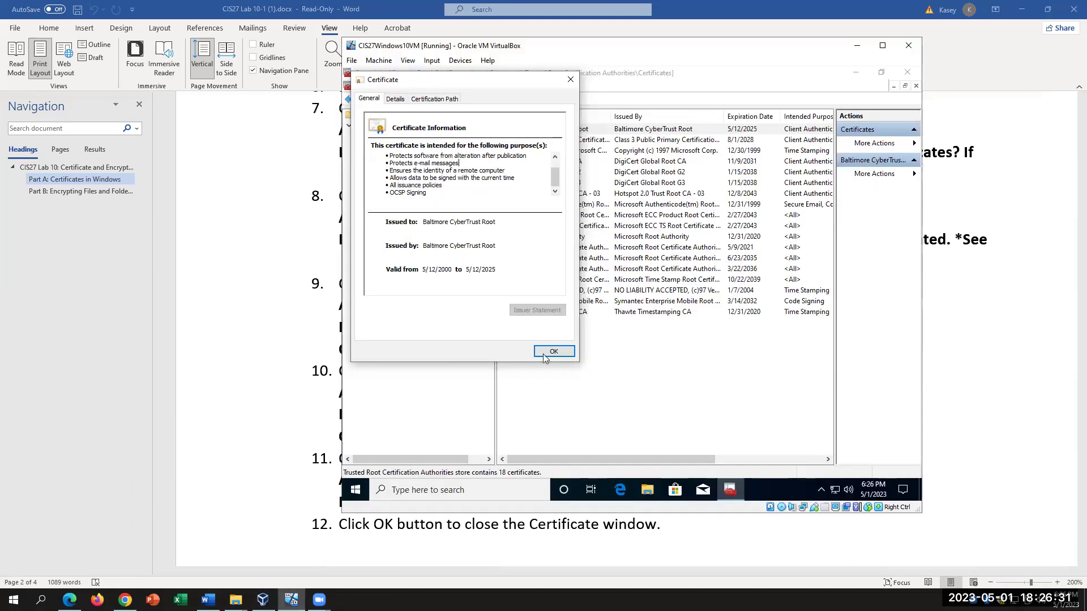
pyautogui.click(396, 99)
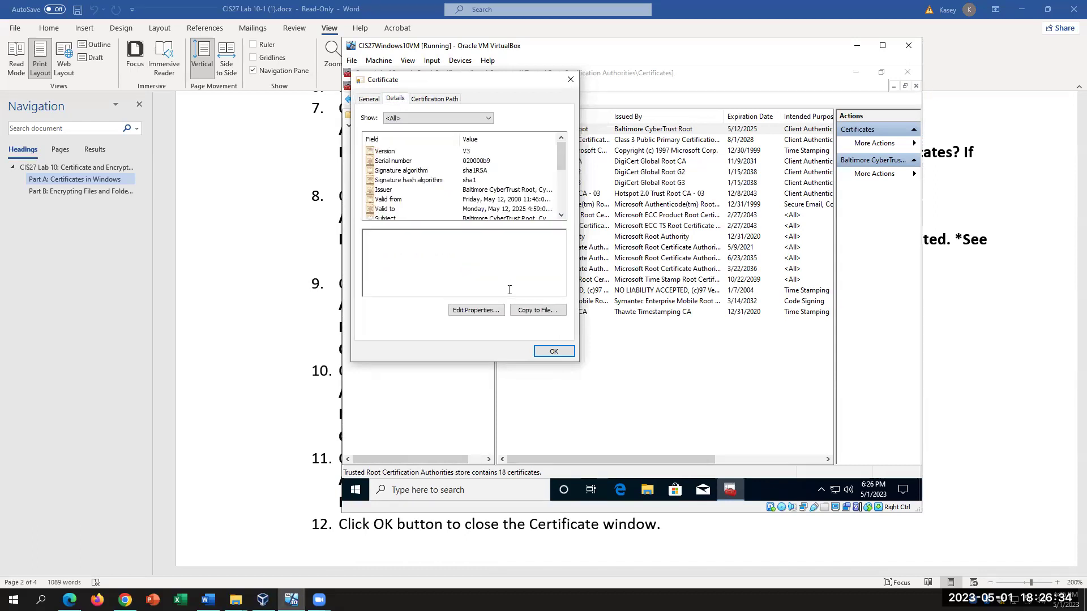
pyautogui.click(385, 190)
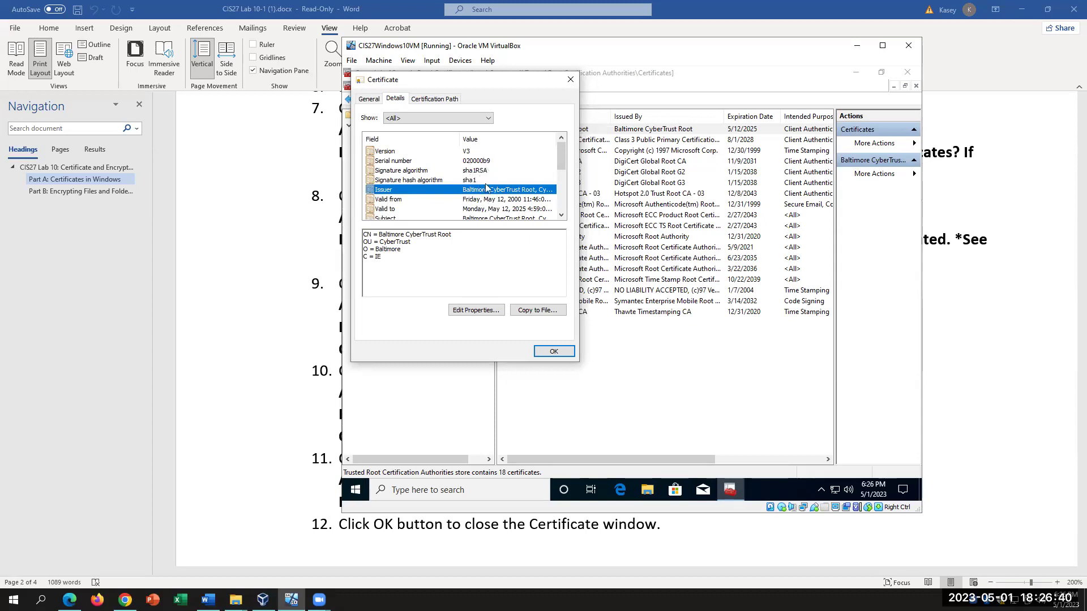
pyautogui.click(432, 180)
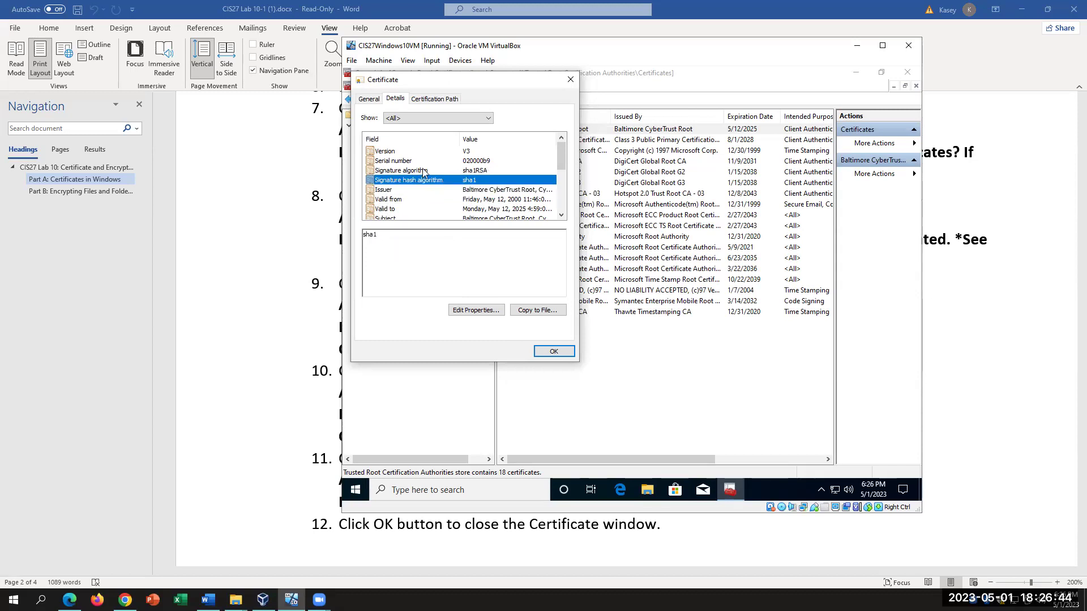
pyautogui.click(423, 171)
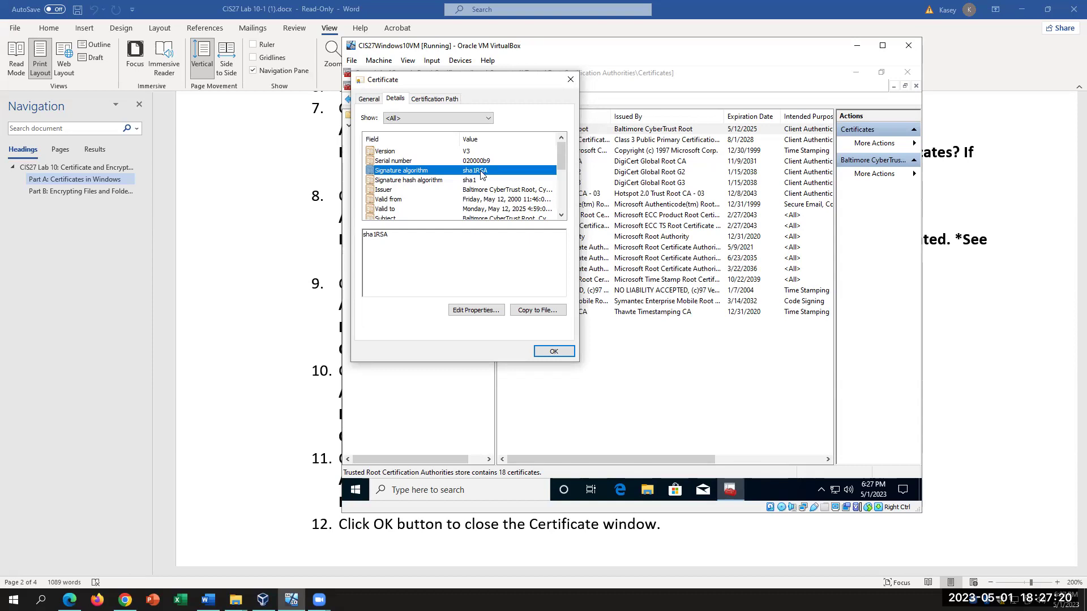
pyautogui.click(421, 179)
pyautogui.click(435, 170)
pyautogui.click(474, 180)
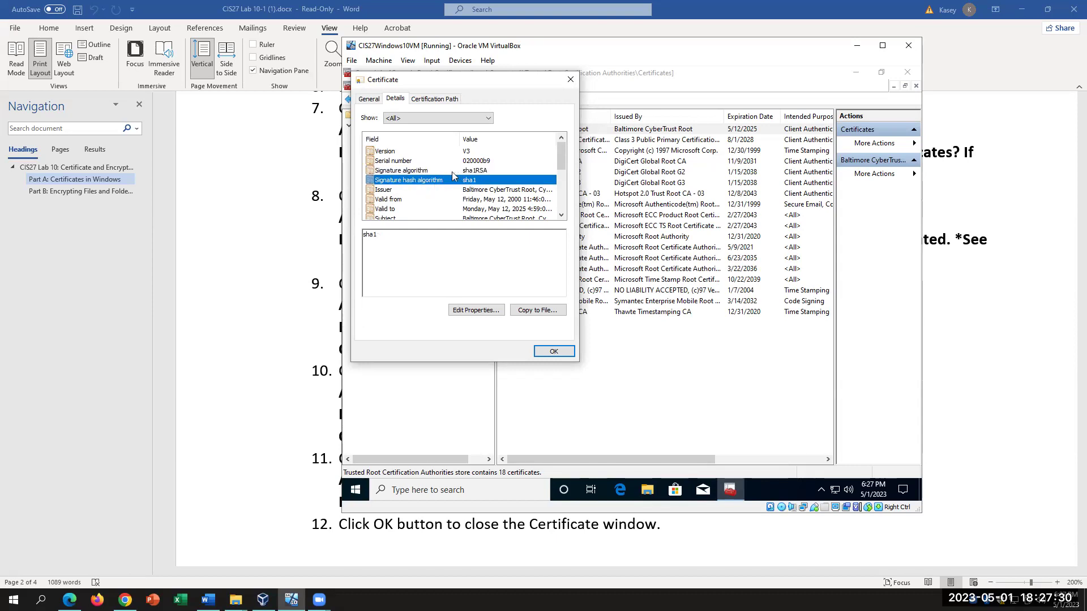
pyautogui.click(425, 170)
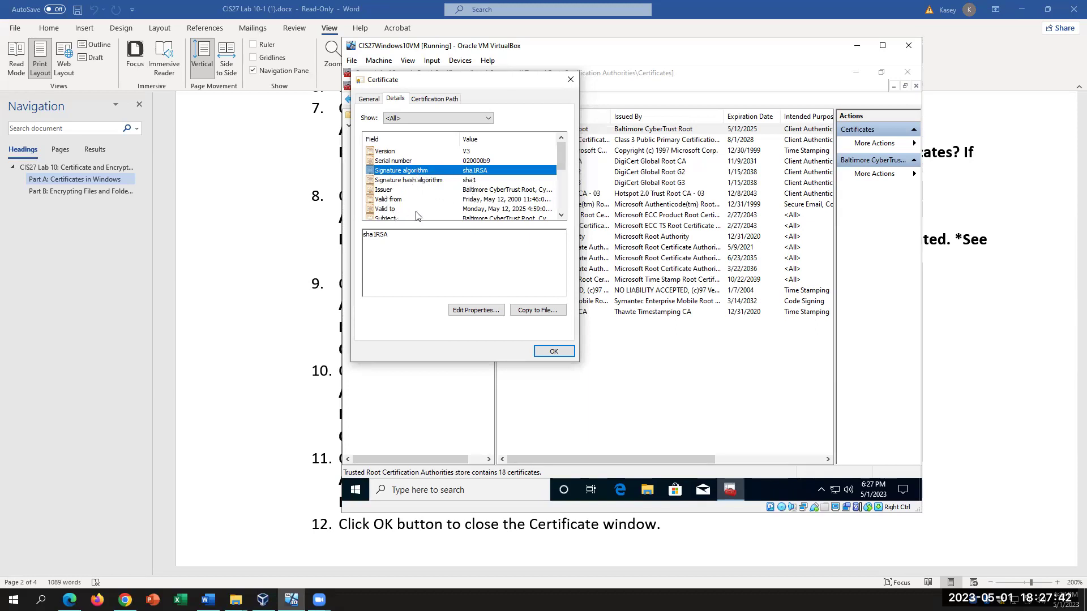
# Step: Examine the certificate's issuer, public key, Subject Key Identifier and Key Usage fields through the end of the details list
pyautogui.click(472, 191)
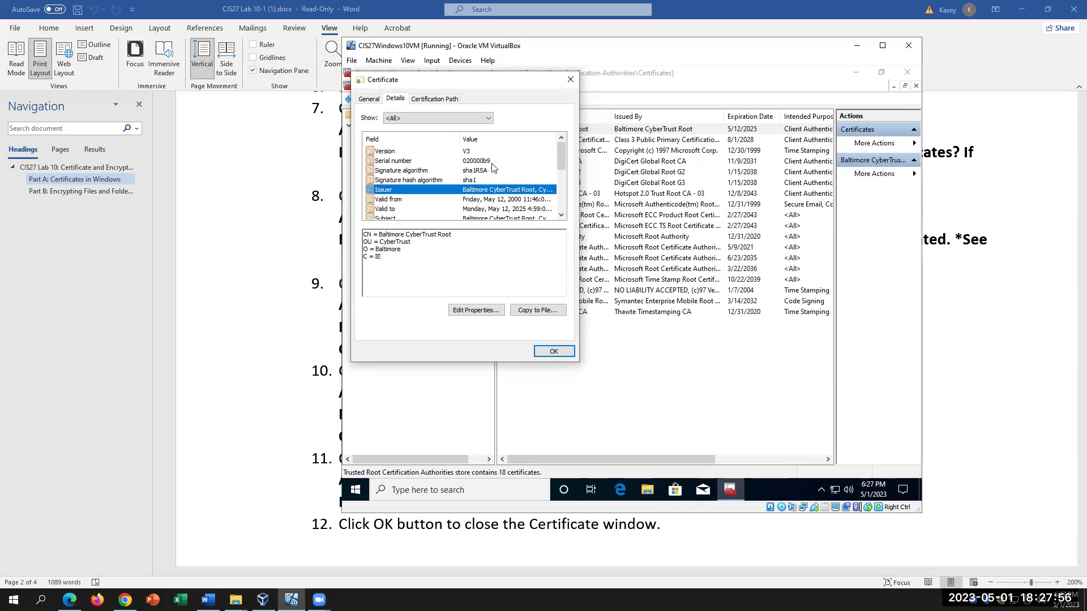
pyautogui.scroll(-2, 465, 201)
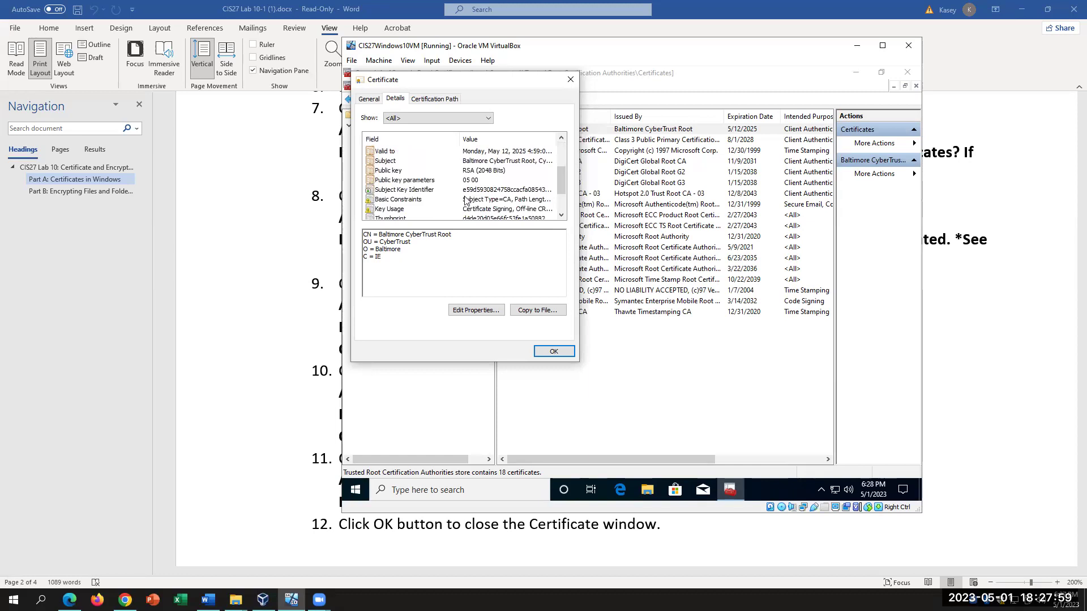
pyautogui.click(418, 190)
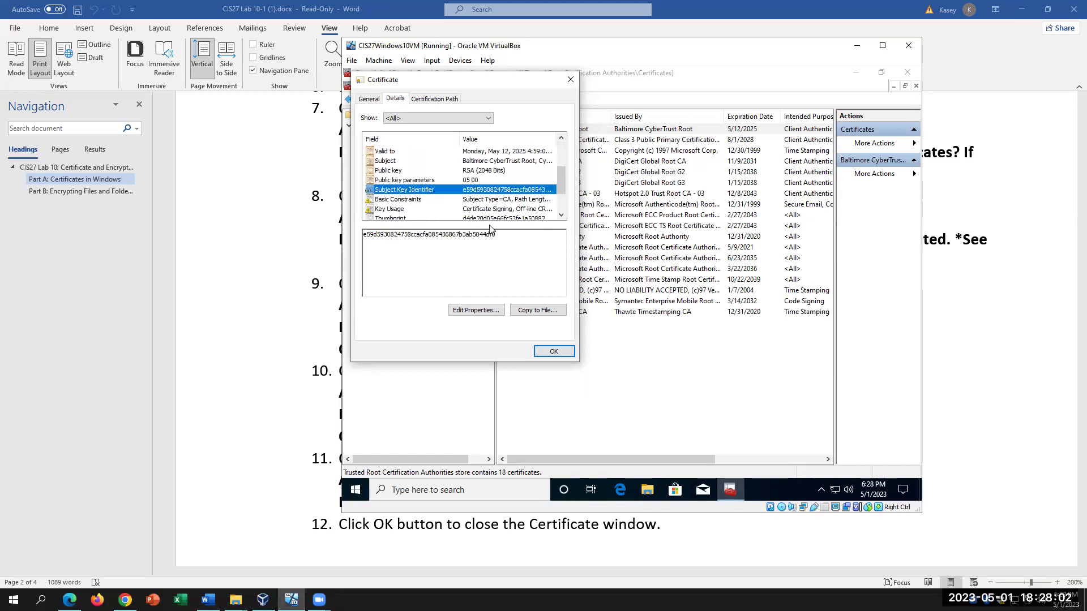
pyautogui.click(416, 210)
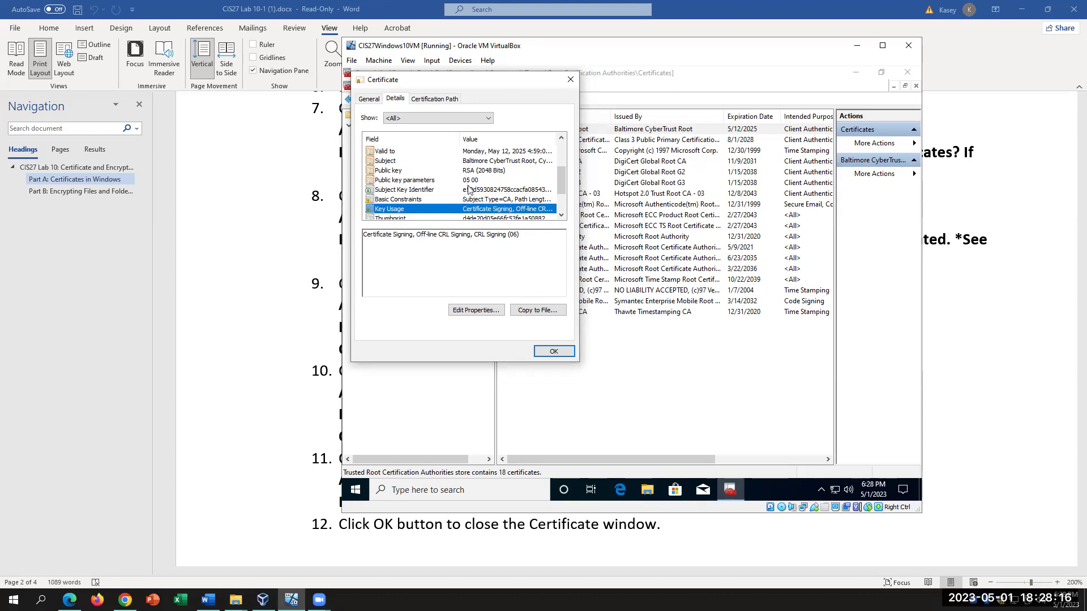
pyautogui.scroll(-2, 465, 185)
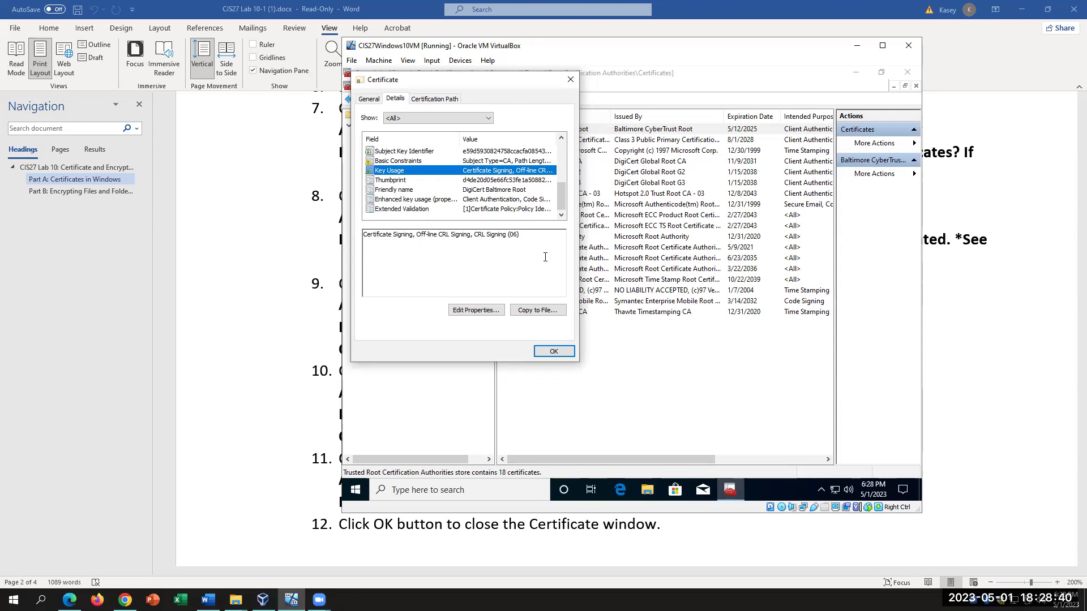
# Step: Switch to the Word lab document, look ahead through items 13 to 19, and return to item 11 on the certification path
pyautogui.click(265, 312)
pyautogui.scroll(-3, 463, 330)
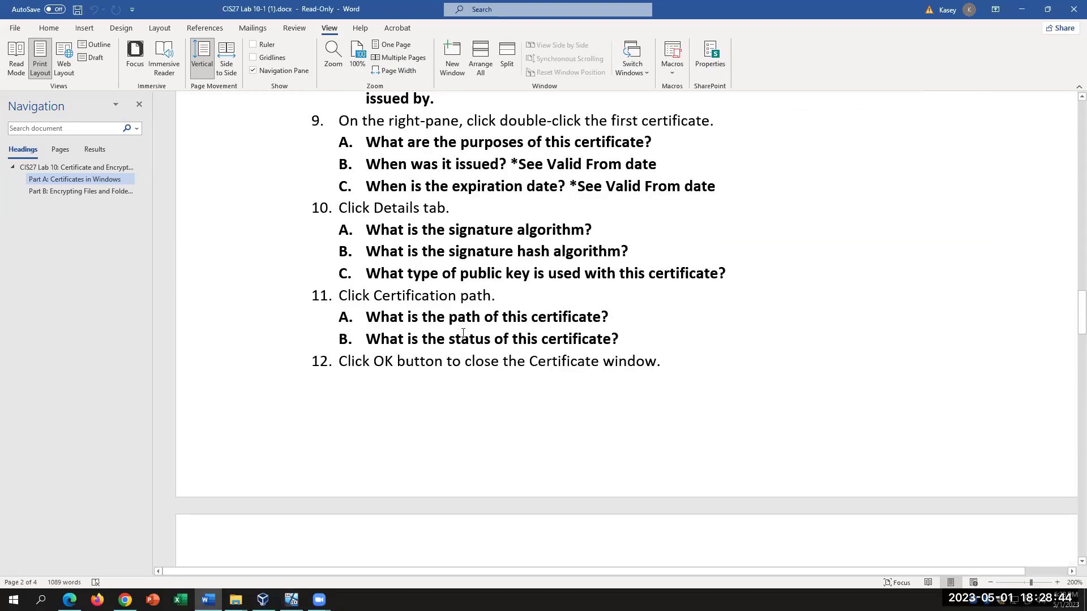
pyautogui.scroll(-10, 462, 333)
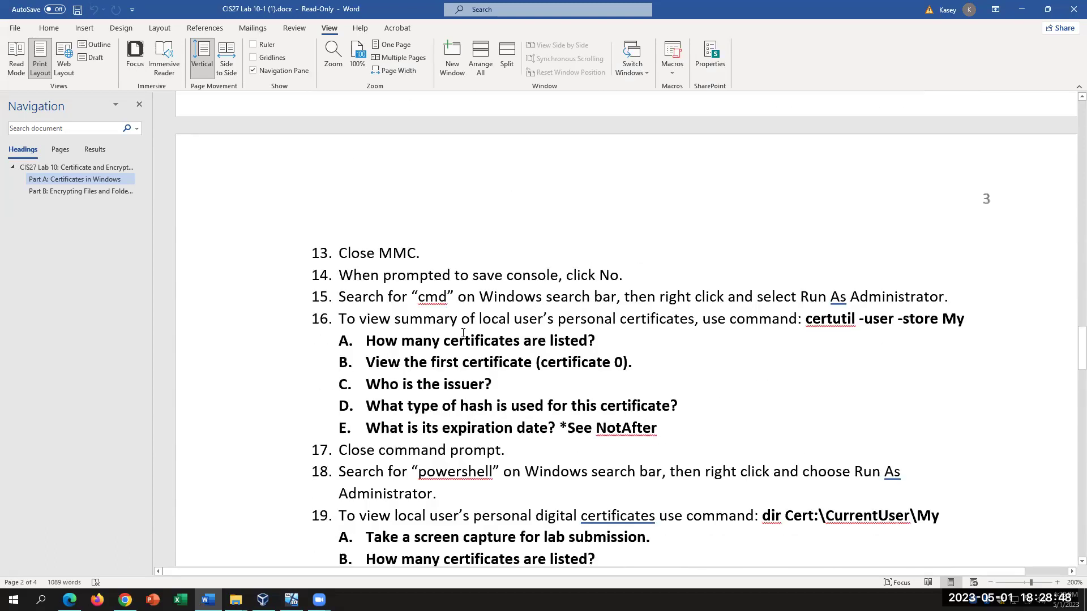
pyautogui.scroll(1, 463, 332)
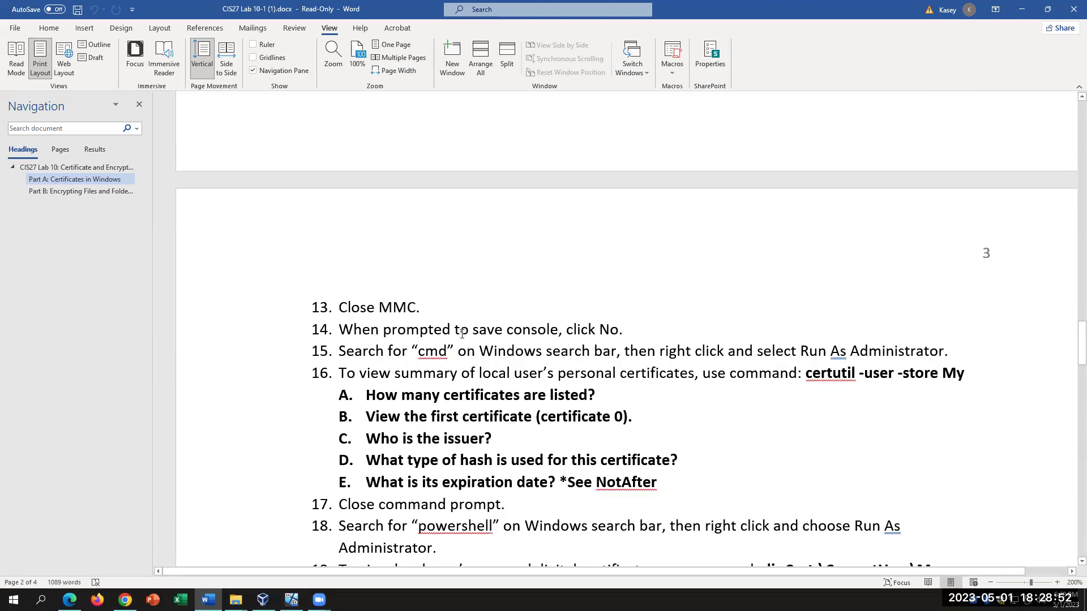
pyautogui.scroll(5, 462, 333)
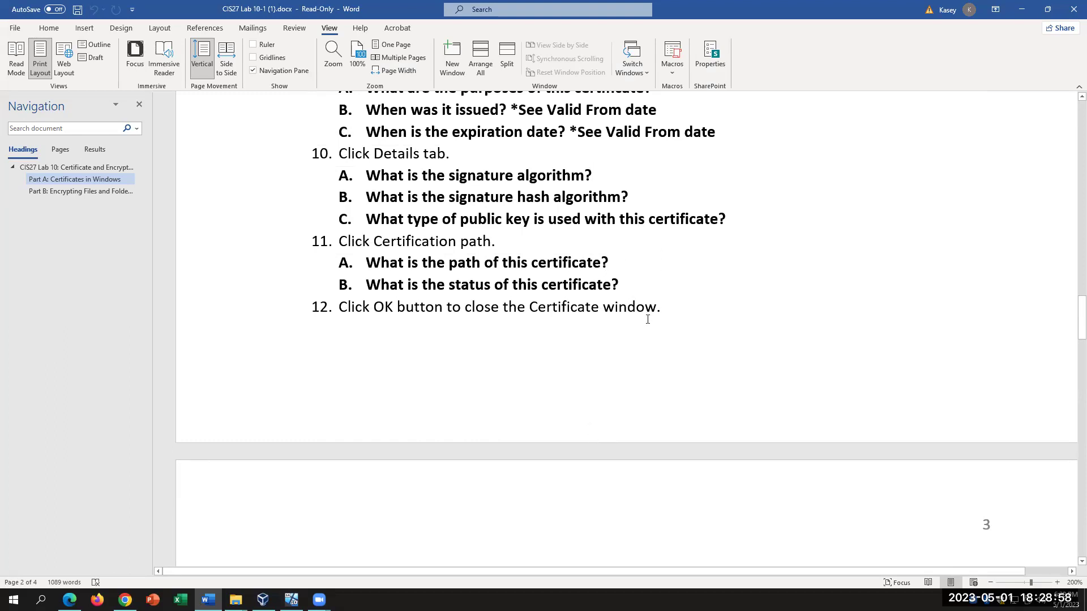
pyautogui.click(631, 266)
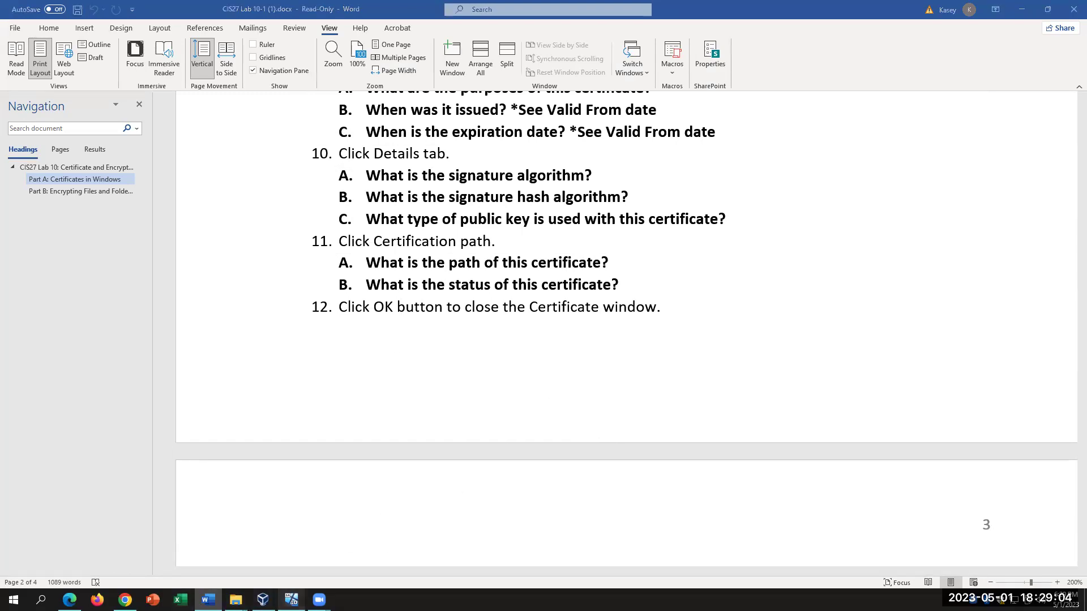
# Step: View the certificate's certification path in the virtual machine, close the certificate, and read items 11 to 14 in the Word lab document
pyautogui.click(291, 600)
pyautogui.click(423, 99)
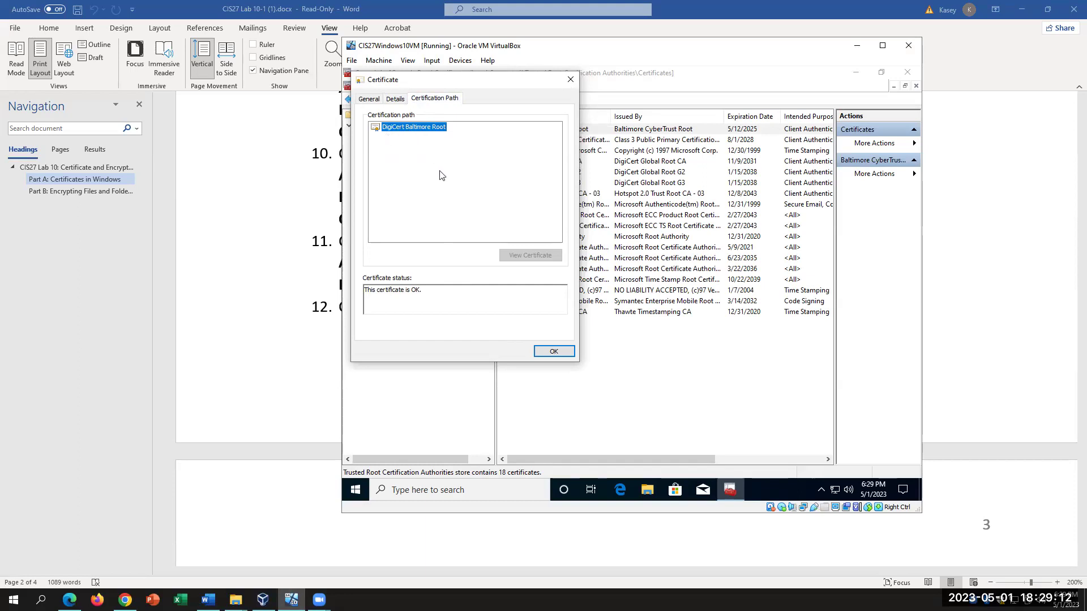
pyautogui.click(553, 351)
pyautogui.click(208, 600)
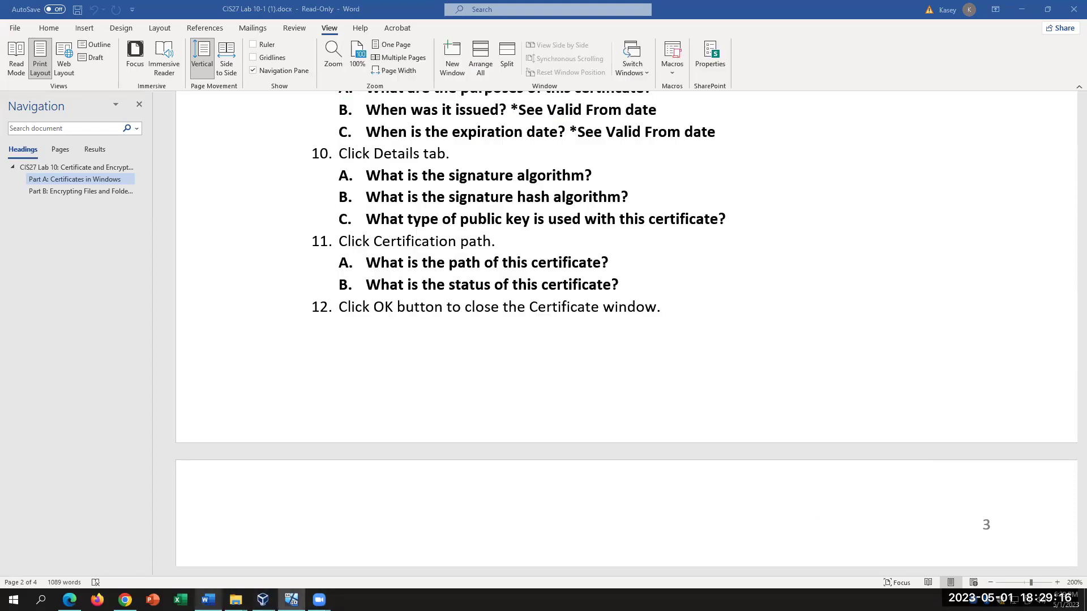
pyautogui.scroll(-1, 580, 356)
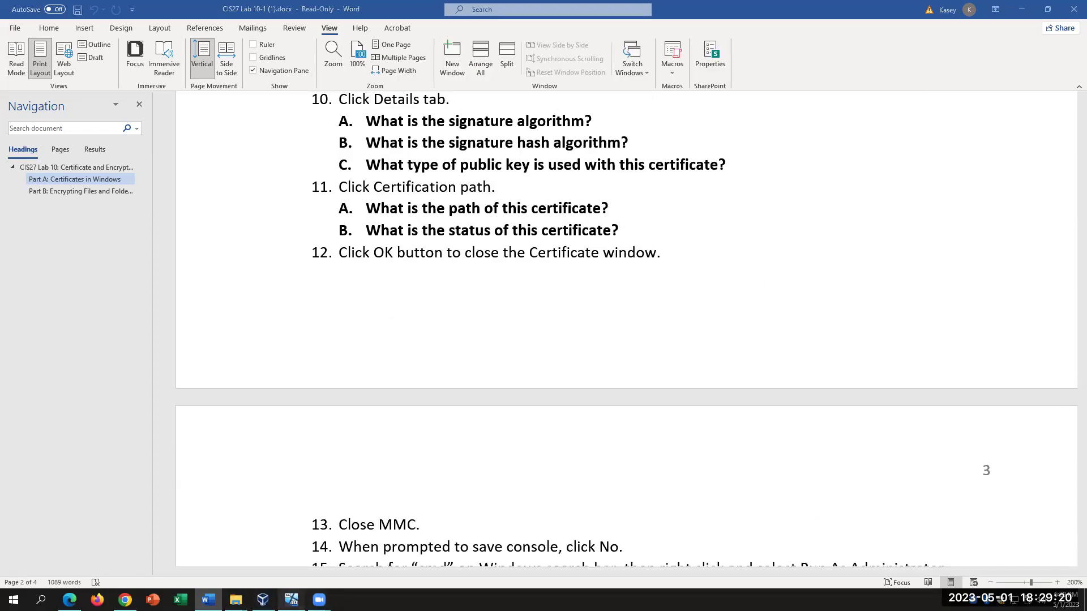
# Step: Reopen the Baltimore CyberTrust Root certificate in the virtual machine and highlight the certificate status text under its certification path
pyautogui.click(292, 600)
pyautogui.doubleClick(537, 129)
pyautogui.click(434, 98)
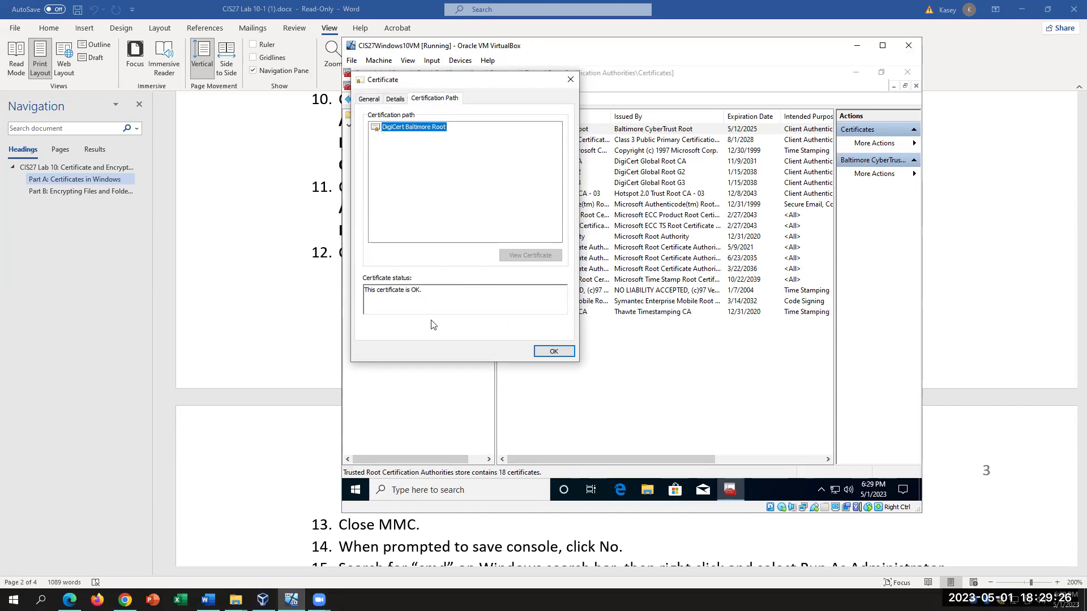
pyautogui.moveTo(422, 290); pyautogui.dragTo(366, 290)
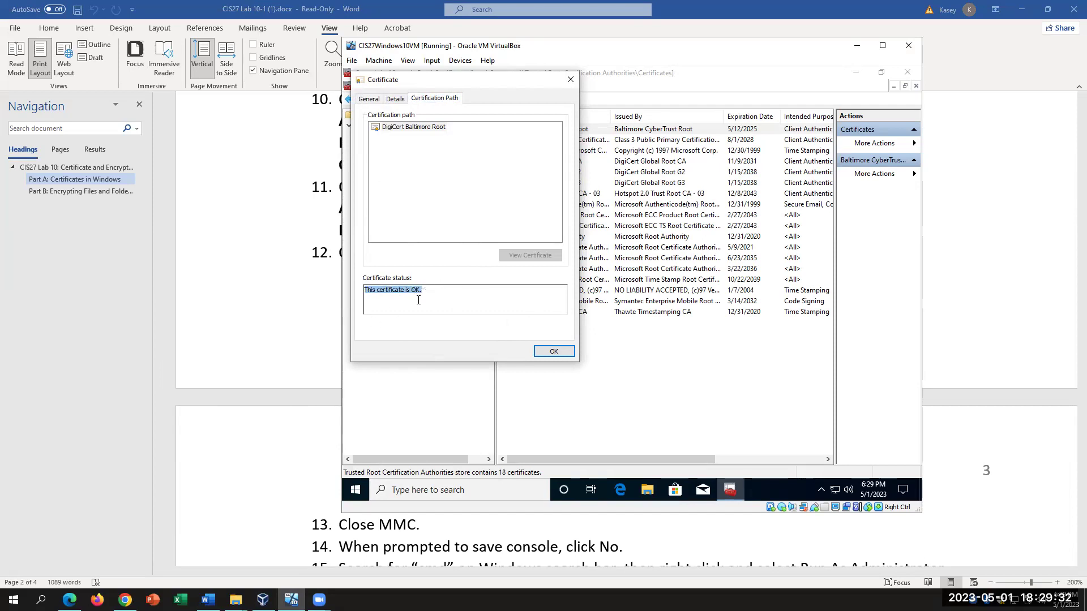
# Step: Read items 13 to 18 in the Word lab document and close the certificate window in the virtual machine
pyautogui.click(320, 386)
pyautogui.scroll(-1, 522, 444)
pyautogui.scroll(-3, 522, 443)
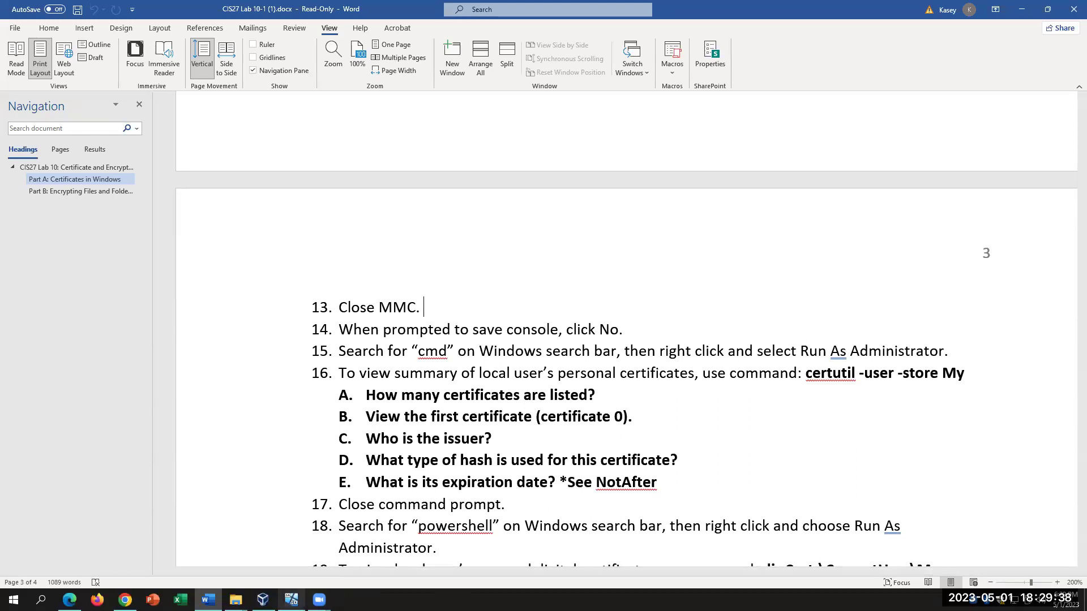
pyautogui.click(292, 600)
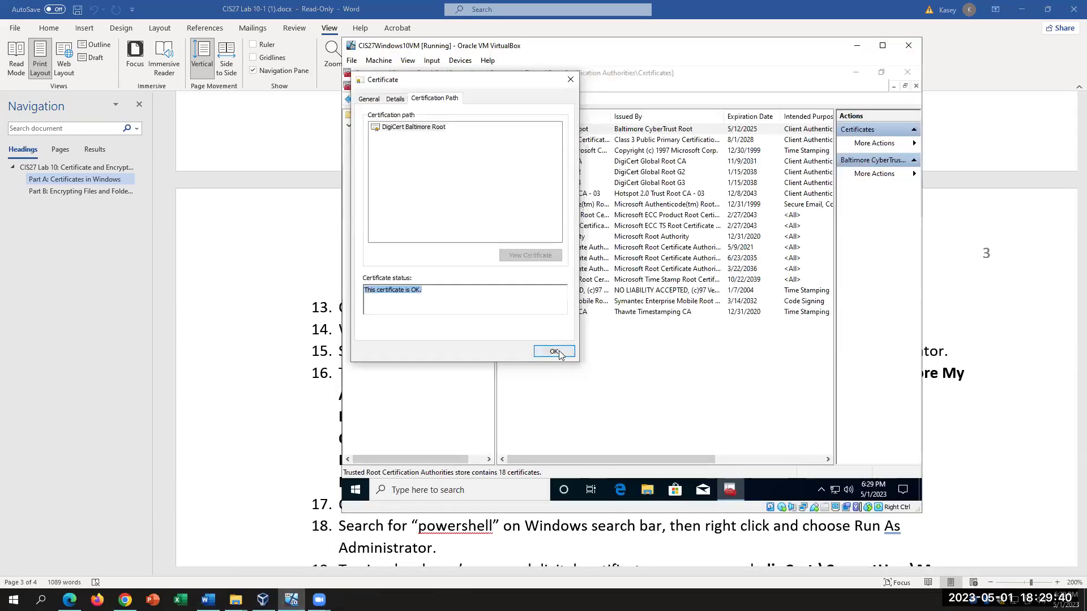
pyautogui.click(566, 354)
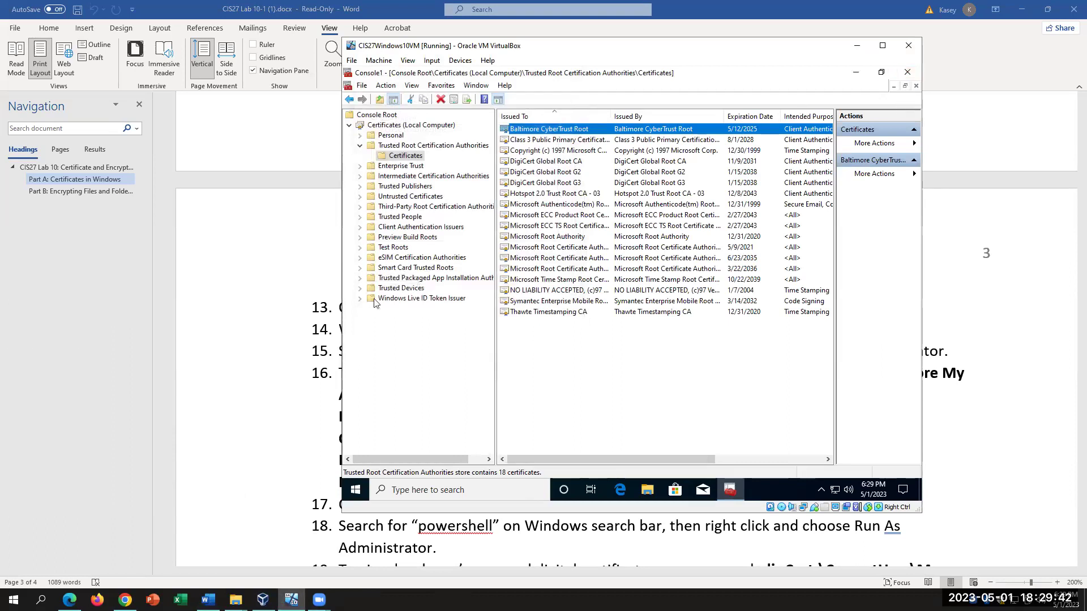
# Step: Look through the Trusted Devices, Preview Build Roots, Trusted Publishers and Enterprise Trust certificate stores
pyautogui.click(407, 351)
pyautogui.click(401, 288)
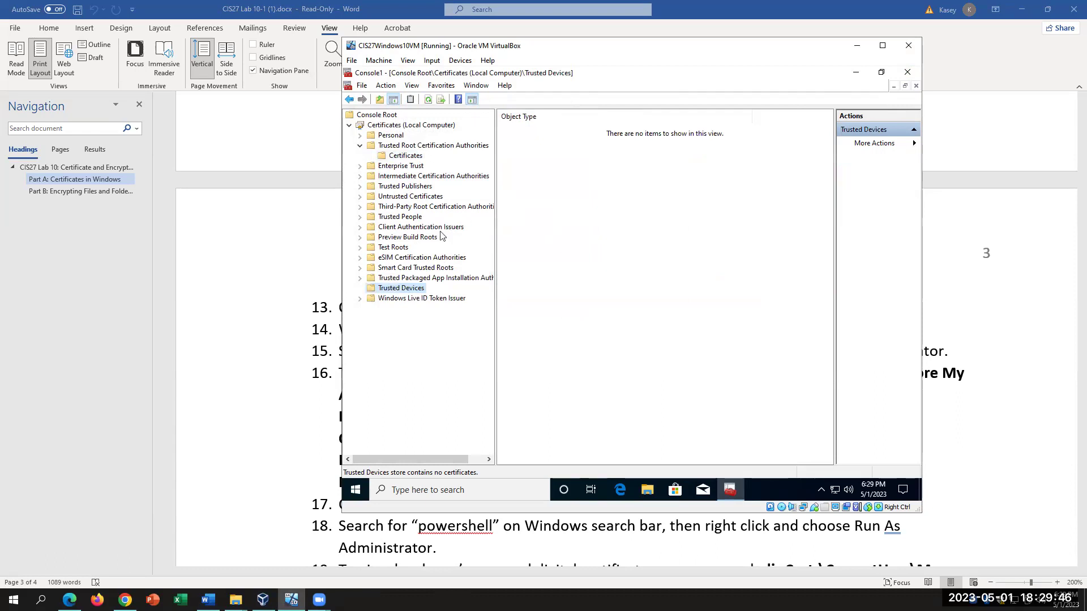
pyautogui.click(416, 237)
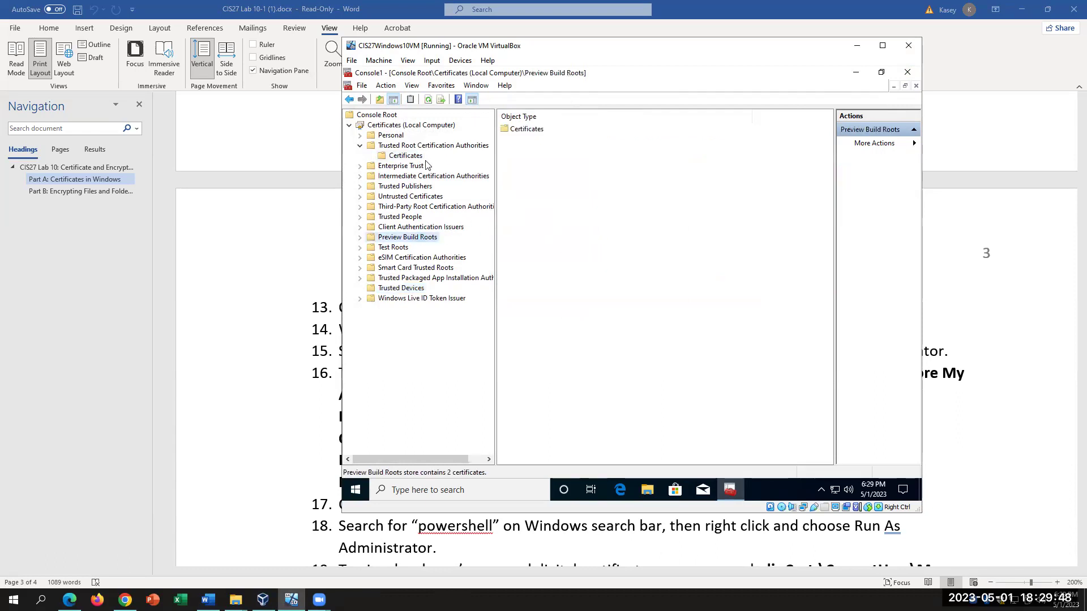
pyautogui.click(398, 187)
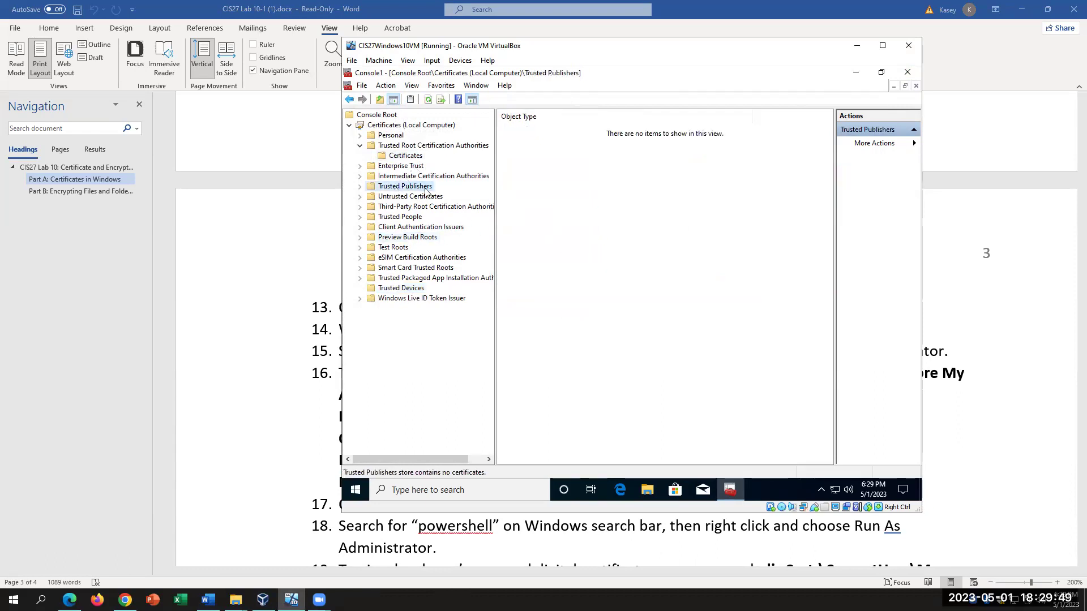
pyautogui.click(402, 165)
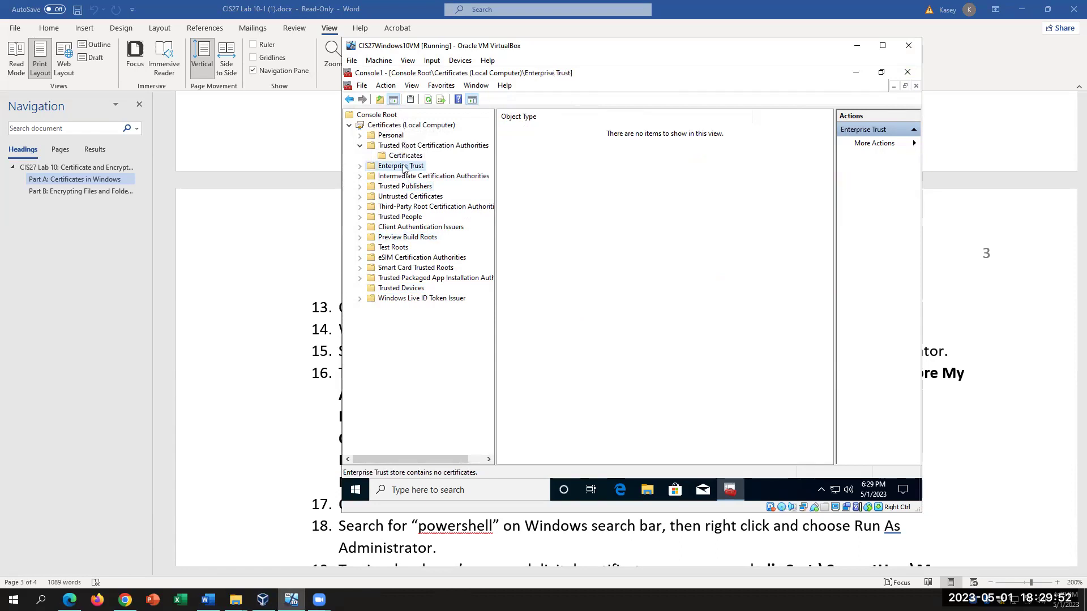
pyautogui.click(359, 166)
# Step: Check items 13 and 14 in the Word lab document and close MMC in the virtual machine without saving the console settings
pyautogui.click(307, 298)
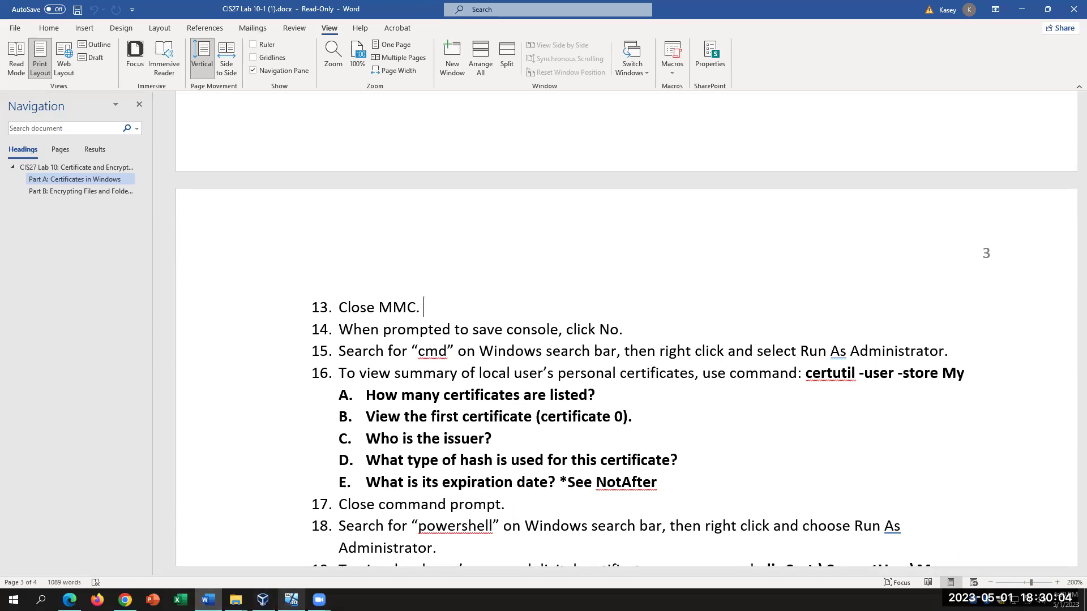
pyautogui.click(291, 599)
pyautogui.click(906, 73)
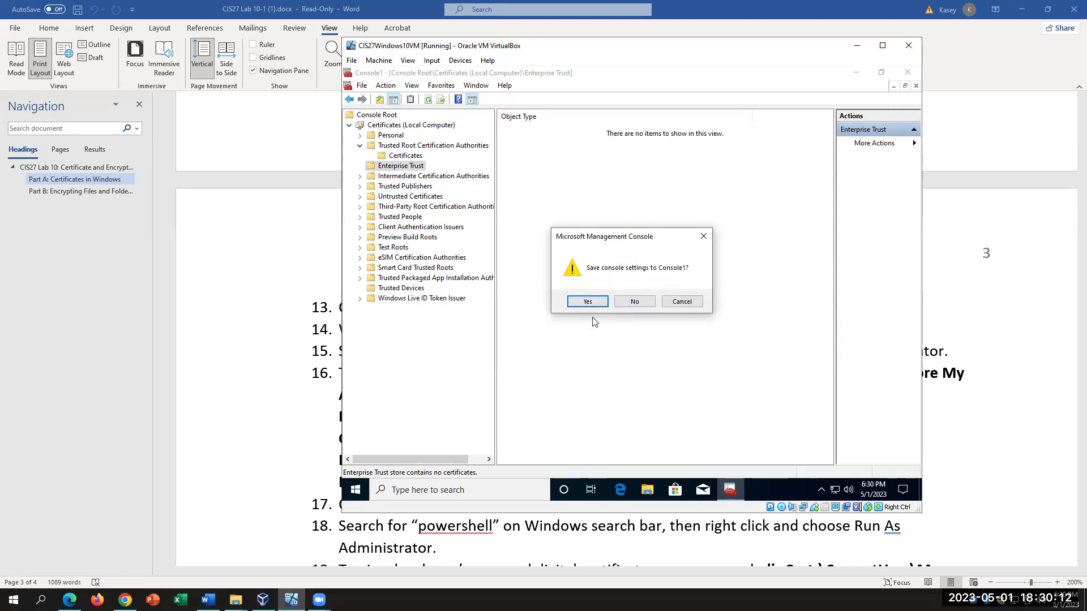
pyautogui.click(641, 304)
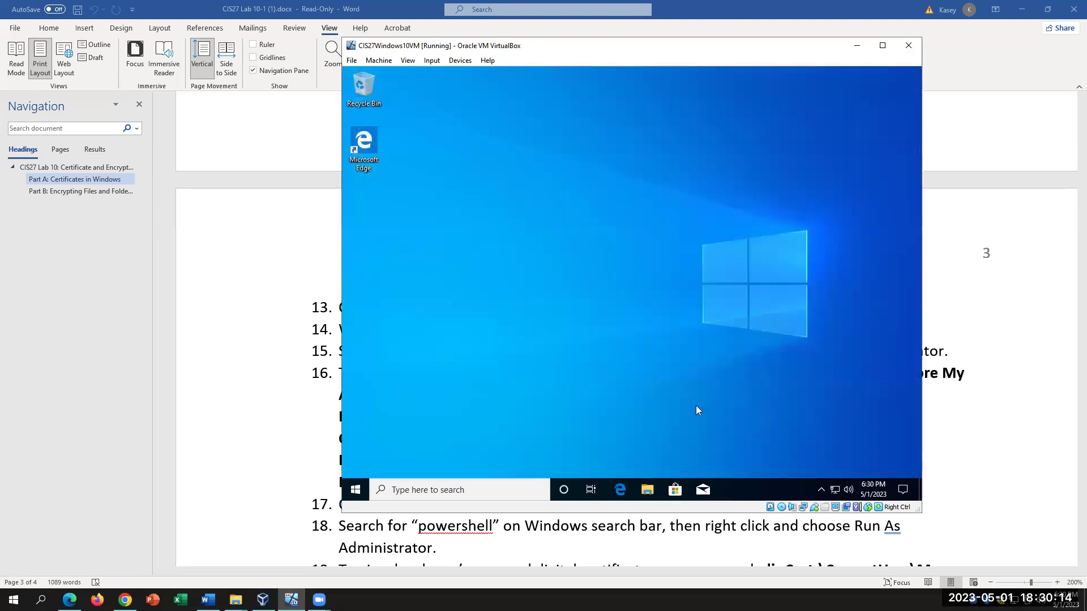
# Step: Check item 15 in the Word lab document and open Command Prompt as administrator in the virtual machine by searching for cmd
pyautogui.hotkey('alt', 'Tab')
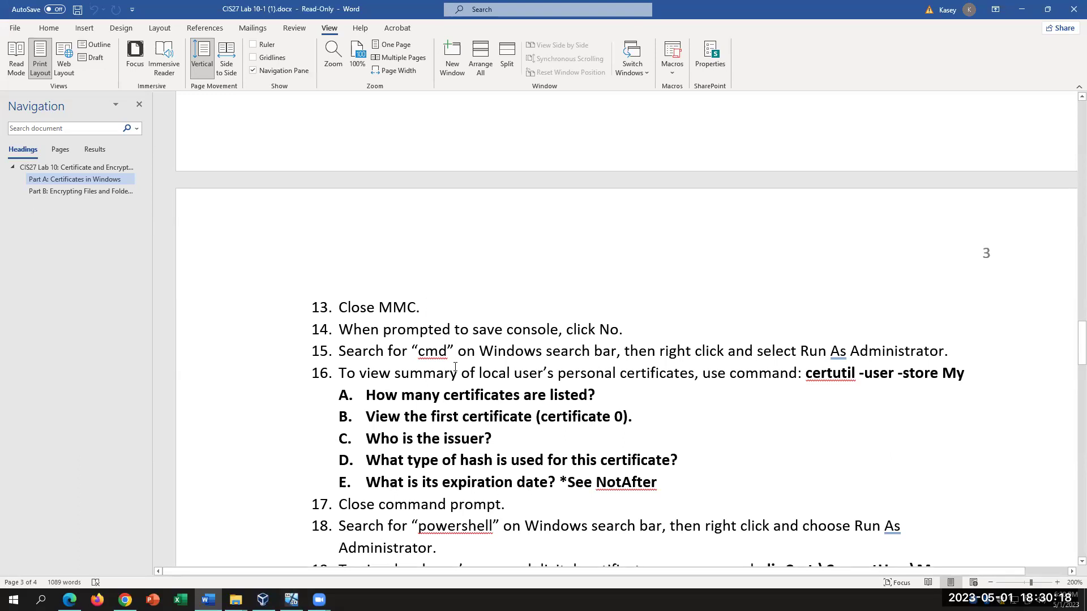
pyautogui.click(290, 599)
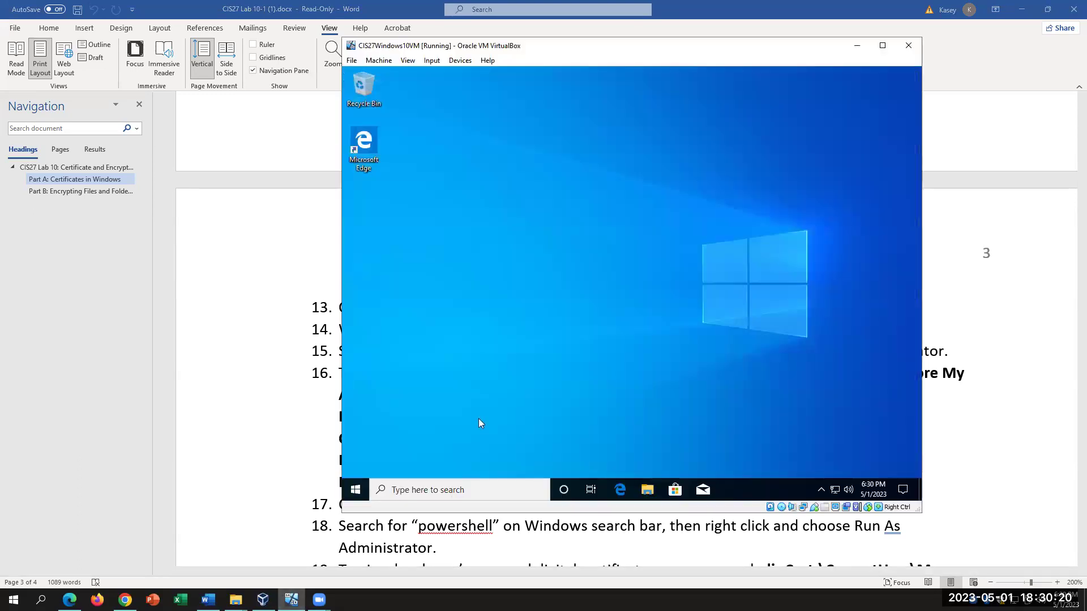
pyautogui.click(458, 489)
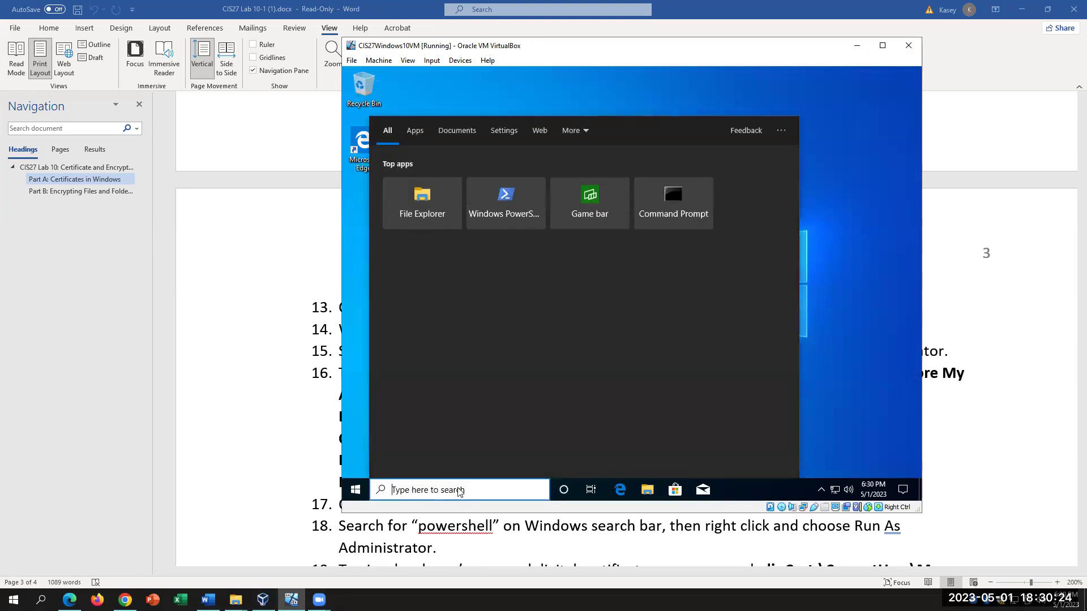
pyautogui.write('cmd')
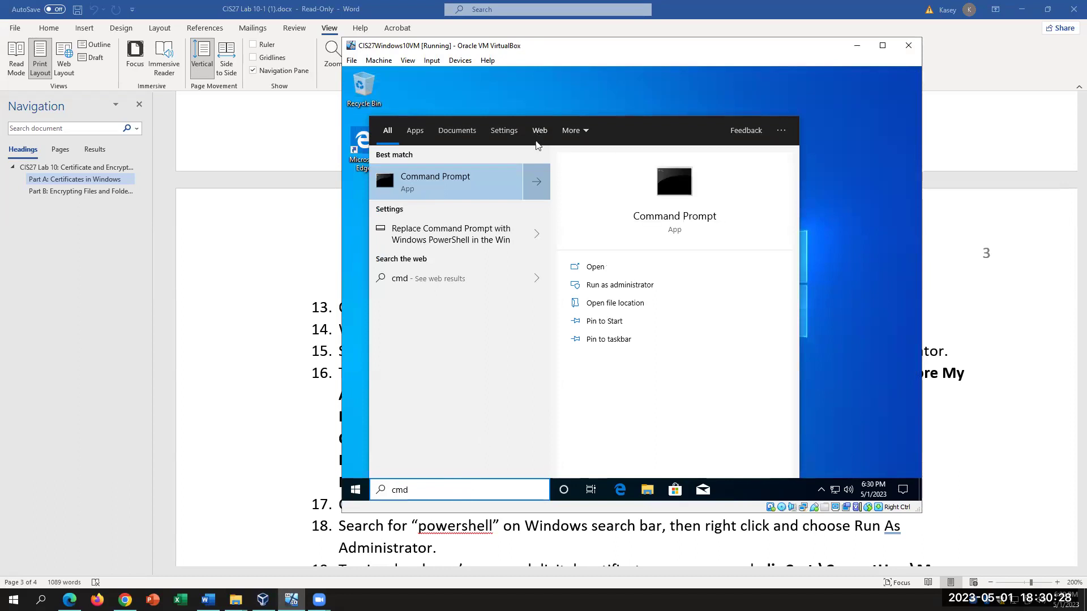
pyautogui.rightClick(494, 191)
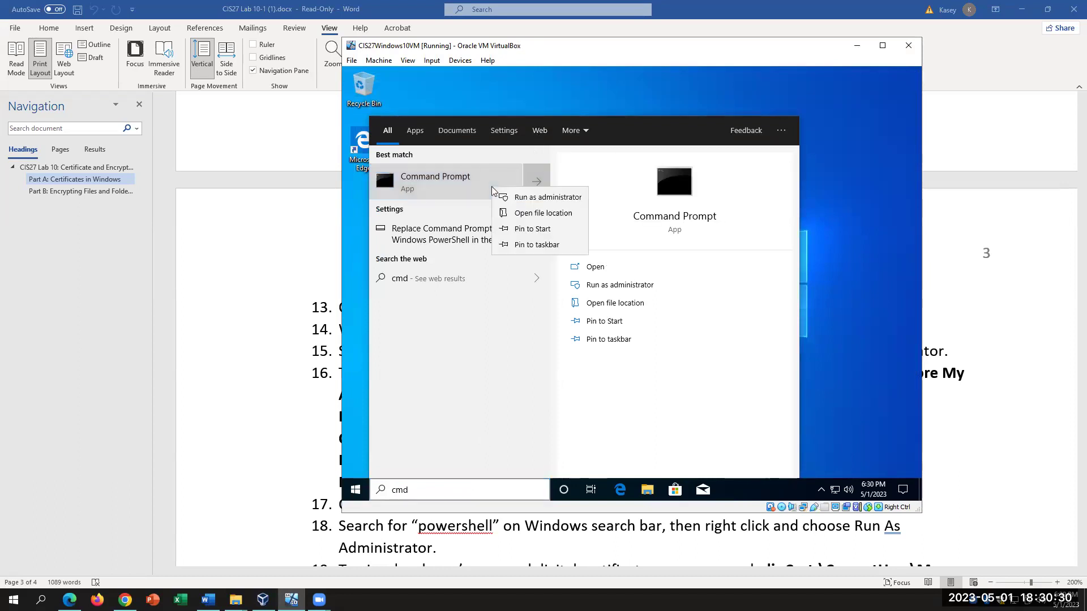
pyautogui.click(538, 198)
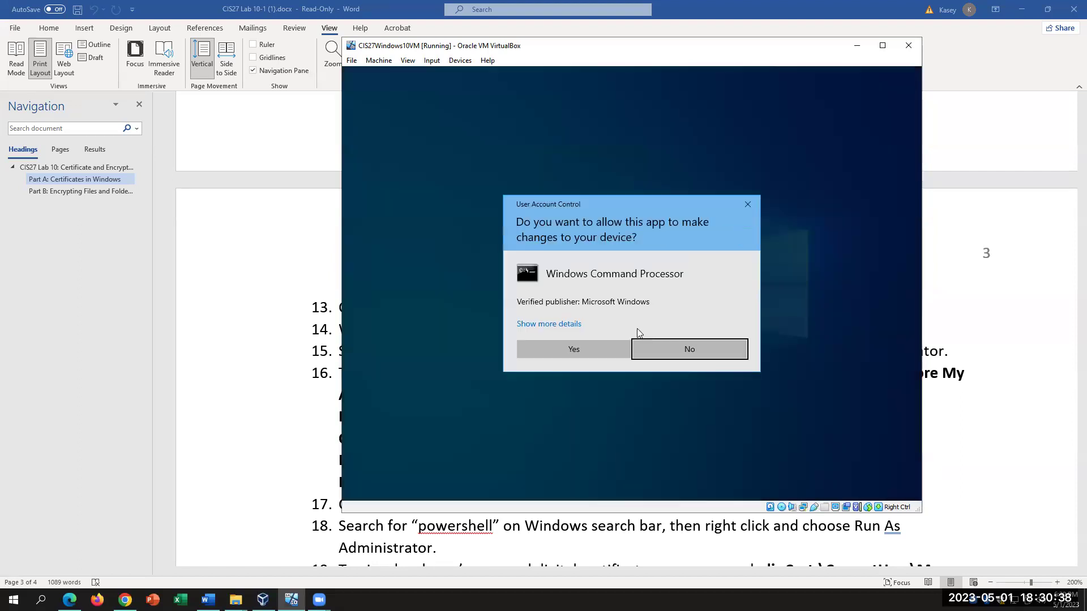
pyautogui.click(599, 350)
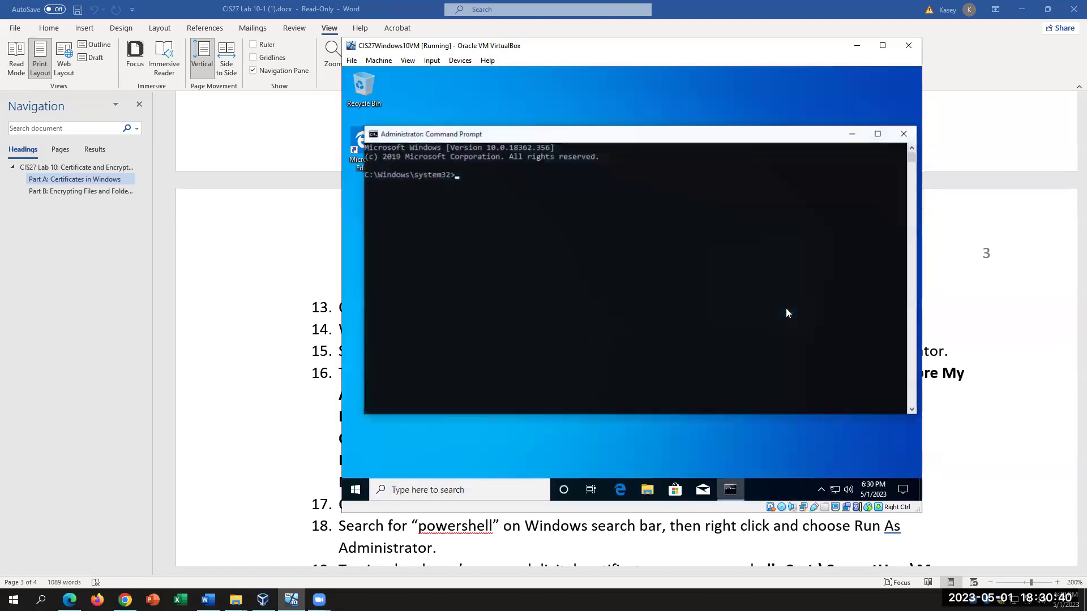
# Step: Highlight "Run As Administrator" in item 15 of the Word lab document and move the Command Prompt window slightly lower in the virtual machine
pyautogui.click(173, 422)
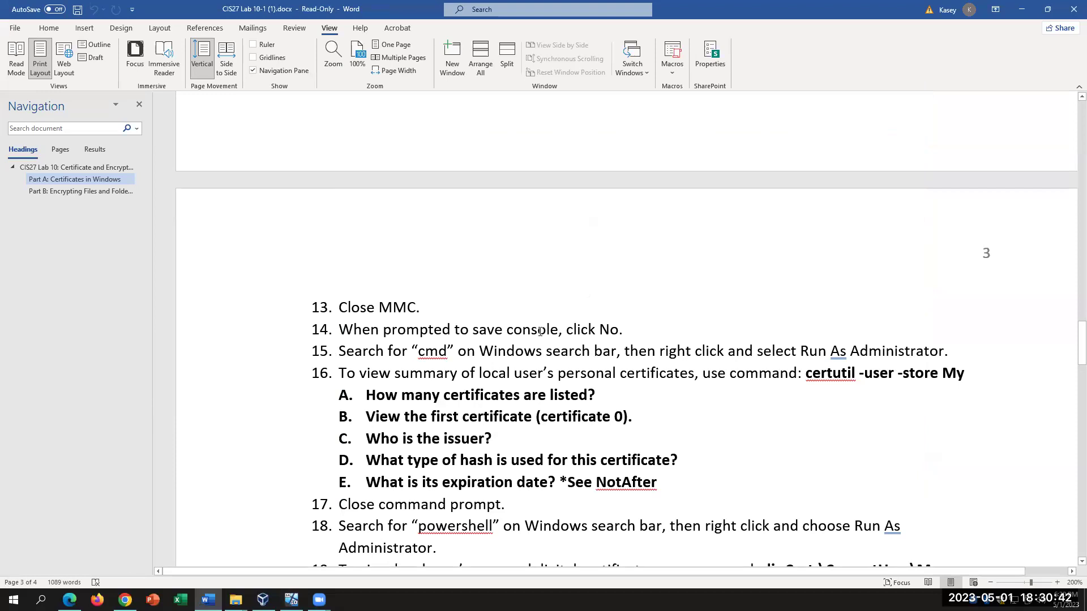
pyautogui.moveTo(802, 352); pyautogui.dragTo(943, 352)
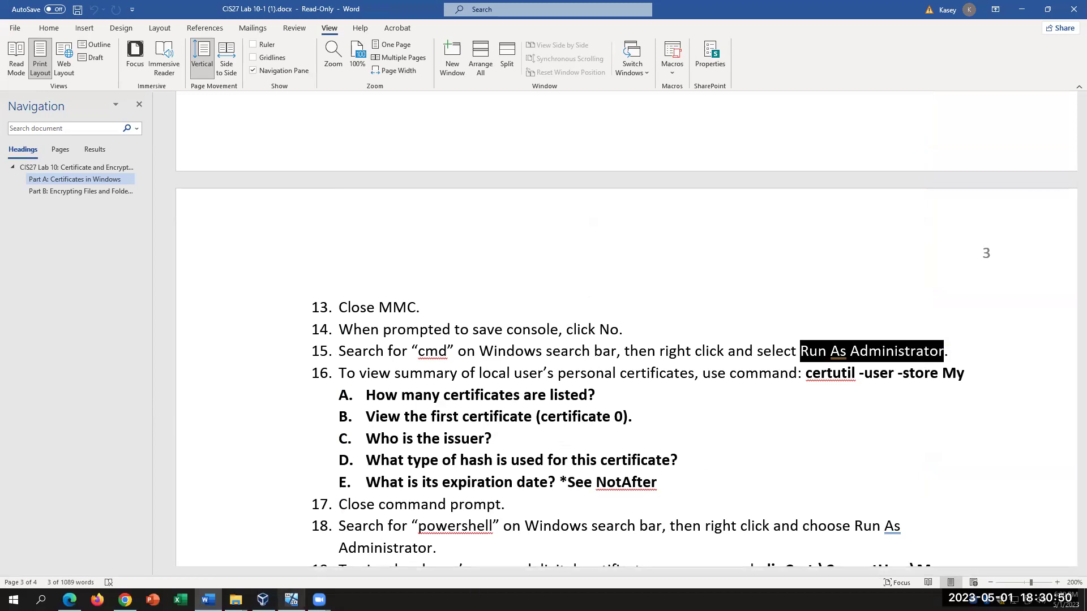
pyautogui.click(292, 600)
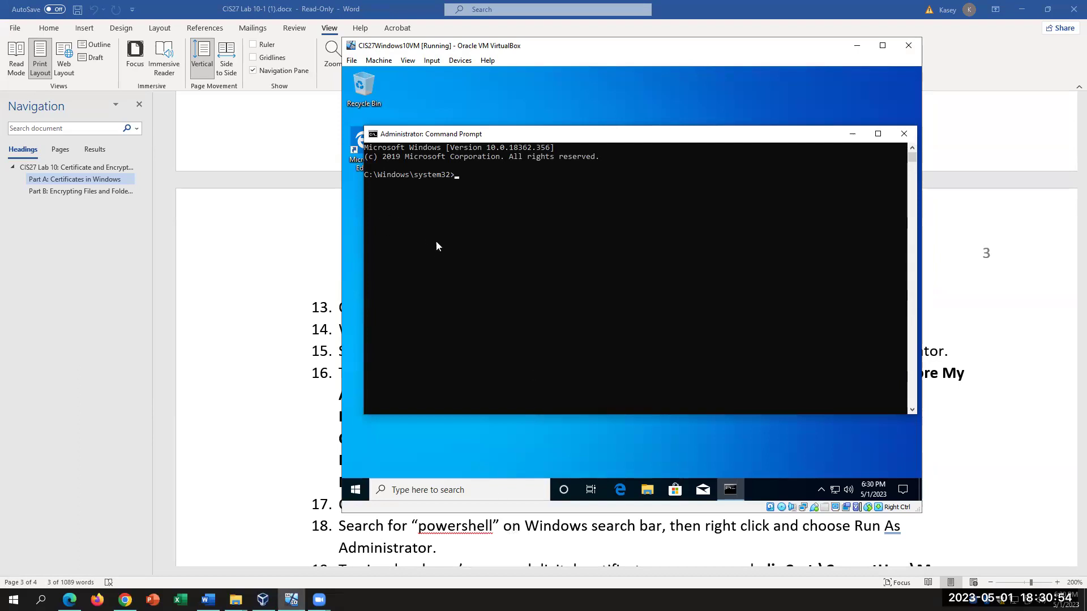
pyautogui.moveTo(543, 133); pyautogui.dragTo(545, 167)
# Step: Read items 15 to 19 in the Word lab document, including the certutil questions A to E
pyautogui.hotkey('alt', 'Tab')
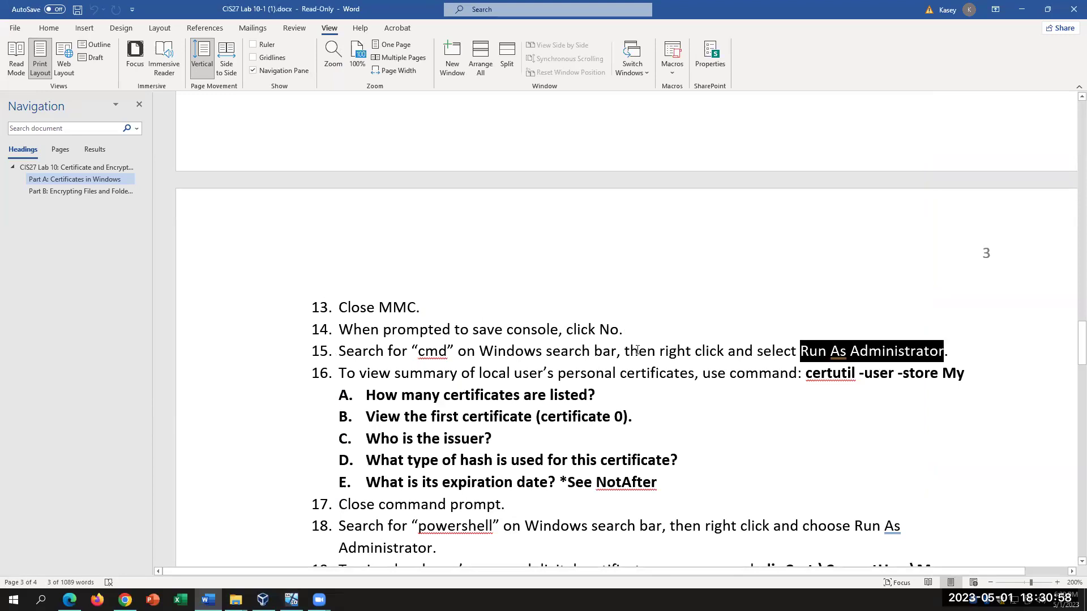
pyautogui.click(457, 351)
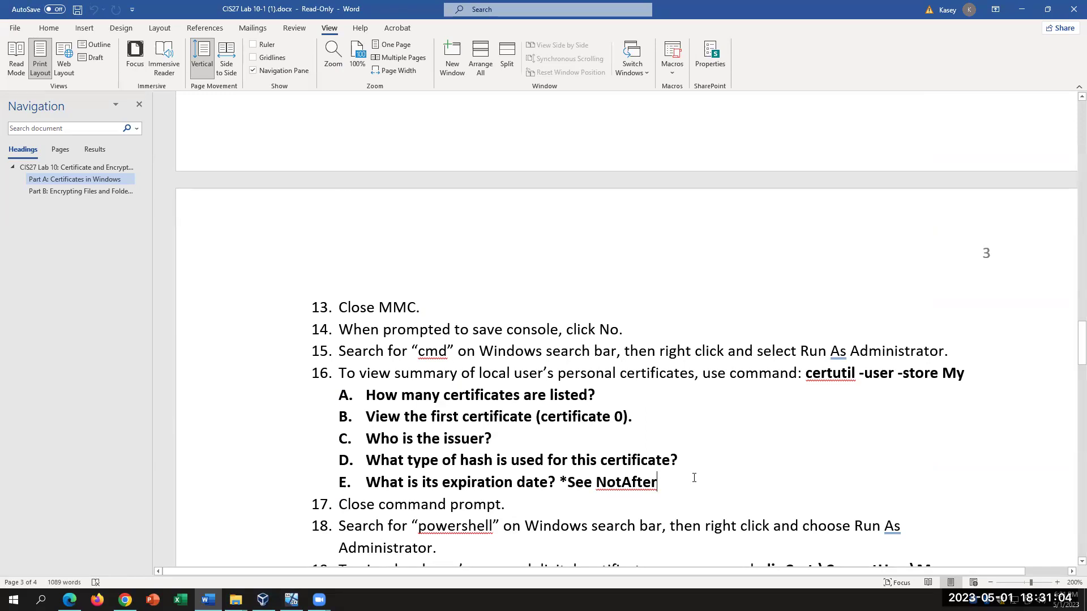
pyautogui.scroll(-2, 694, 479)
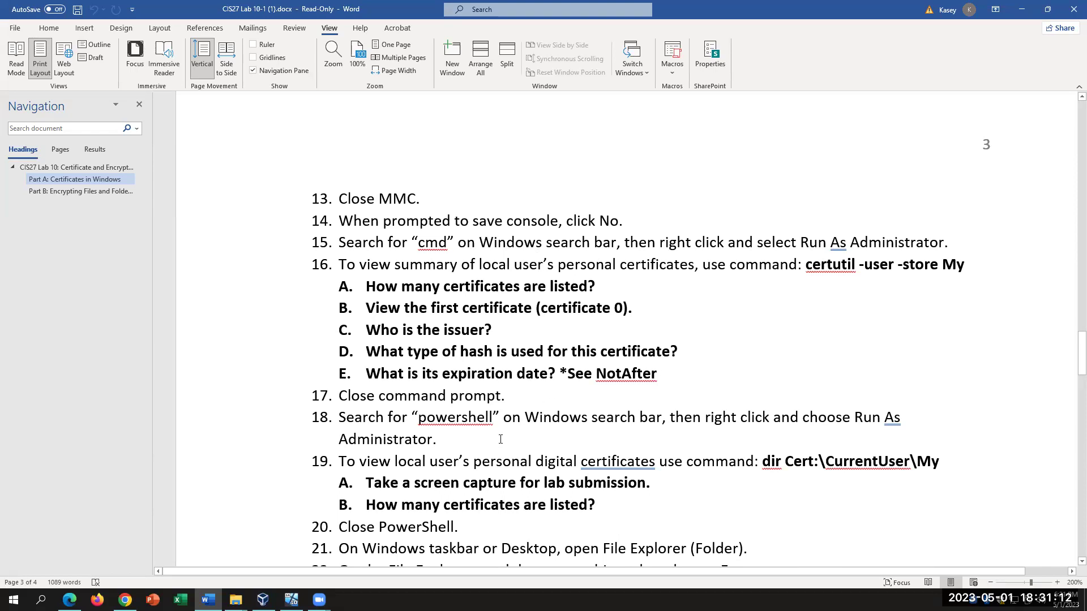
# Step: Set the Command Prompt font to Consolas size 28 in the virtual machine
pyautogui.click(291, 599)
pyautogui.click(375, 167)
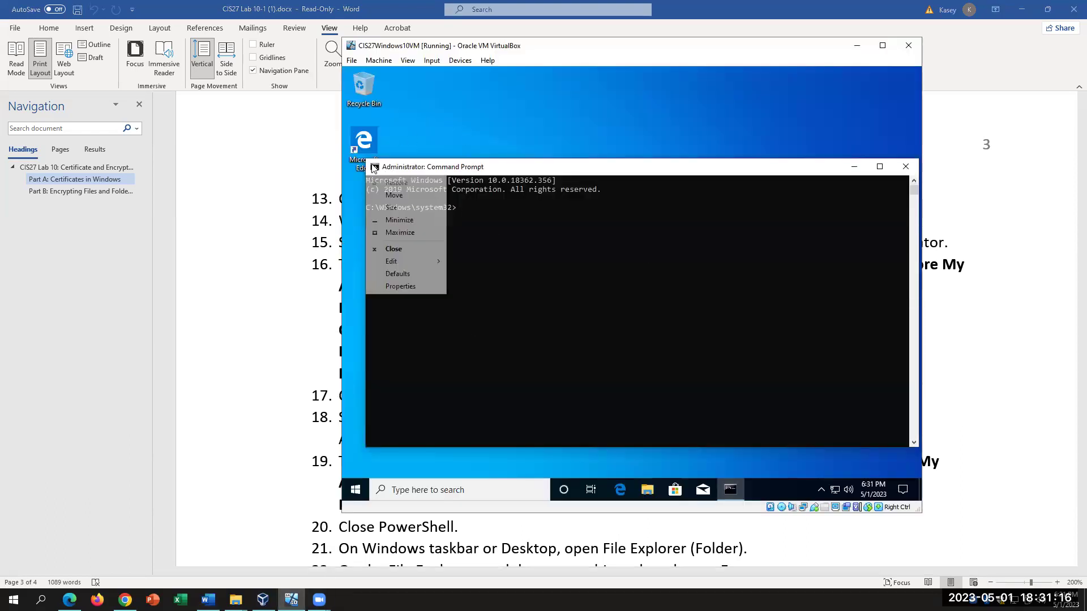
pyautogui.click(401, 286)
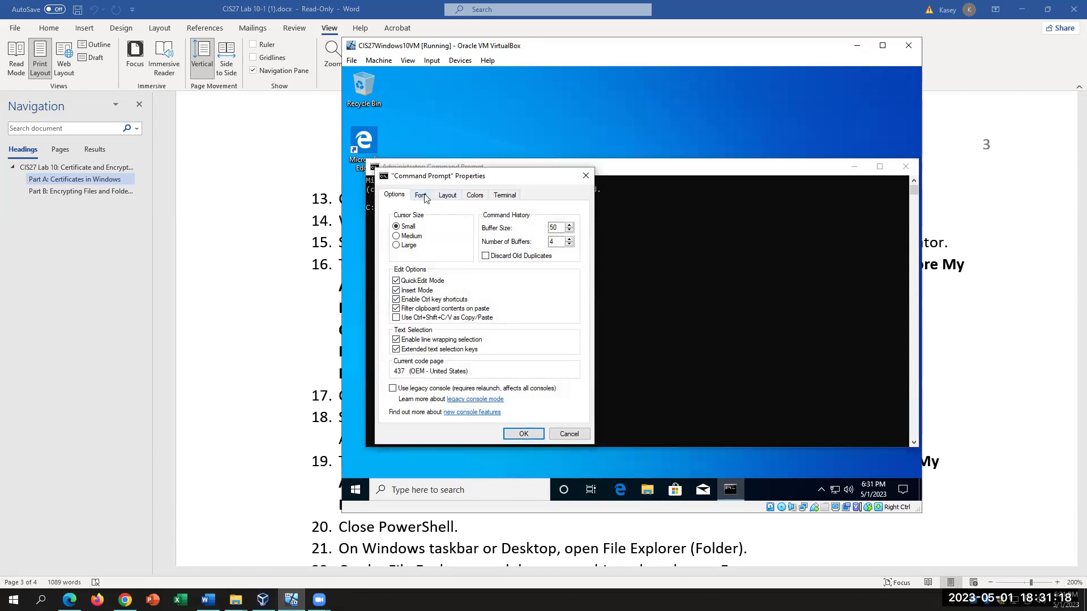
pyautogui.click(421, 195)
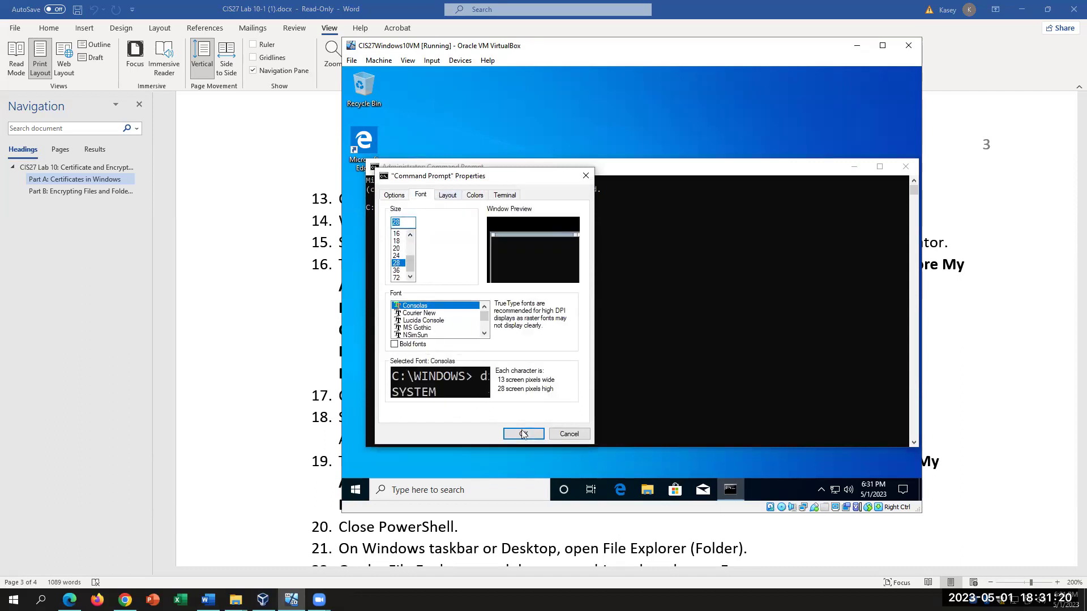
pyautogui.click(523, 434)
# Step: Read the certutil command in item 16 of the Word lab document
pyautogui.click(193, 318)
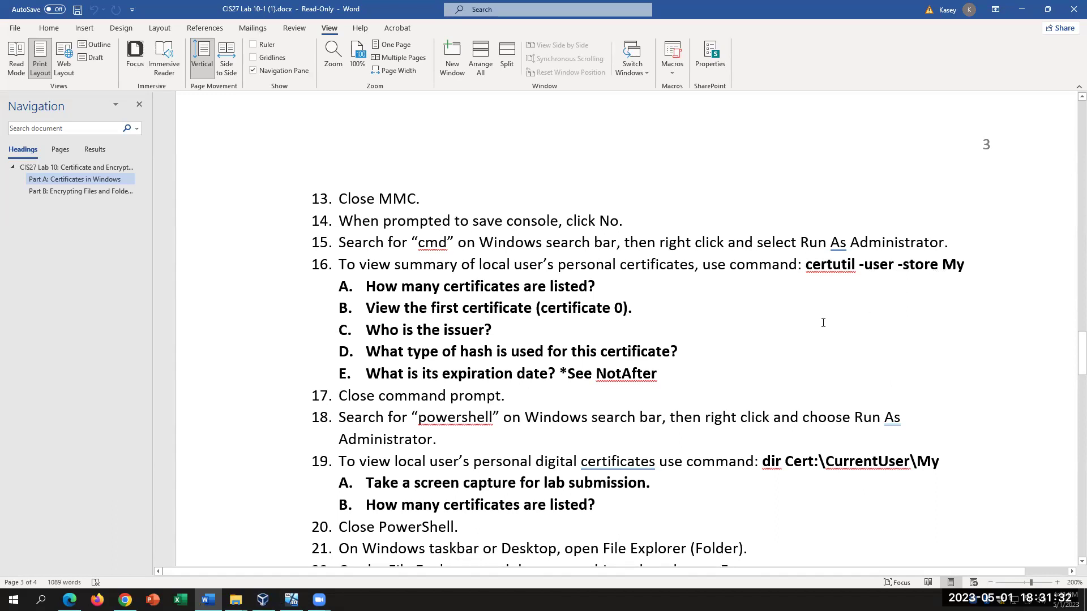
pyautogui.scroll(3, 823, 322)
pyautogui.scroll(-3, 823, 323)
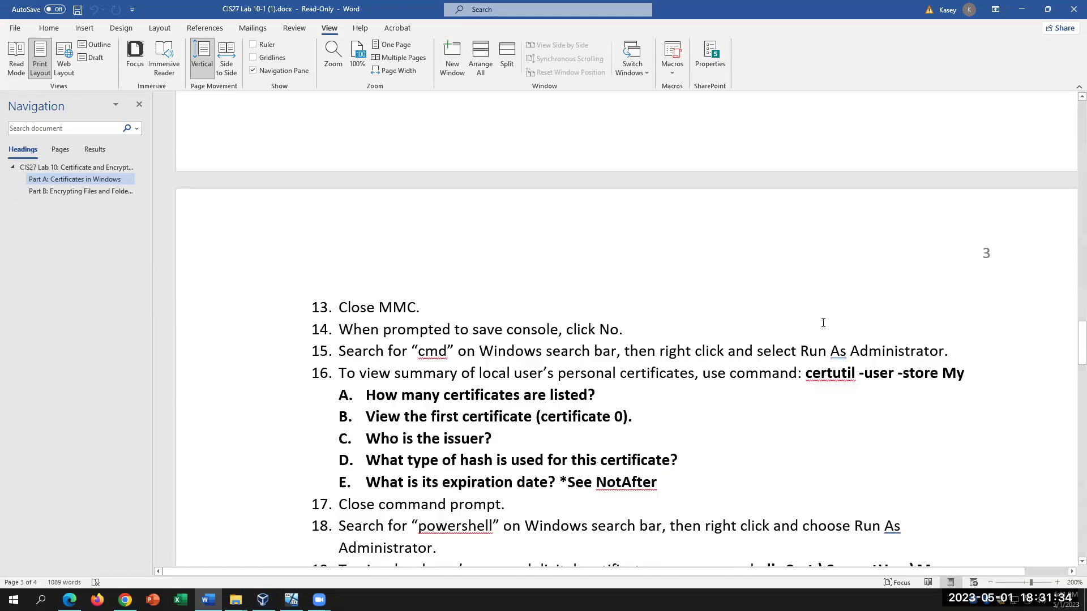
pyautogui.scroll(-2, 823, 323)
pyautogui.scroll(3, 823, 323)
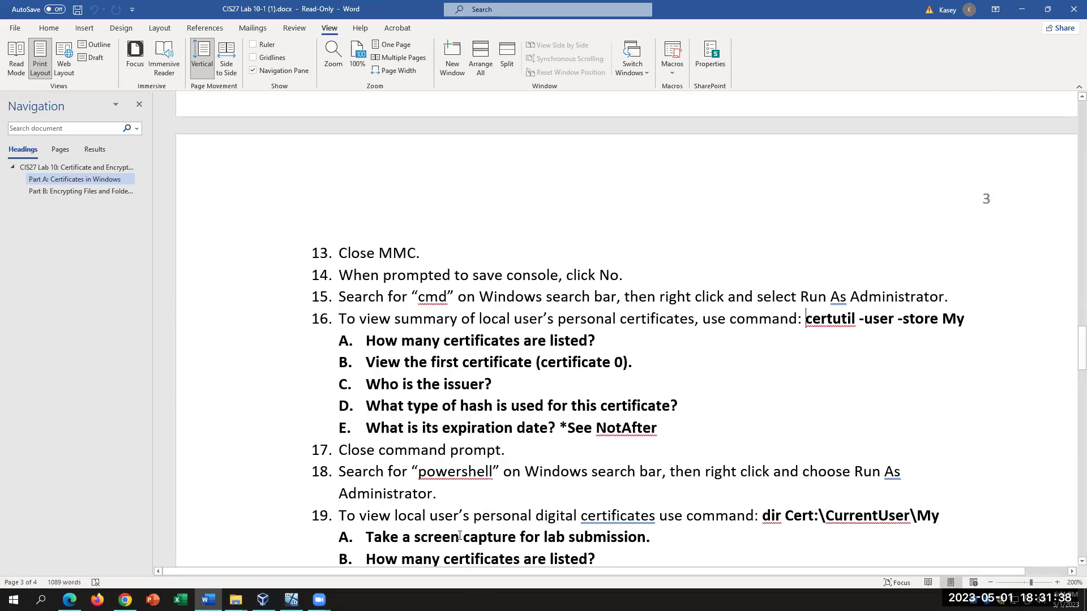
# Step: Move the virtual machine window below item 16 of the lab document and try to run certutil - user -store My in Command Prompt
pyautogui.click(292, 599)
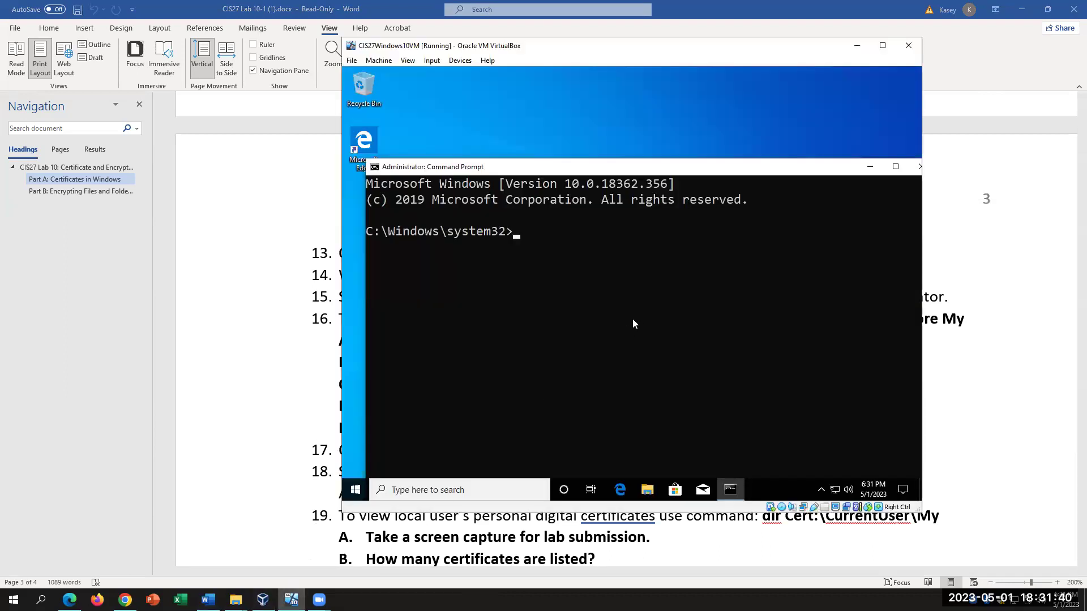
pyautogui.write('cert')
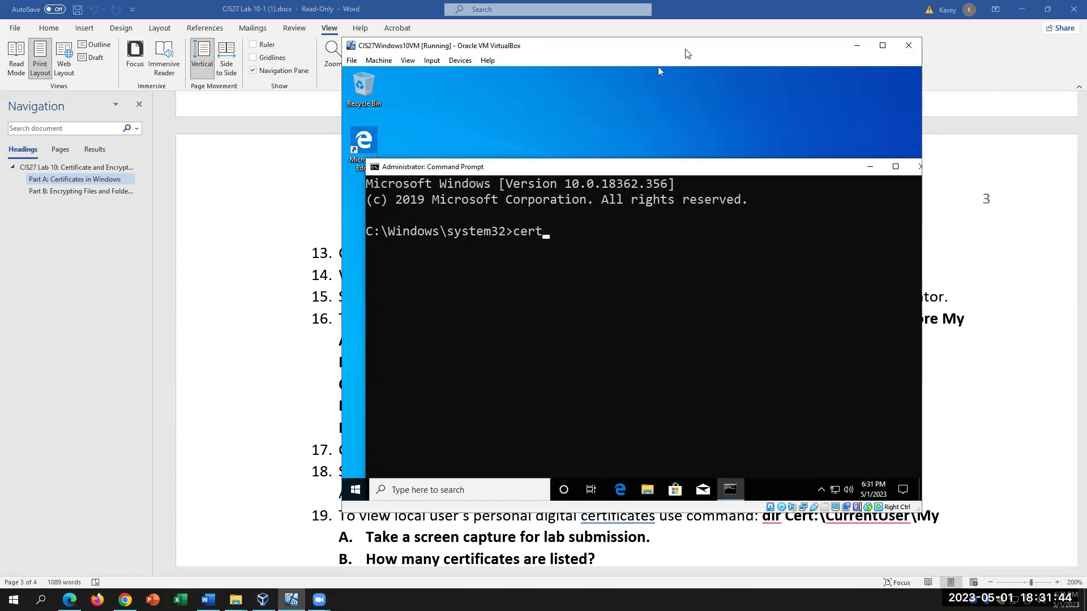
pyautogui.moveTo(689, 55); pyautogui.dragTo(684, 348)
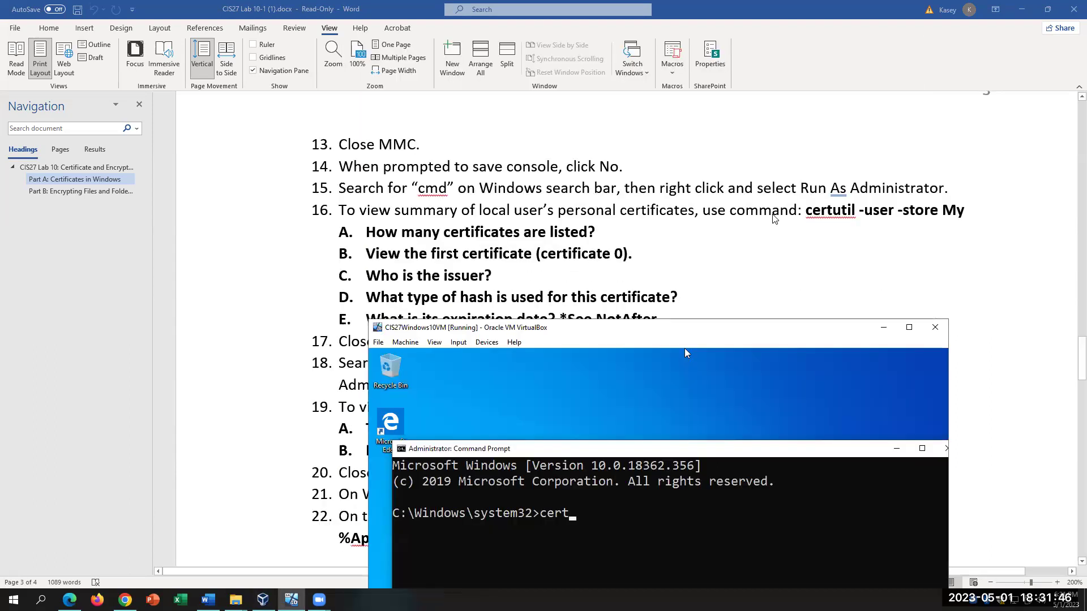
pyautogui.scroll(-3, 684, 348)
pyautogui.write('util - user -store')
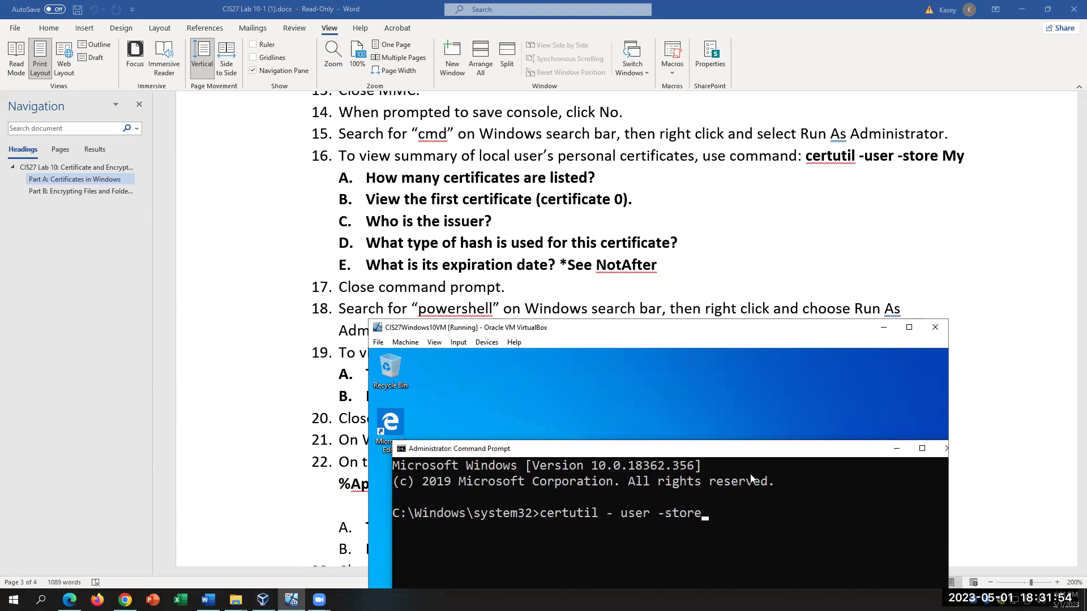
pyautogui.write(' My')
pyautogui.press('Return')
# Step: Examine the certutil output in Command Prompt, including the entered command, its error text and the usage and options list
pyautogui.scroll(3, 677, 477)
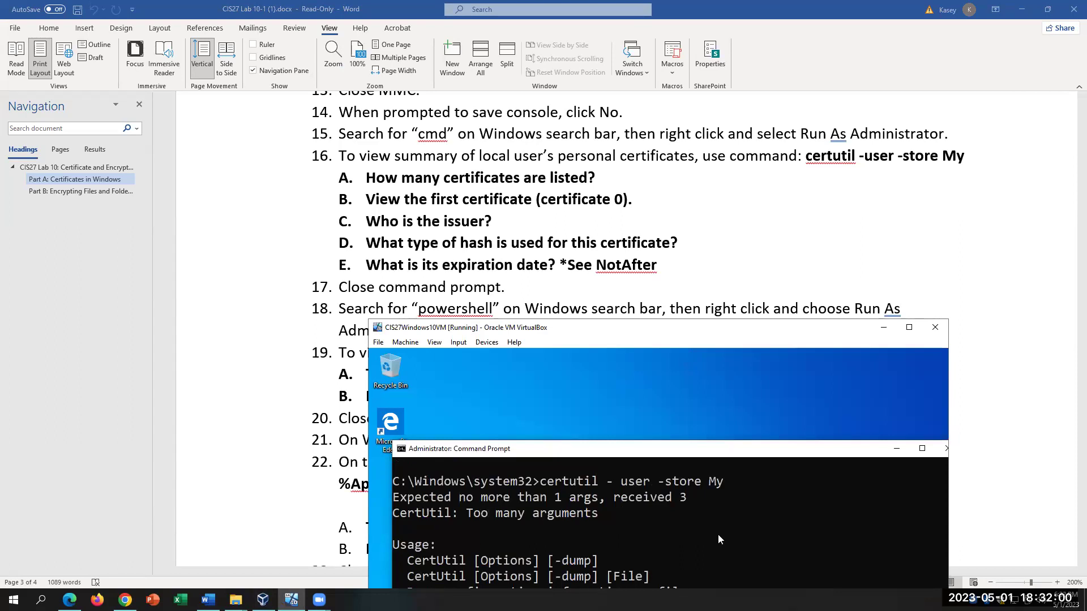
pyautogui.scroll(-1, 717, 536)
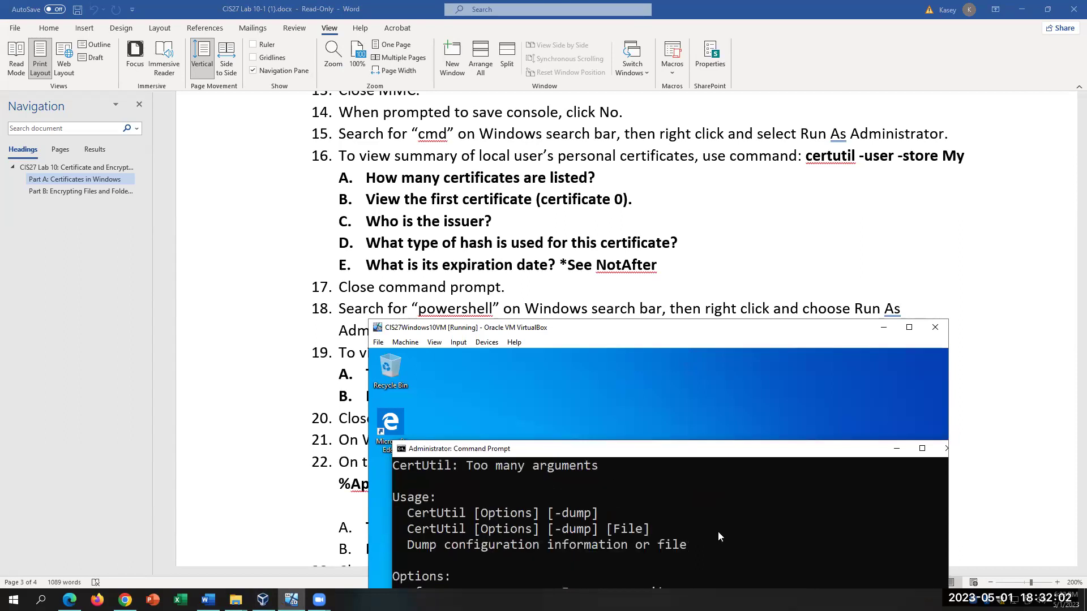
pyautogui.scroll(-2, 716, 529)
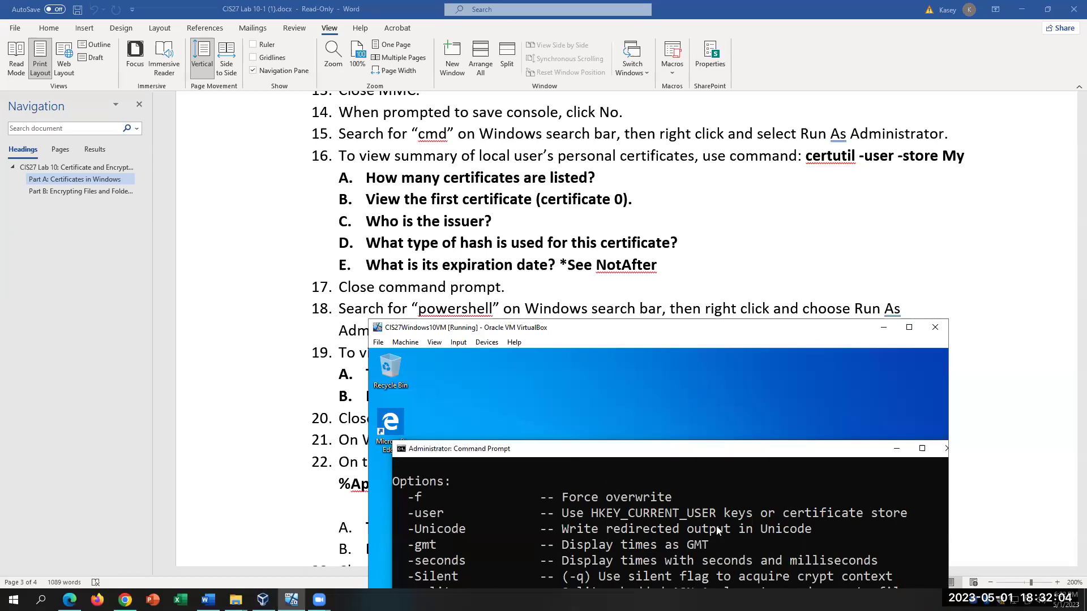
pyautogui.scroll(1, 716, 531)
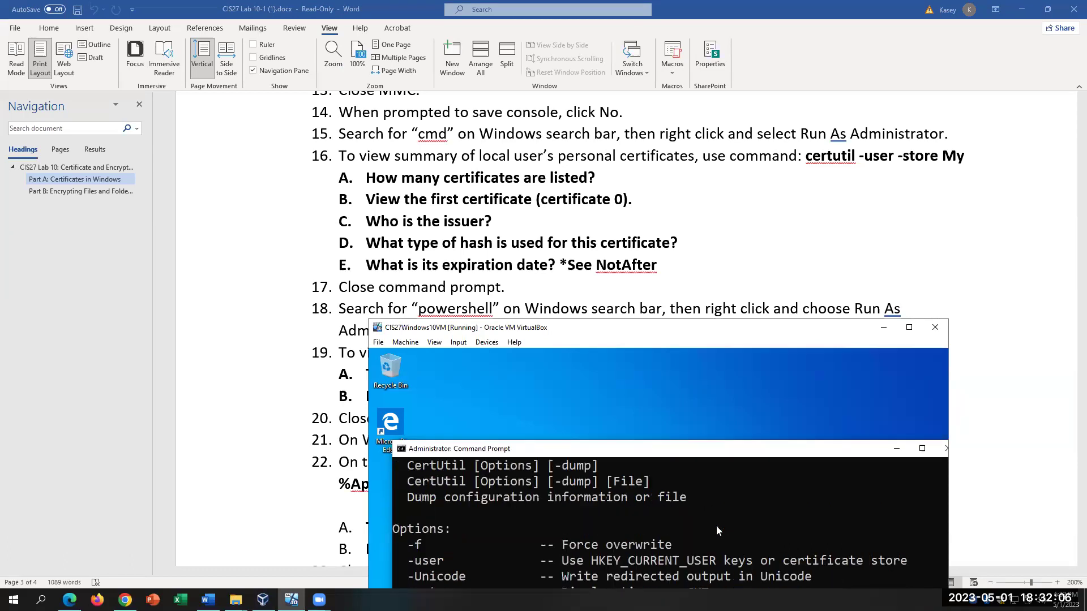
pyautogui.scroll(3, 715, 524)
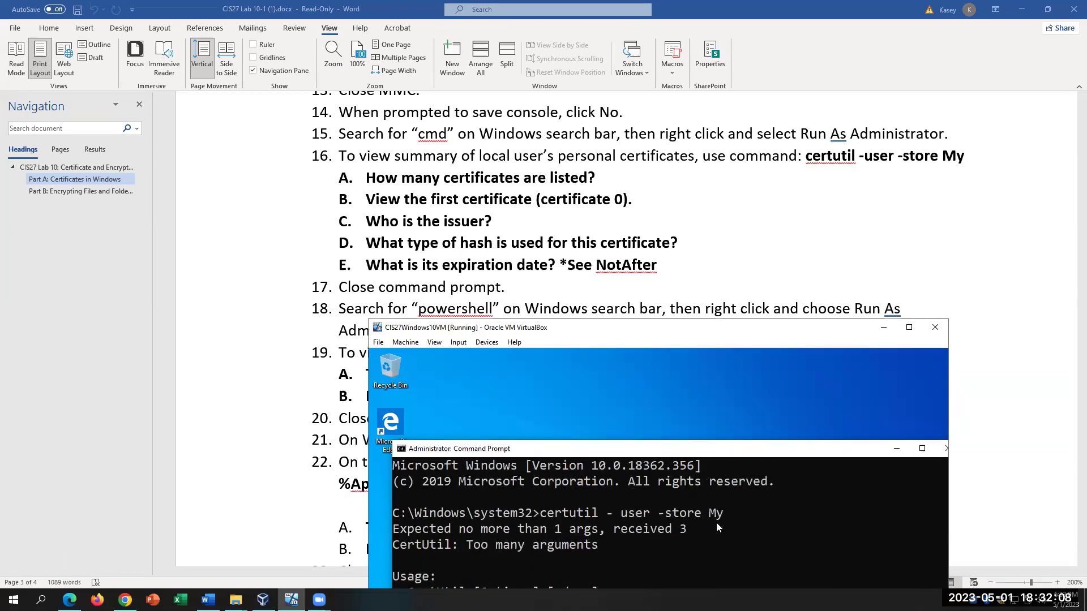
pyautogui.scroll(-1, 715, 522)
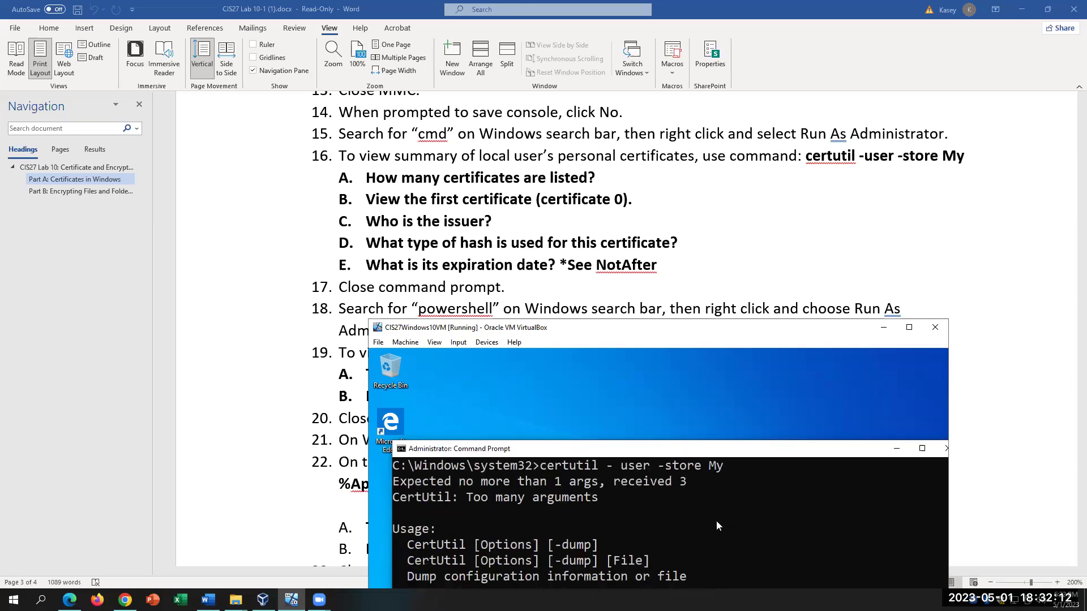
pyautogui.scroll(-3, 715, 520)
pyautogui.scroll(-6, 717, 526)
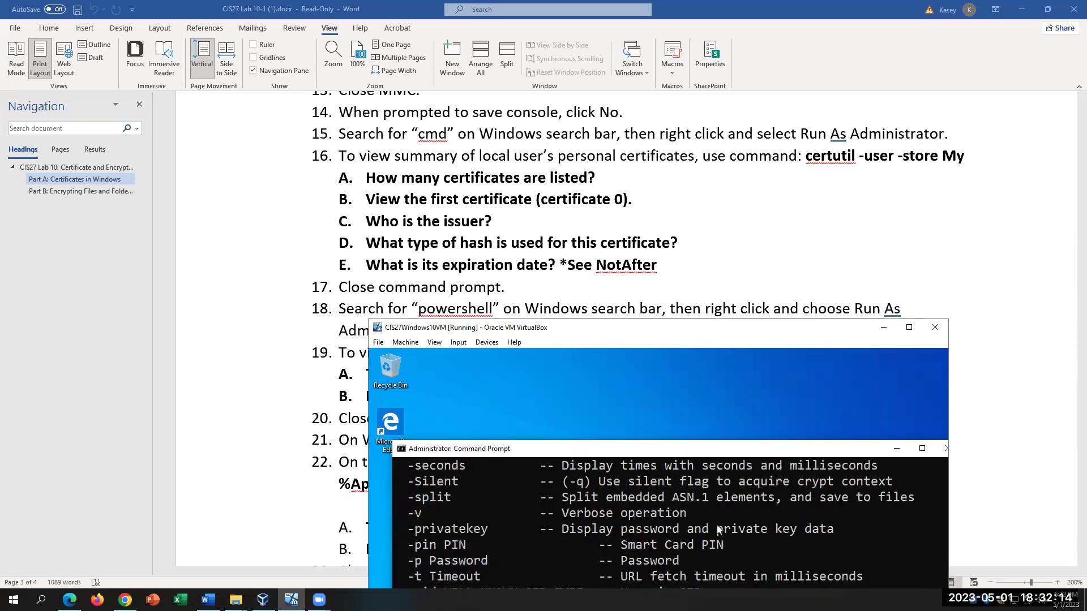
# Step: Recall the certutil command, remove the space between the hyphen and user, and run it with the -user and -store options
pyautogui.write('c')
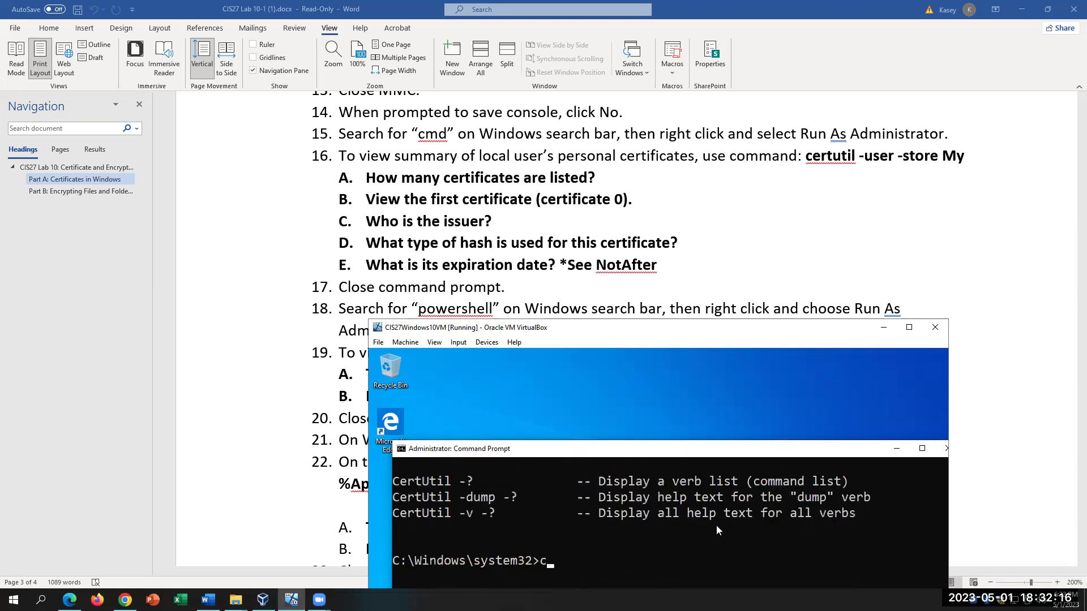
pyautogui.write('certutil - user -store My')
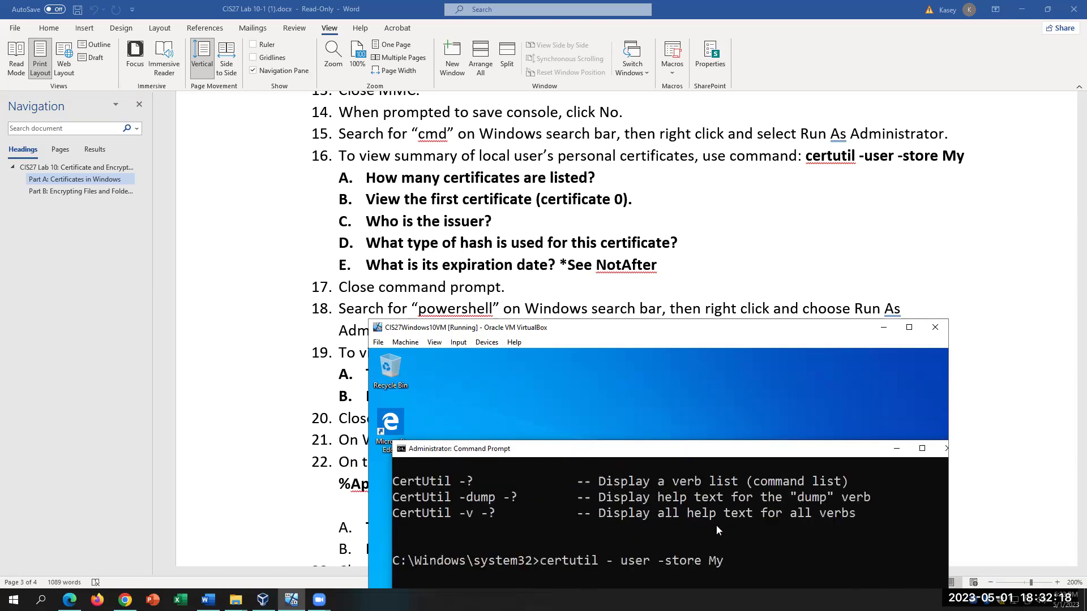
pyautogui.press('BackSpace')
pyautogui.press('BackSpace')
pyautogui.press('BackSpace')
pyautogui.press('BackSpace')
pyautogui.press('BackSpace')
pyautogui.press('BackSpace')
pyautogui.press('BackSpace')
pyautogui.press('BackSpace')
pyautogui.press('BackSpace')
pyautogui.press('BackSpace')
pyautogui.press('BackSpace')
pyautogui.press('BackSpace')
pyautogui.press('BackSpace')
pyautogui.press('BackSpace')
pyautogui.press('BackSpace')
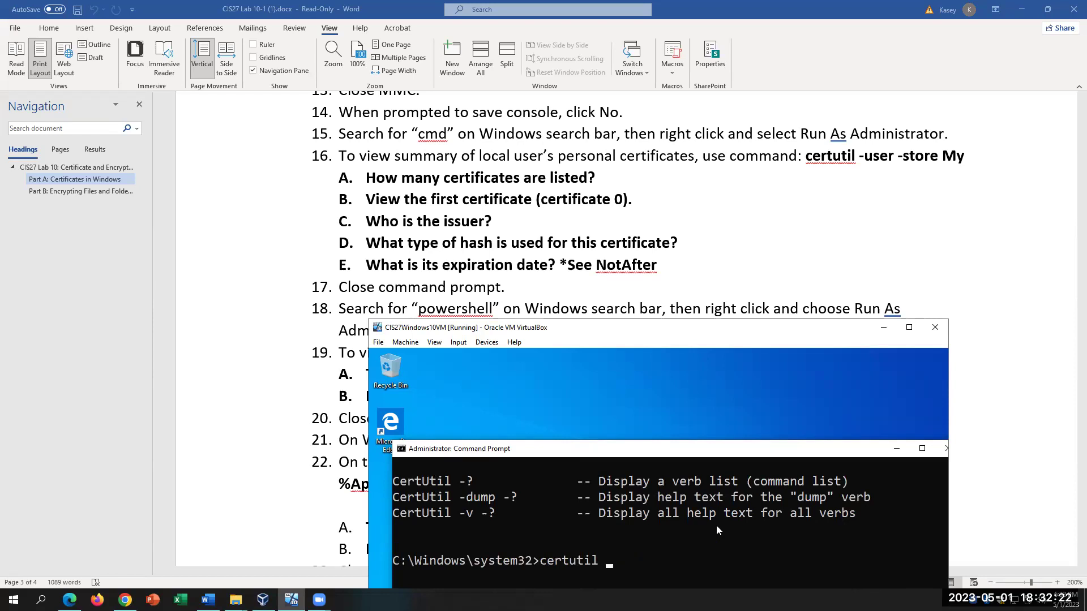
pyautogui.write('-user -store')
pyautogui.press('Return')
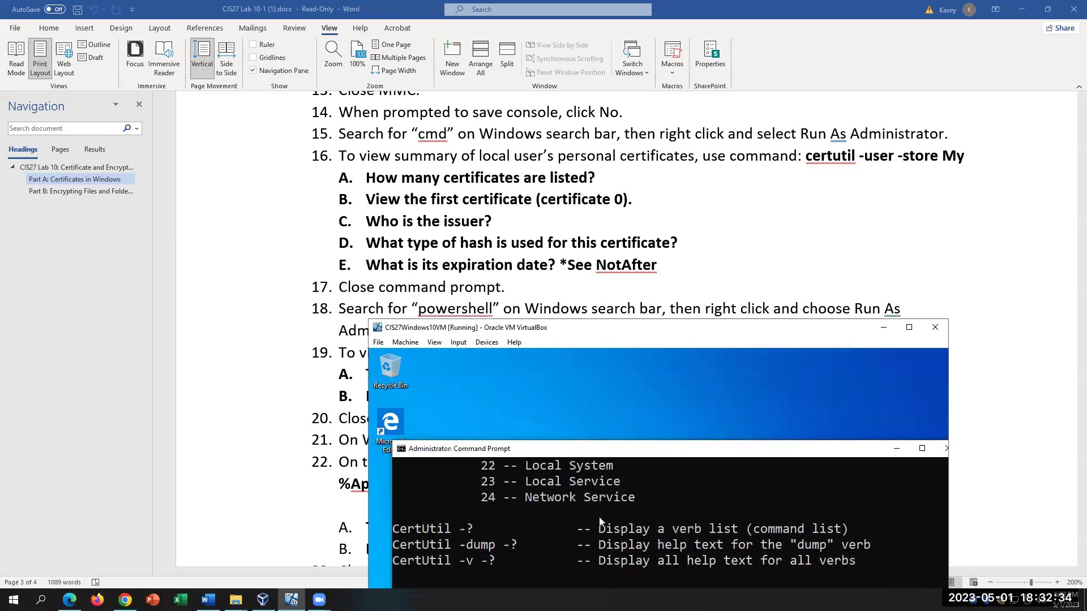
# Step: Recall the previous certutil command, complete it with the store name My, and run certutil -user -store My
pyautogui.press('Up')
pyautogui.scroll(2, 535, 508)
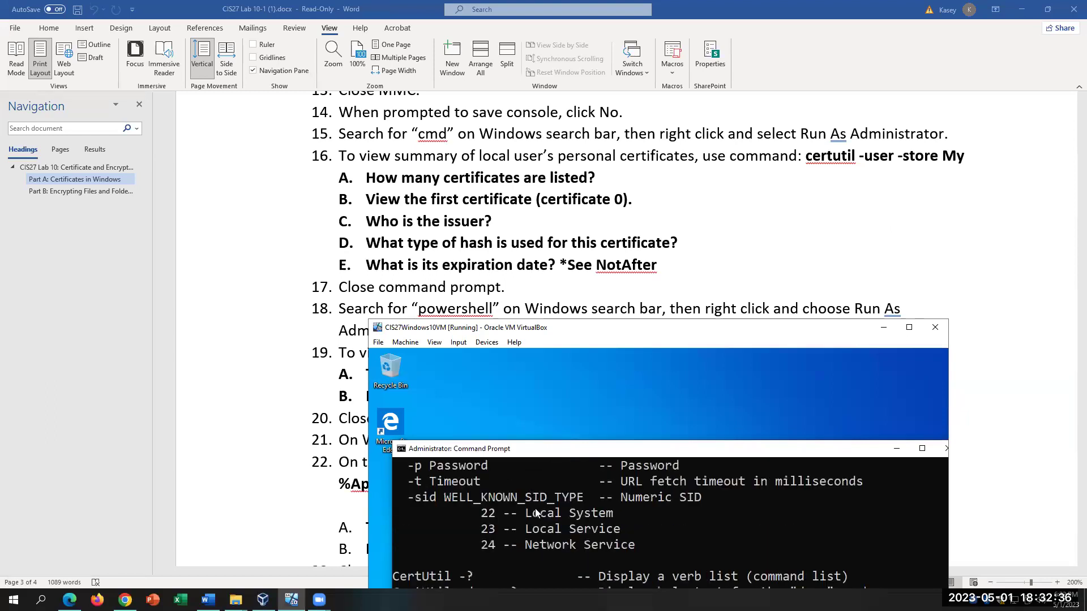
pyautogui.scroll(3, 535, 508)
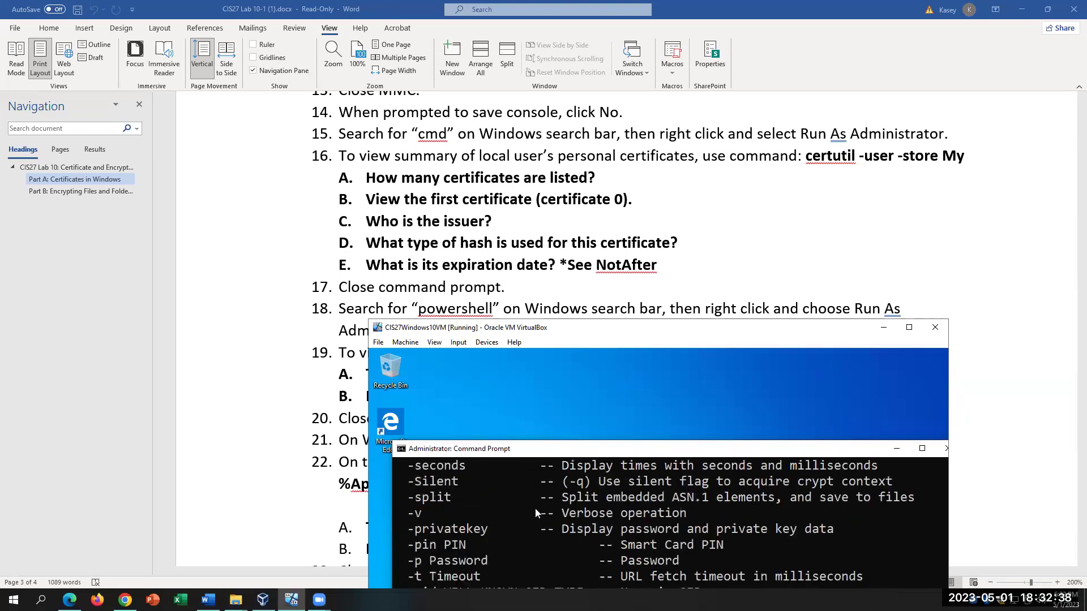
pyautogui.scroll(1, 535, 509)
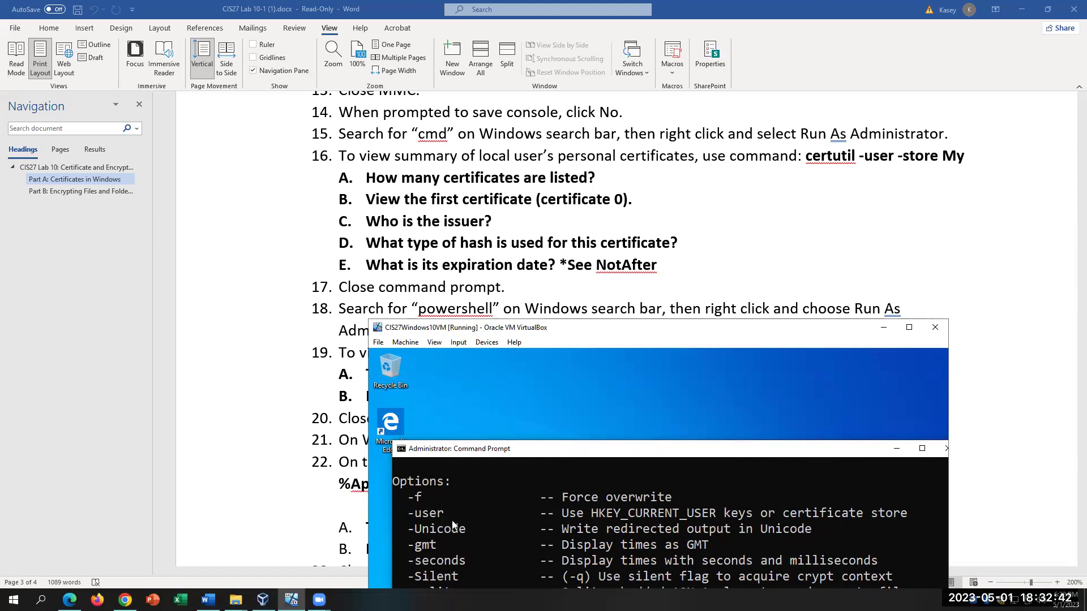
pyautogui.scroll(-3, 488, 516)
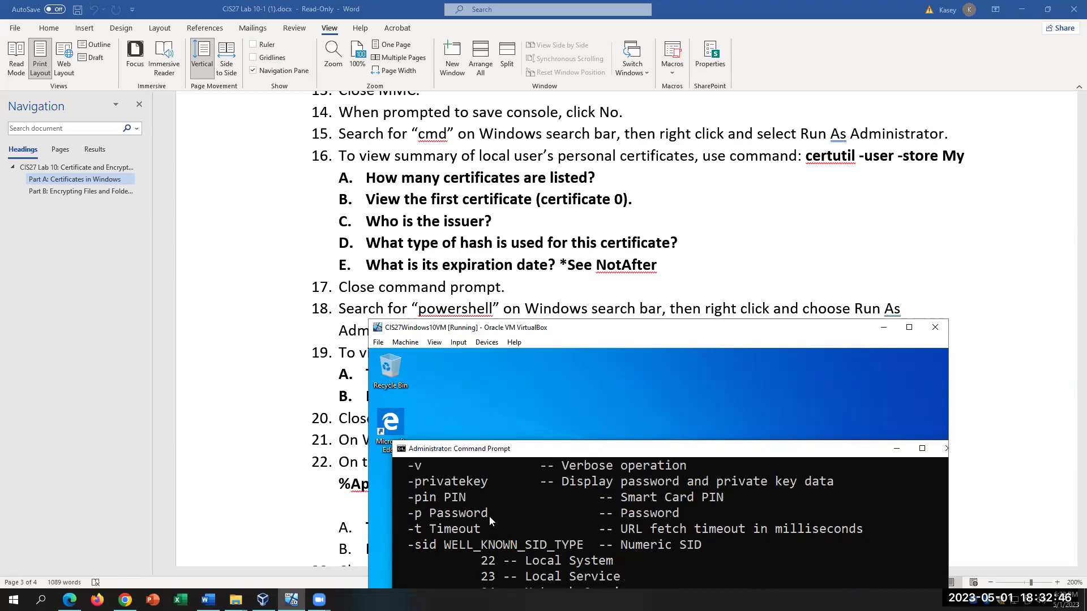
pyautogui.scroll(-5, 489, 515)
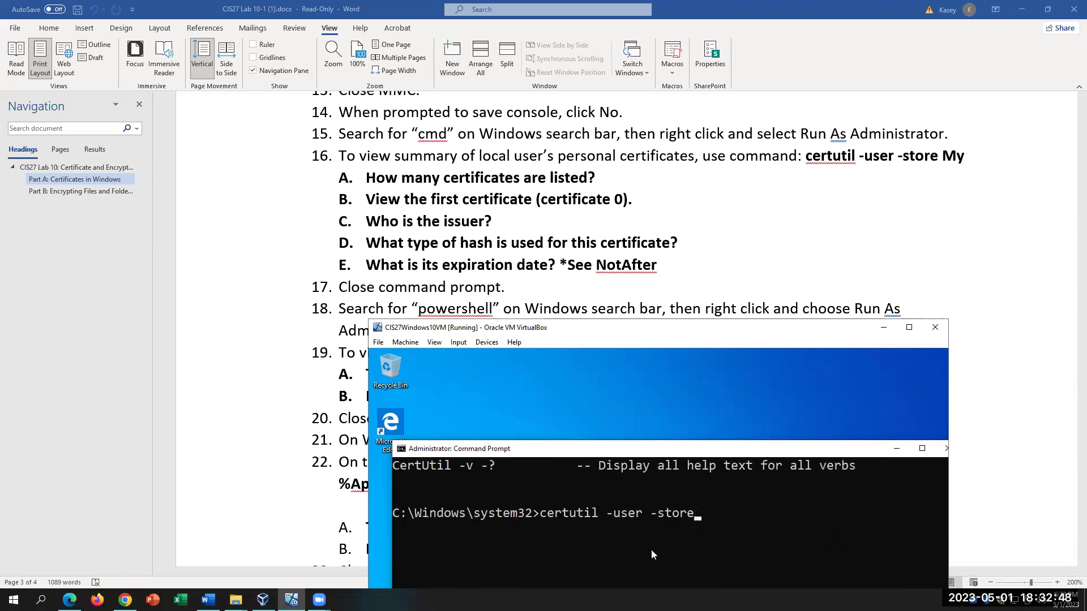
pyautogui.write('M')
pyautogui.write('y')
pyautogui.press('Return')
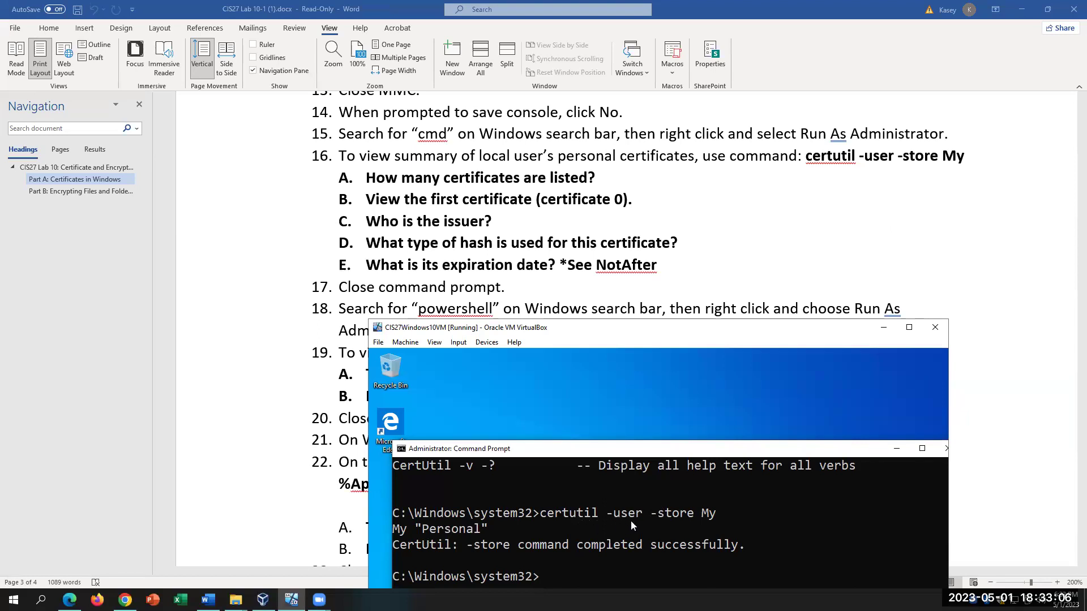
# Step: Review the certutil output in Command Prompt and highlight the My "Personal" line under the last command
pyautogui.scroll(10, 587, 526)
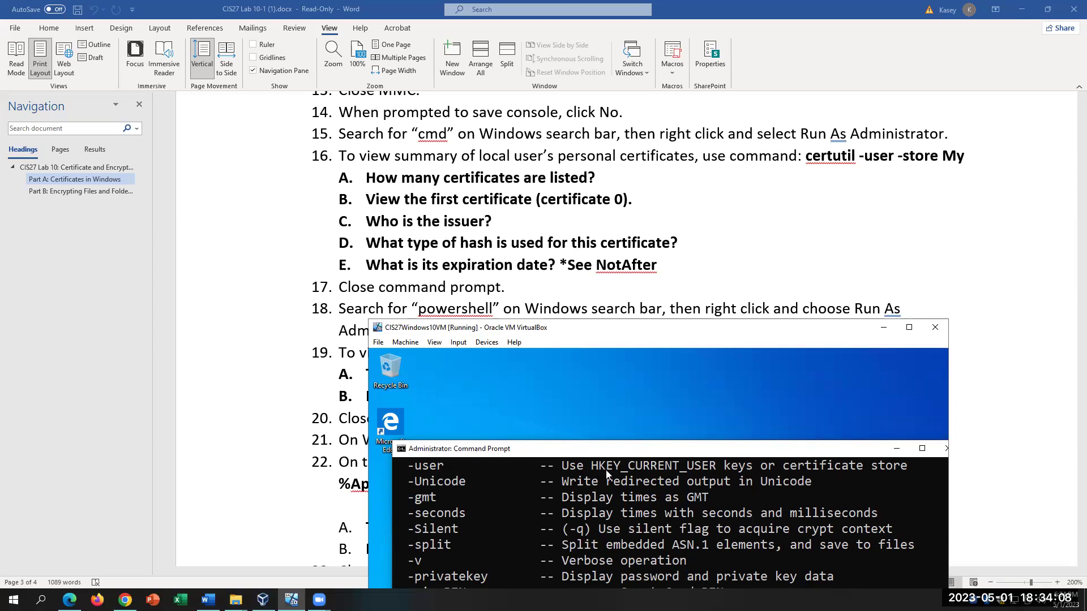
pyautogui.scroll(-10, 625, 490)
pyautogui.press('Return')
pyautogui.scroll(-1, 623, 485)
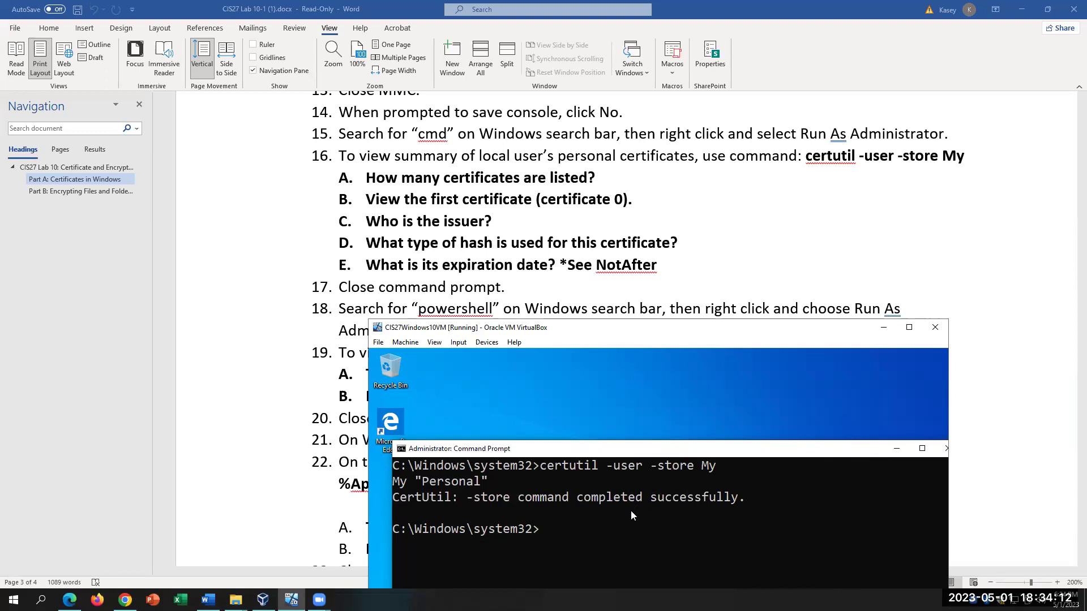
pyautogui.scroll(1, 630, 510)
pyautogui.moveTo(493, 529); pyautogui.dragTo(387, 522)
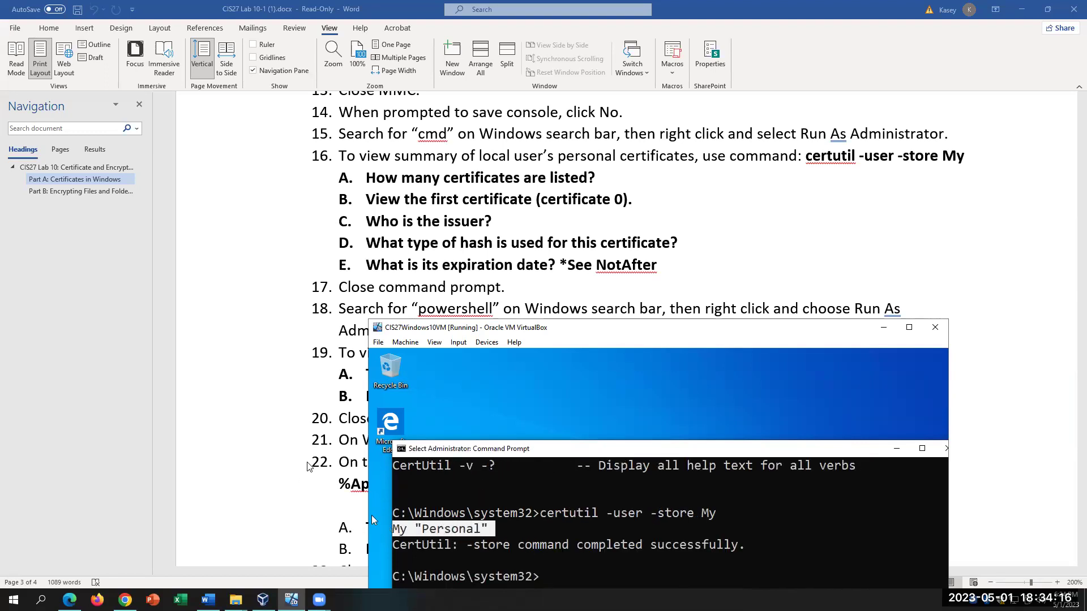
# Step: Switch to the Word lab document and read the certificate questions under item 16
pyautogui.click(335, 437)
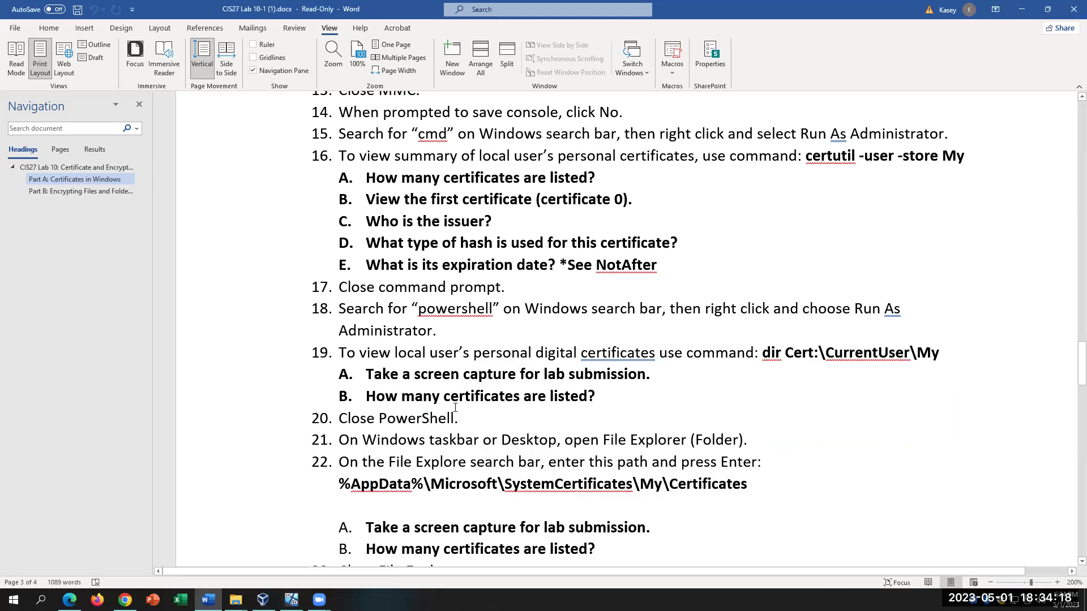
pyautogui.scroll(1, 456, 407)
pyautogui.click(598, 235)
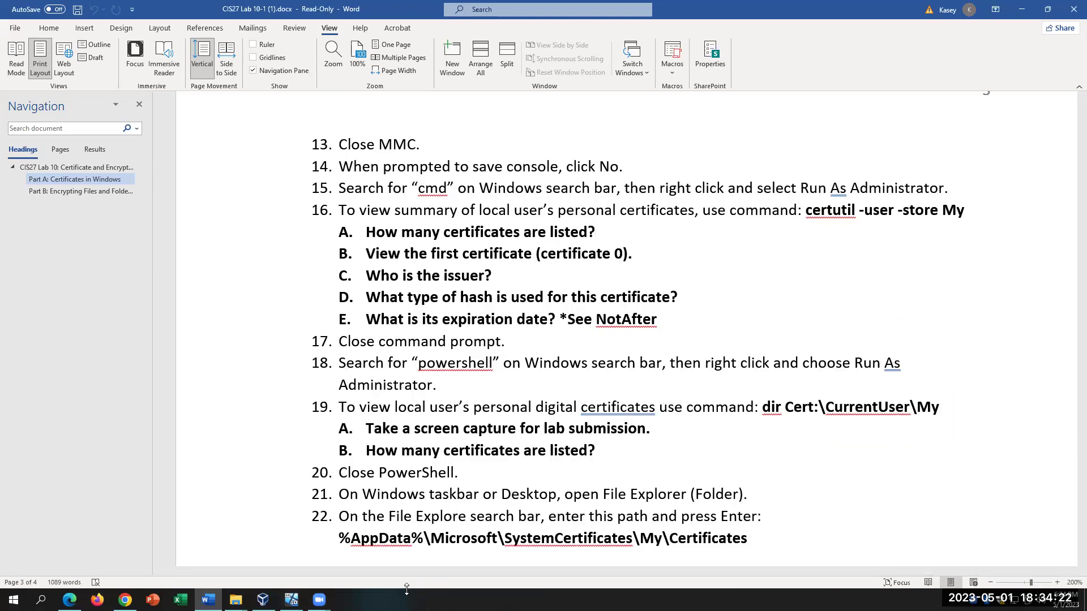
# Step: Return to the virtual machine and examine the earlier certutil error, usage and options text down to the latest command's output
pyautogui.click(291, 599)
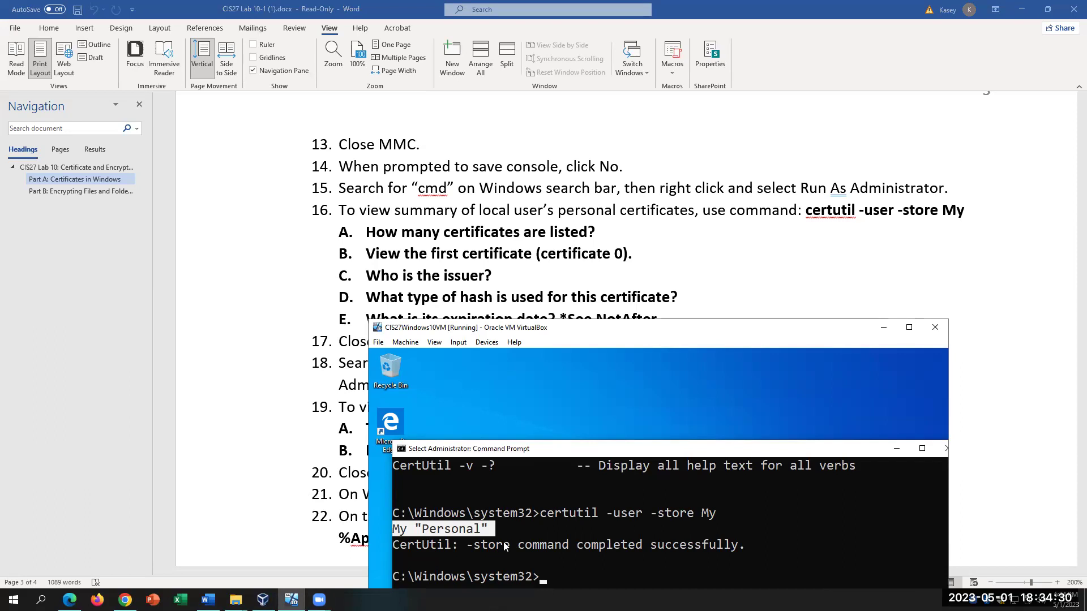
pyautogui.scroll(10, 544, 532)
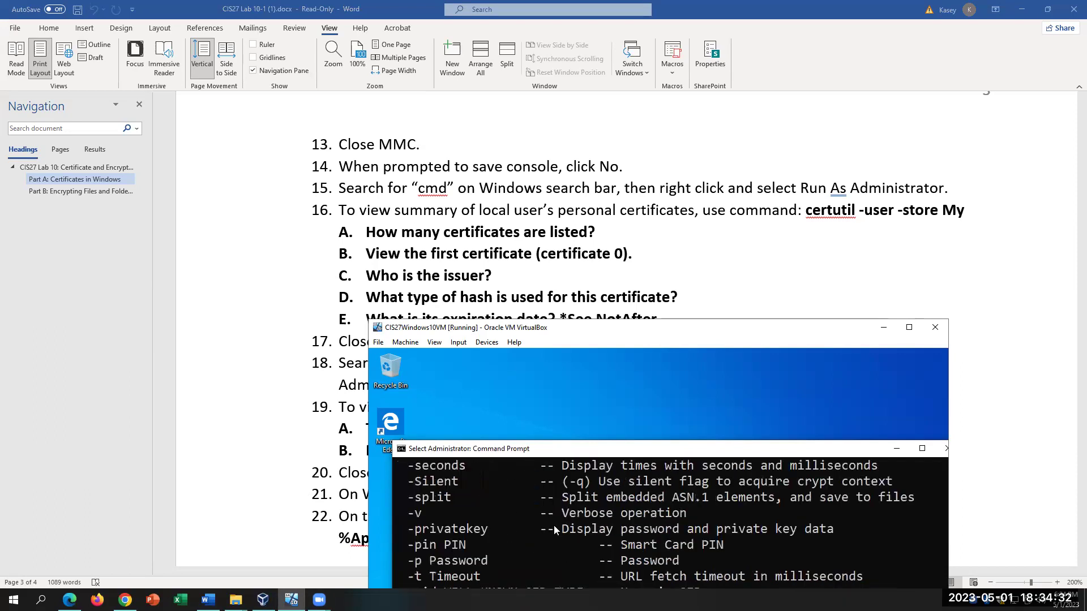
pyautogui.scroll(2, 555, 529)
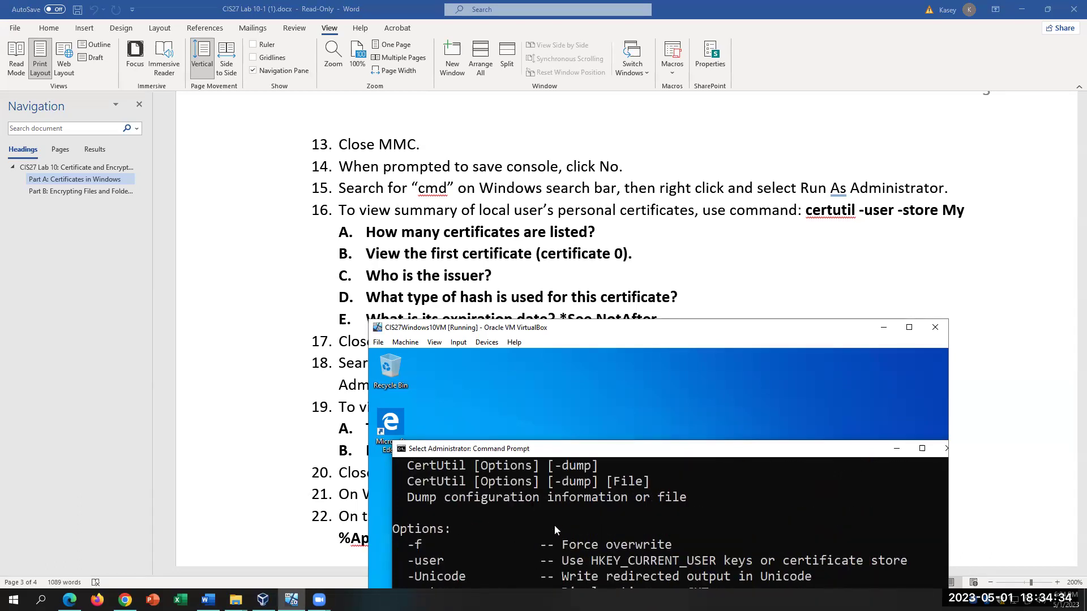
pyautogui.scroll(-1, 554, 530)
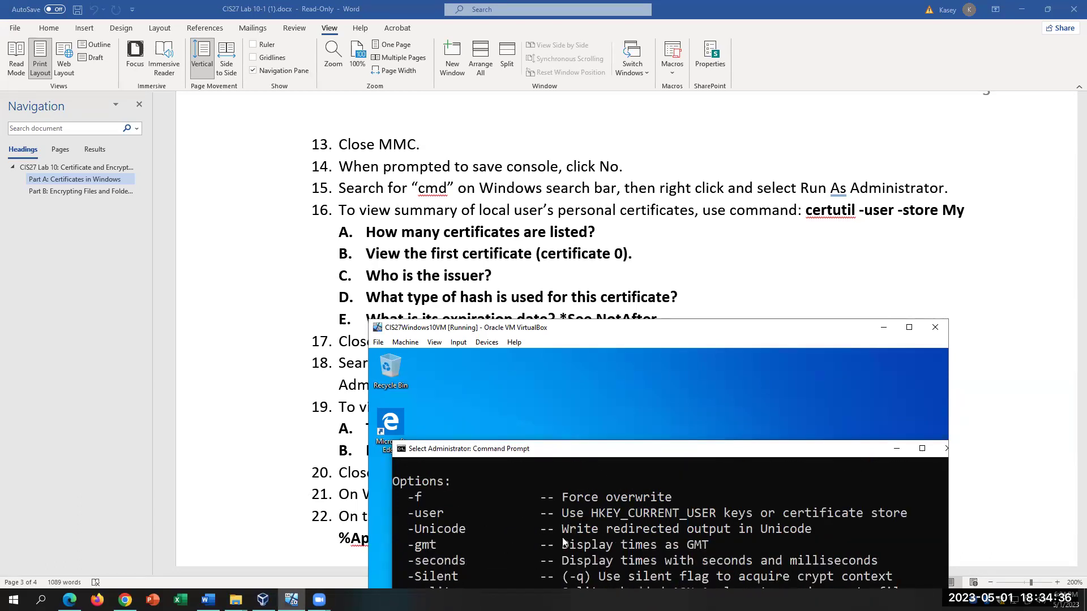
pyautogui.scroll(1, 563, 542)
pyautogui.scroll(2, 563, 542)
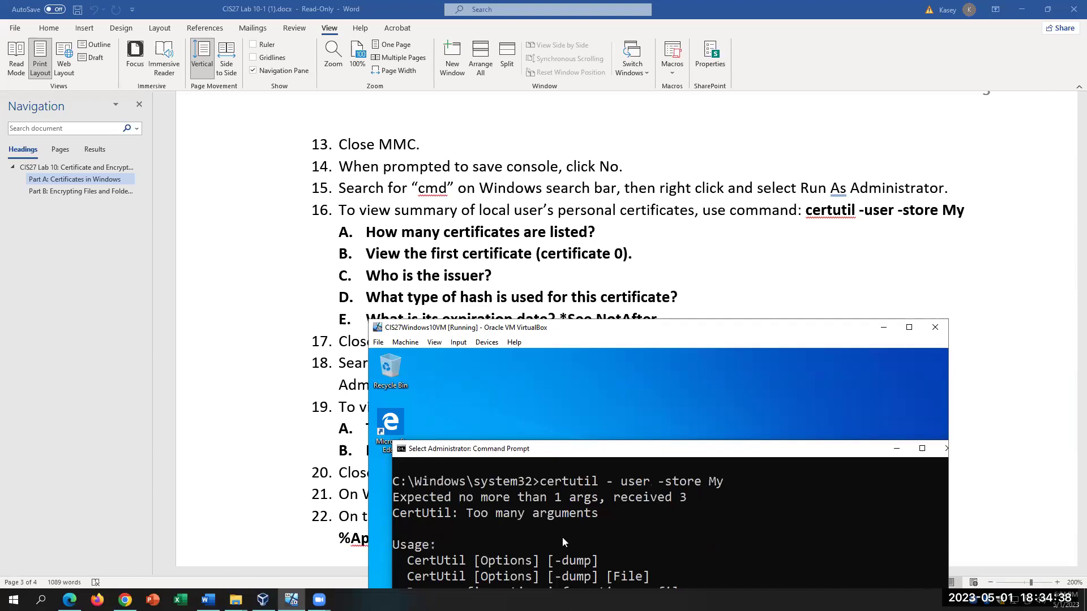
pyautogui.scroll(-7, 562, 536)
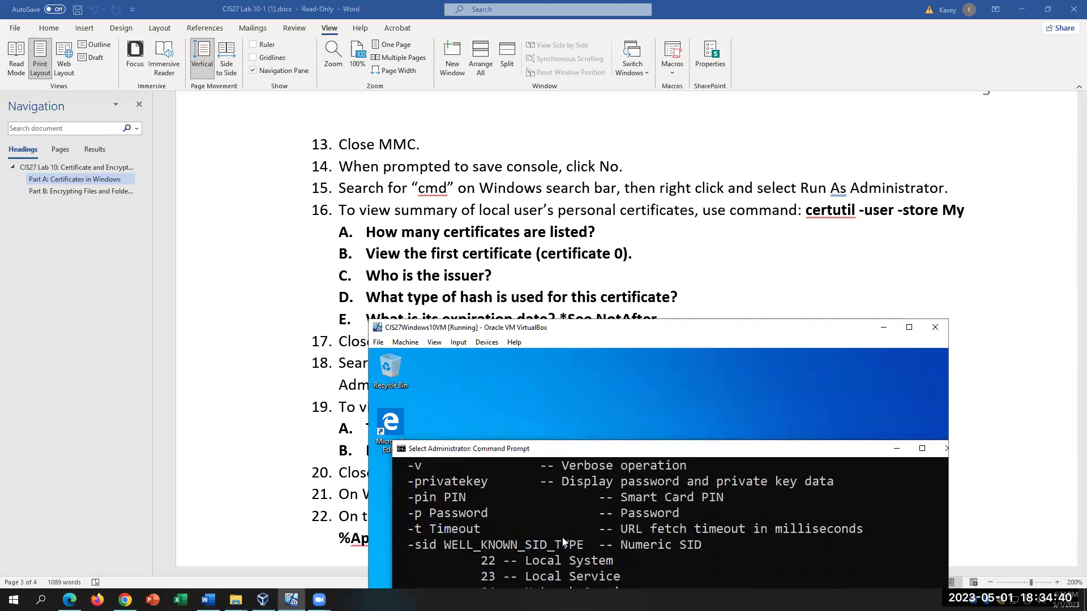
pyautogui.scroll(-1, 563, 543)
pyautogui.scroll(-1, 563, 542)
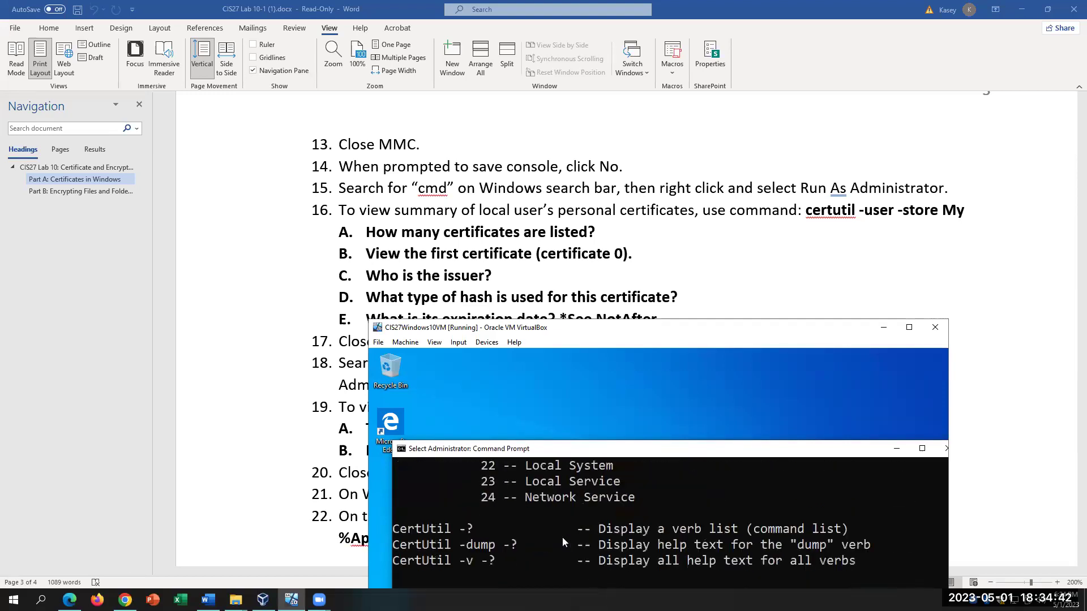
pyautogui.scroll(-1, 561, 538)
pyautogui.scroll(-3, 562, 538)
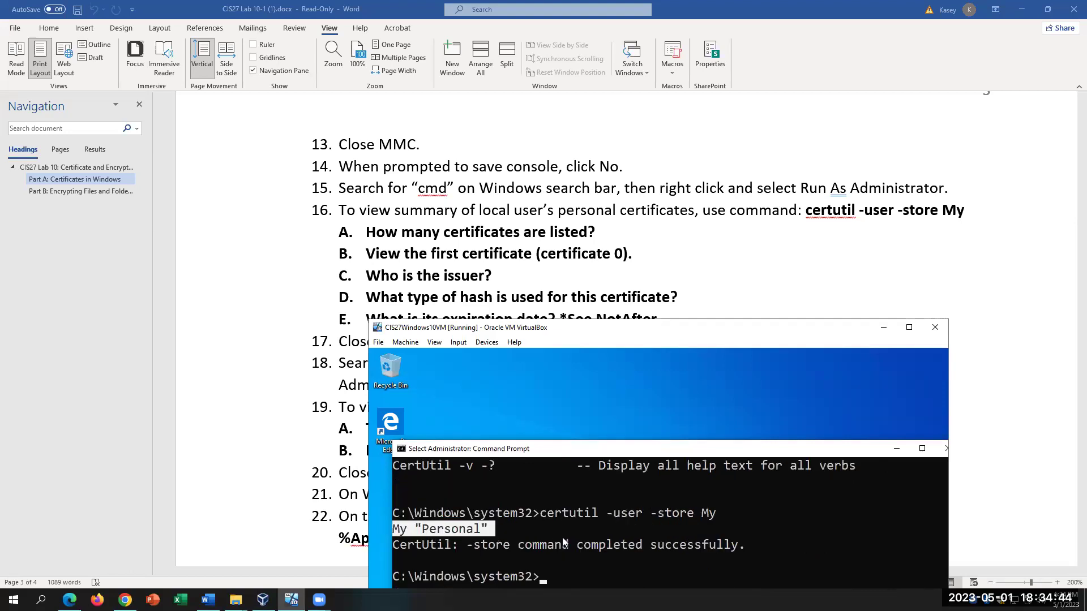
pyautogui.scroll(3, 565, 536)
pyautogui.scroll(2, 566, 537)
pyautogui.scroll(-4, 566, 539)
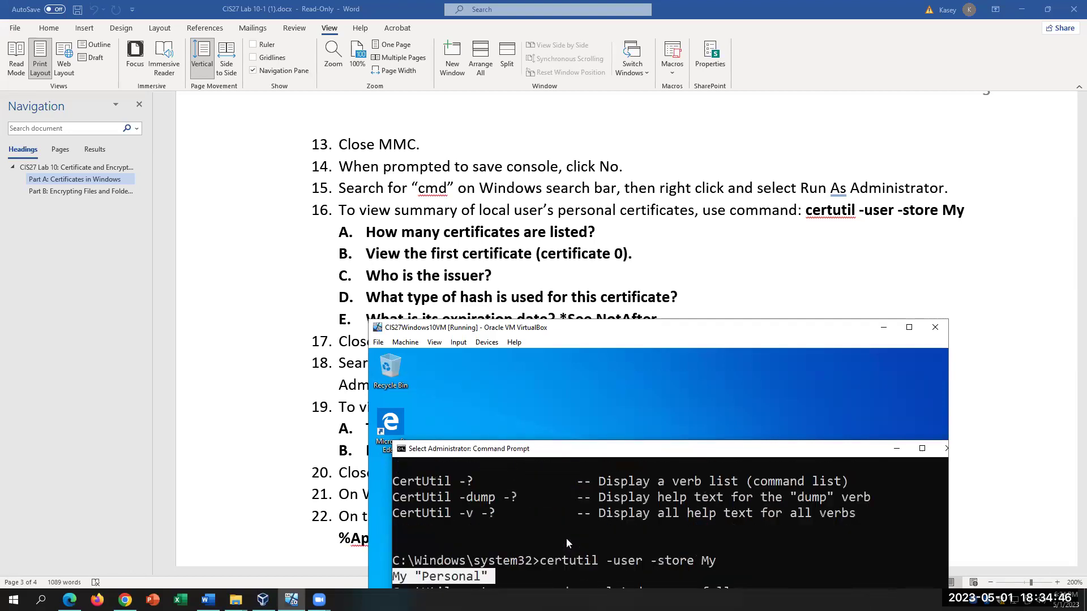
# Step: Run certutil -? in Command Prompt to display the list of certutil verbs
pyautogui.write('c')
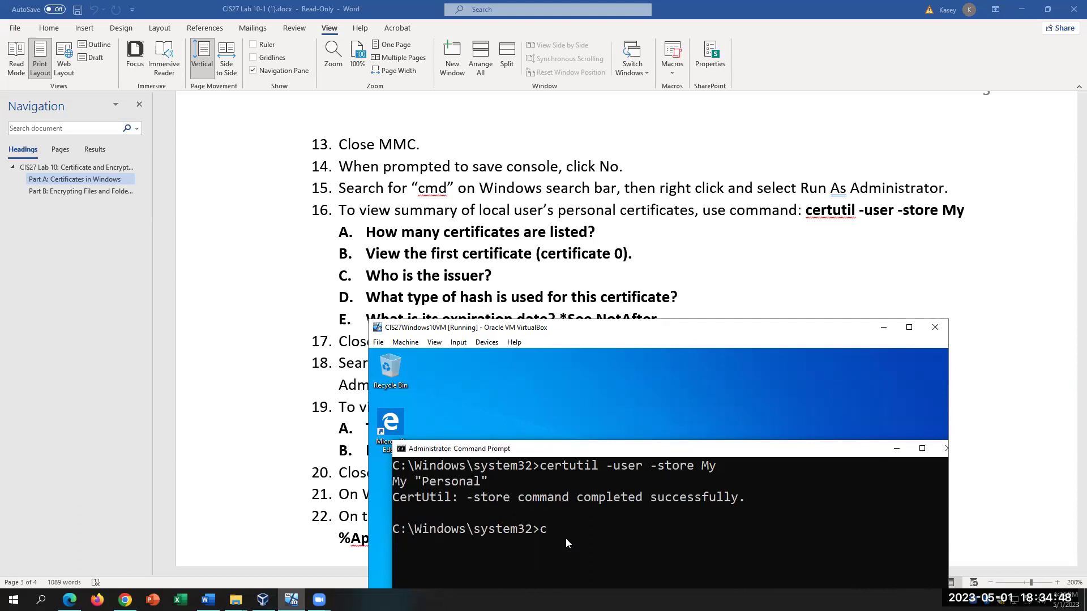
pyautogui.write('ctil -?')
pyautogui.press('Return')
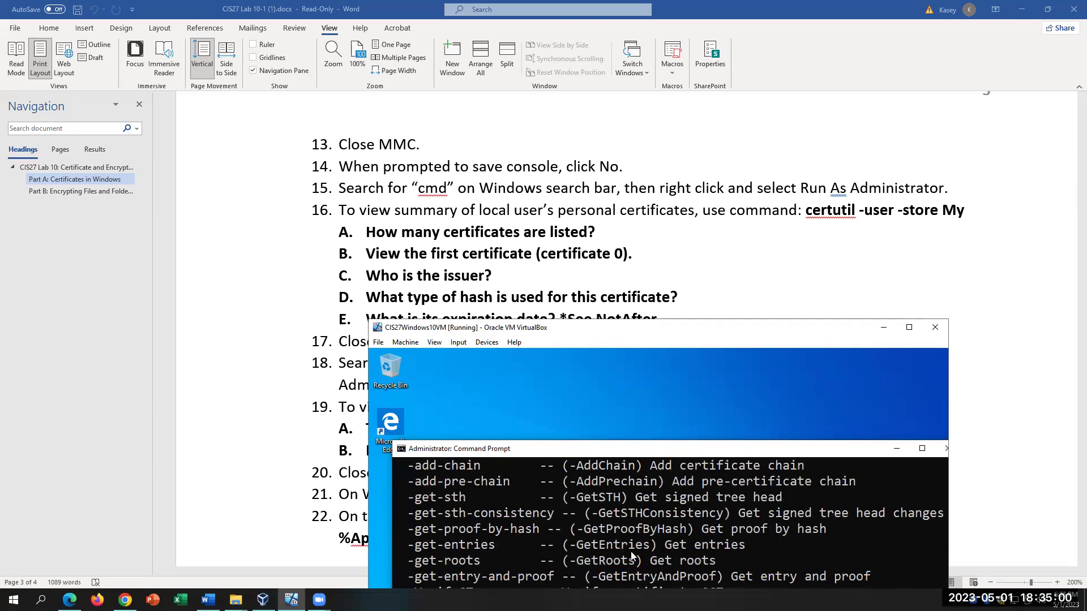
# Step: Look through the certutil verb list for the -store verb and highlight its description
pyautogui.scroll(4, 631, 555)
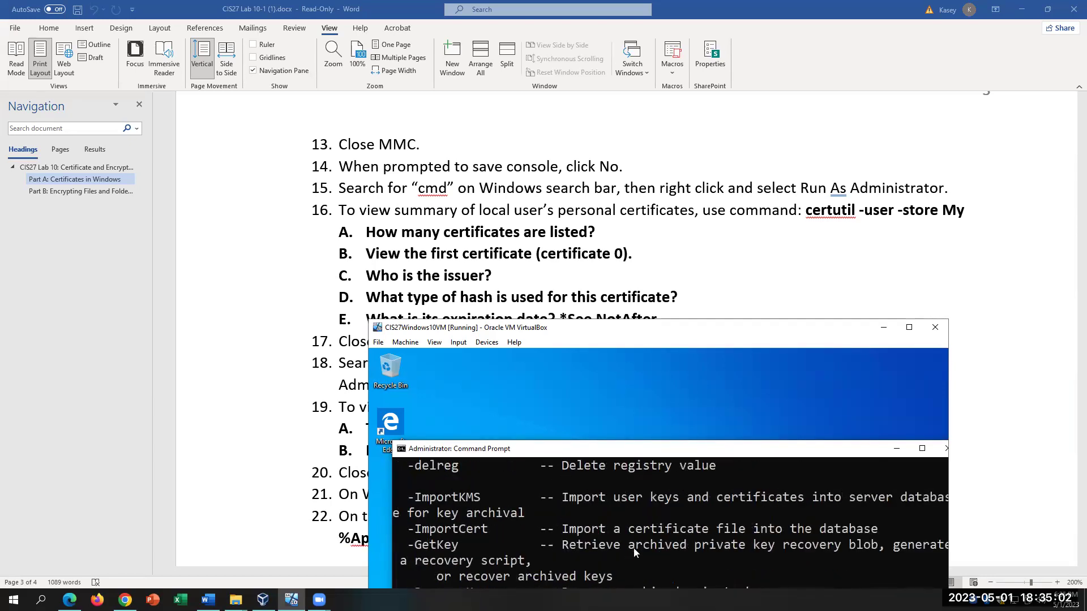
pyautogui.scroll(2, 636, 545)
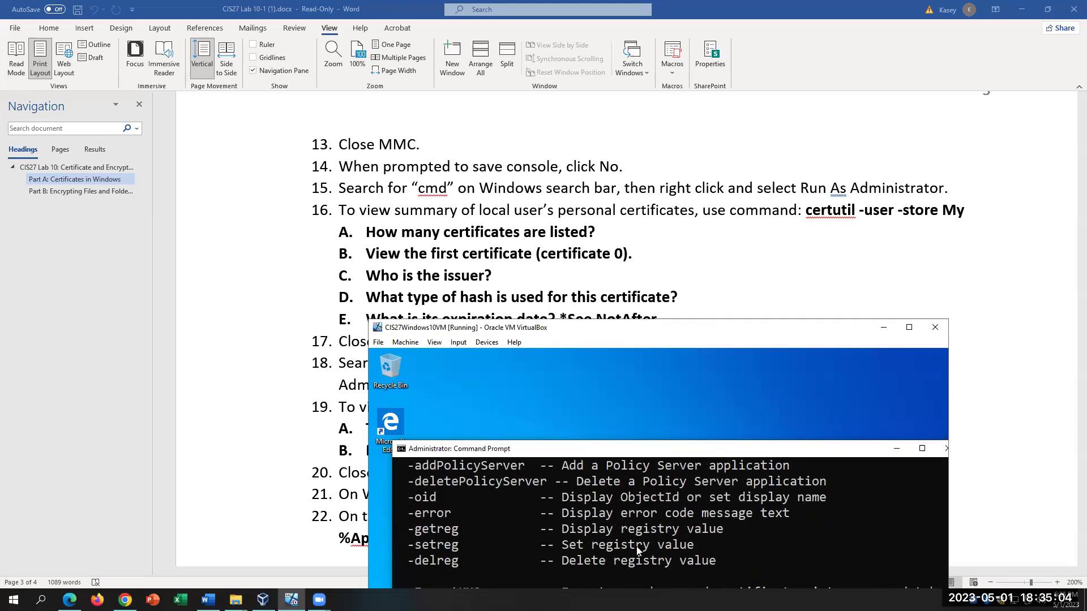
pyautogui.scroll(1, 636, 549)
pyautogui.scroll(1, 636, 546)
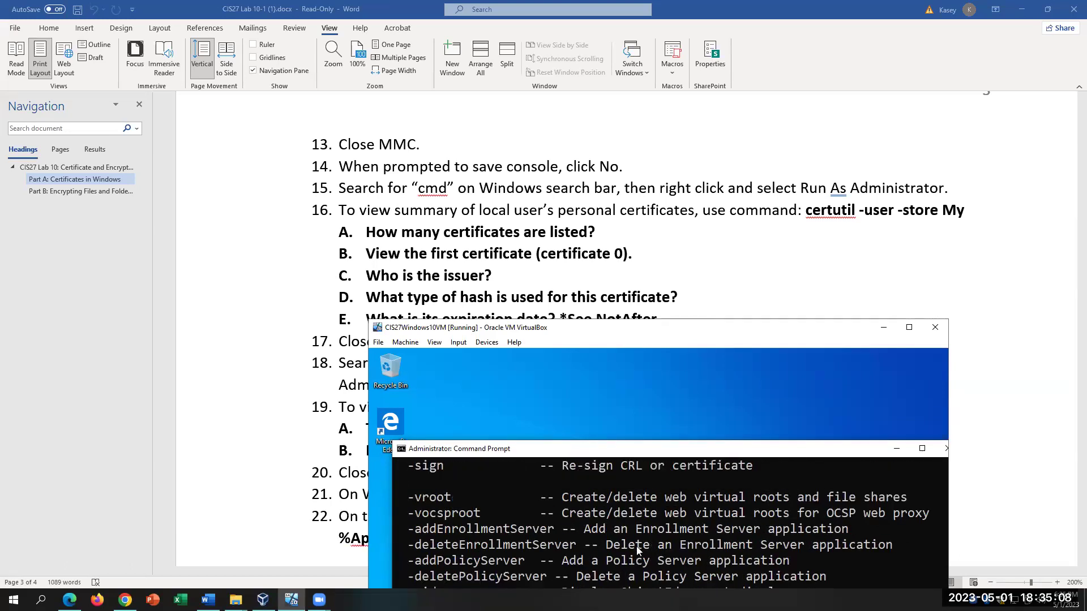
pyautogui.scroll(2, 636, 549)
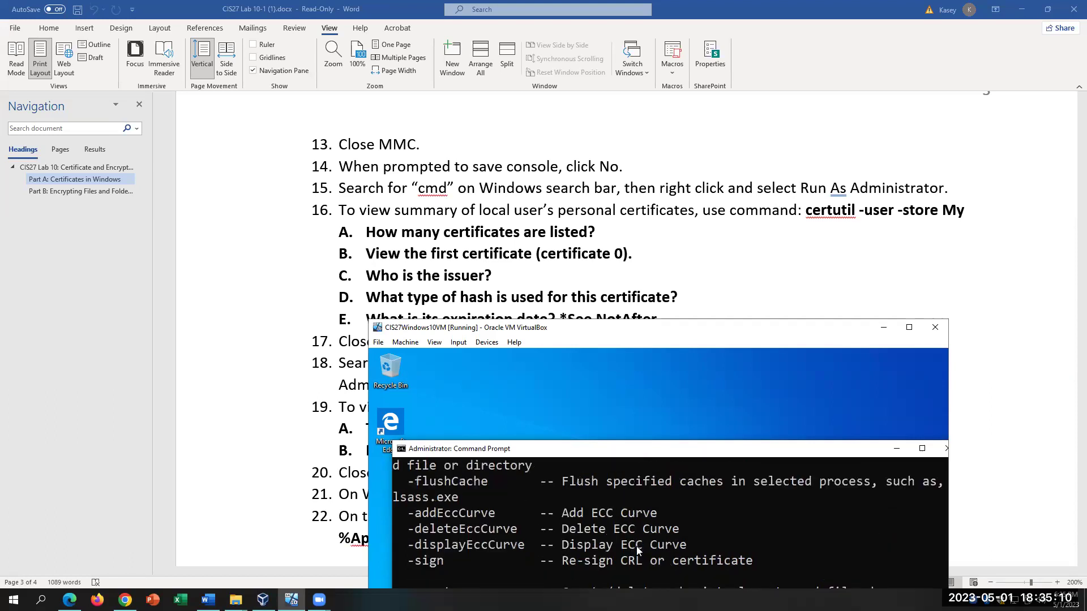
pyautogui.scroll(4, 636, 546)
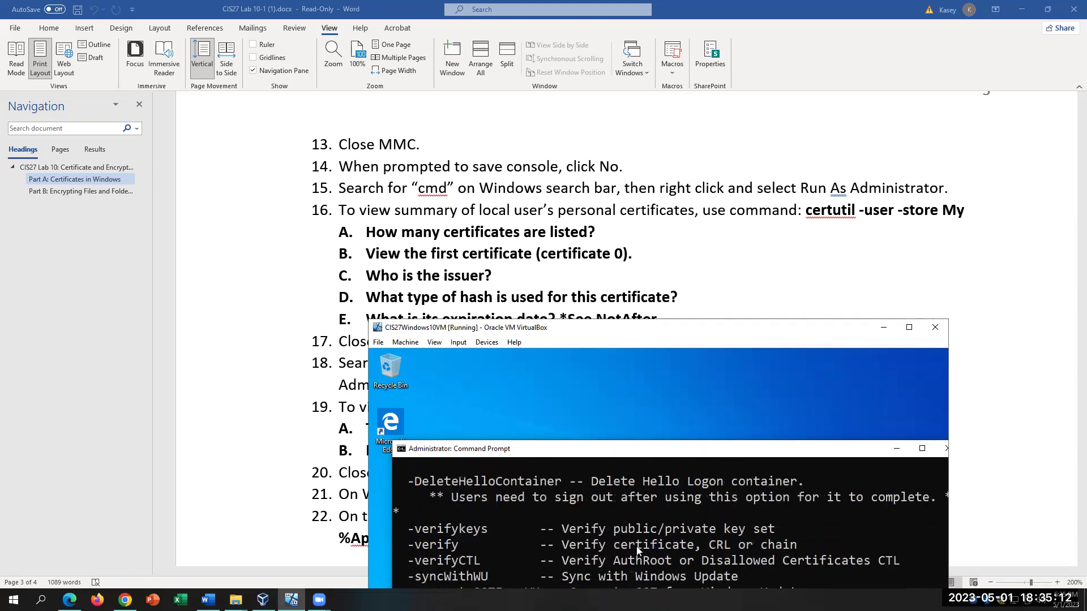
pyautogui.scroll(1, 637, 548)
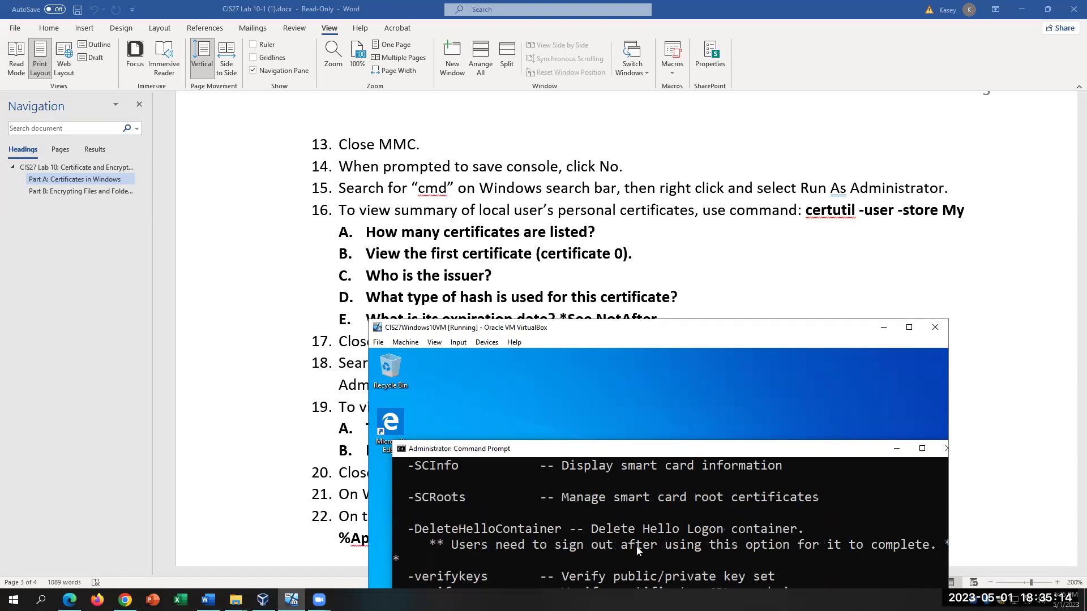
pyautogui.scroll(1, 637, 549)
pyautogui.scroll(5, 636, 545)
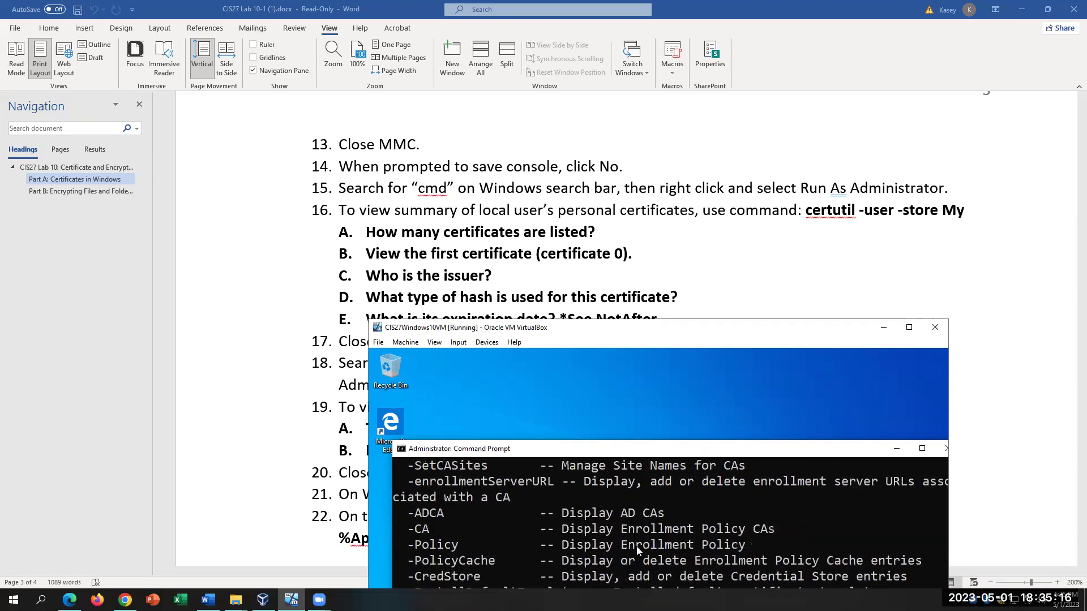
pyautogui.scroll(3, 636, 546)
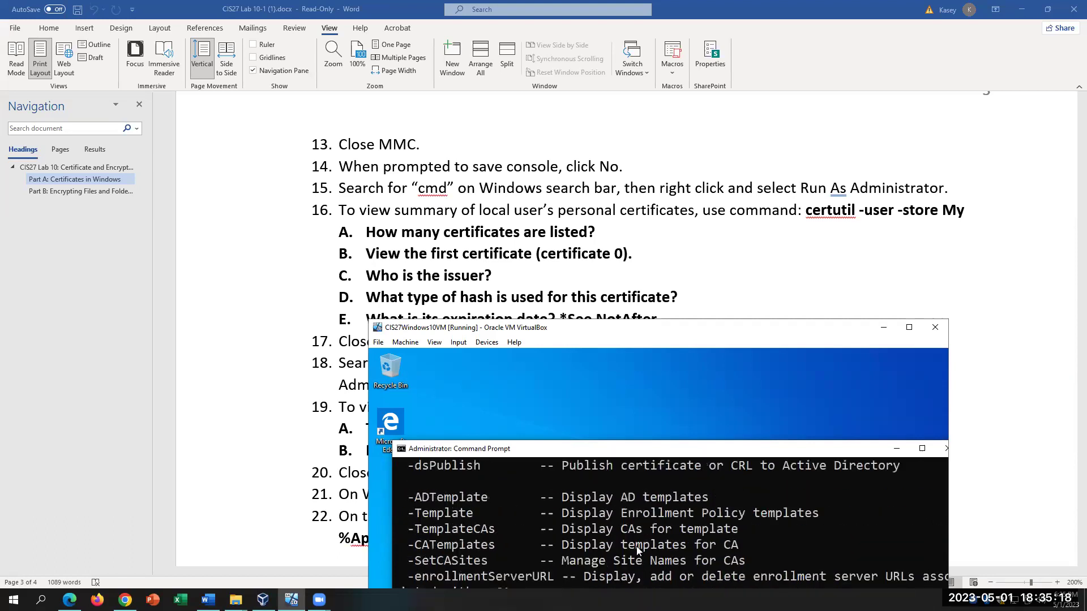
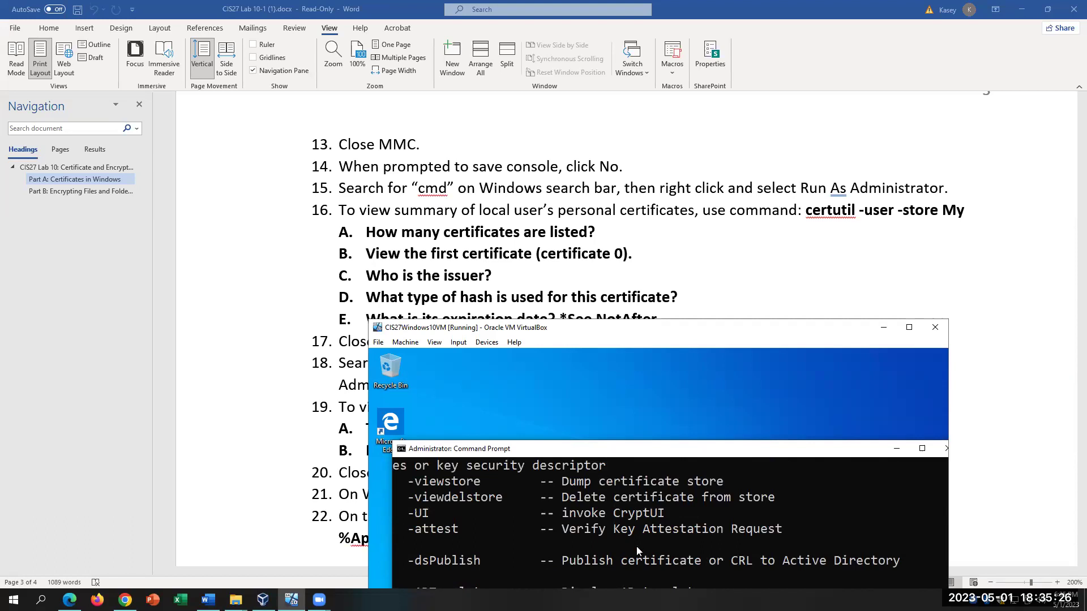
pyautogui.scroll(1, 637, 549)
pyautogui.scroll(2, 637, 549)
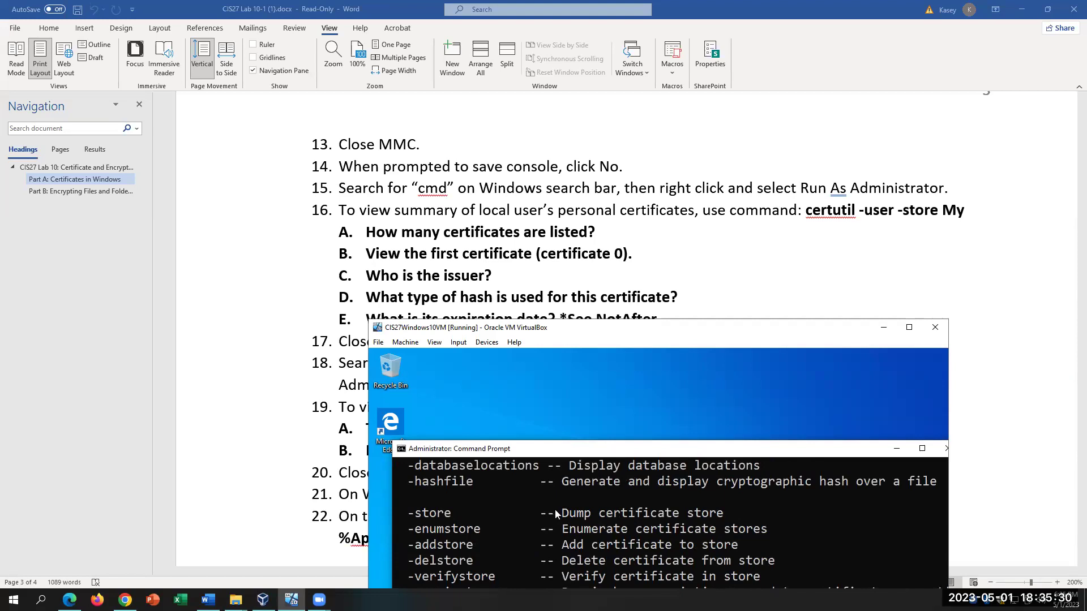
pyautogui.moveTo(555, 512); pyautogui.dragTo(753, 518)
# Step: Look through the certutil verb list from -store up to its beginning, including -view, and return to the latest prompt
pyautogui.scroll(1, 555, 536)
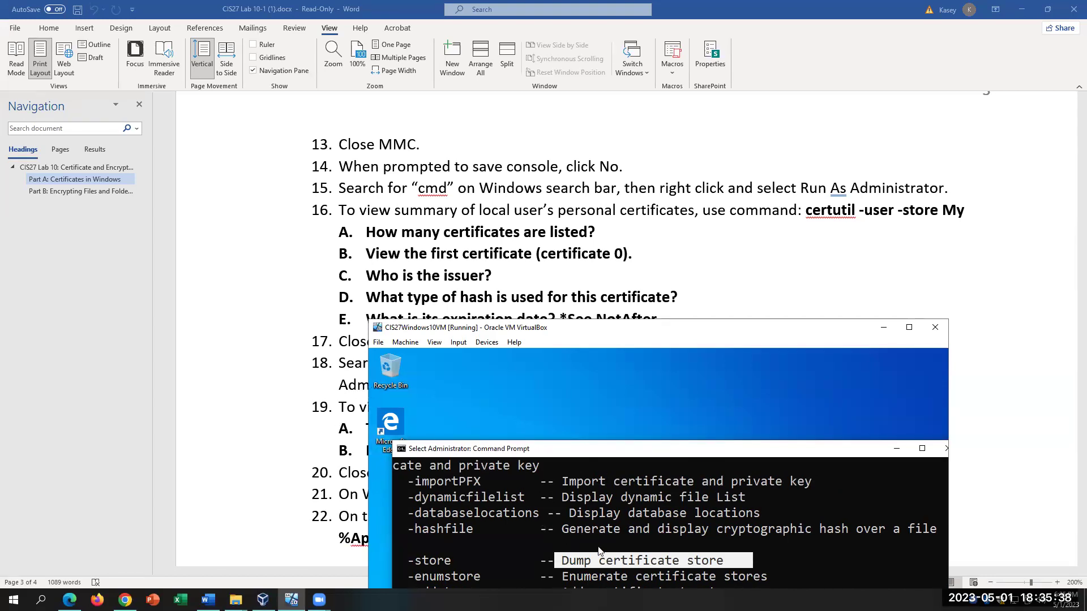
pyautogui.scroll(2, 599, 550)
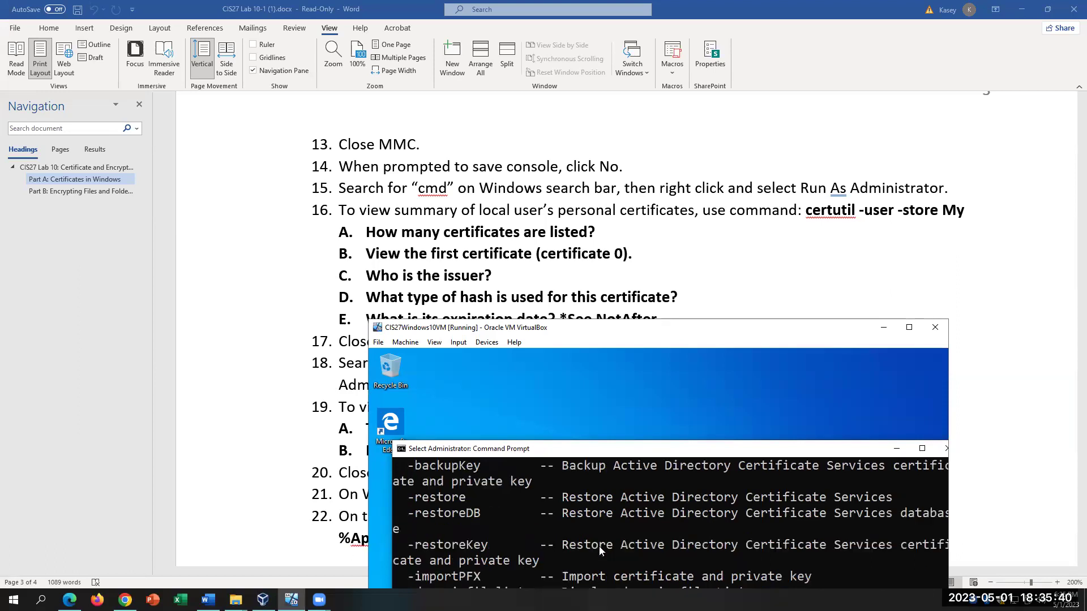
pyautogui.scroll(2, 599, 549)
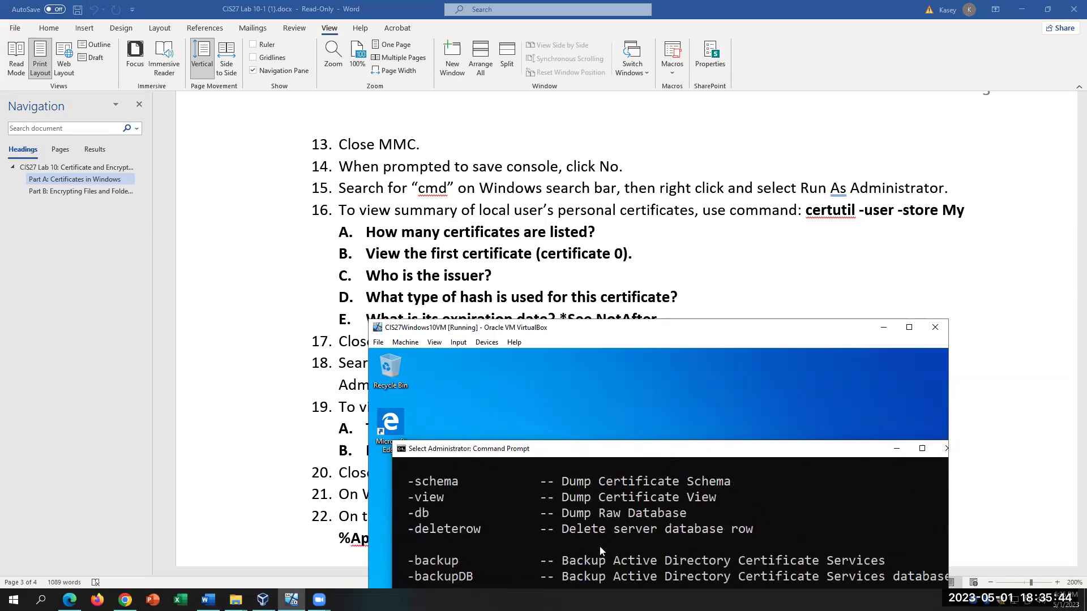
pyautogui.scroll(-2, 599, 545)
pyautogui.scroll(3, 600, 545)
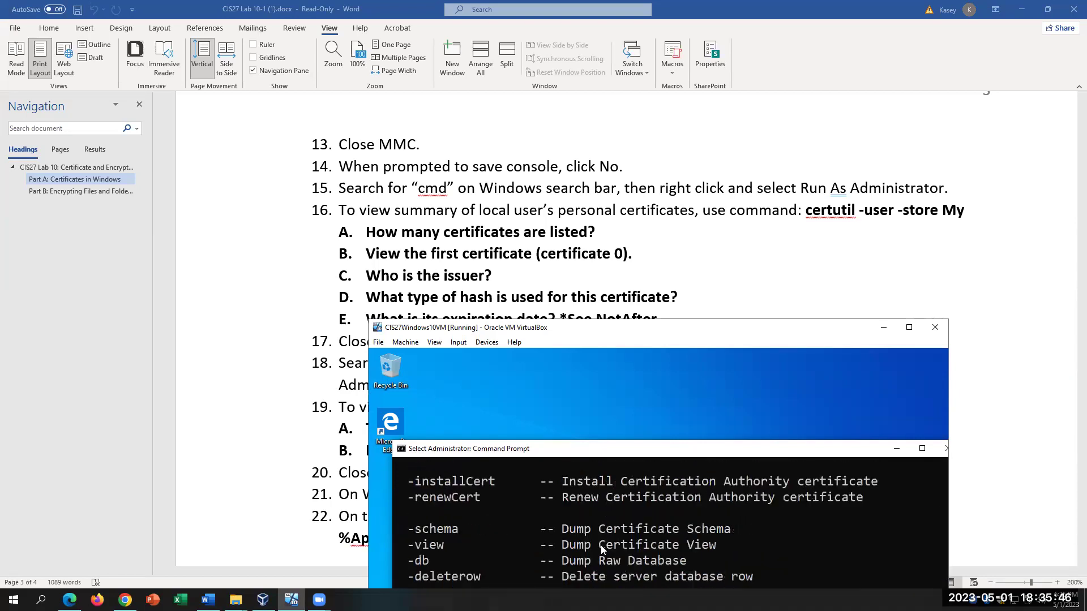
pyautogui.scroll(1, 601, 547)
pyautogui.scroll(4, 601, 547)
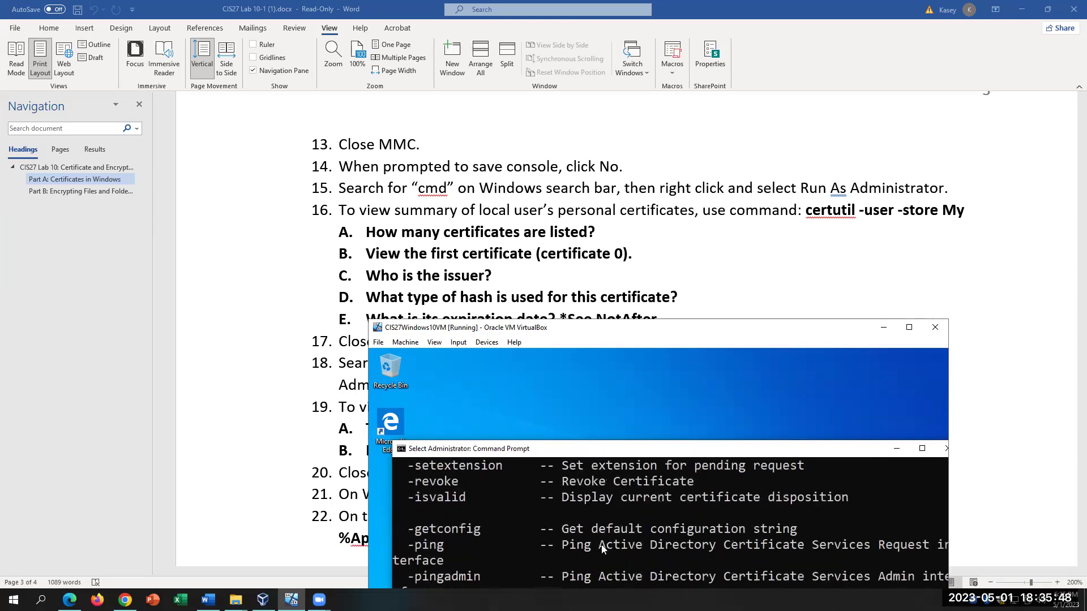
pyautogui.scroll(5, 601, 545)
pyautogui.scroll(1, 602, 543)
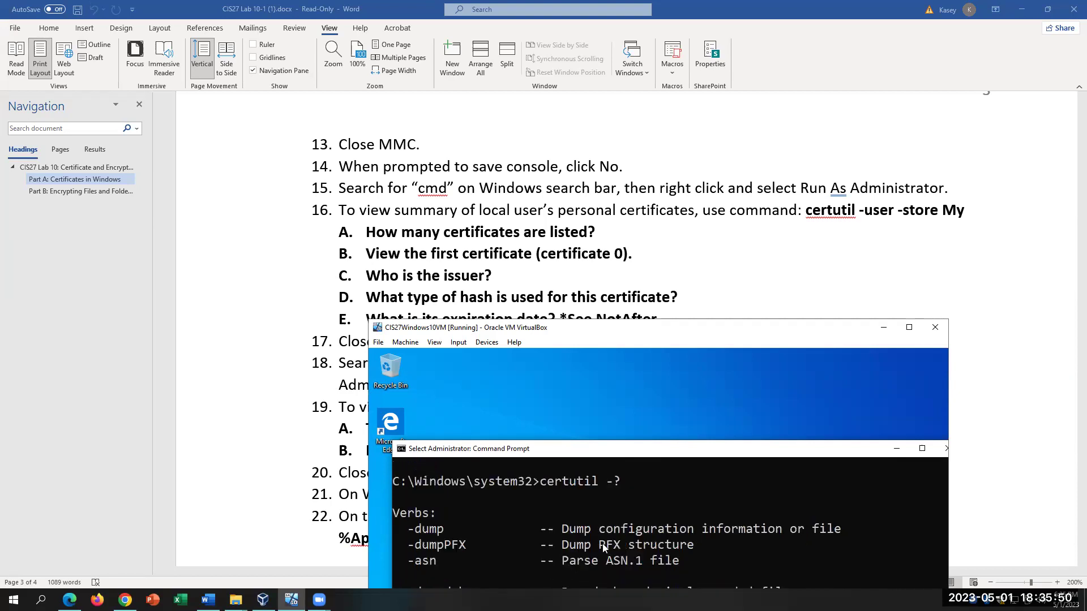
pyautogui.scroll(-1, 610, 543)
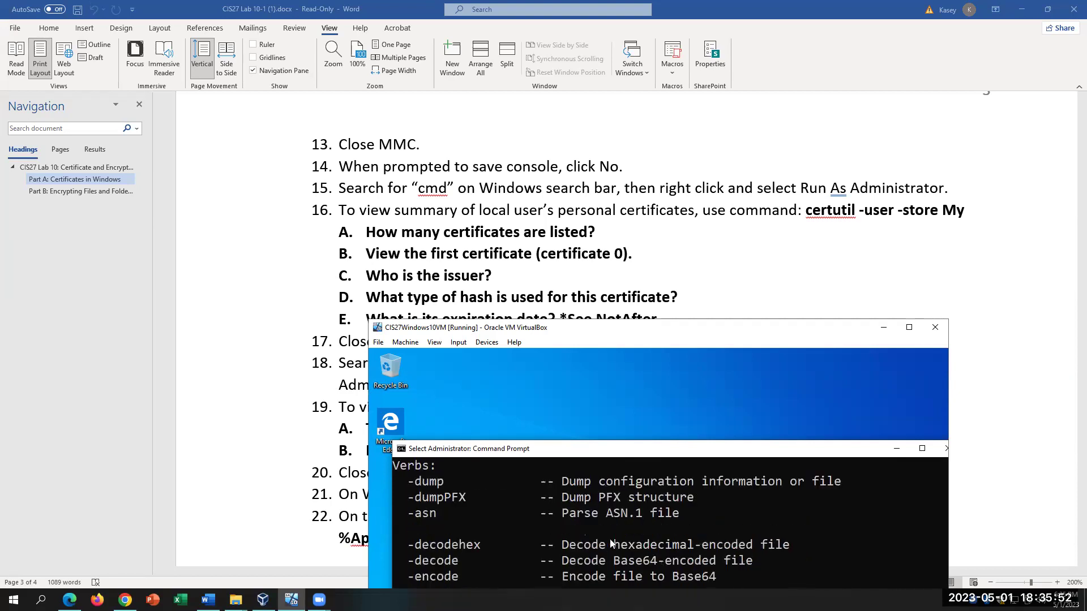
pyautogui.scroll(-1, 611, 543)
pyautogui.scroll(-1, 610, 544)
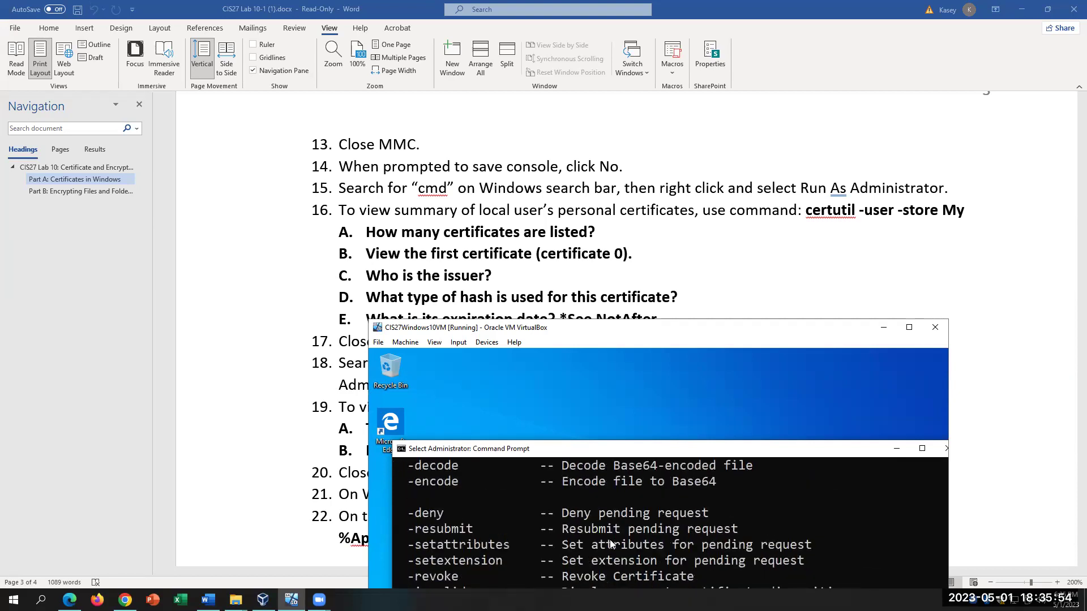
pyautogui.scroll(-4, 610, 544)
pyautogui.scroll(-15, 610, 544)
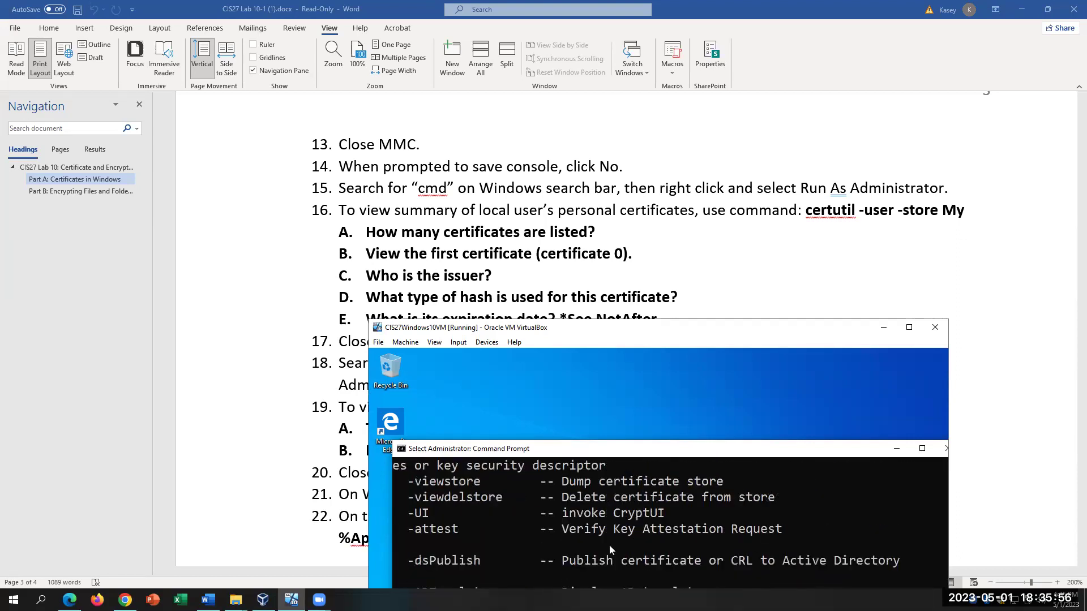
pyautogui.scroll(-15, 609, 552)
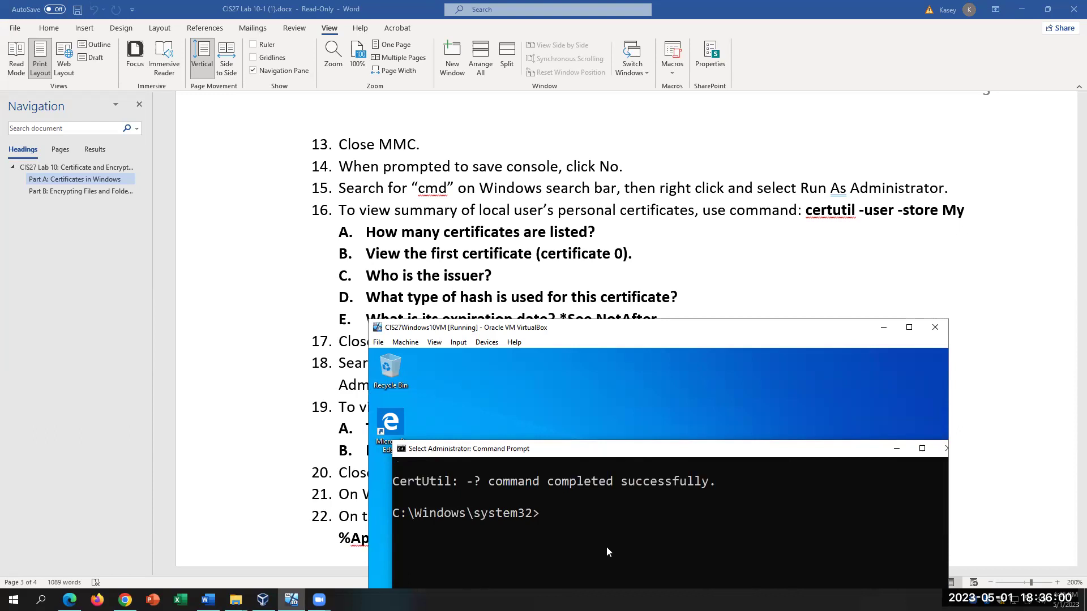
# Step: Try to run certutil -user -view in Command Prompt
pyautogui.write('certutil -?')
pyautogui.press('BackSpace')
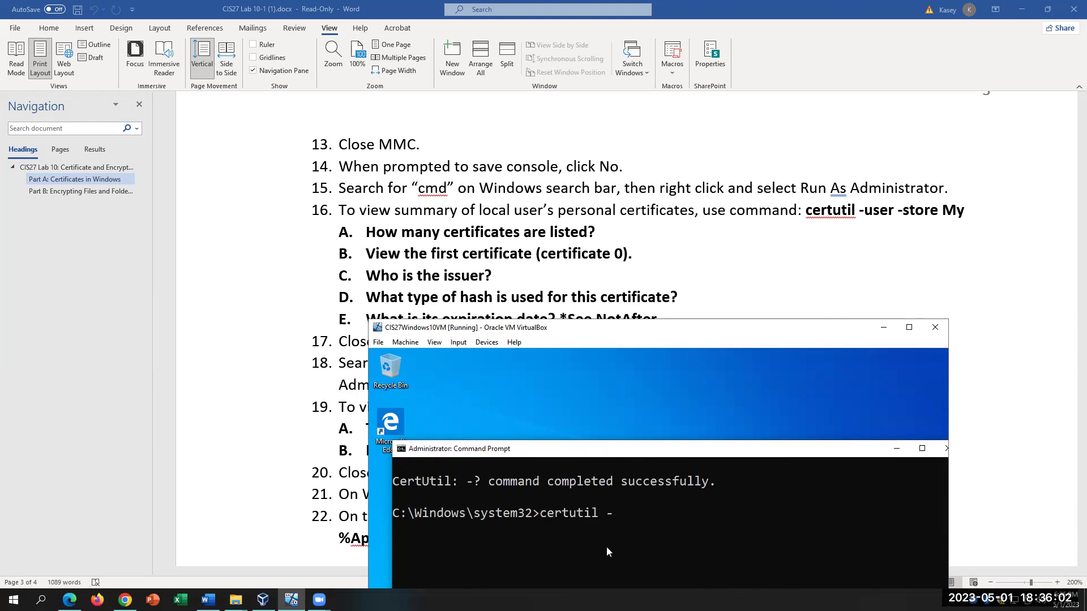
pyautogui.write('user -view')
pyautogui.press('Return')
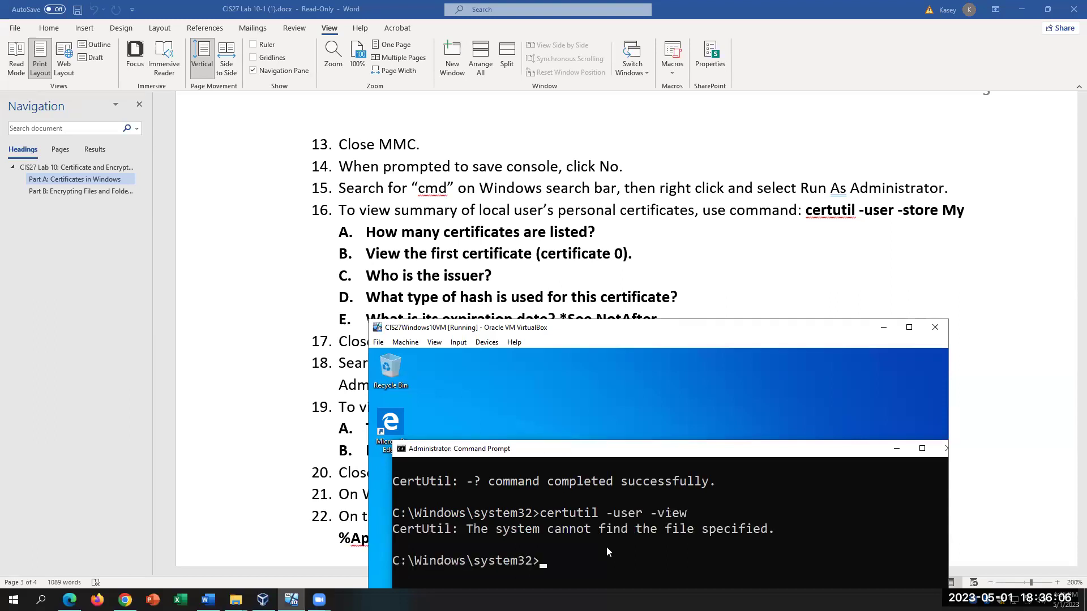
# Step: Try certutil with only the -view verb, omitting the -user option
pyautogui.press('Up')
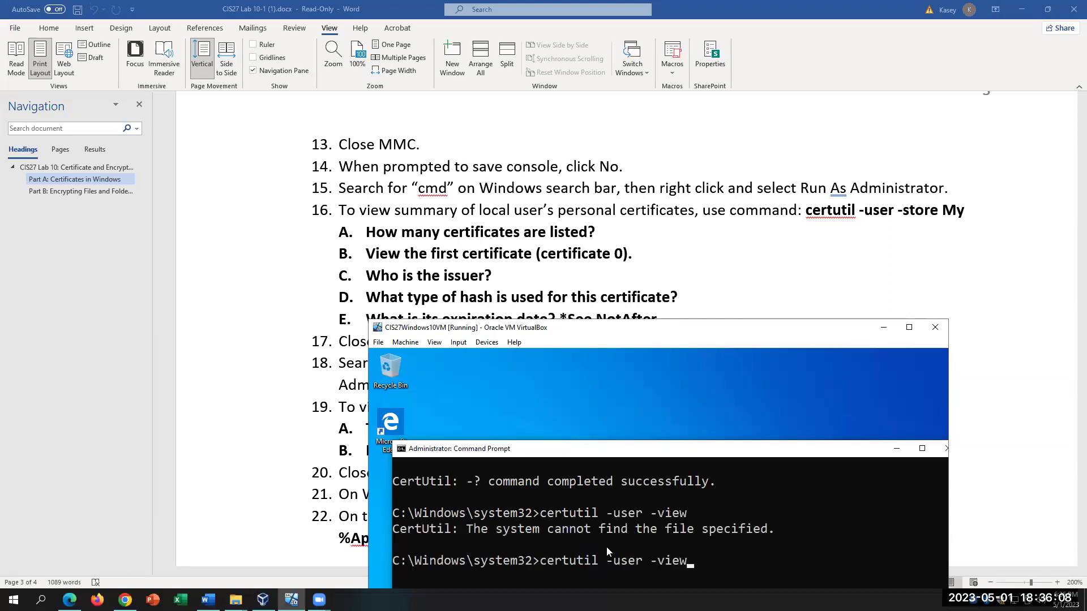
pyautogui.press('BackSpace')
pyautogui.press('BackSpace')
pyautogui.press('BackSpace')
pyautogui.press('BackSpace')
pyautogui.press('BackSpace')
pyautogui.press('BackSpace')
pyautogui.press('BackSpace')
pyautogui.write('view')
pyautogui.press('Return')
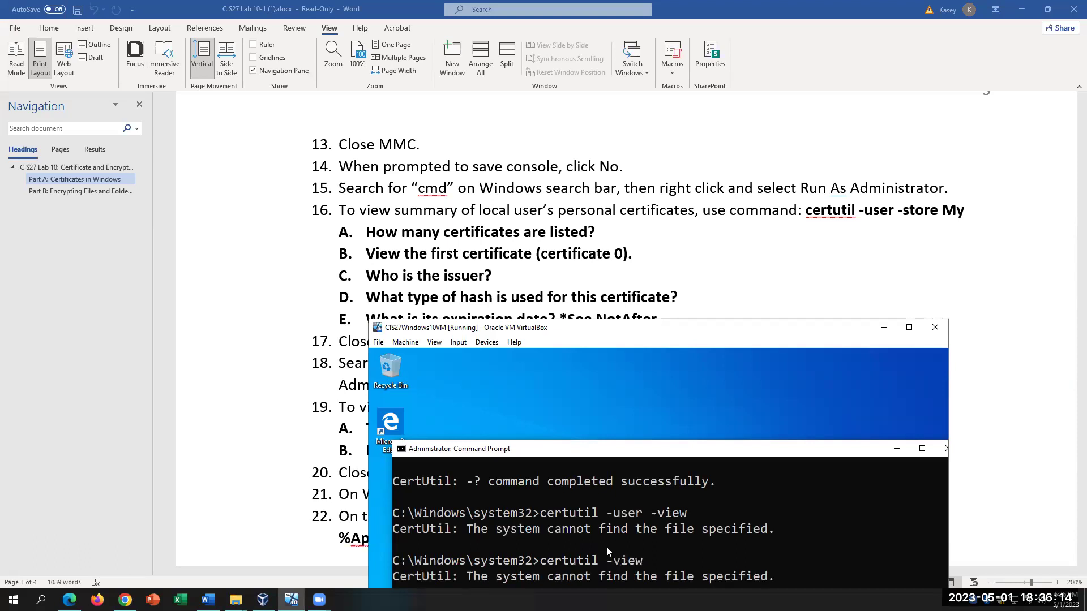
pyautogui.scroll(-1, 609, 559)
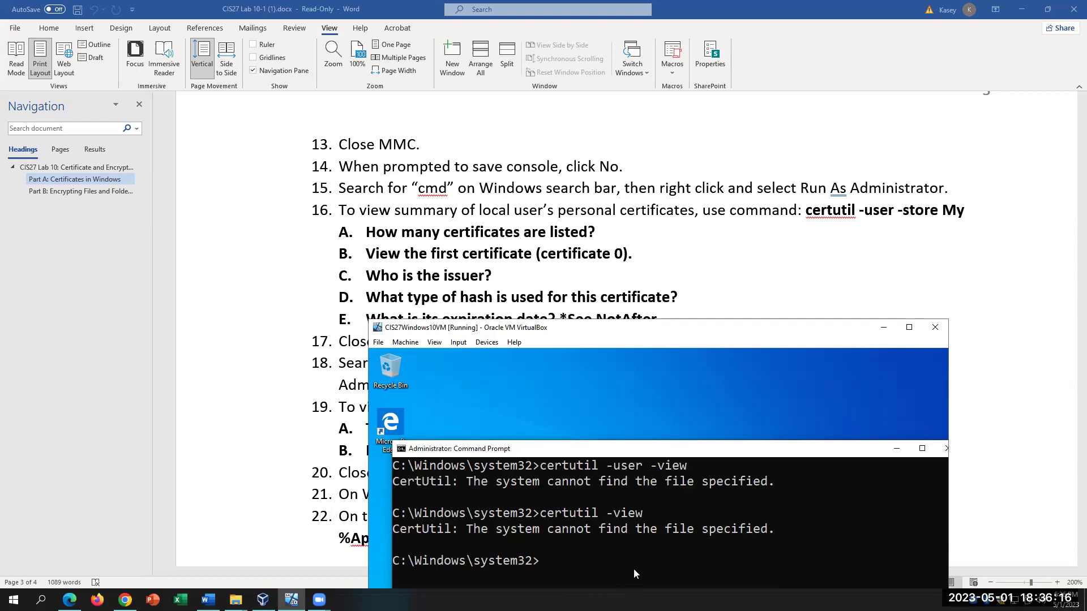
# Step: Examine the certutil verb list again up to the -store and -enumstore entries, and return to the latest prompt
pyautogui.scroll(2, 634, 568)
pyautogui.scroll(1, 634, 573)
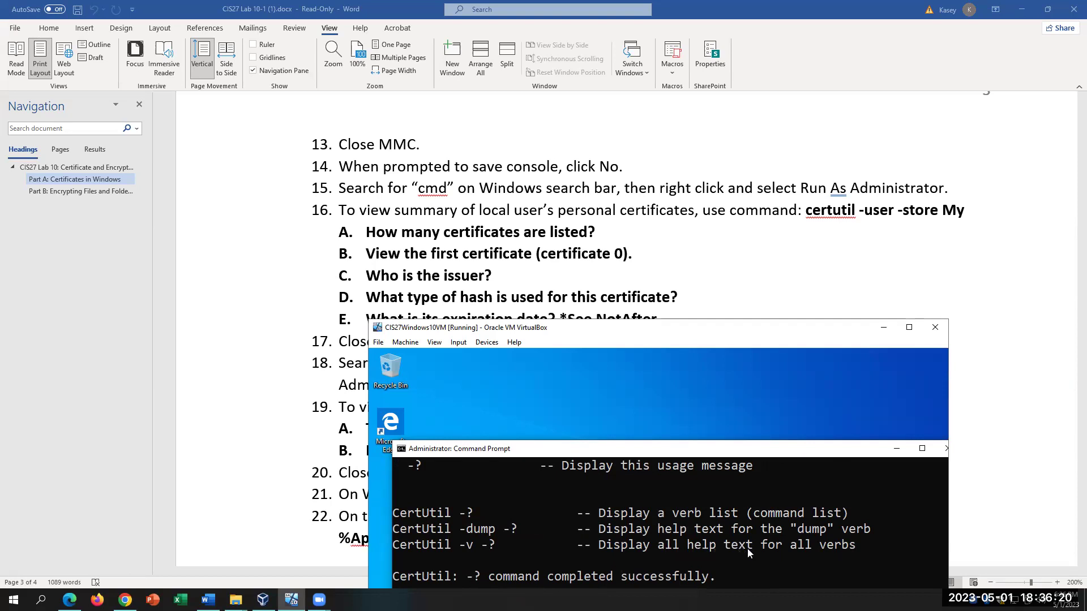
pyautogui.scroll(3, 756, 550)
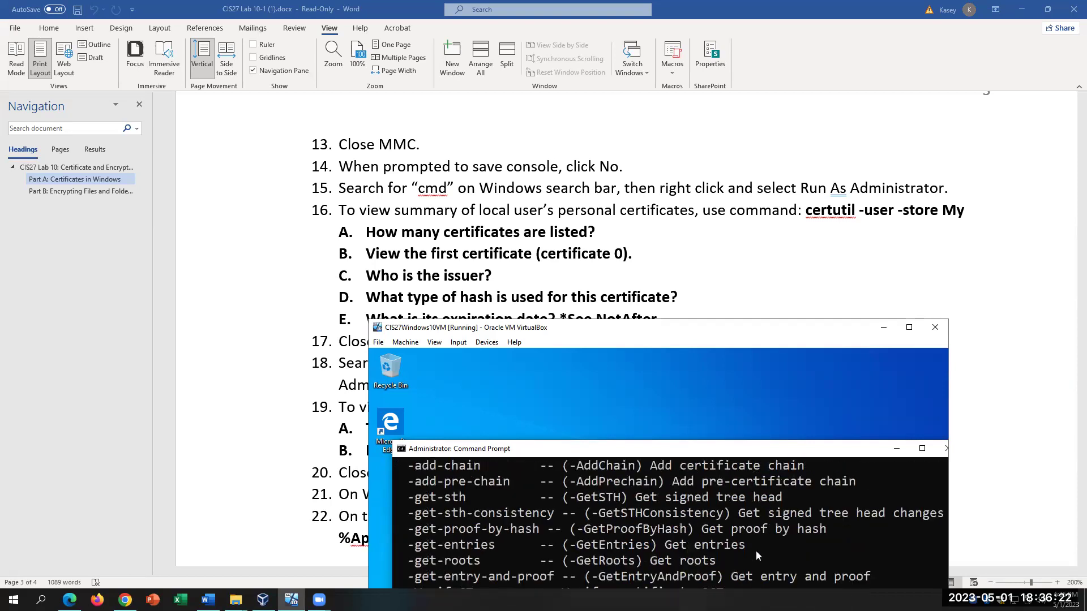
pyautogui.scroll(1, 756, 555)
pyautogui.scroll(1, 756, 556)
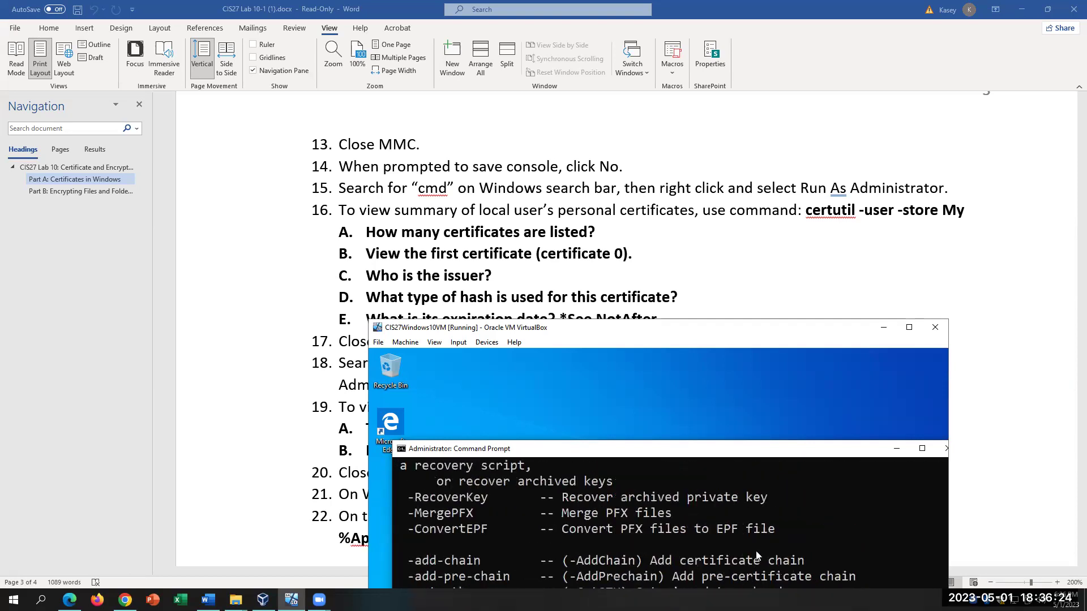
pyautogui.scroll(3, 756, 553)
pyautogui.scroll(2, 757, 556)
pyautogui.scroll(1, 757, 556)
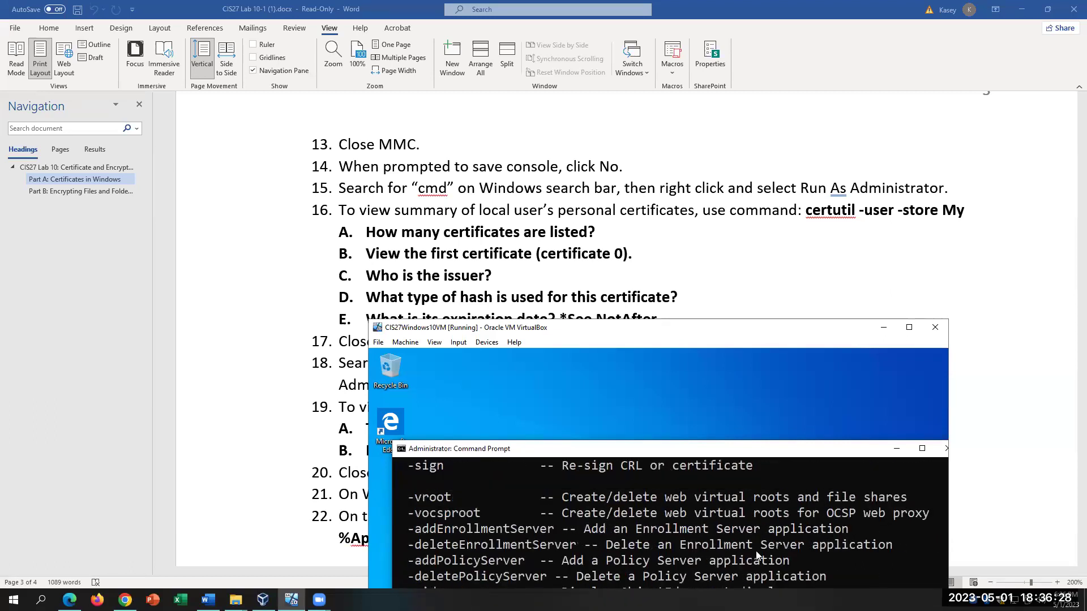
pyautogui.scroll(2, 757, 555)
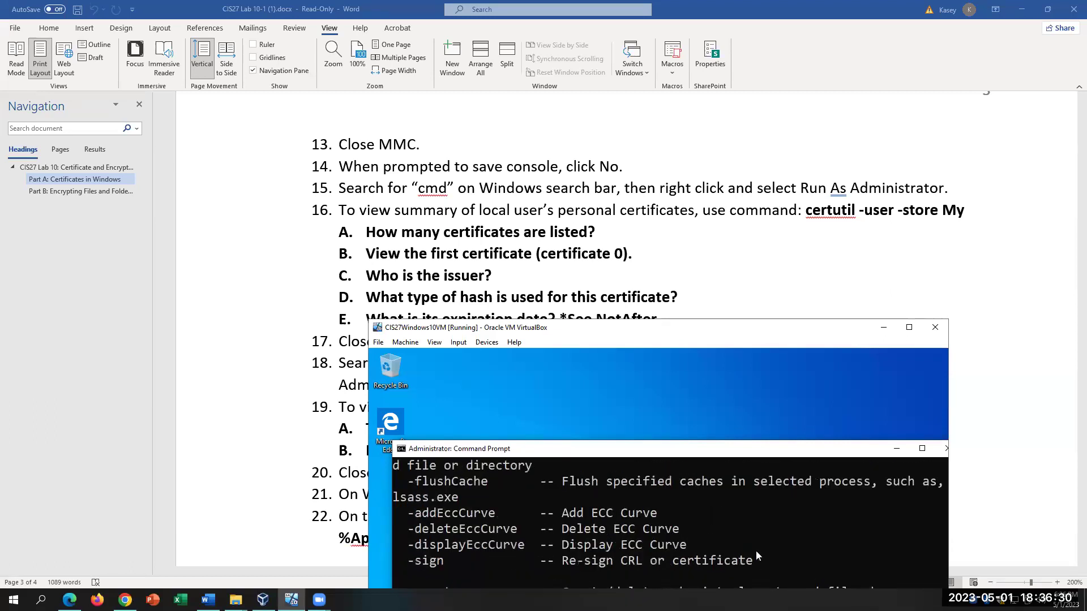
pyautogui.scroll(3, 756, 551)
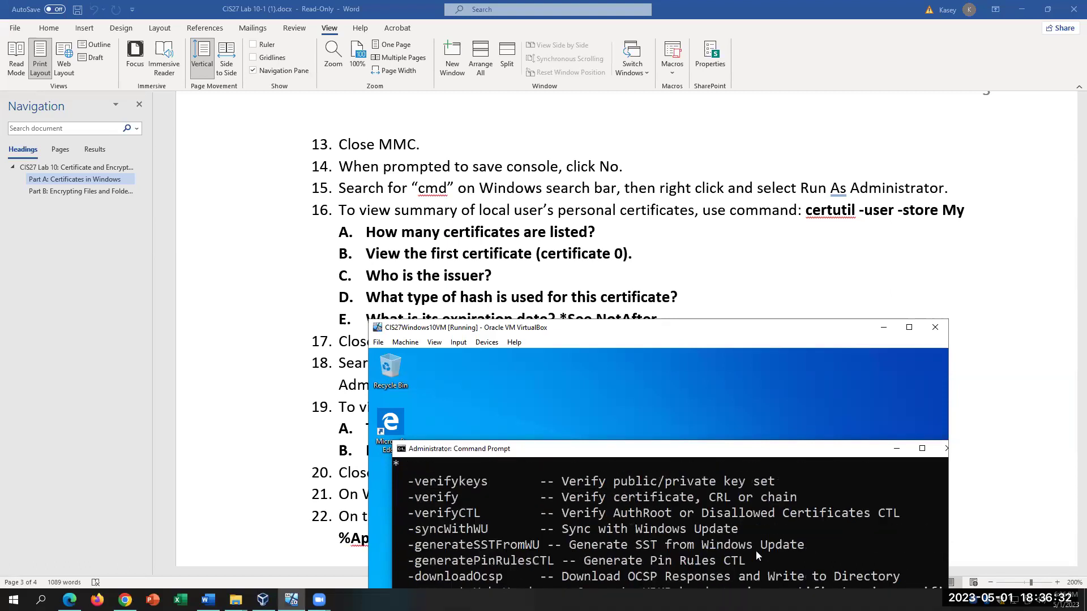
pyautogui.scroll(1, 756, 555)
pyautogui.scroll(6, 756, 555)
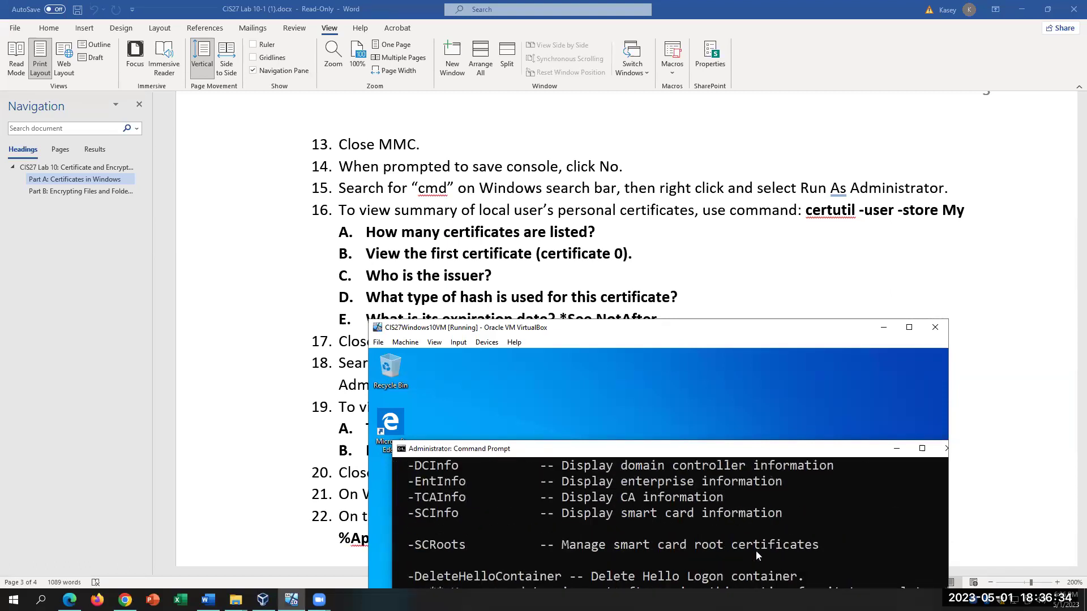
pyautogui.scroll(1, 756, 555)
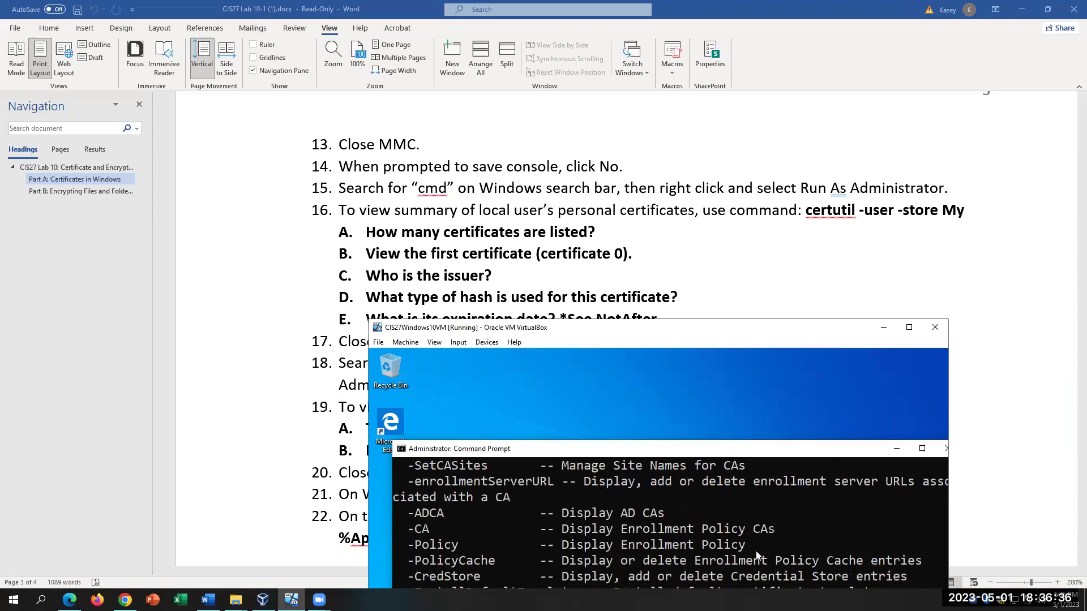
pyautogui.scroll(4, 756, 555)
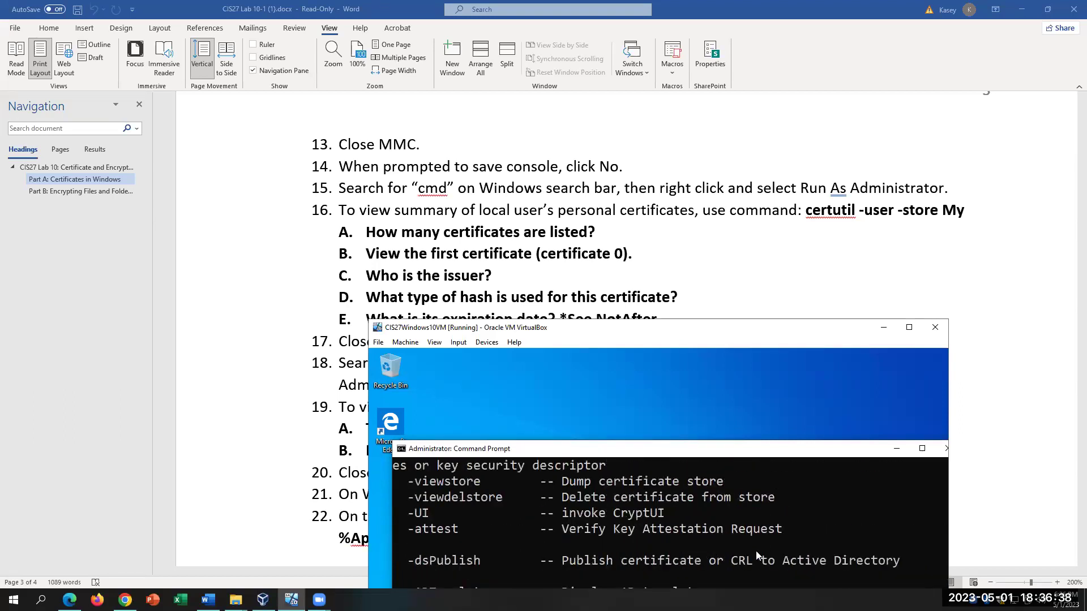
pyautogui.scroll(4, 756, 551)
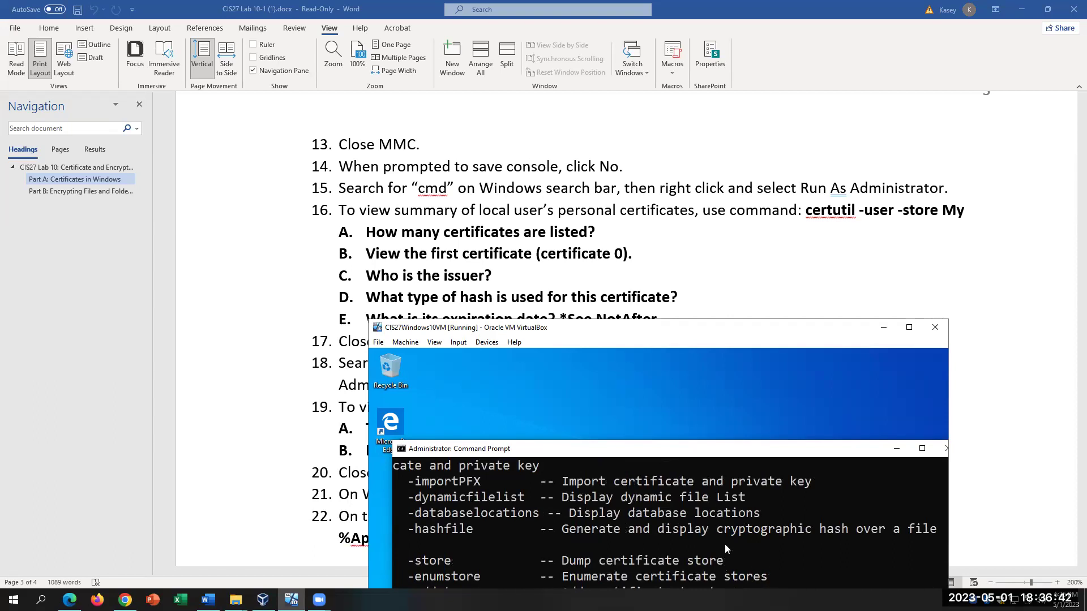
pyautogui.scroll(-1, 728, 544)
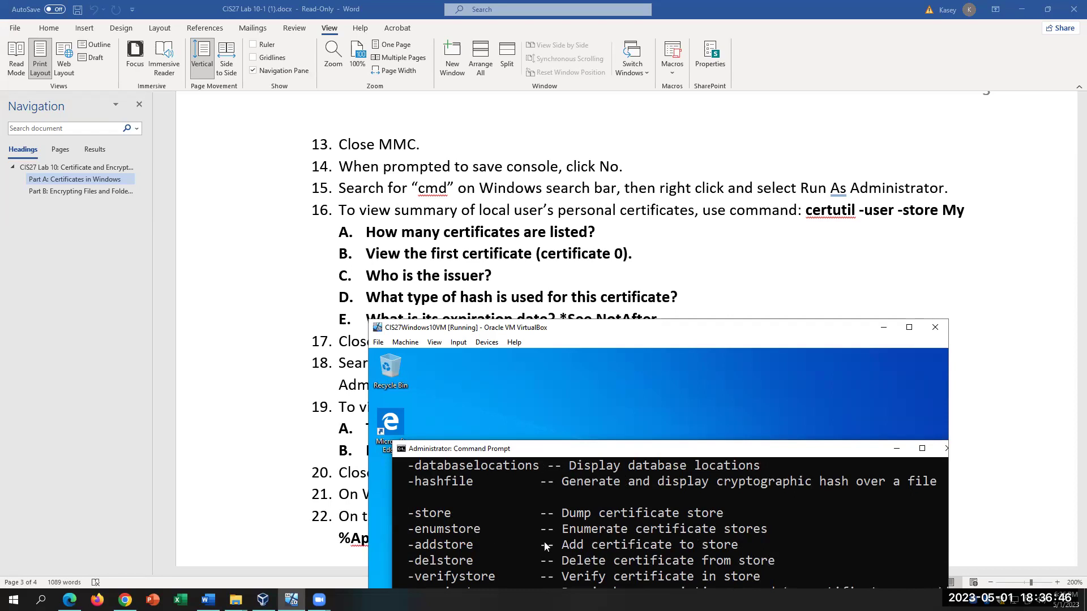
pyautogui.scroll(-9, 644, 537)
pyautogui.scroll(4, 649, 542)
pyautogui.scroll(-15, 649, 537)
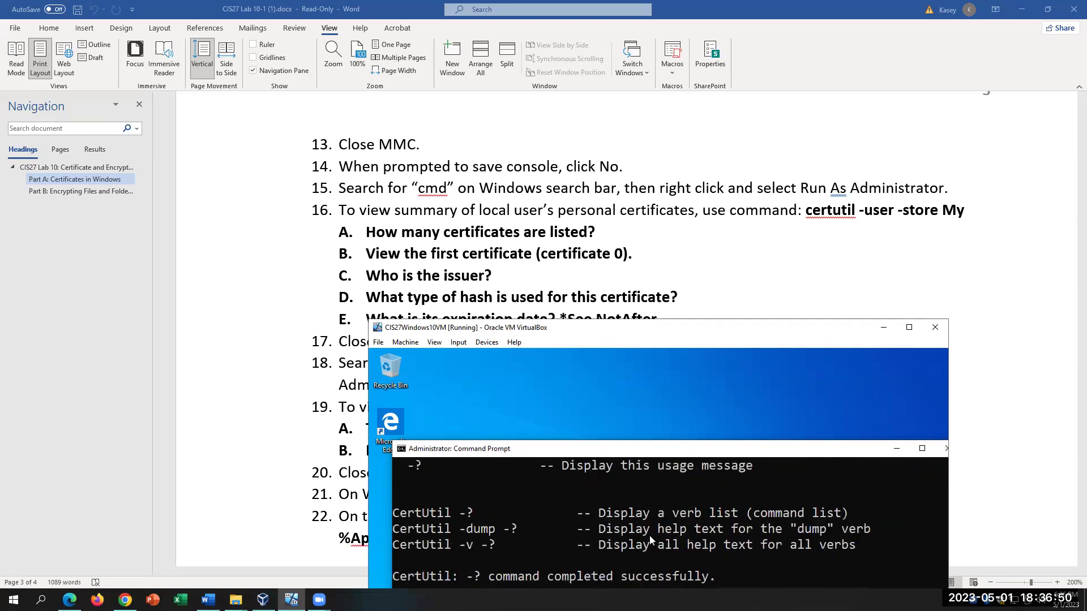
pyautogui.scroll(-4, 651, 537)
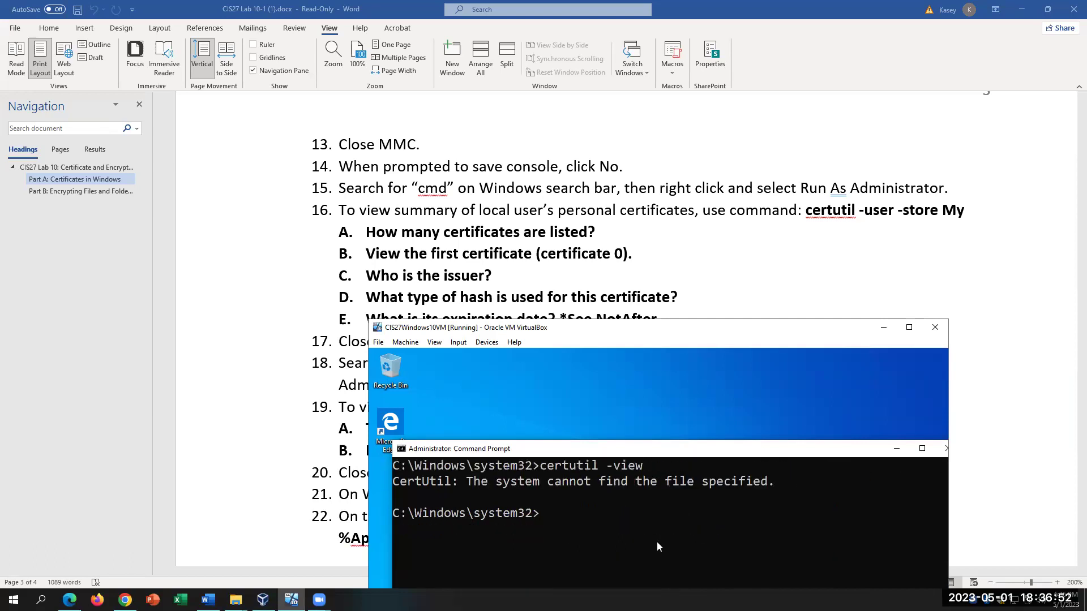
# Step: Run certutil -enumstore to enumerate the certificate stores and view the beginning of its output
pyautogui.press('Up')
pyautogui.press('BackSpace')
pyautogui.press('BackSpace')
pyautogui.press('BackSpace')
pyautogui.press('BackSpace')
pyautogui.write('enumstore')
pyautogui.press('Return')
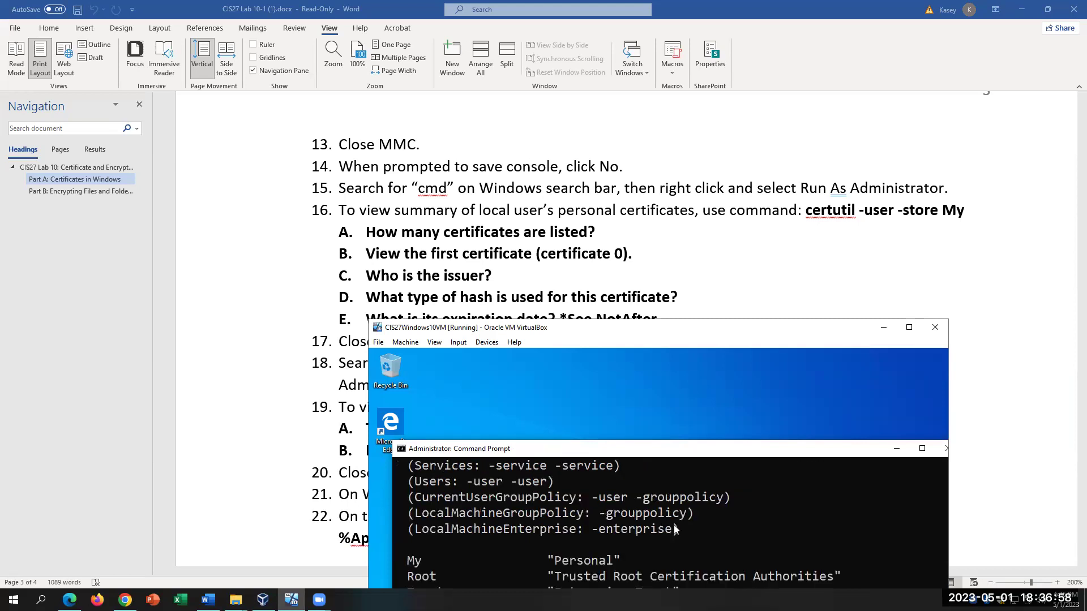
pyautogui.scroll(3, 698, 538)
pyautogui.scroll(-1, 699, 539)
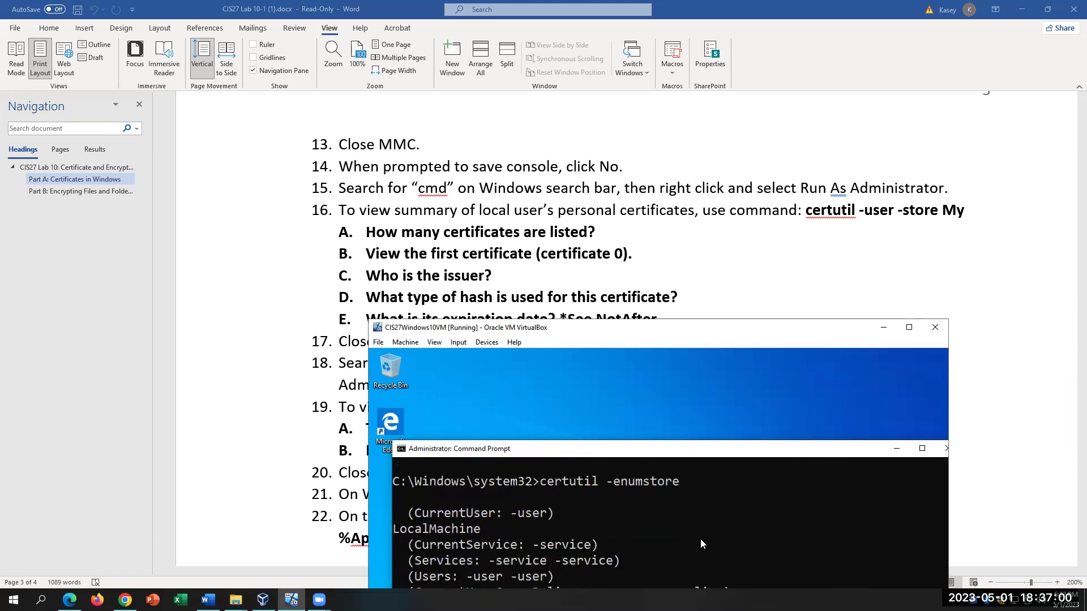
pyautogui.scroll(1, 701, 537)
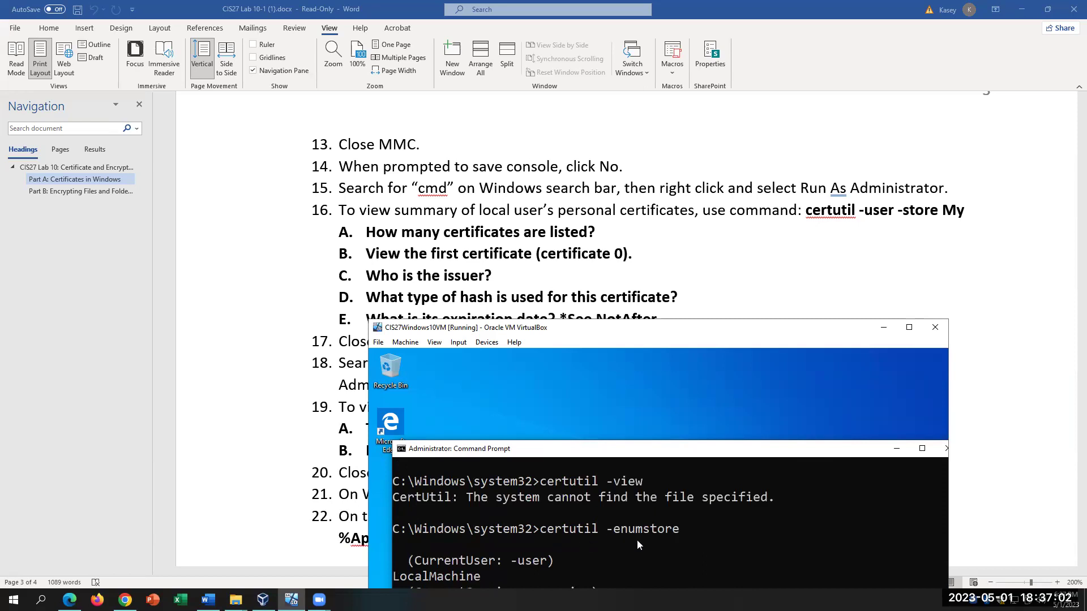
# Step: Switch to the Word lab document and change the command in item 16 to certutil -enumstore
pyautogui.moveTo(965, 211); pyautogui.dragTo(877, 211)
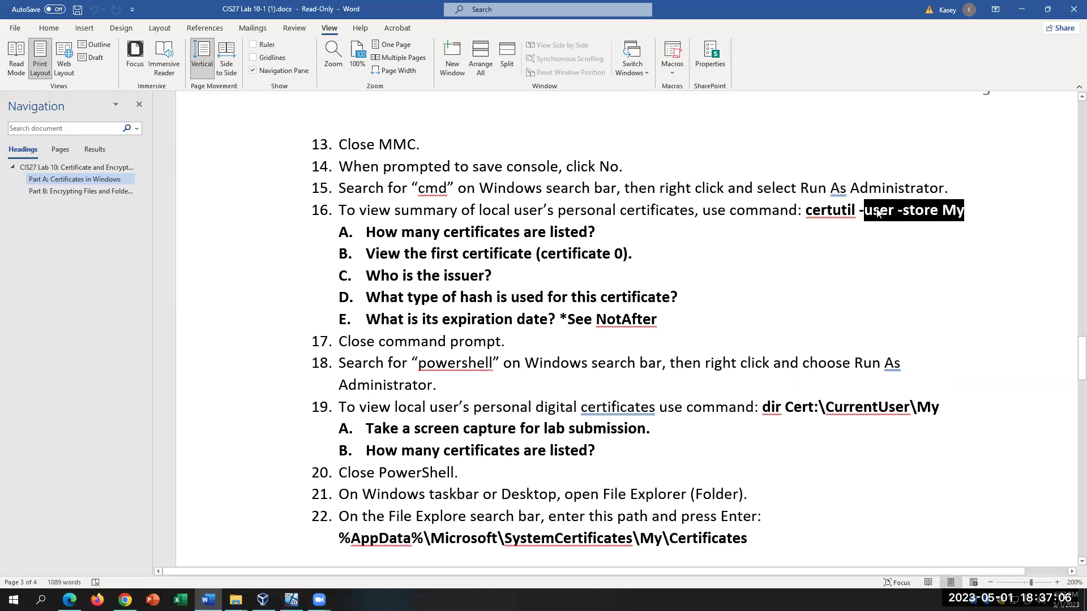
pyautogui.write('-enumstore')
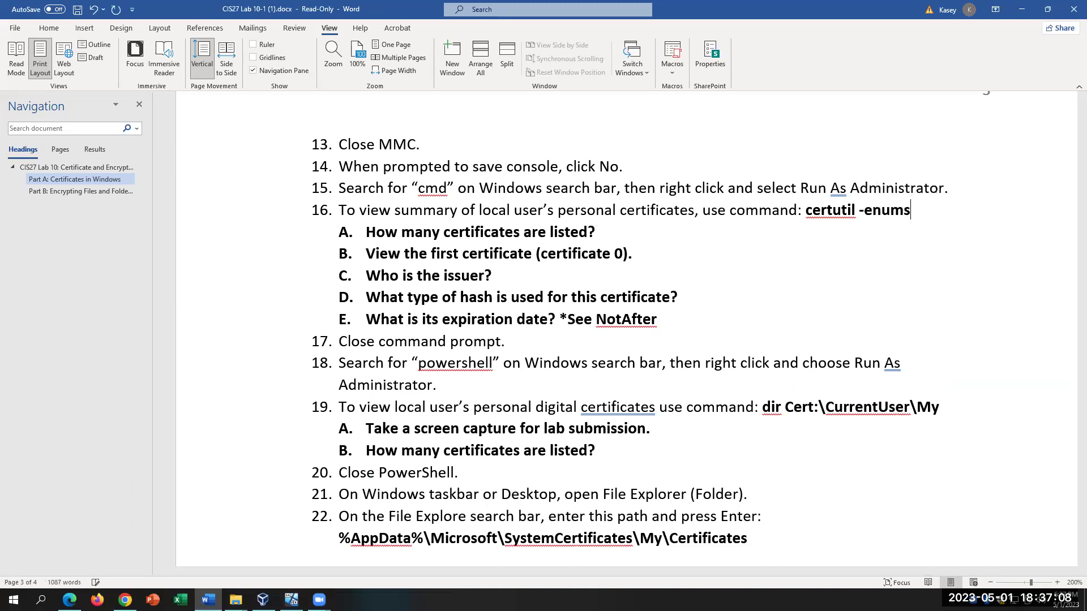
# Step: Highlight the certutil -enumstore command in item 16 of the lab document in yellow
pyautogui.moveTo(940, 211); pyautogui.dragTo(805, 210)
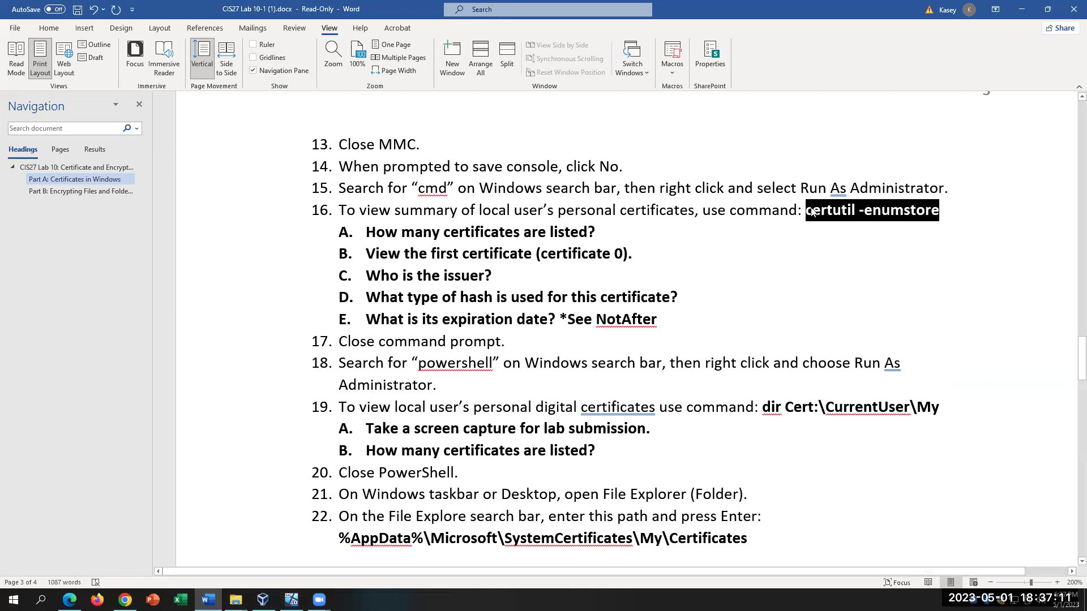
pyautogui.click(48, 28)
pyautogui.click(207, 68)
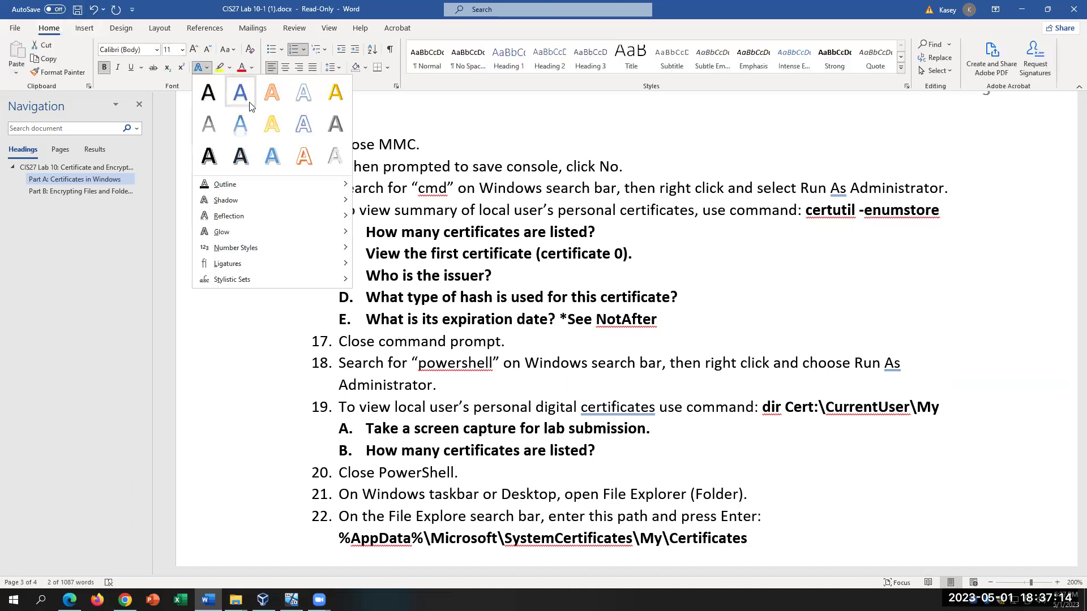
pyautogui.click(221, 69)
pyautogui.click(780, 273)
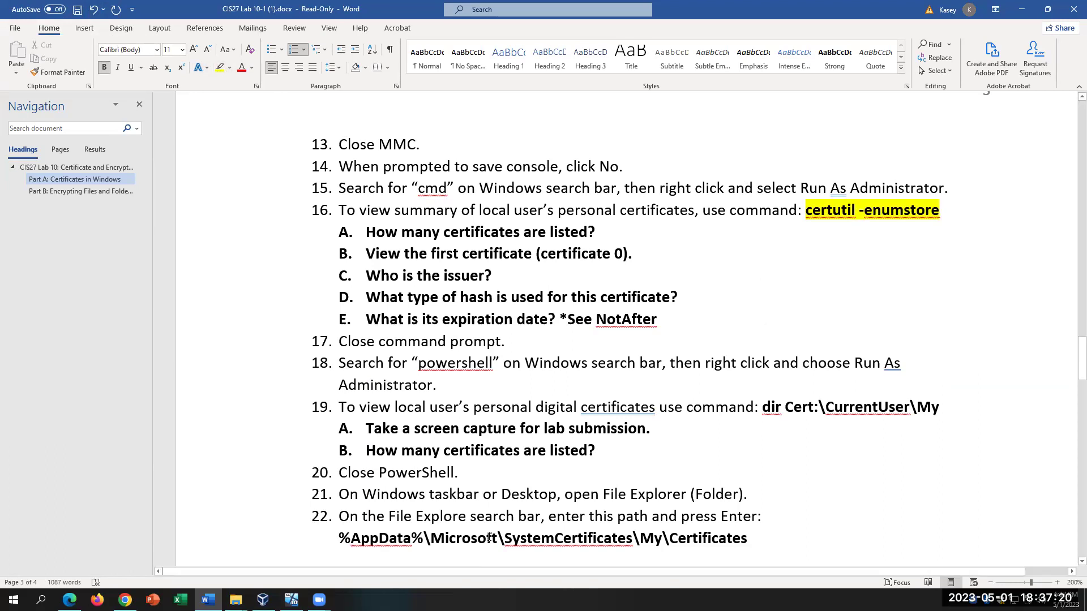
pyautogui.moveTo(290, 600)
pyautogui.click(938, 212)
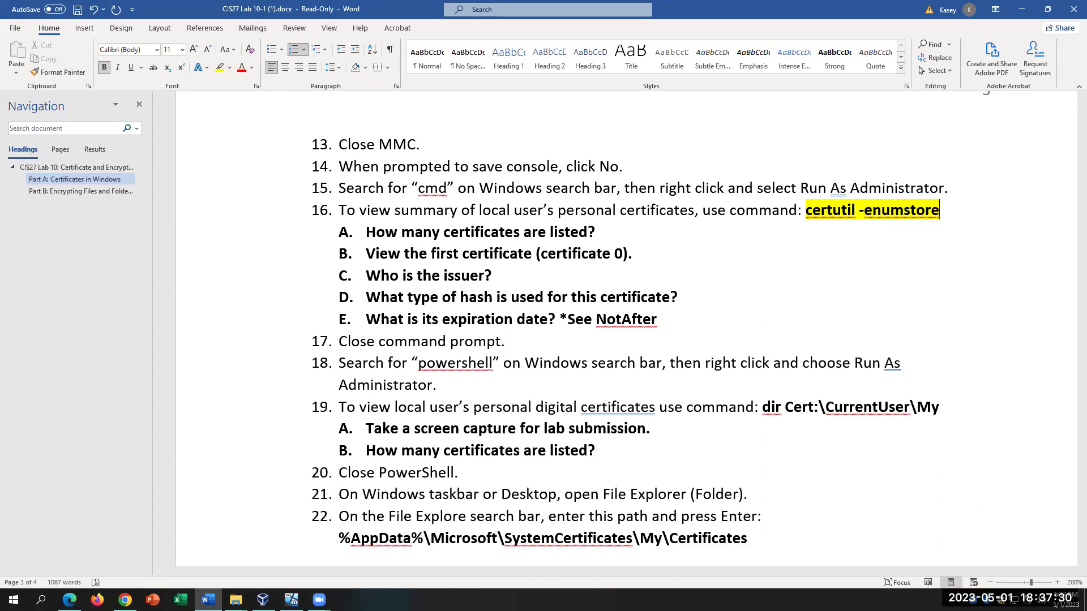
# Step: Switch to the VirtualBox virtual machine, look over the -enumstore output, and maximize the Command Prompt window
pyautogui.click(292, 599)
pyautogui.scroll(-2, 653, 498)
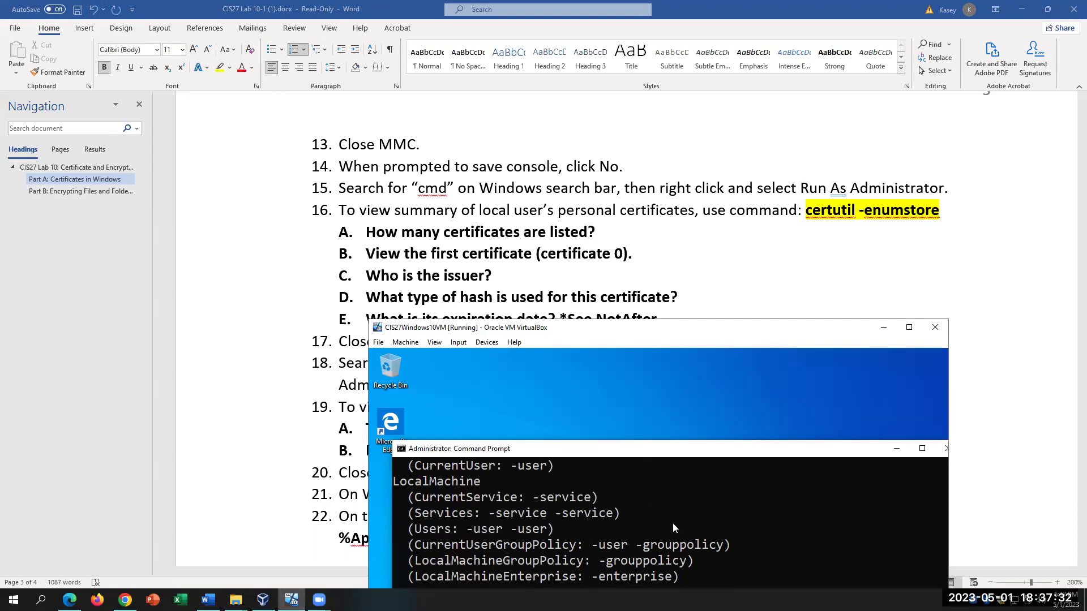
pyautogui.scroll(-3, 676, 518)
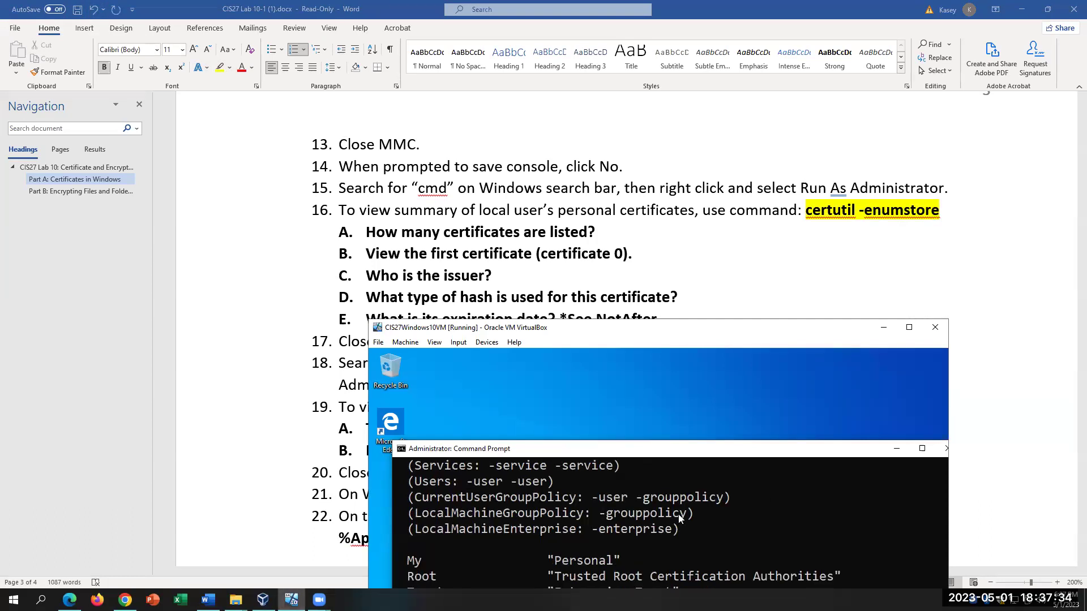
pyautogui.scroll(-2, 679, 517)
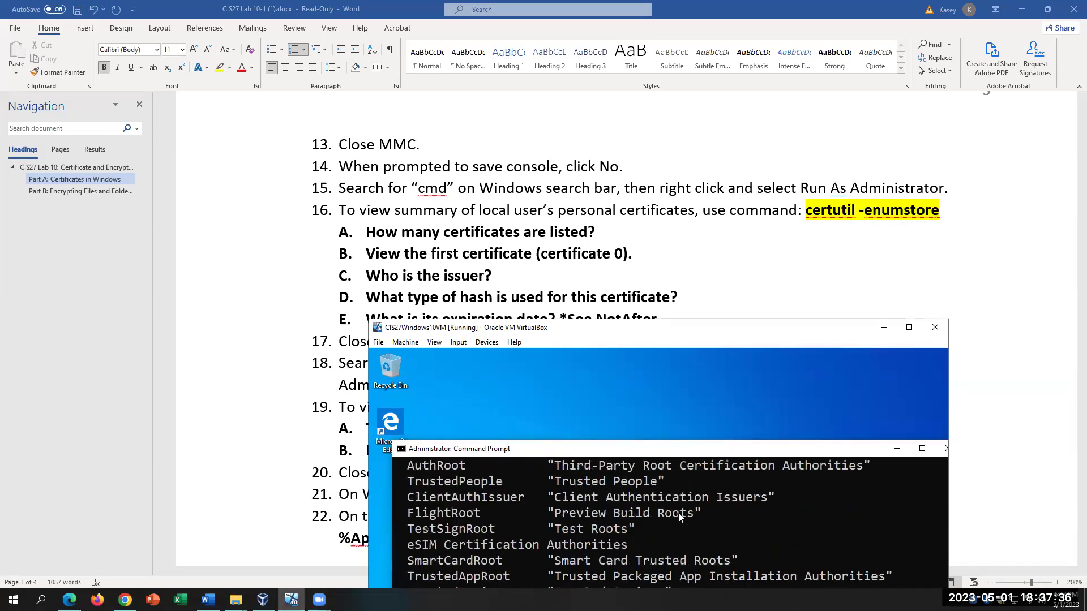
pyautogui.scroll(1, 685, 512)
pyautogui.doubleClick(783, 453)
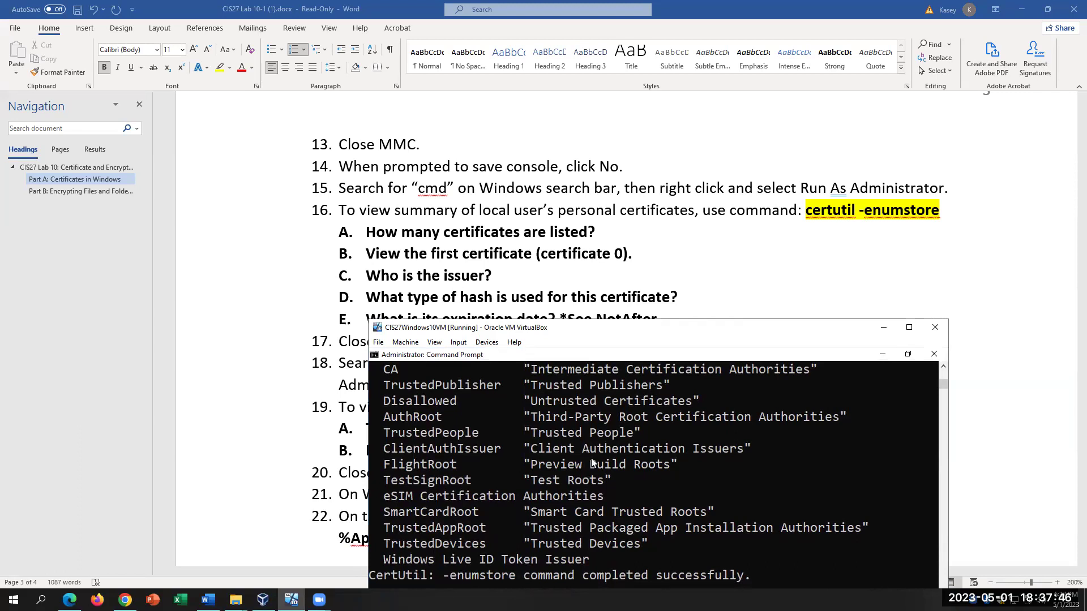
# Step: Count the stores listed by certutil -enumstore and enter 18 as the answer to item 16A in the Word lab document
pyautogui.scroll(3, 591, 463)
pyautogui.scroll(1, 617, 490)
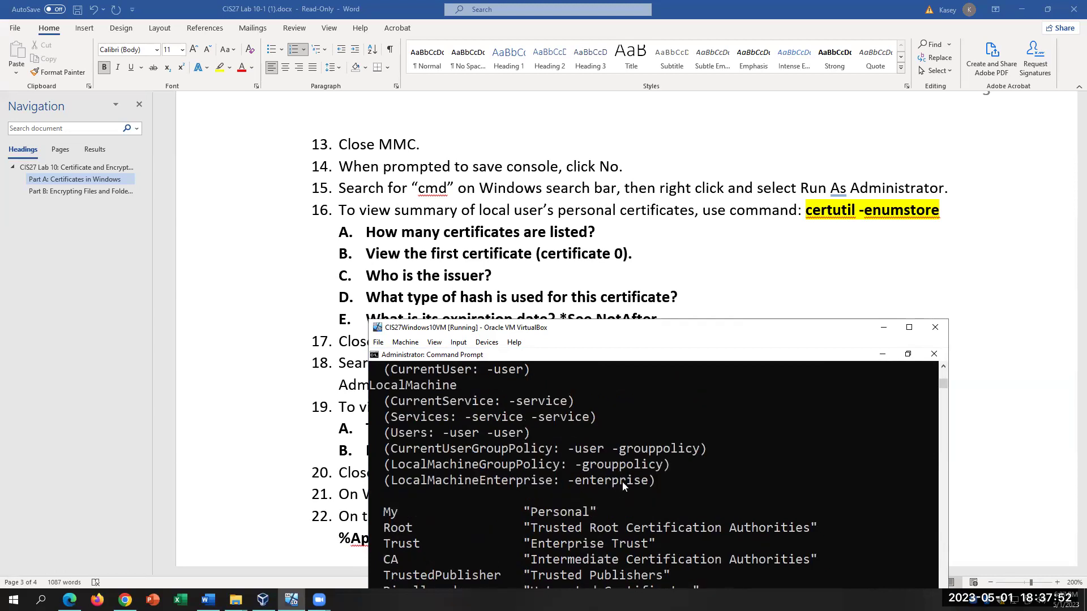
pyautogui.scroll(-3, 622, 481)
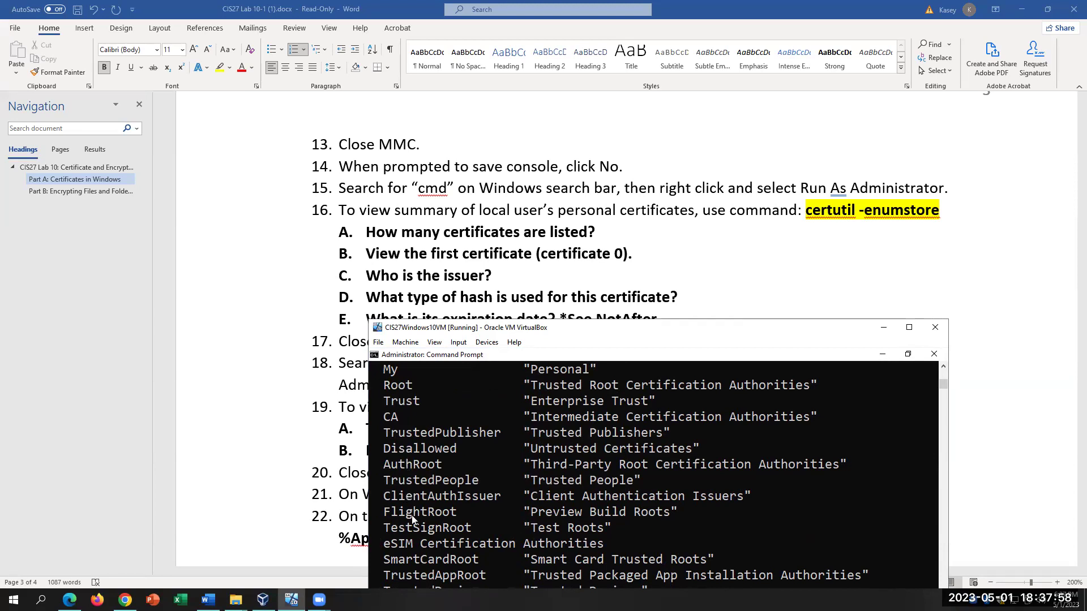
pyautogui.scroll(-1, 433, 548)
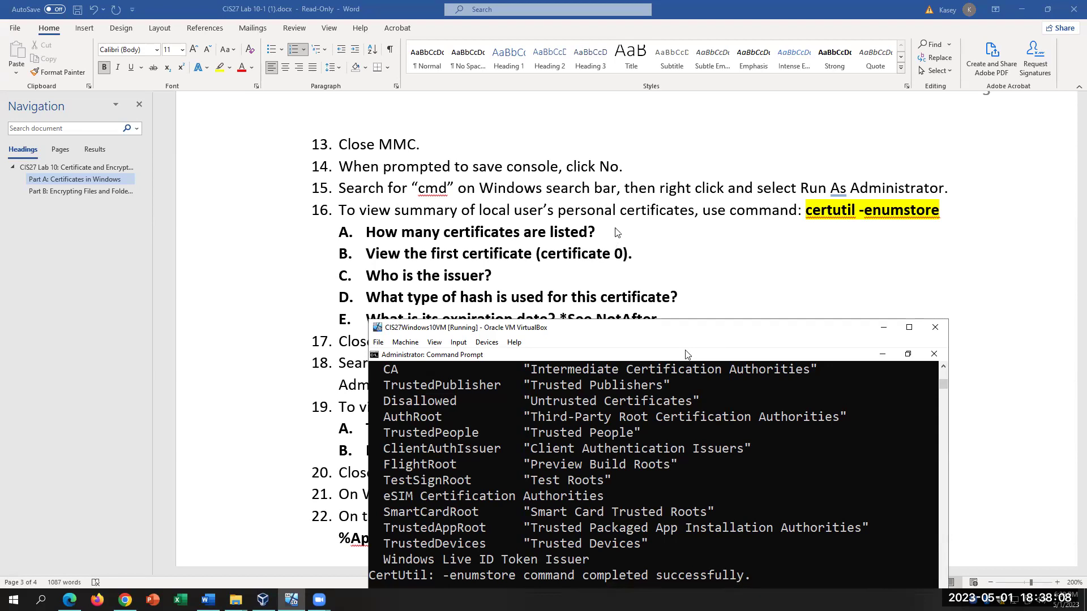
pyautogui.scroll(1, 569, 415)
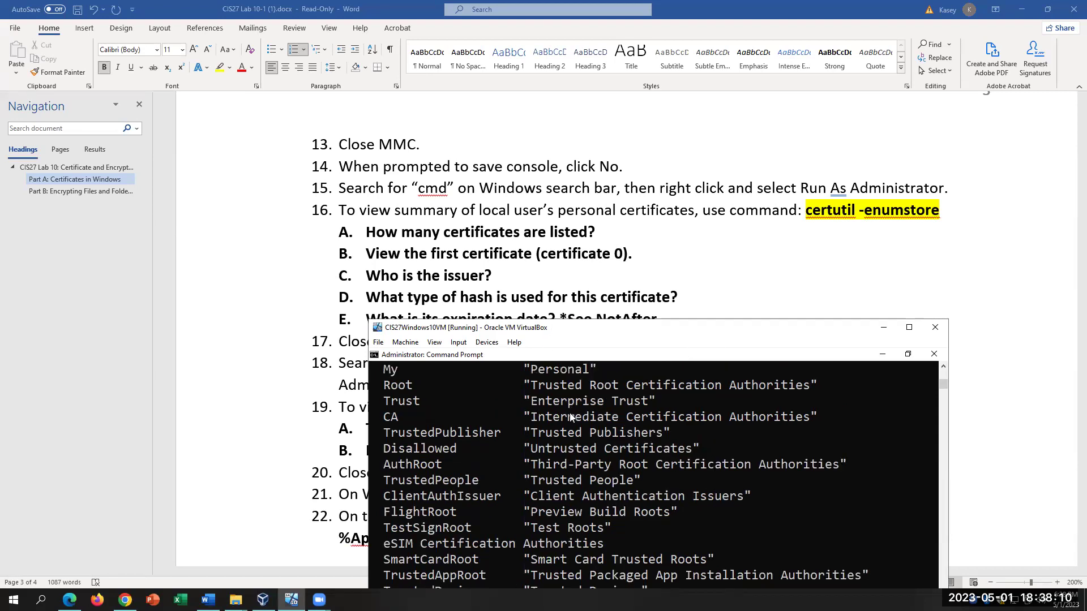
pyautogui.scroll(1, 569, 413)
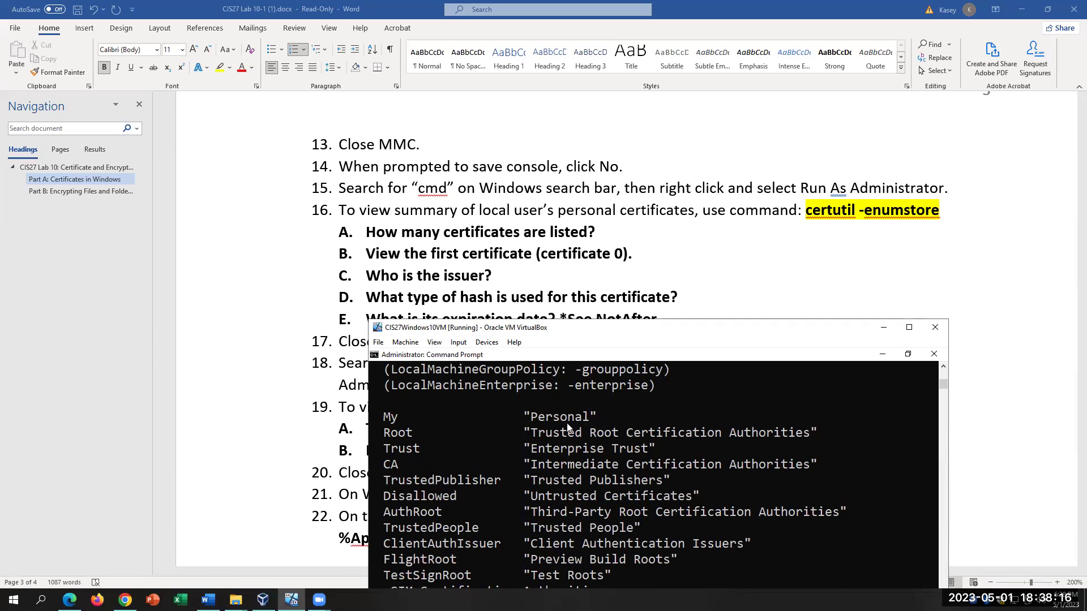
pyautogui.click(622, 234)
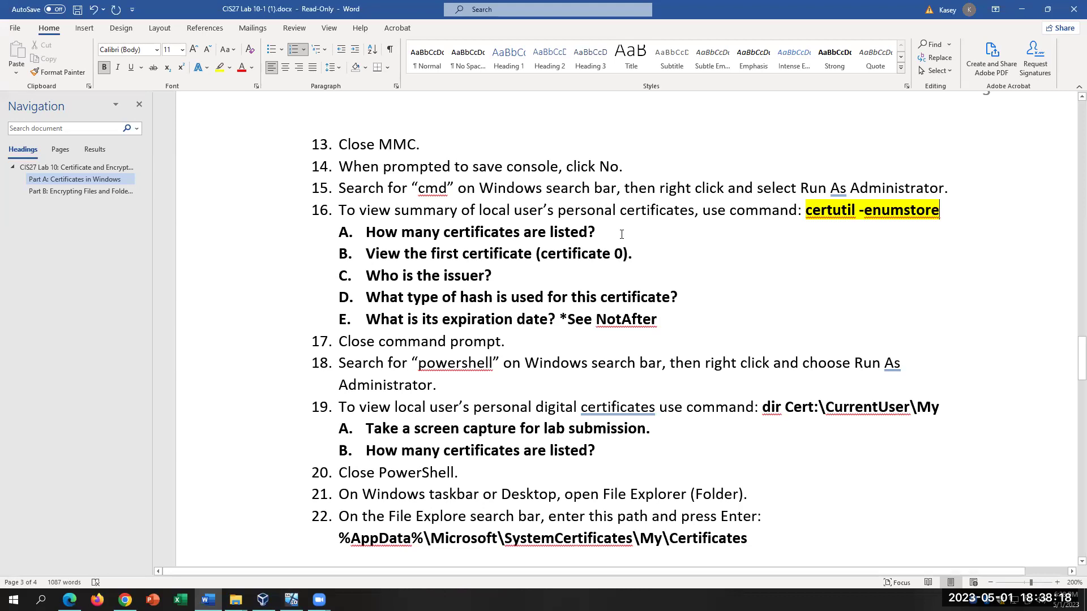
pyautogui.write('18')
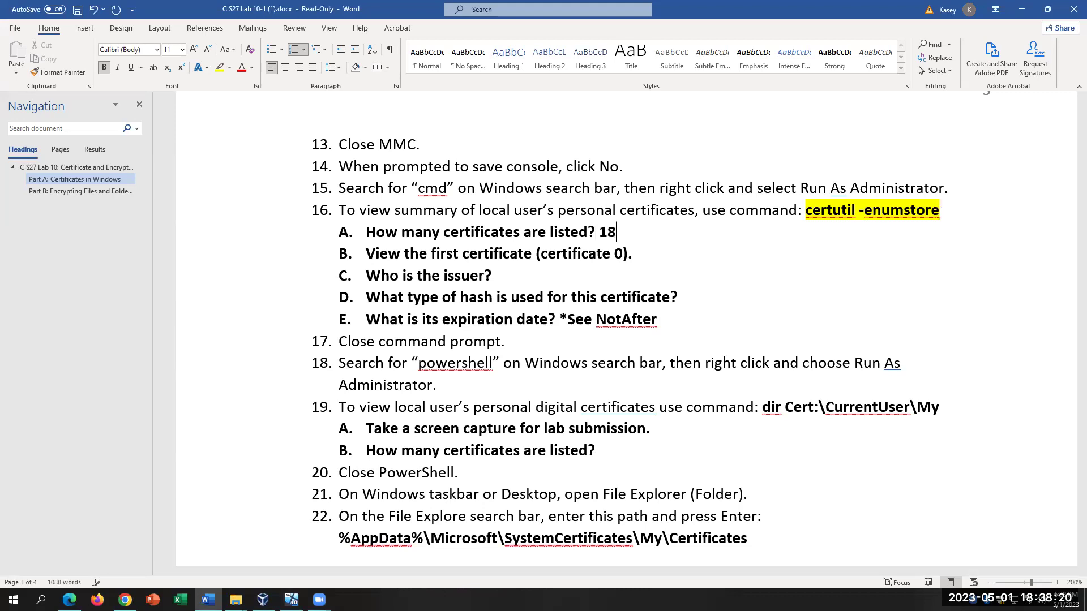
# Step: Answer item 16B of the lab document with "My personal (made in last step)"
pyautogui.click(634, 247)
pyautogui.write('My personal ')
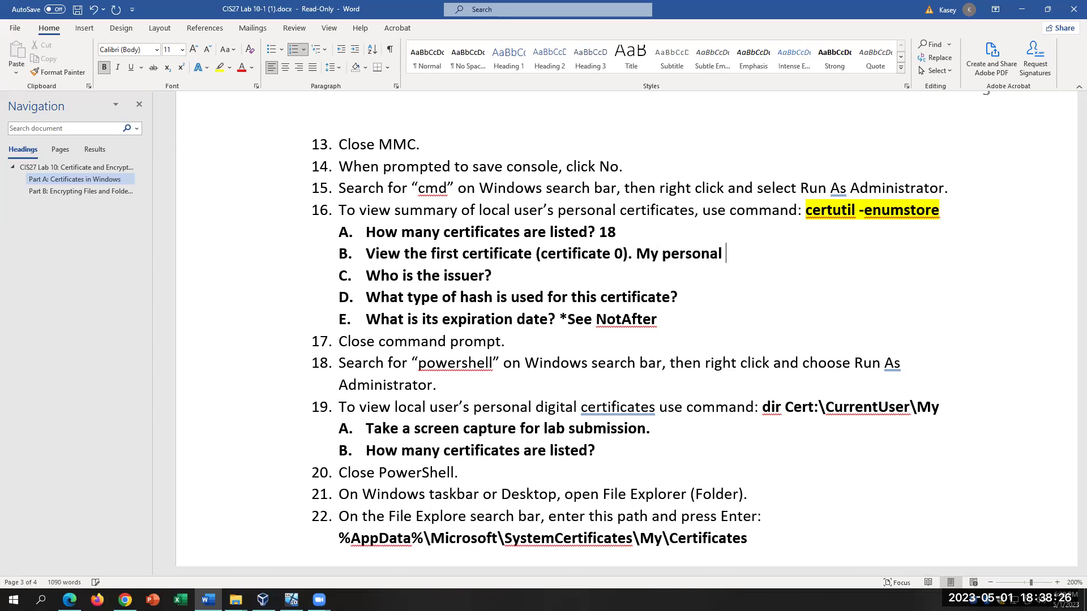
pyautogui.write('(made in last step)_')
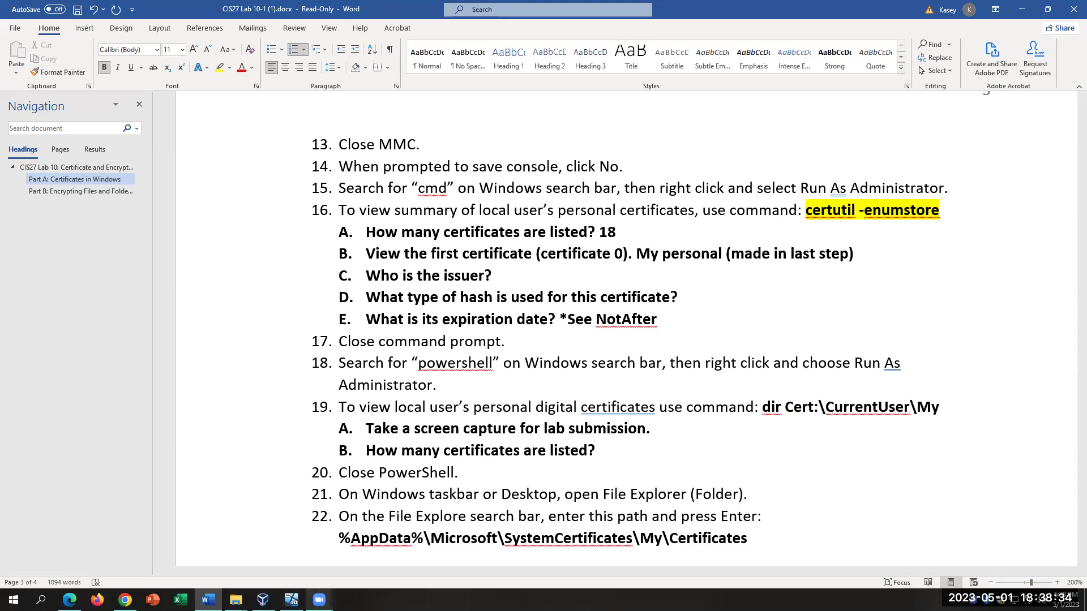
# Step: Switch back to the virtual machine and examine the certutil -enumstore output for the issuer asked for in item 16C
pyautogui.click(291, 600)
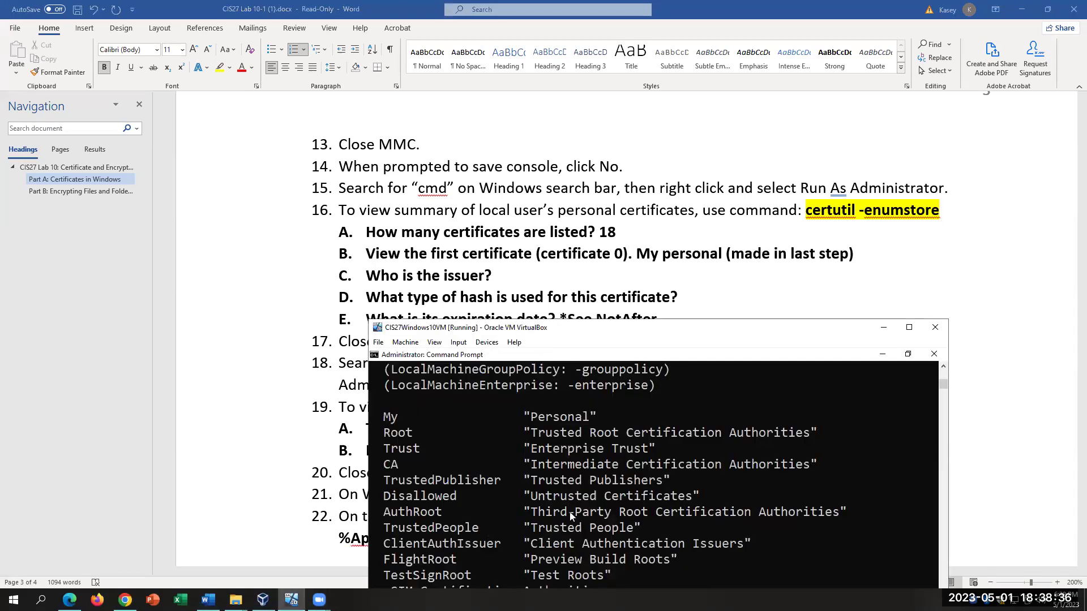
pyautogui.scroll(-1, 570, 515)
pyautogui.scroll(2, 571, 515)
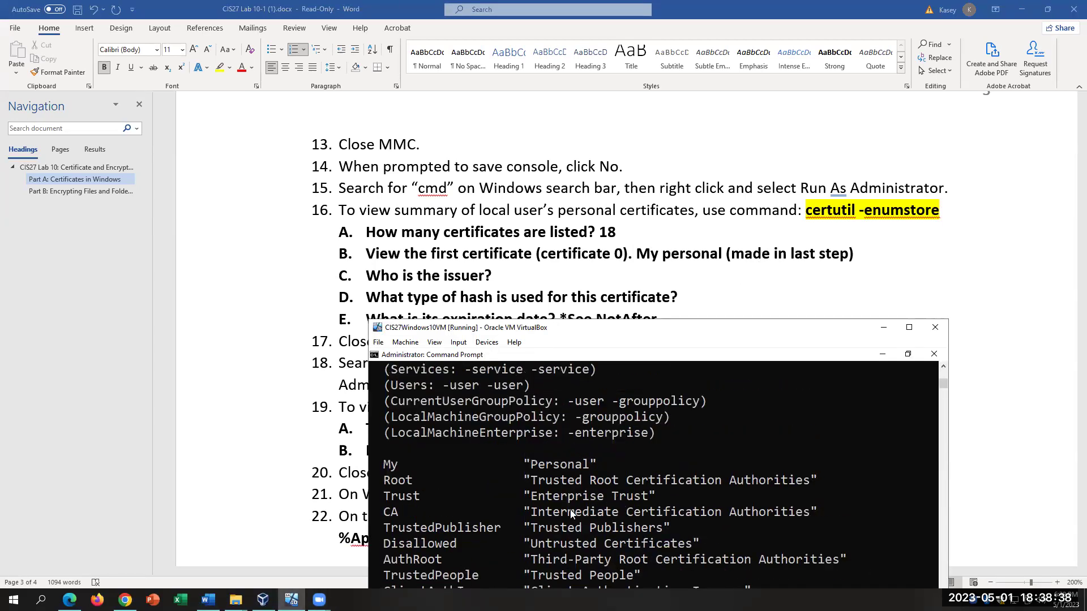
pyautogui.scroll(1, 570, 514)
pyautogui.scroll(1, 482, 399)
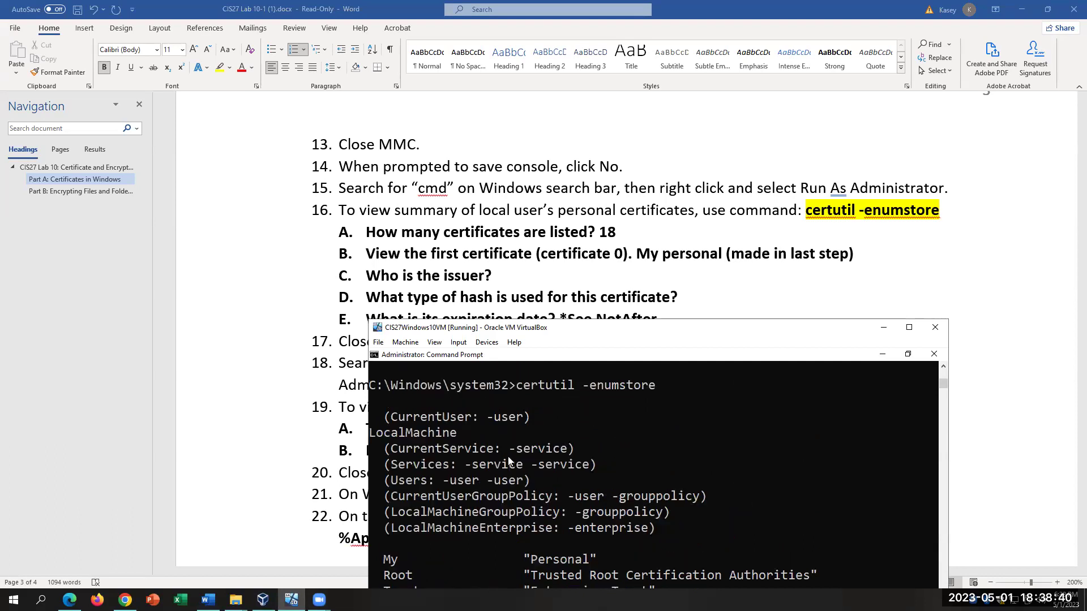
pyautogui.scroll(1, 512, 464)
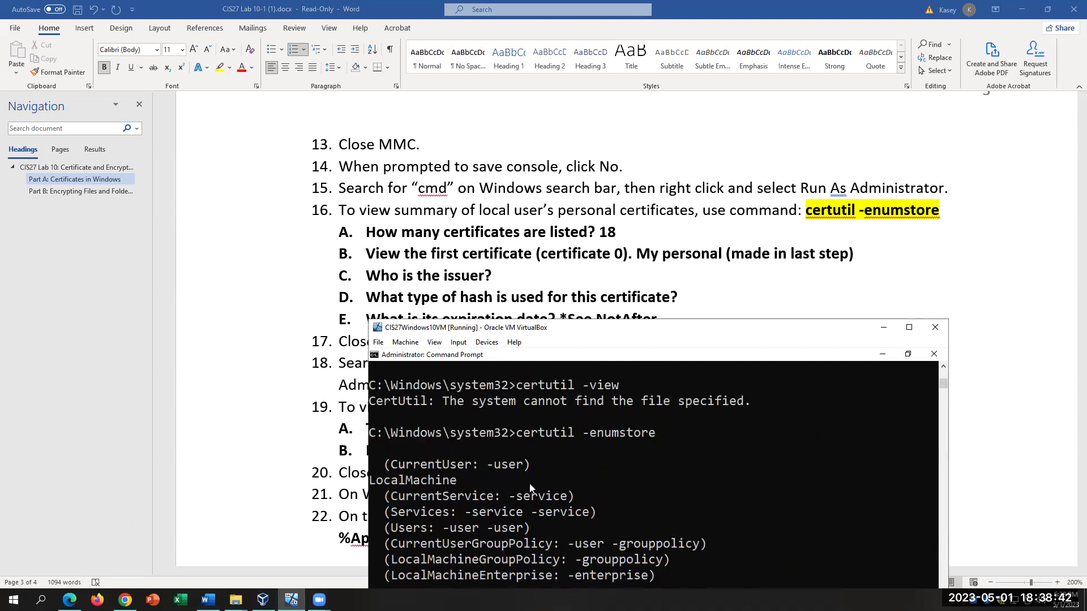
pyautogui.scroll(-4, 533, 491)
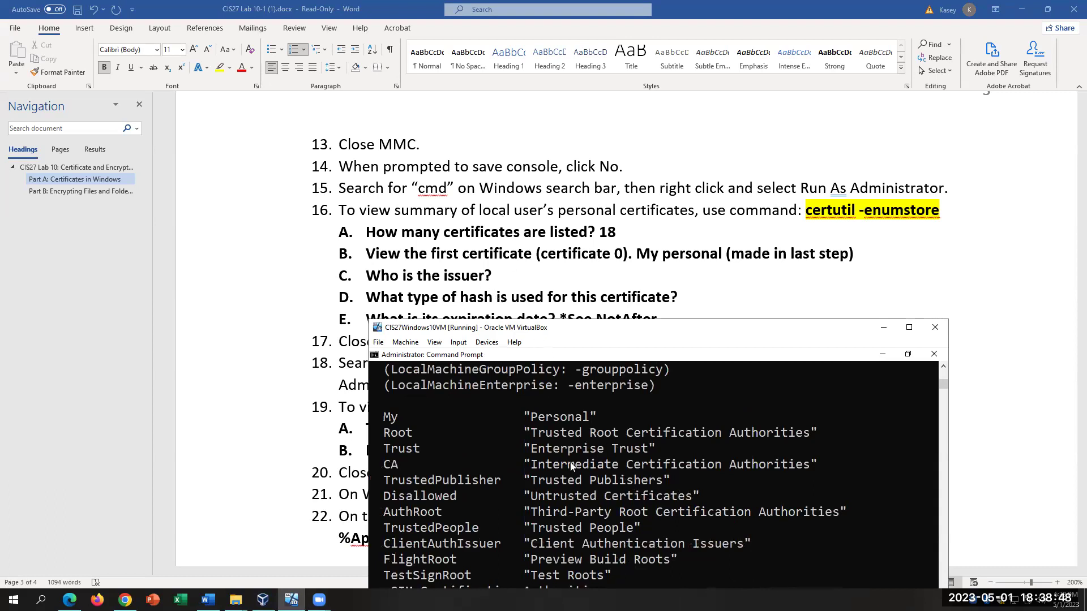
pyautogui.scroll(5, 570, 456)
pyautogui.scroll(-2, 571, 449)
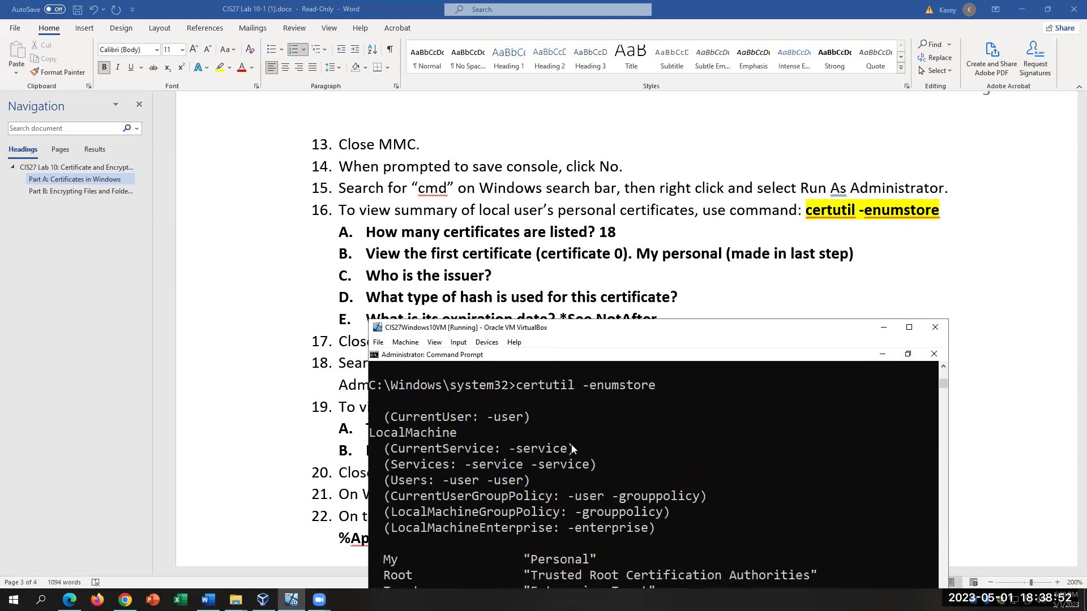
# Step: Examine the certutil verb list from its end up to the -TCAInfo and -Policy entries for a verb showing issuer details
pyautogui.scroll(3, 616, 502)
pyautogui.scroll(5, 617, 502)
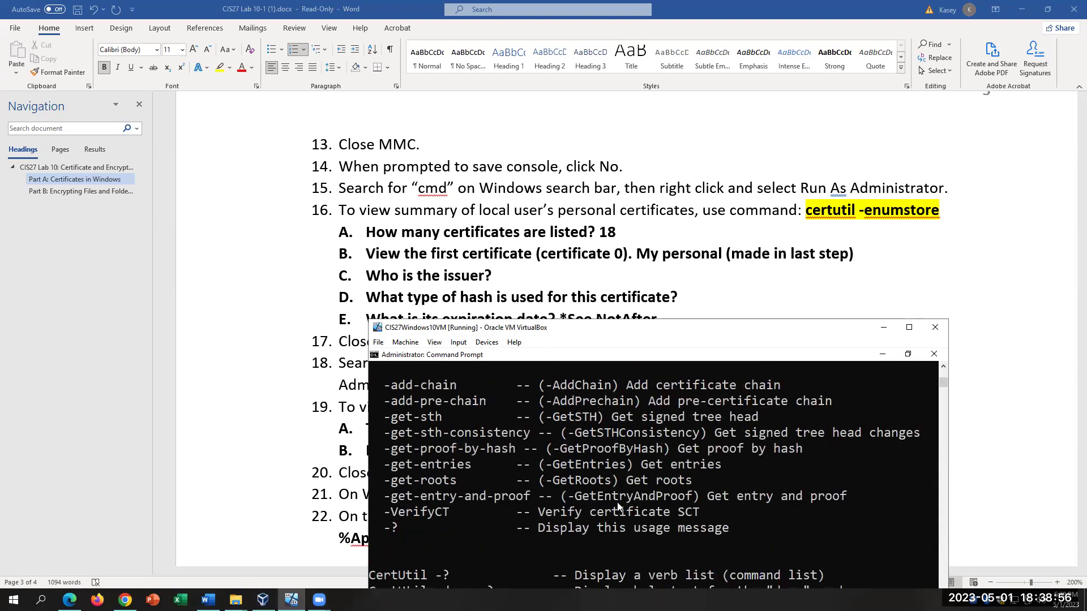
pyautogui.scroll(4, 617, 502)
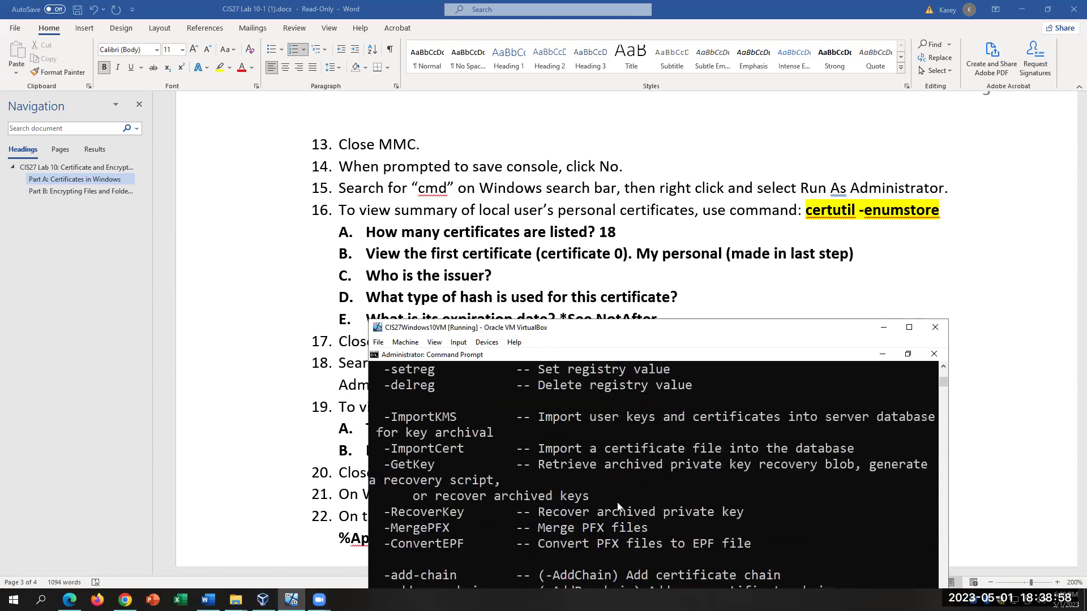
pyautogui.scroll(1, 618, 507)
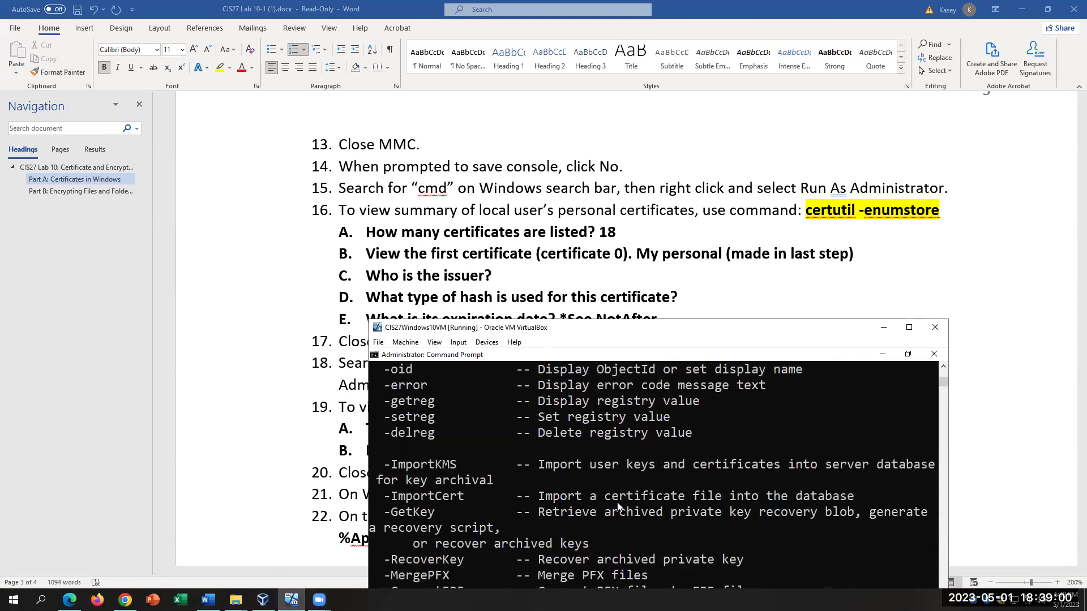
pyautogui.scroll(1, 617, 505)
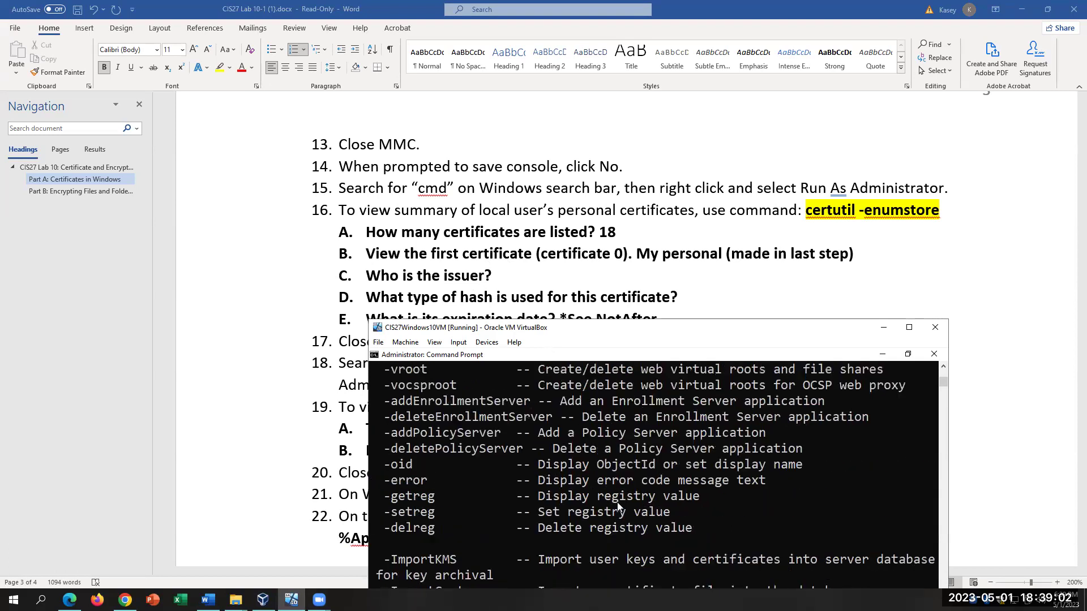
pyautogui.scroll(1, 618, 506)
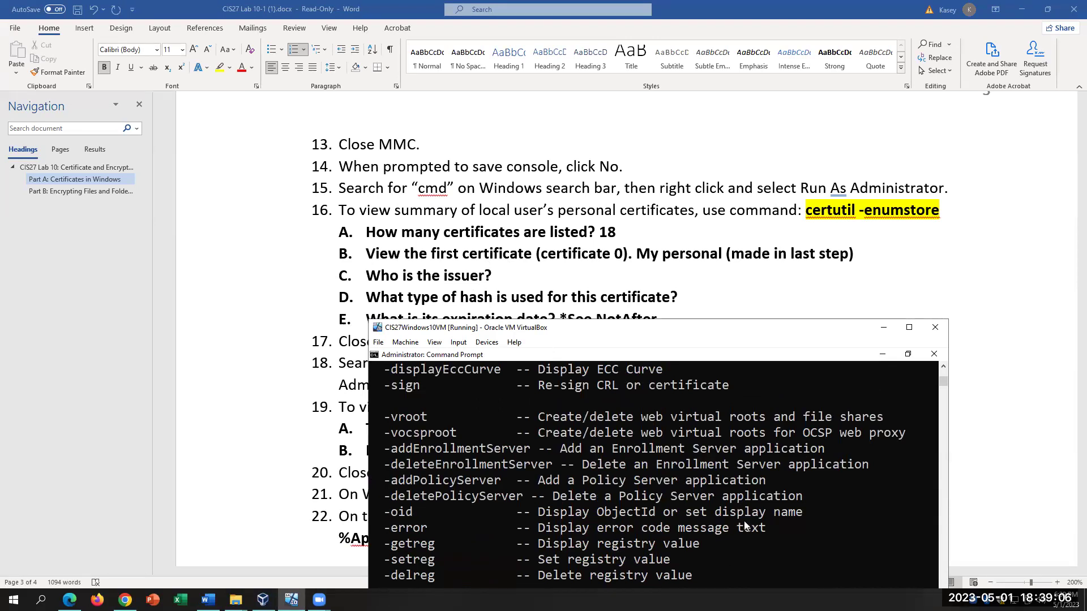
pyautogui.scroll(3, 728, 535)
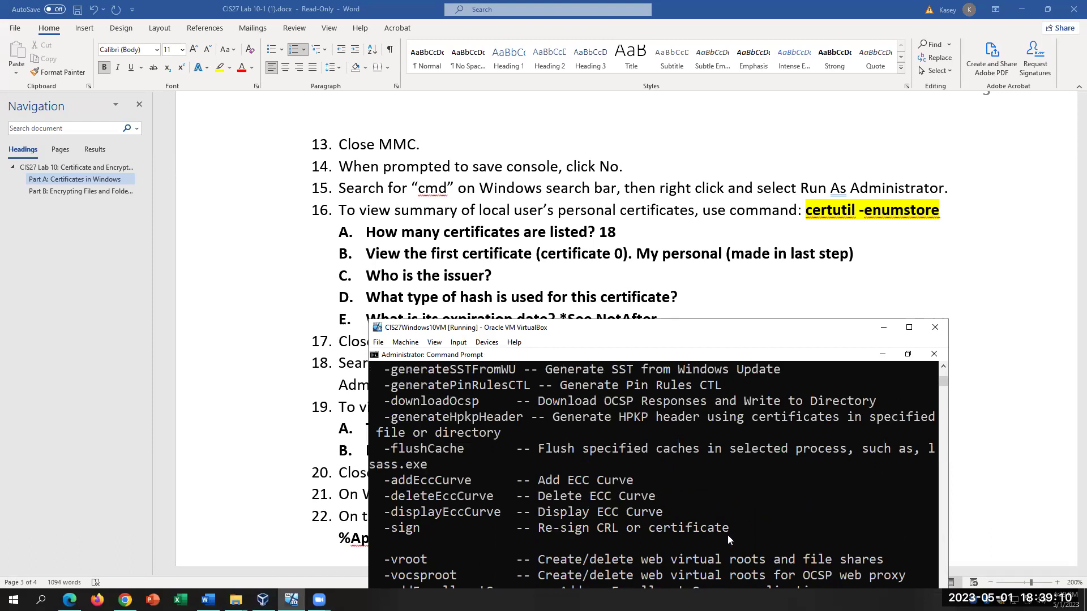
pyautogui.scroll(2, 630, 529)
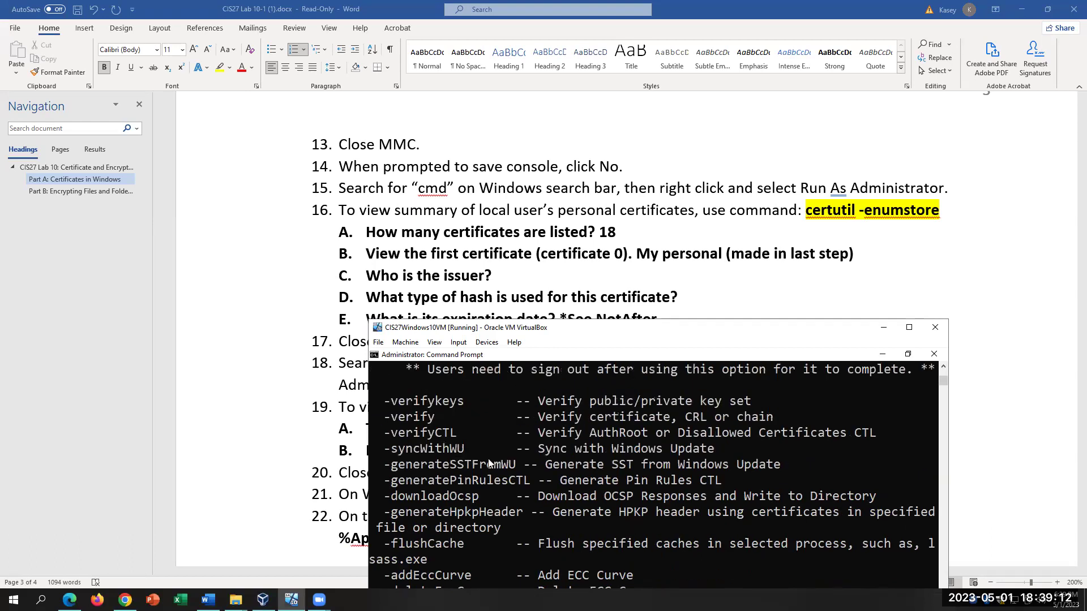
pyautogui.scroll(1, 490, 463)
pyautogui.scroll(2, 507, 467)
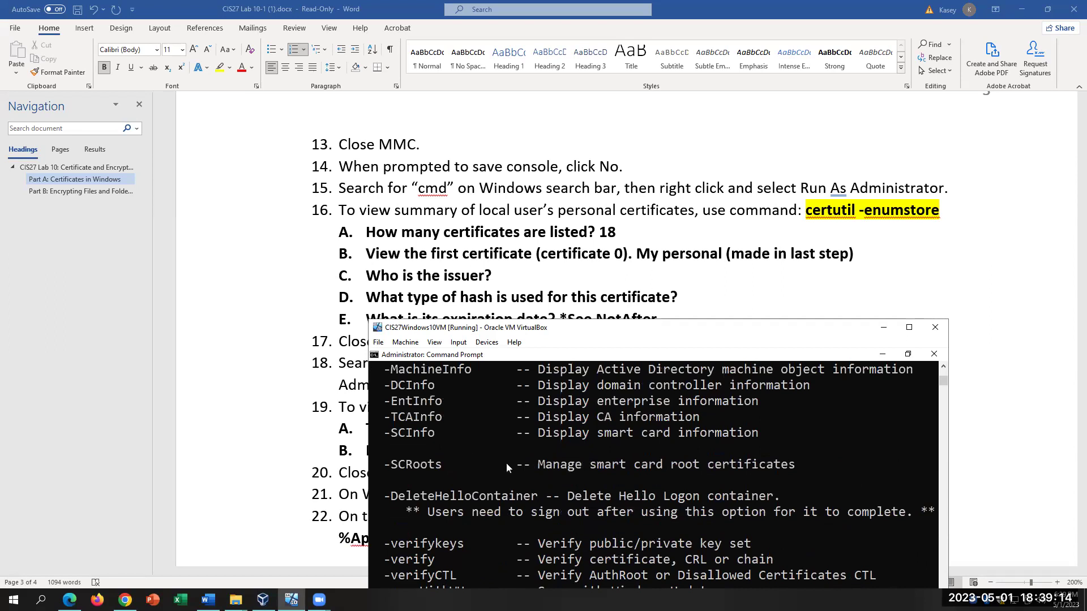
pyautogui.scroll(2, 506, 466)
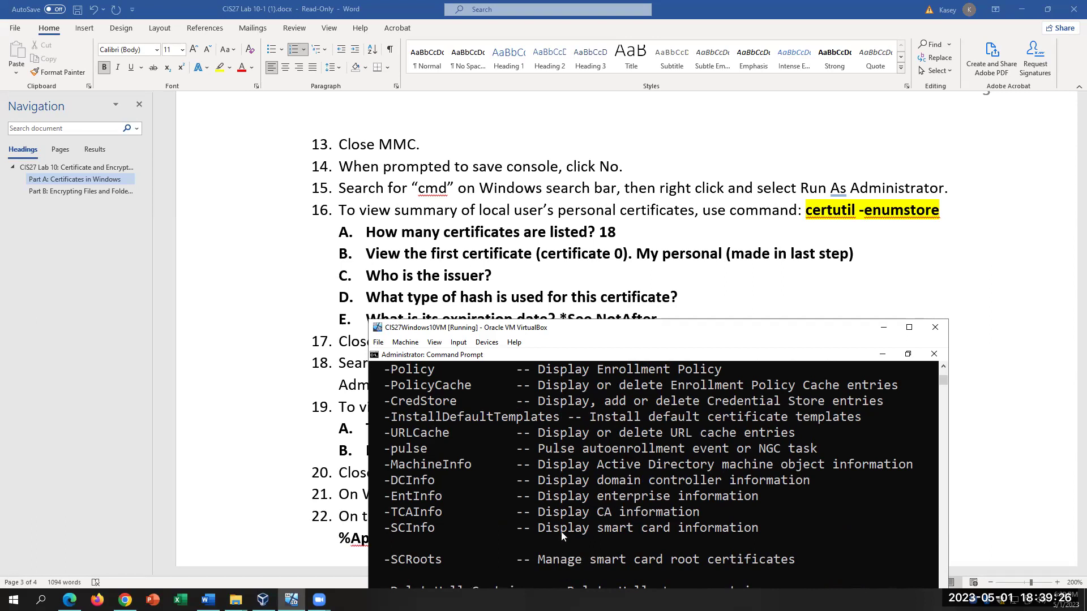
# Step: Run certutil -TCAInfo at the virtual machine's administrator command prompt to look for the certificate issuer details
pyautogui.scroll(-20, 562, 536)
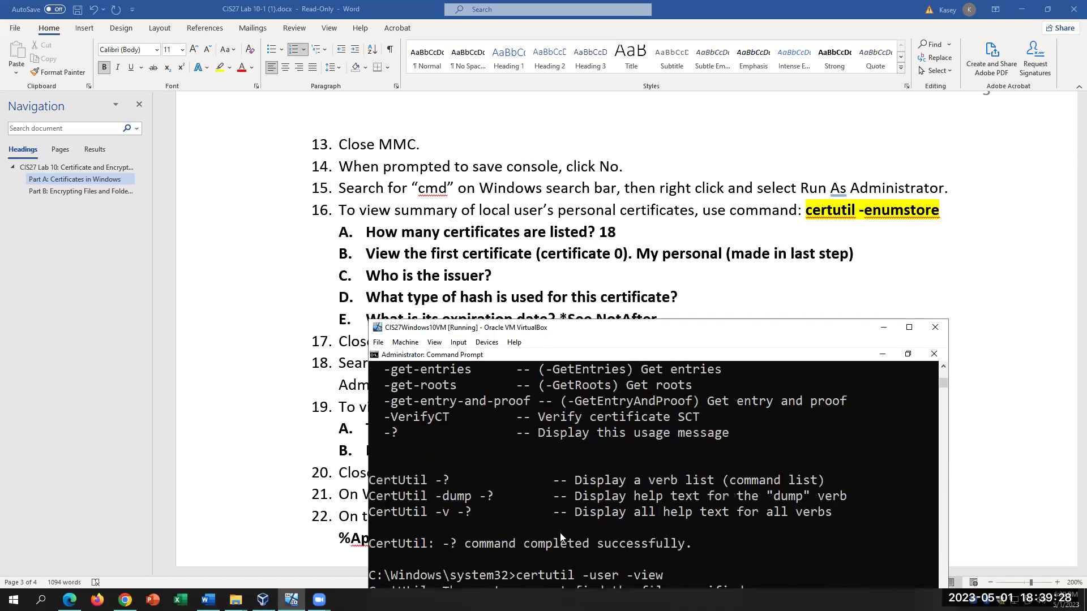
pyautogui.scroll(-15, 560, 536)
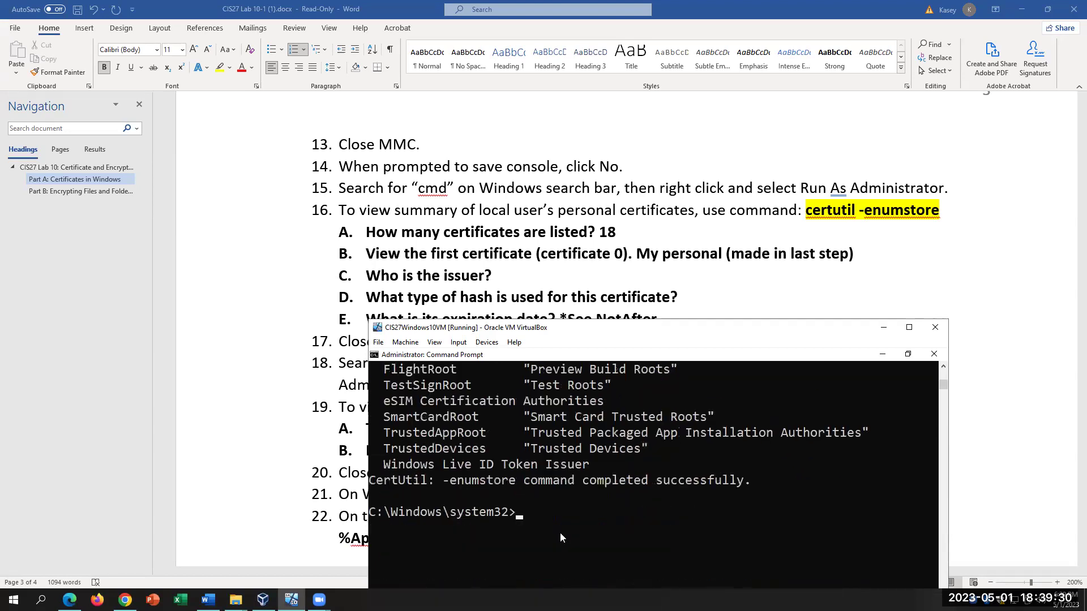
pyautogui.write('cr')
pyautogui.write('ertun')
pyautogui.write('til -')
pyautogui.write('TAC')
pyautogui.press('BackSpace')
pyautogui.press('BackSpace')
pyautogui.write('CAInfo')
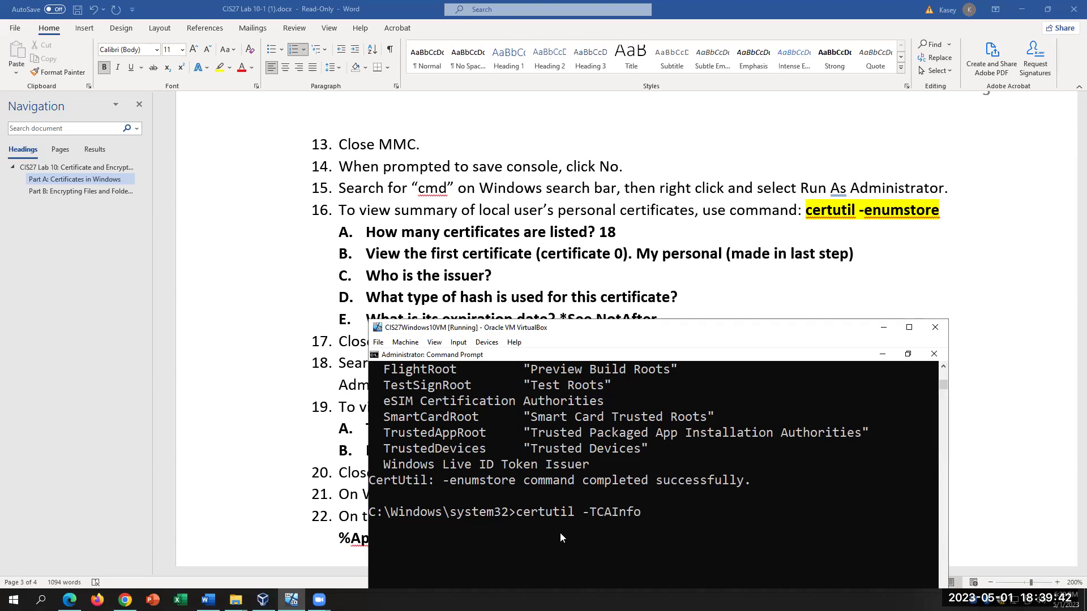
pyautogui.press('Return')
pyautogui.scroll(-2, 661, 487)
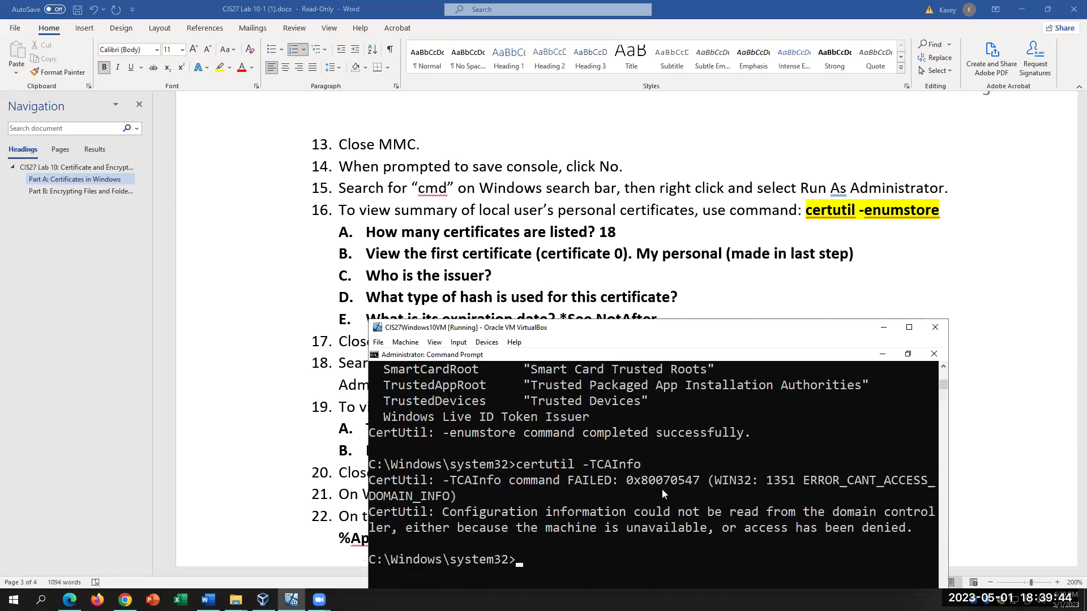
# Step: Examine the -TCAInfo output together with the store list above it, and highlight the error code in the output
pyautogui.scroll(1, 677, 484)
pyautogui.scroll(1, 678, 485)
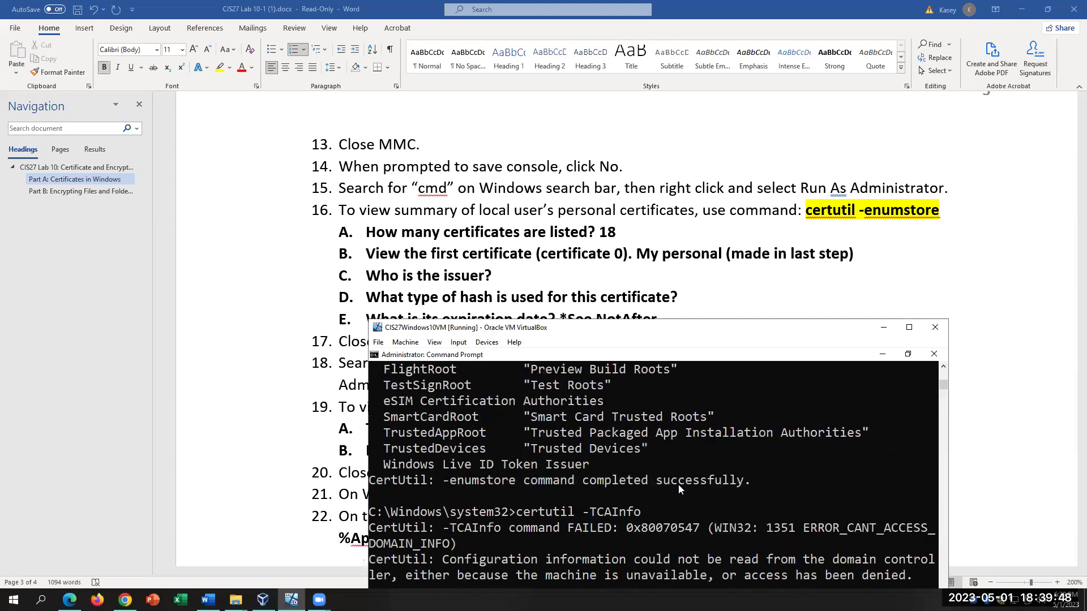
pyautogui.scroll(1, 637, 538)
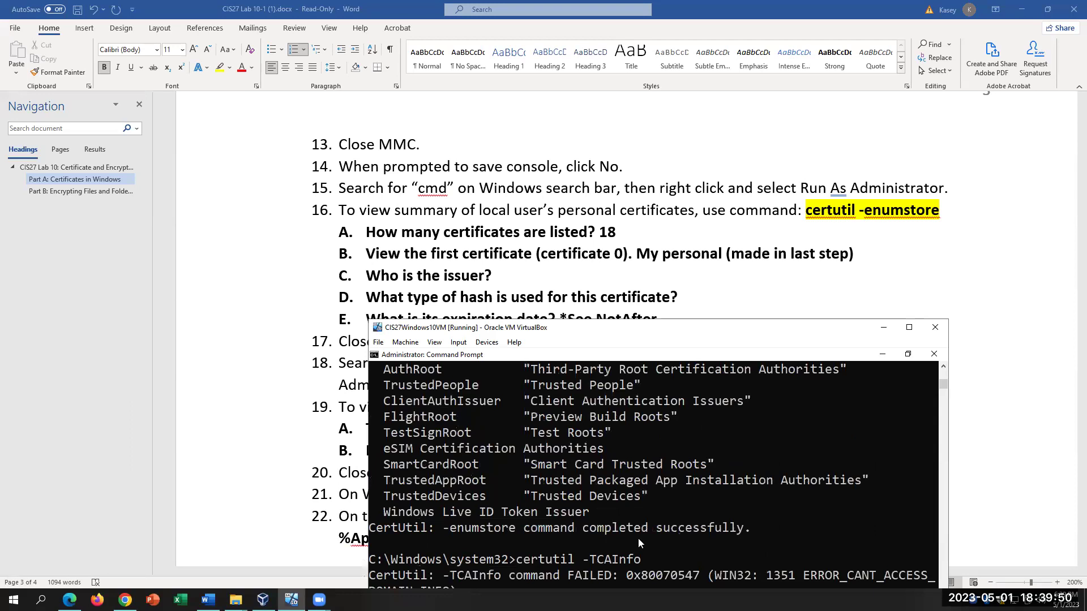
pyautogui.scroll(-1, 641, 535)
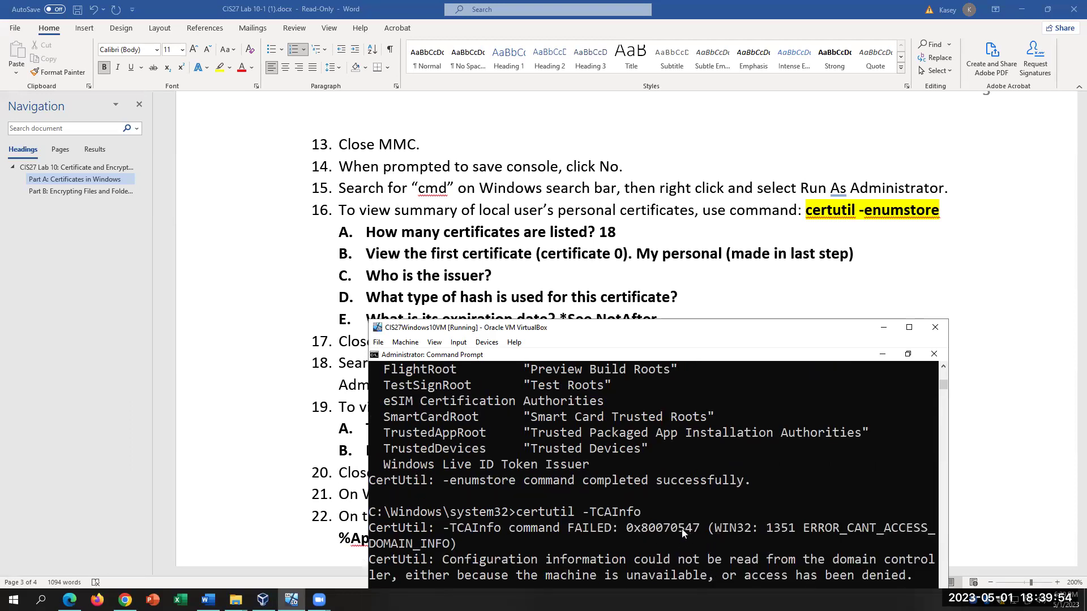
pyautogui.moveTo(699, 531); pyautogui.dragTo(627, 531)
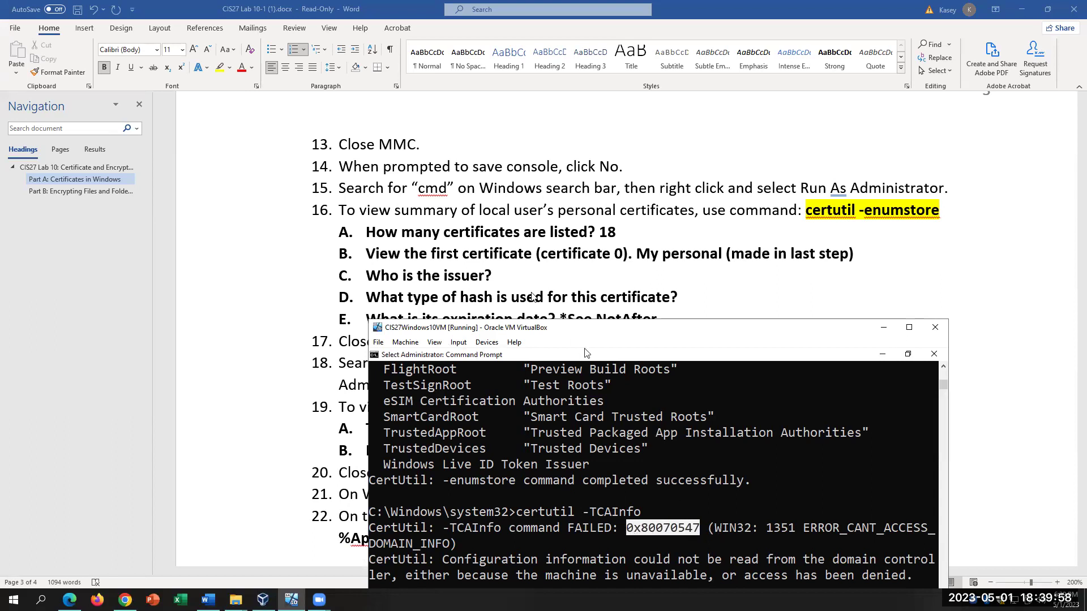
# Step: Switch to the Word lab document and review the answers to items 16A and 16B
pyautogui.hotkey('alt', 'Tab')
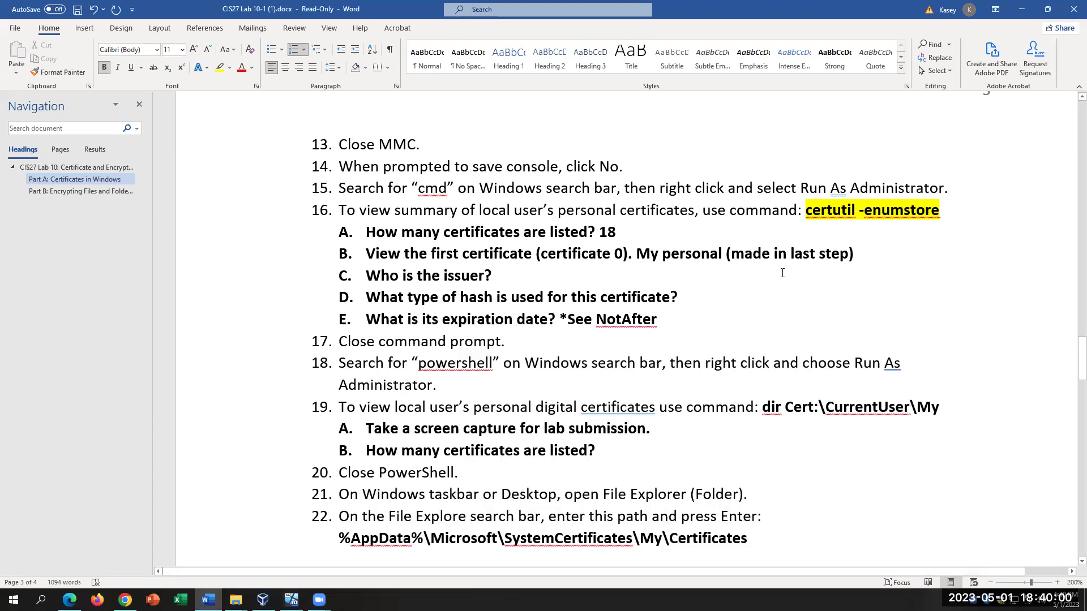
pyautogui.moveTo(856, 253); pyautogui.dragTo(390, 235)
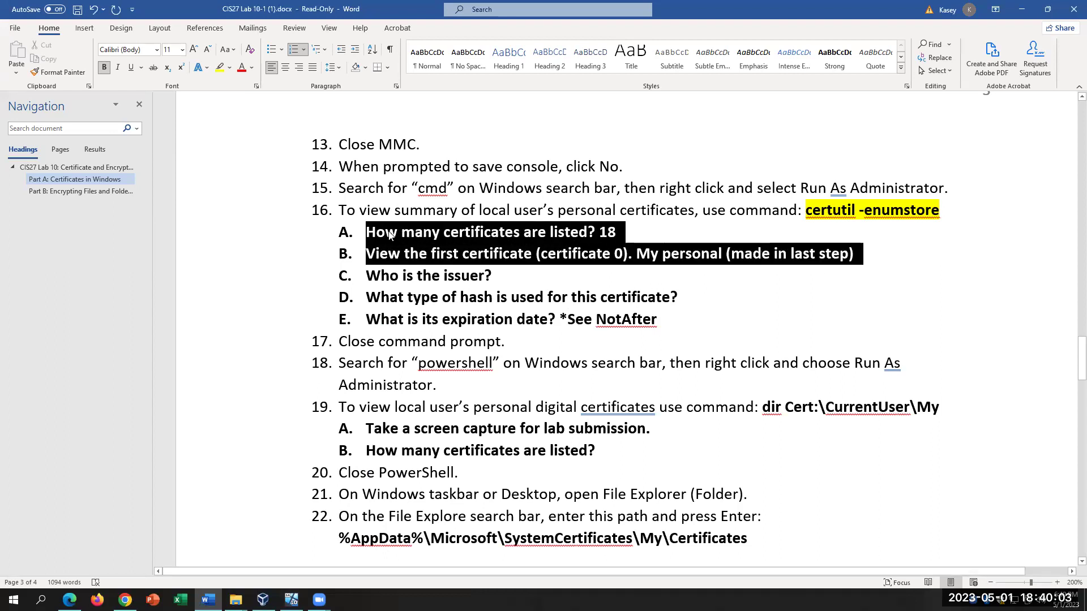
pyautogui.click(811, 288)
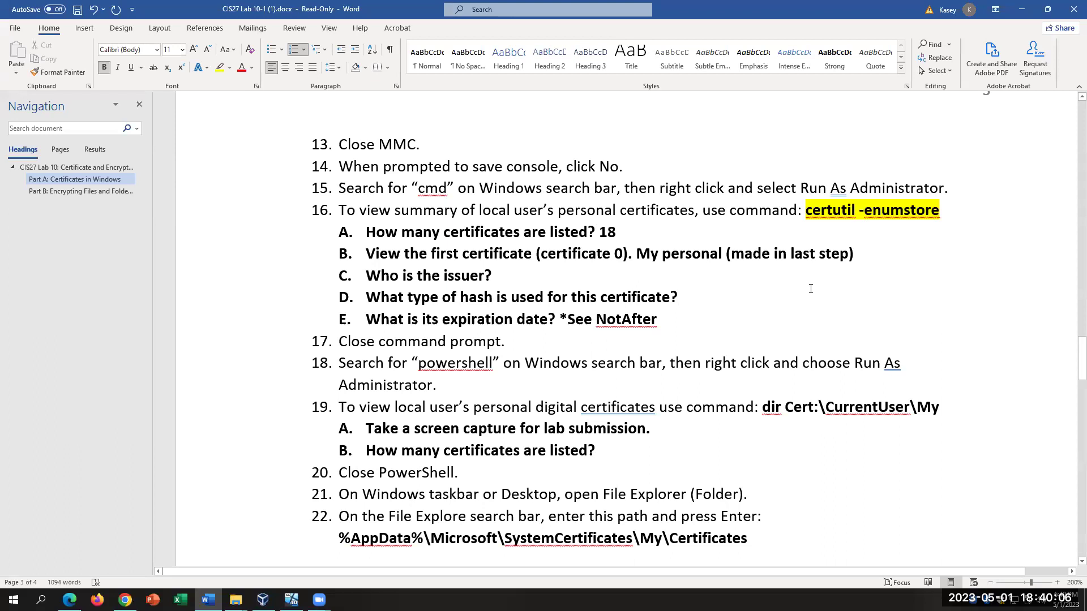
# Step: Switch back to the virtual machine and examine the earlier certutil commands and verb list up to the -addEccCurve entry for a verb showing certificate details
pyautogui.click(291, 600)
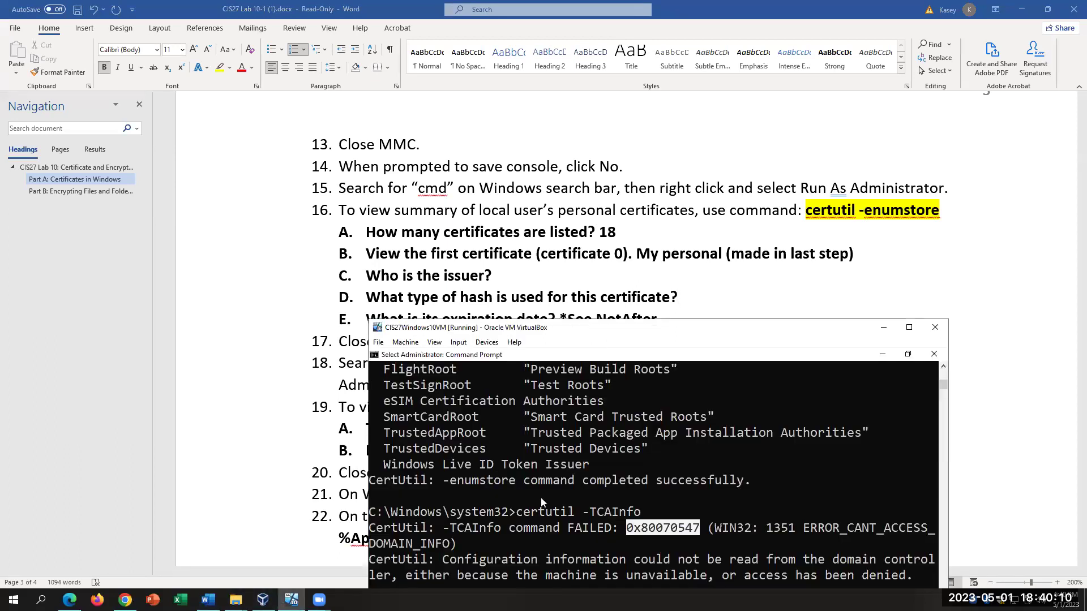
pyautogui.scroll(7, 541, 501)
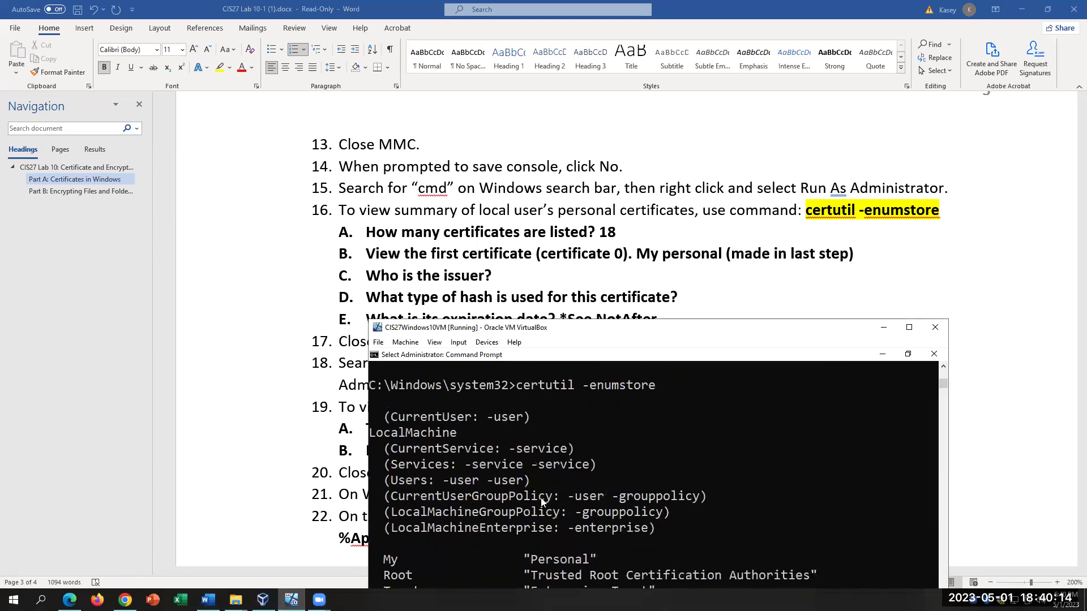
pyautogui.scroll(2, 541, 502)
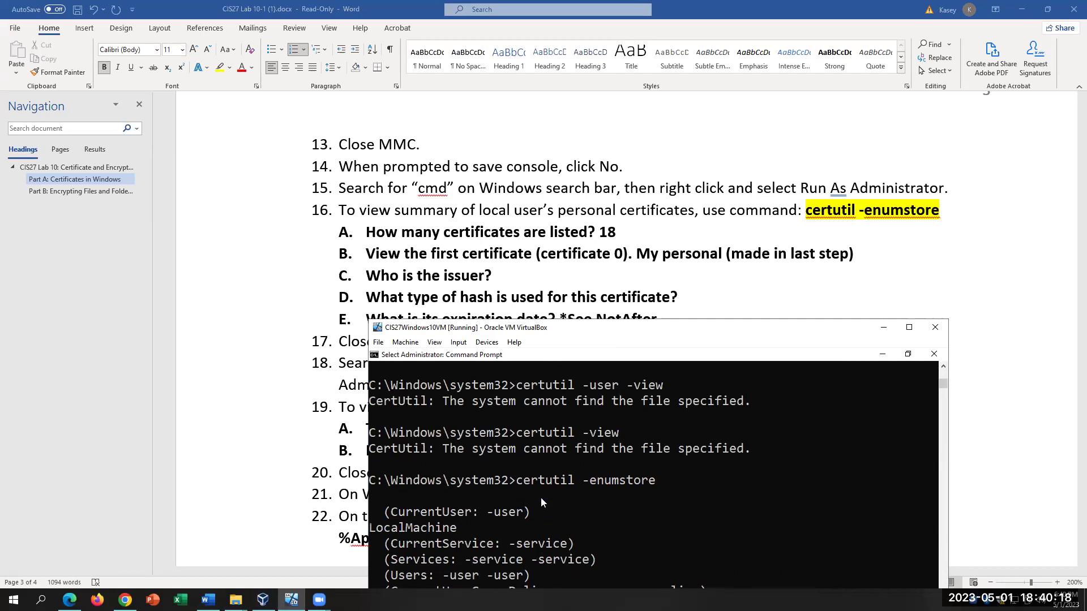
pyautogui.scroll(5, 541, 497)
pyautogui.scroll(-1, 541, 498)
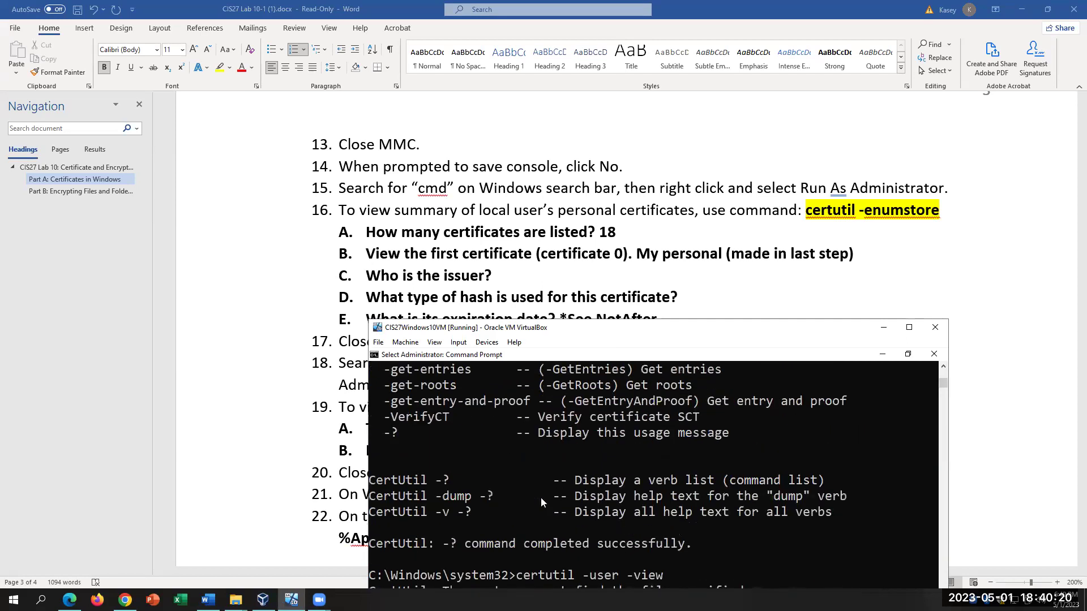
pyautogui.scroll(3, 541, 498)
pyautogui.scroll(4, 543, 498)
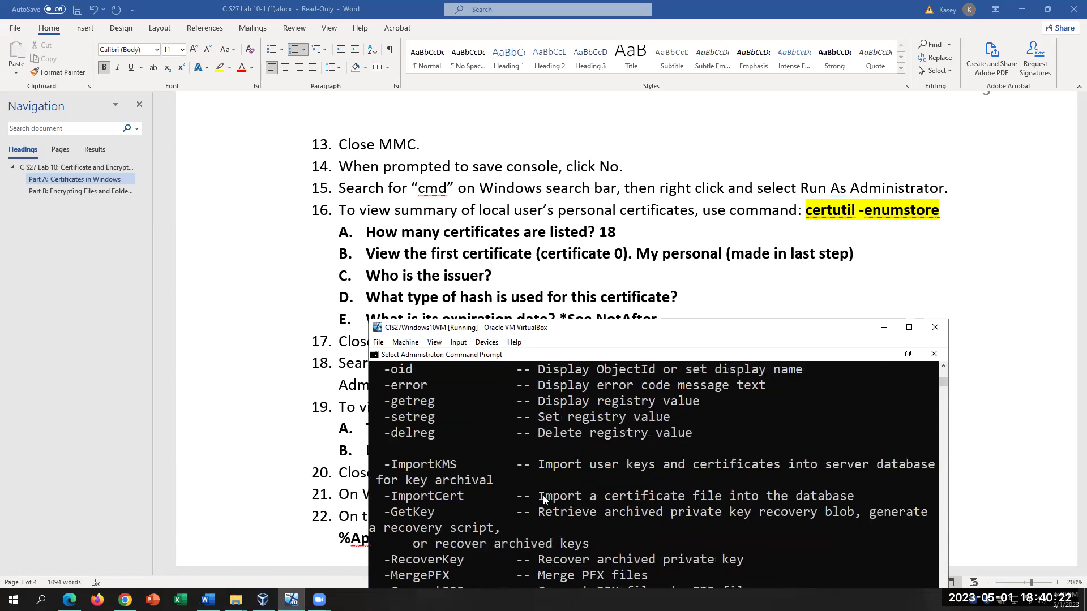
pyautogui.scroll(-9, 542, 496)
pyautogui.scroll(-2, 542, 496)
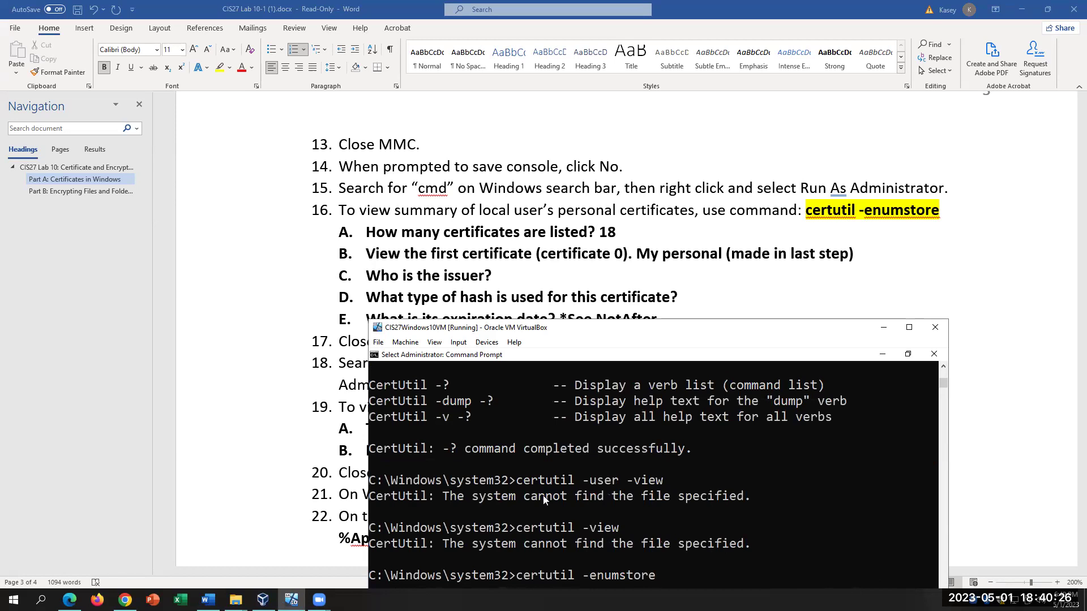
pyautogui.scroll(10, 542, 495)
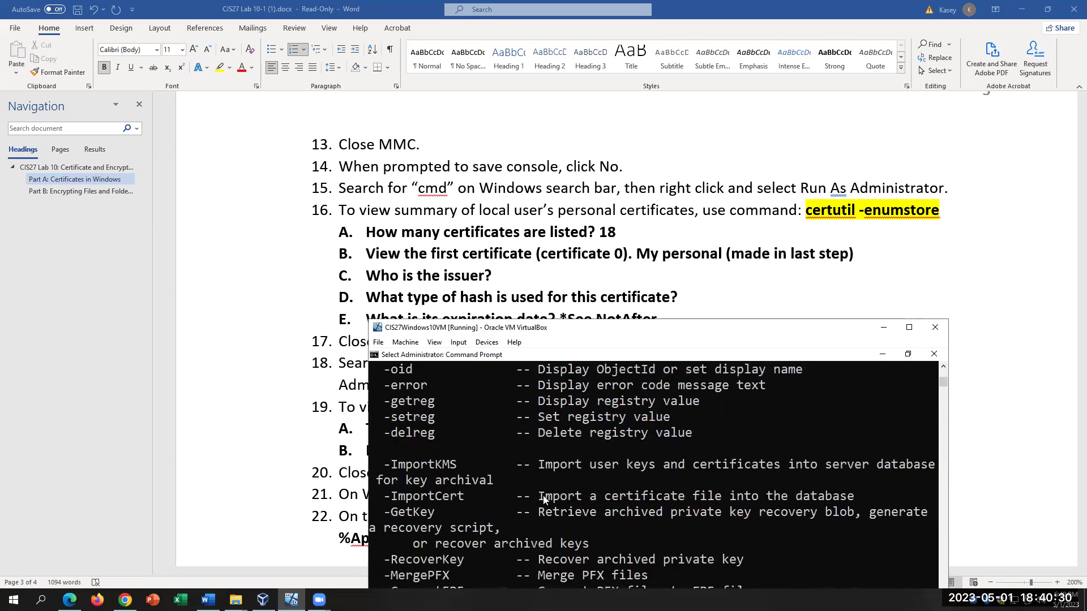
pyautogui.scroll(3, 543, 498)
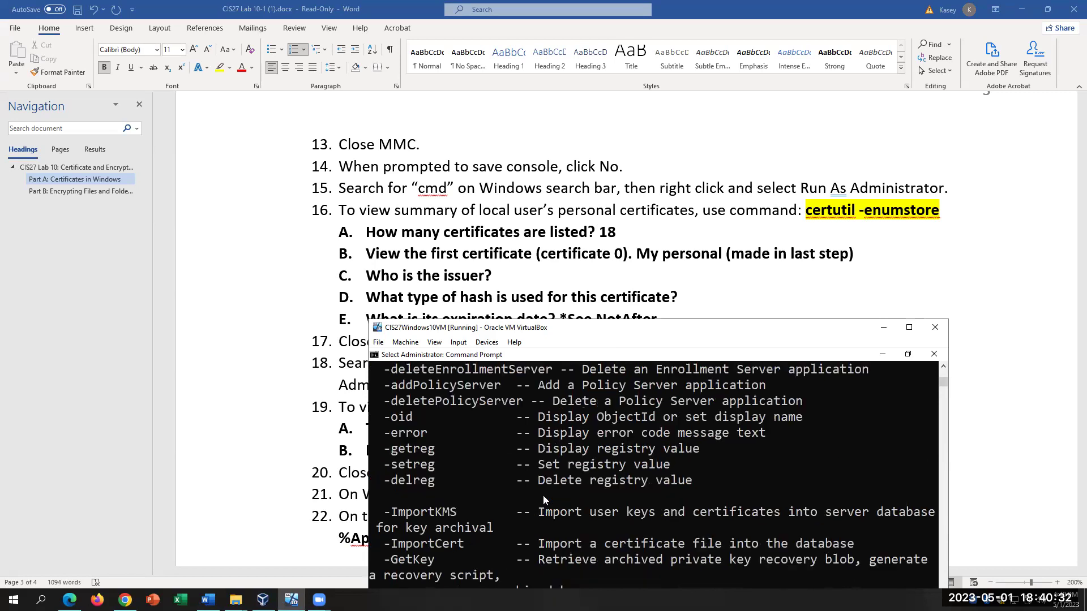
pyautogui.scroll(1, 543, 498)
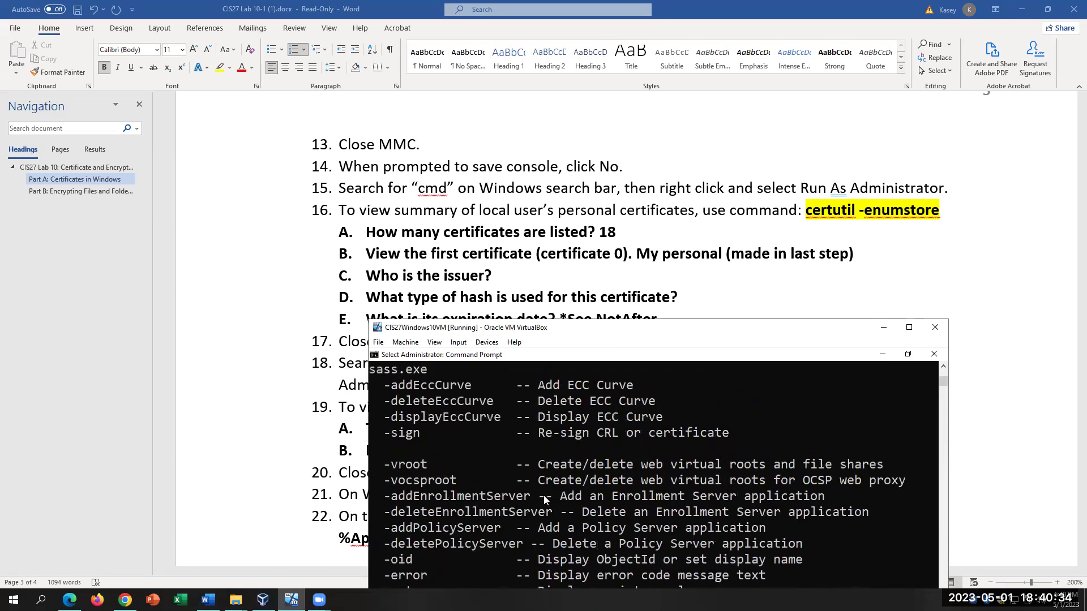
# Step: Find the CA option in the certutil option list and run certutil -CA at the command prompt
pyautogui.scroll(4, 543, 496)
pyautogui.scroll(4, 543, 498)
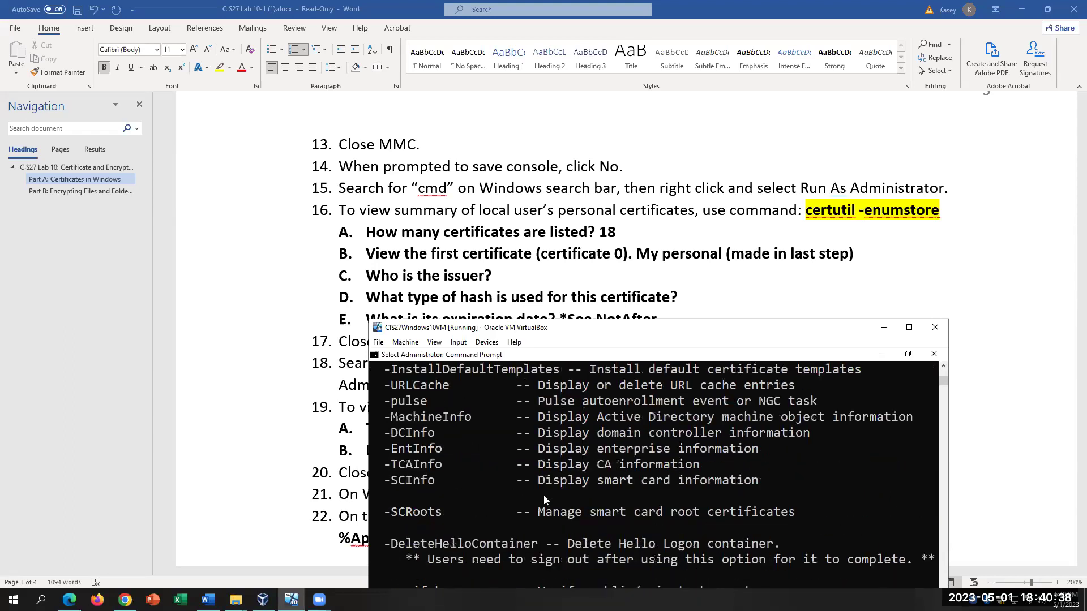
pyautogui.scroll(2, 543, 498)
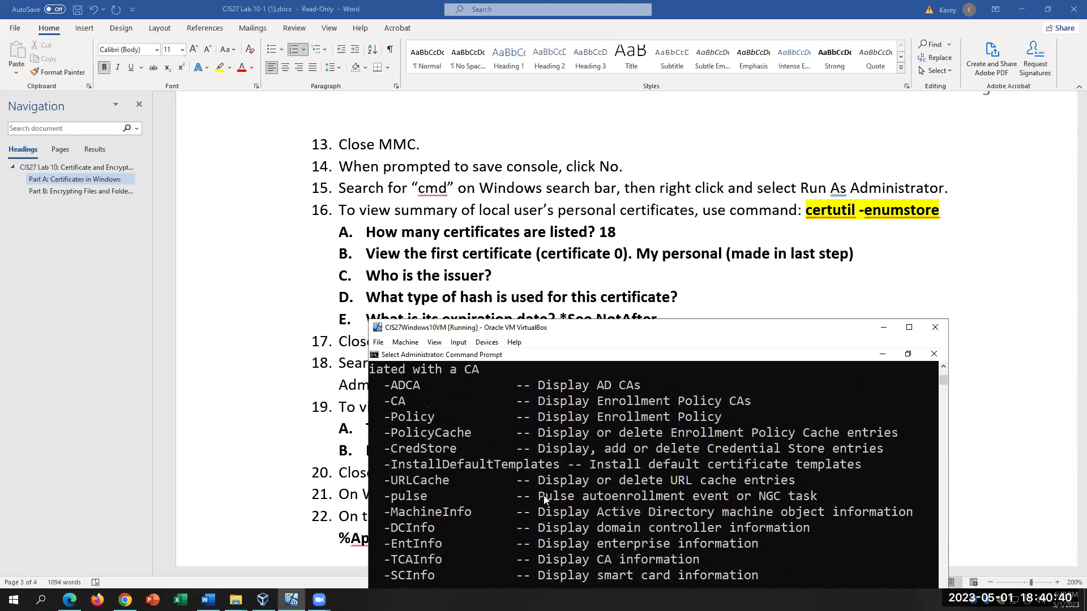
pyautogui.scroll(1, 545, 497)
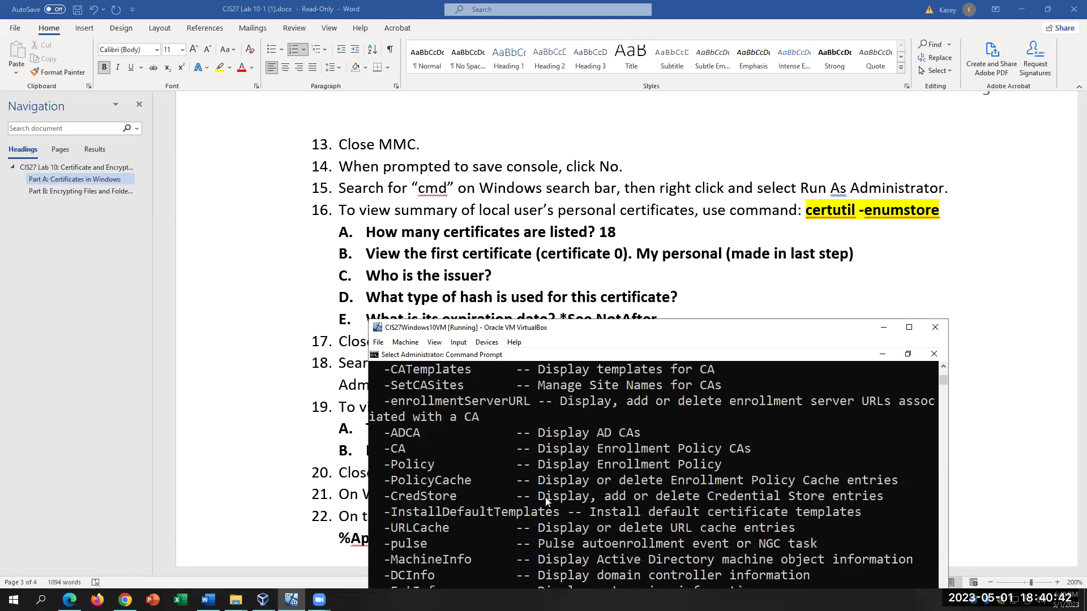
pyautogui.scroll(-15, 572, 529)
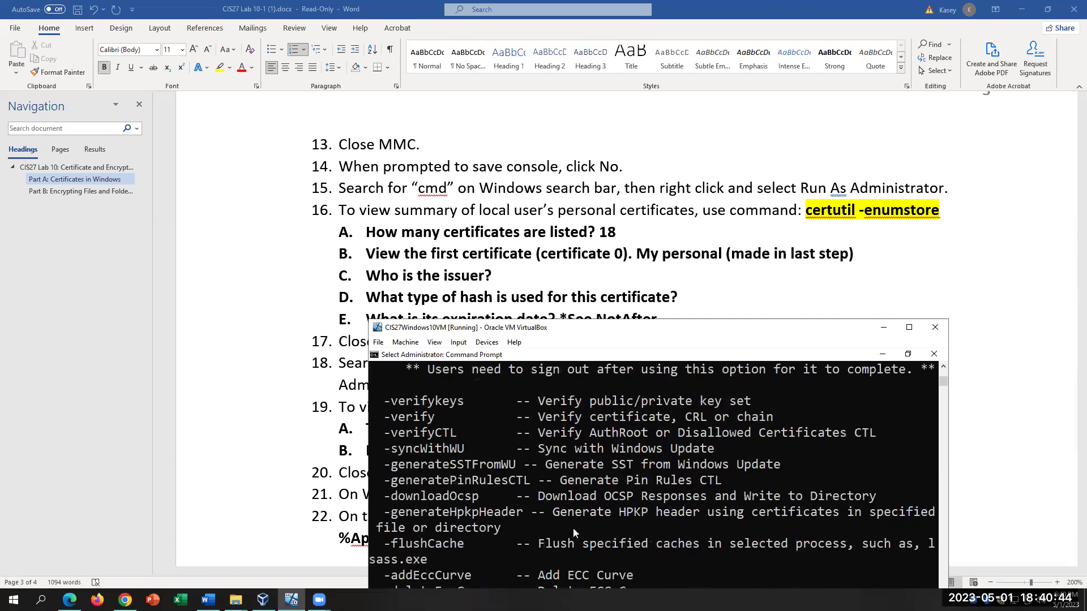
pyautogui.scroll(-10, 575, 527)
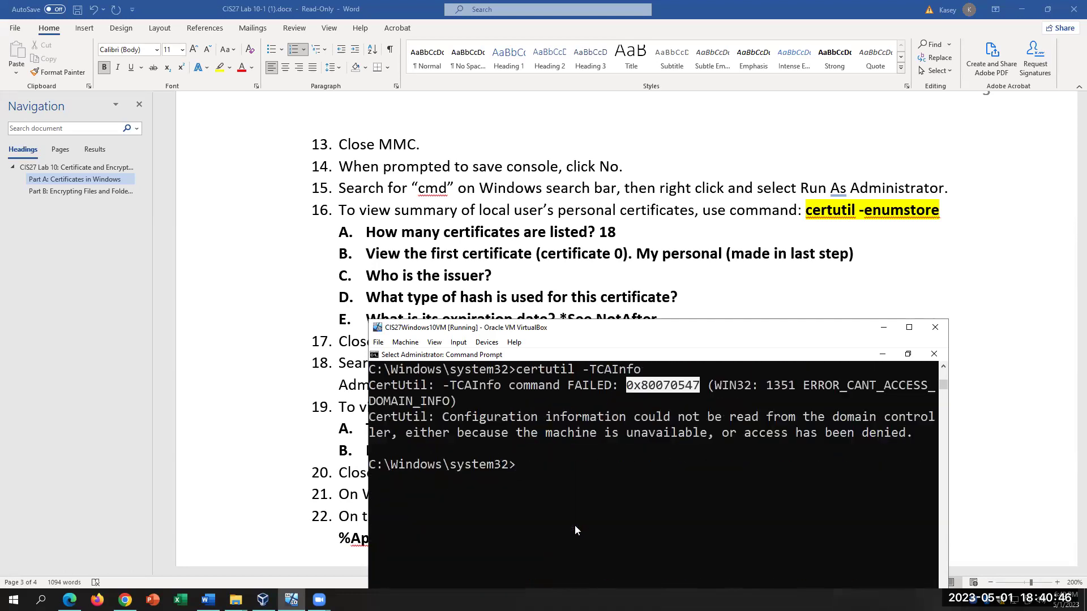
pyautogui.press('Up')
pyautogui.press('BackSpace')
pyautogui.press('BackSpace')
pyautogui.press('BackSpace')
pyautogui.press('BackSpace')
pyautogui.press('BackSpace')
pyautogui.press('BackSpace')
pyautogui.write('CA')
pyautogui.press('Return')
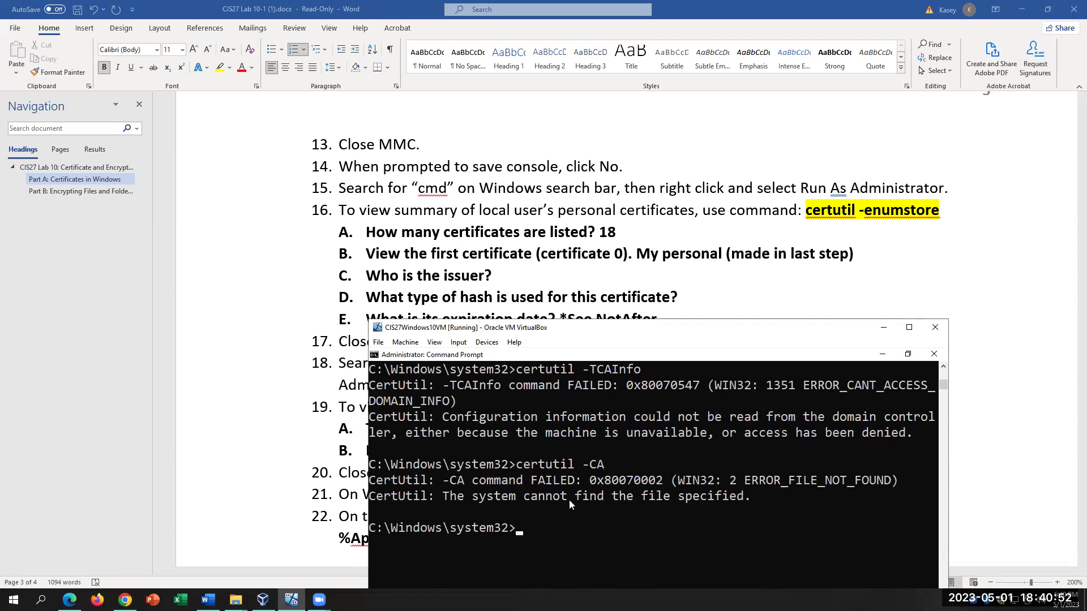
# Step: Mark the certutil -CA command line and its WIN32 error text in the console output for inspection
pyautogui.click(607, 465)
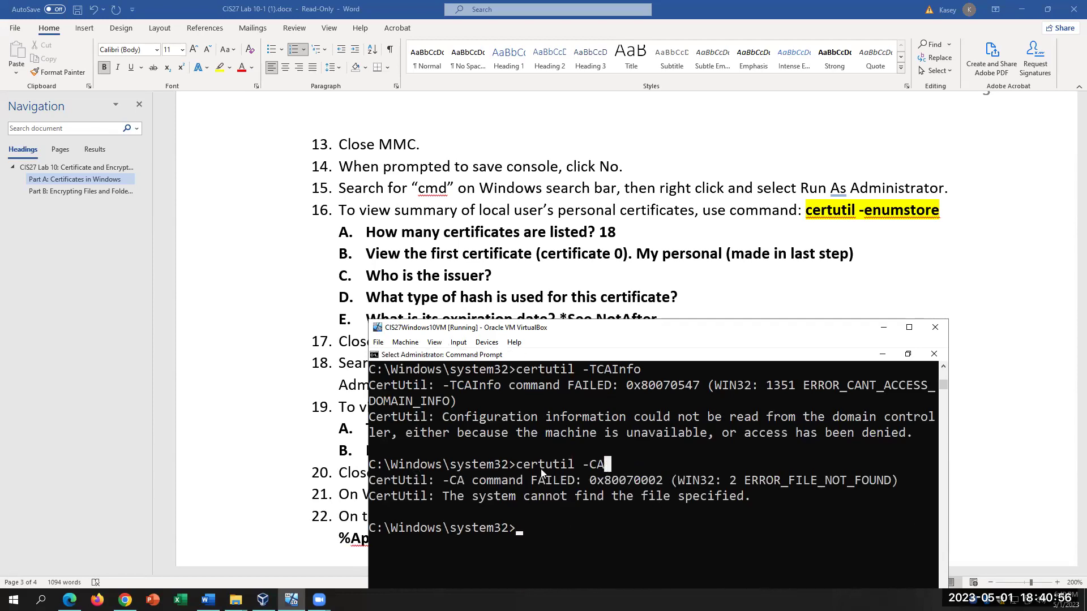
pyautogui.moveTo(604, 467); pyautogui.dragTo(482, 465)
pyautogui.rightClick(589, 519)
pyautogui.click(704, 481)
pyautogui.click(682, 482)
pyautogui.moveTo(680, 482); pyautogui.dragTo(887, 488)
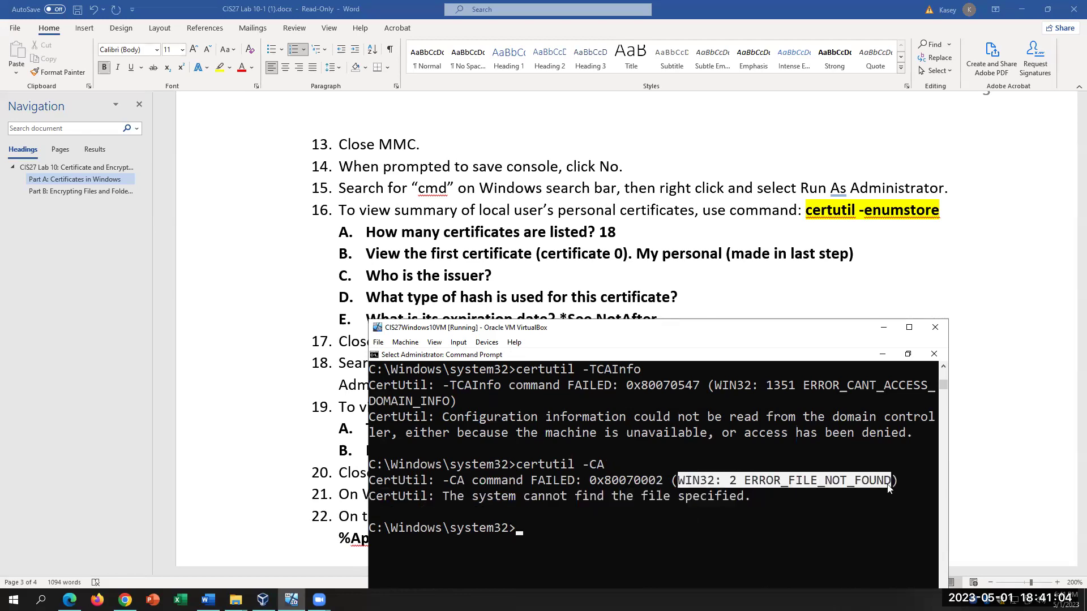
pyautogui.click(526, 513)
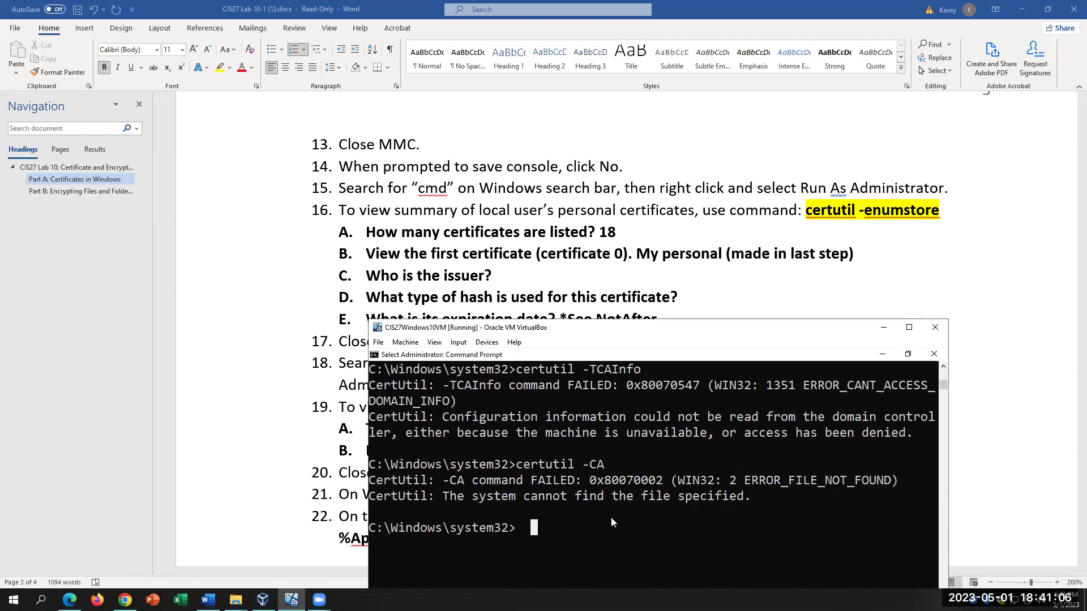
# Step: Mark questions A and B of item 16 in the Word document, and return to the virtual machine
pyautogui.click(700, 243)
pyautogui.moveTo(866, 254); pyautogui.dragTo(378, 235)
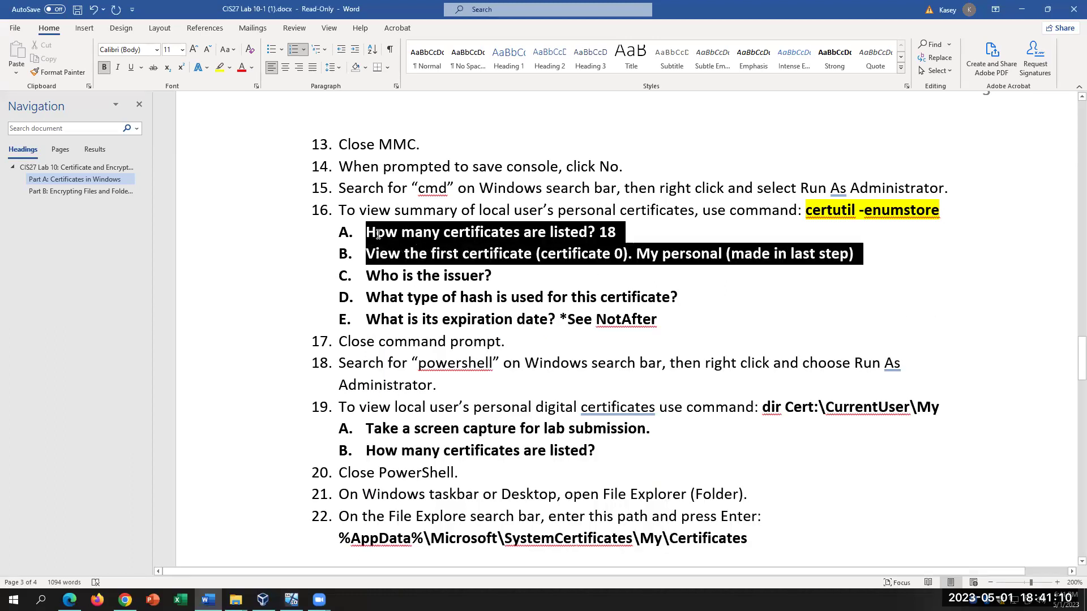
pyautogui.hotkey('alt', 'Tab')
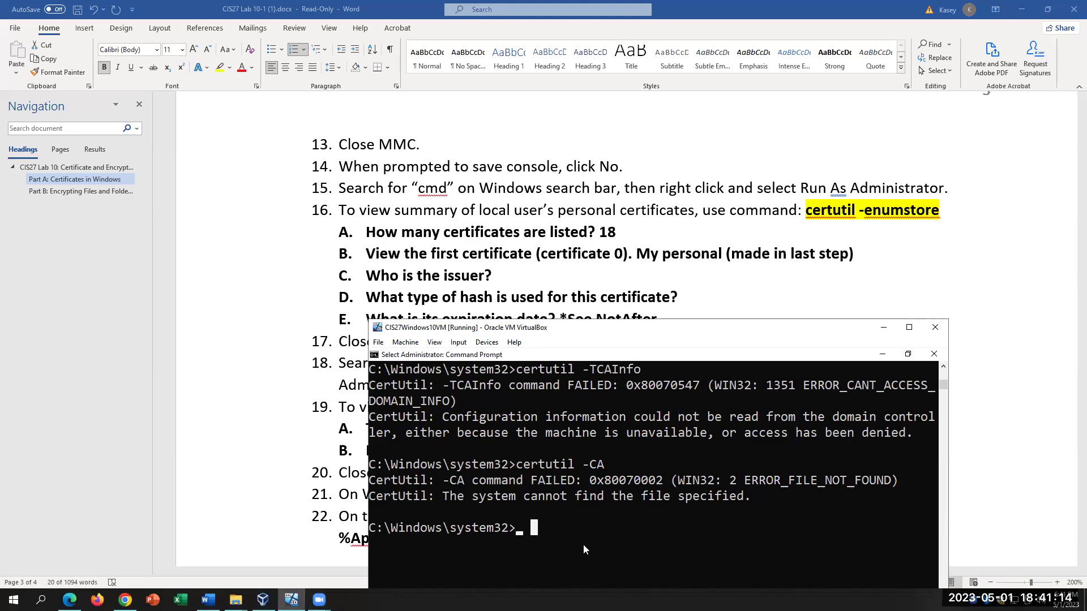
# Step: Display the certutil help listing at the command prompt
pyautogui.write('cert')
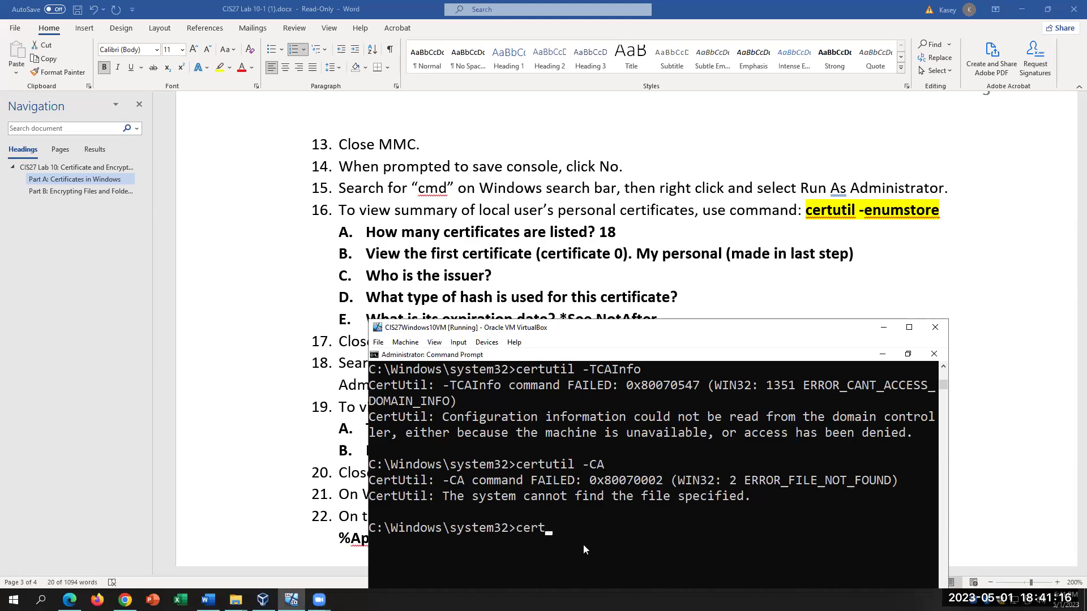
pyautogui.write('u')
pyautogui.write('?')
pyautogui.press('Return')
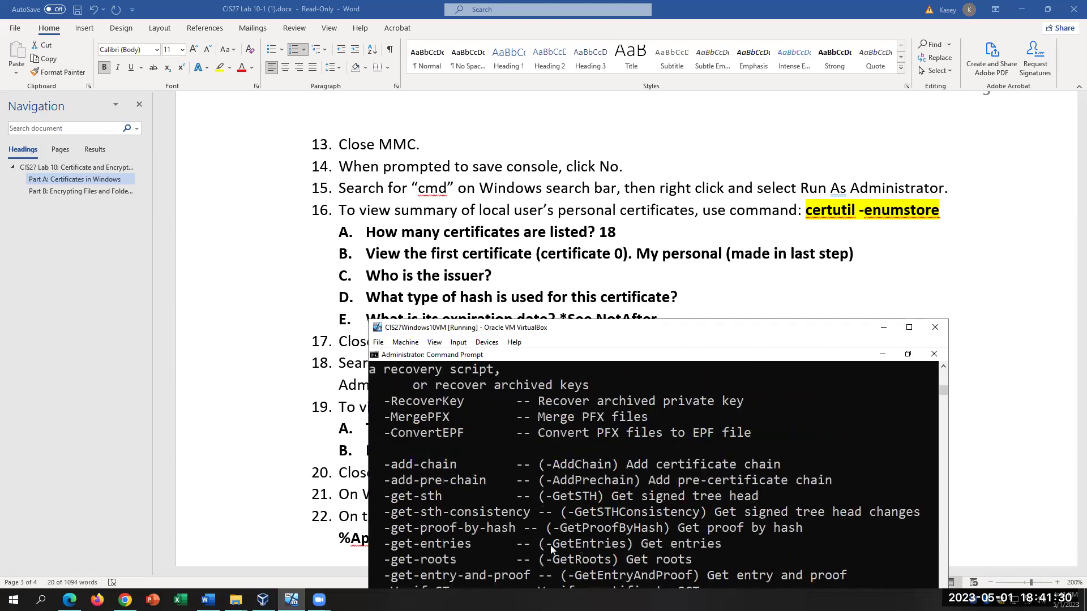
# Step: Examine the certutil options from the archived key commands back to the template and CA commands
pyautogui.scroll(3, 522, 504)
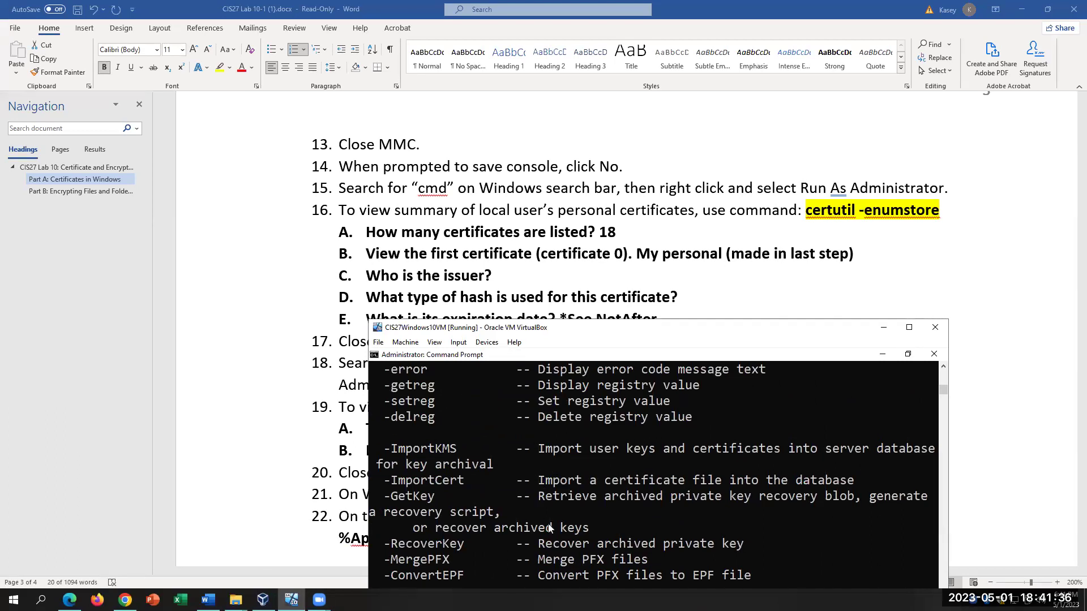
pyautogui.scroll(3, 549, 527)
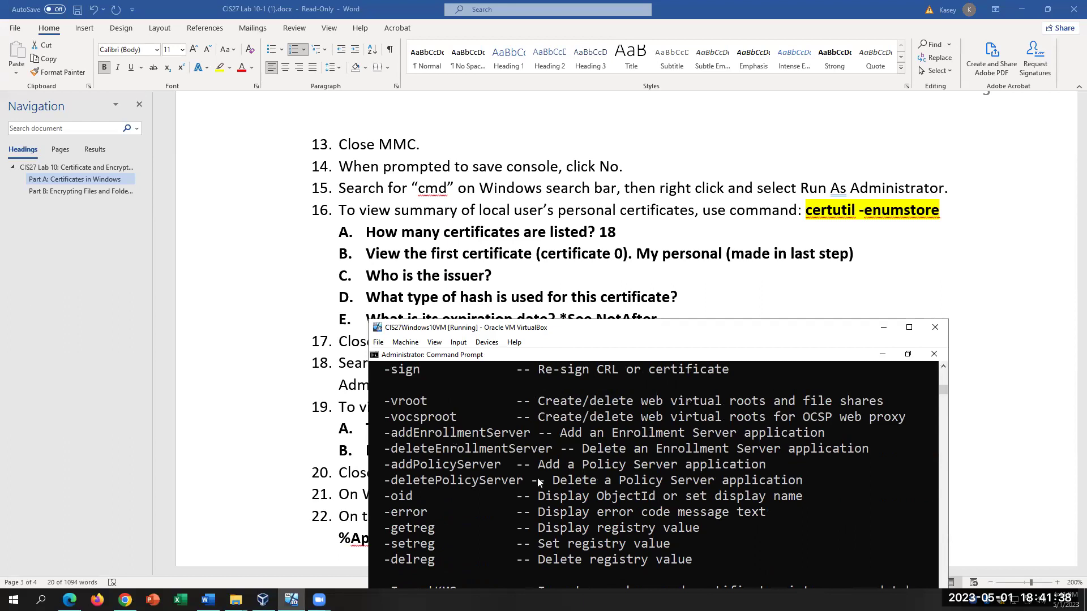
pyautogui.scroll(3, 538, 481)
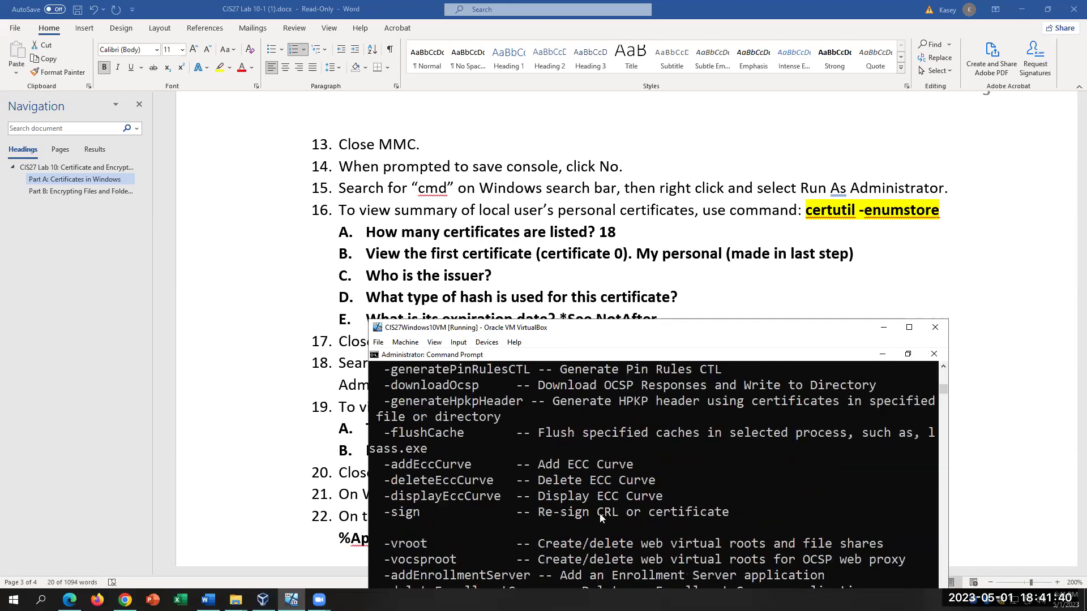
pyautogui.scroll(2, 601, 517)
pyautogui.scroll(5, 601, 516)
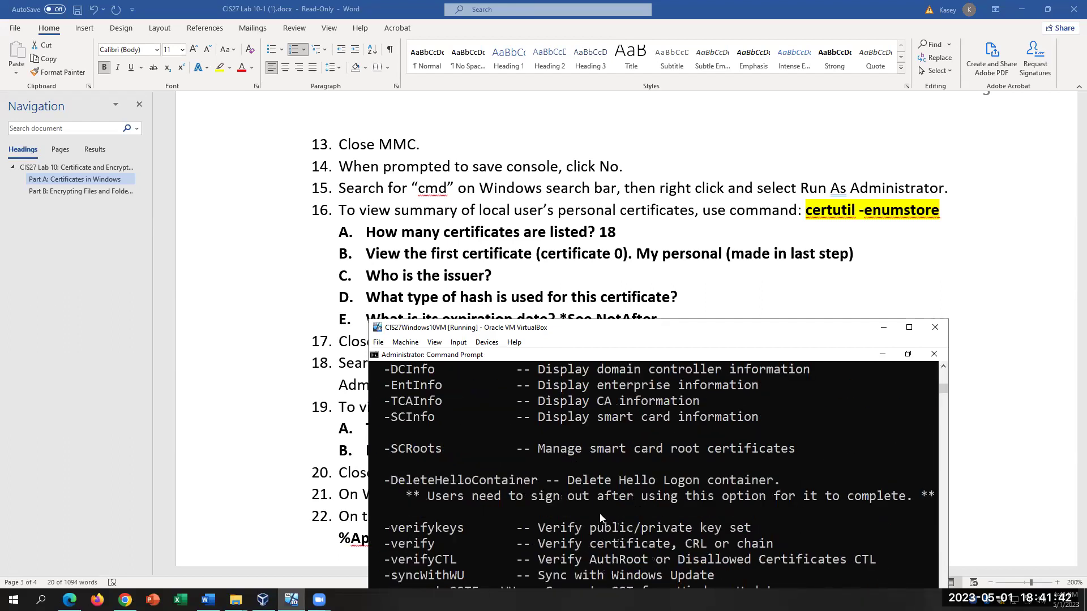
pyautogui.scroll(1, 600, 513)
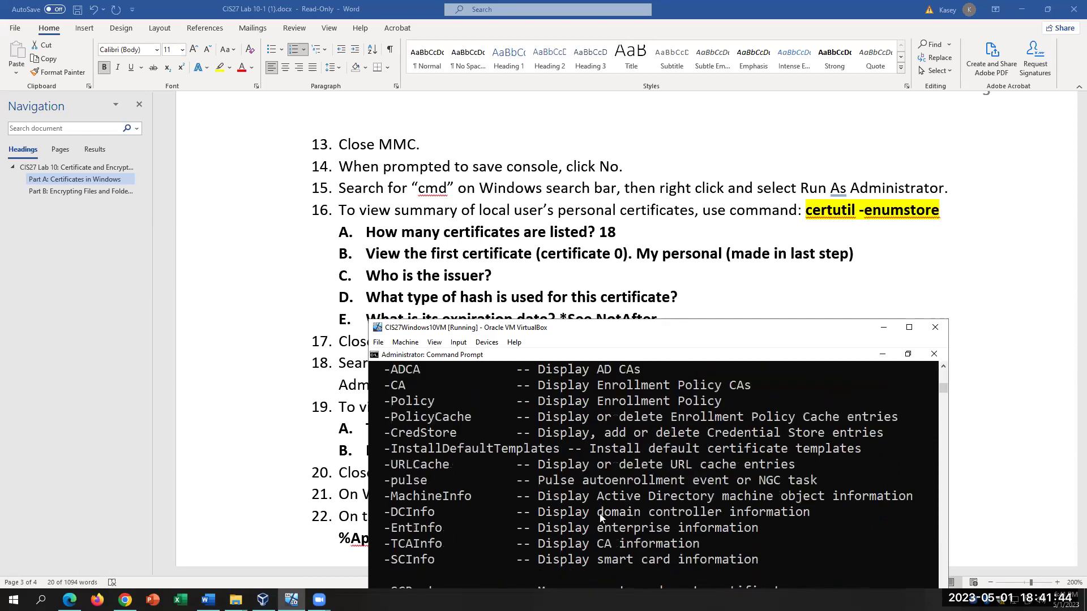
pyautogui.scroll(2, 601, 517)
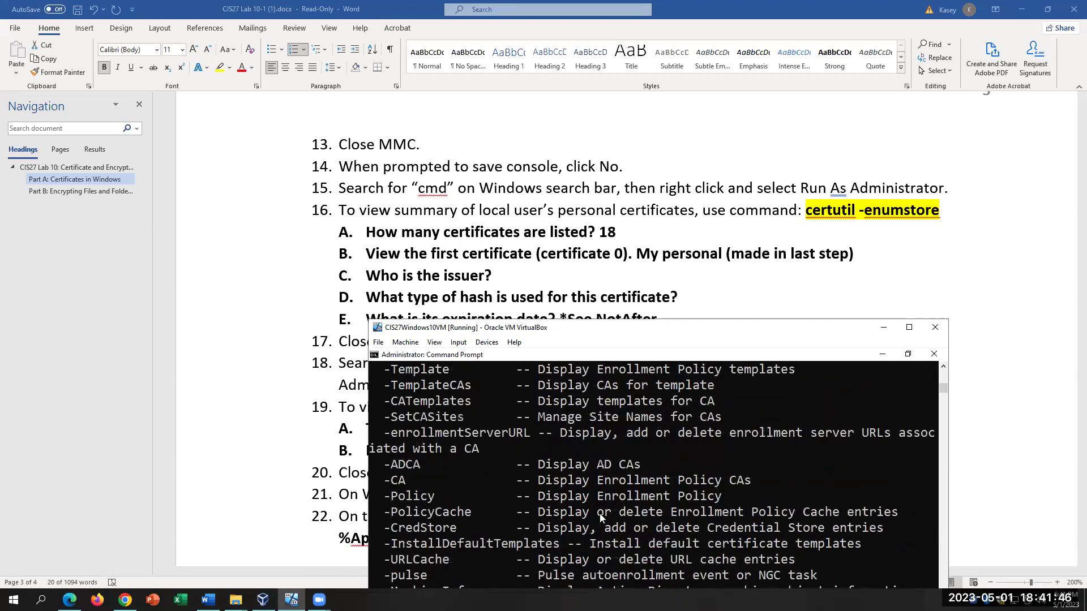
pyautogui.scroll(1, 601, 516)
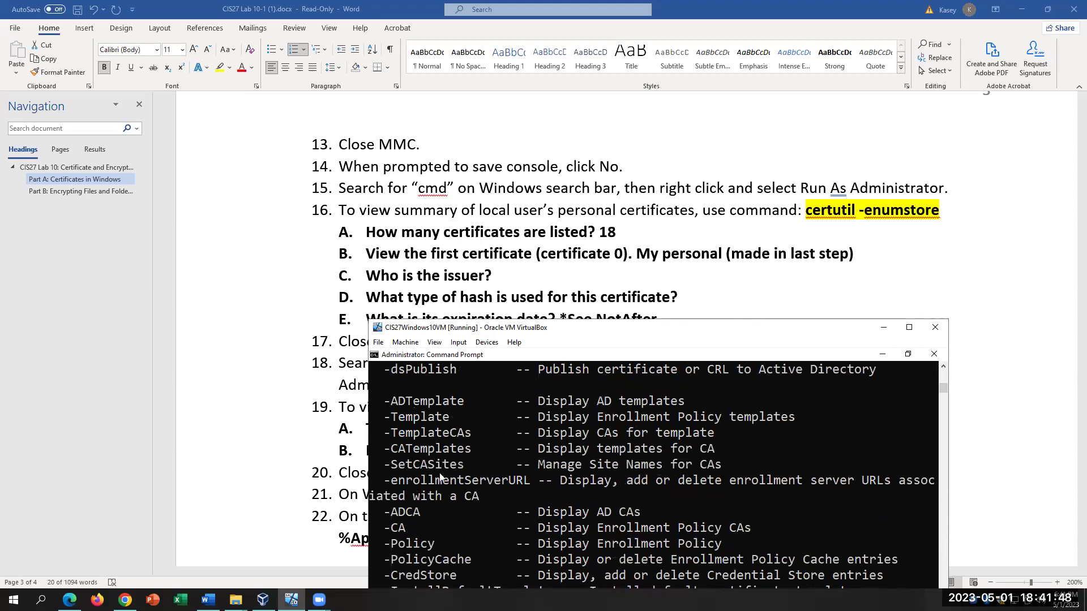
# Step: In the Word document, highlight questions A and B under item 16 in yellow
pyautogui.click(367, 435)
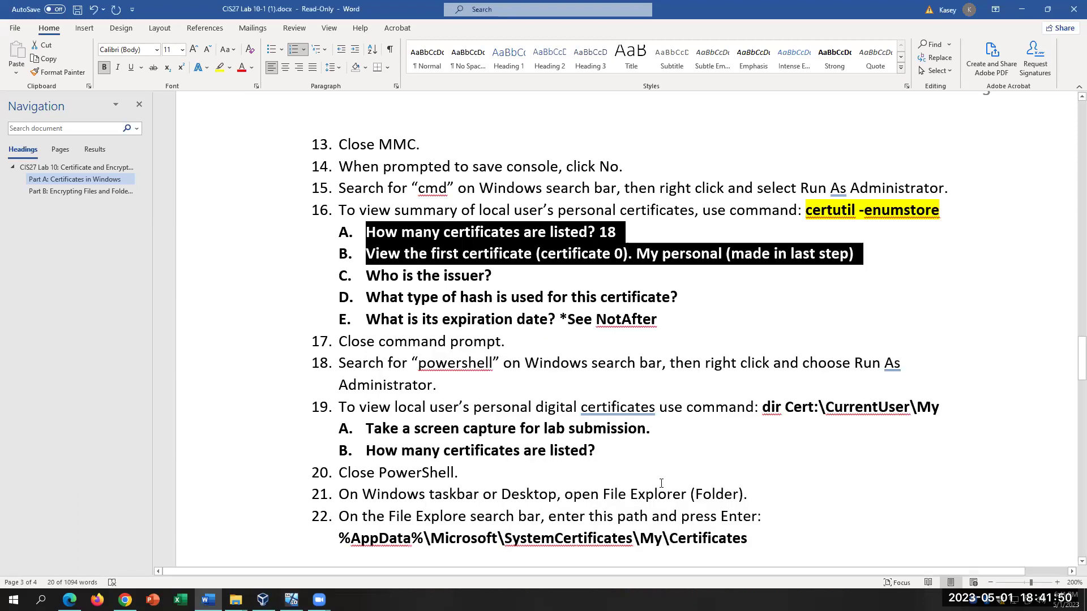
pyautogui.moveTo(939, 211); pyautogui.dragTo(803, 212)
pyautogui.moveTo(864, 256); pyautogui.dragTo(365, 233)
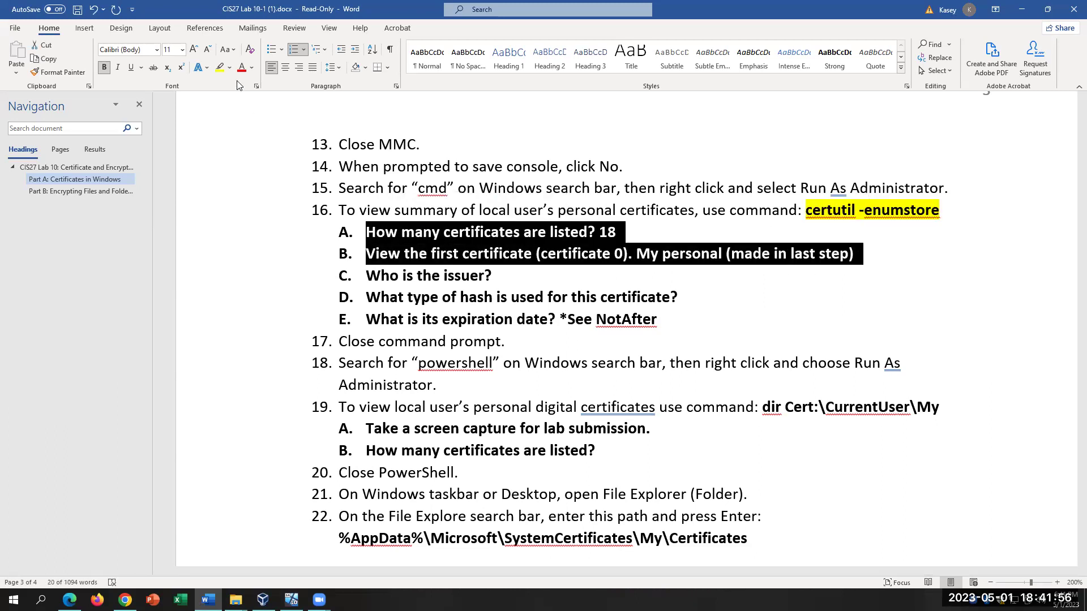
pyautogui.click(220, 66)
pyautogui.click(942, 216)
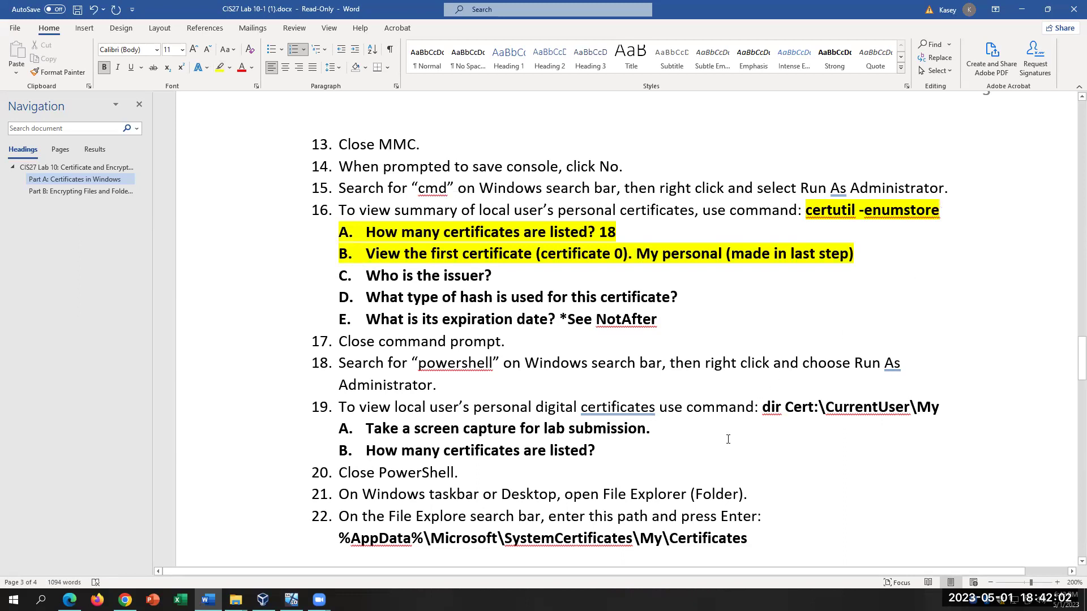
# Step: Return to the virtual machine and close its Command Prompt, as item 17 of the lab requires
pyautogui.scroll(-1, 727, 439)
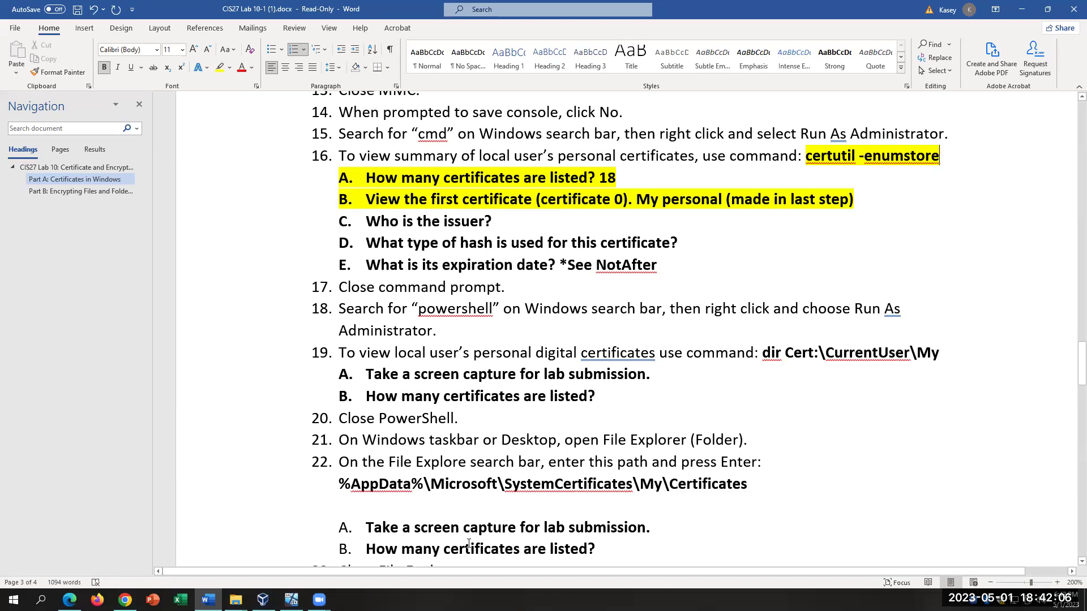
pyautogui.click(292, 599)
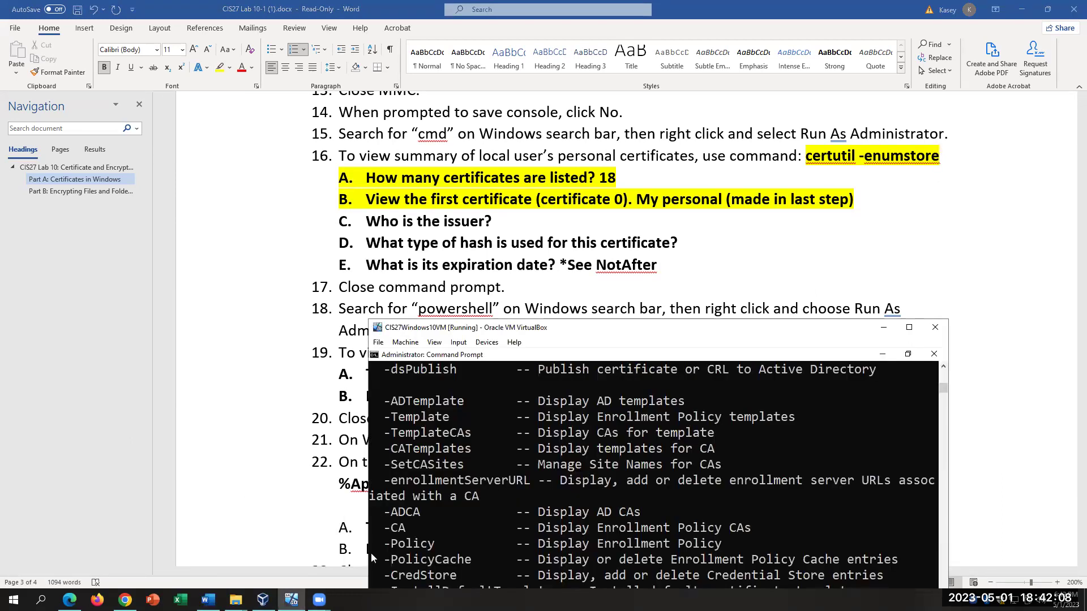
pyautogui.click(934, 354)
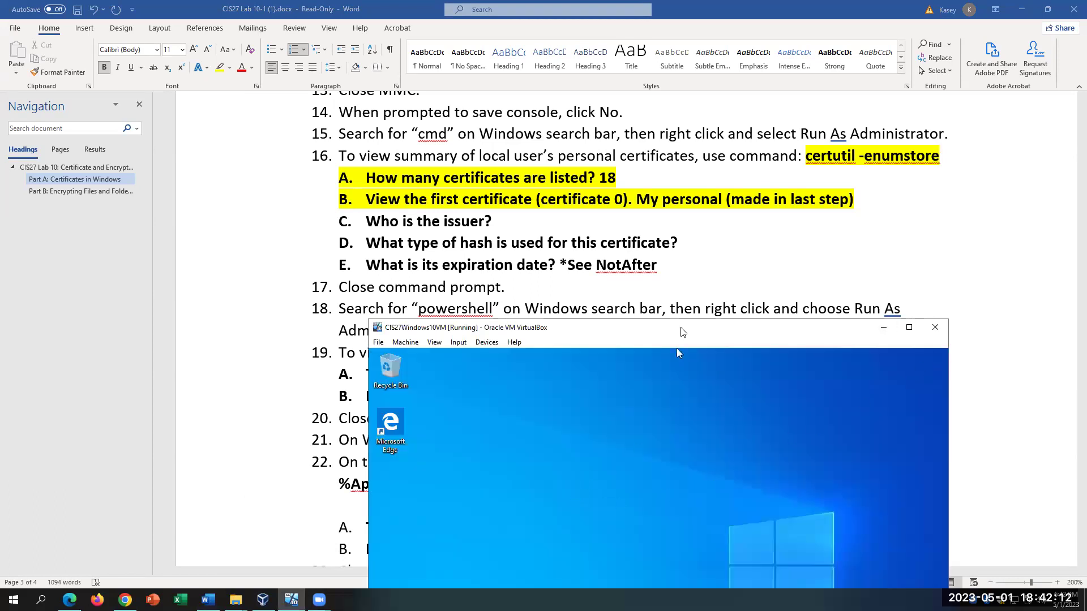
# Step: Bring lab items 17 to 23 into view and move the VirtualBox window up until the virtual machine's taskbar shows
pyautogui.moveTo(680, 335); pyautogui.dragTo(733, 356)
pyautogui.scroll(-5, 686, 310)
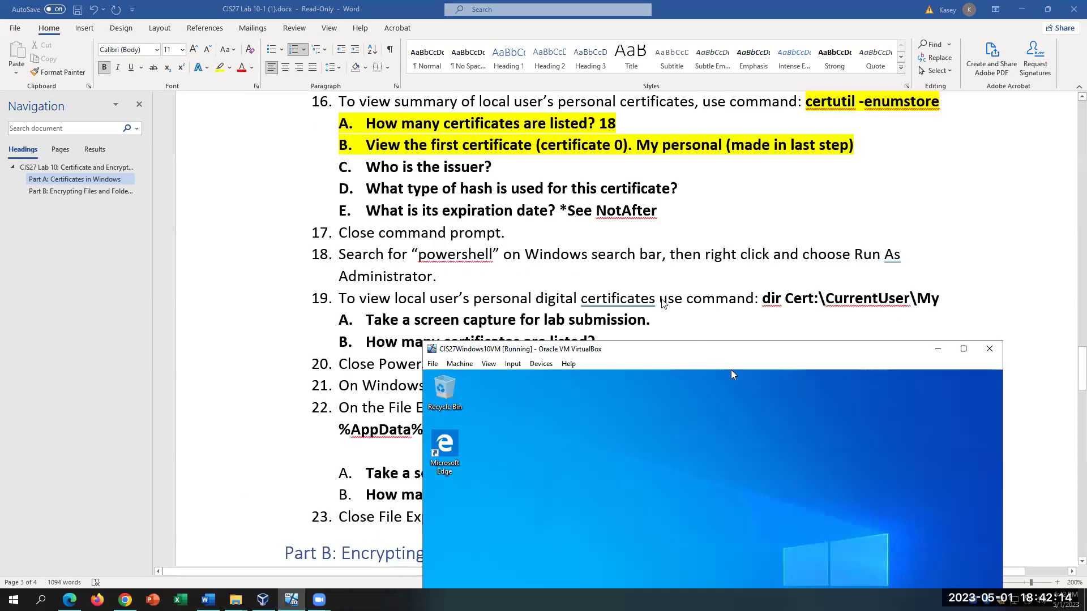
pyautogui.scroll(2, 826, 263)
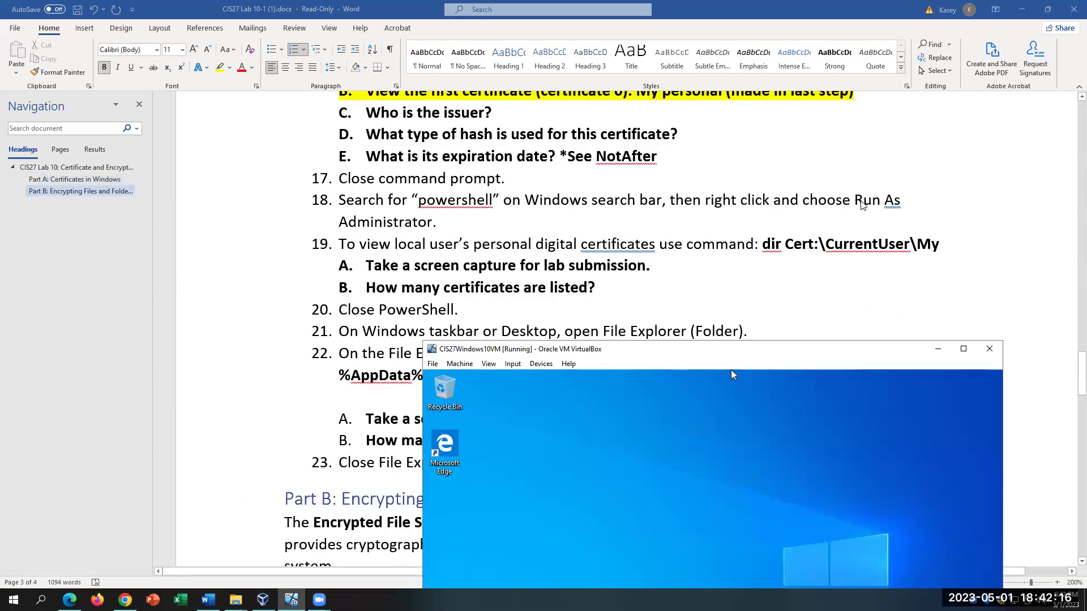
pyautogui.moveTo(791, 355); pyautogui.dragTo(761, 271)
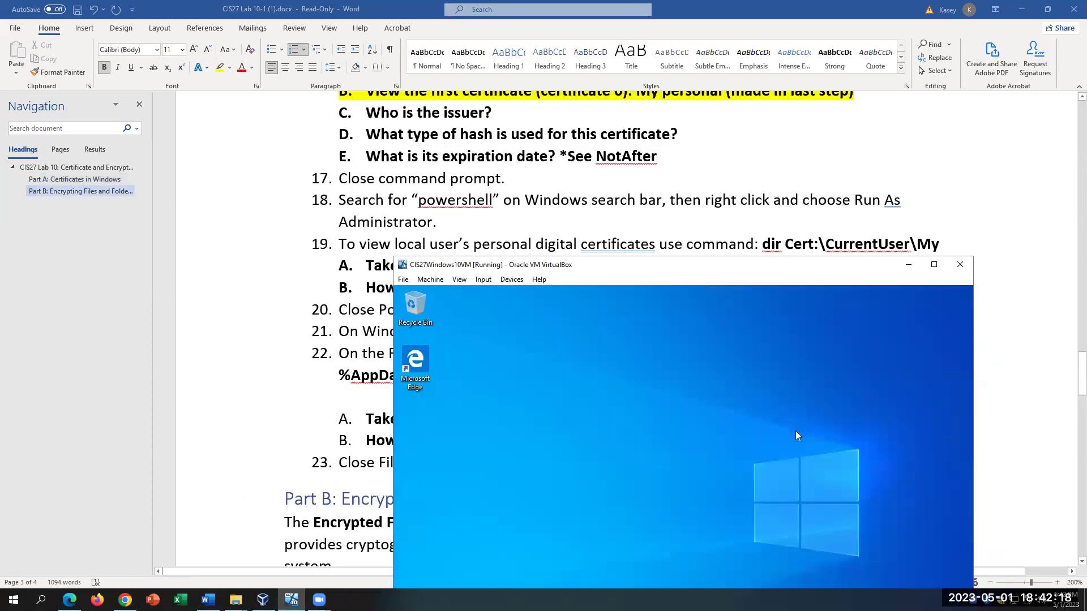
pyautogui.moveTo(838, 276); pyautogui.dragTo(832, 237)
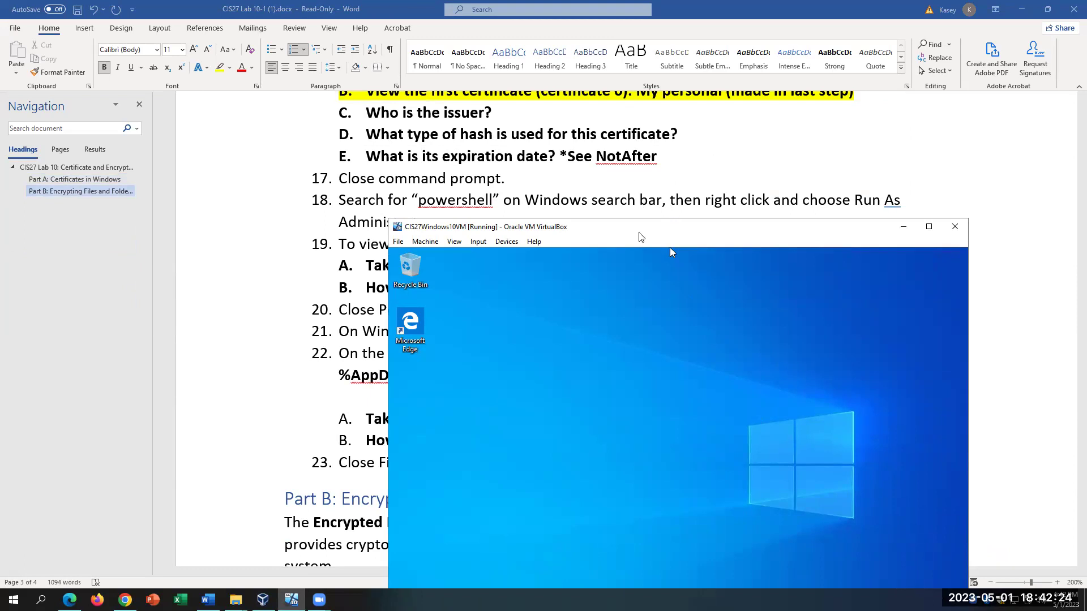
pyautogui.moveTo(639, 234); pyautogui.dragTo(596, 112)
# Step: Search for PowerShell in the virtual machine, run it as administrator and allow it to make changes
pyautogui.click(434, 551)
pyautogui.write('p')
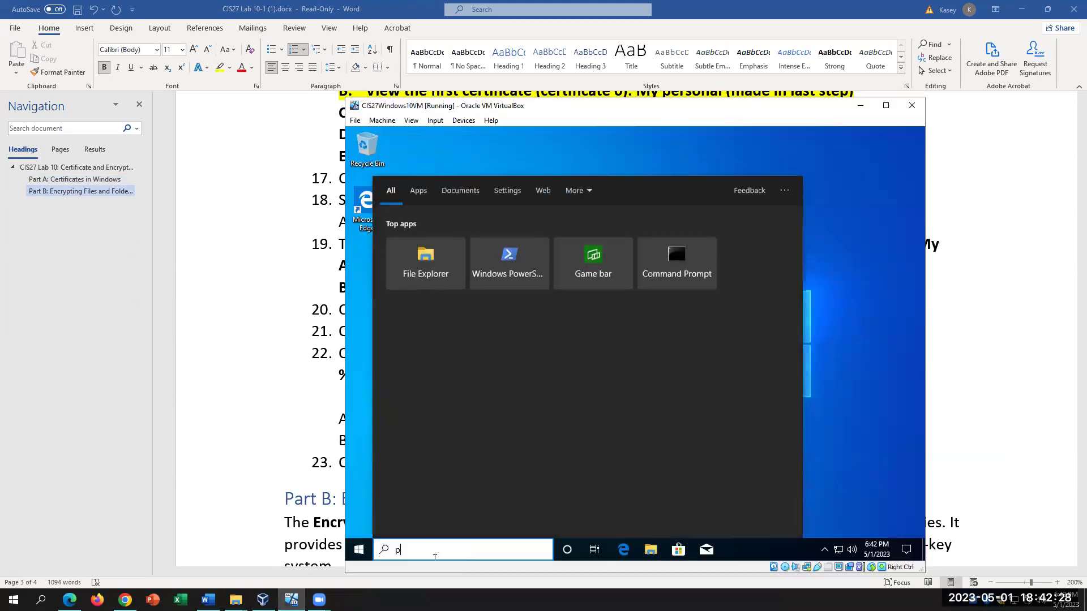
pyautogui.write('owersh')
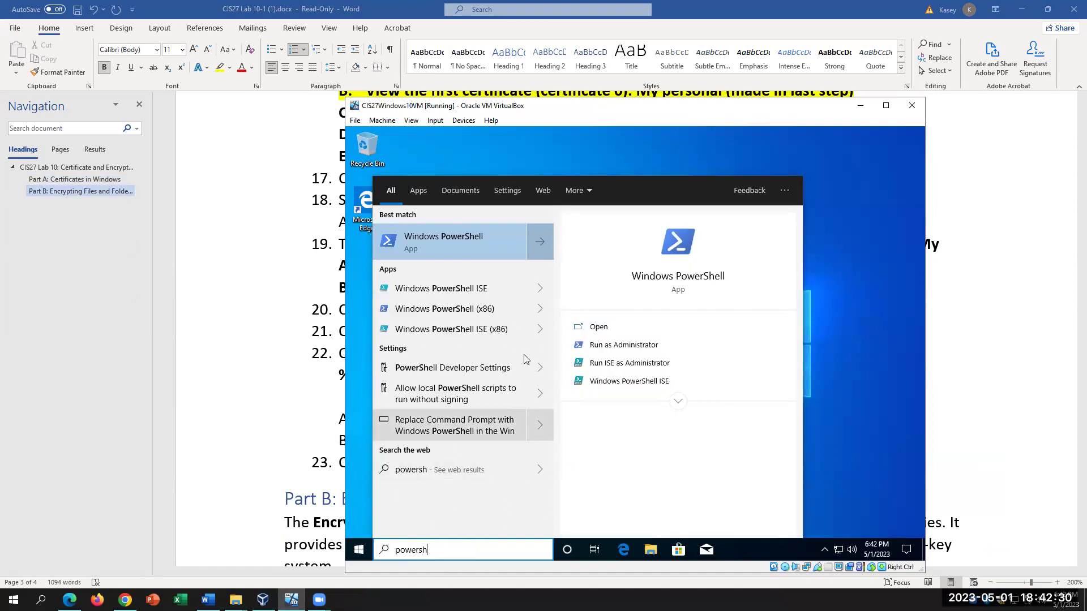
pyautogui.rightClick(503, 241)
pyautogui.click(546, 250)
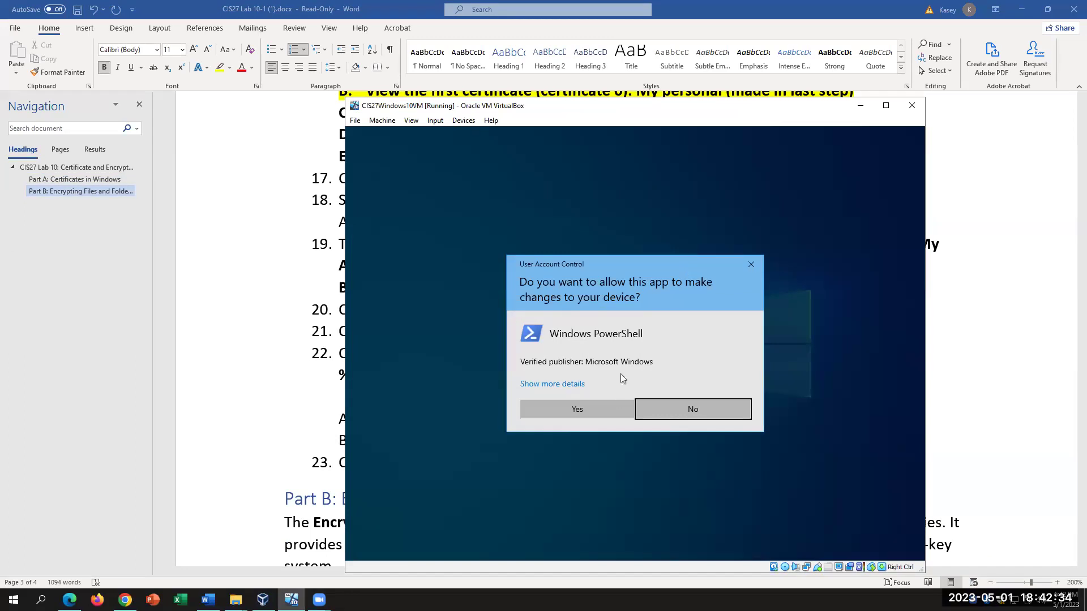
pyautogui.click(583, 416)
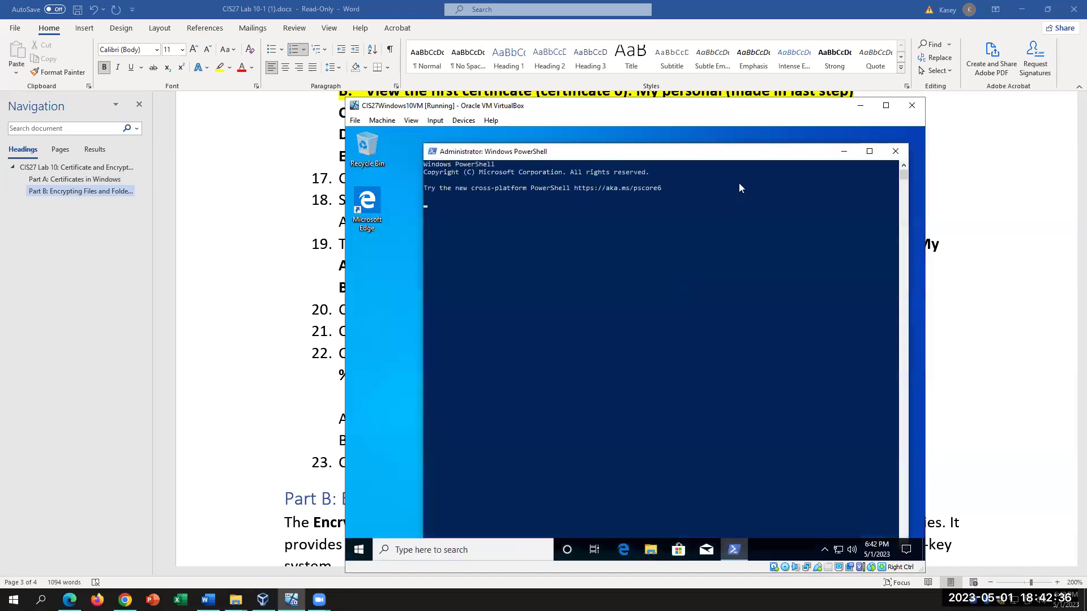
# Step: Set the PowerShell window's font size to 18
pyautogui.click(433, 152)
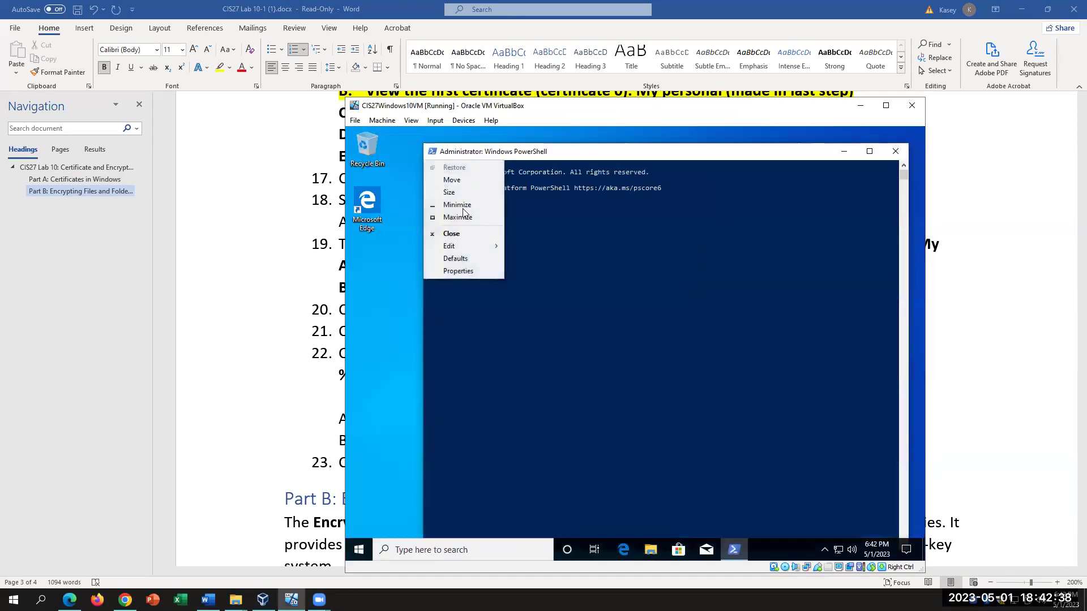
pyautogui.click(458, 271)
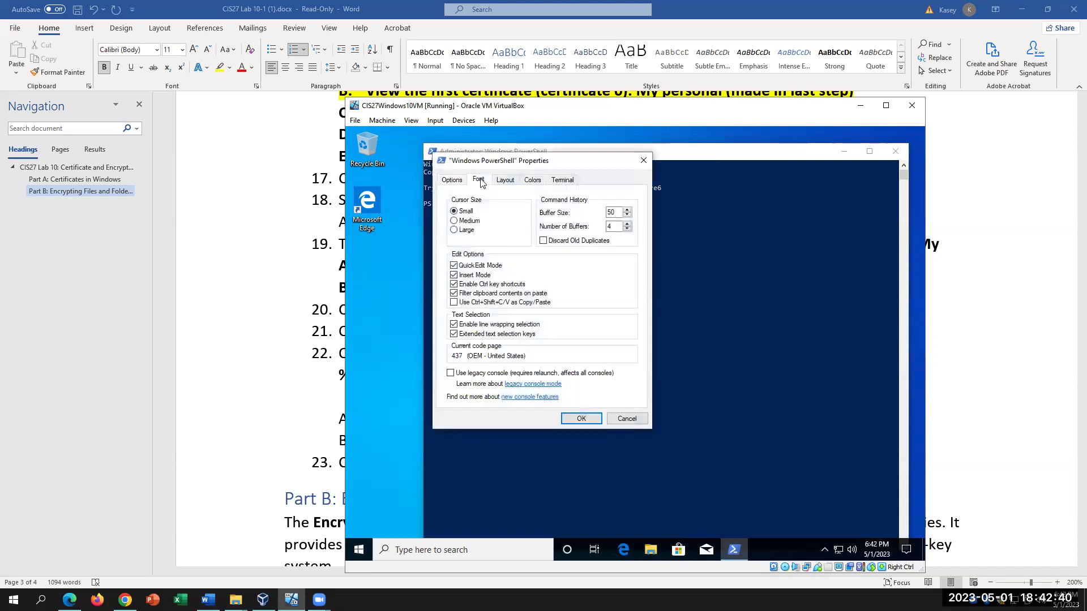
pyautogui.click(478, 180)
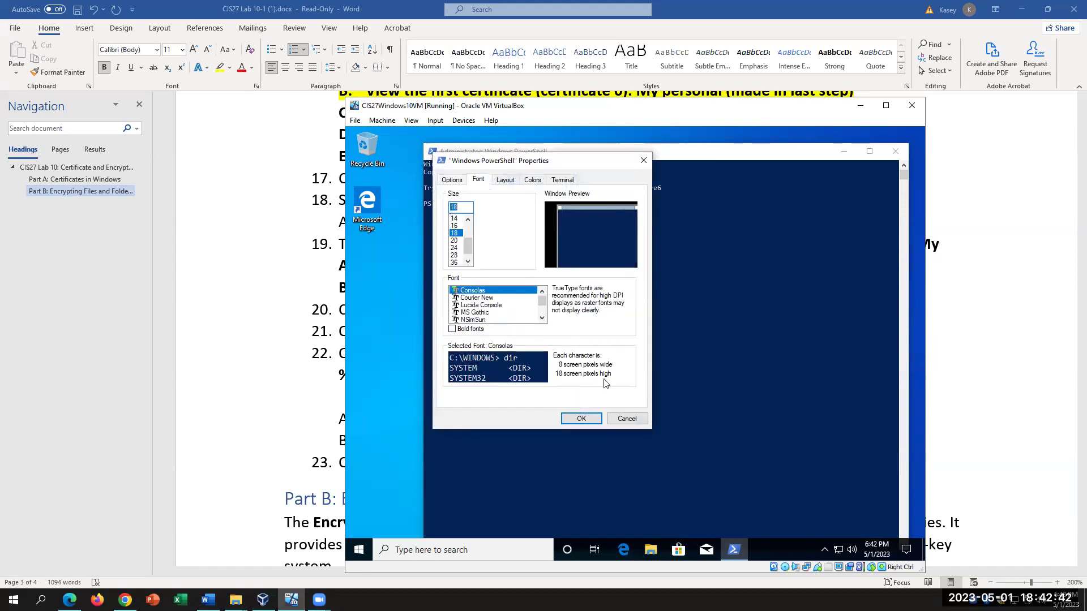
pyautogui.click(581, 419)
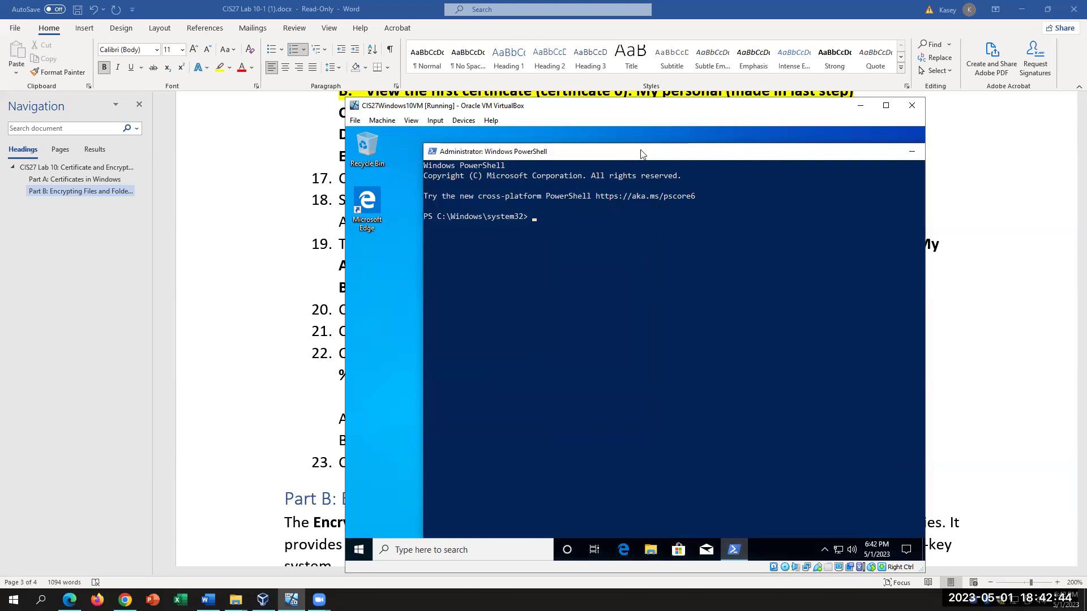
# Step: Enlarge the PowerShell window's font to size 24
pyautogui.click(432, 151)
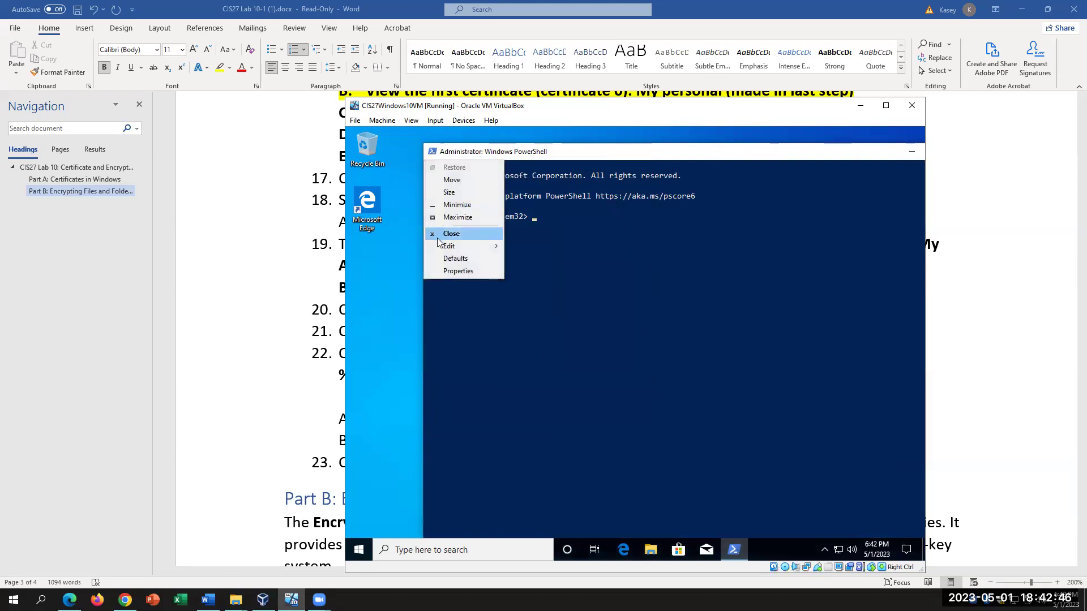
pyautogui.click(457, 271)
pyautogui.click(478, 180)
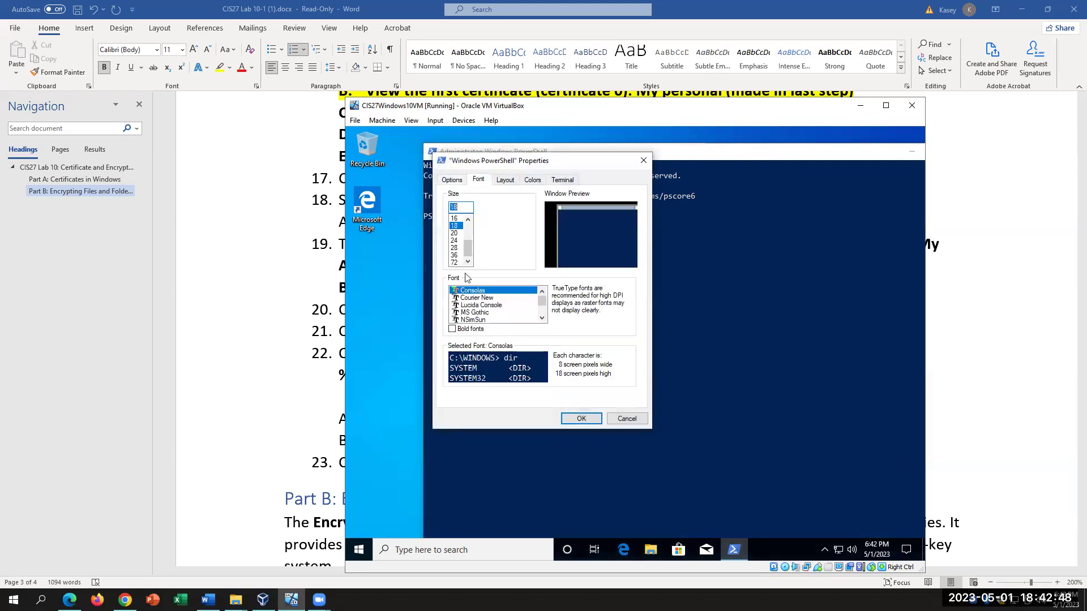
pyautogui.click(454, 240)
pyautogui.click(581, 419)
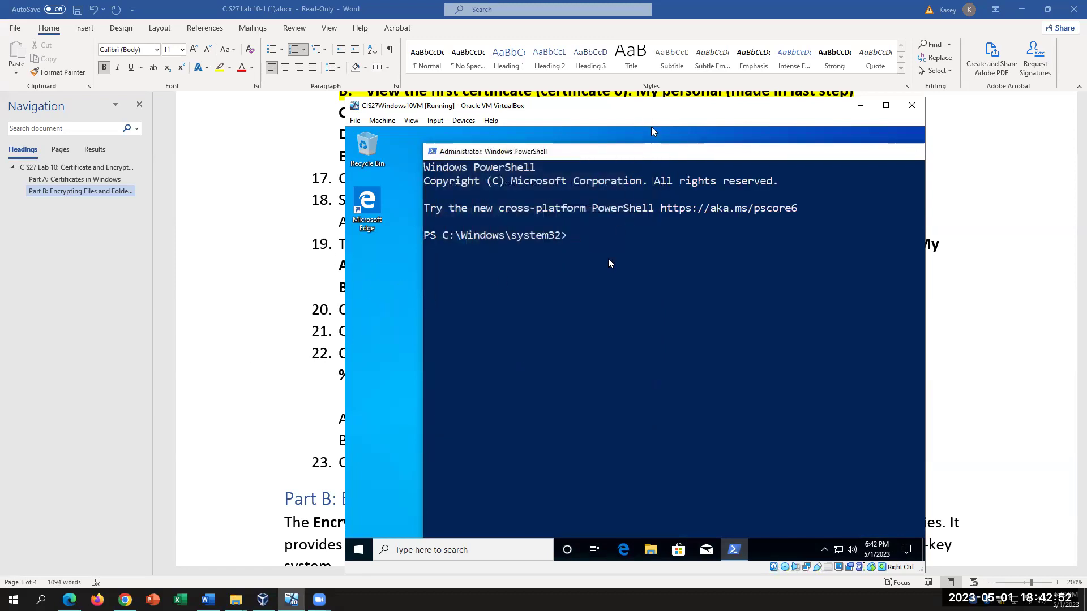
# Step: Move the VirtualBox window down to uncover lab item 19 and run dir Cert:\CurrentUser\My in PowerShell
pyautogui.moveTo(624, 105); pyautogui.dragTo(596, 244)
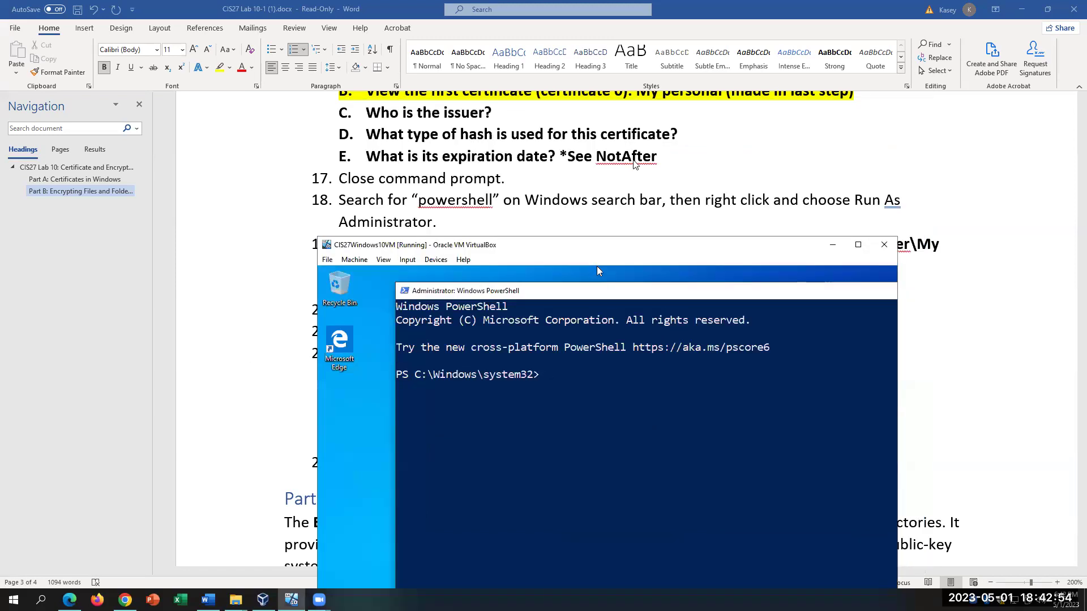
pyautogui.scroll(-1, 635, 167)
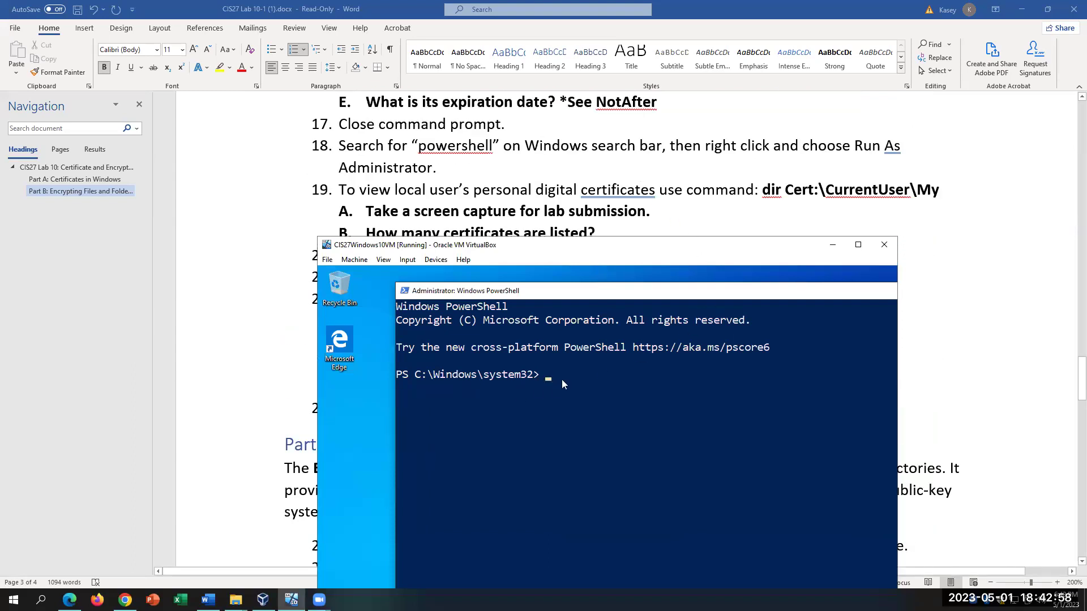
pyautogui.write('ir Cert:')
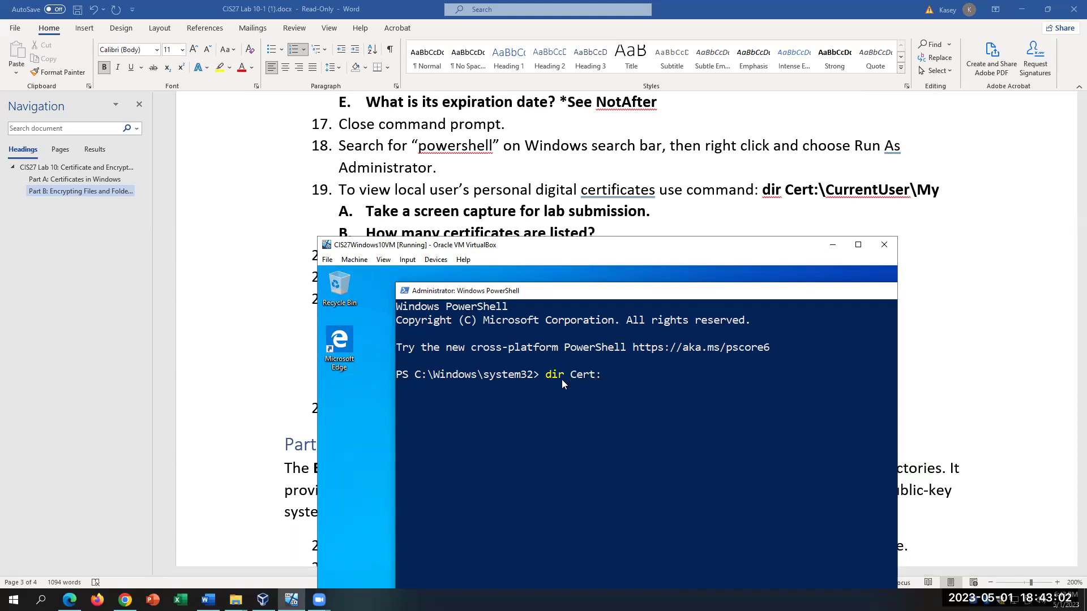
pyautogui.write('\\CurrentUser\\My')
pyautogui.press('Return')
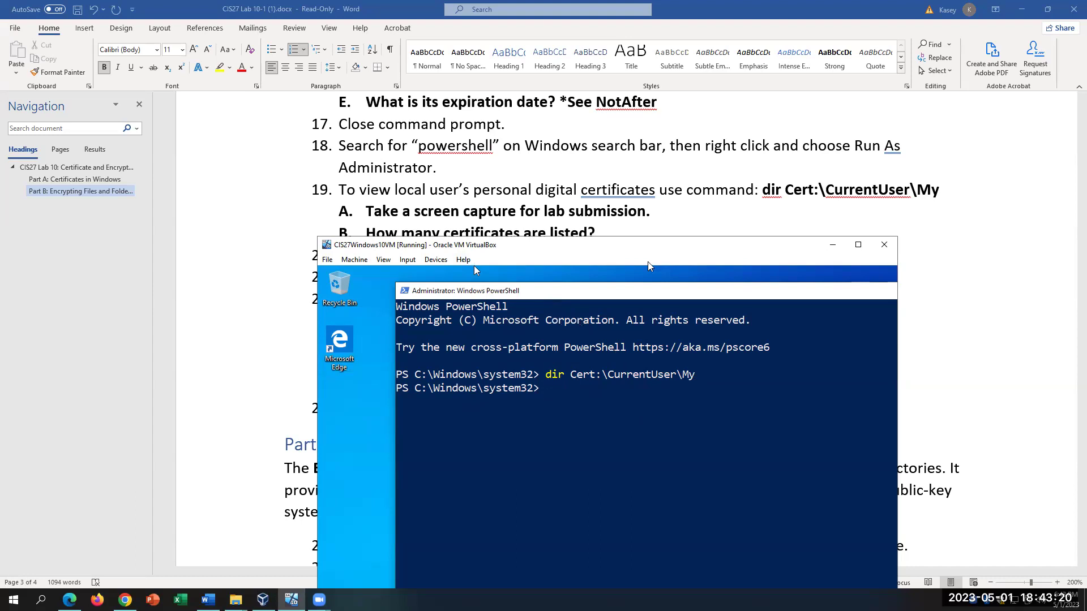
# Step: Review lab items 19 to 23 in the Word document and return to the virtual machine
pyautogui.click(567, 388)
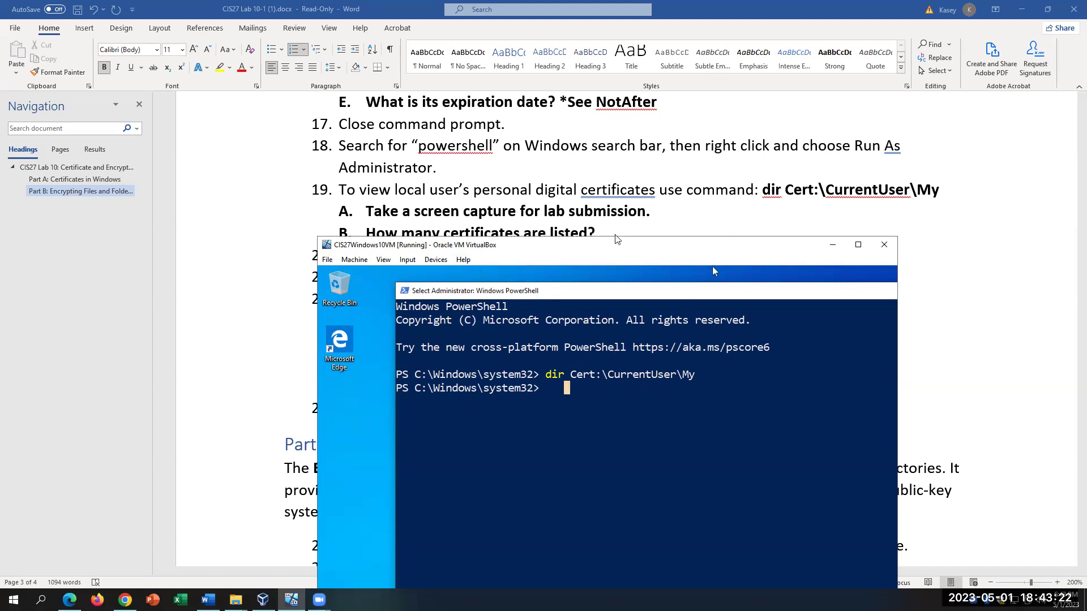
pyautogui.scroll(1, 621, 214)
pyautogui.scroll(-2, 623, 214)
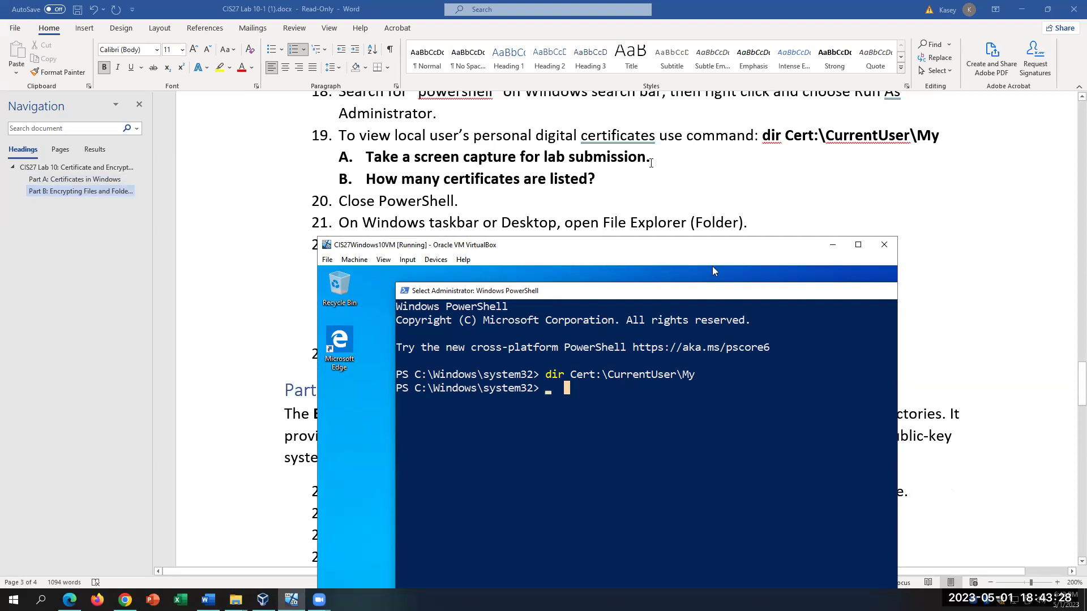
pyautogui.click(652, 170)
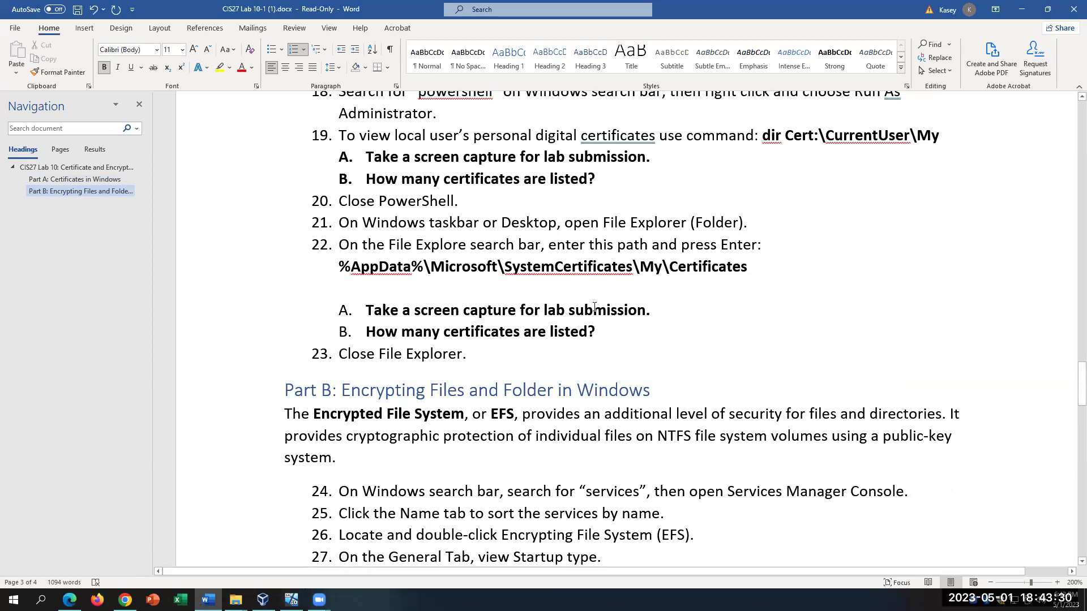
pyautogui.click(292, 600)
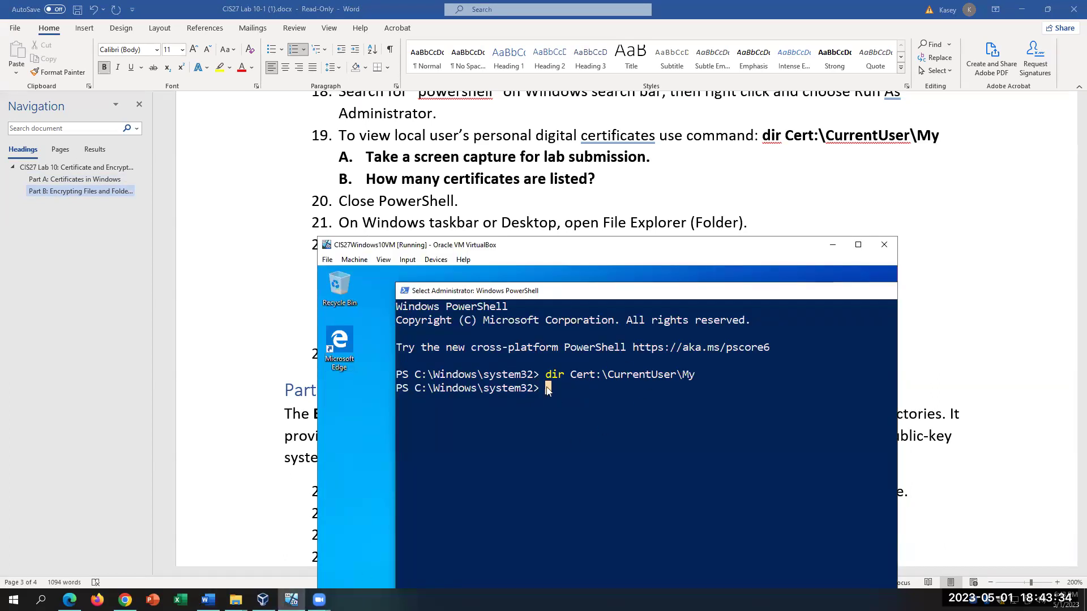
# Step: Run help in PowerShell and page through the whole help text back to the command prompt
pyautogui.moveTo(546, 375); pyautogui.dragTo(693, 383)
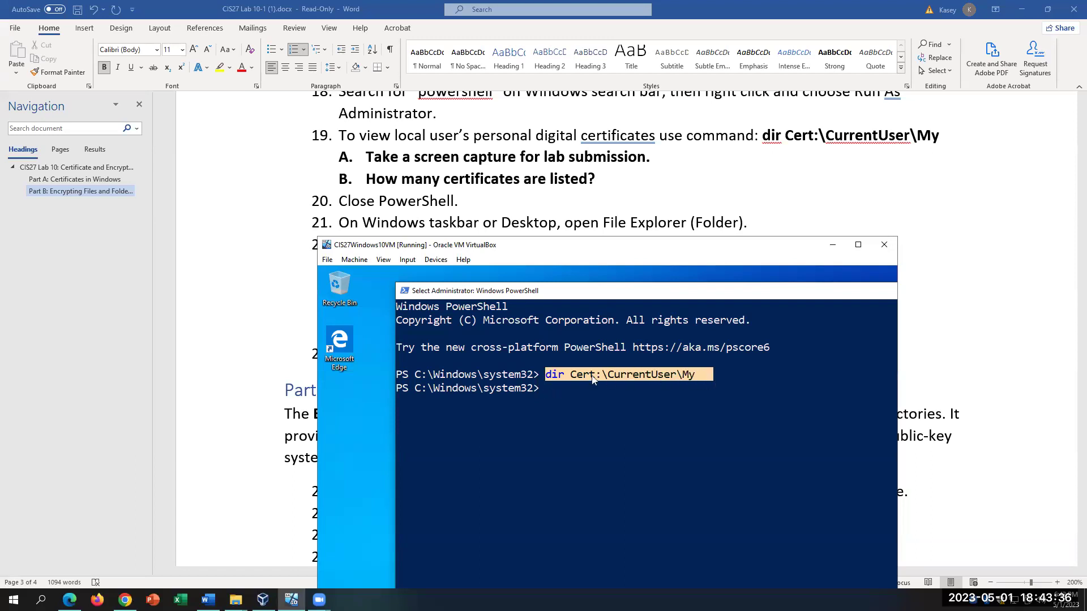
pyautogui.rightClick(559, 383)
pyautogui.click(547, 387)
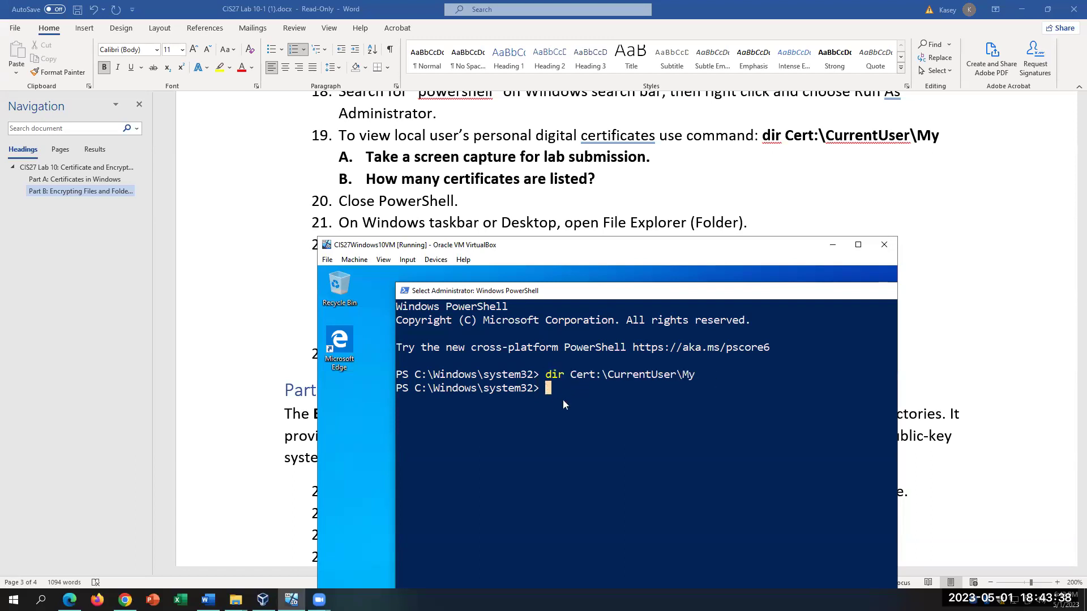
pyautogui.write('help')
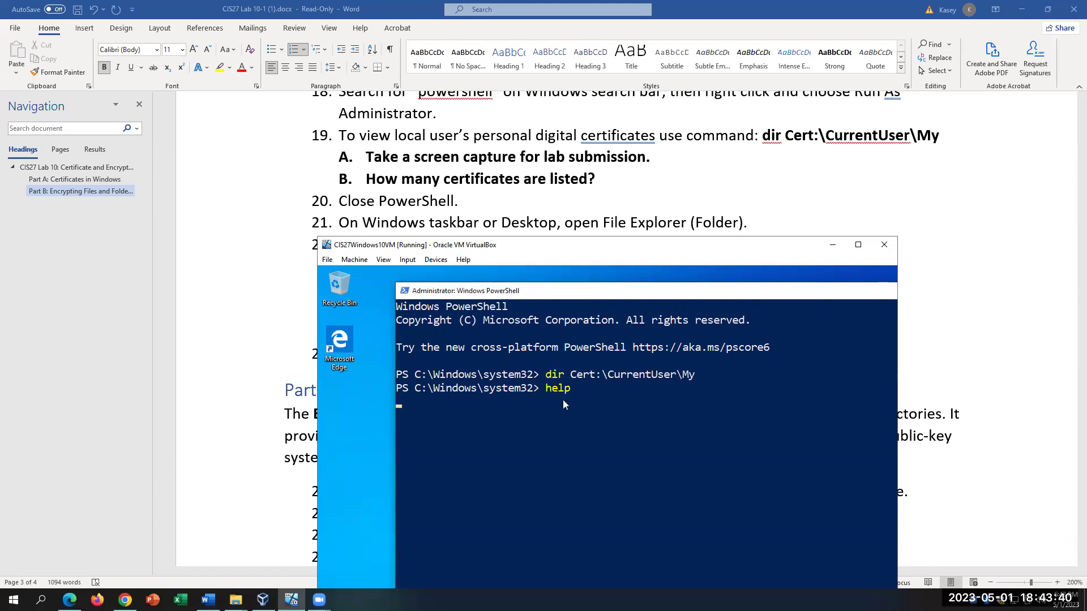
pyautogui.press('Return')
pyautogui.press('space')
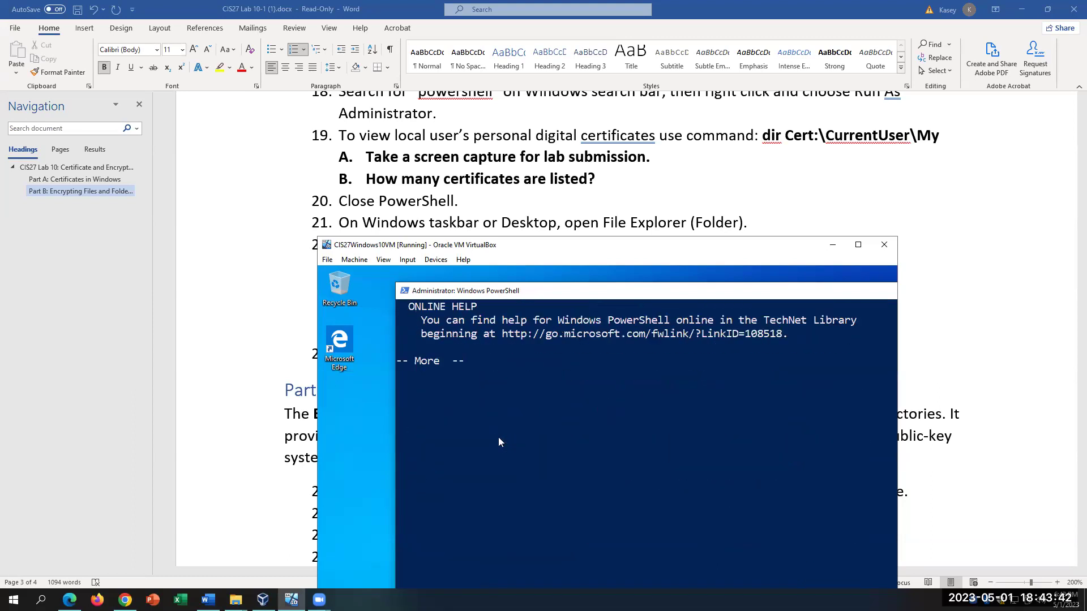
pyautogui.press('Return')
pyautogui.press('Return')
pyautogui.press('Return')
pyautogui.press('Return')
pyautogui.press('Return')
pyautogui.press('space')
pyautogui.press('Return')
pyautogui.press('Return')
pyautogui.press('Return')
pyautogui.press('Return')
pyautogui.press('Return')
pyautogui.press('Return')
pyautogui.press('Return')
pyautogui.press('Return')
pyautogui.press('Return')
pyautogui.press('Return')
pyautogui.press('Return')
pyautogui.press('Return')
pyautogui.press('Return')
pyautogui.press('Return')
pyautogui.press('Return')
pyautogui.press('Return')
pyautogui.press('Return')
pyautogui.press('Return')
pyautogui.press('Return')
pyautogui.press('Return')
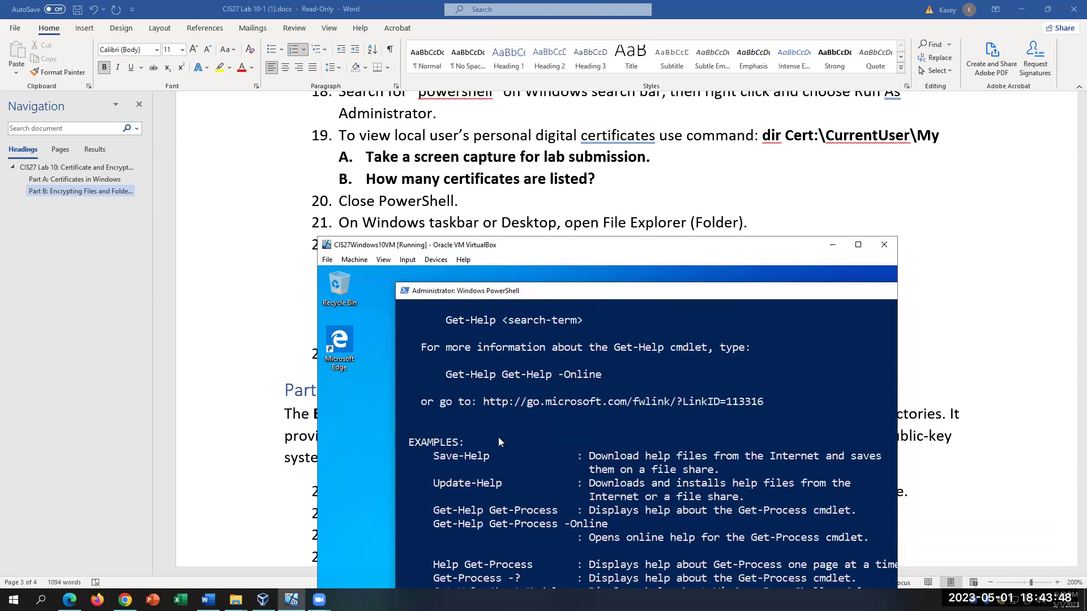
pyautogui.press('Return')
pyautogui.press('Return')
pyautogui.press('Return')
pyautogui.press('Return')
pyautogui.press('Return')
pyautogui.press('Return')
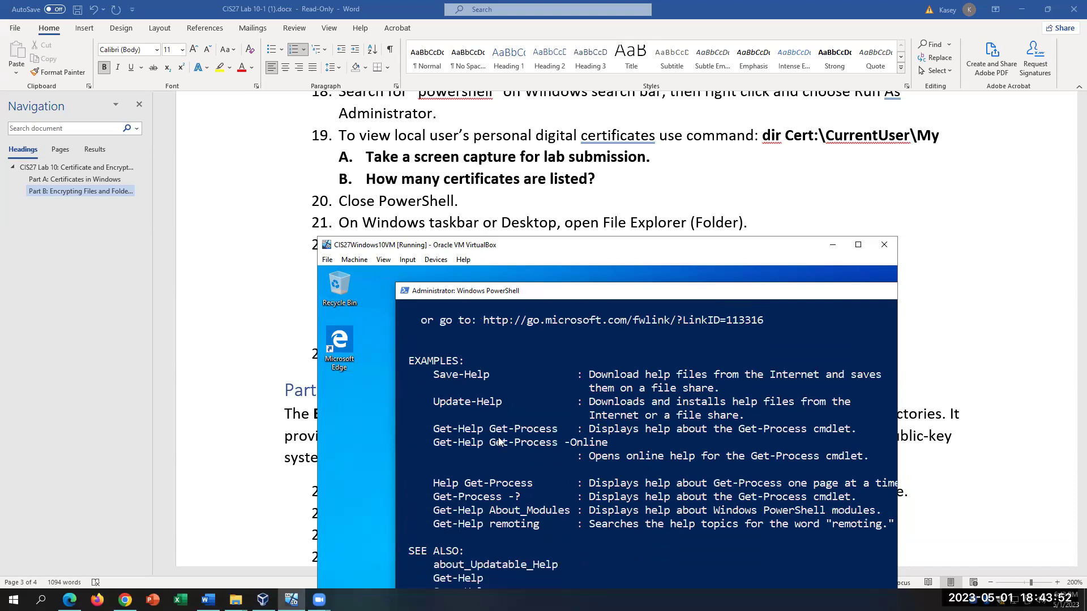
pyautogui.press('Return')
pyautogui.press('Return')
pyautogui.press('Return')
pyautogui.press('Return')
pyautogui.press('Return')
pyautogui.press('Return')
pyautogui.press('Return')
pyautogui.press('Return')
pyautogui.press('Return')
pyautogui.press('Return')
pyautogui.press('Return')
pyautogui.press('Return')
pyautogui.press('Return')
pyautogui.press('Return')
pyautogui.press('Return')
pyautogui.press('Return')
pyautogui.press('Return')
pyautogui.press('Return')
pyautogui.press('Return')
pyautogui.press('Return')
pyautogui.press('Return')
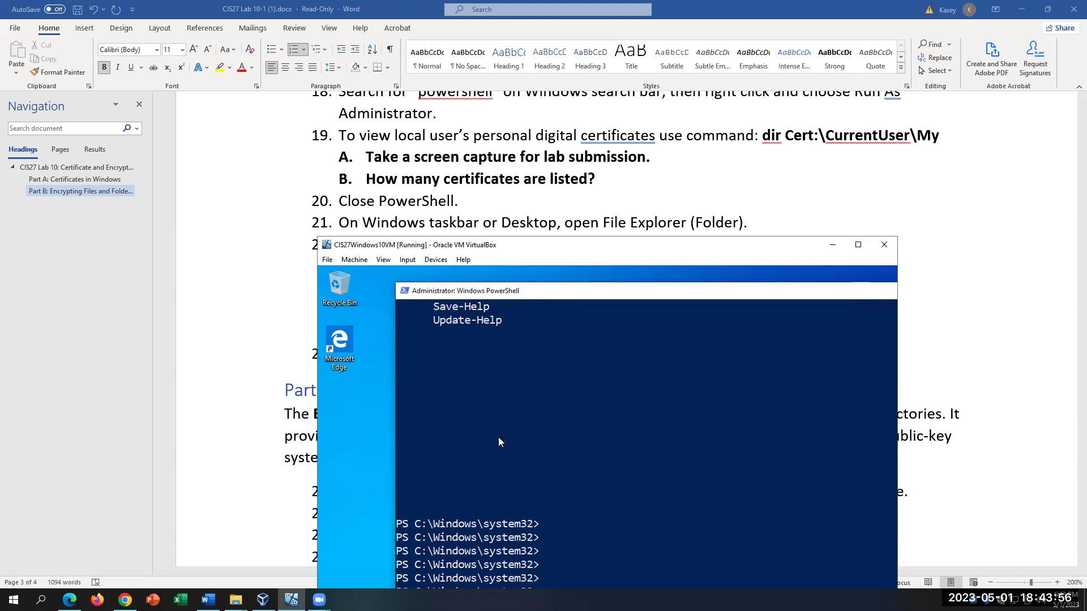
# Step: Go back to the start of the PowerShell output and select the dir Cert:\CurrentUser\My command
pyautogui.scroll(8, 498, 437)
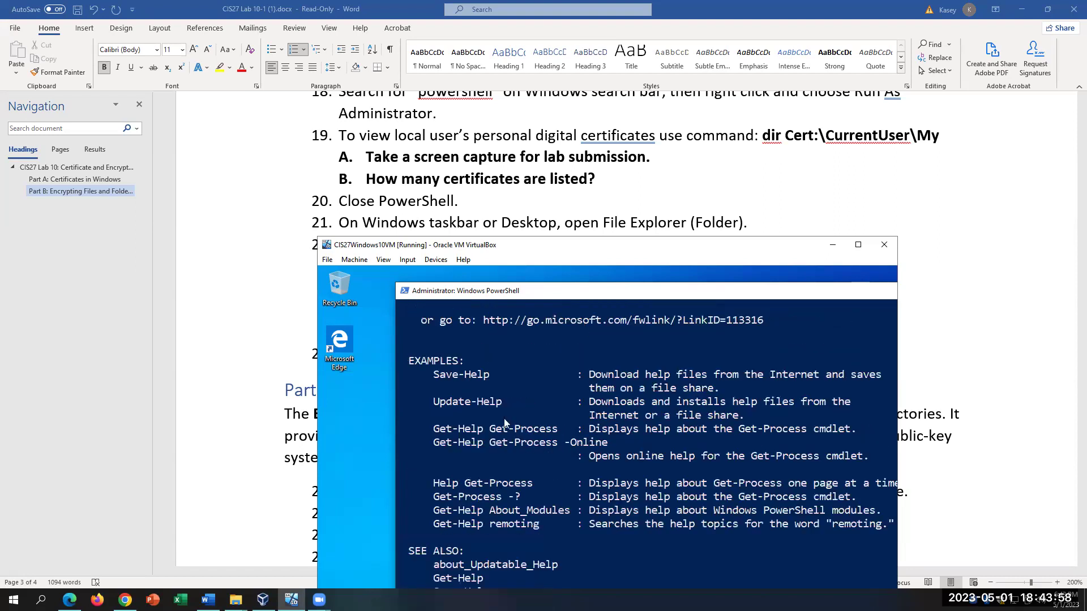
pyautogui.scroll(9, 505, 417)
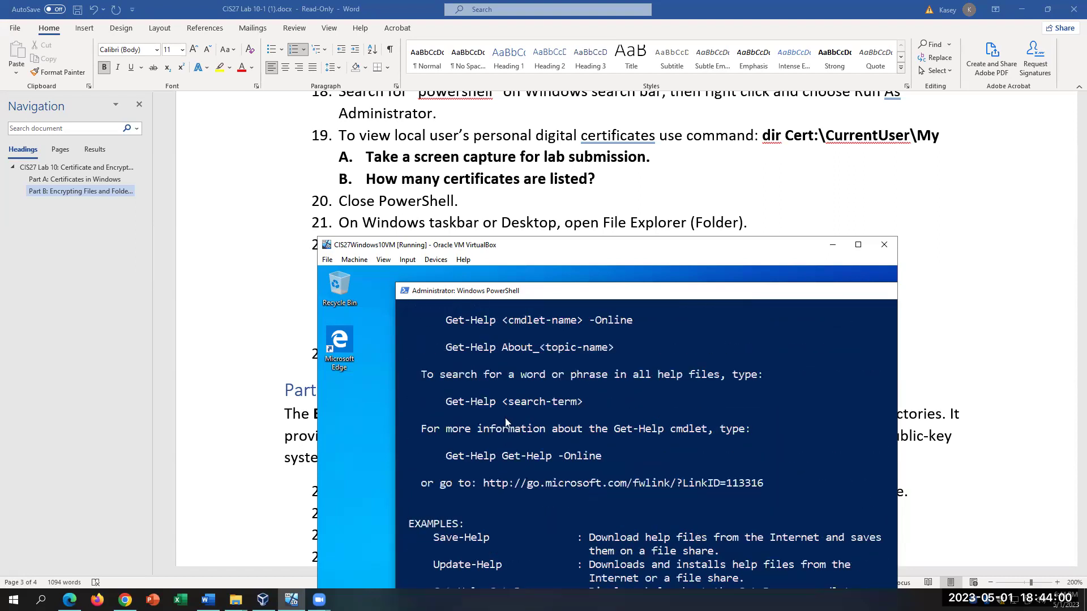
pyautogui.scroll(12, 507, 420)
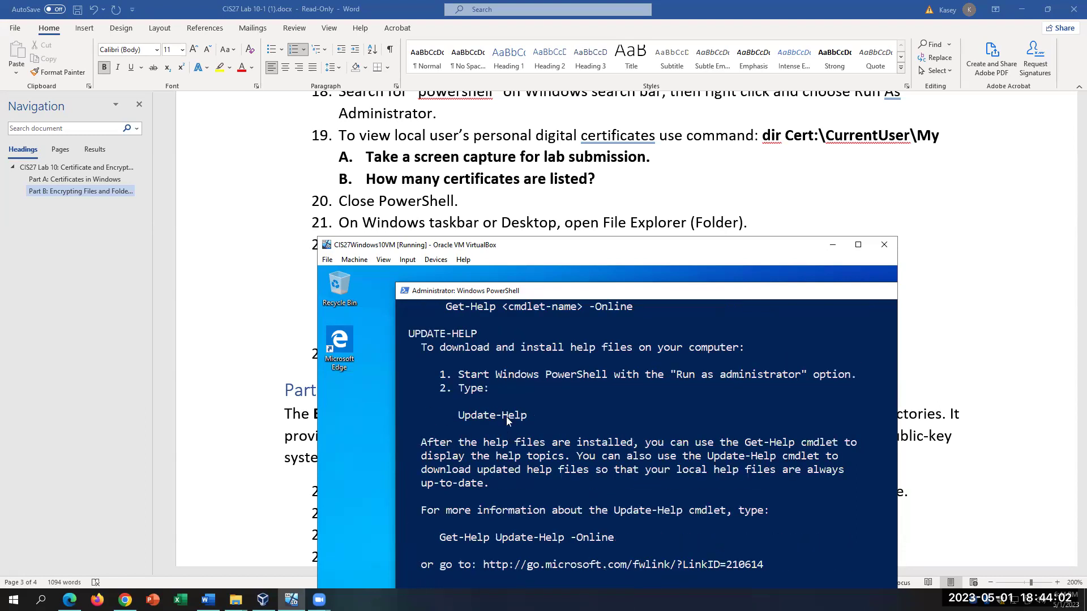
pyautogui.scroll(3, 507, 420)
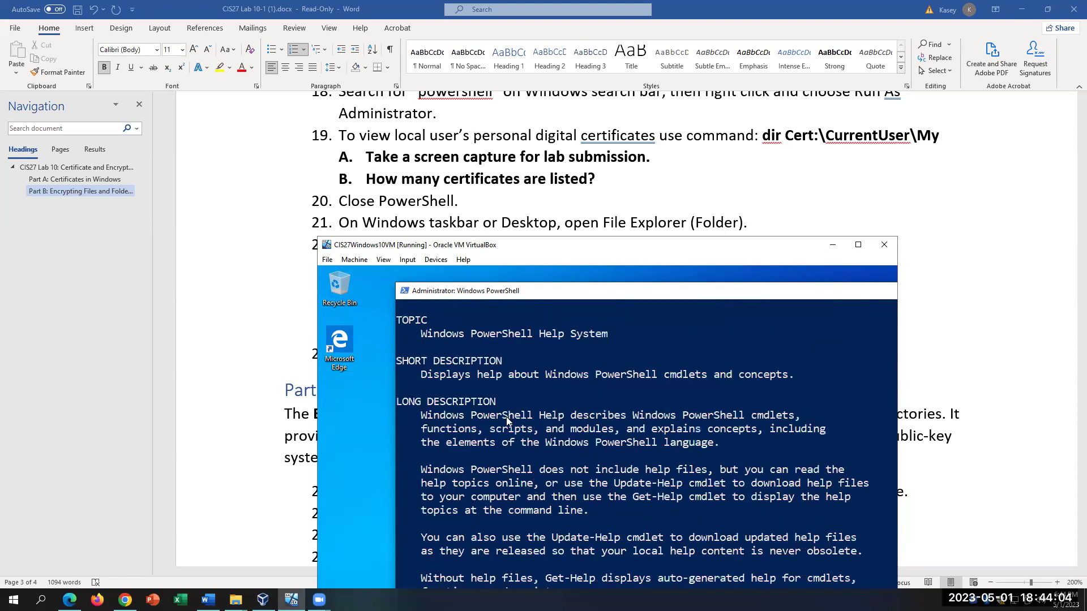
pyautogui.scroll(3, 506, 420)
pyautogui.moveTo(700, 375); pyautogui.dragTo(544, 378)
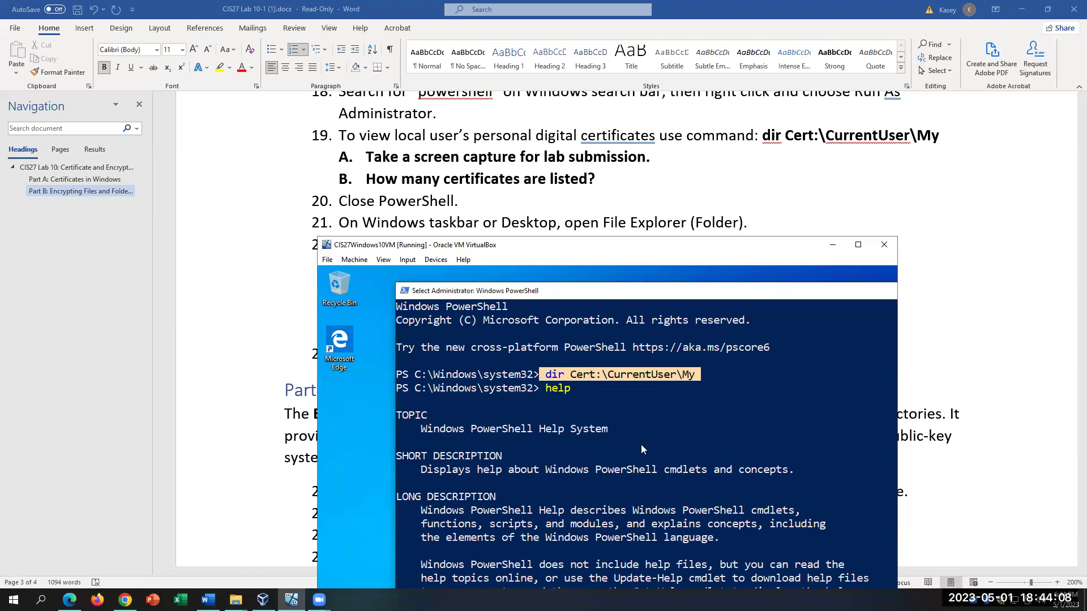
# Step: Read through the help output from the online help and Update-Help sections to the Get-Help, examples and See Also sections
pyautogui.scroll(-2, 608, 470)
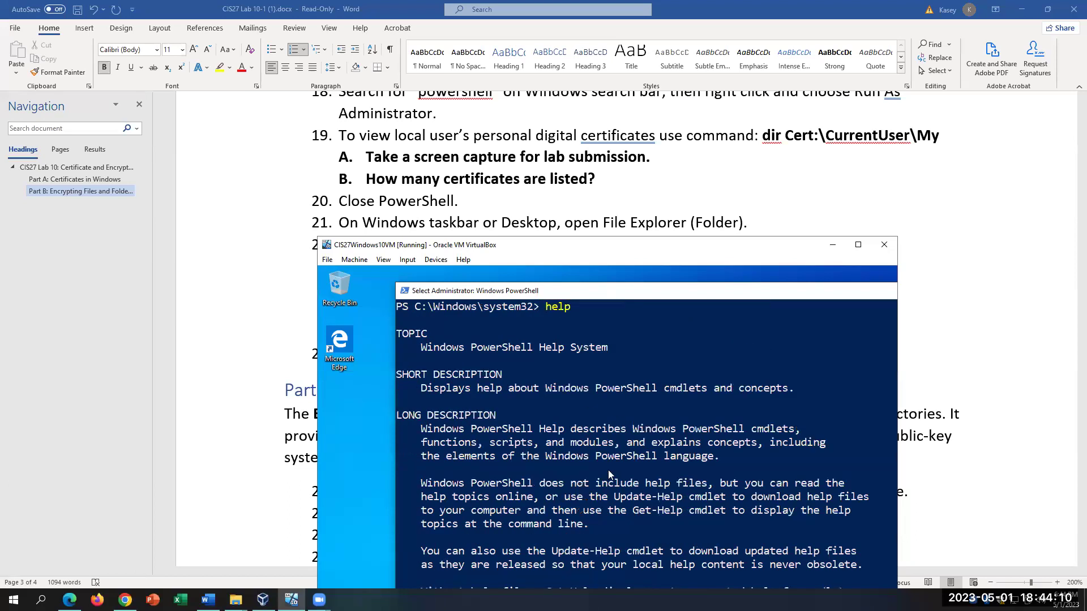
pyautogui.scroll(-2, 608, 470)
pyautogui.scroll(-4, 608, 471)
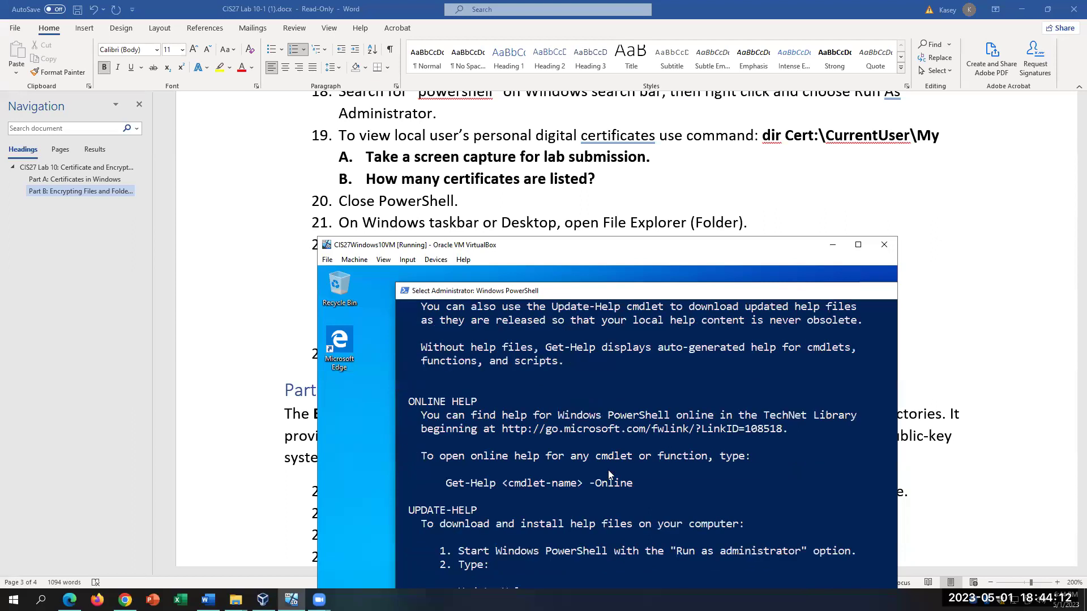
pyautogui.scroll(-3, 609, 471)
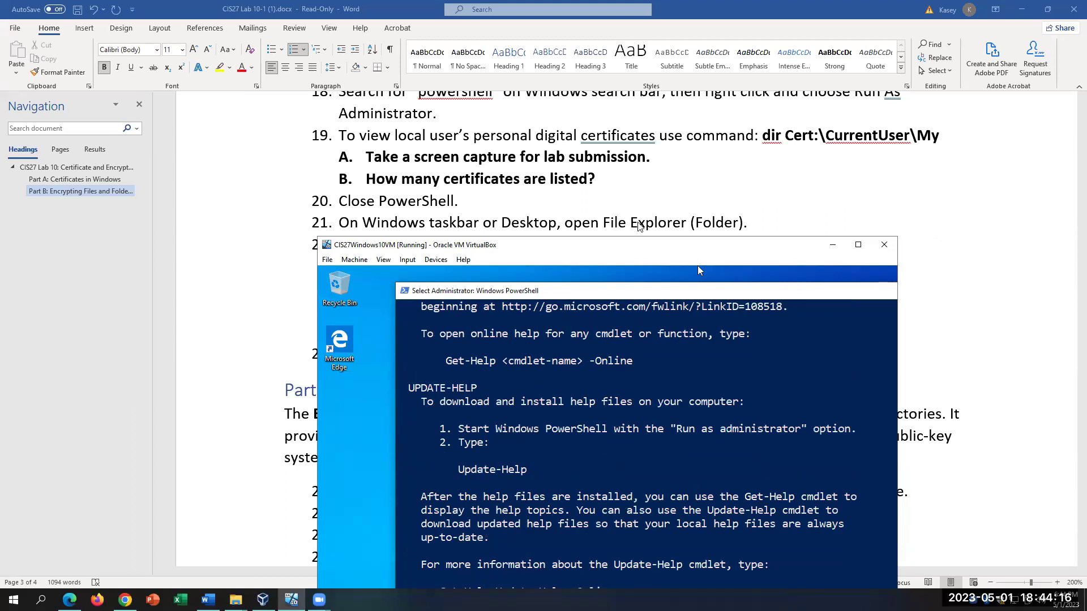
pyautogui.scroll(-2, 632, 502)
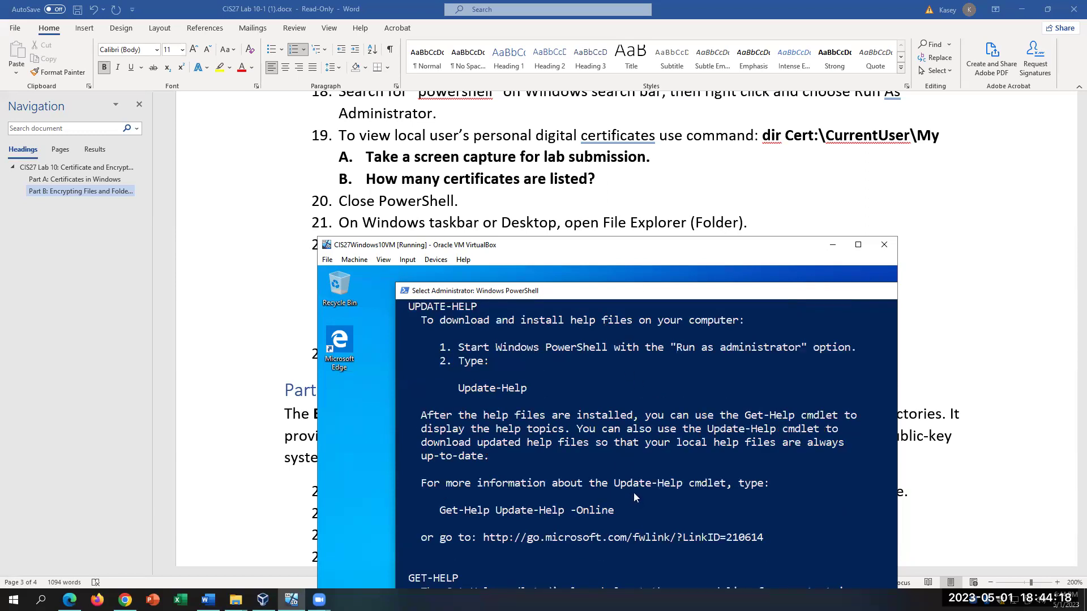
pyautogui.scroll(-4, 634, 492)
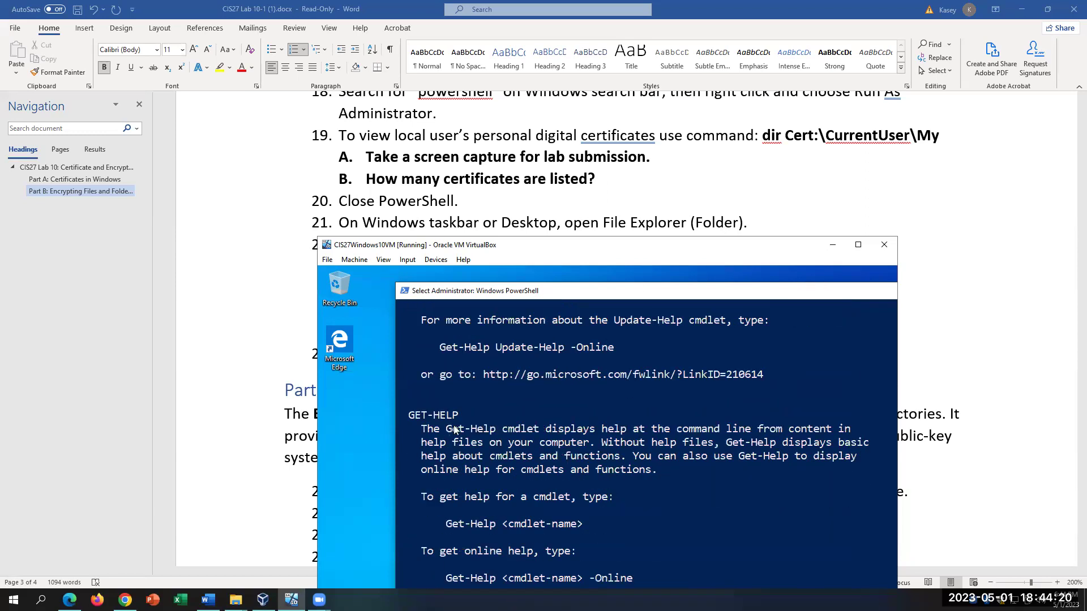
pyautogui.scroll(-5, 528, 477)
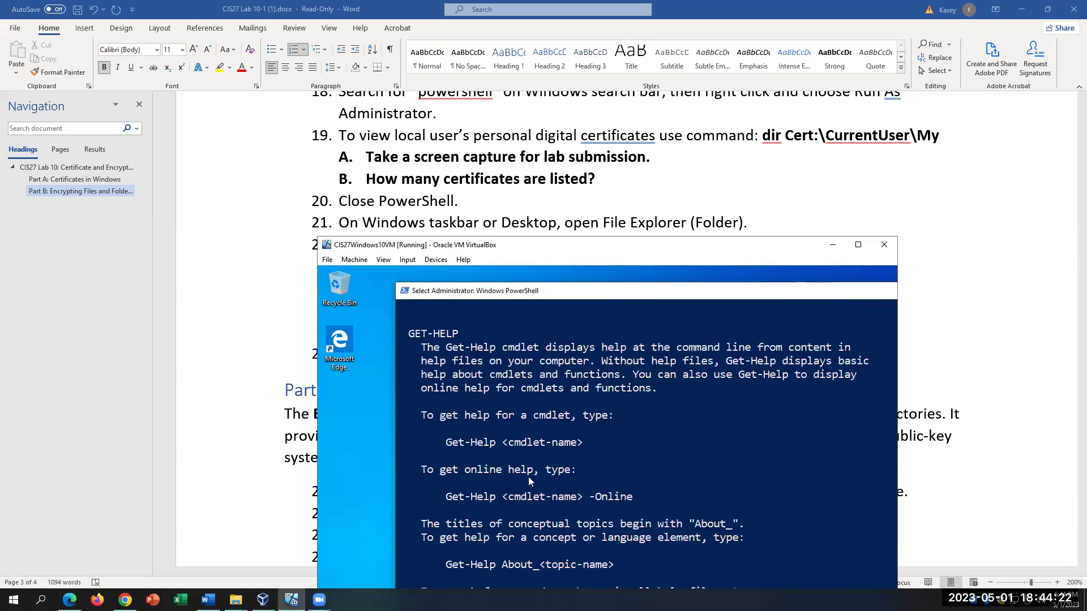
pyautogui.scroll(-6, 528, 476)
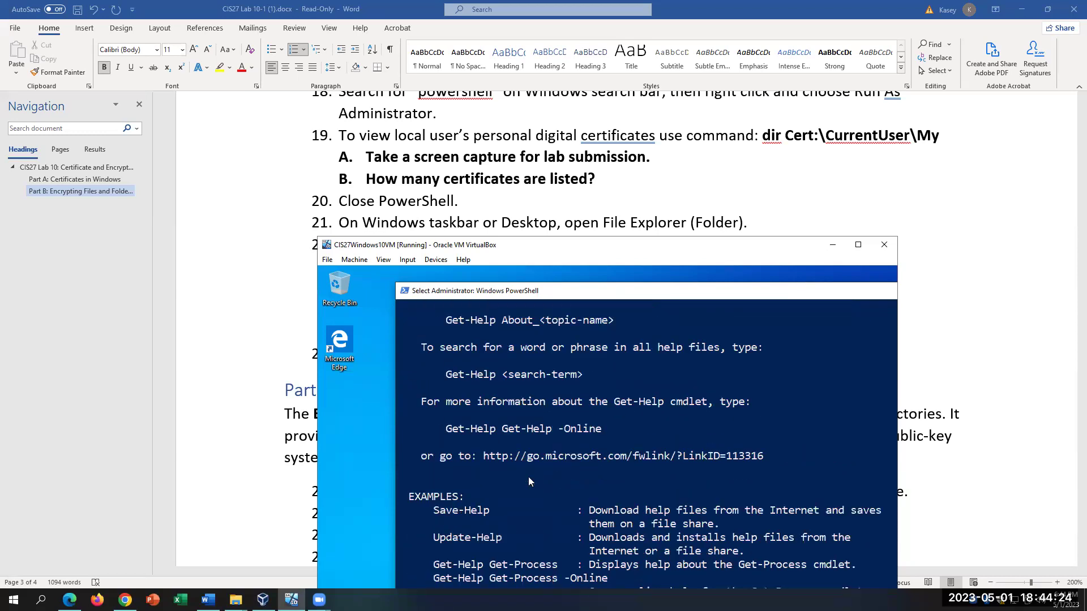
pyautogui.scroll(-6, 528, 476)
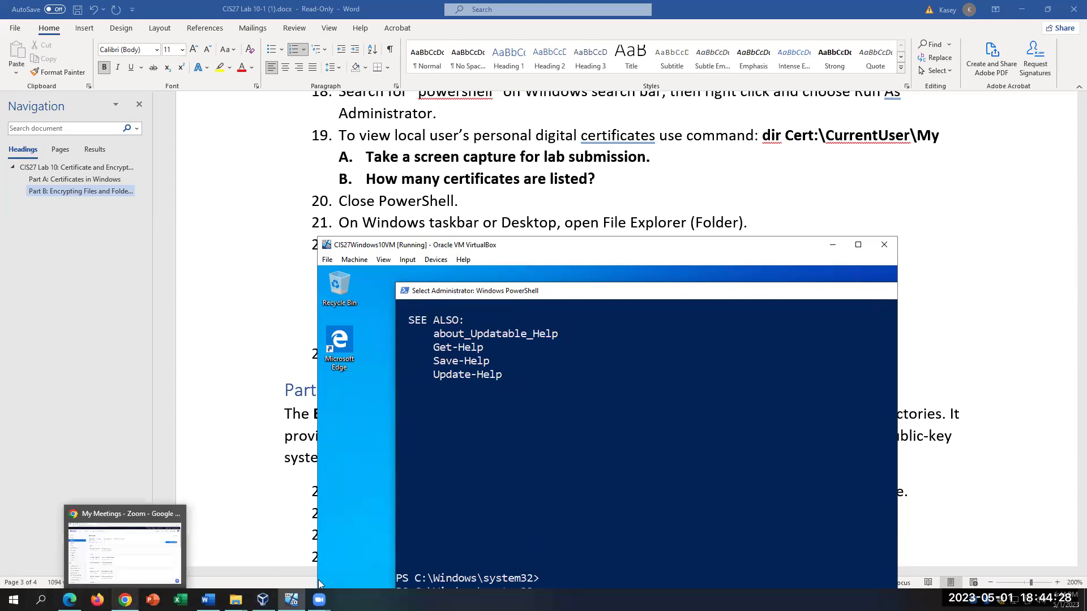
# Step: Review the dir command in lab item 19 and the %AppData% certificates path in item 22 of the Word document
pyautogui.click(766, 164)
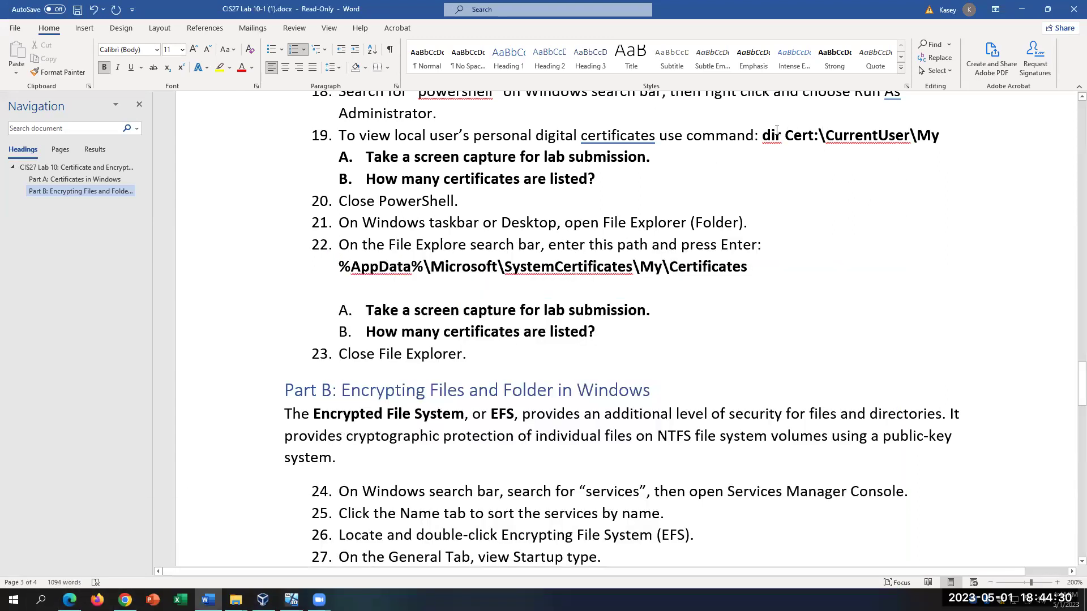
pyautogui.moveTo(762, 135); pyautogui.dragTo(926, 144)
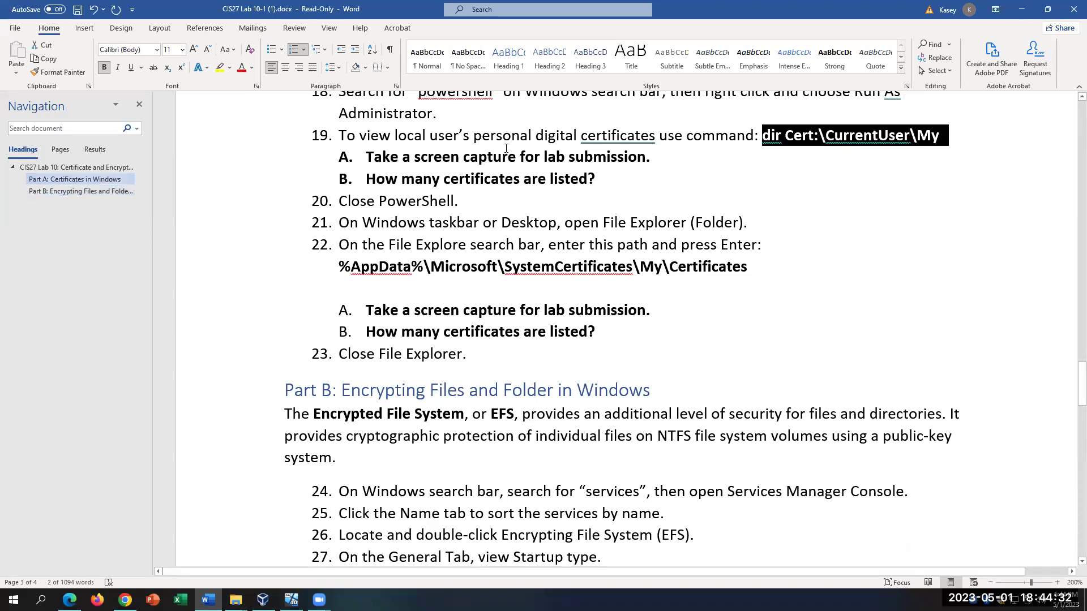
pyautogui.moveTo(368, 136); pyautogui.dragTo(758, 139)
pyautogui.click(818, 136)
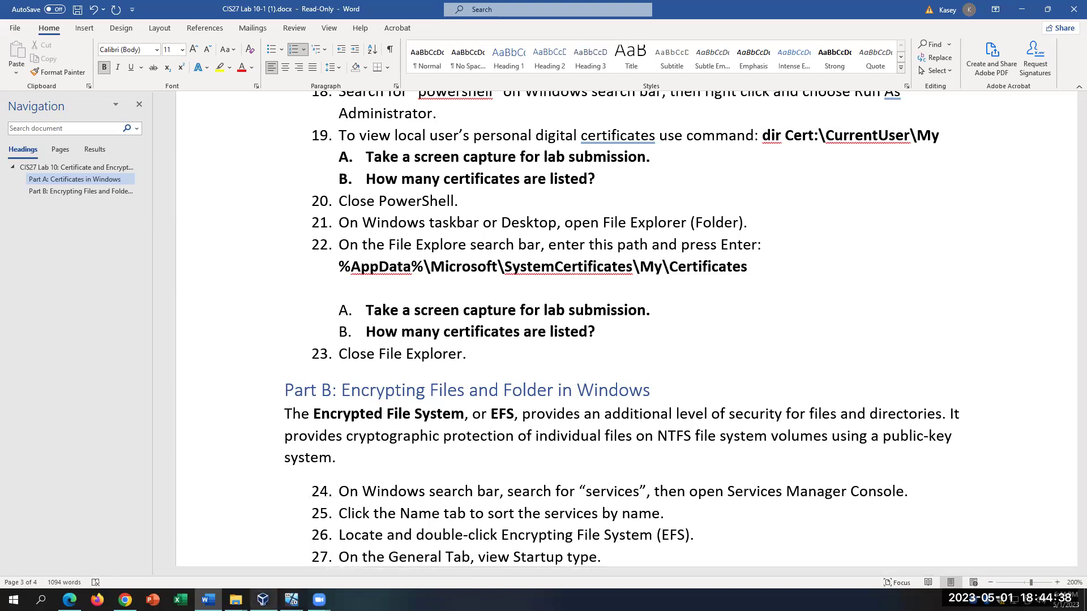
pyautogui.moveTo(235, 600)
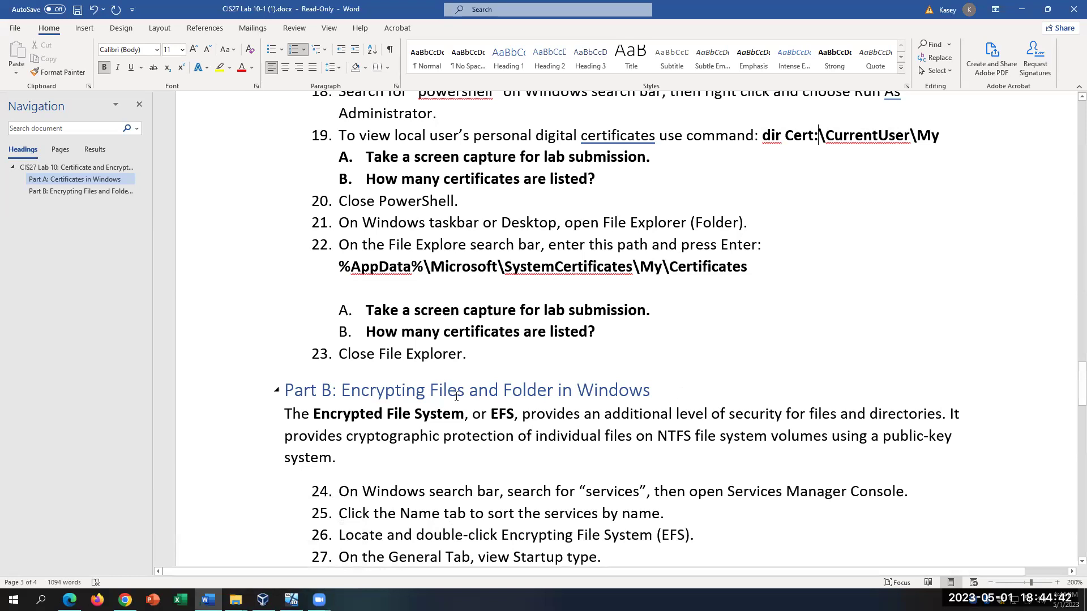
pyautogui.scroll(-2, 444, 393)
pyautogui.scroll(1, 444, 392)
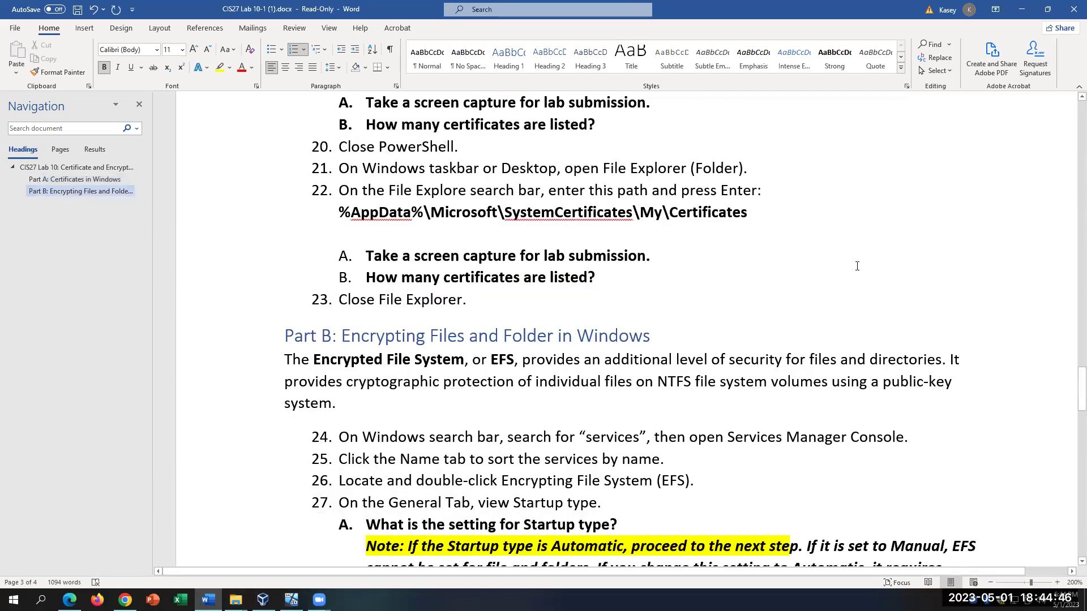
pyautogui.moveTo(773, 218); pyautogui.dragTo(337, 213)
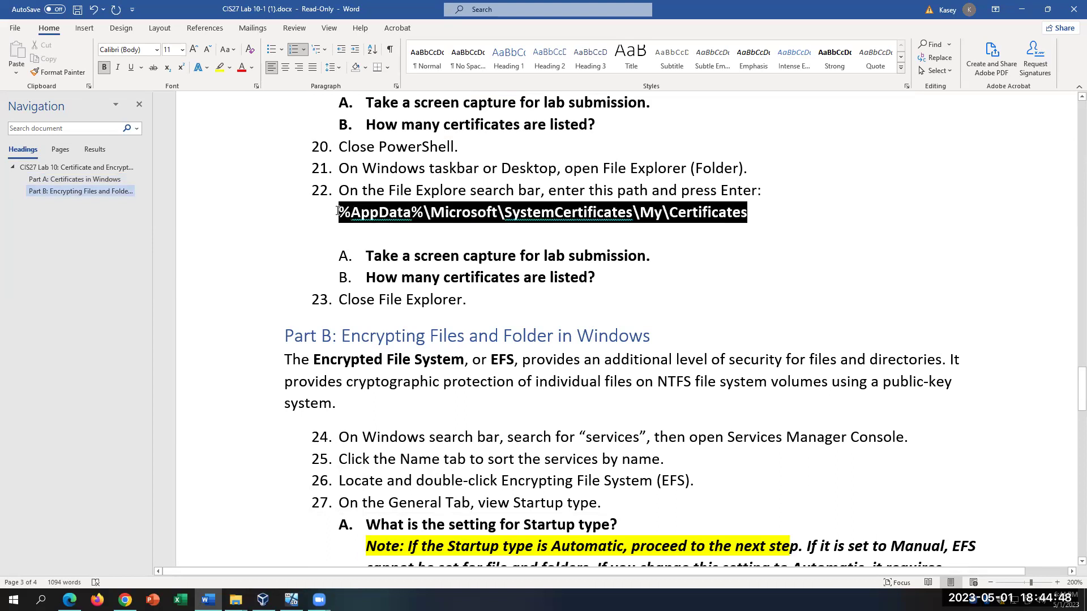
# Step: Open File Explorer in the virtual machine and place the VM window so that lab item 22's path stays readable
pyautogui.click(291, 600)
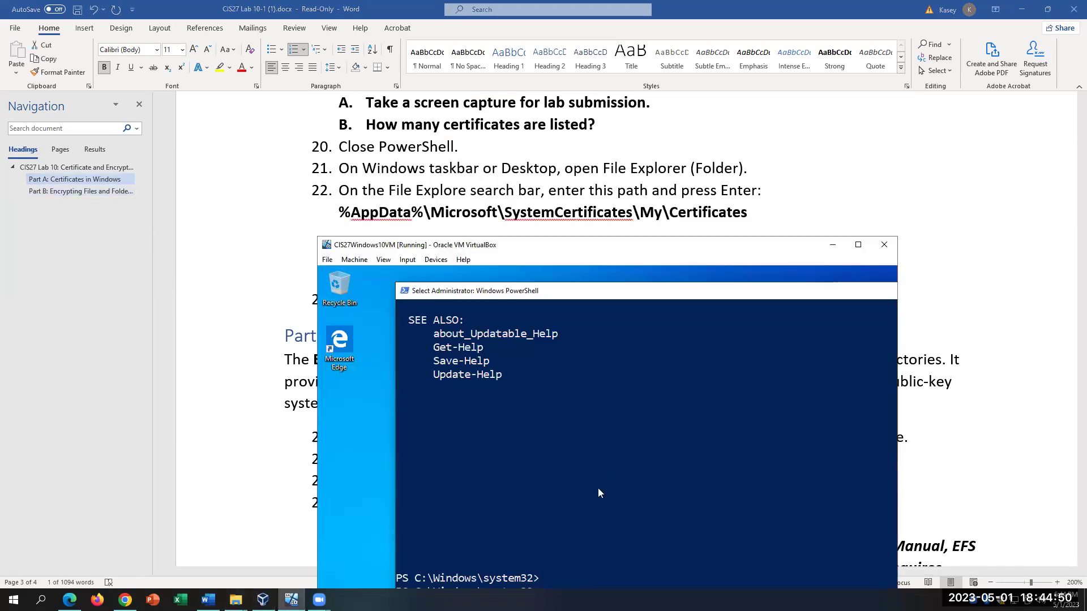
pyautogui.scroll(-4, 598, 492)
pyautogui.scroll(-4, 598, 490)
pyautogui.click(377, 537)
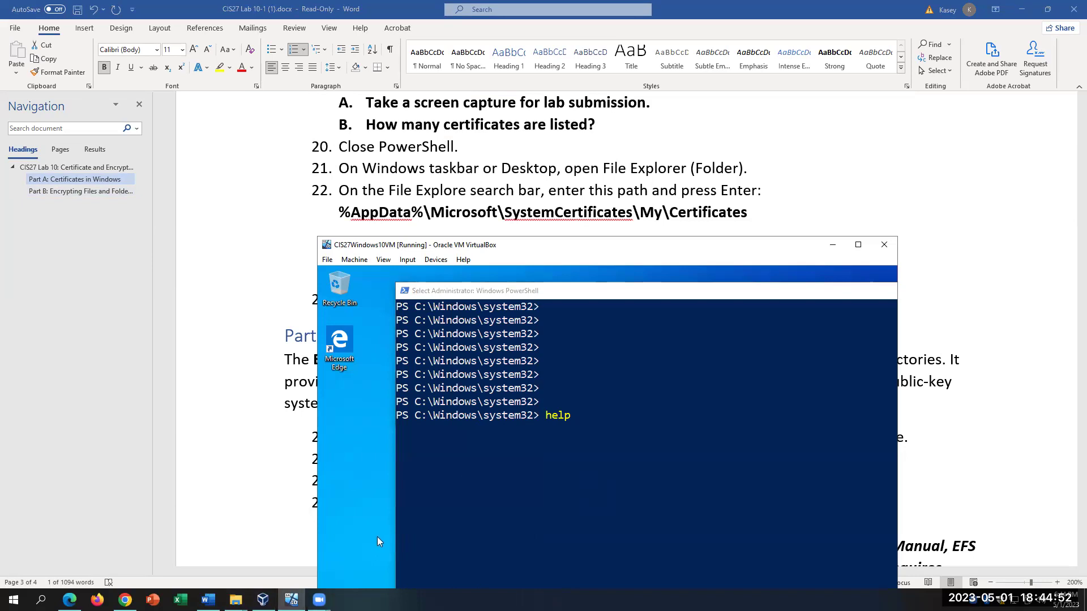
pyautogui.scroll(-4, 623, 407)
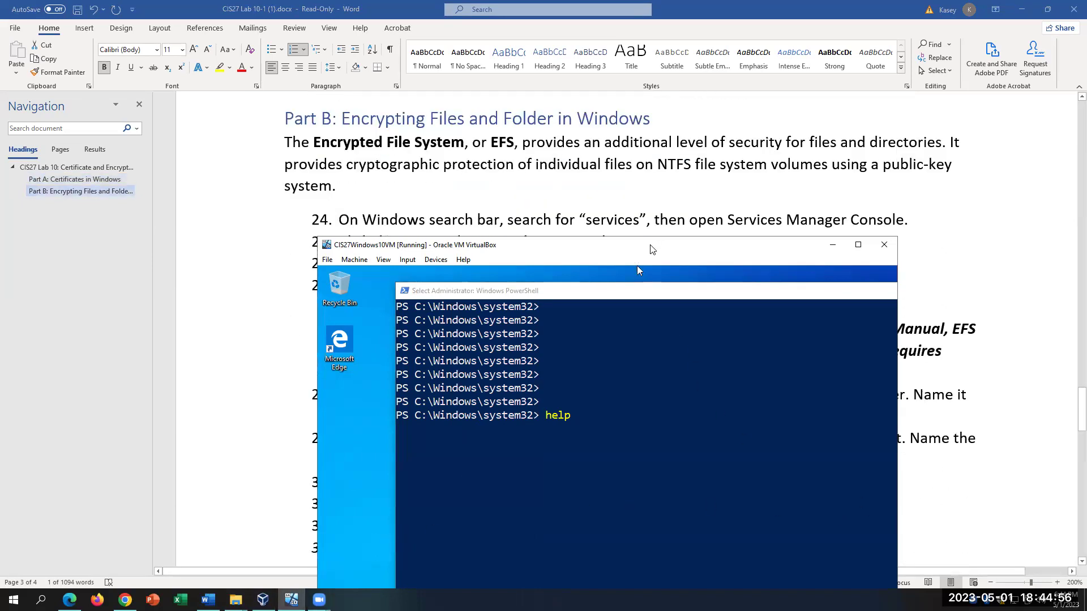
pyautogui.moveTo(637, 245); pyautogui.dragTo(714, 144)
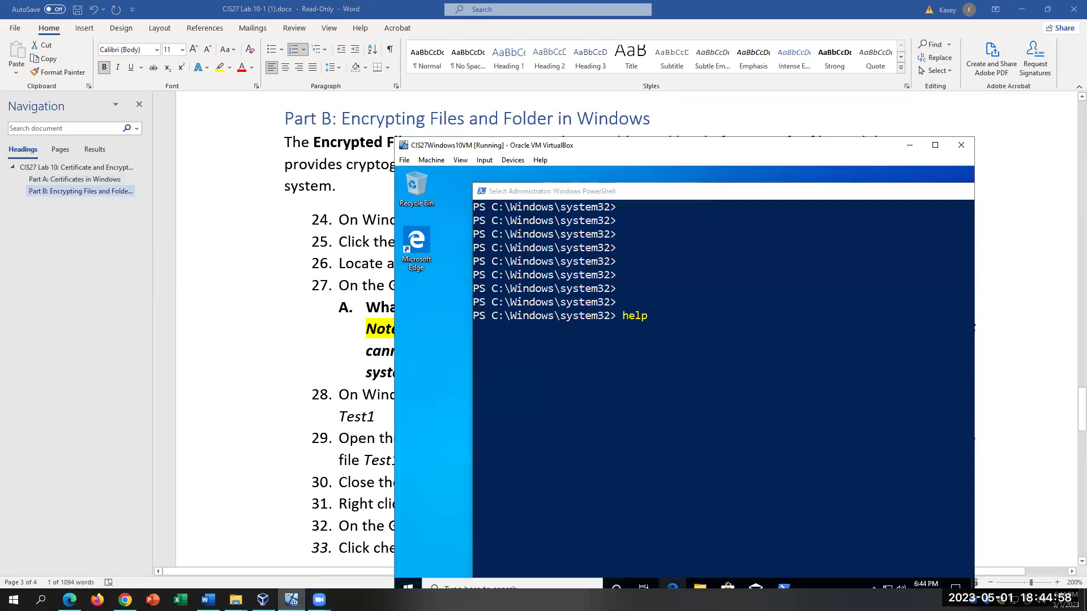
pyautogui.click(698, 587)
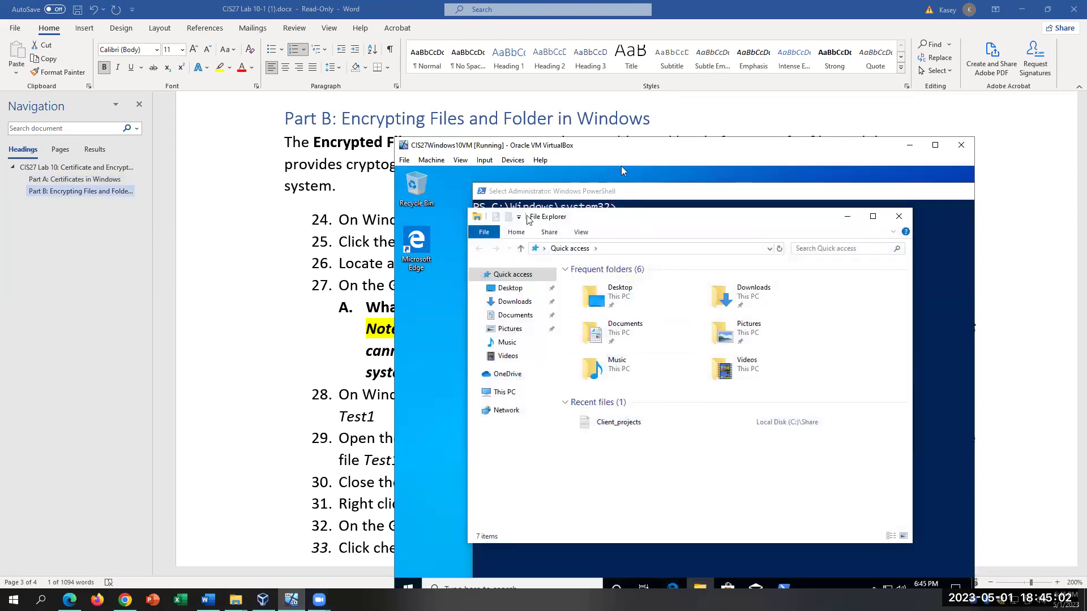
pyautogui.moveTo(621, 170); pyautogui.dragTo(615, 243)
pyautogui.scroll(3, 498, 162)
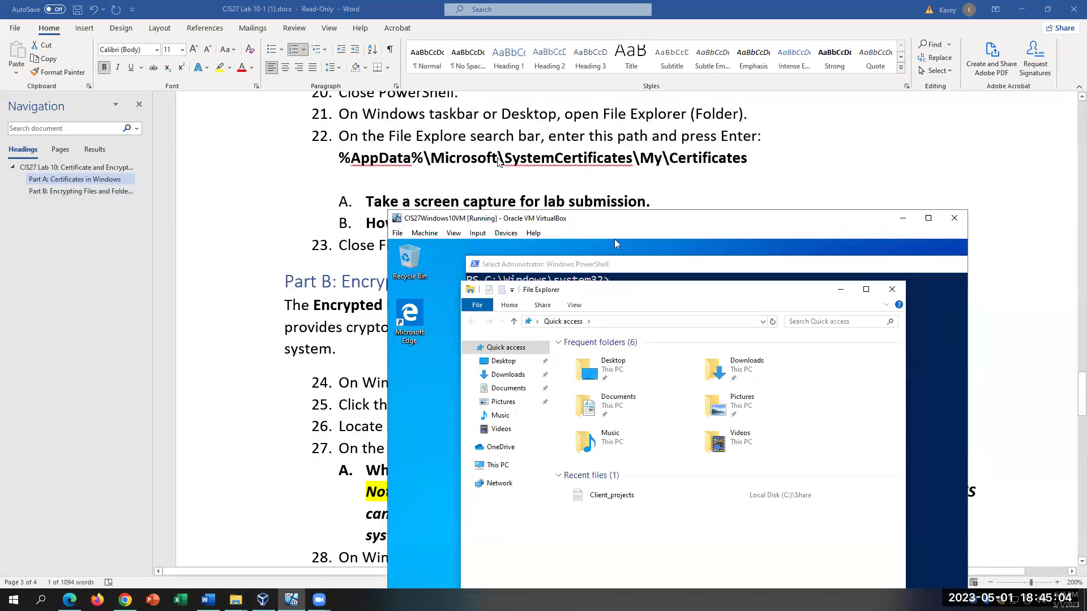
# Step: Go to the folder %AppData%\Microsoft\SystemCertificates\My\Certificates in the virtual machine's File Explorer
pyautogui.click(625, 322)
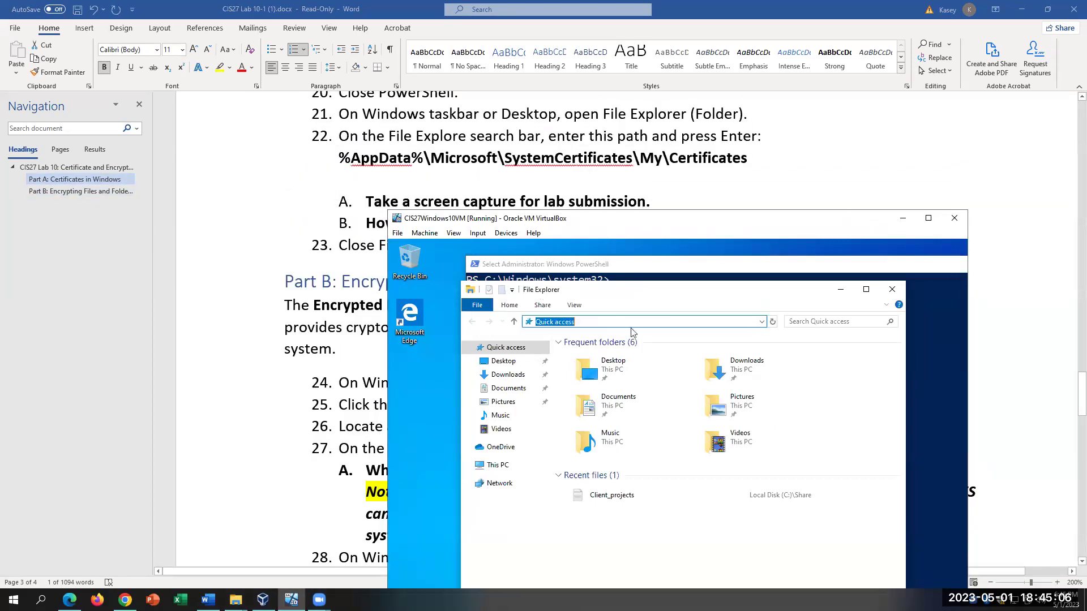
pyautogui.write('%AppData')
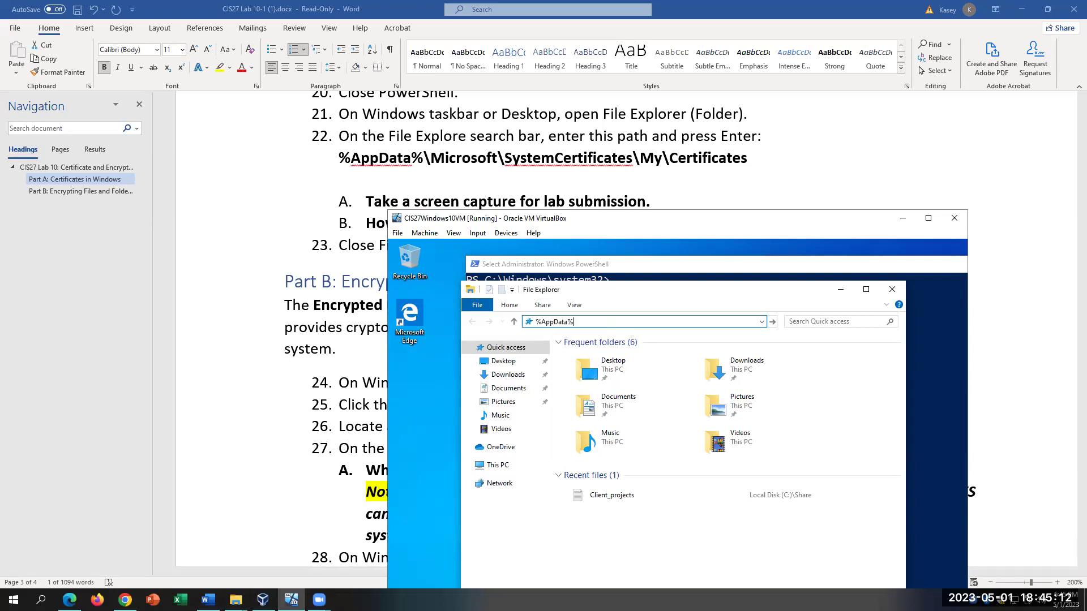
pyautogui.write('%\\')
pyautogui.write('Mid')
pyautogui.write('ro')
pyautogui.press('BackSpace')
pyautogui.press('BackSpace')
pyautogui.press('BackSpace')
pyautogui.write('crosoft\\SystemCerts')
pyautogui.press('BackSpace')
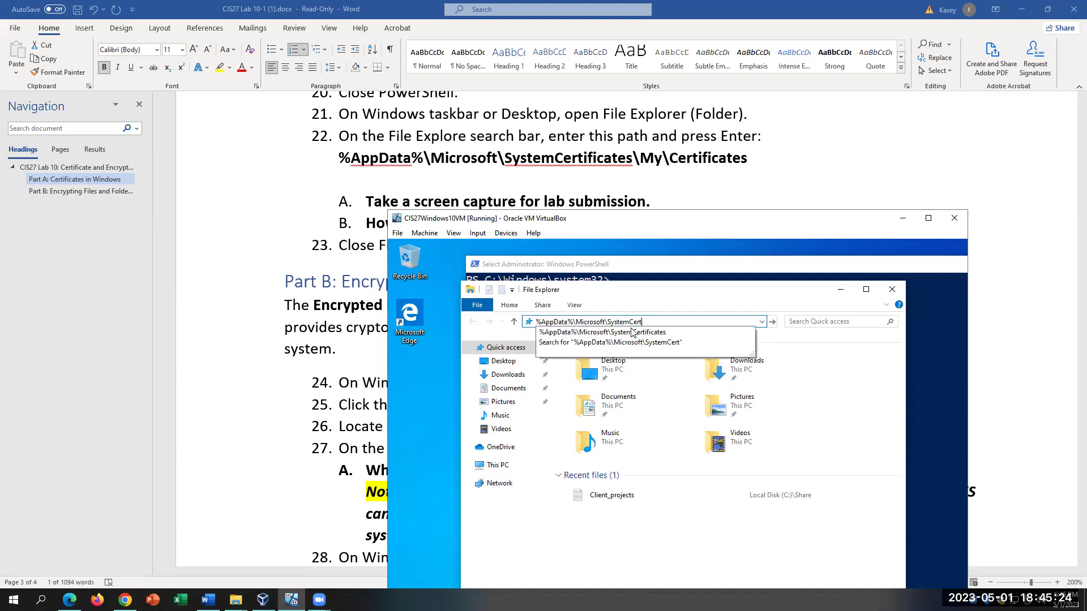
pyautogui.write('ificates\\My\\')
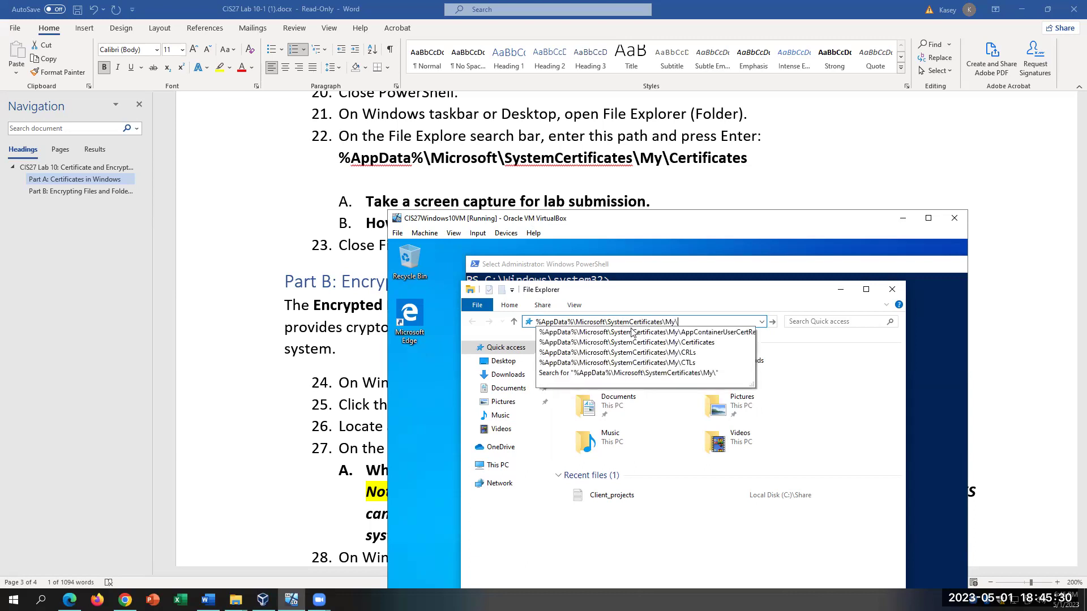
pyautogui.write('Certificates')
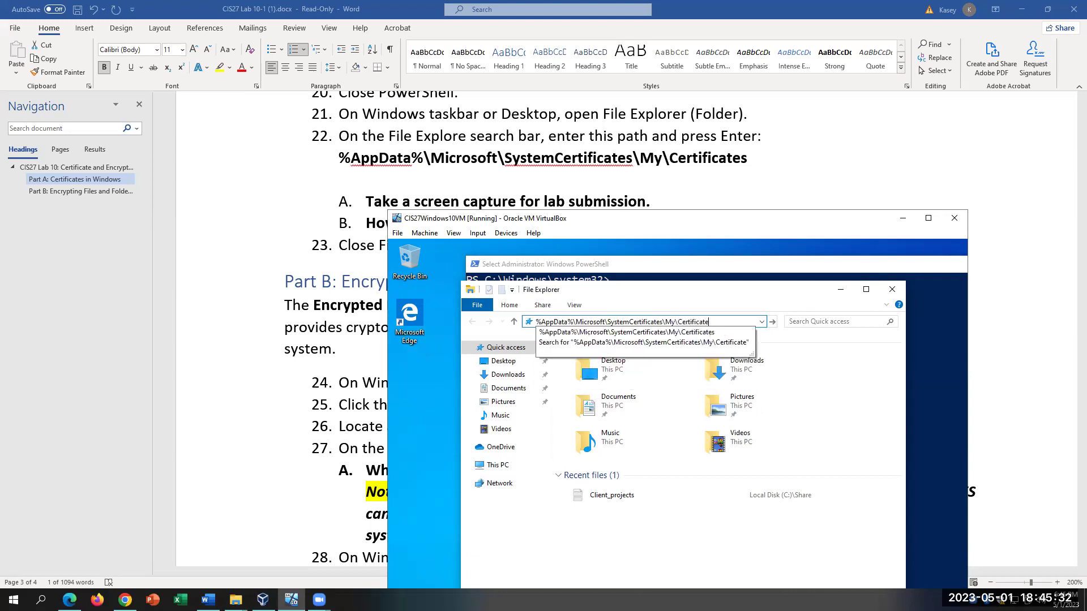
pyautogui.press('Return')
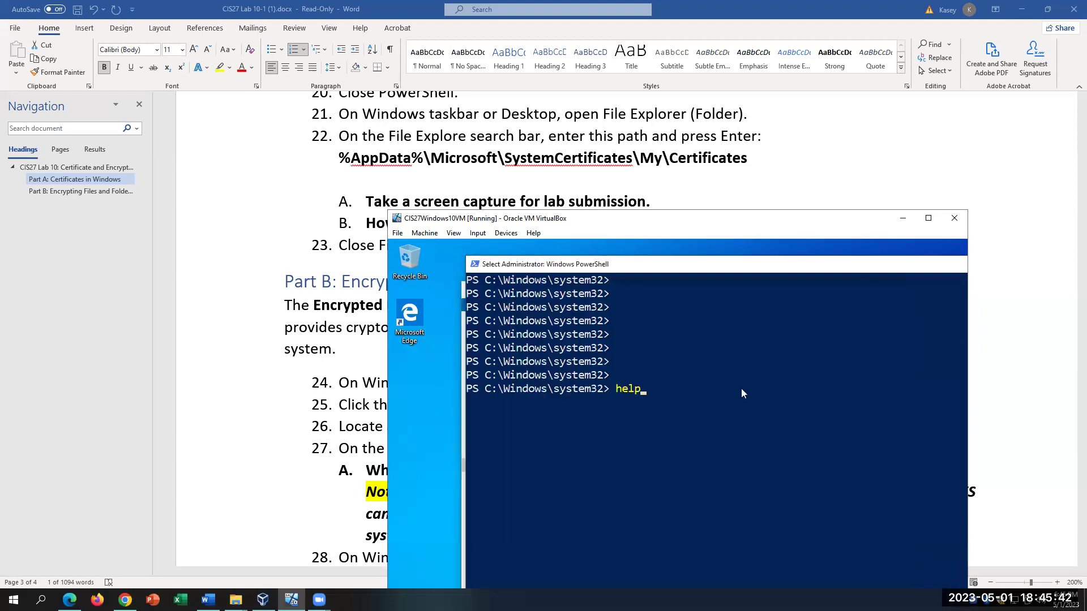
# Step: Go back to the start of the PowerShell output and examine the help and dir Cert:\CurrentUser\My commands
pyautogui.press('Return')
pyautogui.scroll(20, 761, 375)
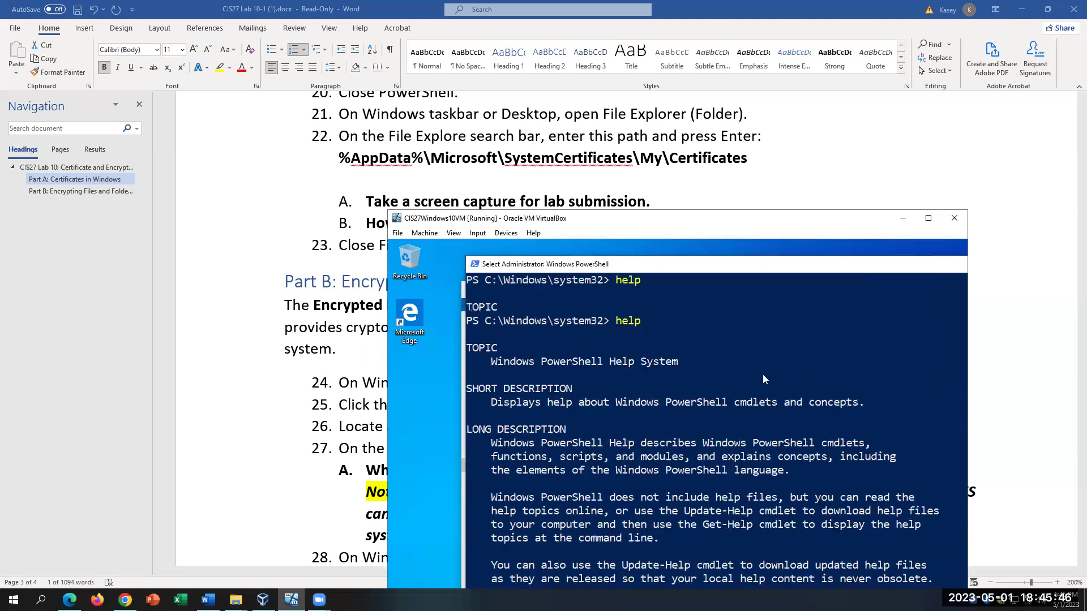
pyautogui.scroll(2, 762, 374)
pyautogui.moveTo(646, 362); pyautogui.dragTo(599, 363)
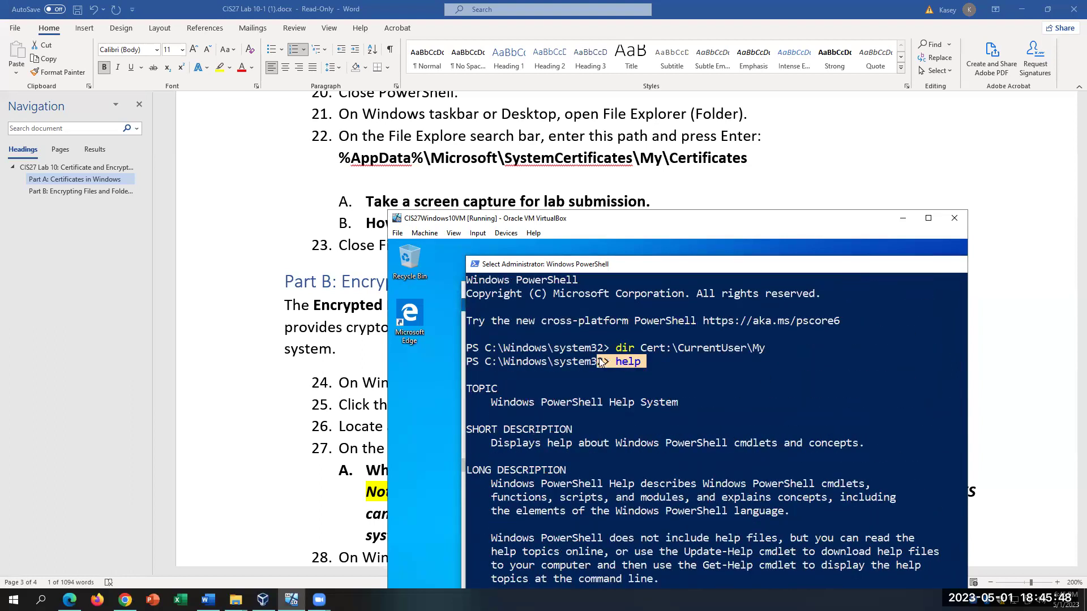
pyautogui.moveTo(764, 349); pyautogui.dragTo(602, 348)
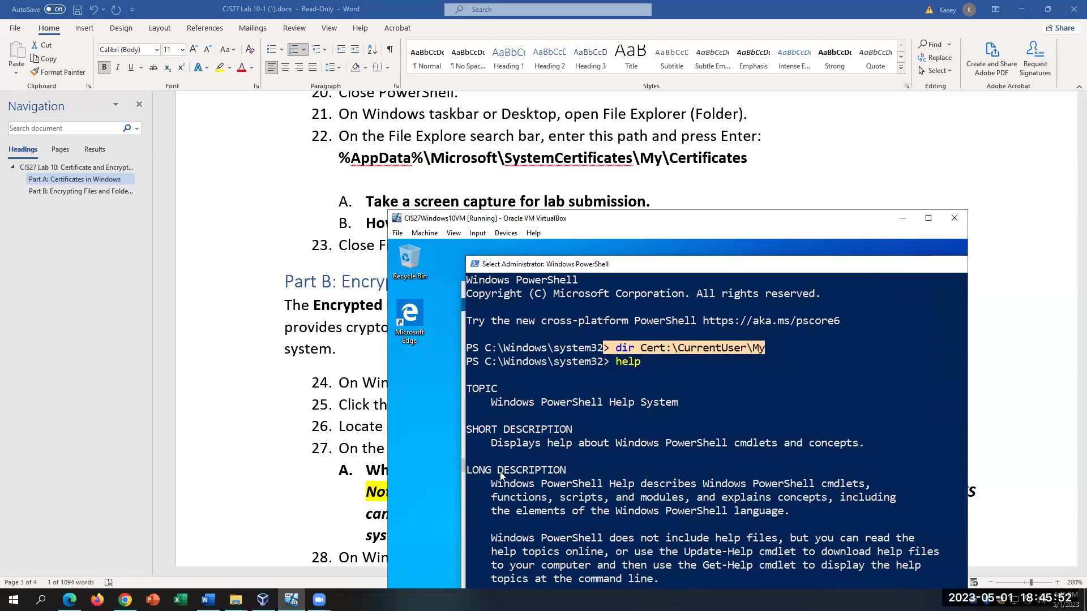
pyautogui.scroll(-5, 741, 406)
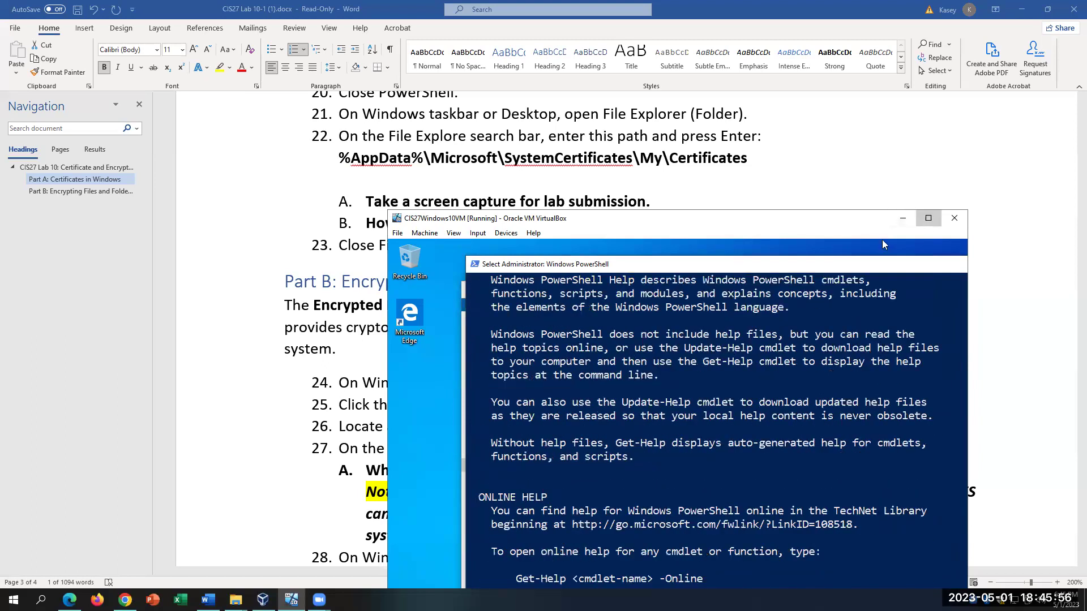
# Step: Maximize the virtual machine window and compare the Certificates folder with the dir Cert:\CurrentUser\My command in PowerShell
pyautogui.click(928, 218)
pyautogui.click(566, 515)
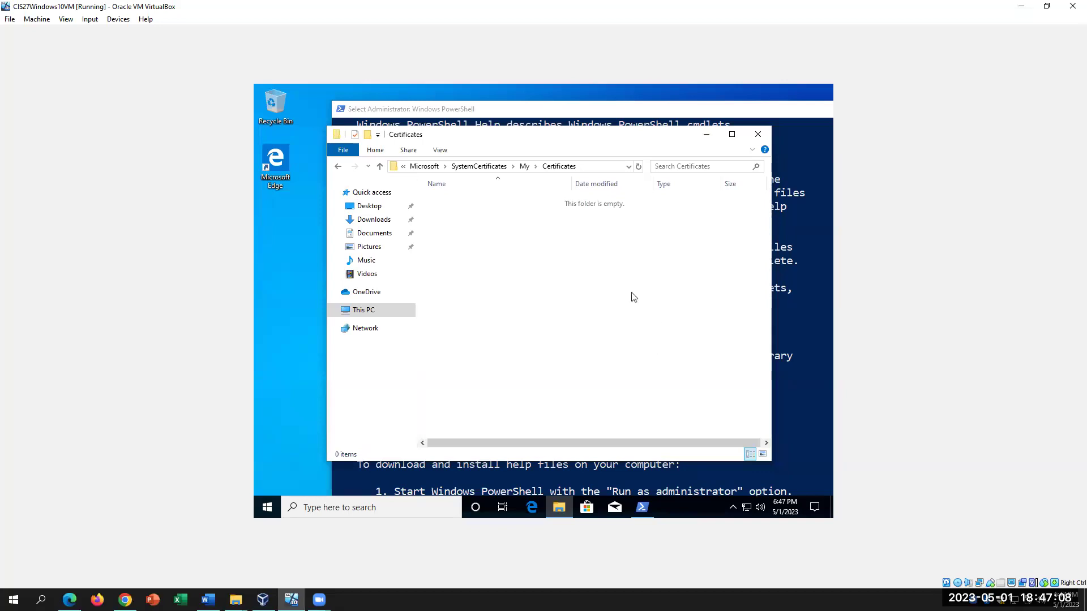
pyautogui.click(809, 400)
pyautogui.scroll(5, 620, 344)
pyautogui.moveTo(642, 193); pyautogui.dragTo(476, 192)
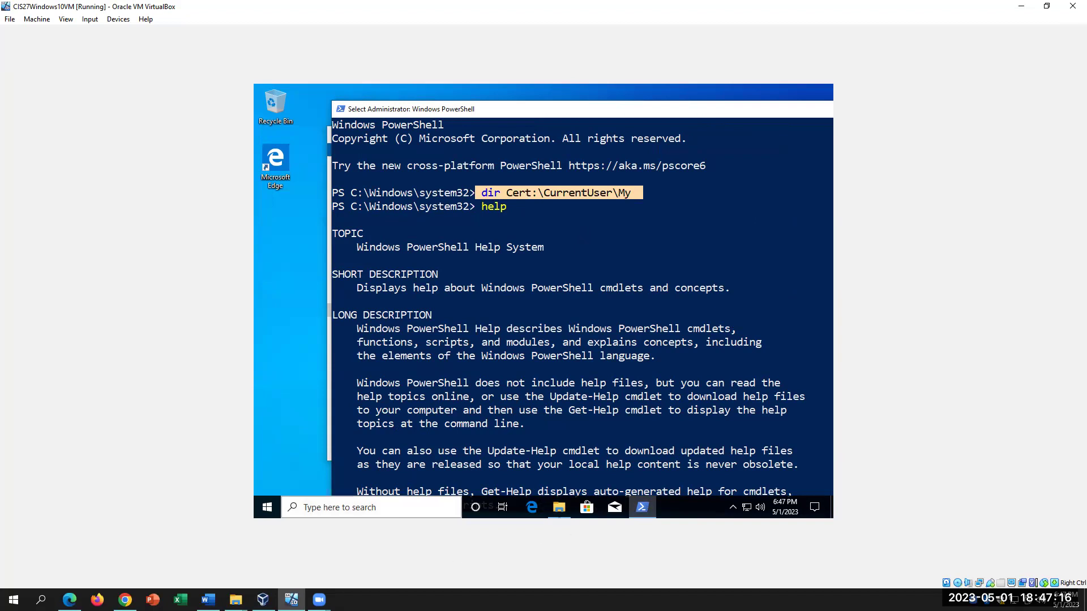
pyautogui.click(558, 507)
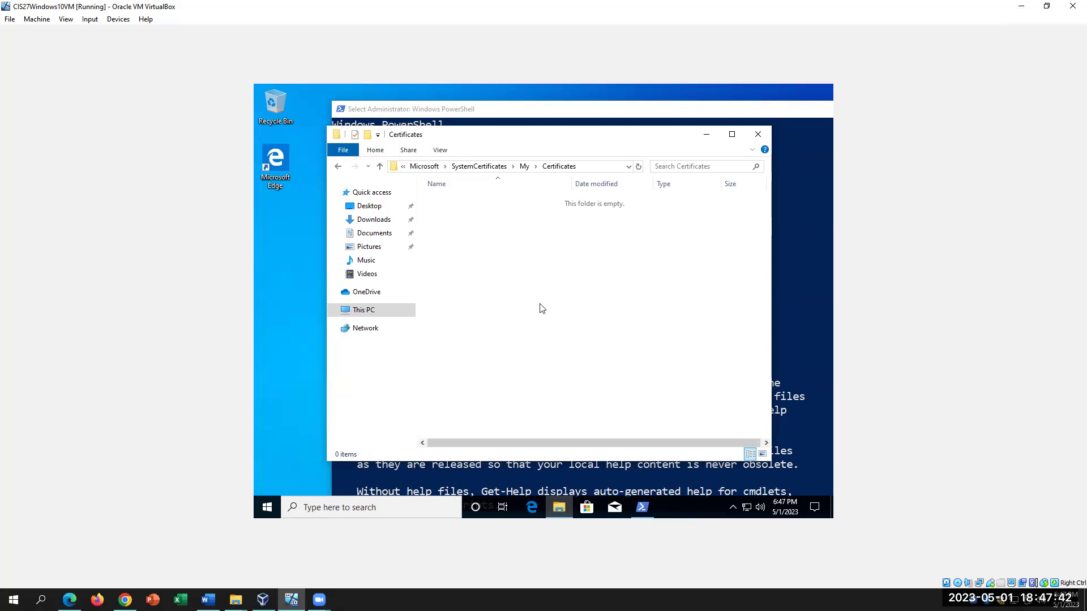
# Step: Switch to the Word document and review the screen capture and certificate count questions in lab items 19 to 22
pyautogui.click(208, 599)
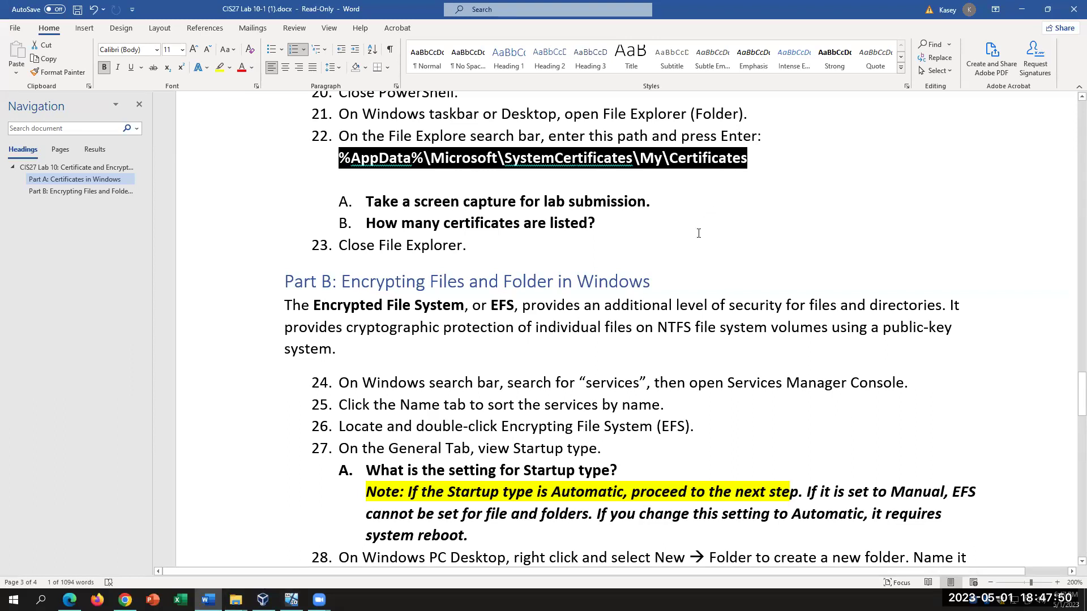
pyautogui.click(699, 209)
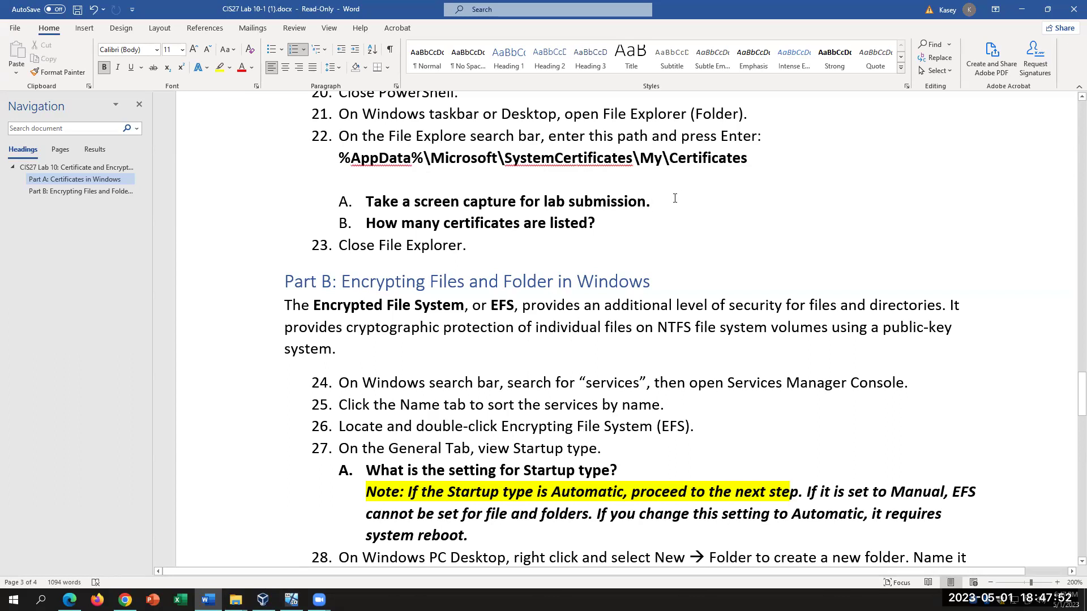
pyautogui.moveTo(679, 202); pyautogui.dragTo(342, 179)
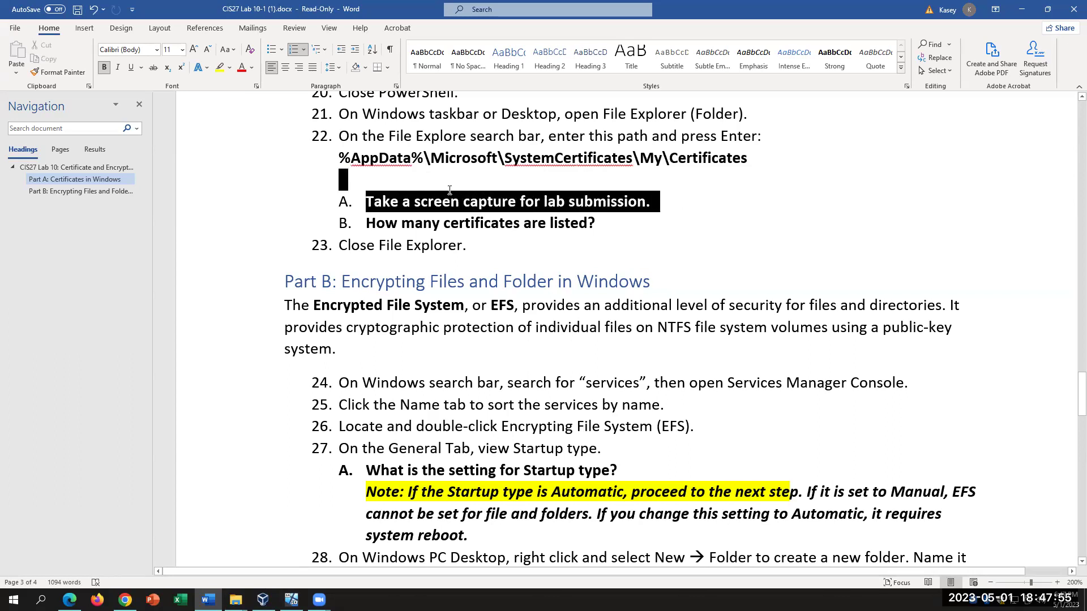
pyautogui.click(682, 231)
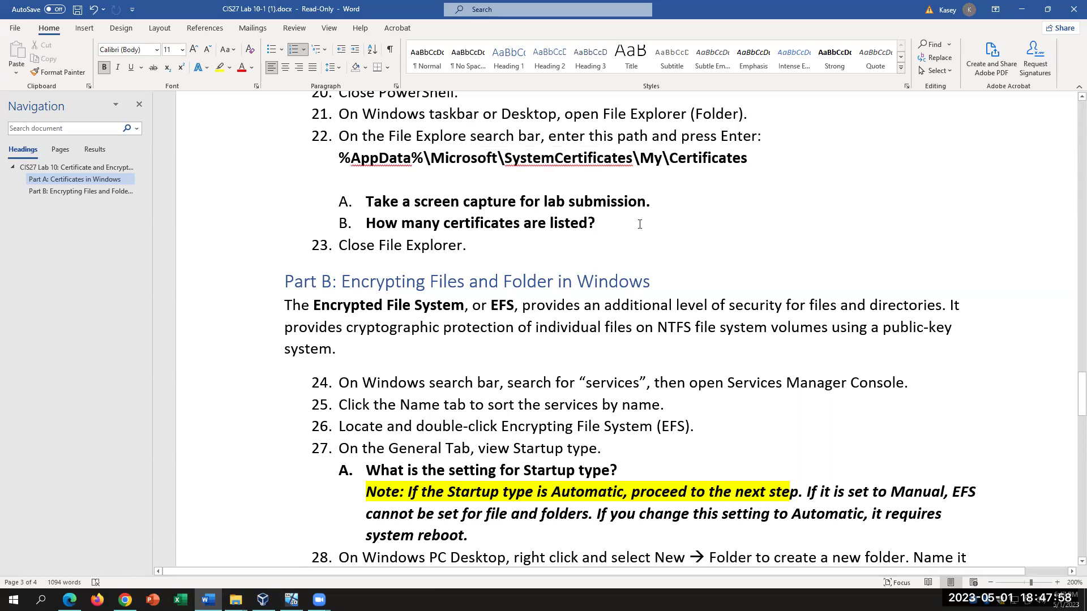
pyautogui.scroll(3, 635, 230)
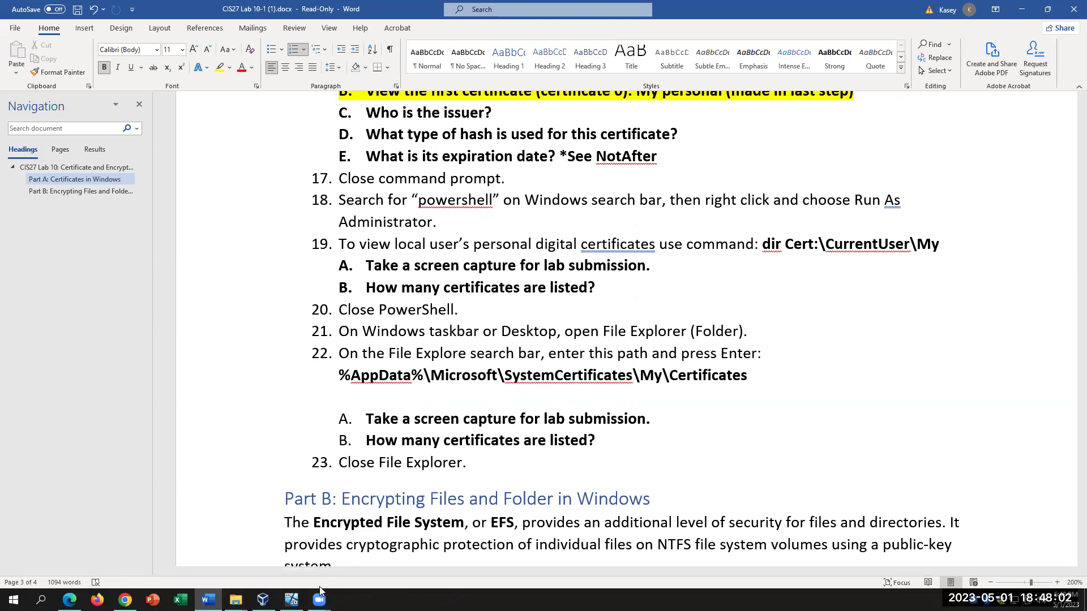
# Step: Check the host's CIS27Windows10VM and SP PHD U3 (E:) folders and the VM's Certificates folder, returning to the Word document
pyautogui.moveTo(237, 598)
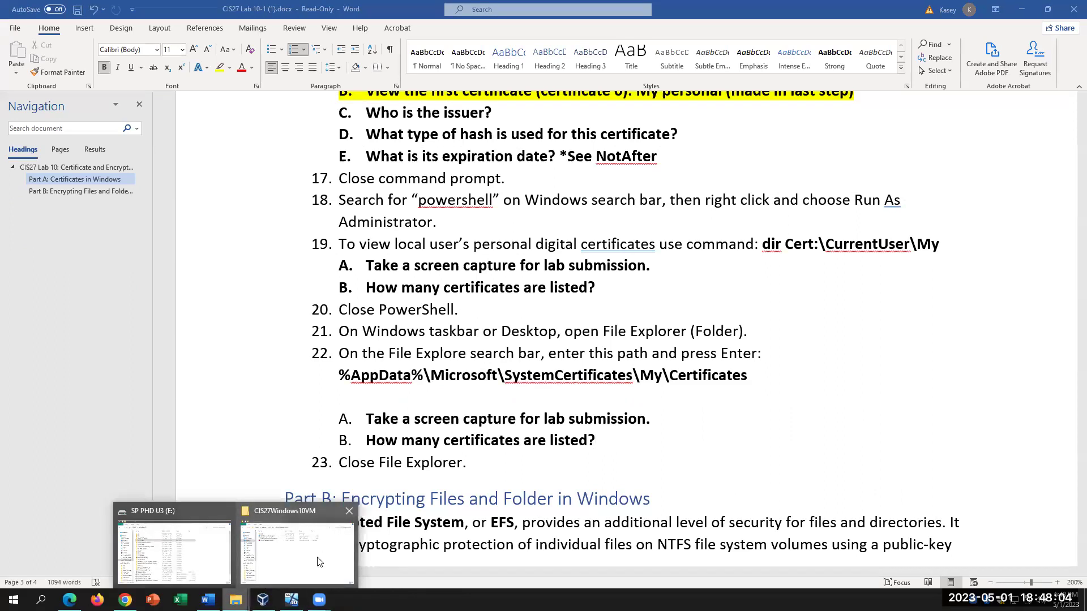
pyautogui.click(317, 562)
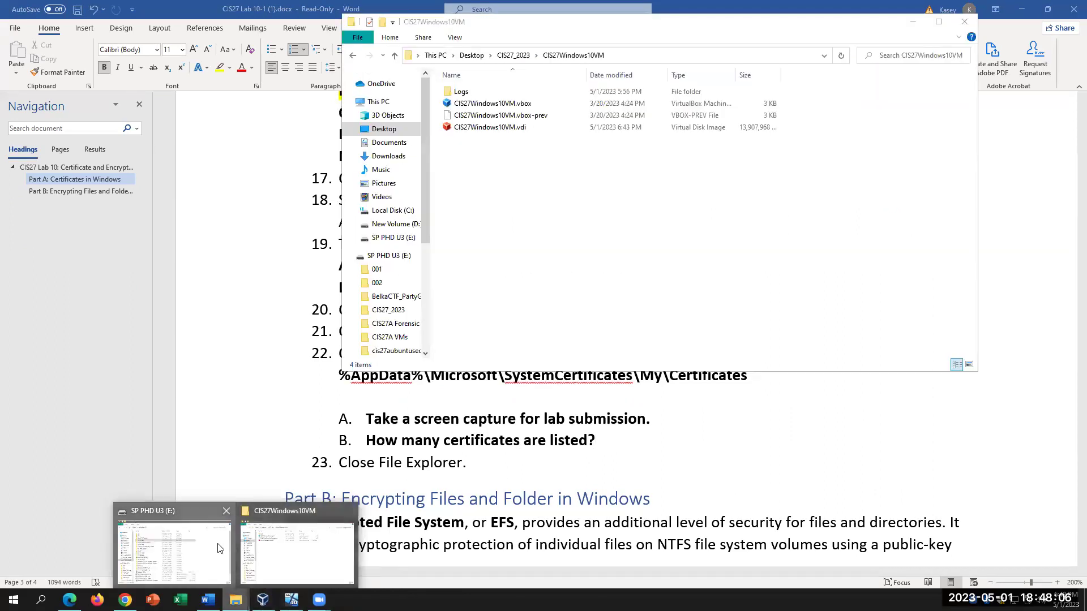
pyautogui.click(220, 548)
pyautogui.moveTo(319, 598)
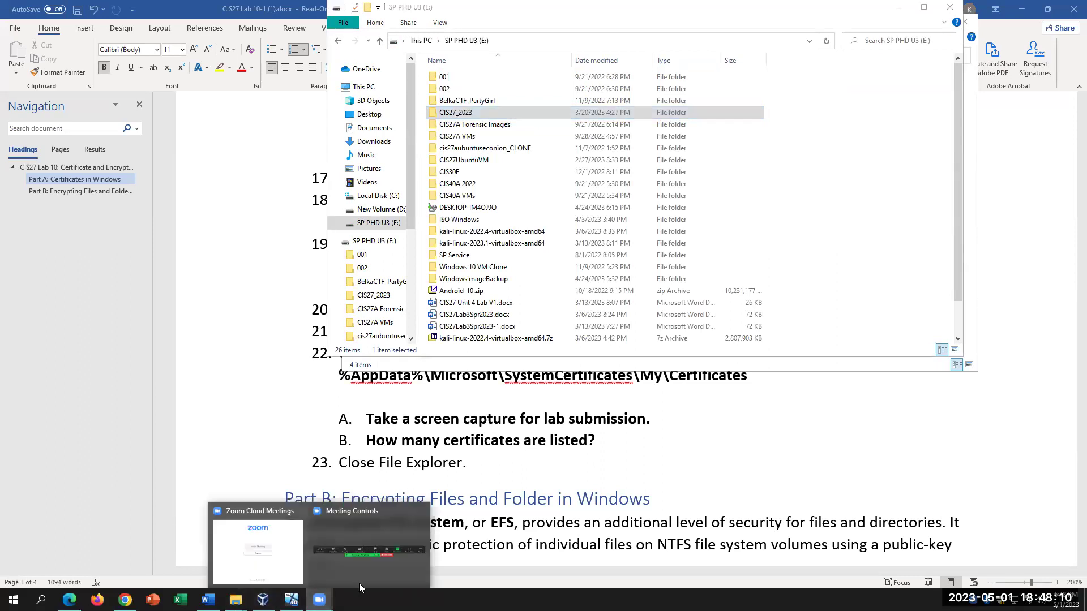
pyautogui.click(292, 598)
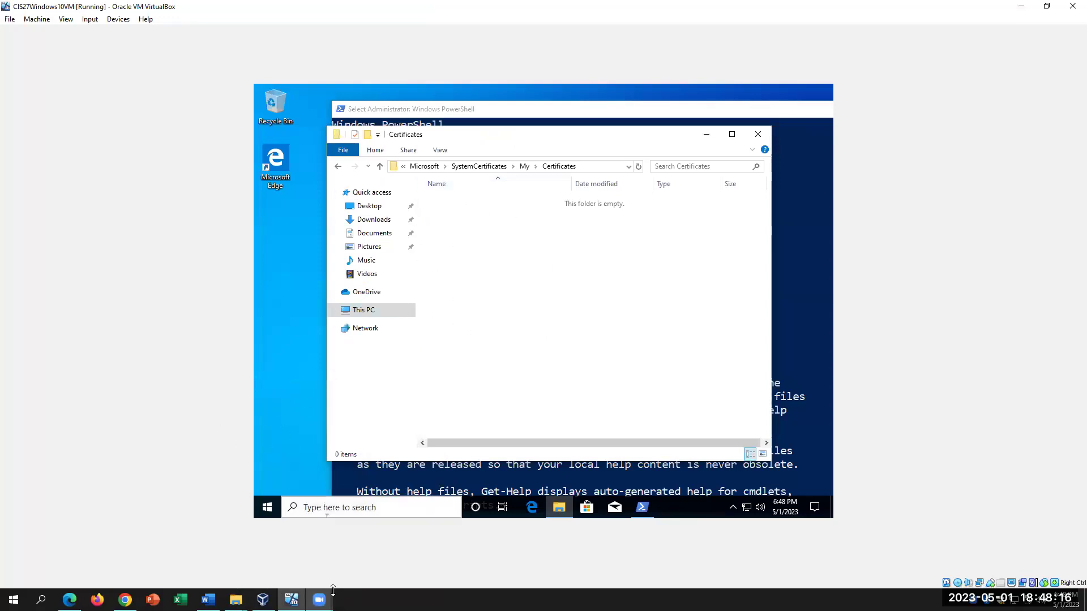
pyautogui.click(207, 599)
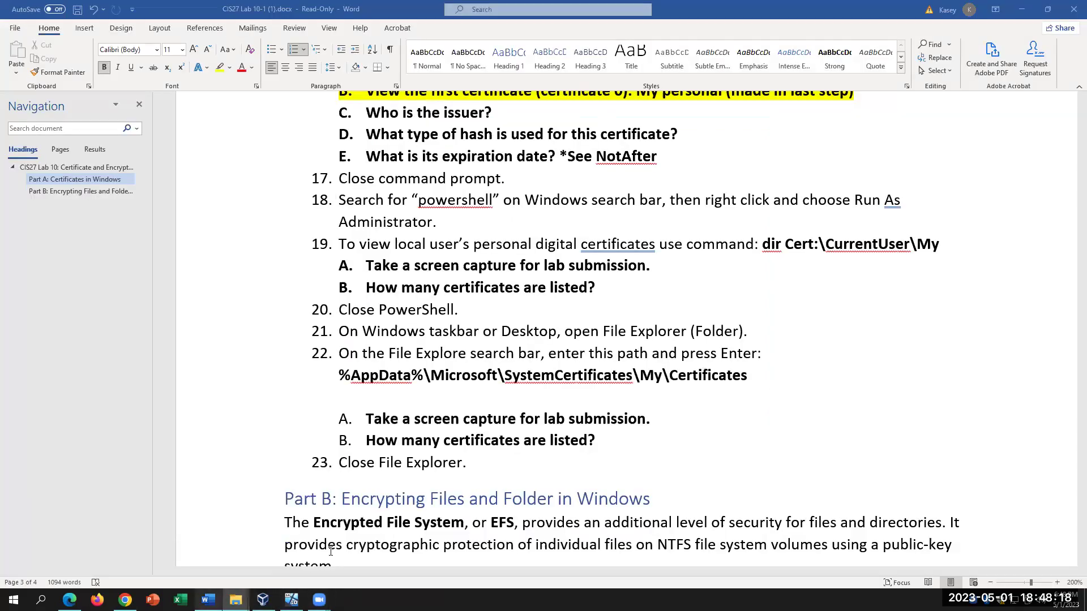
# Step: Highlight the %AppData%\Microsoft\SystemCertificates\My\Certificates path in lab item 22 and the dir Cert:\CurrentUser\My command in item 19
pyautogui.moveTo(339, 375); pyautogui.dragTo(709, 385)
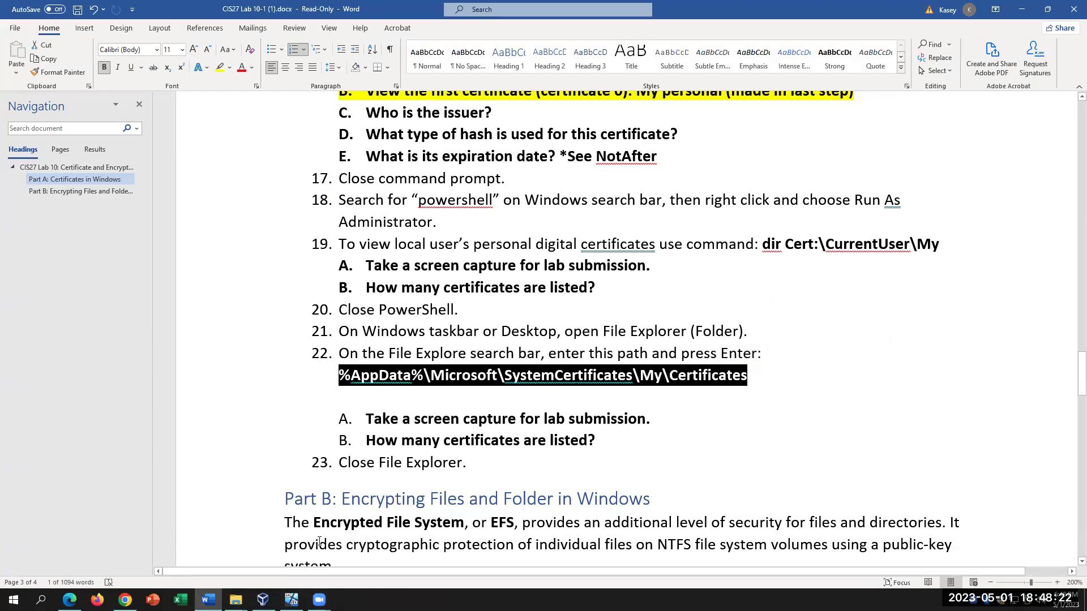
pyautogui.scroll(3, 568, 252)
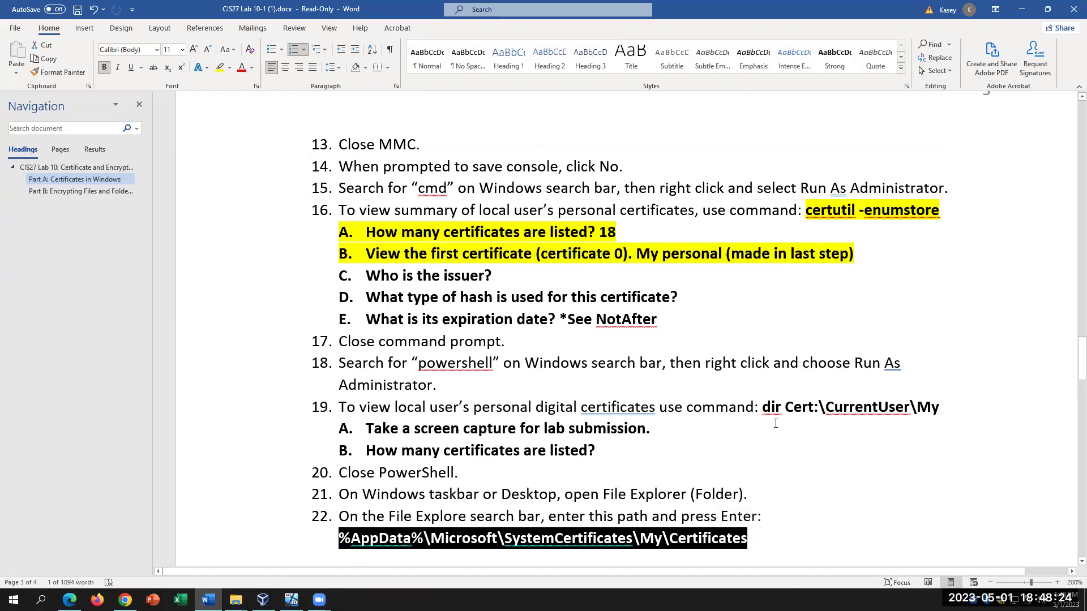
pyautogui.moveTo(765, 408); pyautogui.dragTo(940, 408)
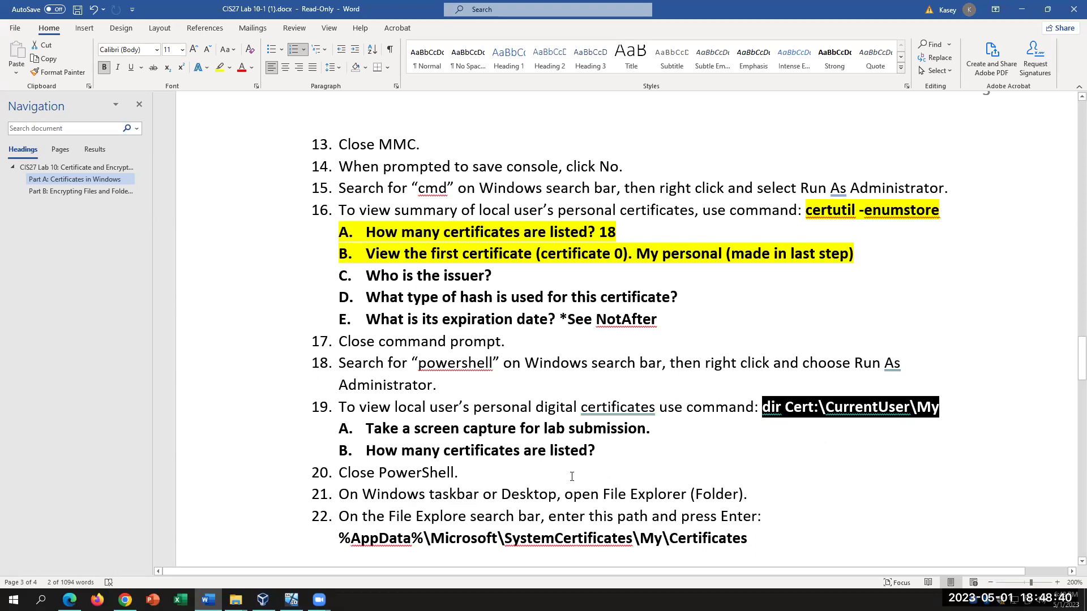
# Step: Switch to the virtual machine and capture its PowerShell window showing dir Cert:\CurrentUser\My with the host's Snipping Tool
pyautogui.click(291, 599)
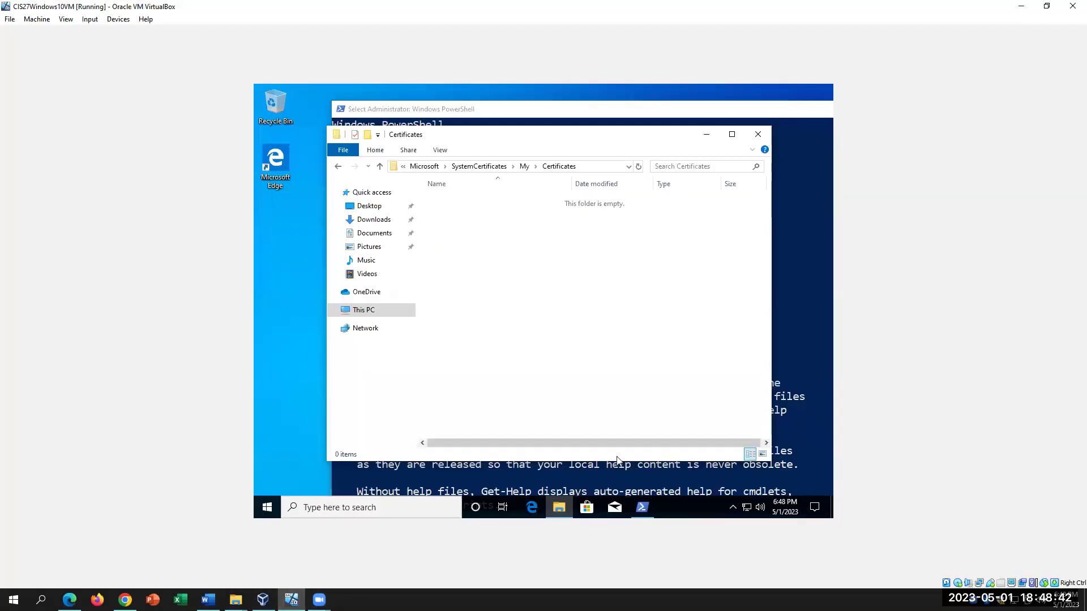
pyautogui.click(807, 345)
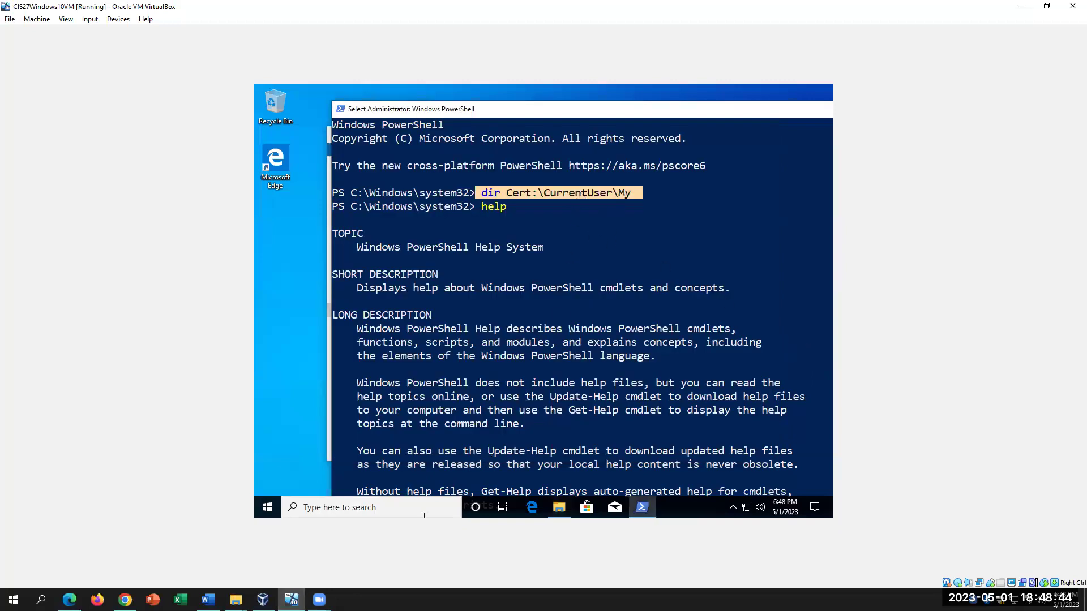
pyautogui.click(40, 600)
pyautogui.write('snip')
pyautogui.press('Return')
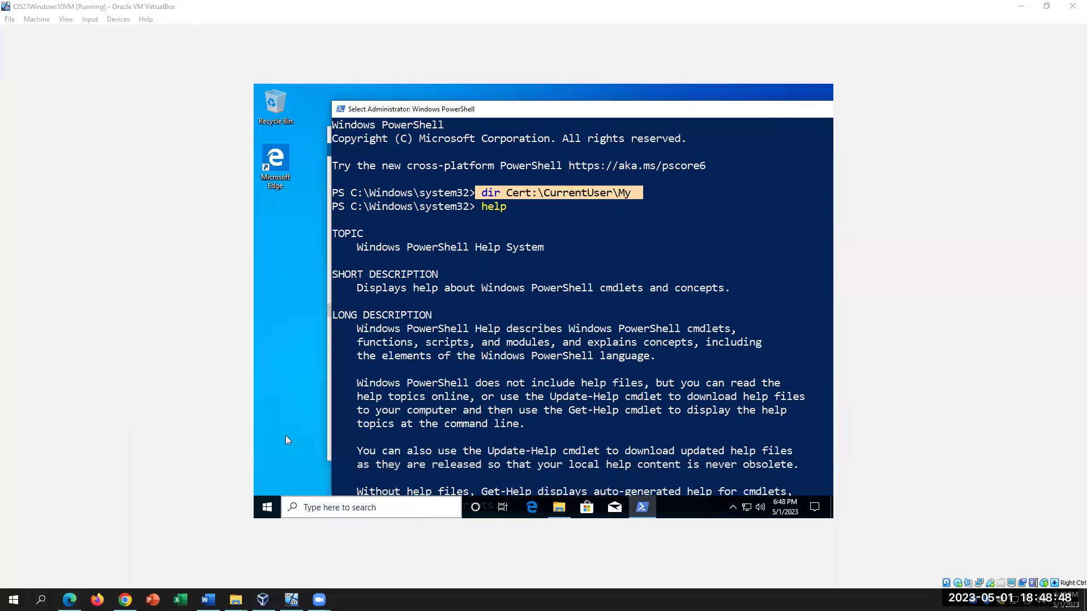
pyautogui.click(481, 136)
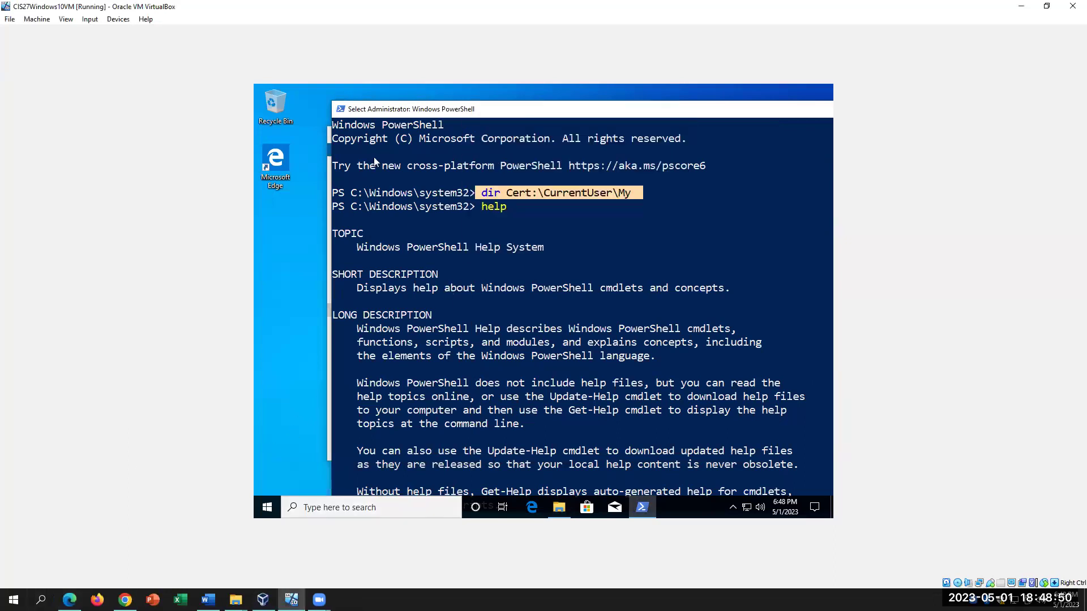
pyautogui.moveTo(311, 101); pyautogui.dragTo(840, 208)
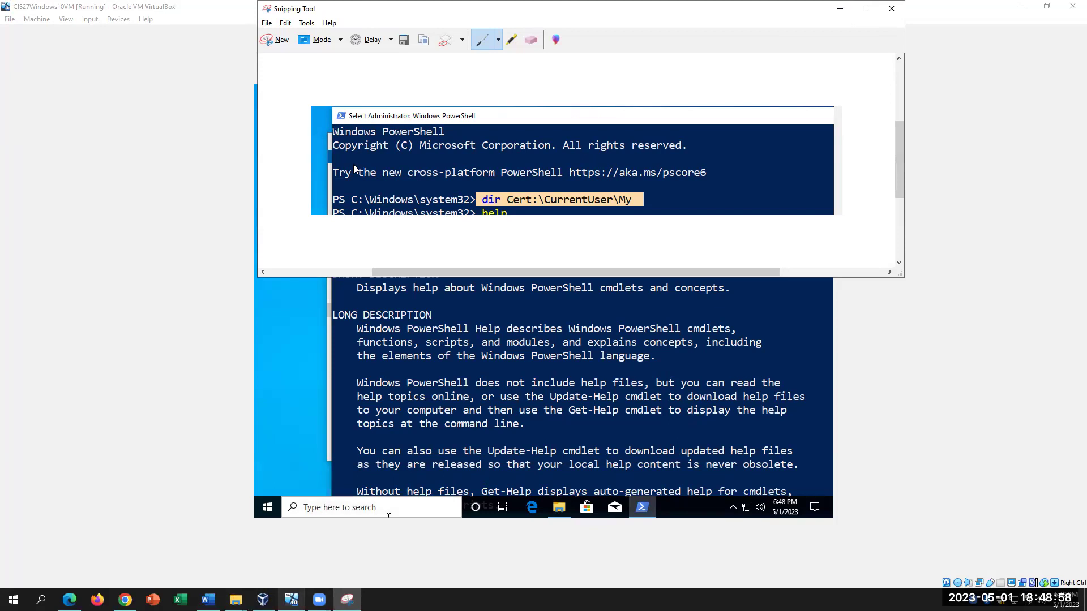
# Step: Check the lab instructions in Word, close the VM's Certificates folder and open a new File Explorer window with its address ready for entry
pyautogui.click(559, 507)
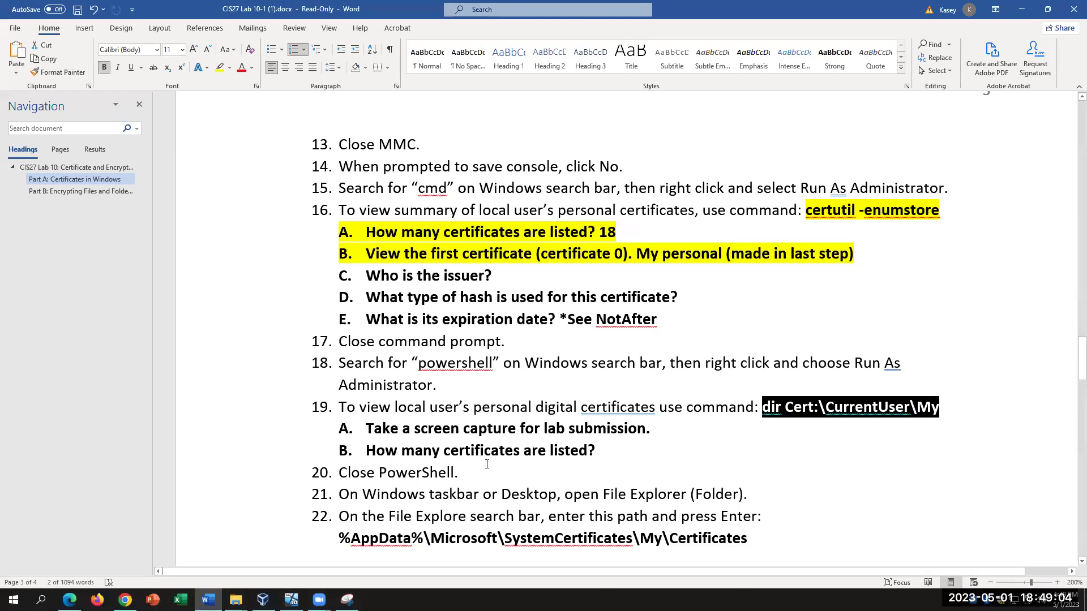
pyautogui.click(522, 469)
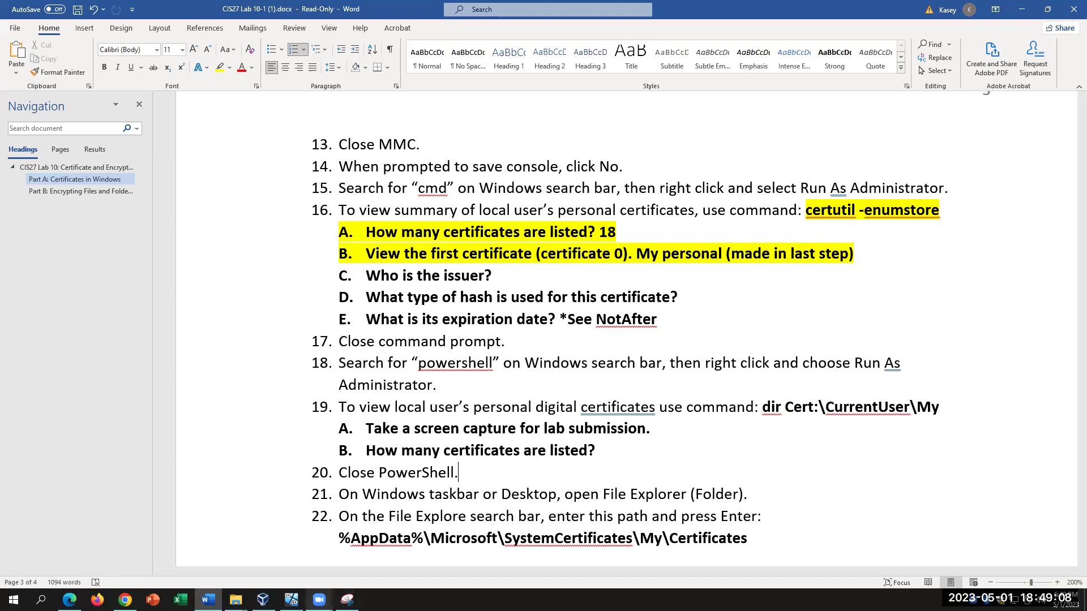
pyautogui.click(293, 598)
pyautogui.click(758, 134)
pyautogui.click(558, 511)
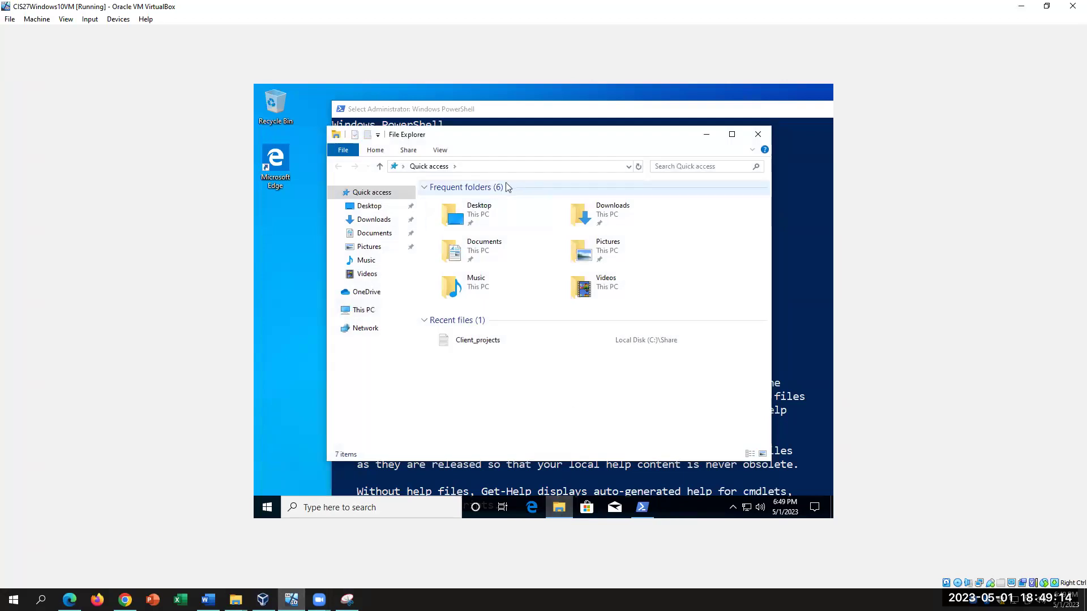
pyautogui.click(471, 167)
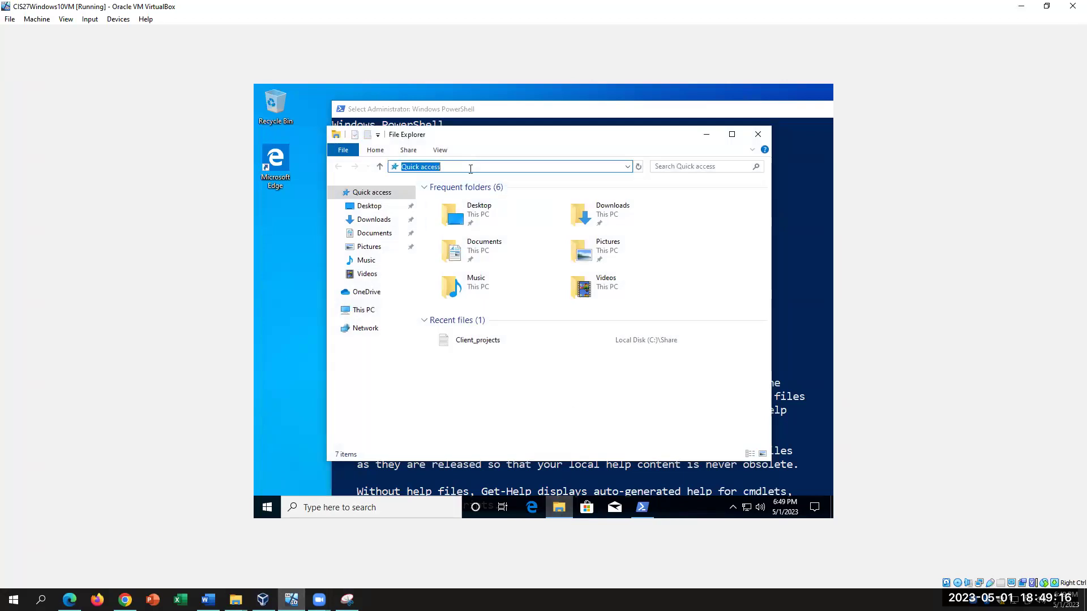
pyautogui.write('%')
pyautogui.press('BackSpace')
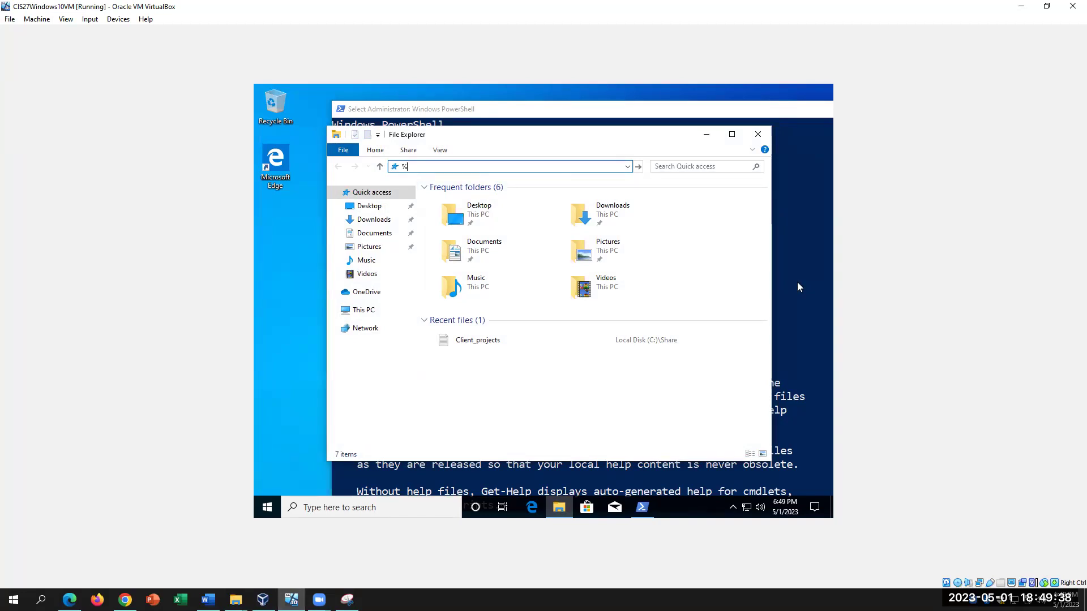
# Step: Return to the end of the PowerShell output and add a run of blank prompt lines, leaving the current prompt empty
pyautogui.click(701, 482)
pyautogui.scroll(-2, 741, 446)
pyautogui.scroll(-12, 743, 450)
pyautogui.scroll(-15, 742, 447)
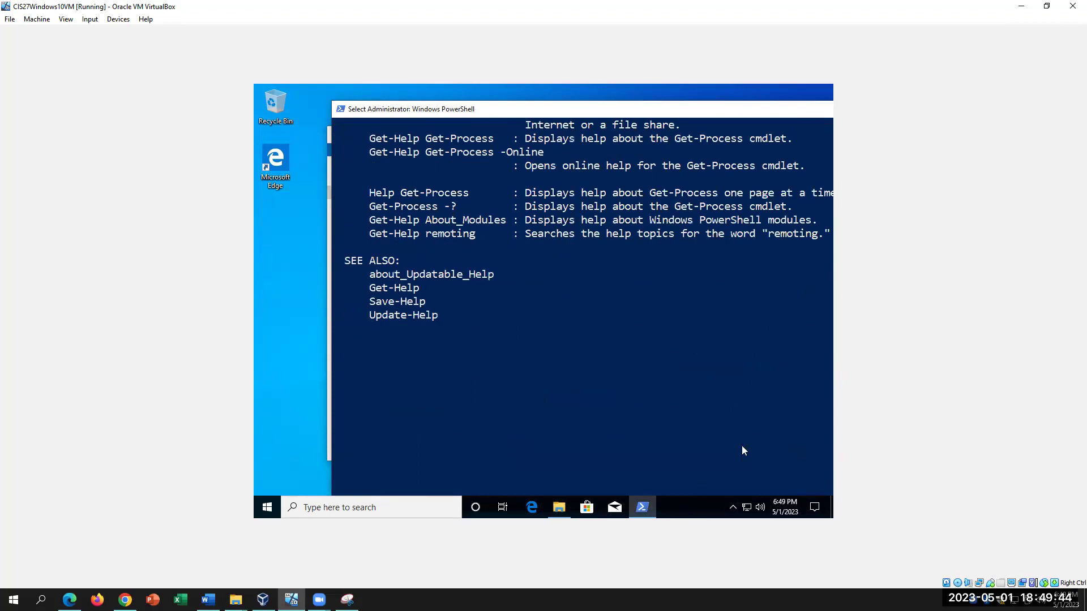
pyautogui.press('Return')
pyautogui.press('Return')
pyautogui.press('Return')
pyautogui.press('Return')
pyautogui.press('Return')
pyautogui.press('Return')
pyautogui.press('Return')
pyautogui.press('Return')
pyautogui.press('Return')
pyautogui.press('Return')
pyautogui.press('Return')
pyautogui.press('Return')
pyautogui.write('help')
pyautogui.press('BackSpace')
pyautogui.press('BackSpace')
pyautogui.press('BackSpace')
pyautogui.press('BackSpace')
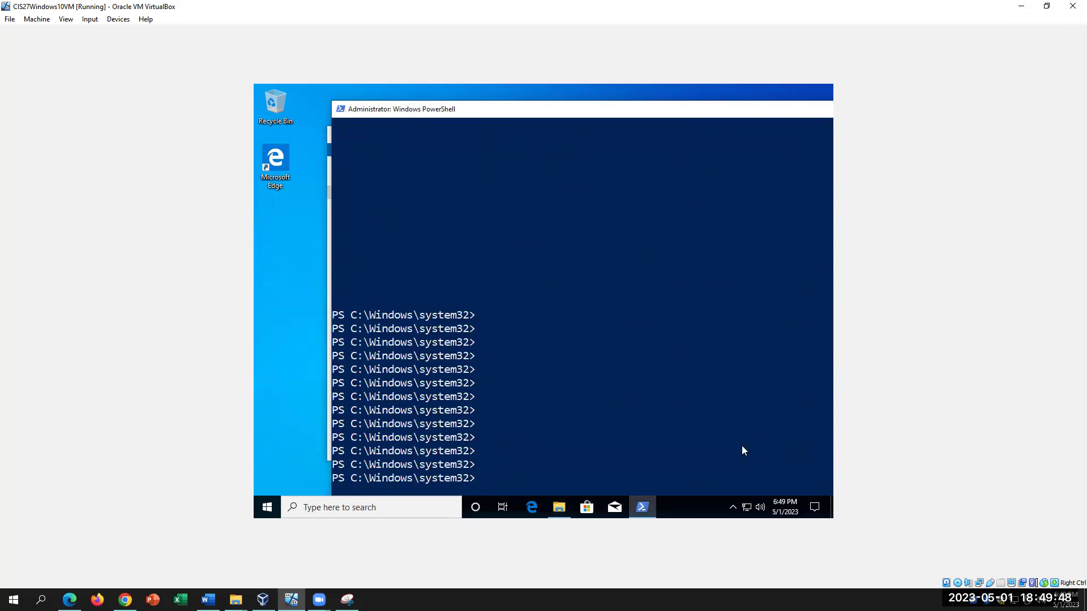
pyautogui.write('c')
pyautogui.press('BackSpace')
# Step: Look up the item 19 command in the Word document and try running dir Cert\CurrentUser in the VM's PowerShell
pyautogui.click(208, 599)
pyautogui.scroll(-1, 782, 382)
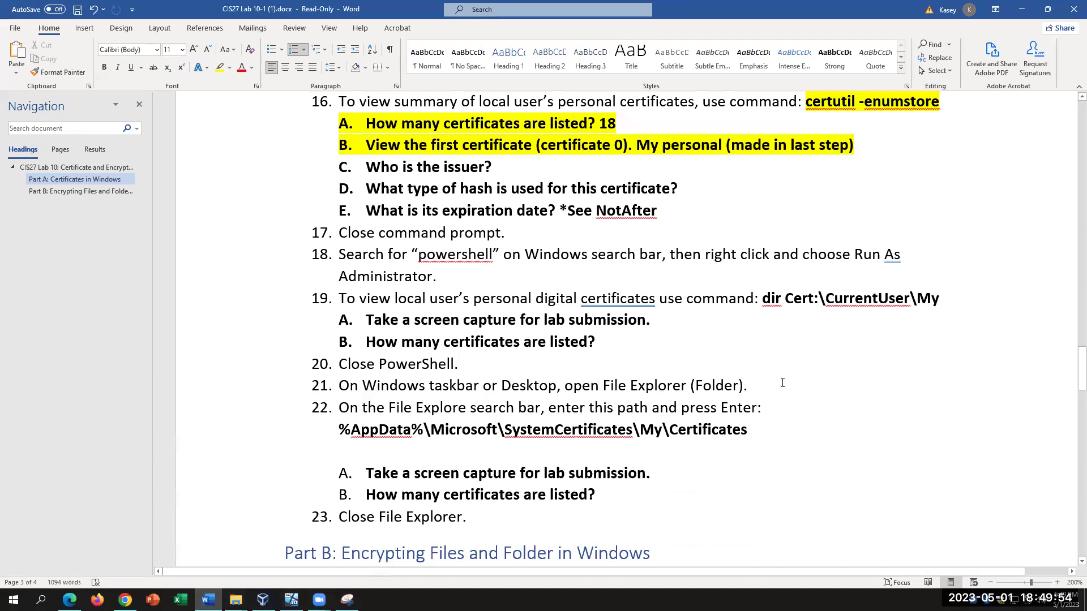
pyautogui.moveTo(762, 300); pyautogui.dragTo(903, 301)
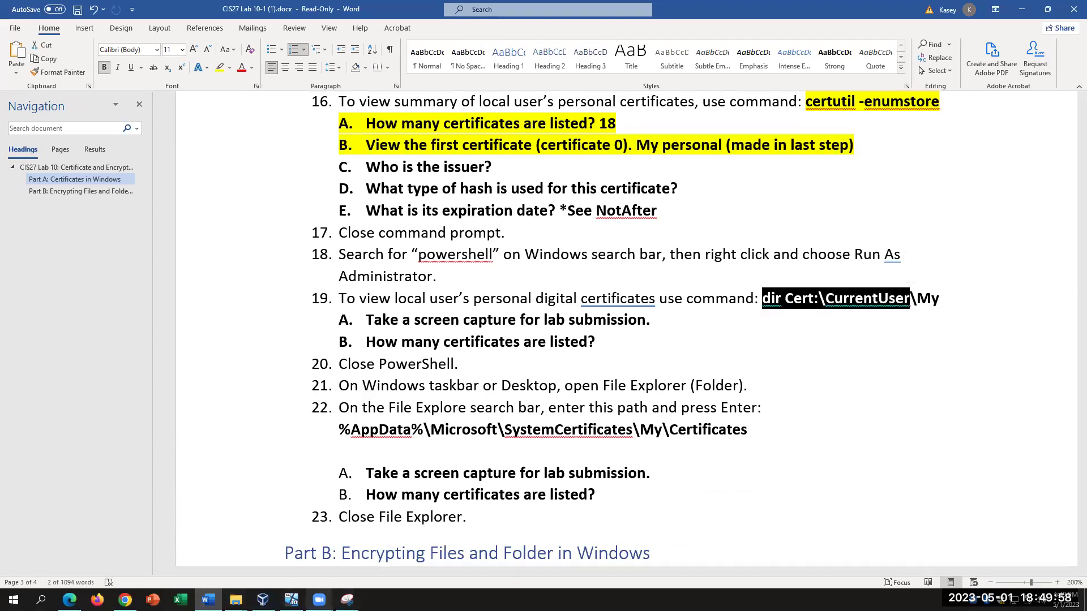
pyautogui.click(291, 599)
pyautogui.write('dir')
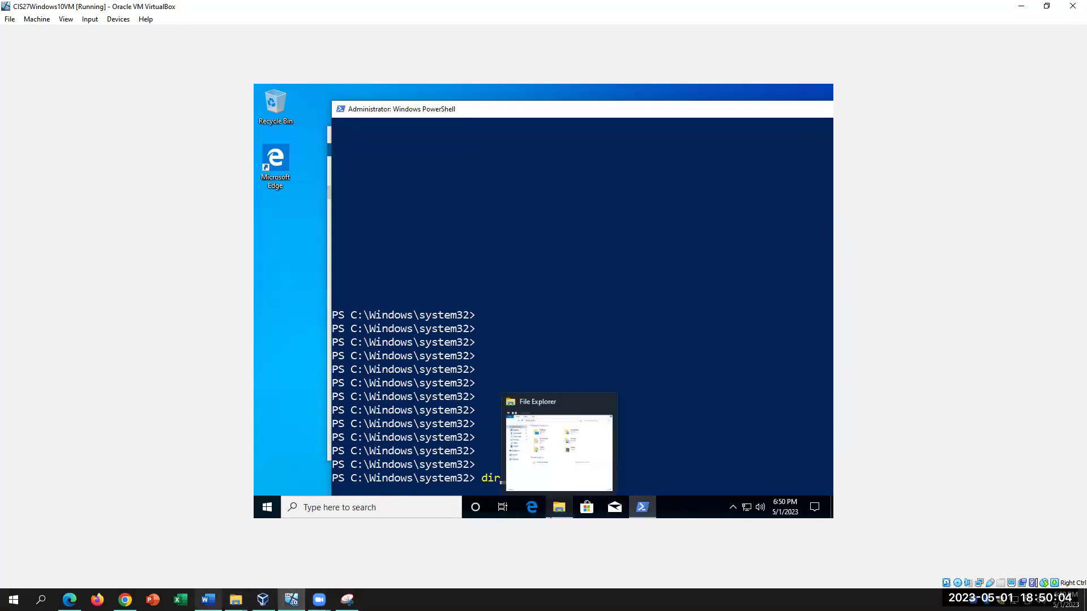
pyautogui.click(207, 599)
pyautogui.hotkey('alt', 'Tab')
pyautogui.write('Cert\\CurrentUser')
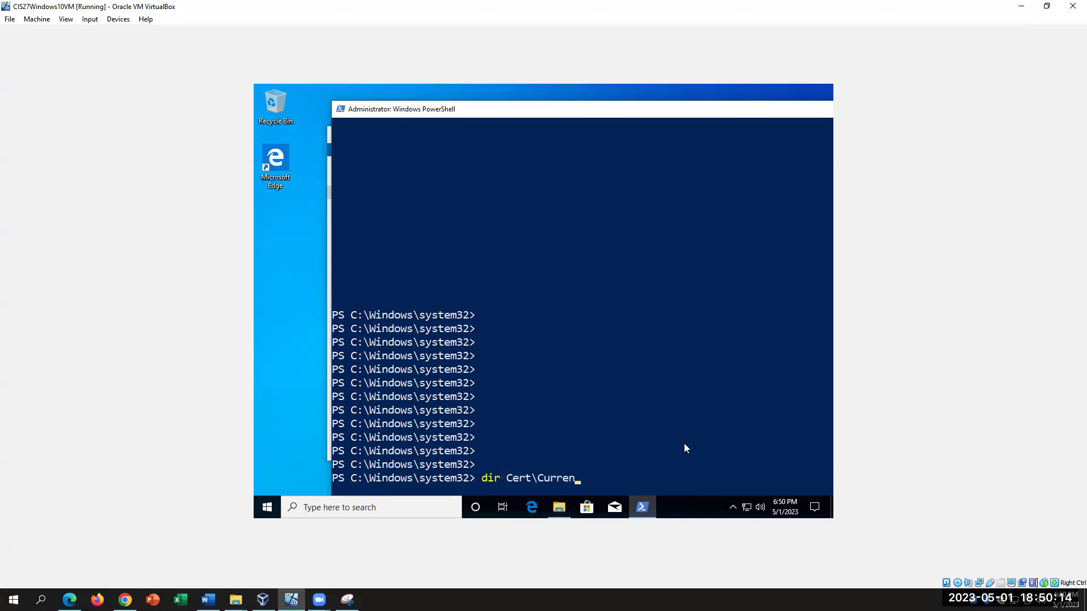
pyautogui.click(209, 600)
pyautogui.click(291, 600)
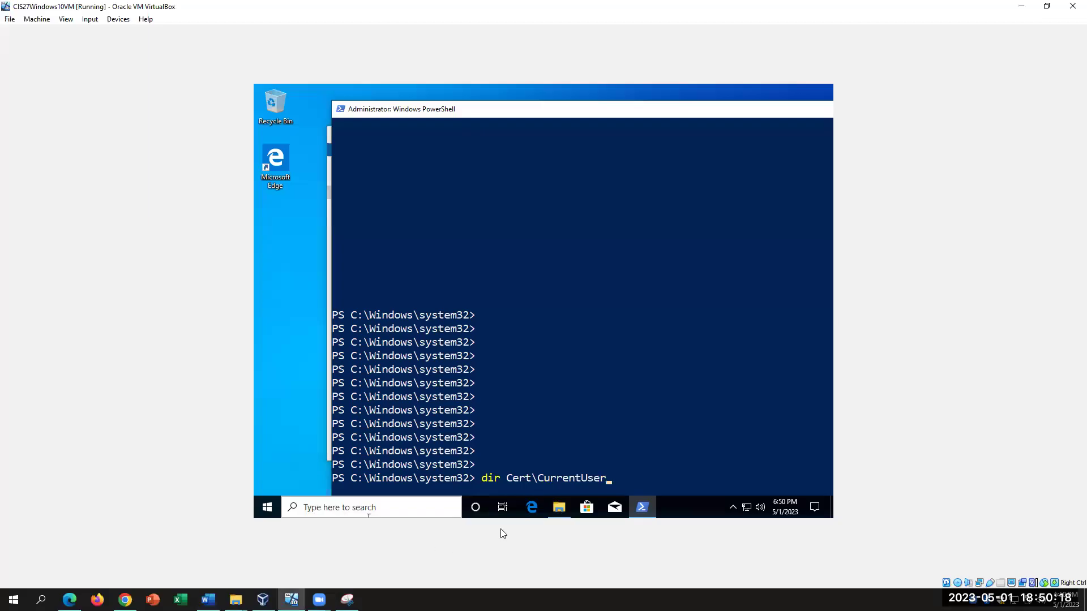
pyautogui.press('Return')
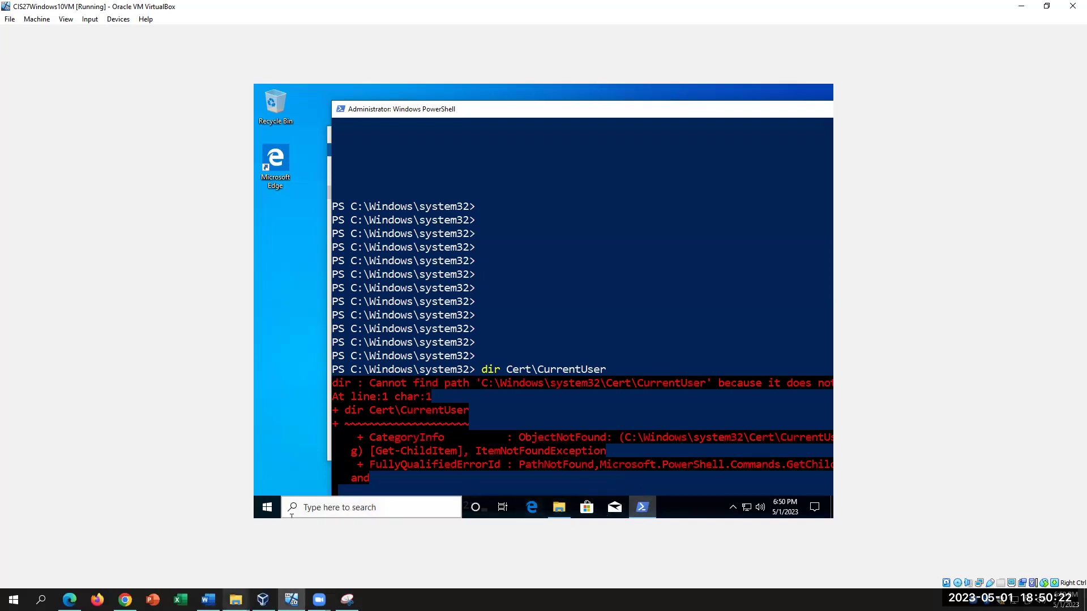
# Step: Check the command in Word again, recall it in PowerShell, add the missing colon and run dir Cert:\CurrentUser
pyautogui.click(209, 600)
pyautogui.hotkey('alt', 'Tab')
pyautogui.moveTo(484, 555); pyautogui.dragTo(503, 457)
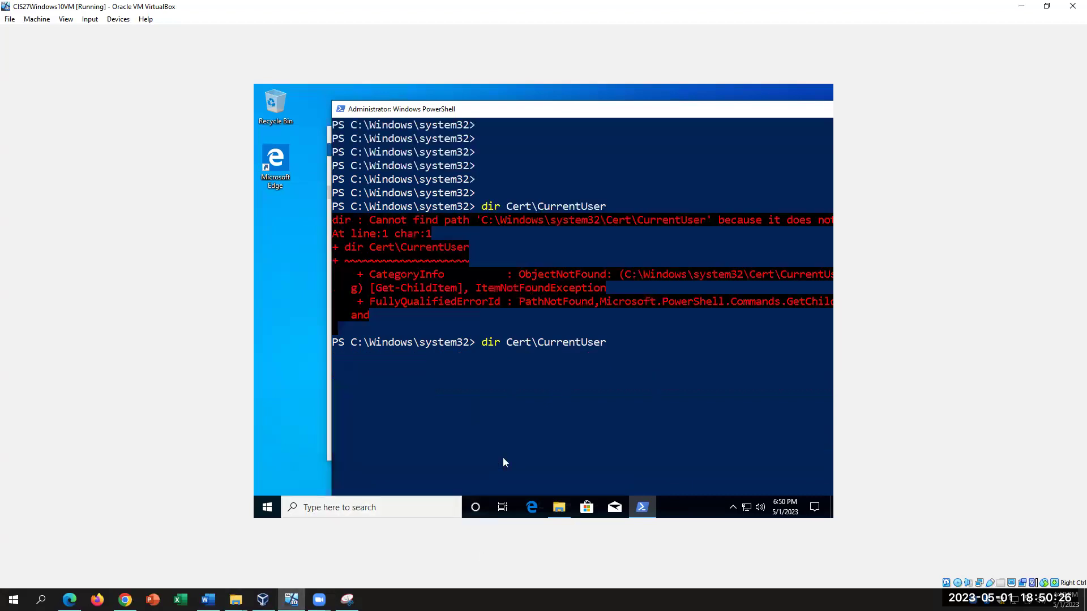
pyautogui.press('Left')
pyautogui.press('Left')
pyautogui.press('Left')
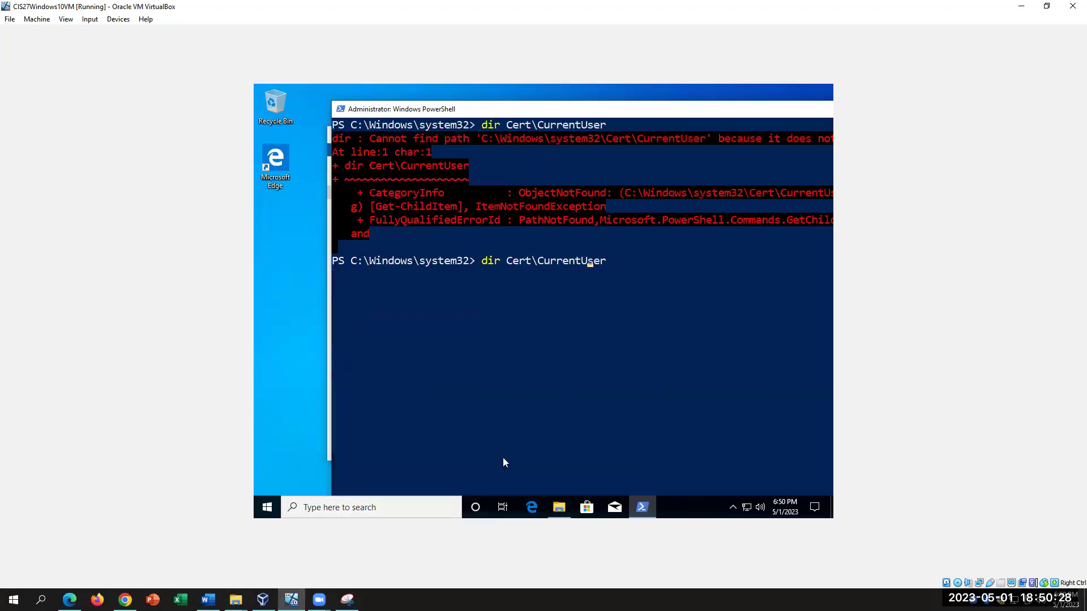
pyautogui.press('Left')
pyautogui.press('Left')
pyautogui.write(':')
pyautogui.press('Return')
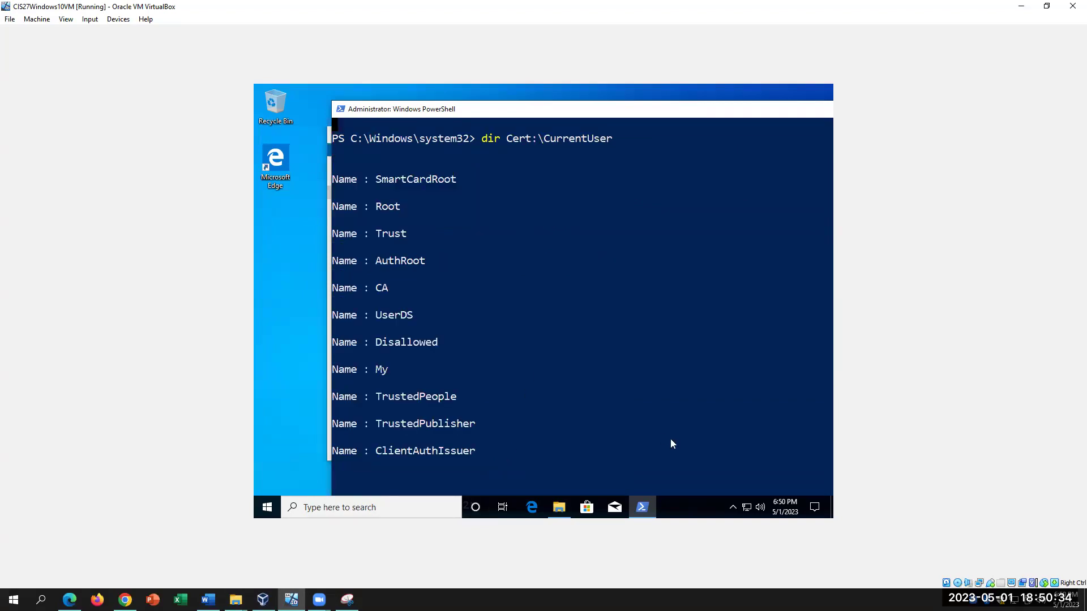
# Step: Examine the list of the current user's certificate stores and highlight the My store
pyautogui.scroll(3, 671, 440)
pyautogui.scroll(-3, 671, 440)
pyautogui.scroll(1, 672, 444)
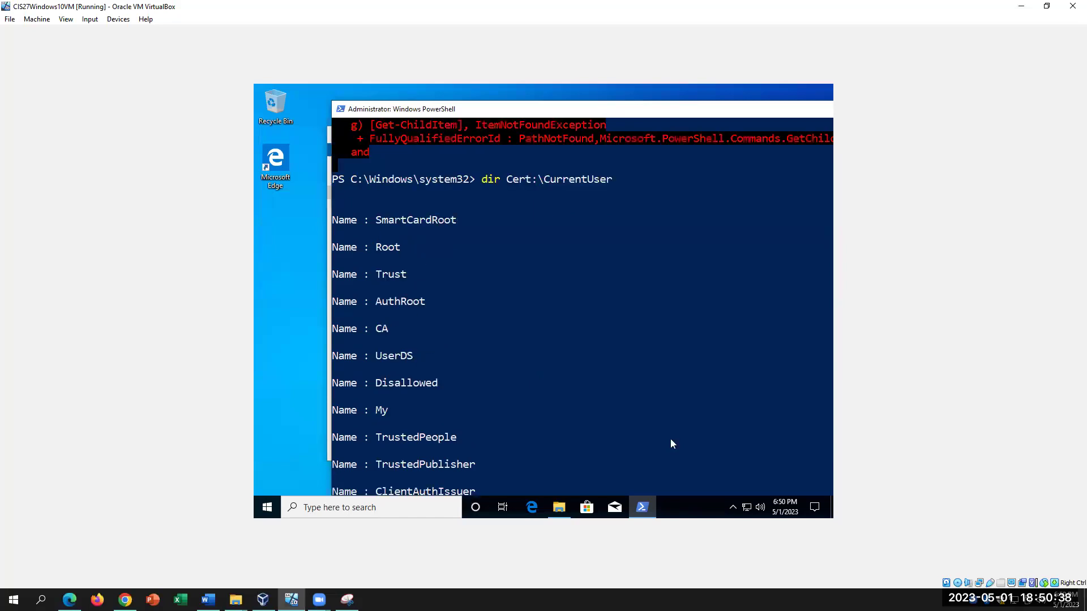
pyautogui.moveTo(396, 409); pyautogui.dragTo(371, 410)
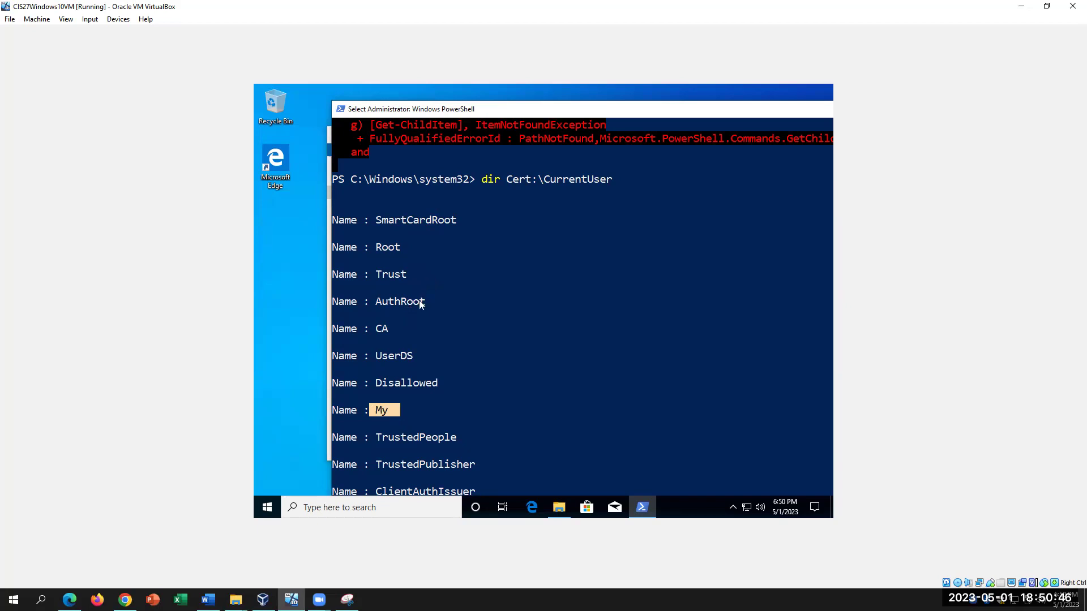
pyautogui.scroll(-1, 440, 402)
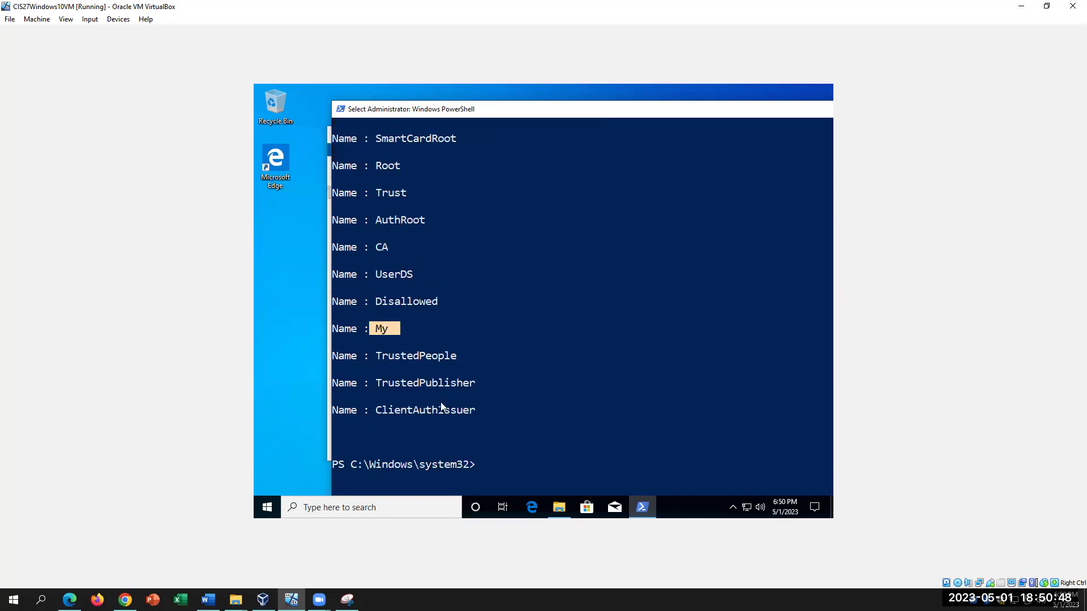
pyautogui.scroll(1, 440, 402)
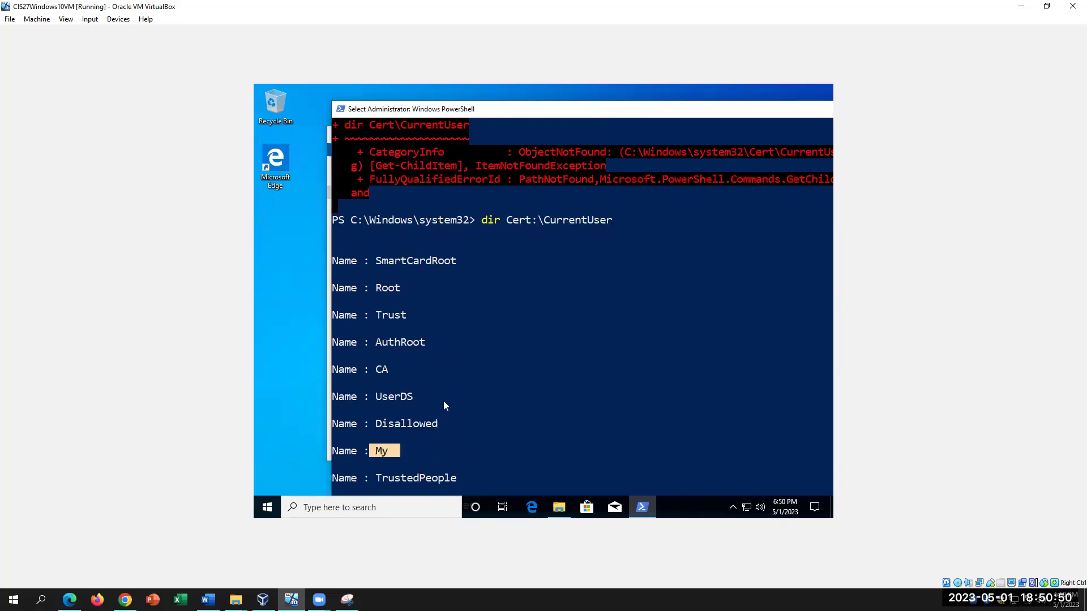
# Step: Recall the previous command and extend it to run dir Cert:\CurrentUser\Root, listing the root certificates
pyautogui.rightClick(498, 341)
pyautogui.scroll(-1, 498, 341)
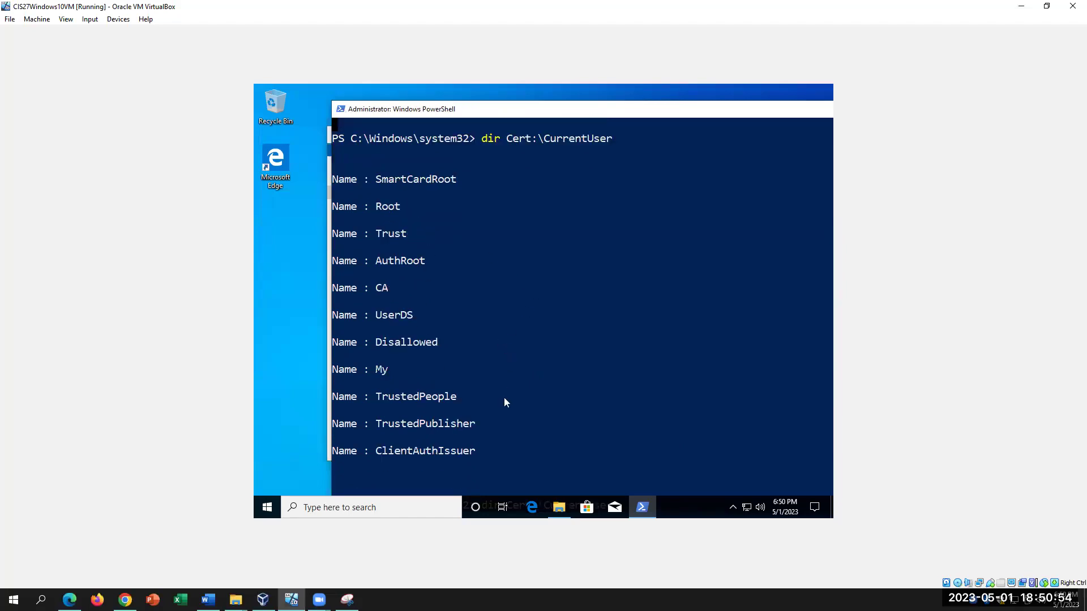
pyautogui.scroll(-2, 503, 396)
pyautogui.write('\\')
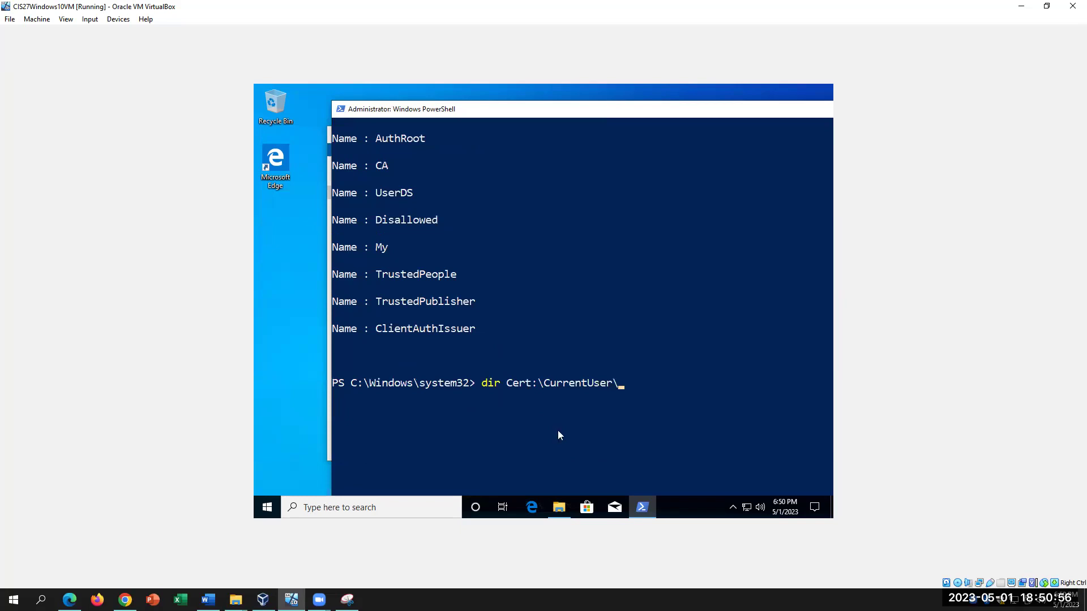
pyautogui.write('Root')
pyautogui.press('Return')
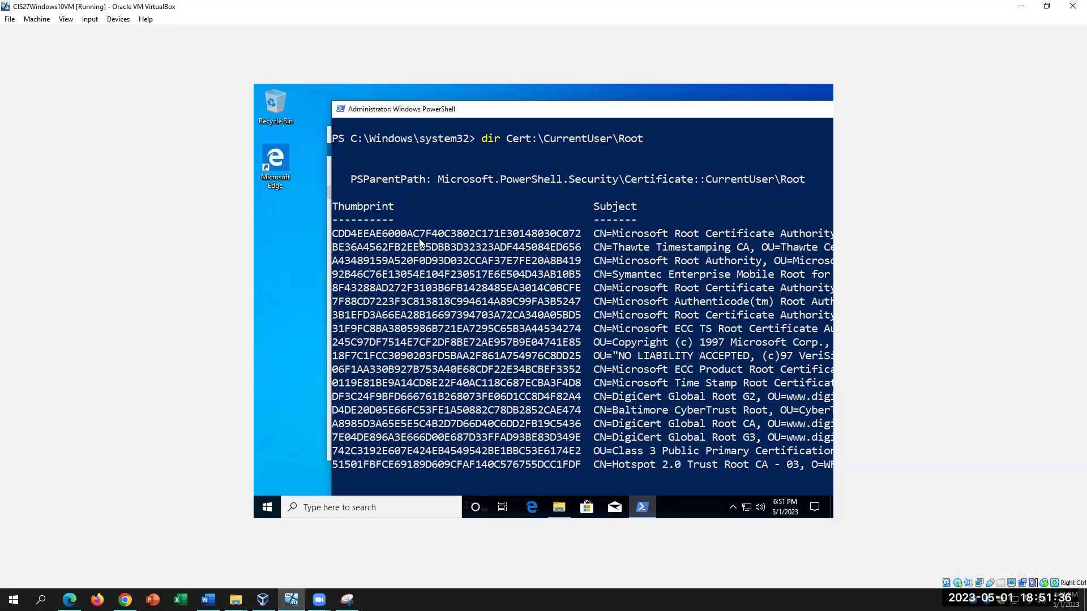
# Step: Compare the root certificate thumbprints and subjects with the certificate store names listed earlier in the PowerShell output
pyautogui.scroll(6, 463, 222)
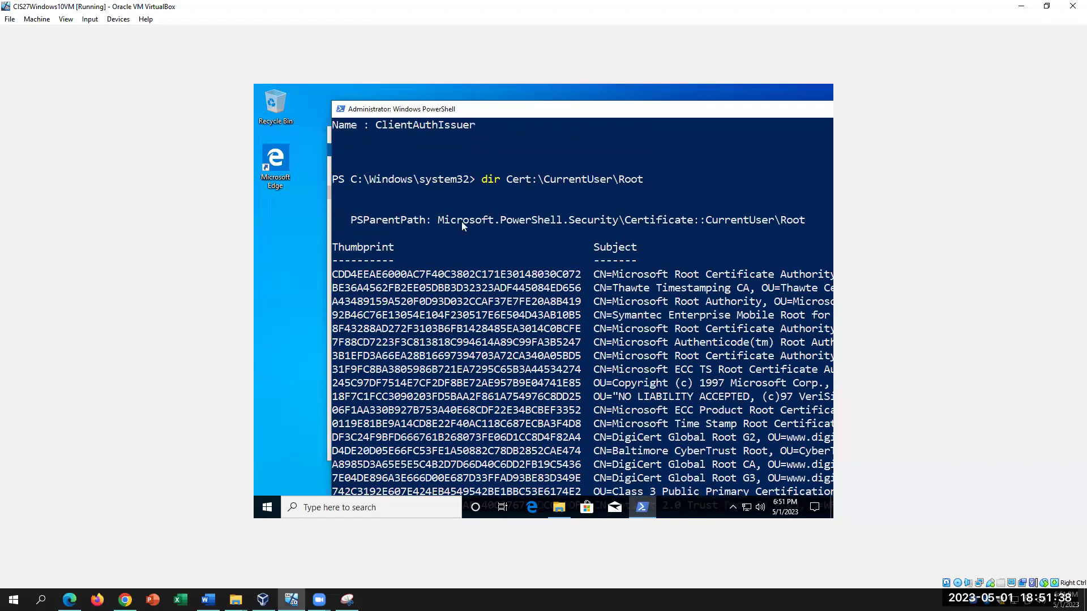
pyautogui.scroll(5, 468, 230)
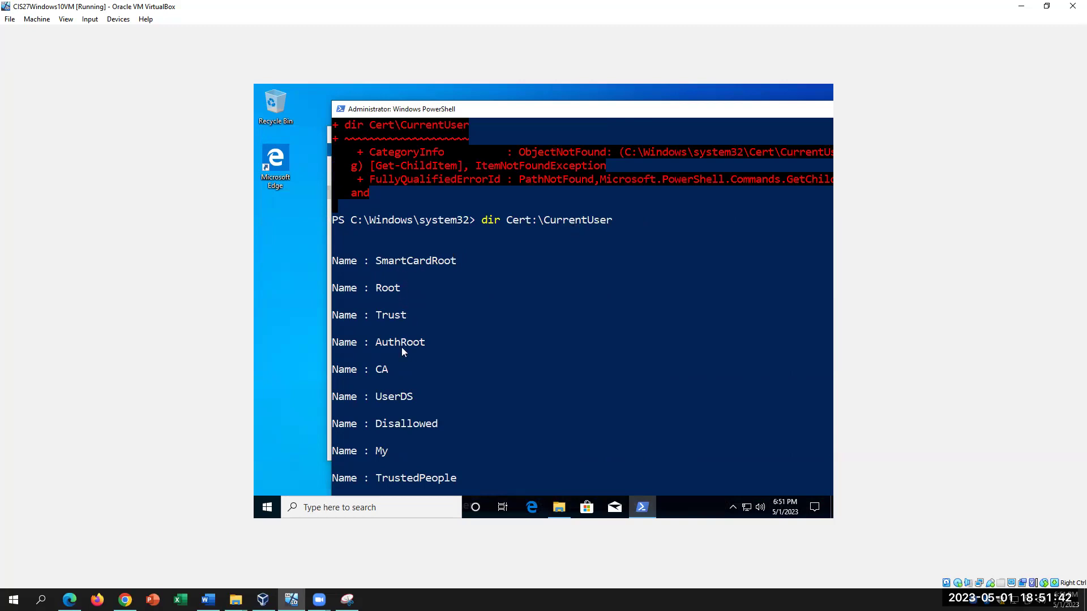
pyautogui.scroll(-2, 414, 375)
pyautogui.scroll(-1, 417, 377)
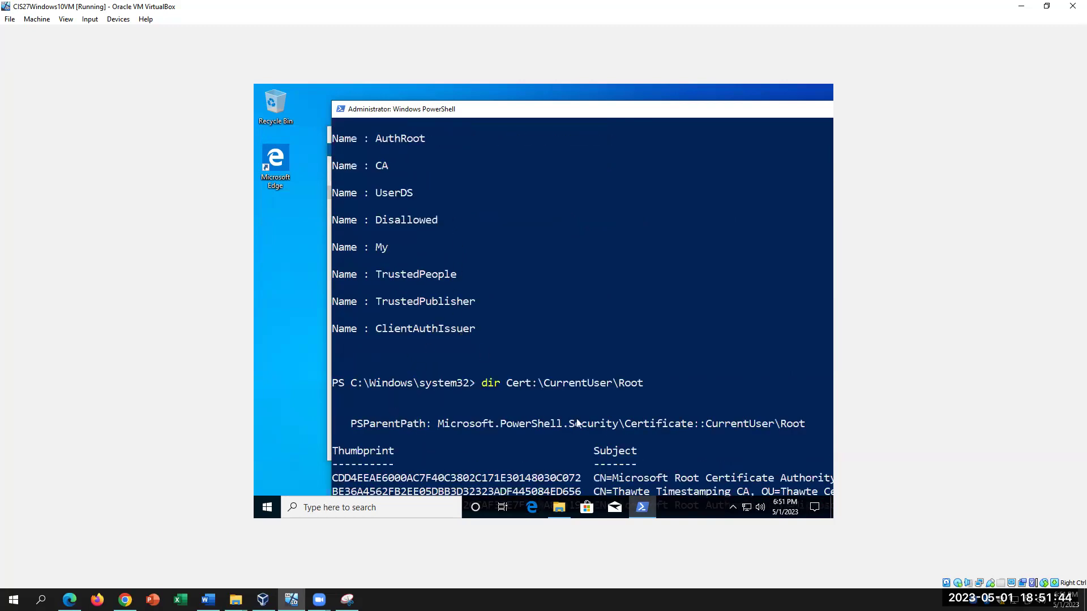
pyautogui.scroll(-2, 609, 436)
pyautogui.scroll(-4, 609, 436)
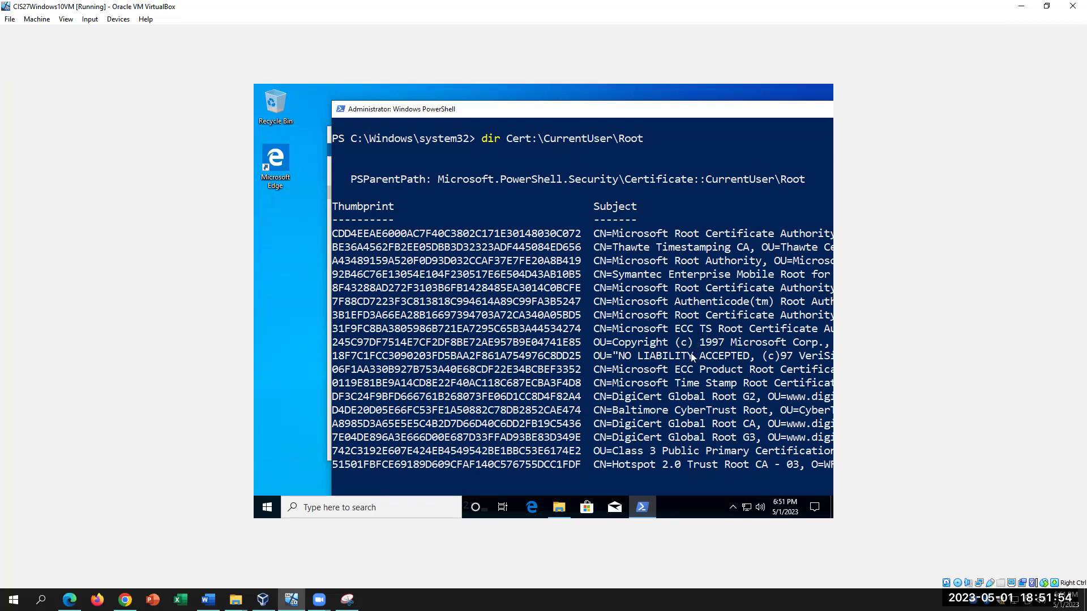
# Step: Review the root certificate list in PowerShell, from the dir command down to the last entry
pyautogui.scroll(1, 691, 348)
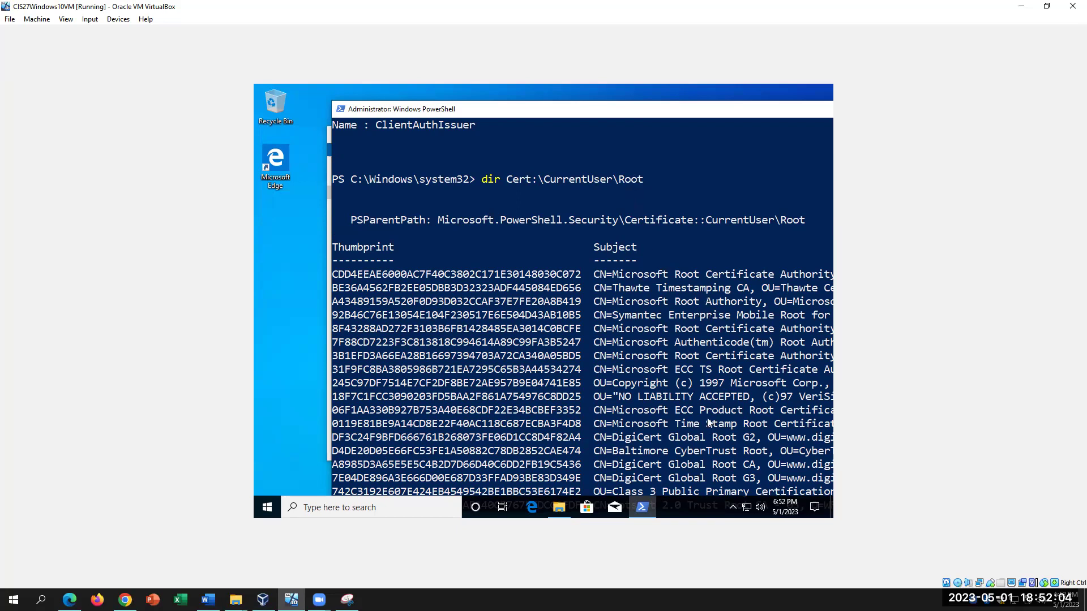
pyautogui.scroll(1, 707, 413)
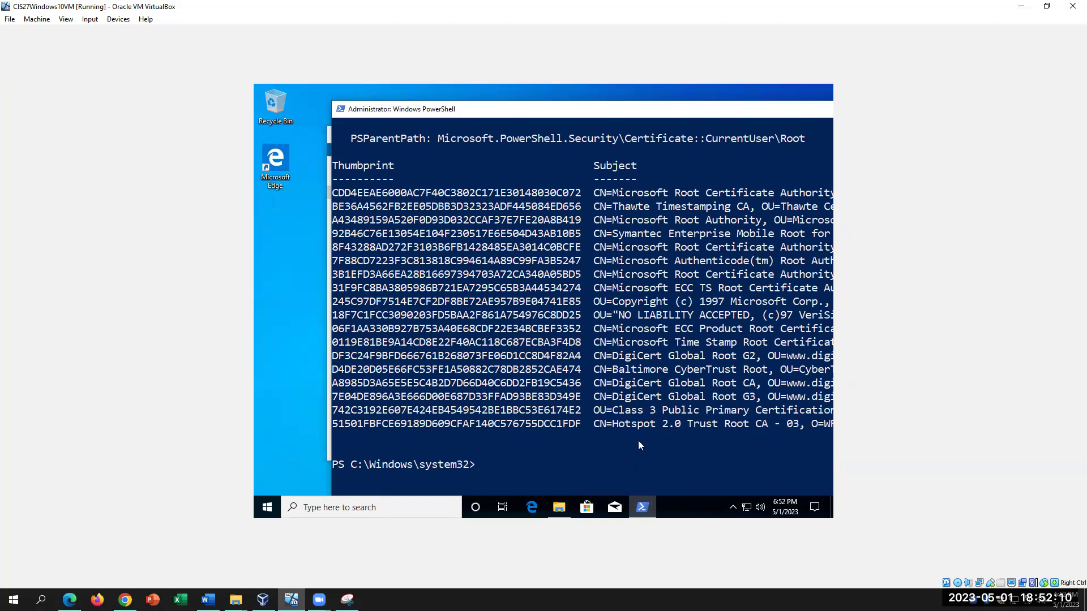
pyautogui.scroll(1, 639, 445)
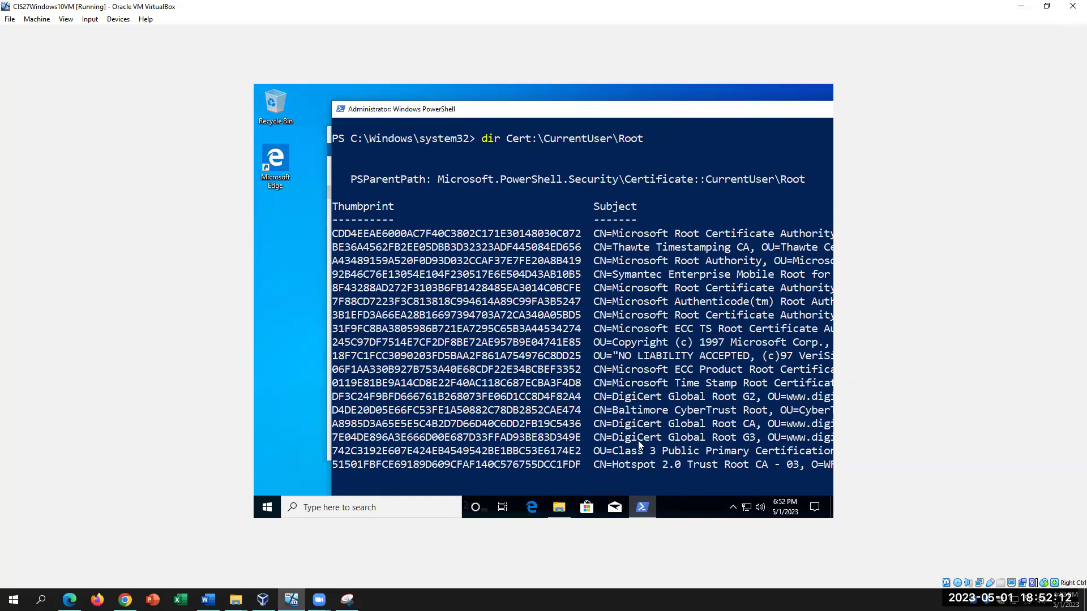
pyautogui.scroll(-1, 639, 444)
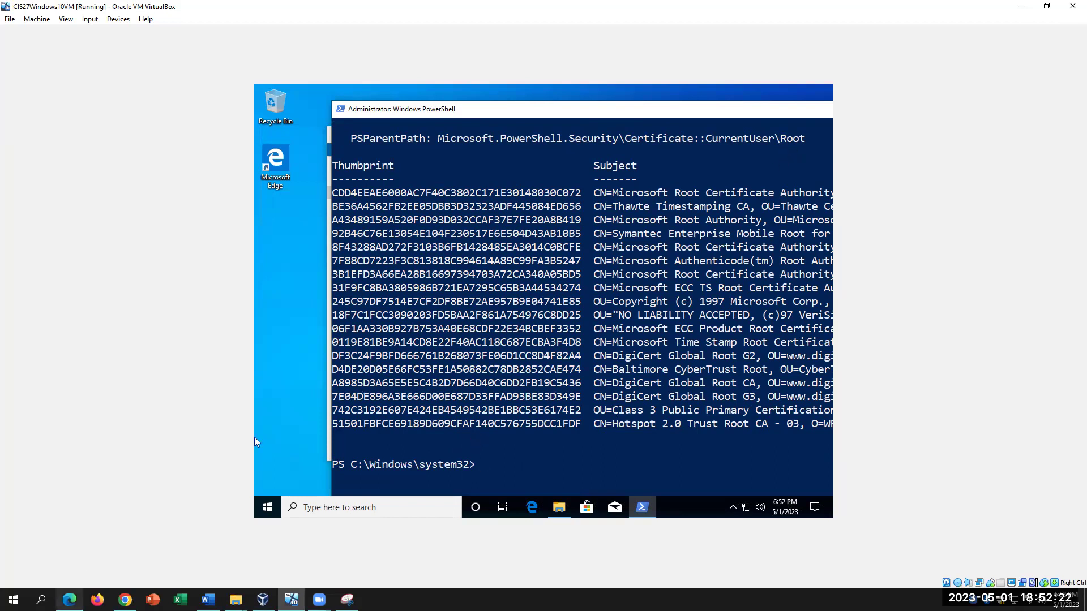
# Step: In the Word lab document, change My to Root in step 19's dir Cert:\CurrentUser command and highlight Root in yellow
pyautogui.click(208, 600)
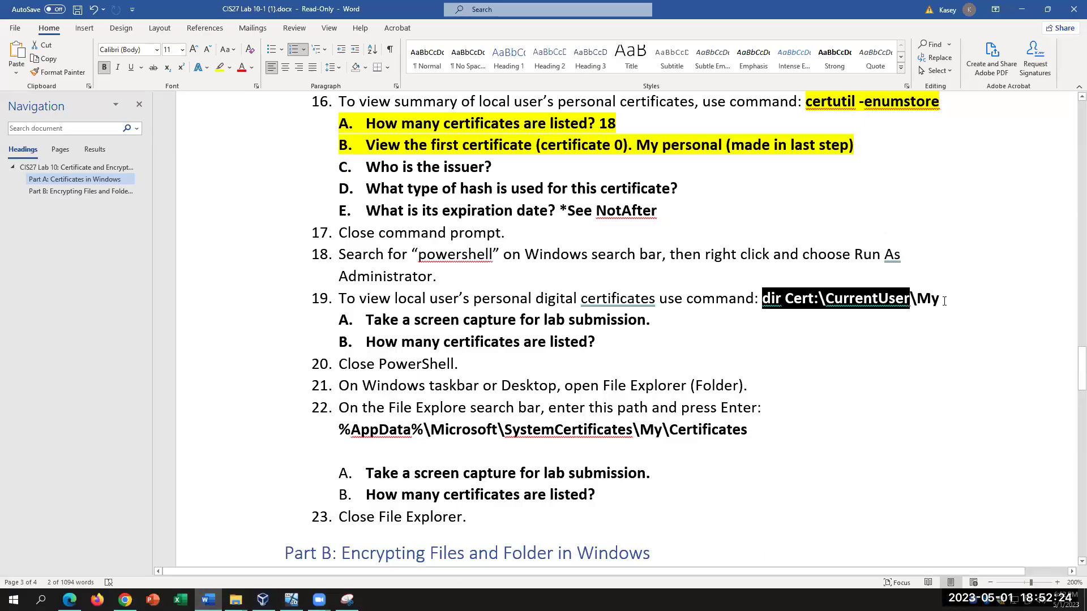
pyautogui.moveTo(944, 301); pyautogui.dragTo(917, 305)
pyautogui.write('Root')
pyautogui.moveTo(950, 300); pyautogui.dragTo(915, 300)
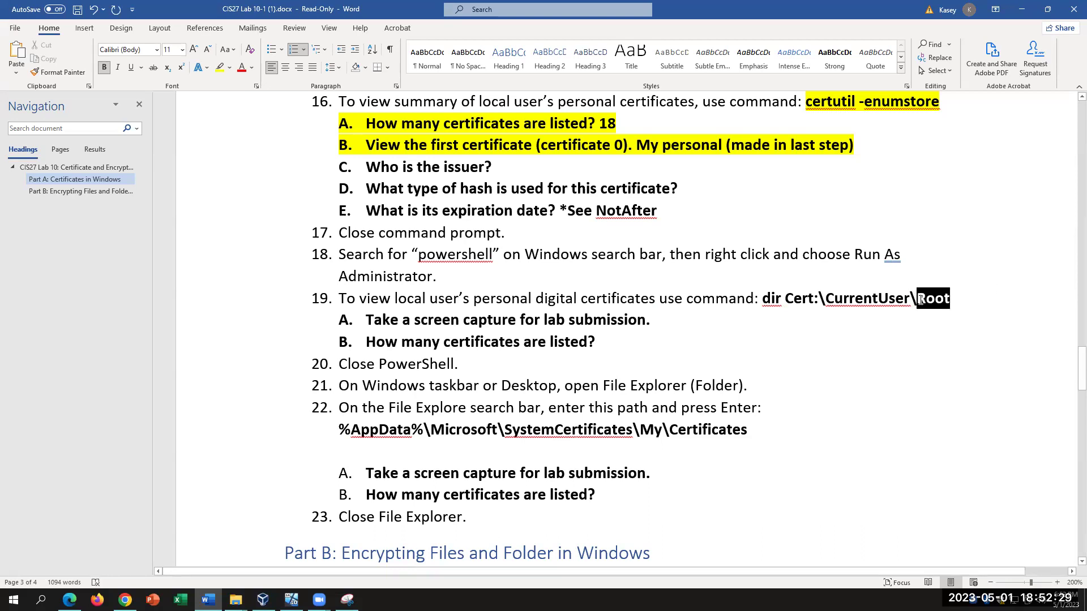
pyautogui.click(220, 67)
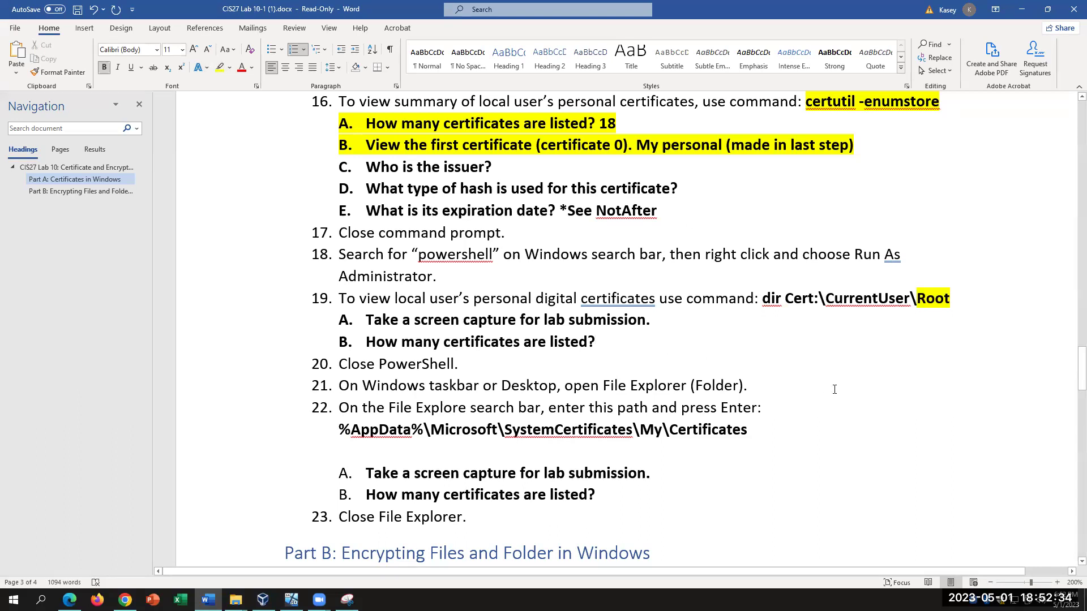
# Step: Replace My with Root in step 22's SystemCertificates path and highlight Root\ in yellow
pyautogui.click(664, 430)
pyautogui.press('BackSpace')
pyautogui.press('BackSpace')
pyautogui.write('Root')
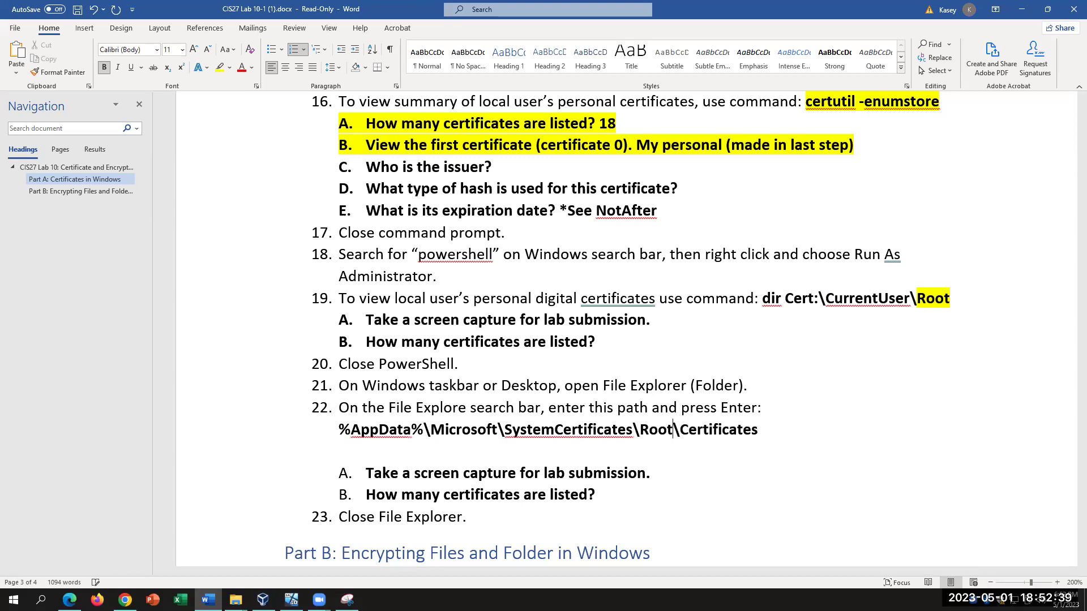
pyautogui.doubleClick(651, 428)
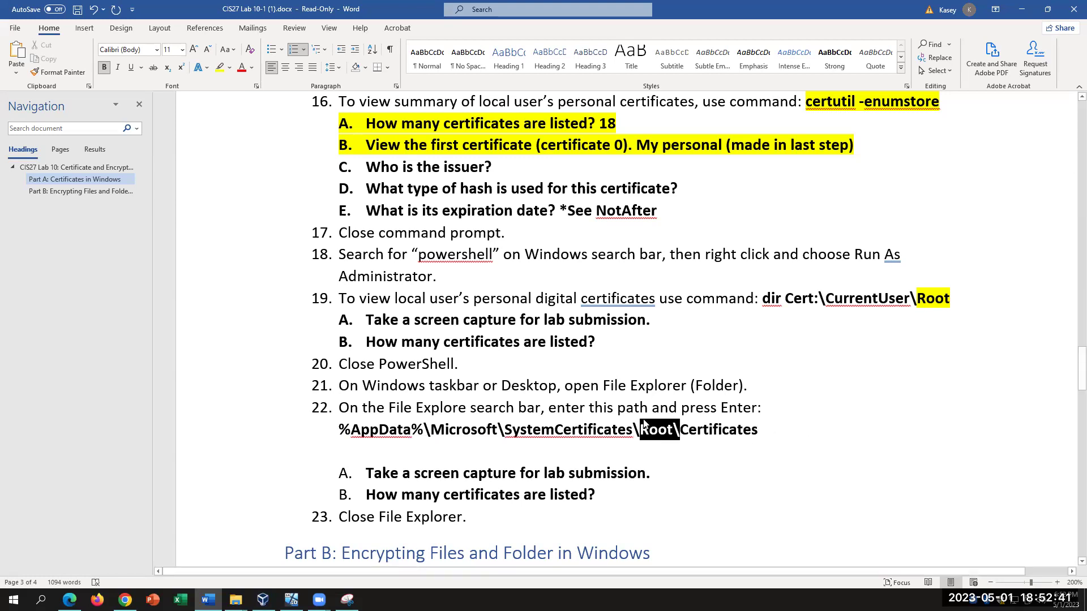
pyautogui.click(219, 68)
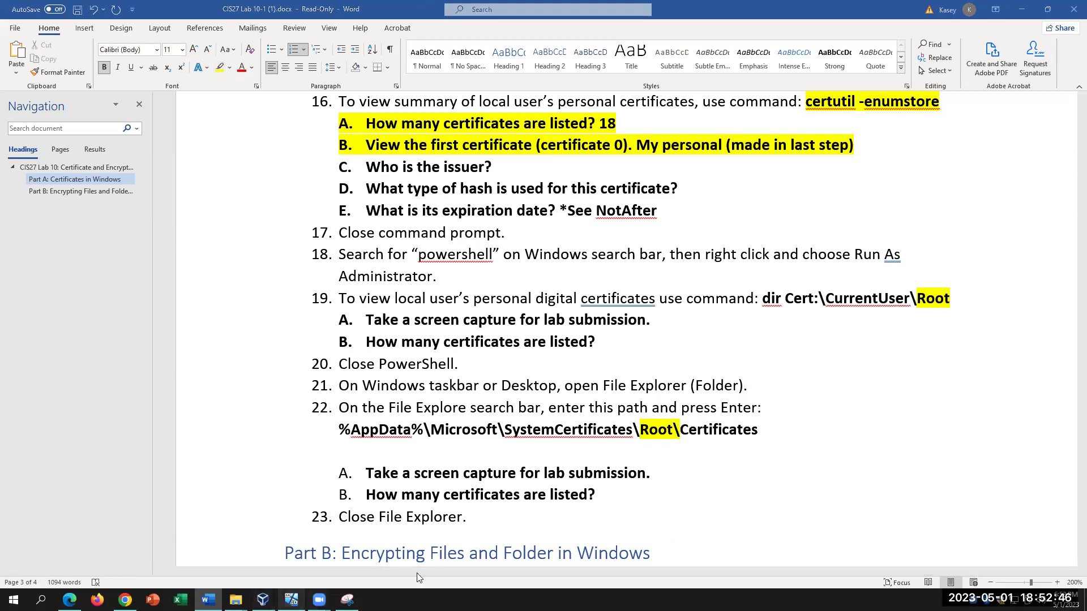
# Step: Back in the VM's PowerShell, mark the Class 3 Public Primary Certification and Copyright (c) 1997 Microsoft Corp. subject entries
pyautogui.hotkey('alt', 'Tab')
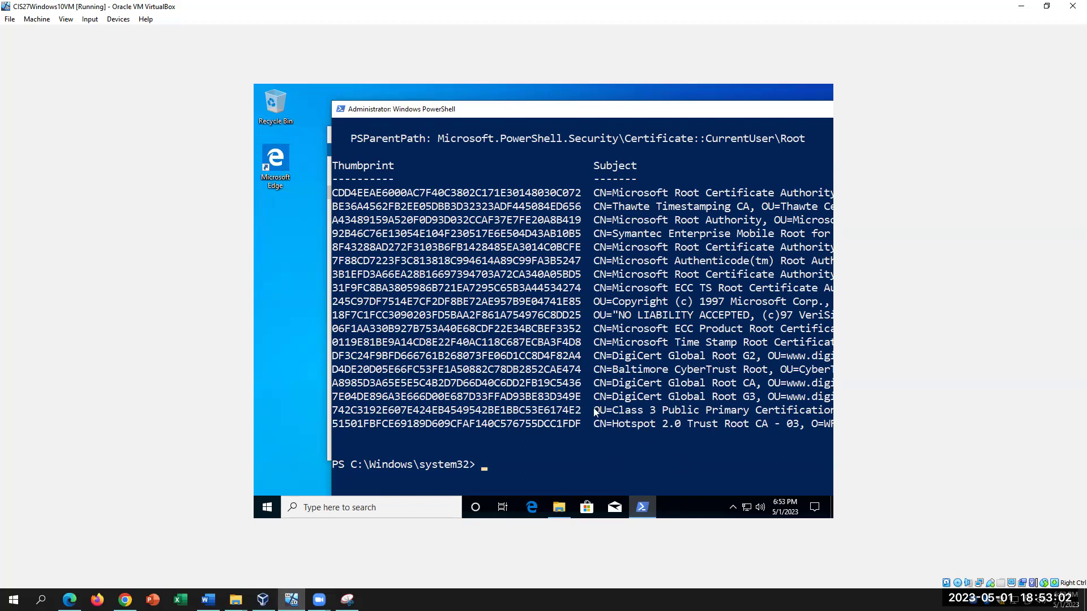
pyautogui.moveTo(589, 410); pyautogui.dragTo(825, 414)
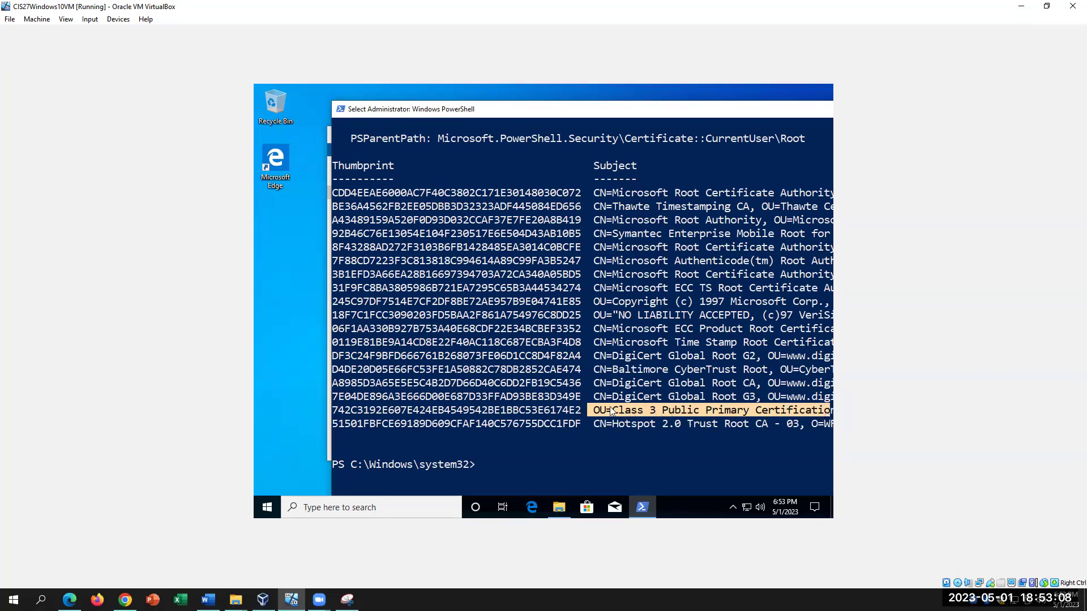
pyautogui.hotkey('ctrl', 'c')
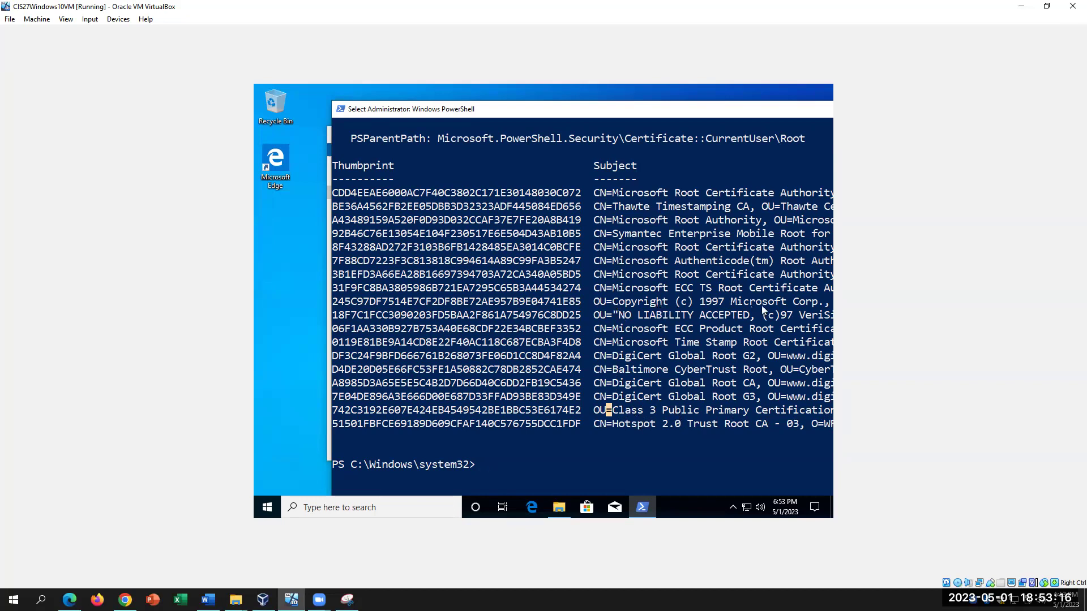
pyautogui.moveTo(595, 301); pyautogui.dragTo(819, 307)
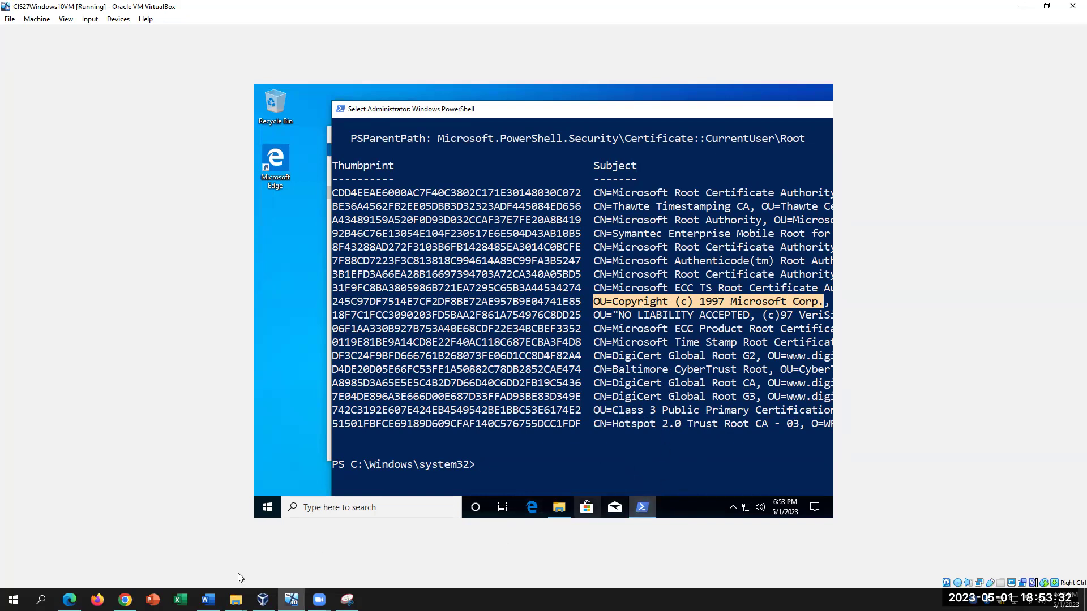
# Step: Return to the Word lab document and review the end of Part A, marking the certificates path in step 22
pyautogui.hotkey('alt', 'Tab')
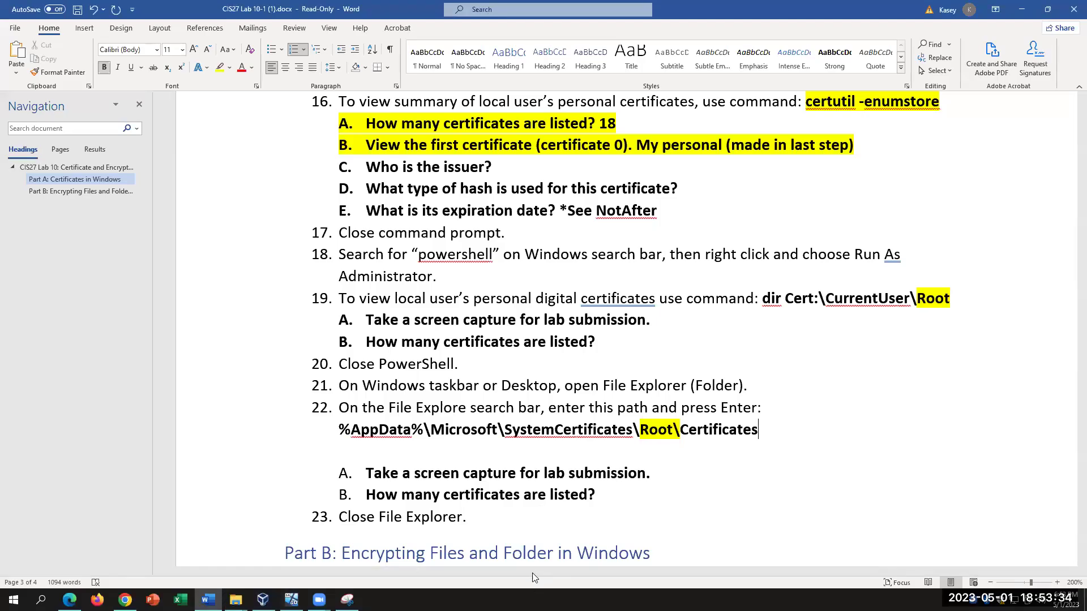
pyautogui.scroll(-1, 531, 557)
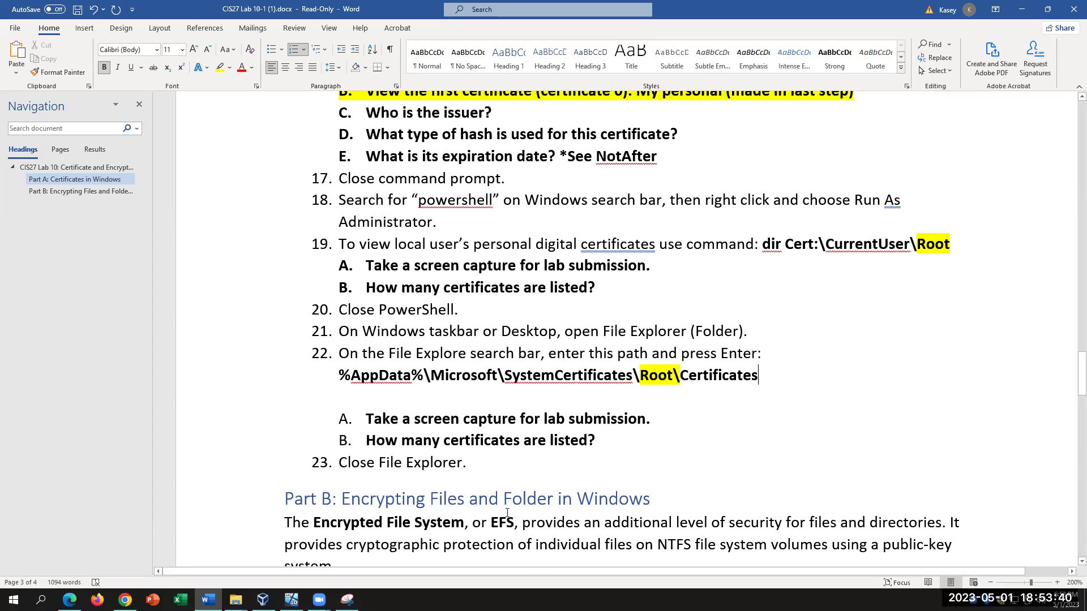
pyautogui.scroll(-3, 507, 512)
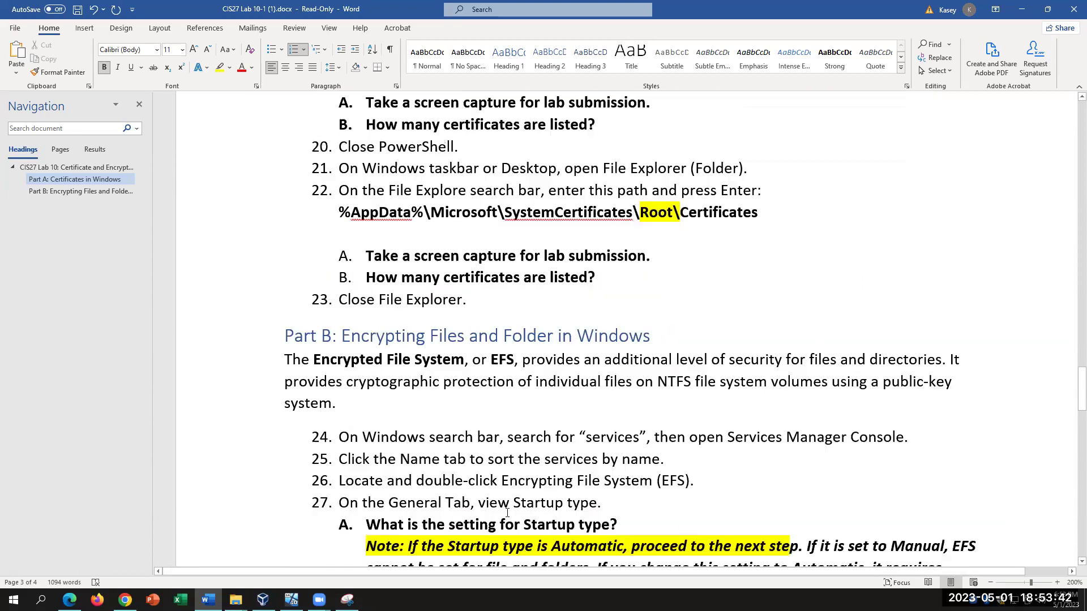
pyautogui.scroll(3, 507, 513)
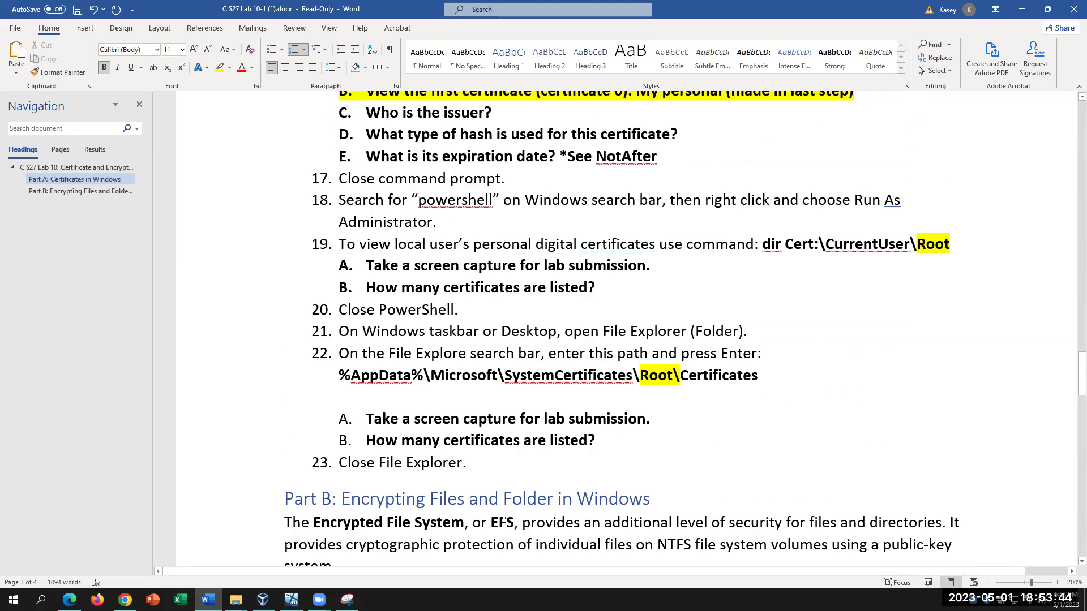
pyautogui.scroll(-1, 504, 519)
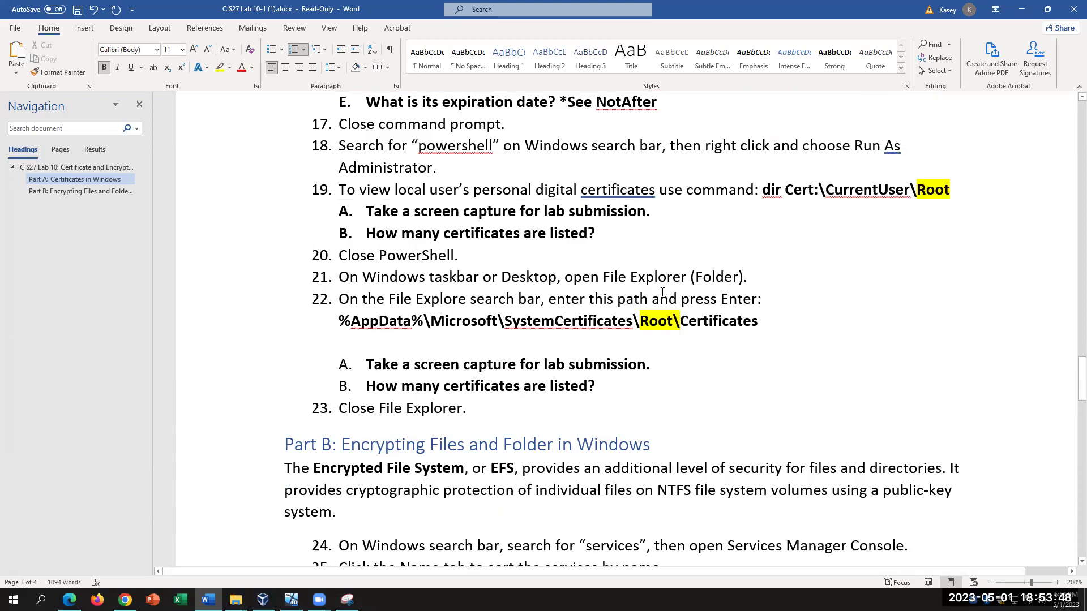
pyautogui.hotkey('ctrl', 'shift', 'Left')
pyautogui.hotkey('ctrl', 'shift', 'Left')
pyautogui.hotkey('ctrl', 'shift', 'Left')
pyautogui.hotkey('ctrl', 'shift', 'Left')
pyautogui.hotkey('ctrl', 'shift', 'Left')
pyautogui.hotkey('ctrl', 'shift', 'Left')
pyautogui.hotkey('ctrl', 'shift', 'Left')
pyautogui.hotkey('ctrl', 'shift', 'Left')
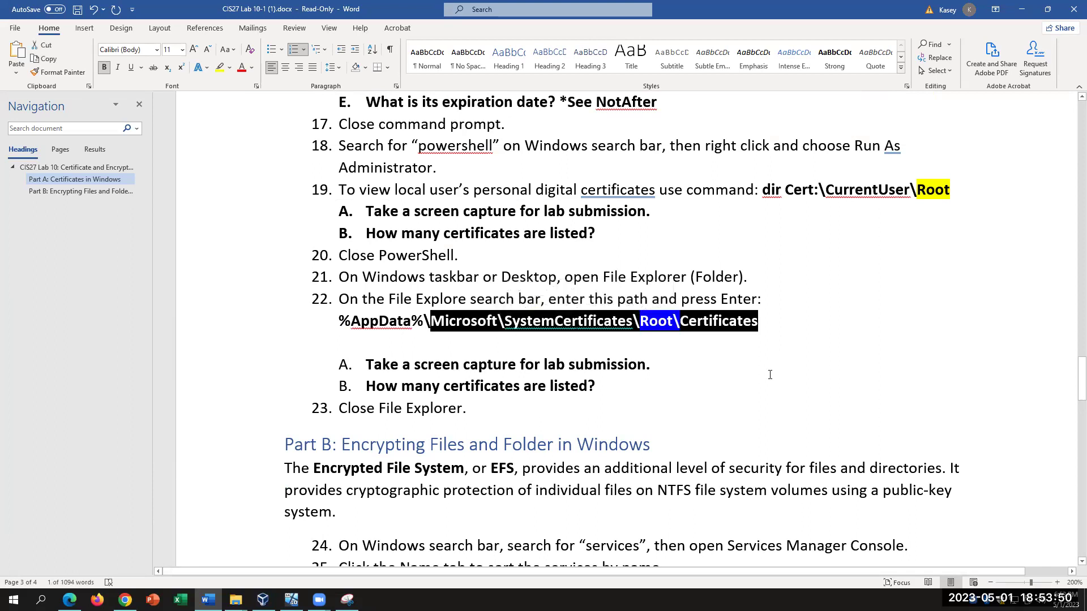
pyautogui.click(769, 373)
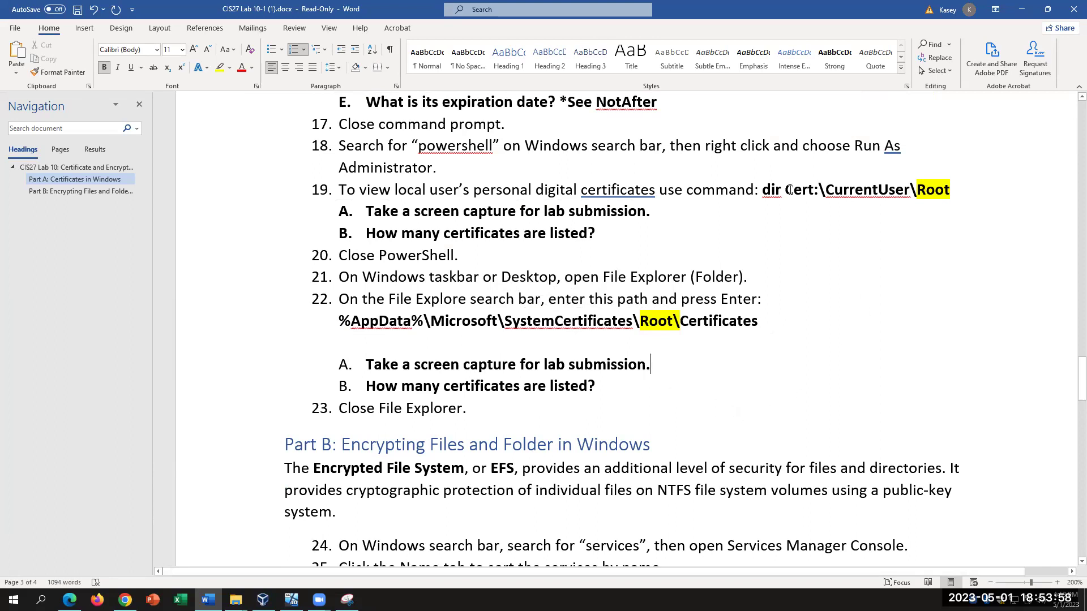
# Step: Compare the dir Cert command in step 19 with the Root\Certificates path in step 22
pyautogui.moveTo(772, 189); pyautogui.dragTo(813, 191)
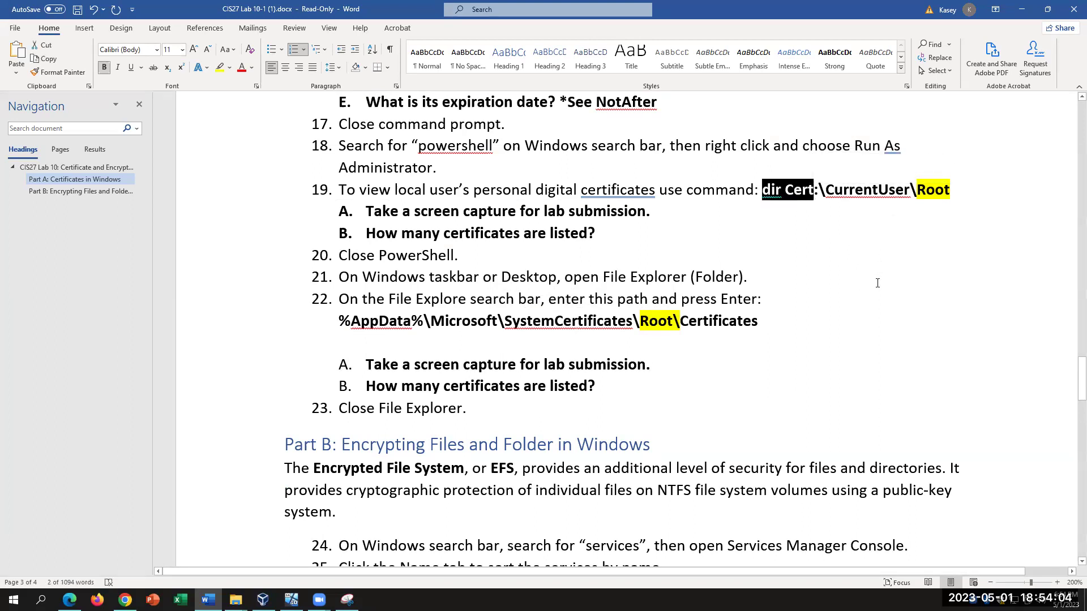
pyautogui.click(650, 321)
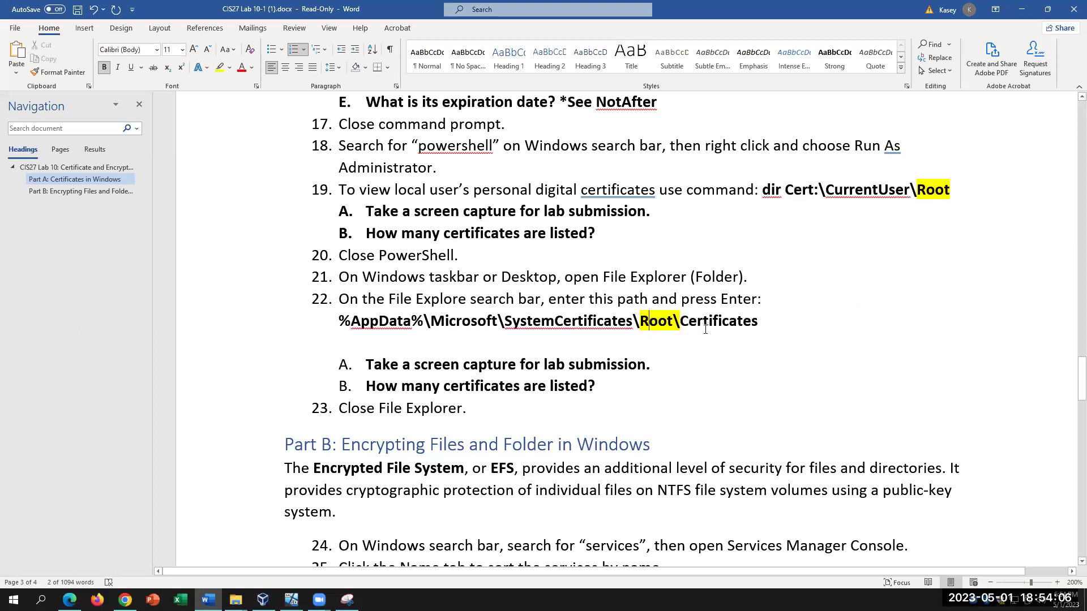
pyautogui.click(765, 321)
pyautogui.moveTo(770, 321); pyautogui.dragTo(679, 320)
pyautogui.click(771, 359)
# Step: Read the Part B introduction on the Encrypted File System, marking the terms NTFS and EFS
pyautogui.scroll(-3, 771, 359)
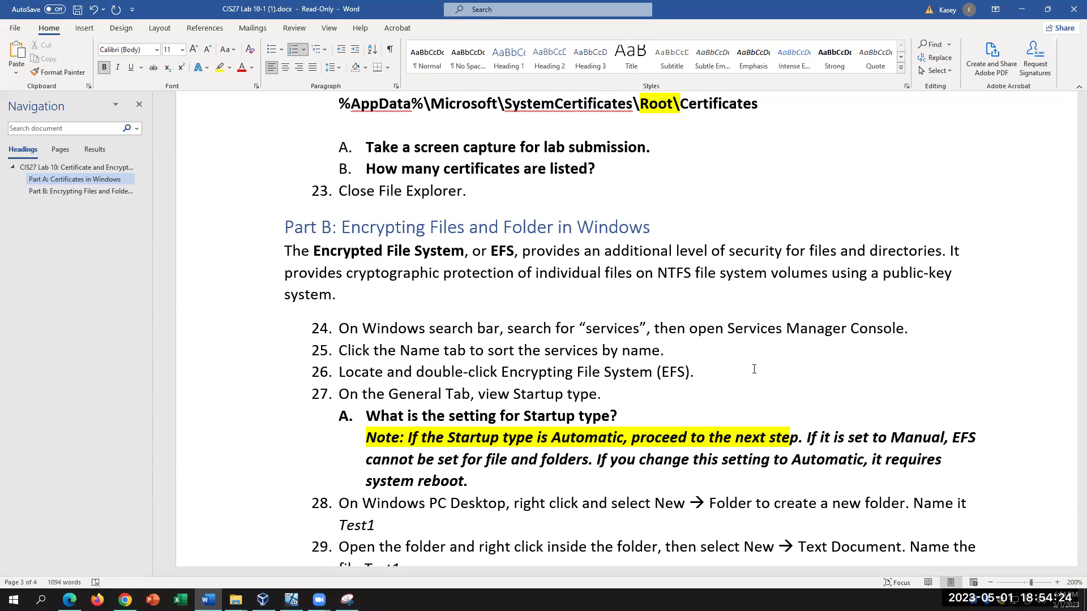
pyautogui.click(537, 252)
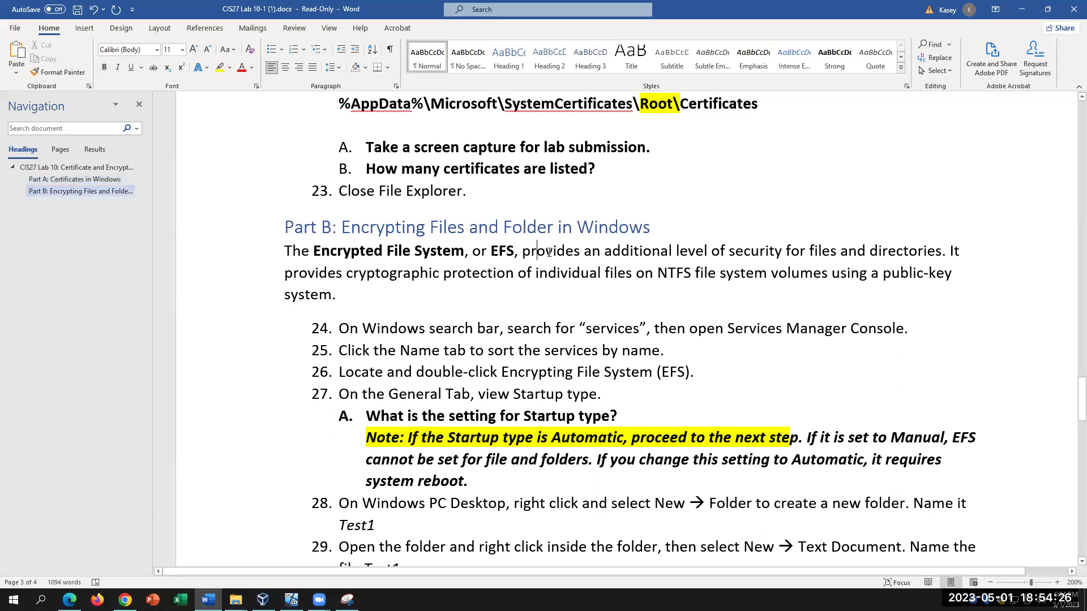
pyautogui.moveTo(701, 272); pyautogui.dragTo(660, 273)
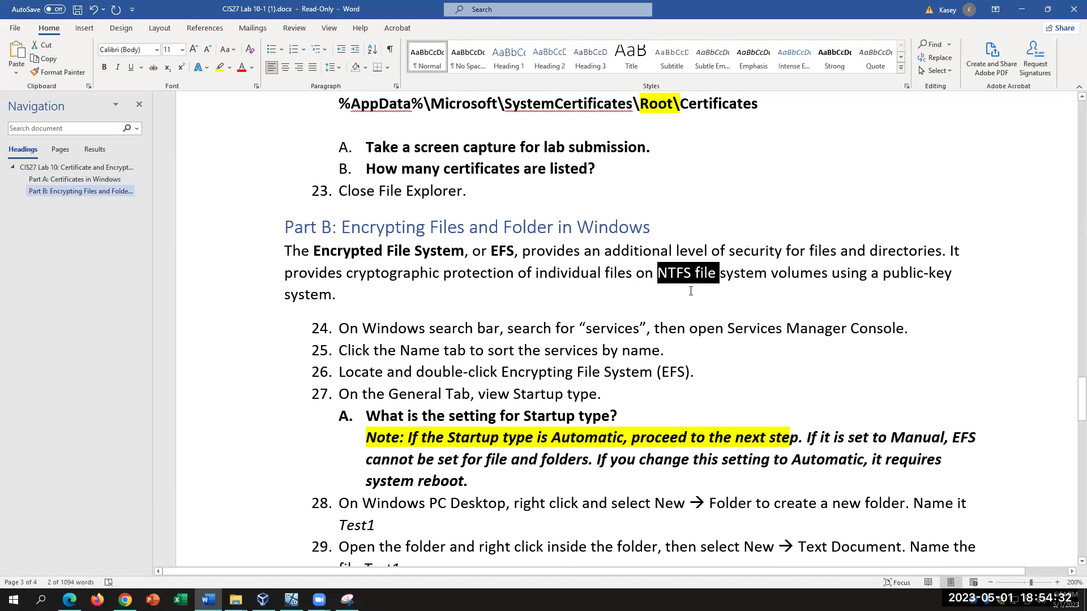
pyautogui.click(690, 274)
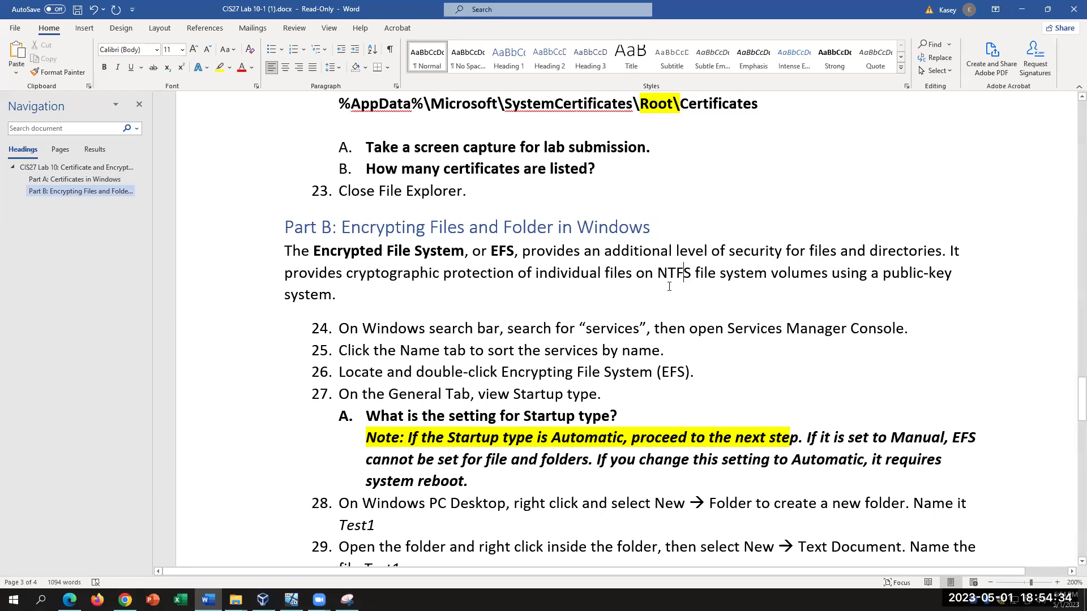
pyautogui.moveTo(691, 275); pyautogui.dragTo(657, 276)
pyautogui.moveTo(521, 251); pyautogui.dragTo(490, 249)
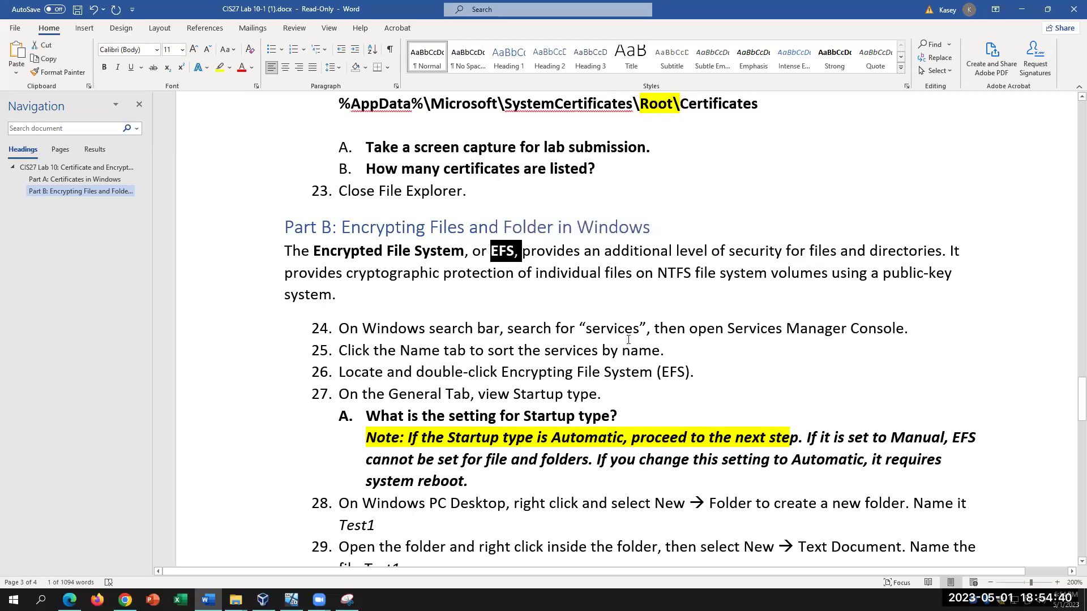
pyautogui.click(521, 256)
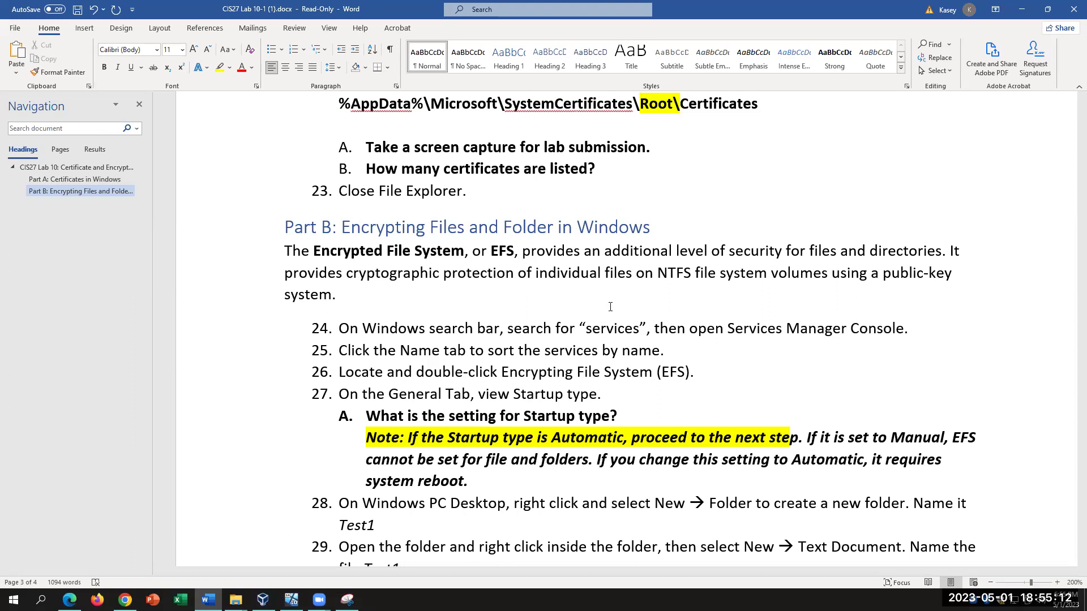
pyautogui.moveTo(313, 251); pyautogui.dragTo(514, 250)
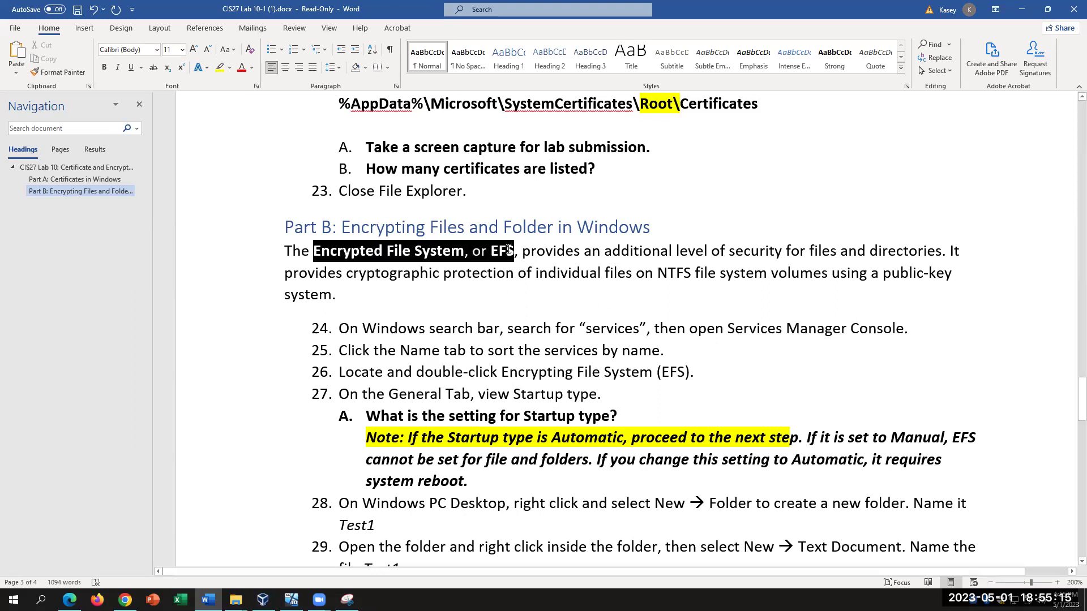
pyautogui.click(586, 298)
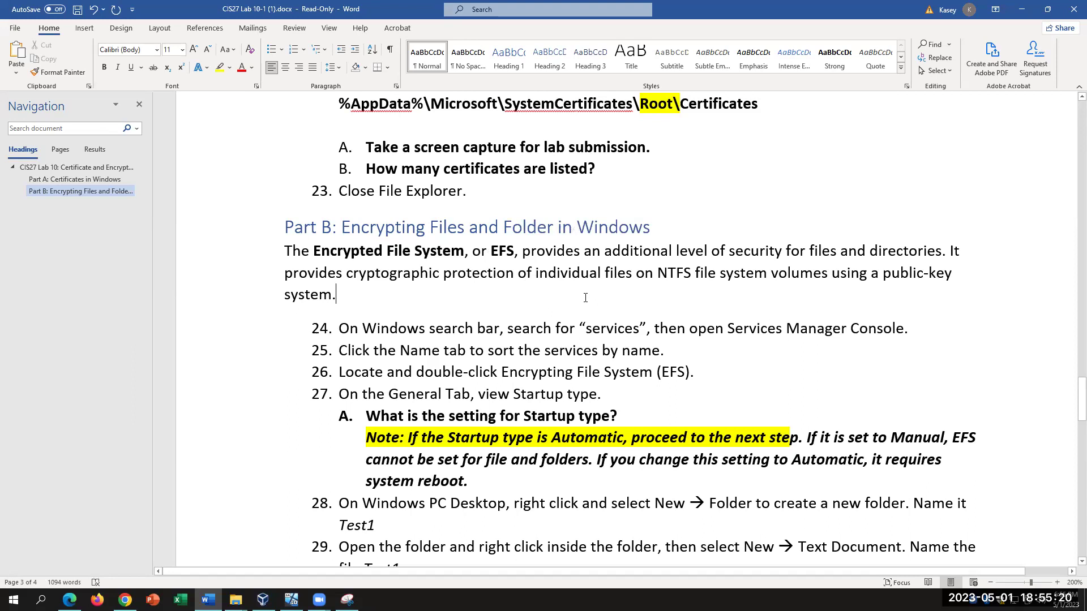
# Step: Mark Services Manager Console in step 24 of the Word lab, switch to the VM, search for "services" and open the Services app
pyautogui.scroll(-1, 590, 357)
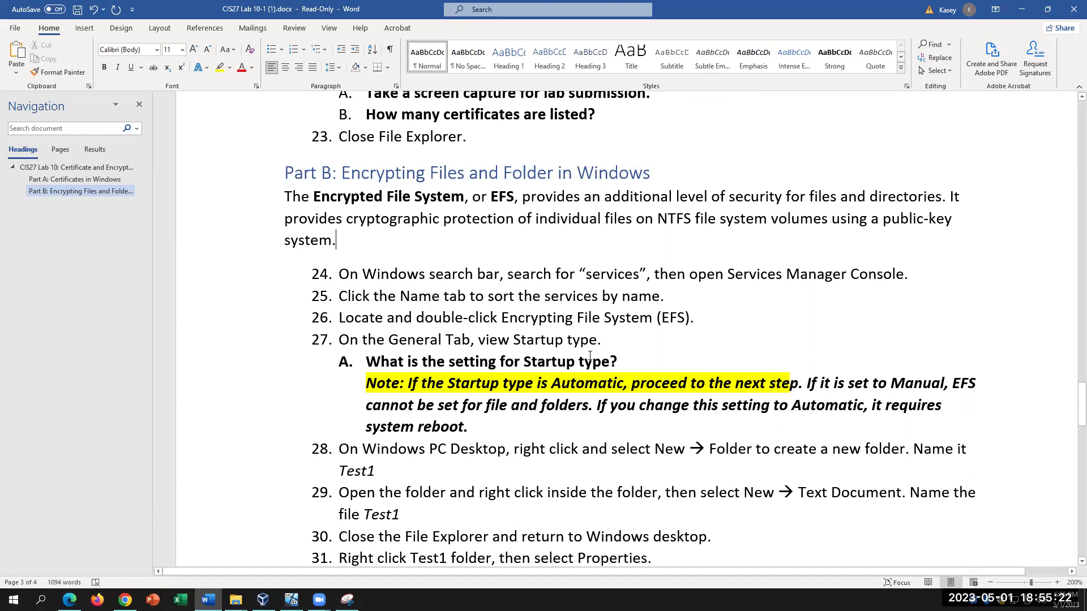
pyautogui.moveTo(743, 274); pyautogui.dragTo(904, 276)
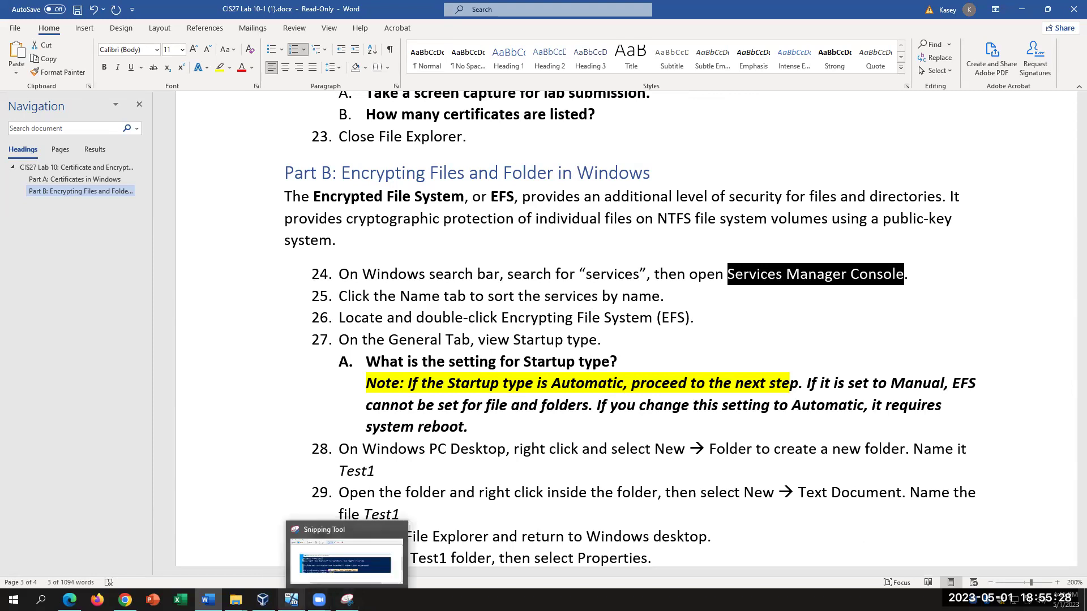
pyautogui.click(334, 560)
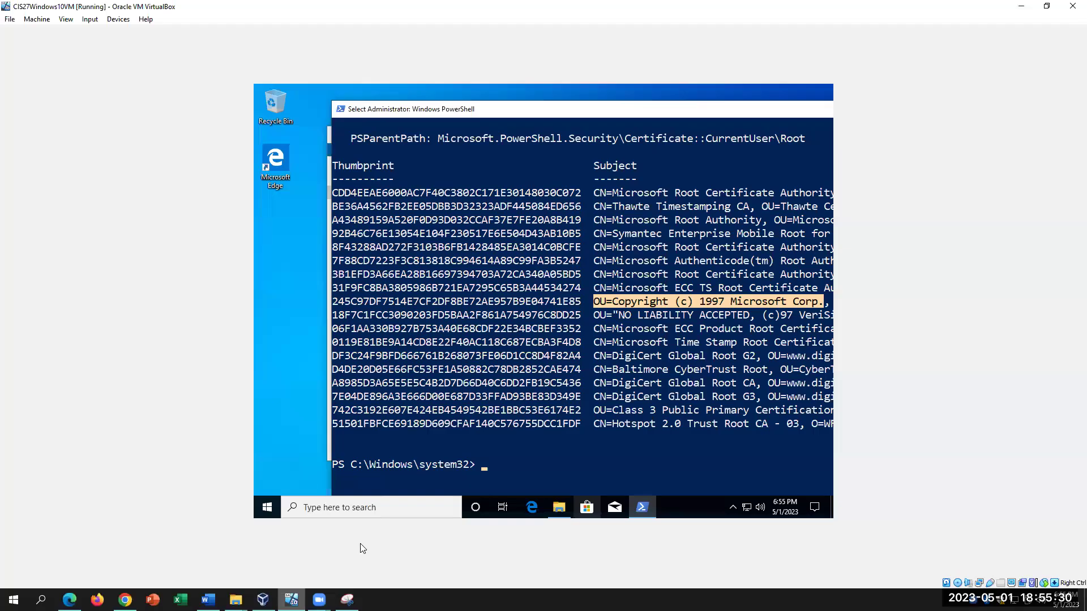
pyautogui.click(364, 509)
pyautogui.write('services')
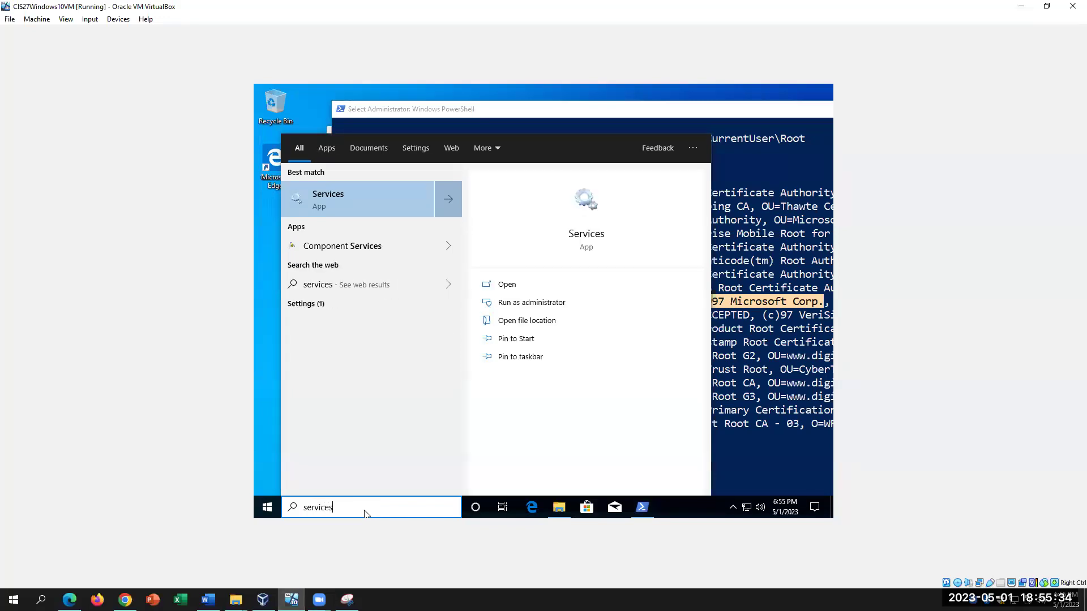
pyautogui.press('Return')
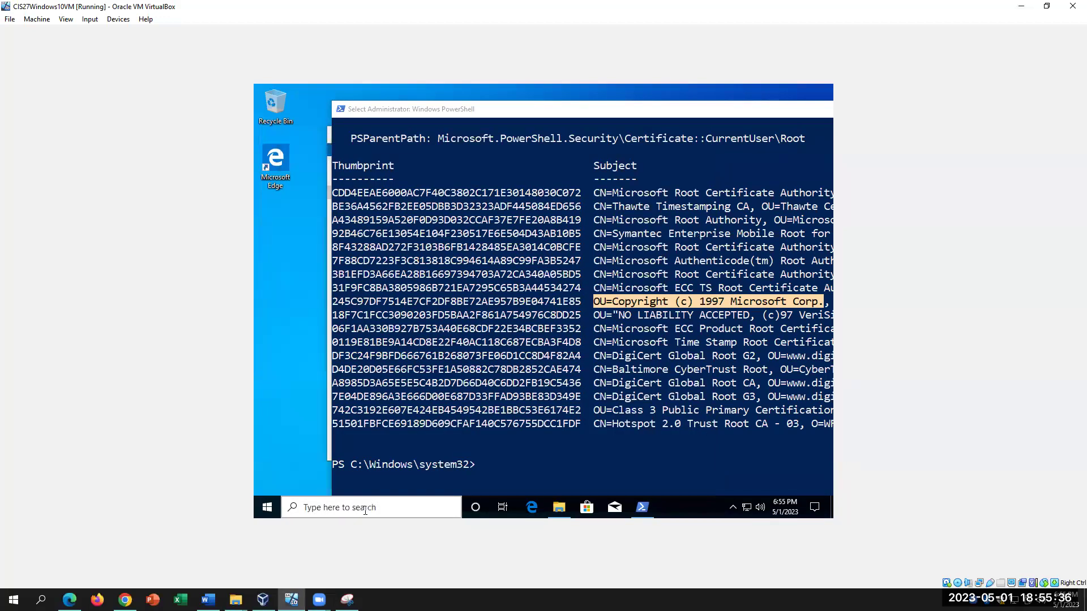
# Step: Close the VM's PowerShell window and maximize the Services console, selecting BitLocker Drive Encryption Service to view its description
pyautogui.moveTo(784, 113); pyautogui.dragTo(725, 113)
pyautogui.hotkey('alt', 'F4')
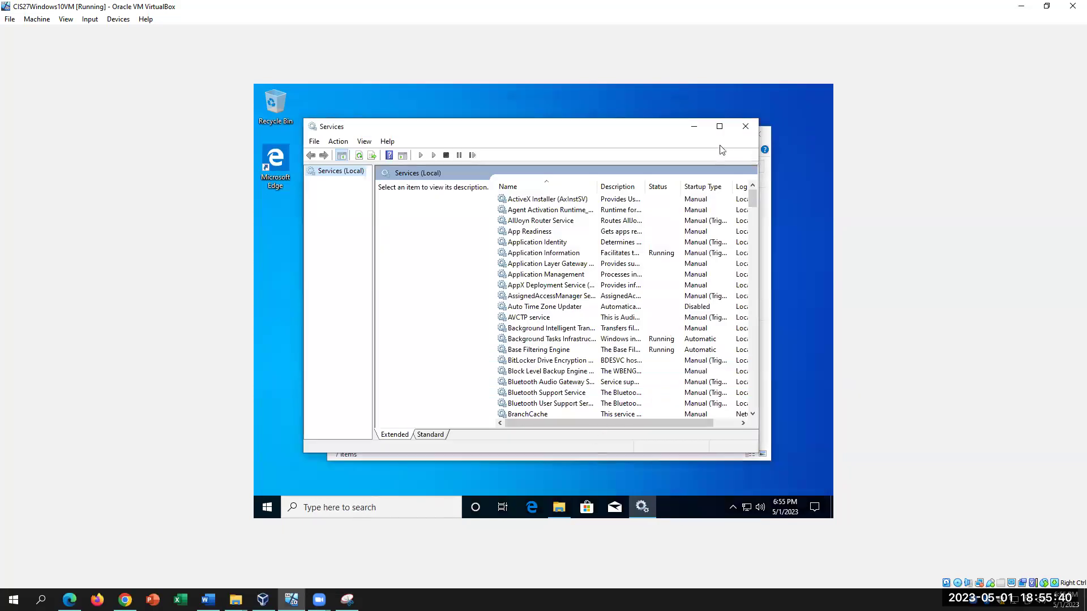
pyautogui.click(719, 125)
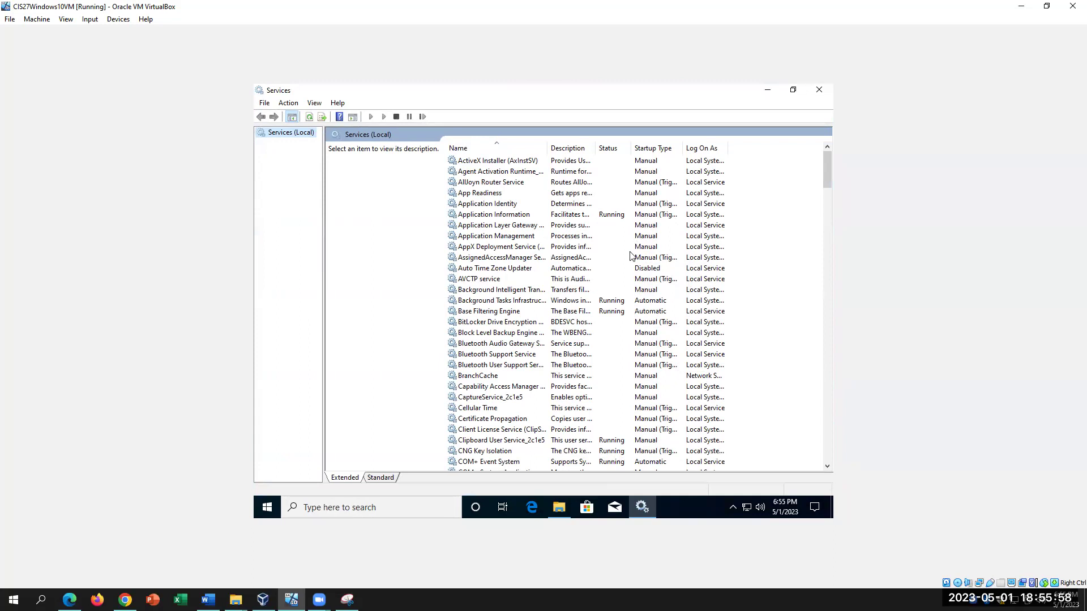
pyautogui.click(485, 322)
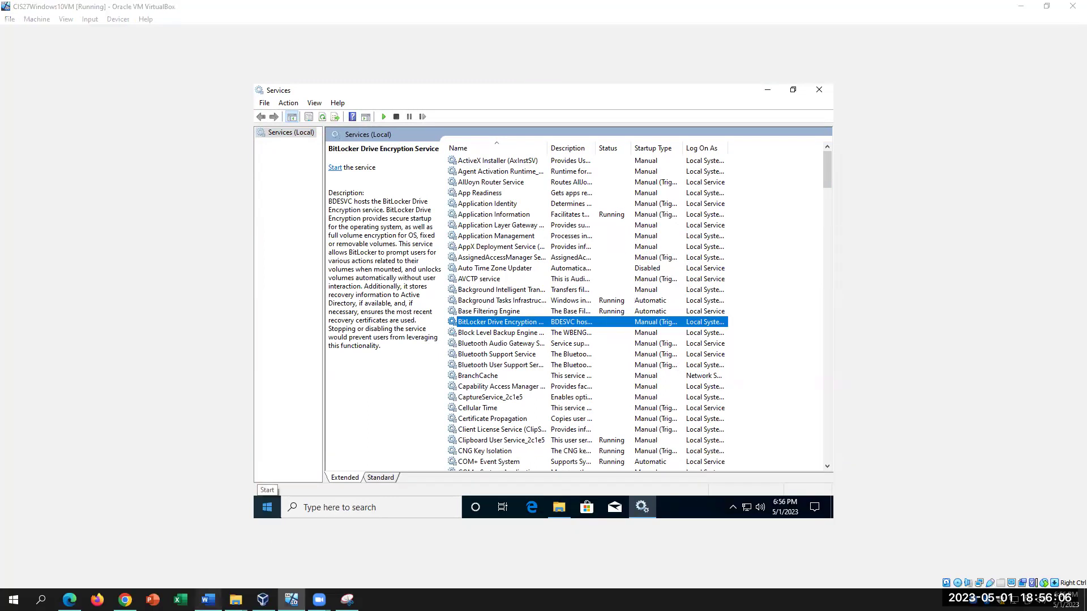
# Step: Return to the Word lab document and review steps 24 to 26, marking "services" and Encrypting File System (EFS)
pyautogui.click(208, 599)
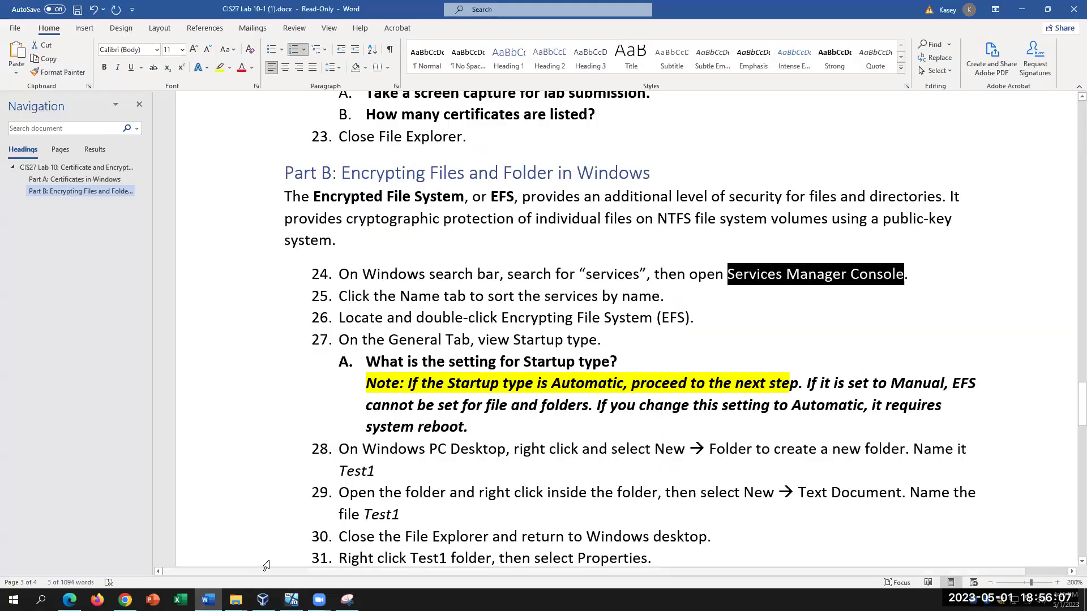
pyautogui.click(639, 276)
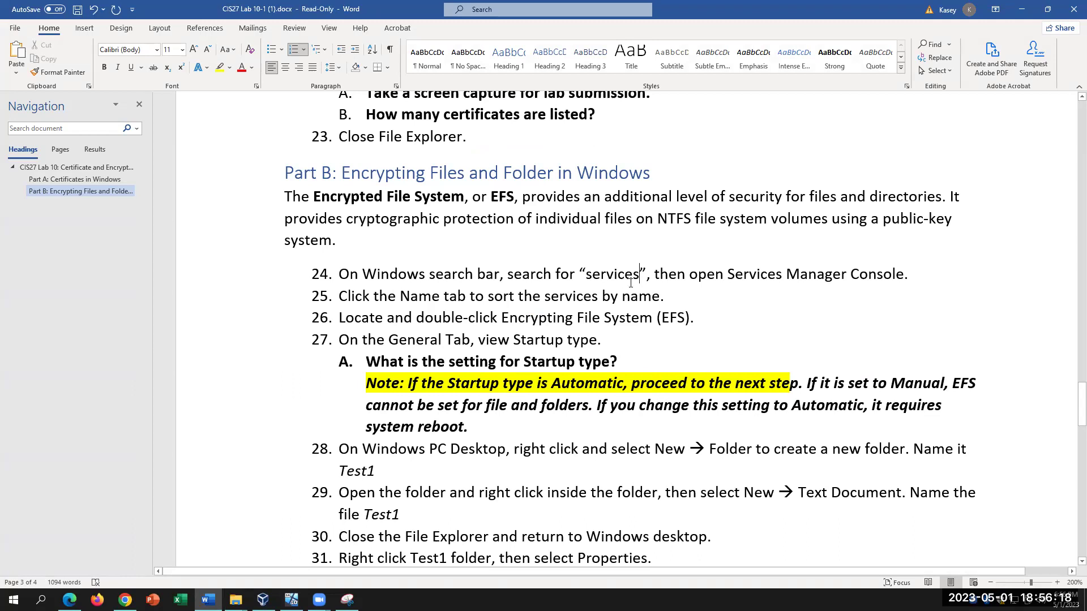
pyautogui.moveTo(646, 274); pyautogui.dragTo(602, 271)
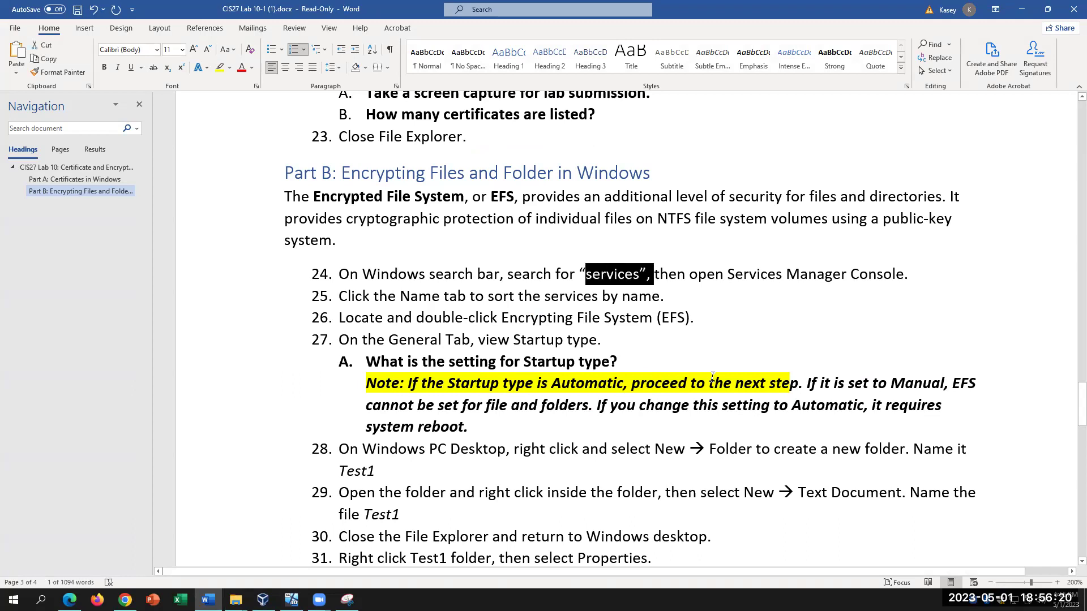
pyautogui.click(634, 275)
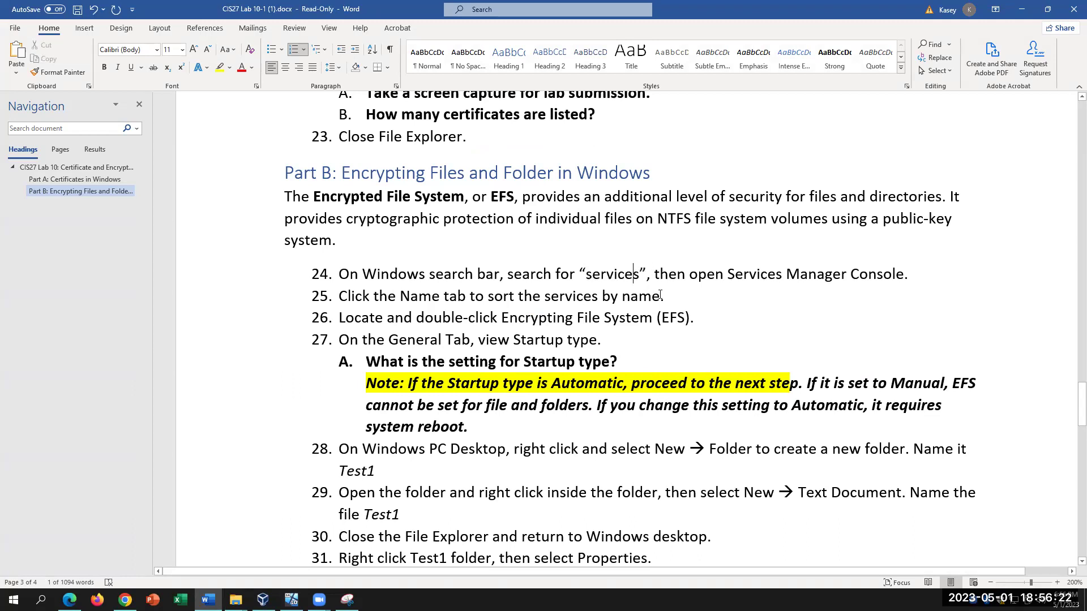
pyautogui.moveTo(586, 275); pyautogui.dragTo(646, 275)
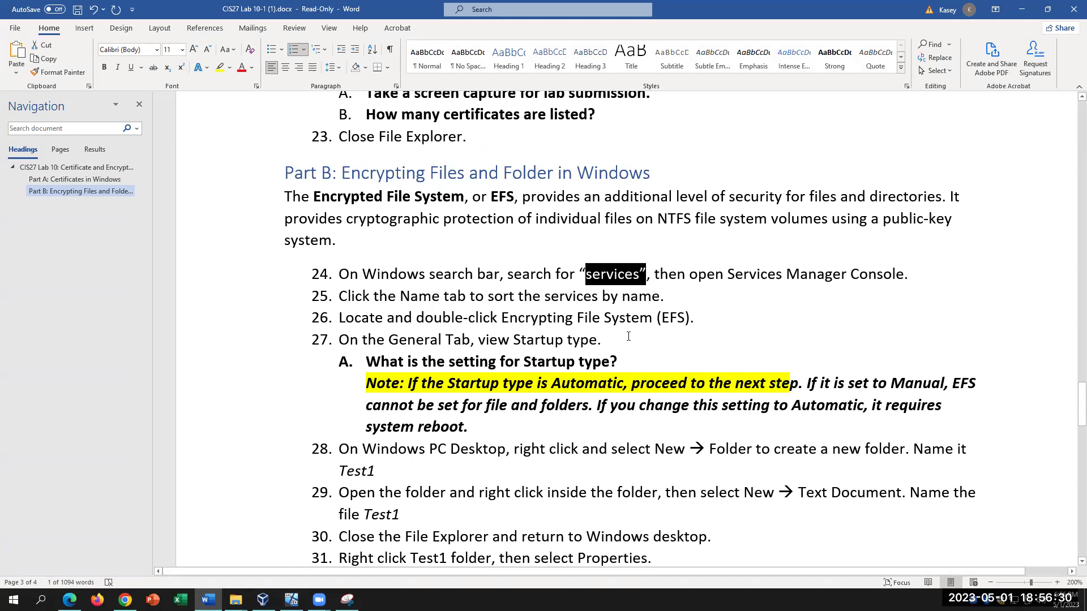
pyautogui.click(673, 276)
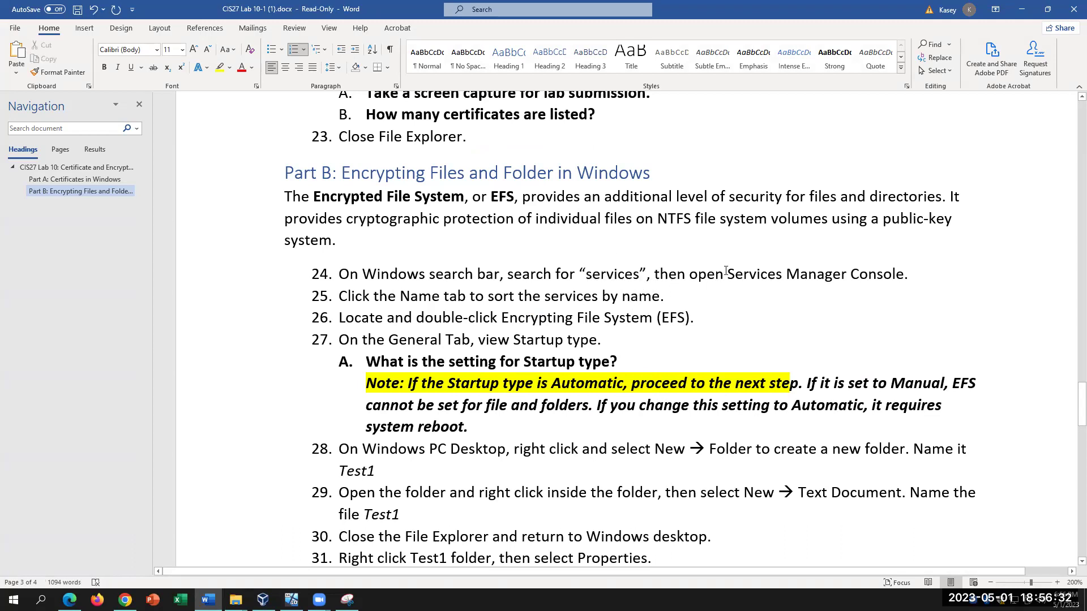
pyautogui.click(687, 318)
pyautogui.moveTo(686, 317); pyautogui.dragTo(529, 318)
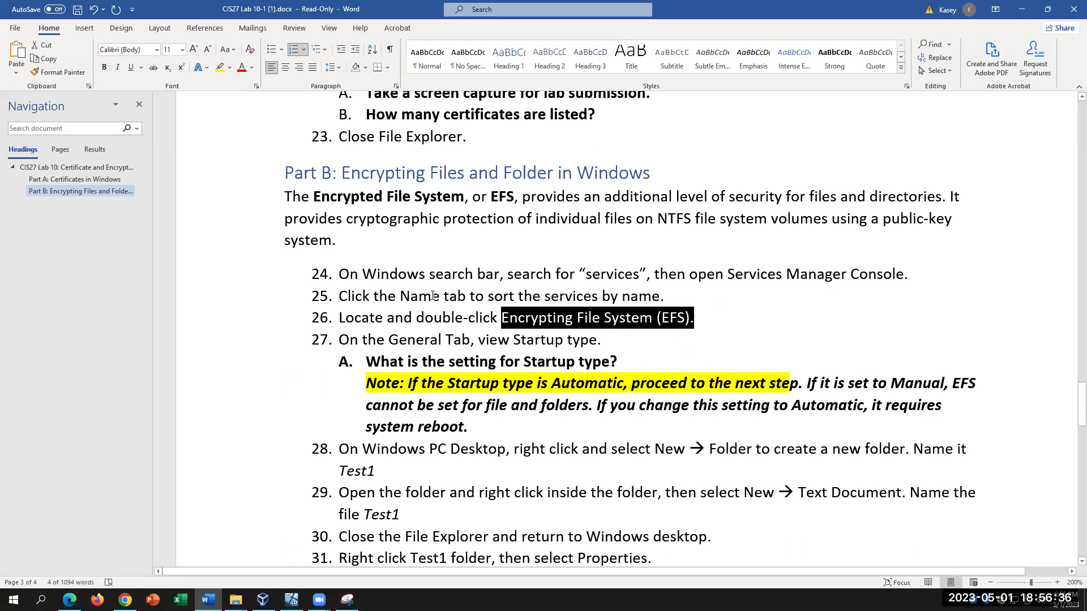
# Step: In the VM's Services console, sort the services by name and open the properties of Encrypting File System (EFS)
pyautogui.click(292, 600)
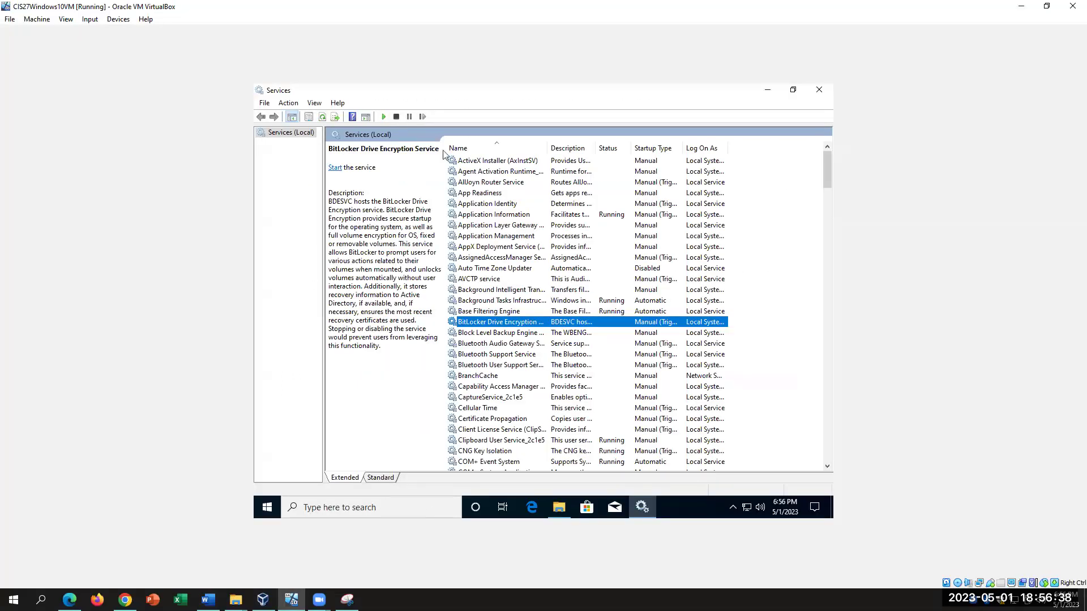
pyautogui.click(474, 149)
pyautogui.click(474, 149)
pyautogui.scroll(-1, 502, 334)
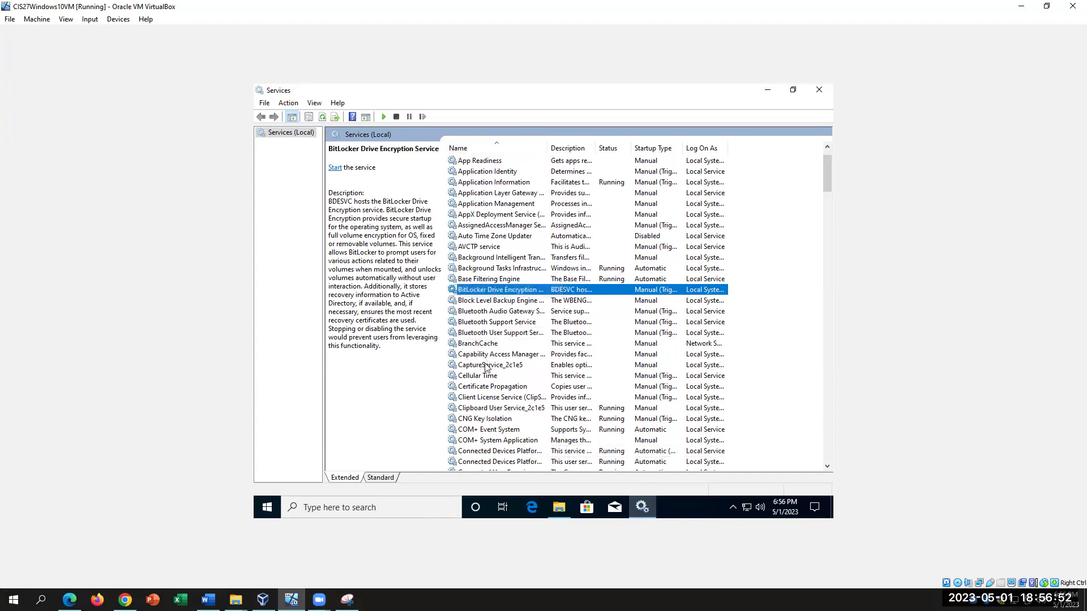
pyautogui.scroll(-4, 485, 366)
pyautogui.scroll(-8, 485, 366)
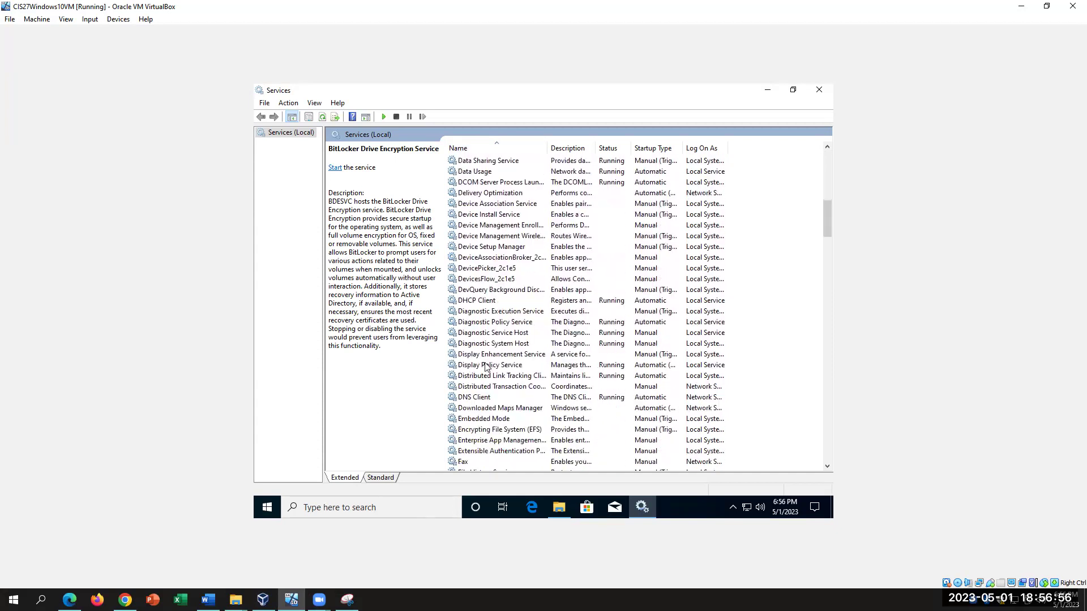
pyautogui.click(511, 430)
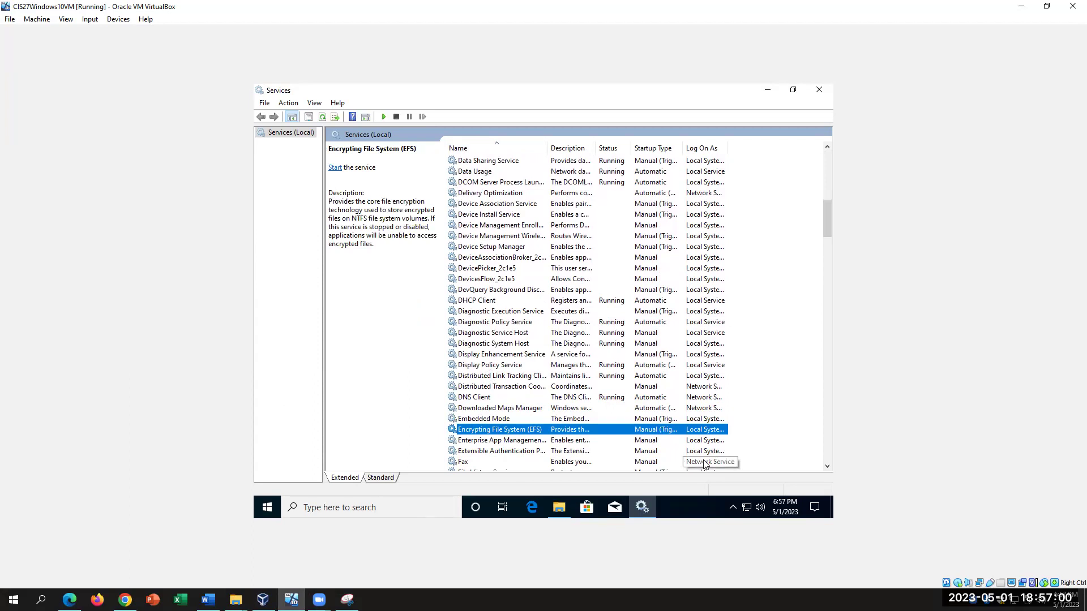
pyautogui.doubleClick(603, 431)
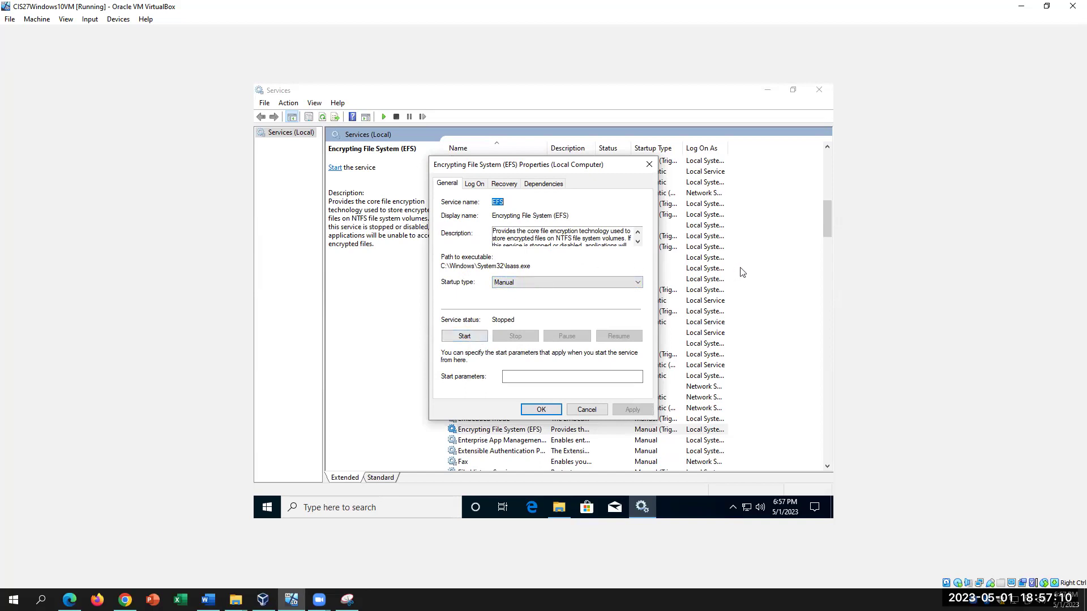
# Step: Move the EFS properties dialog out of the way and view the descriptions of the DHCP Client and DNS Client services
pyautogui.moveTo(615, 172); pyautogui.dragTo(653, 283)
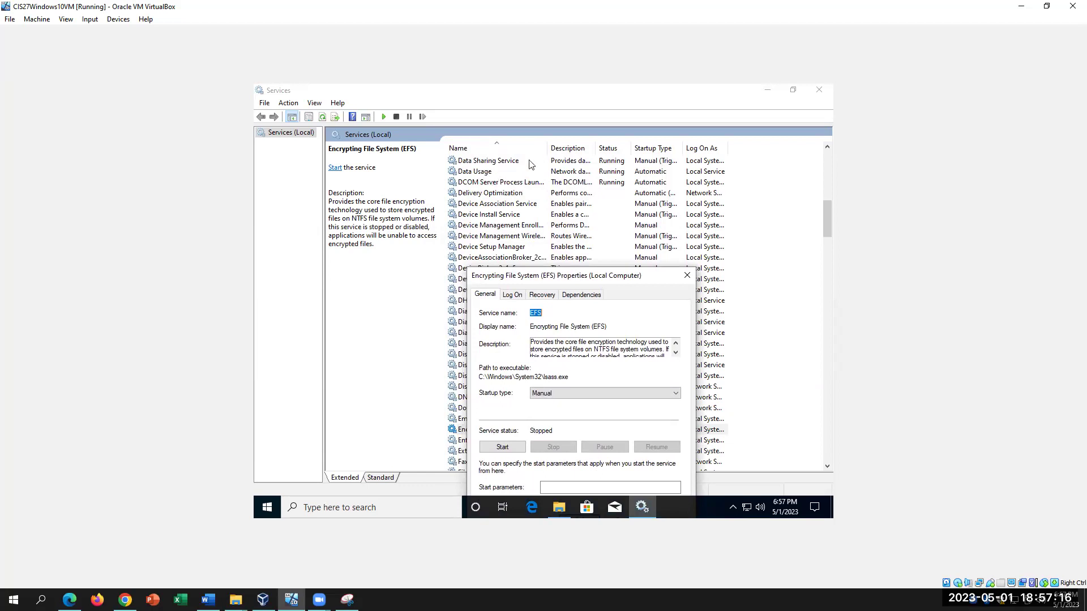
pyautogui.scroll(-3, 598, 243)
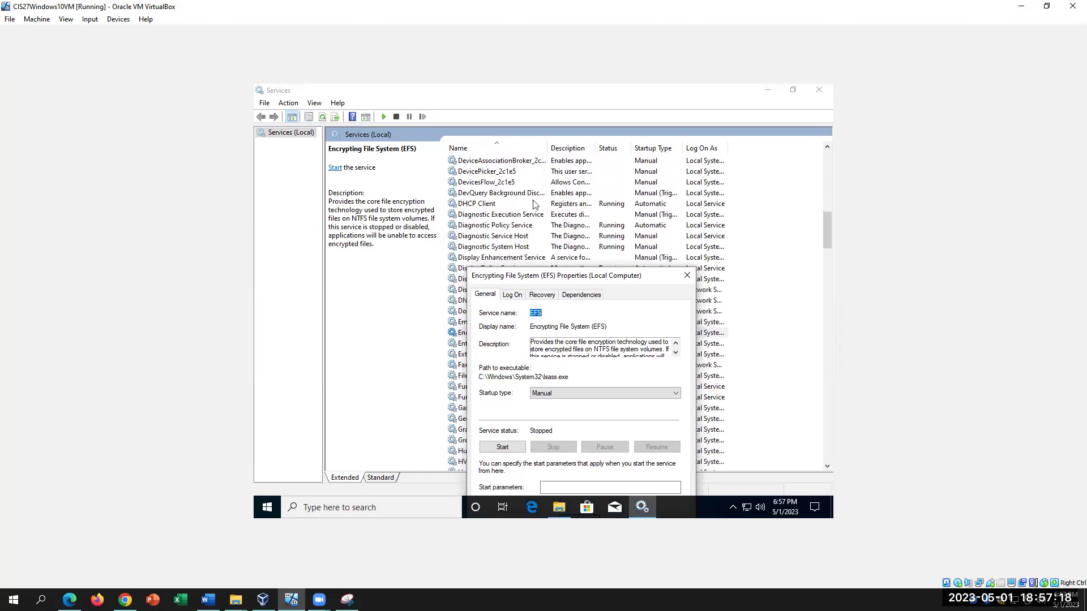
pyautogui.click(486, 207)
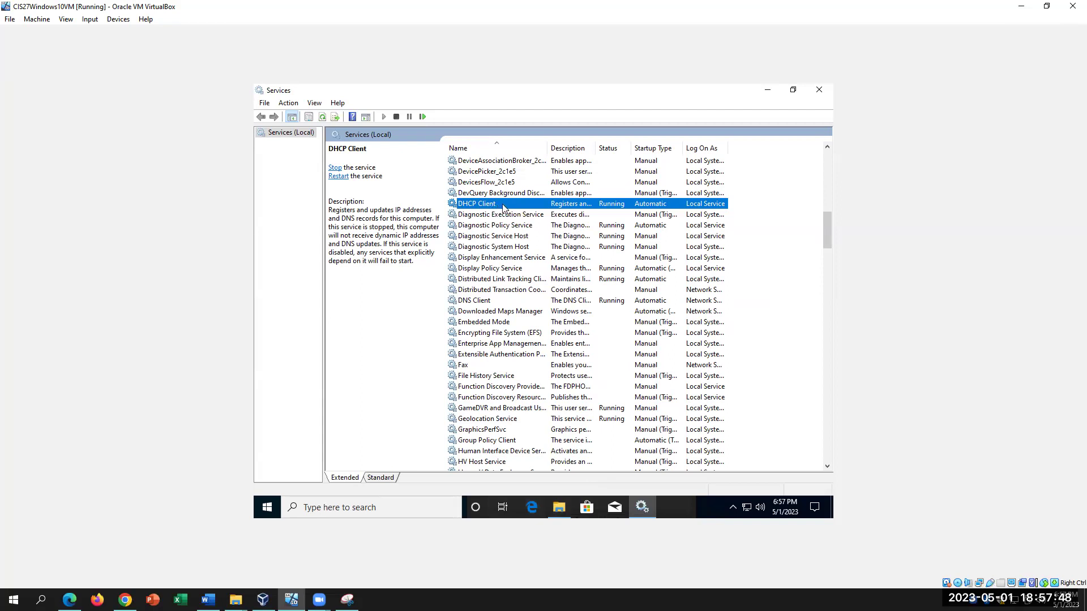
pyautogui.click(493, 302)
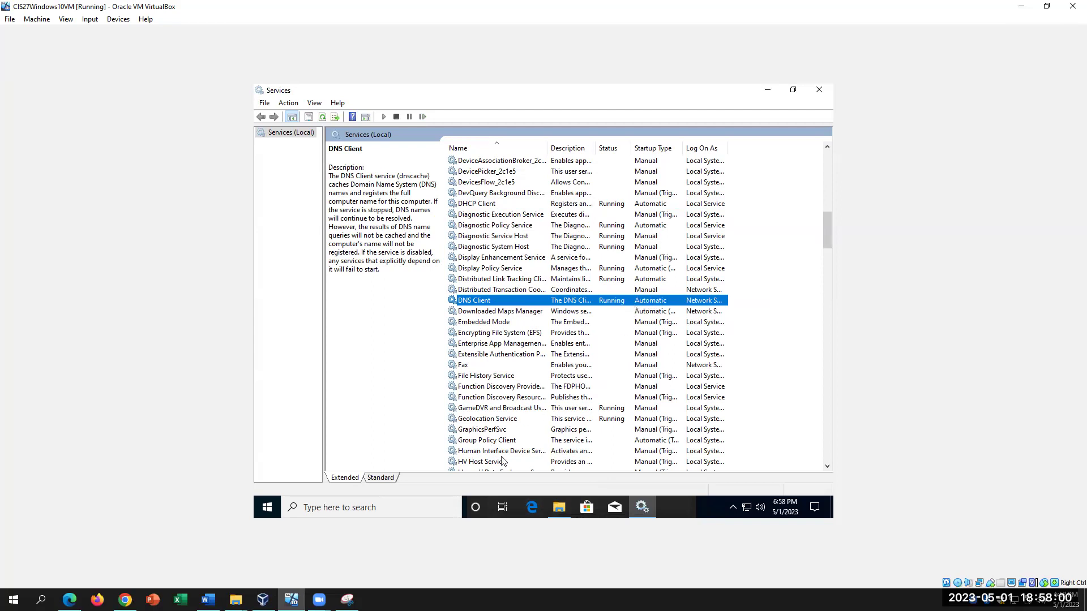
# Step: Check the Word lab instructions, return to the VM and reopen the Encrypting File System (EFS) service properties
pyautogui.hotkey('alt', 'Tab')
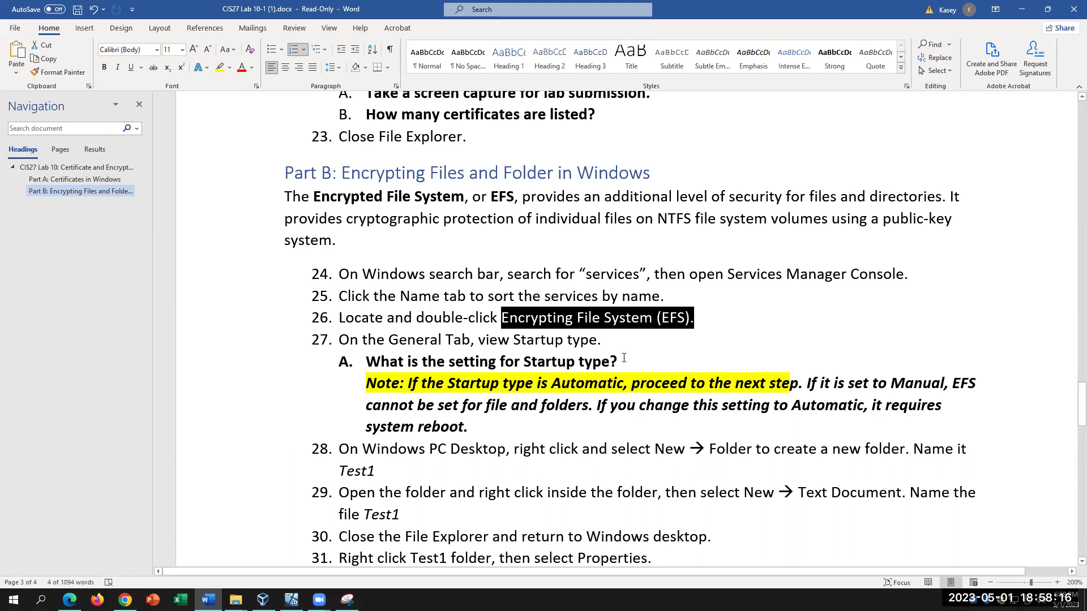
pyautogui.moveTo(291, 598)
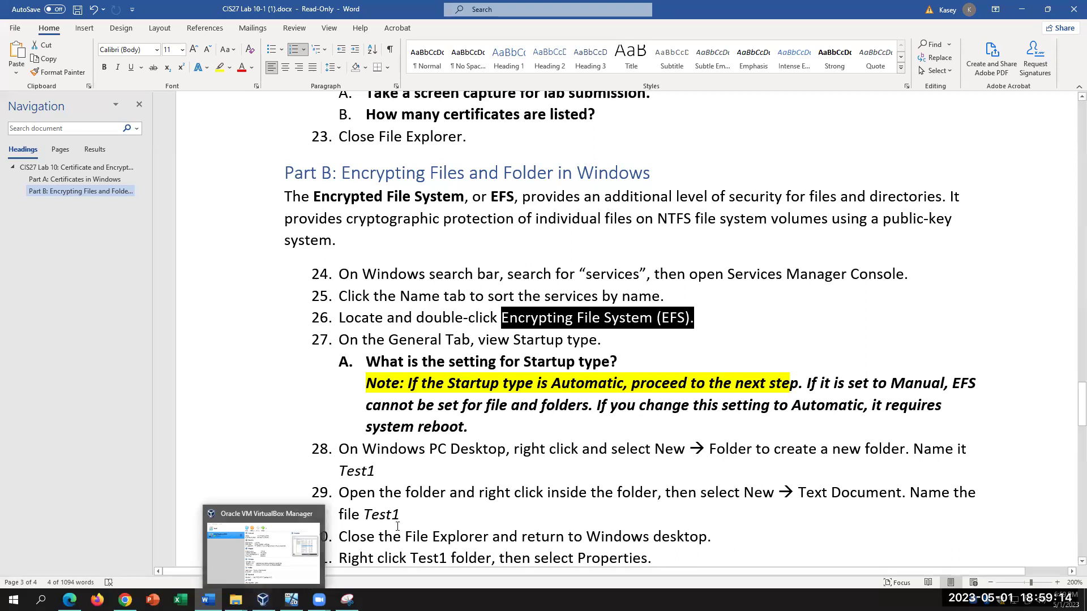
pyautogui.hotkey('alt', 'Tab')
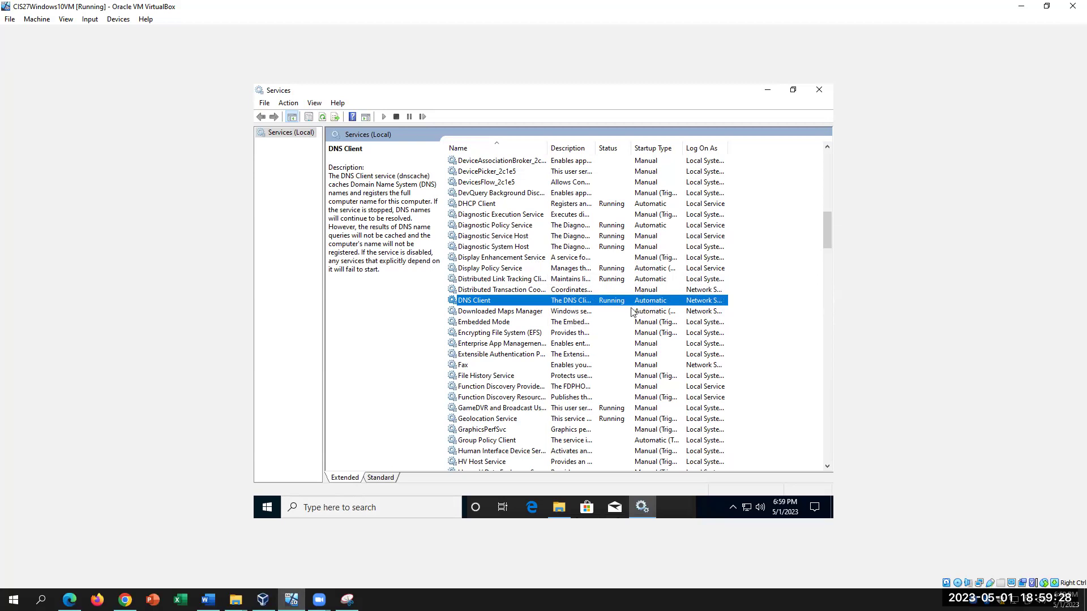
pyautogui.doubleClick(493, 333)
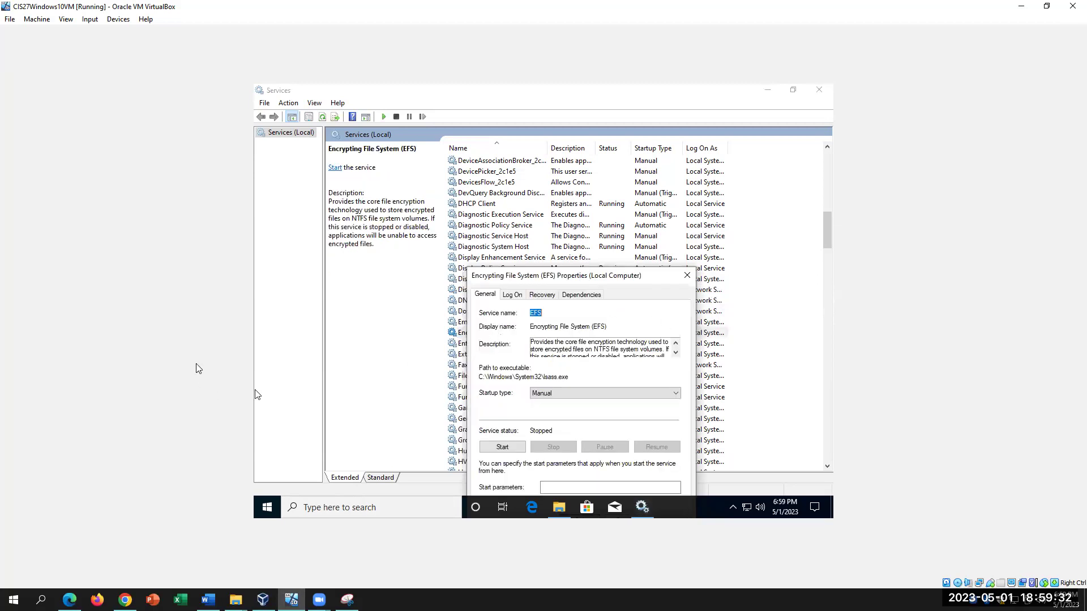
# Step: Review step 27 in the Word lab, marking General Tab and Startup type, and return to the EFS properties in the VM
pyautogui.click(208, 600)
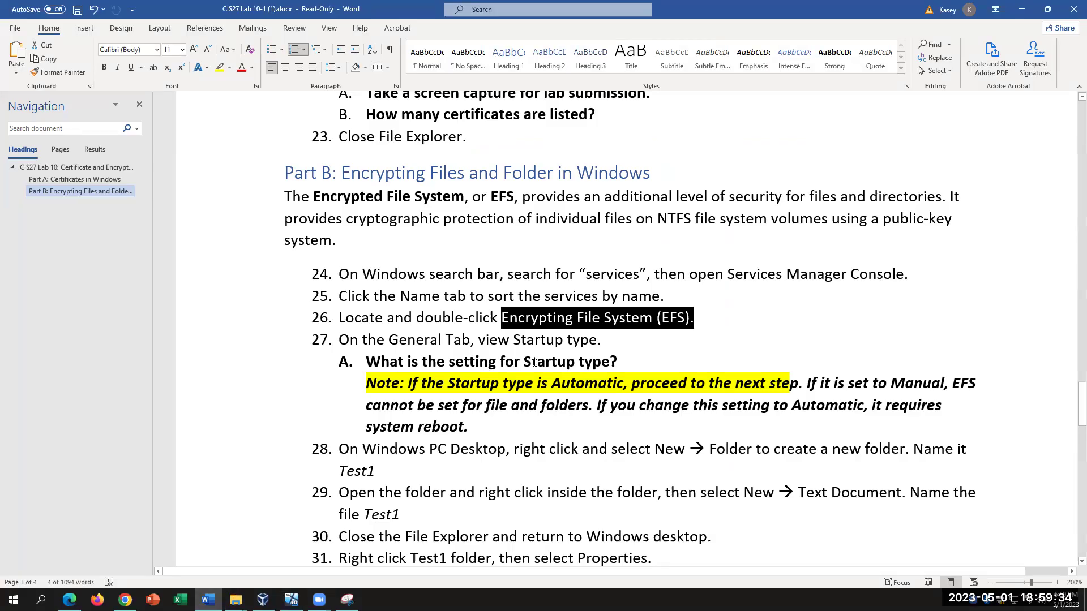
pyautogui.moveTo(390, 339); pyautogui.dragTo(478, 340)
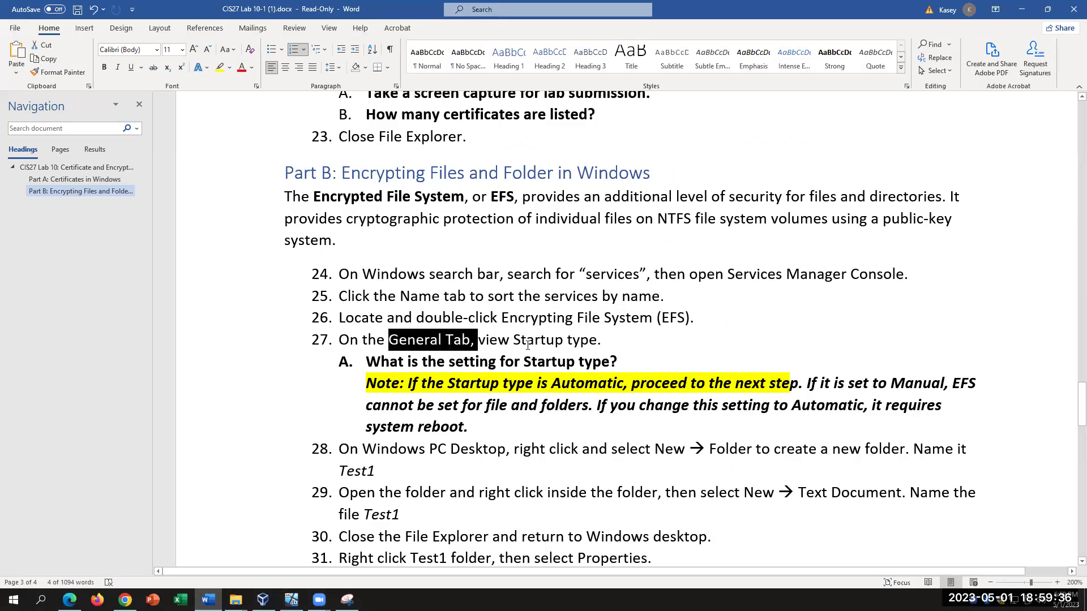
pyautogui.moveTo(597, 340); pyautogui.dragTo(513, 339)
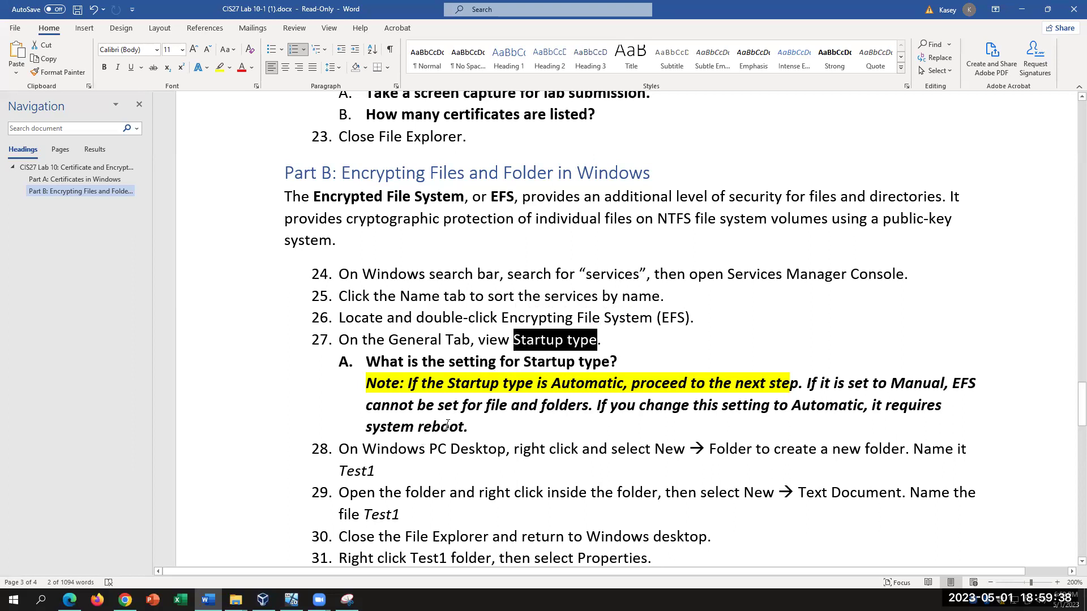
pyautogui.scroll(-2, 523, 413)
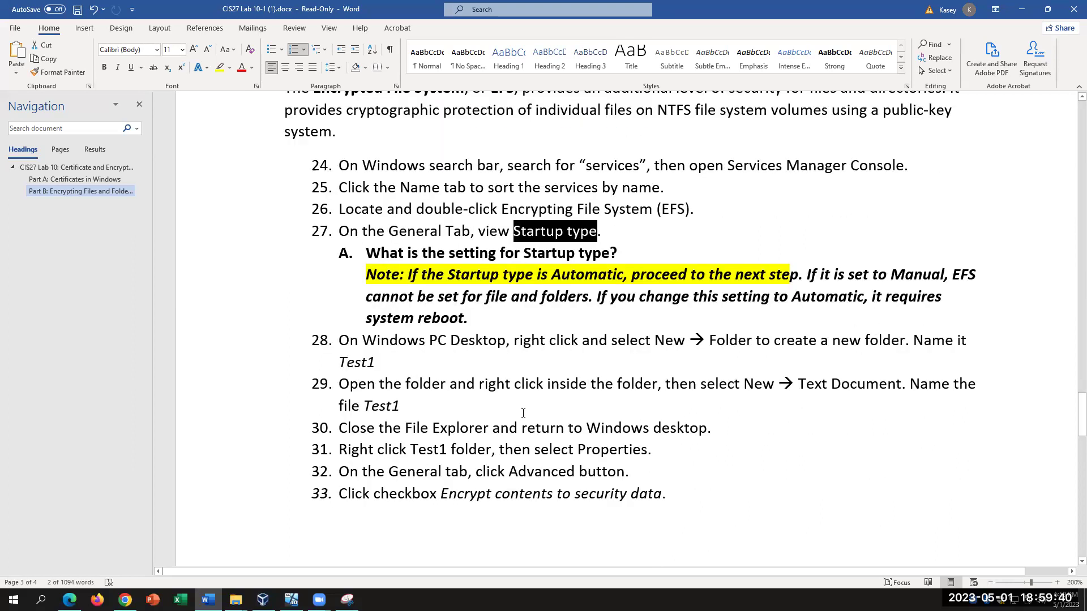
pyautogui.click(502, 318)
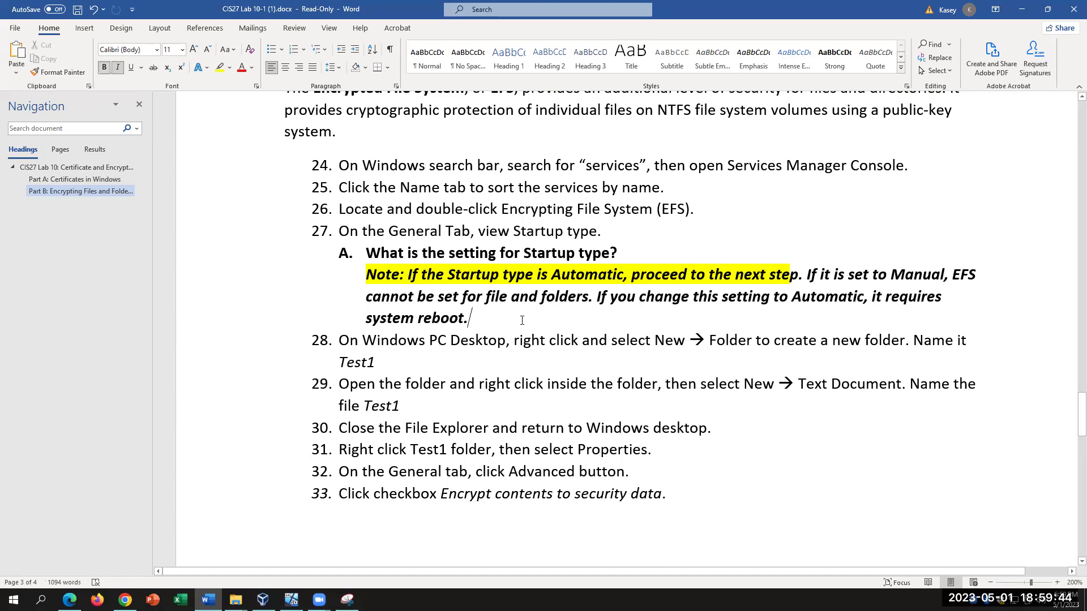
pyautogui.doubleClick(526, 253)
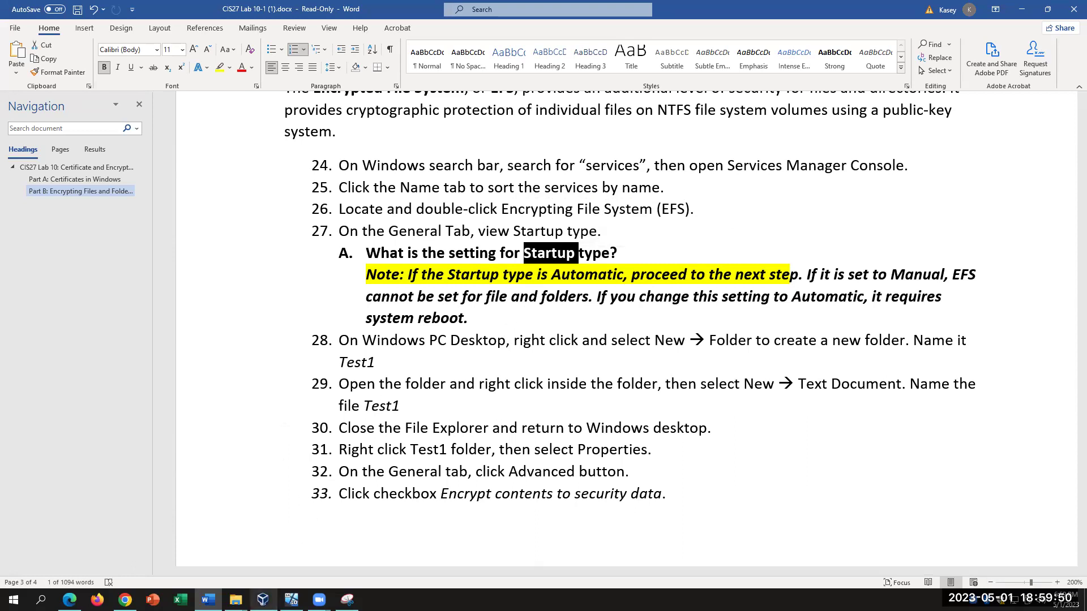
pyautogui.click(292, 599)
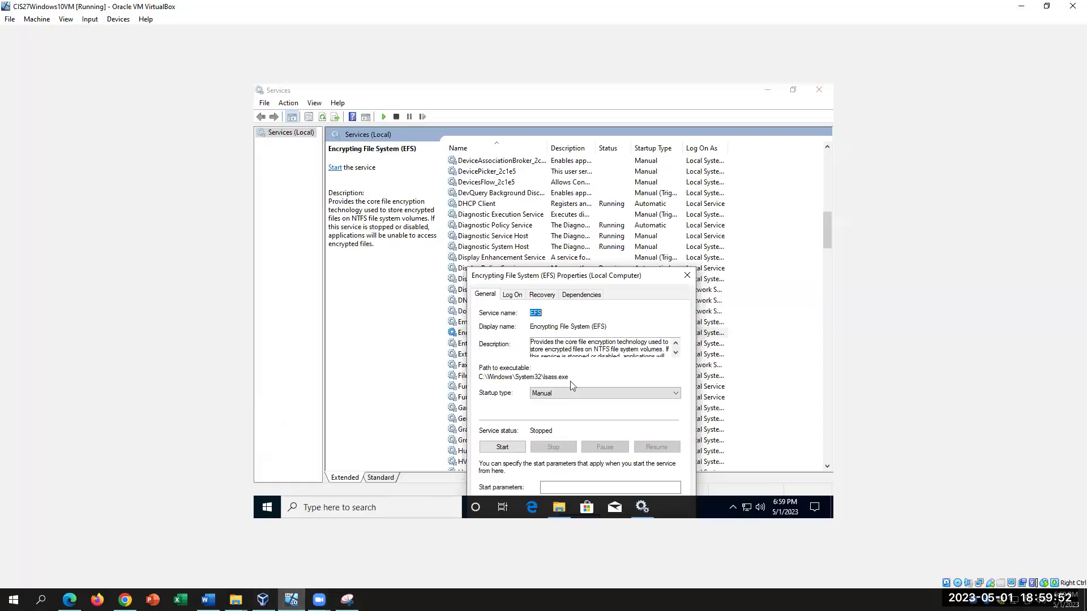
# Step: Move the EFS properties dialog fully into view and review the available Startup type options, keeping Manual selected
pyautogui.moveTo(539, 277); pyautogui.dragTo(545, 210)
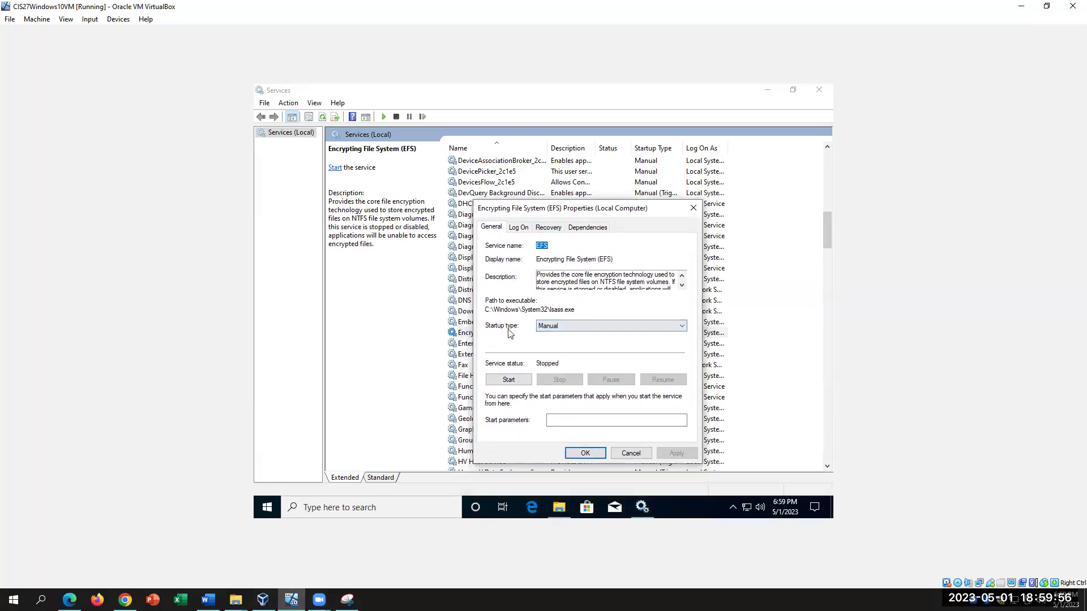
pyautogui.click(560, 328)
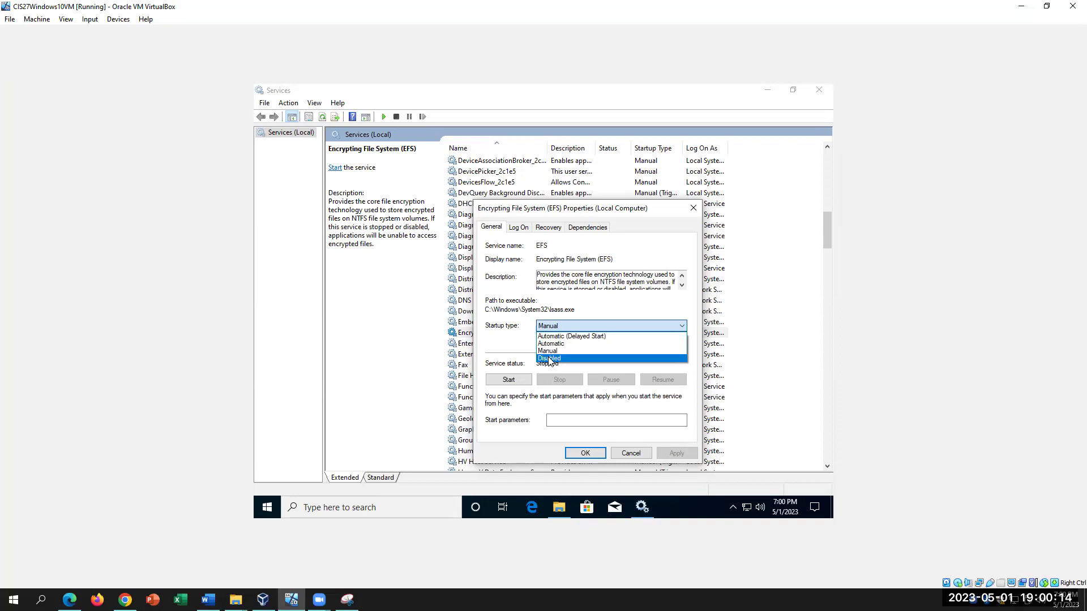
pyautogui.click(548, 351)
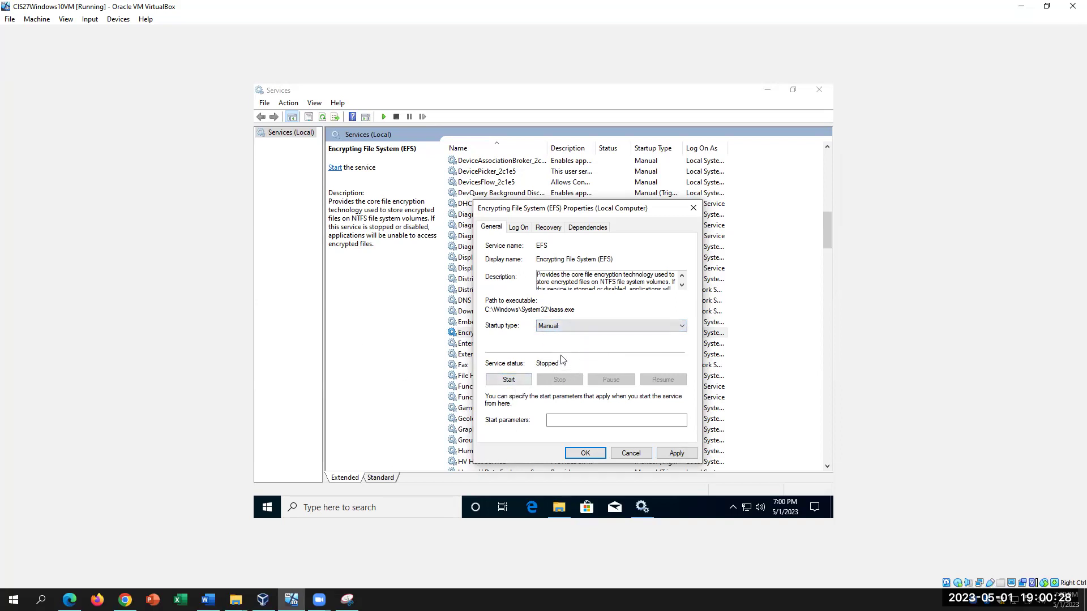
# Step: Switch to the Word lab and review the note on Manual and Automatic startup under step 27, marking "cannot be set for file and folders", and step 28
pyautogui.click(208, 600)
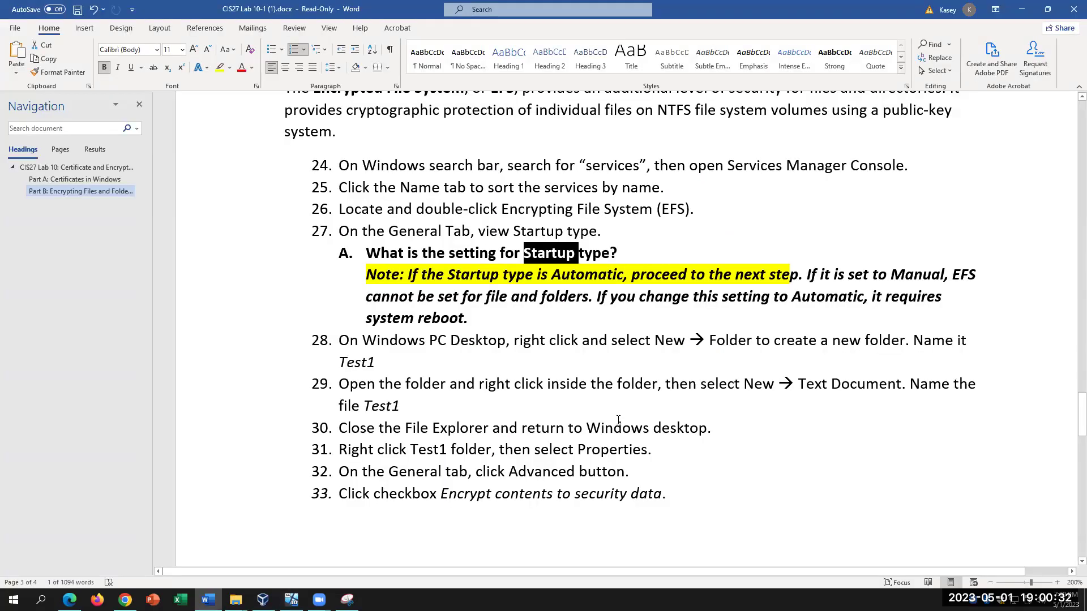
pyautogui.click(761, 328)
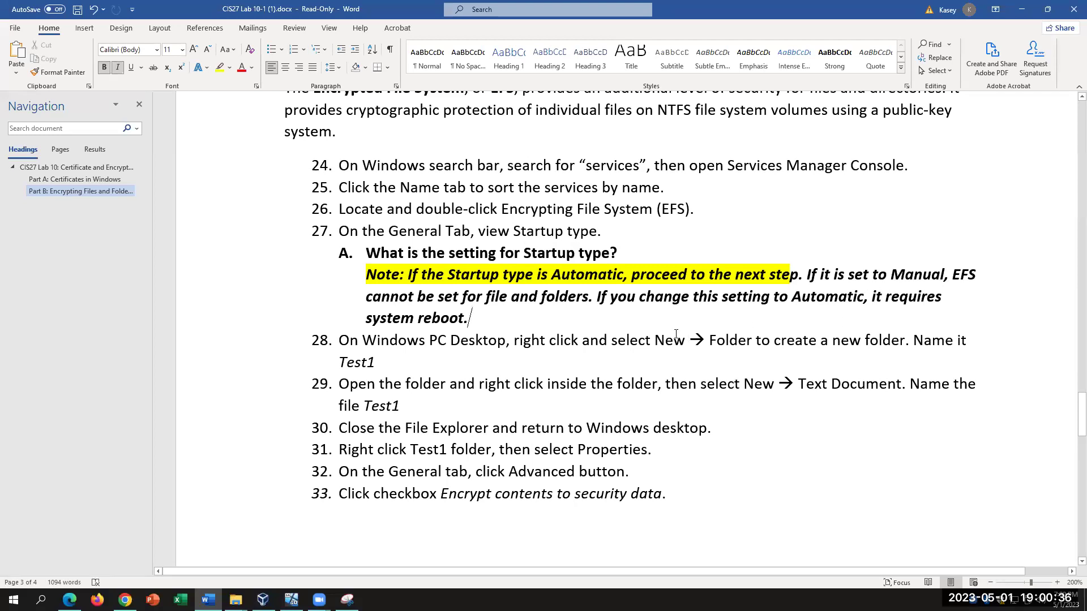
pyautogui.moveTo(591, 299); pyautogui.dragTo(367, 299)
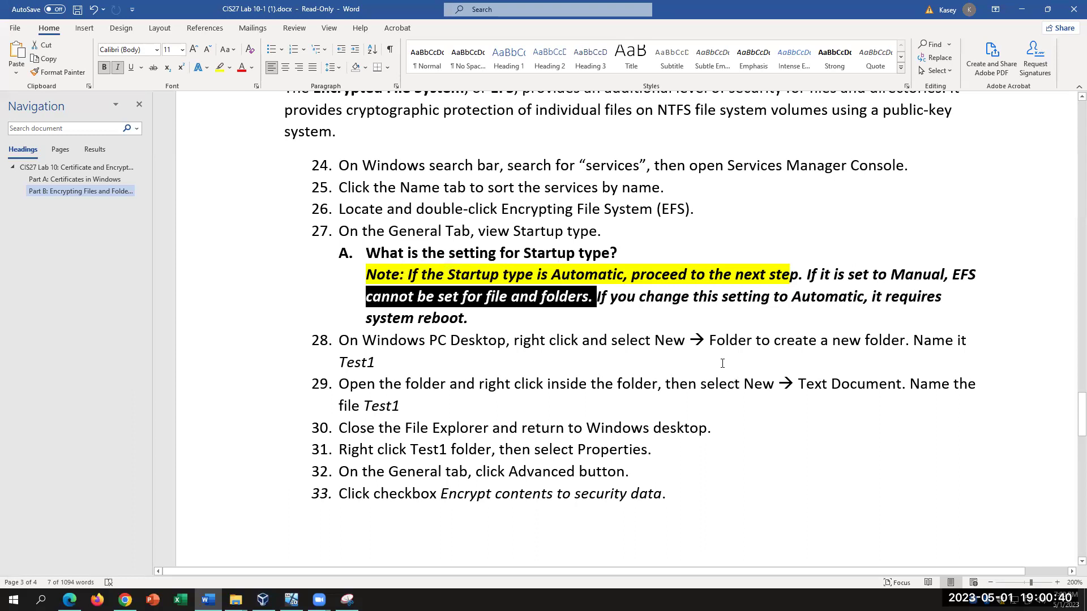
pyautogui.moveTo(262, 599)
pyautogui.click(486, 318)
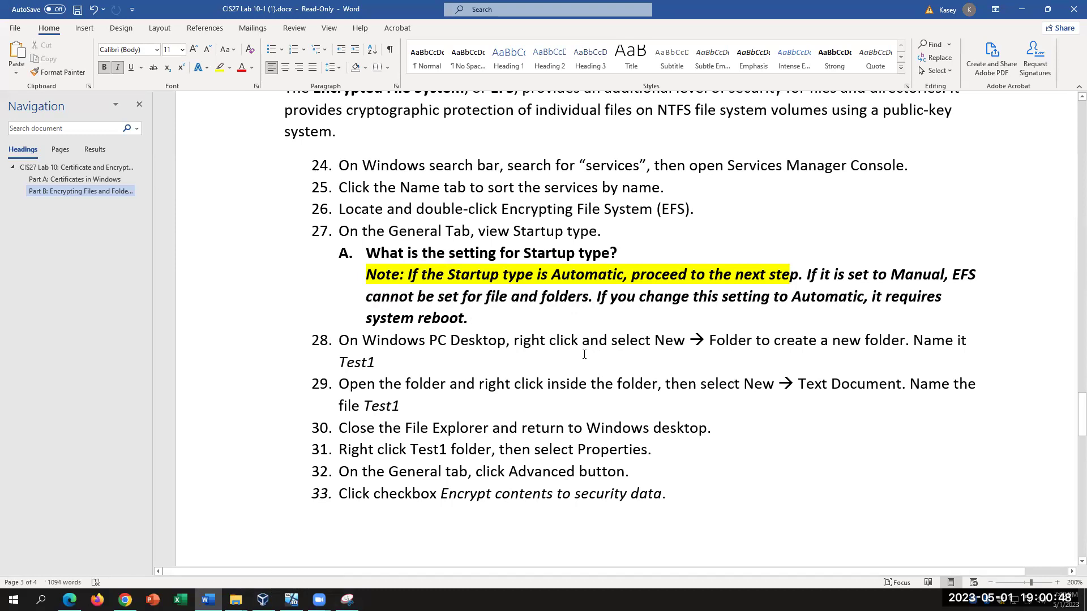
pyautogui.click(566, 362)
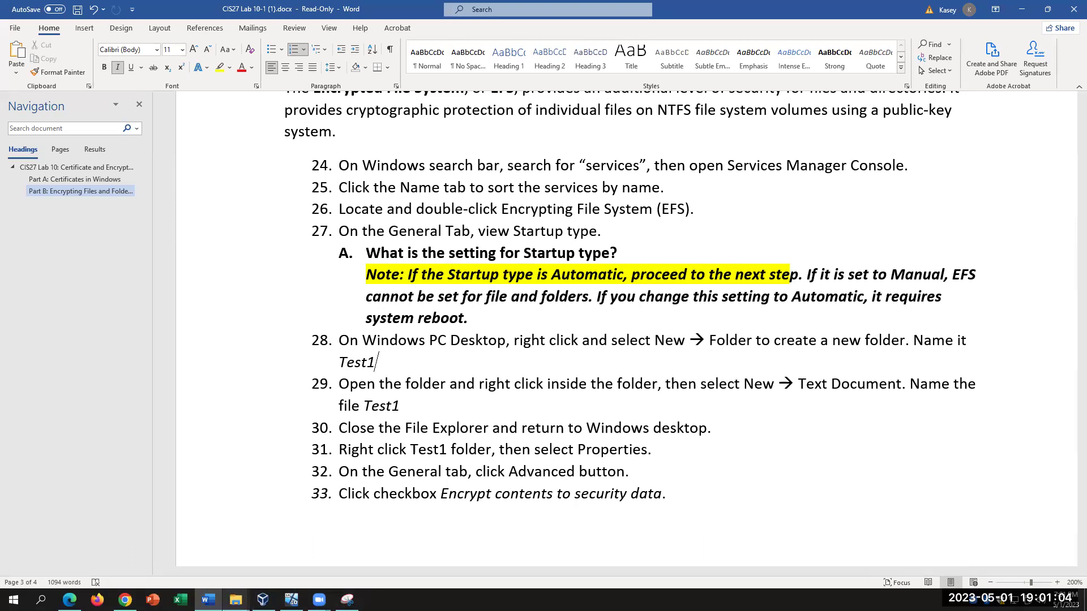
pyautogui.moveTo(319, 599)
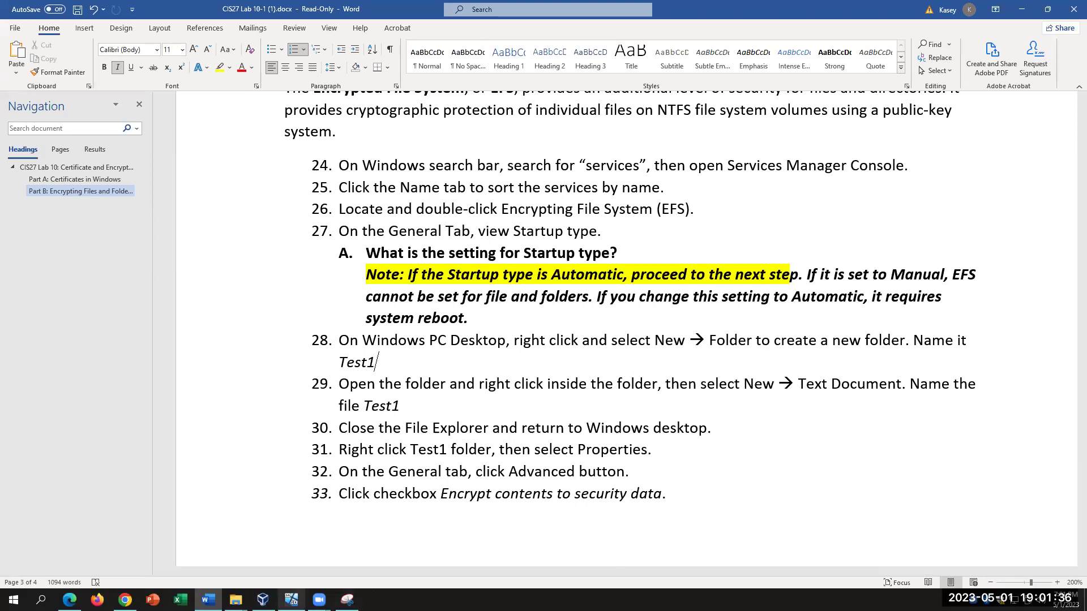
# Step: Return to the VM, dismiss the EFS properties dialog without applying anything and open File Explorer
pyautogui.hotkey('alt', 'Tab')
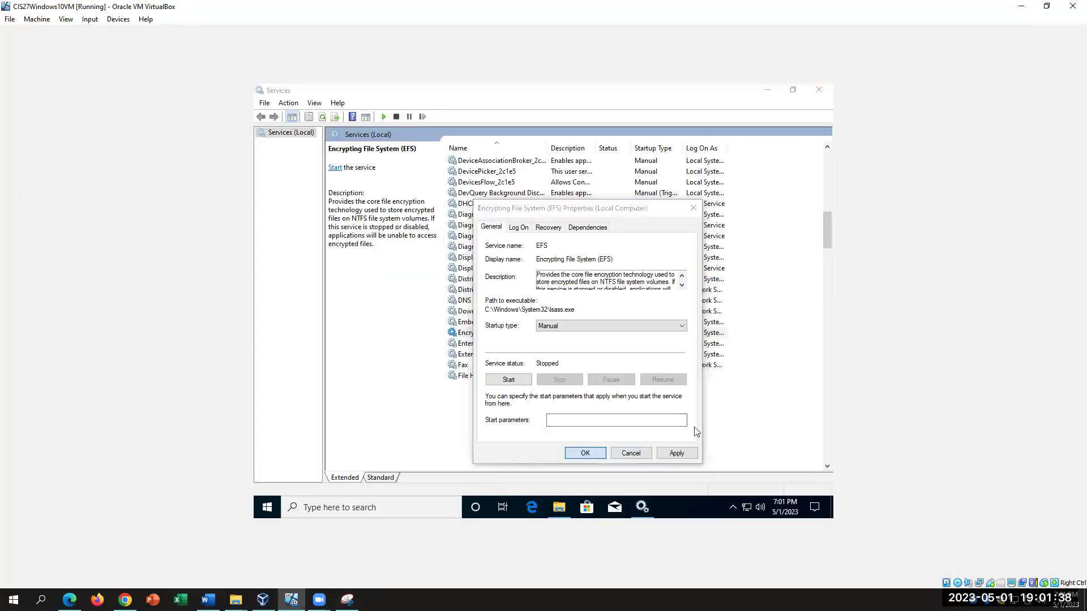
pyautogui.press('Escape')
pyautogui.press('super+e')
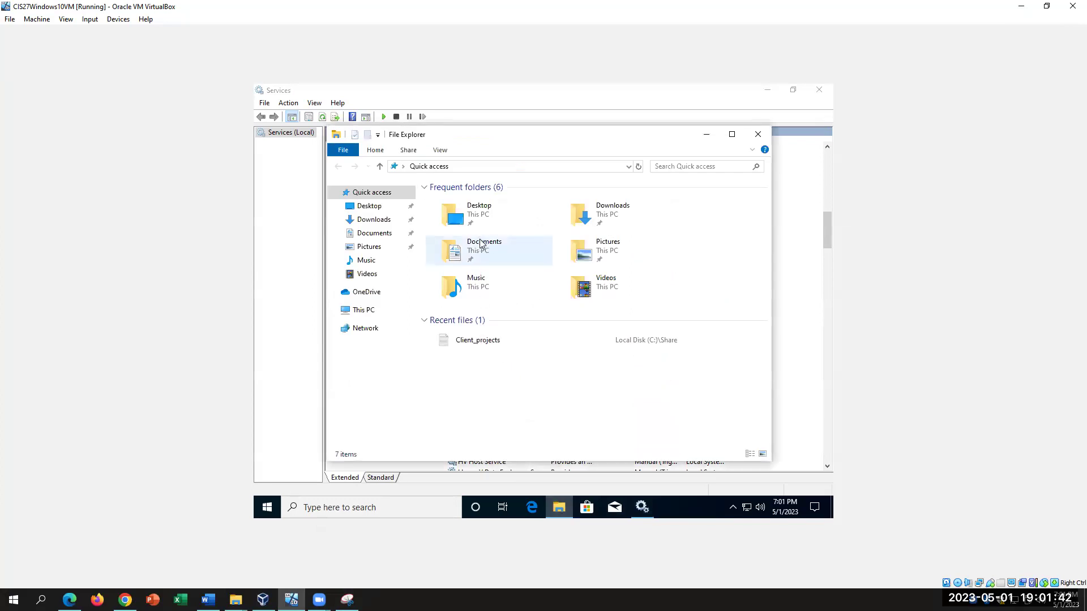
# Step: Check steps 28 to 33 of the Word lab against the VM's open windows and return to the VM
pyautogui.click(208, 600)
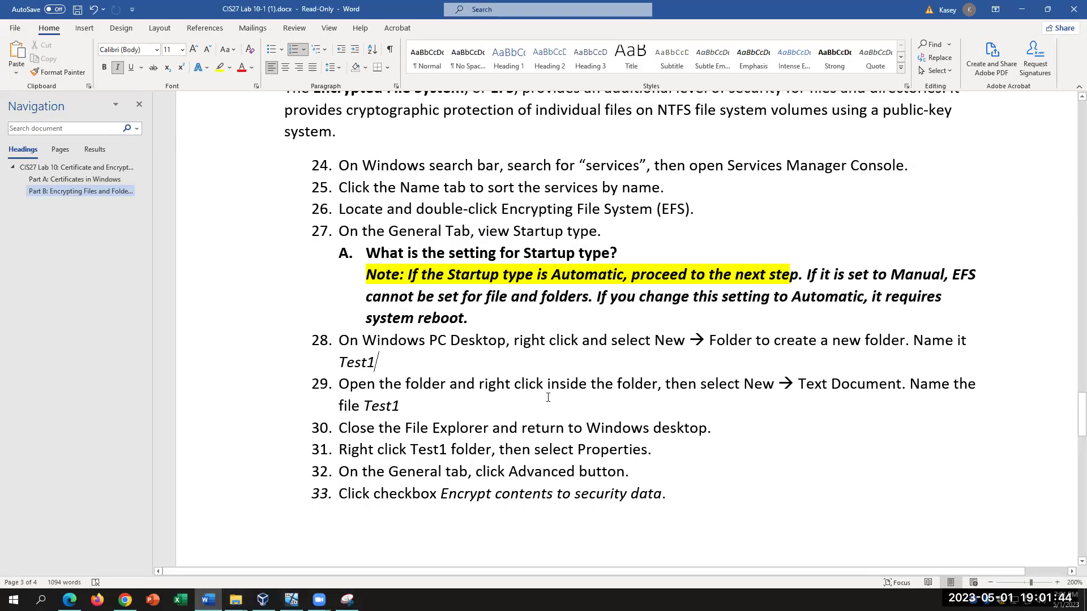
pyautogui.scroll(-1, 588, 363)
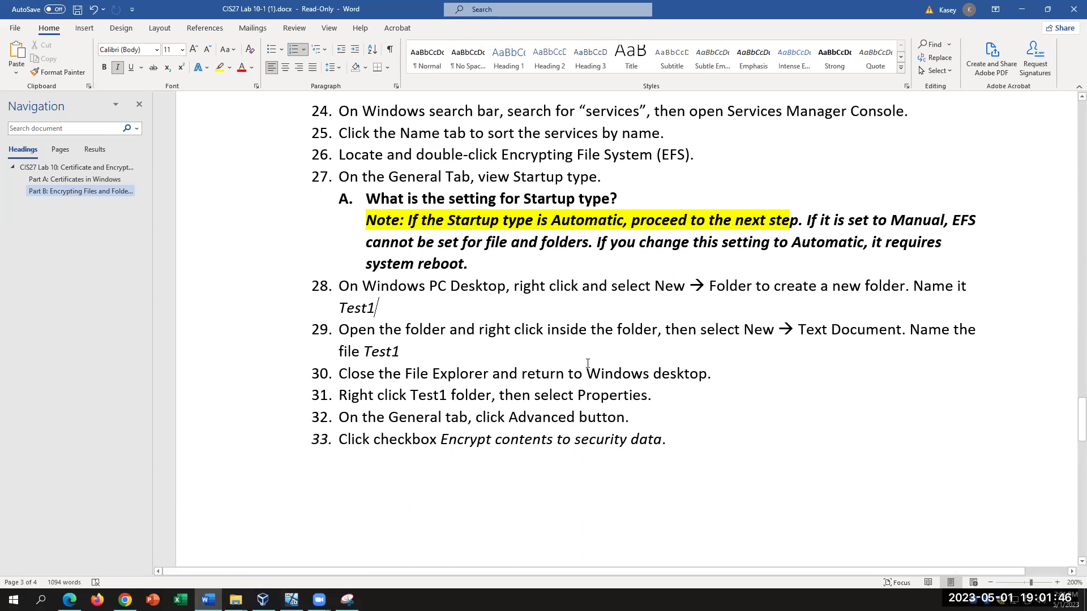
pyautogui.scroll(1, 587, 363)
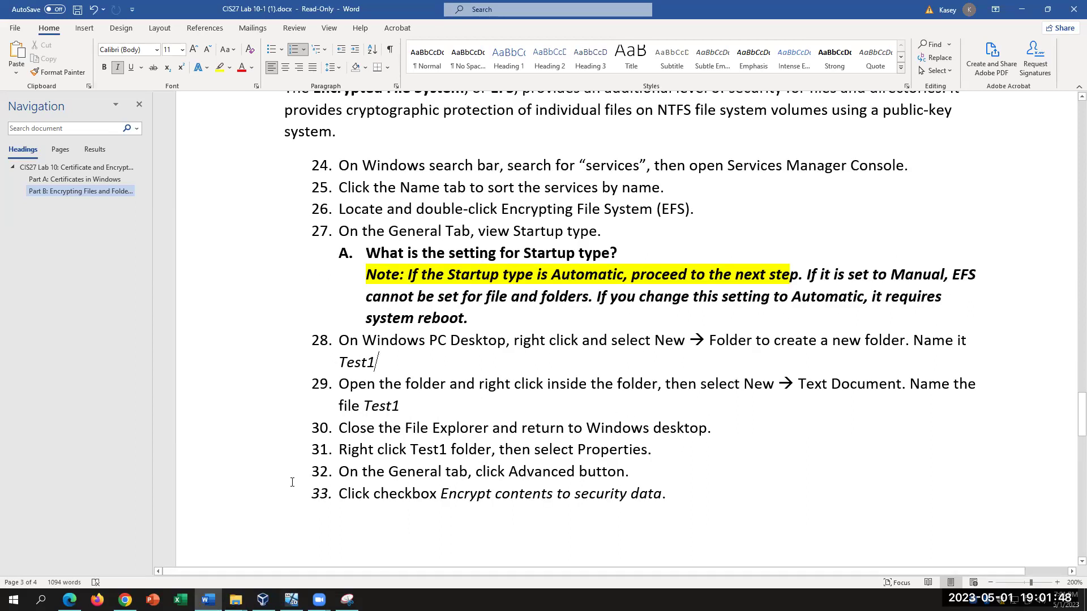
pyautogui.click(291, 599)
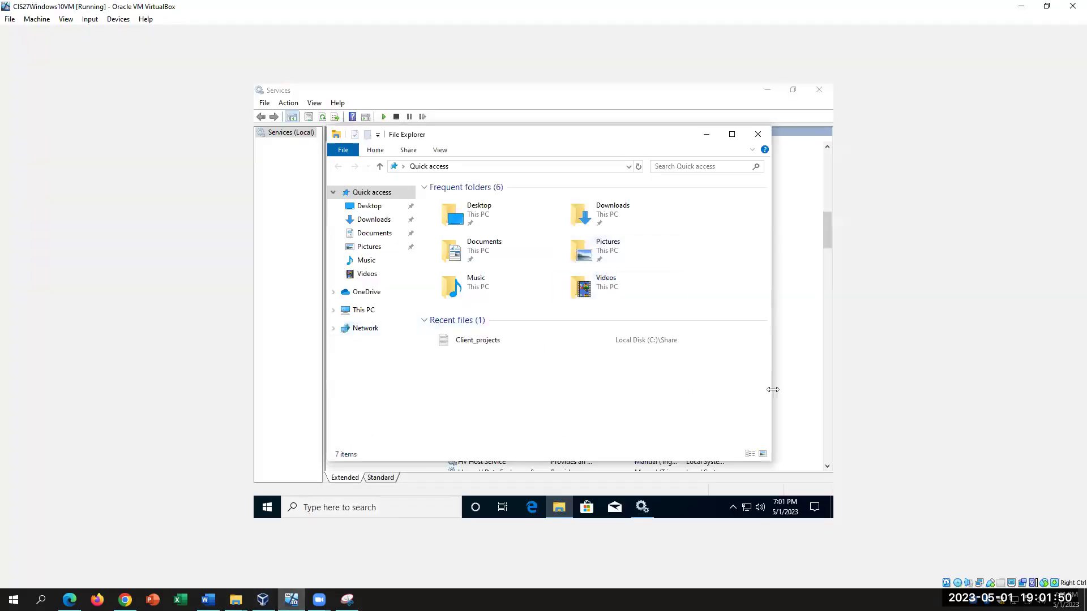
pyautogui.click(801, 323)
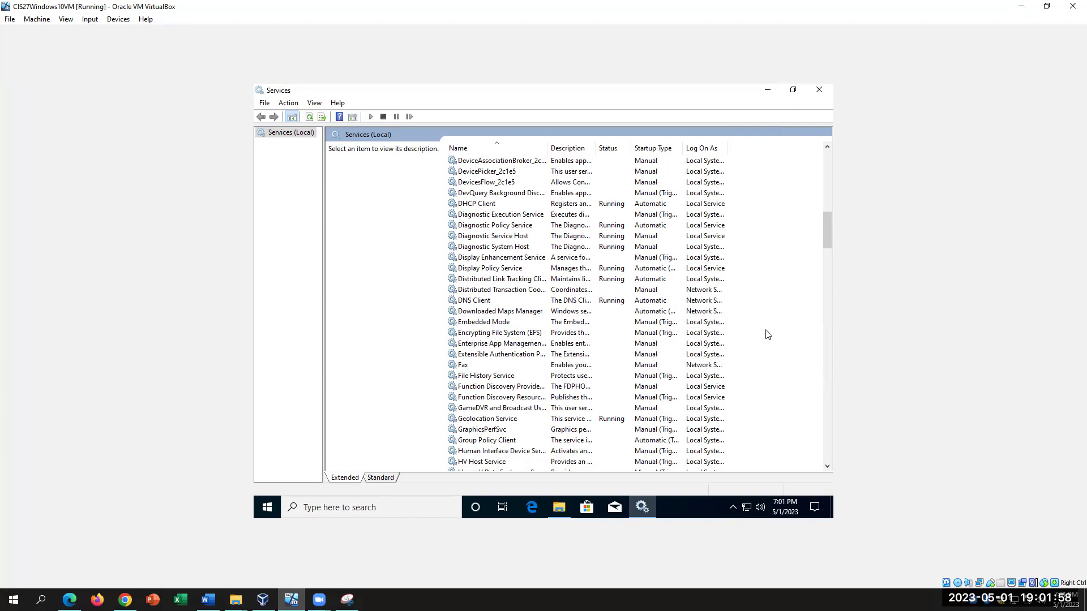
pyautogui.click(208, 599)
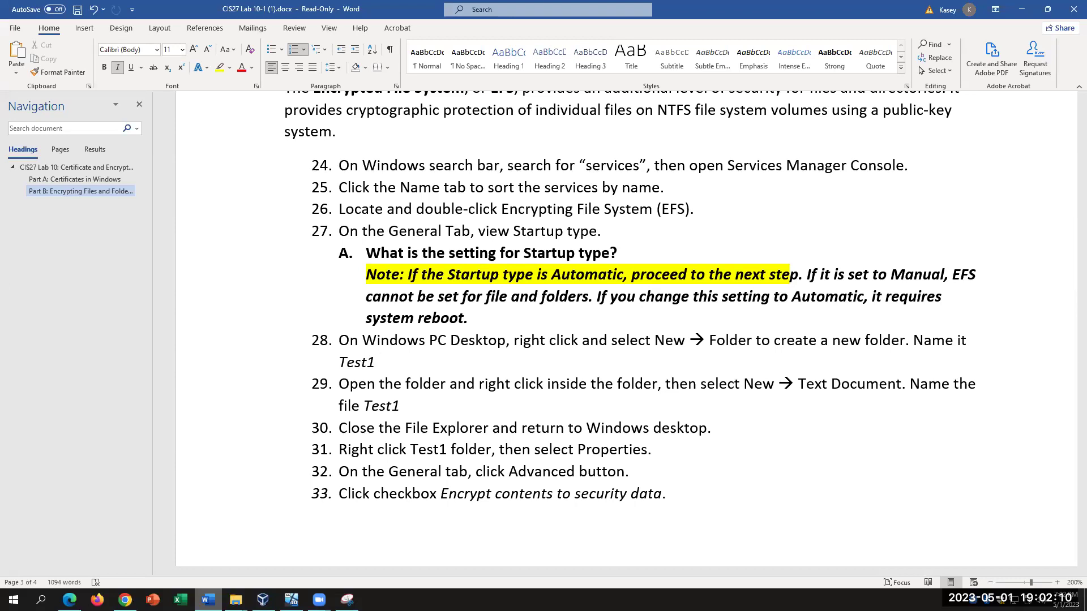
pyautogui.hotkey('alt', 'Tab')
# Step: In the VM's File Explorer, create a new folder named Test1 on the Desktop
pyautogui.click(560, 507)
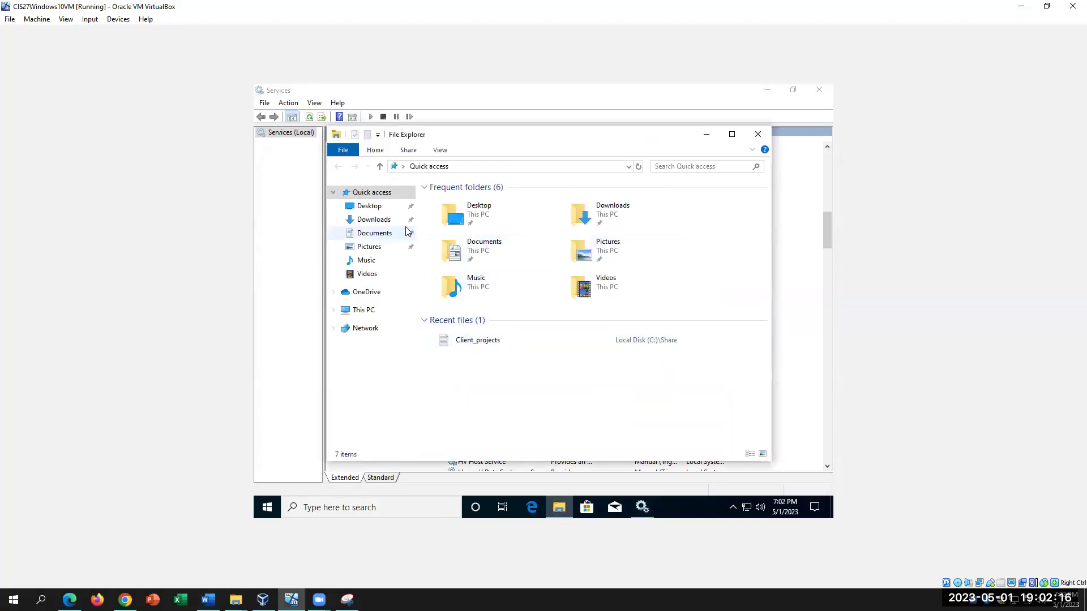
pyautogui.click(376, 232)
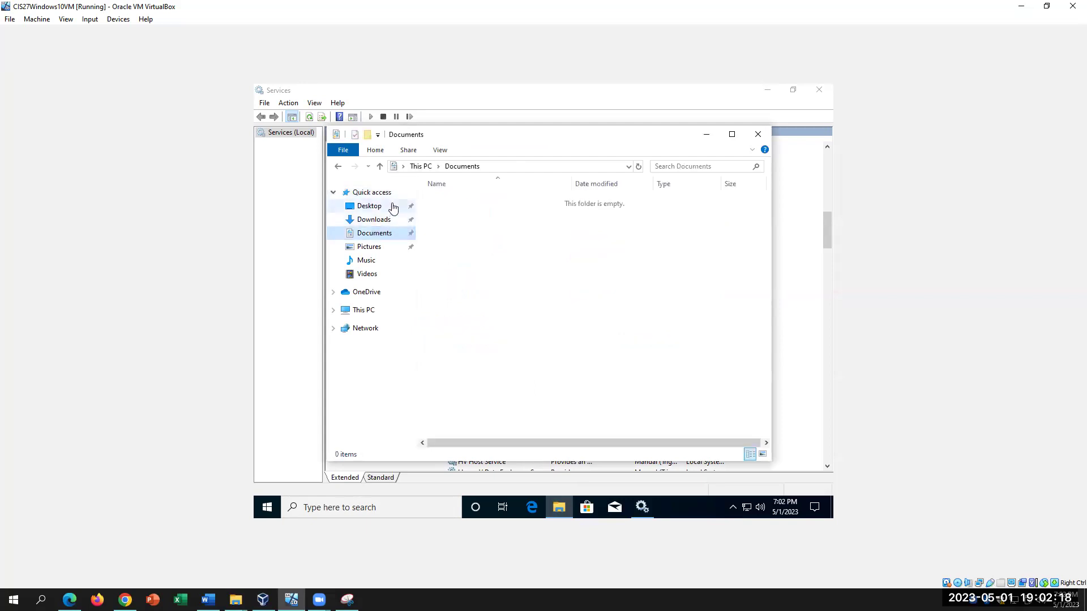
pyautogui.click(377, 206)
pyautogui.rightClick(502, 312)
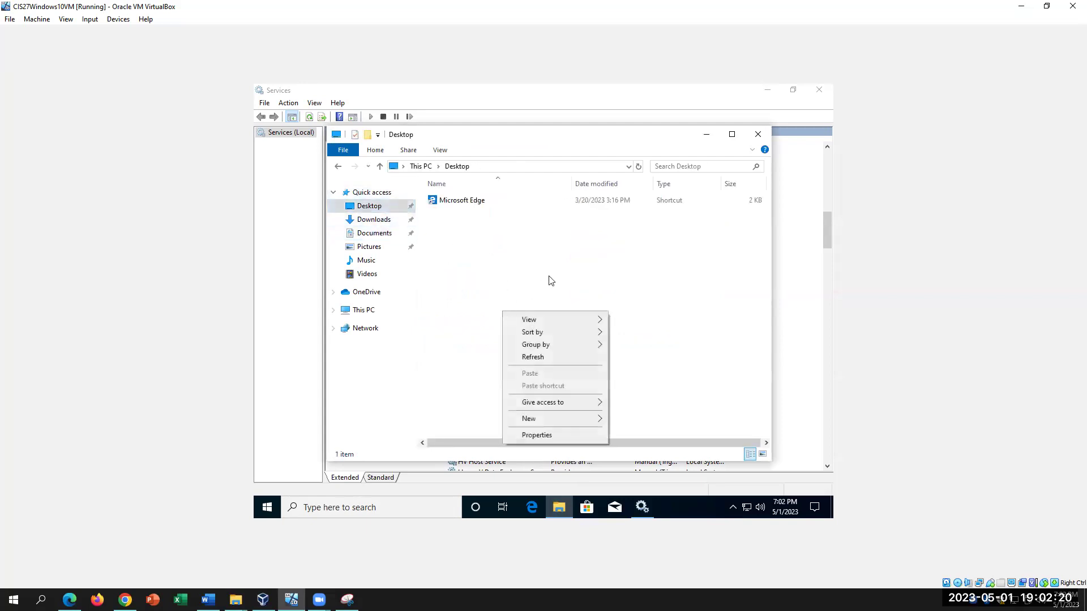
pyautogui.moveTo(589, 419)
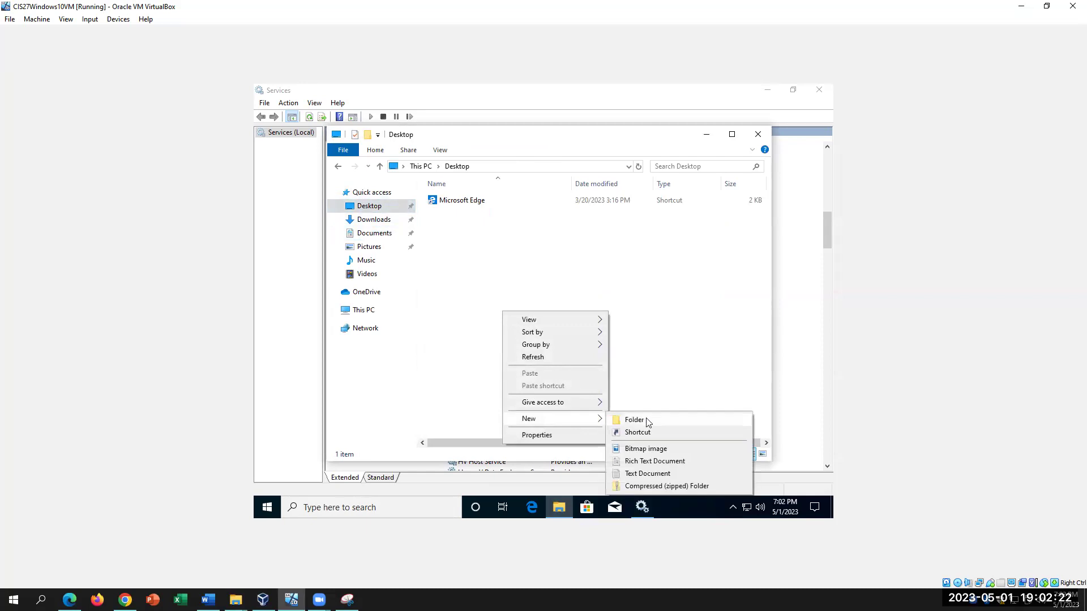
pyautogui.click(643, 418)
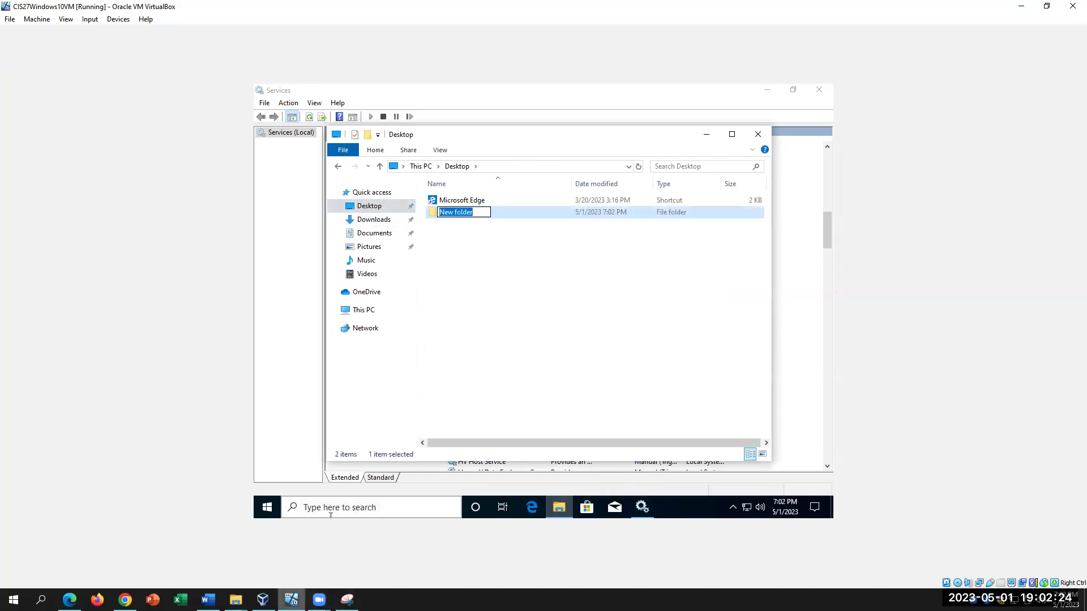
pyautogui.click(208, 599)
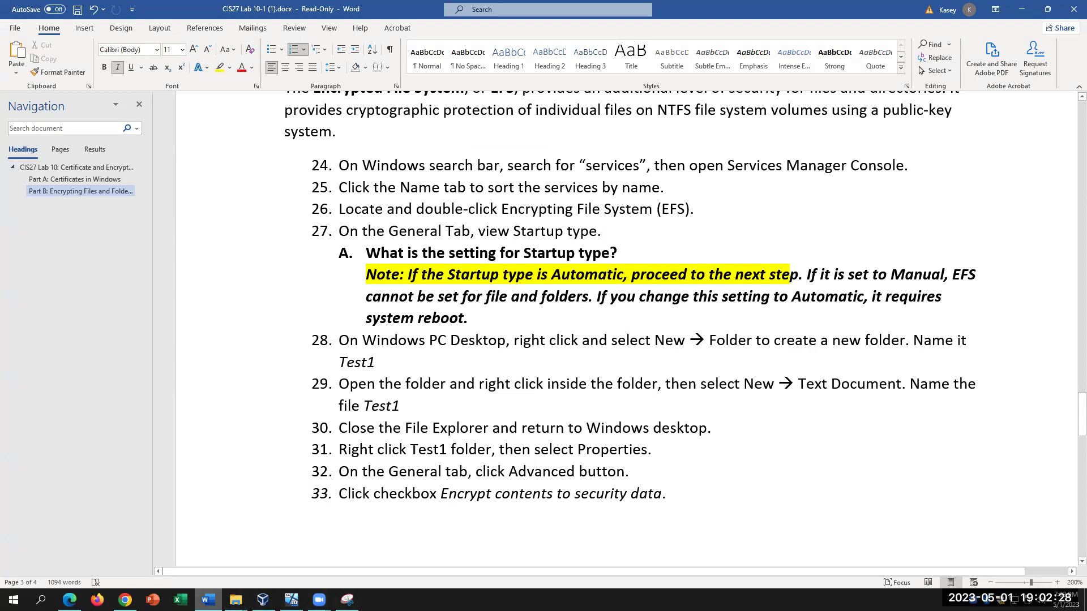
pyautogui.hotkey('alt', 'Tab')
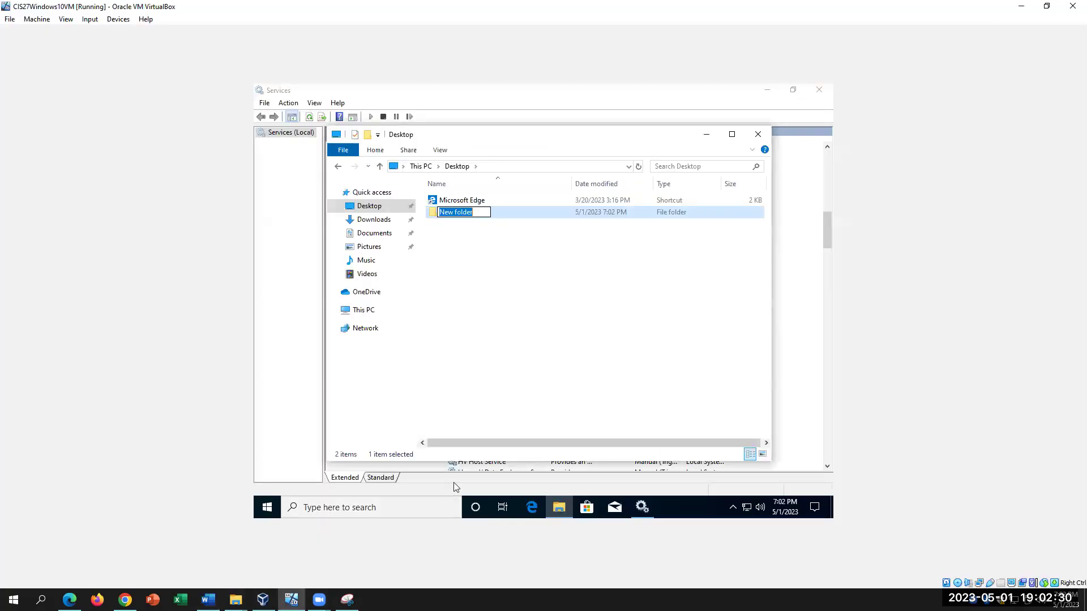
pyautogui.write('Test1')
pyautogui.click(520, 315)
# Step: Open the Test1 folder's properties and review steps 31 and 32 in the Word lab, marking the folder Properties and Advanced button text
pyautogui.rightClick(451, 213)
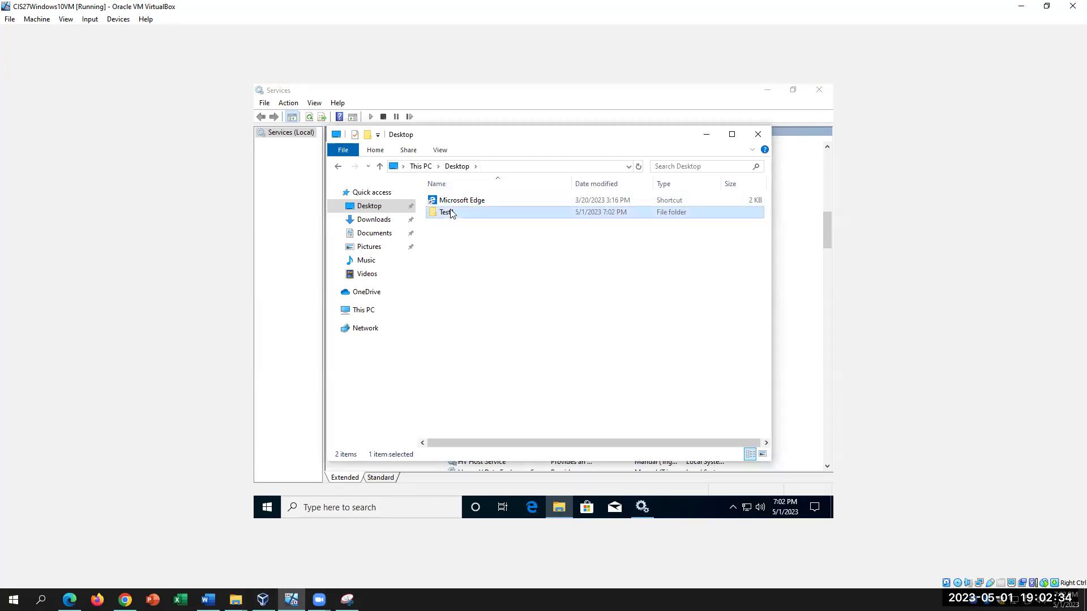
pyautogui.click(516, 411)
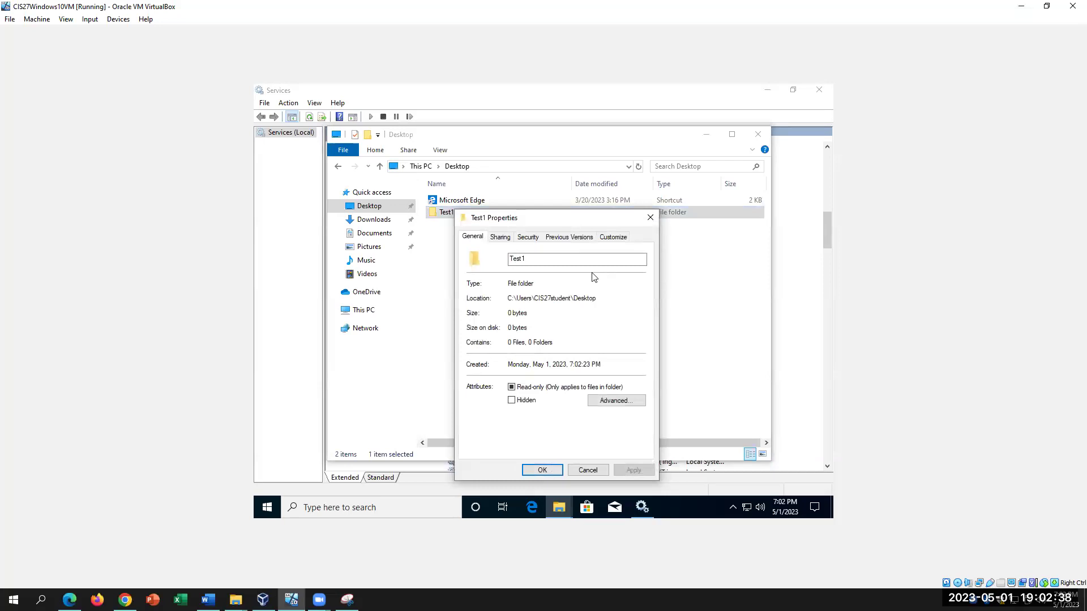
pyautogui.click(208, 599)
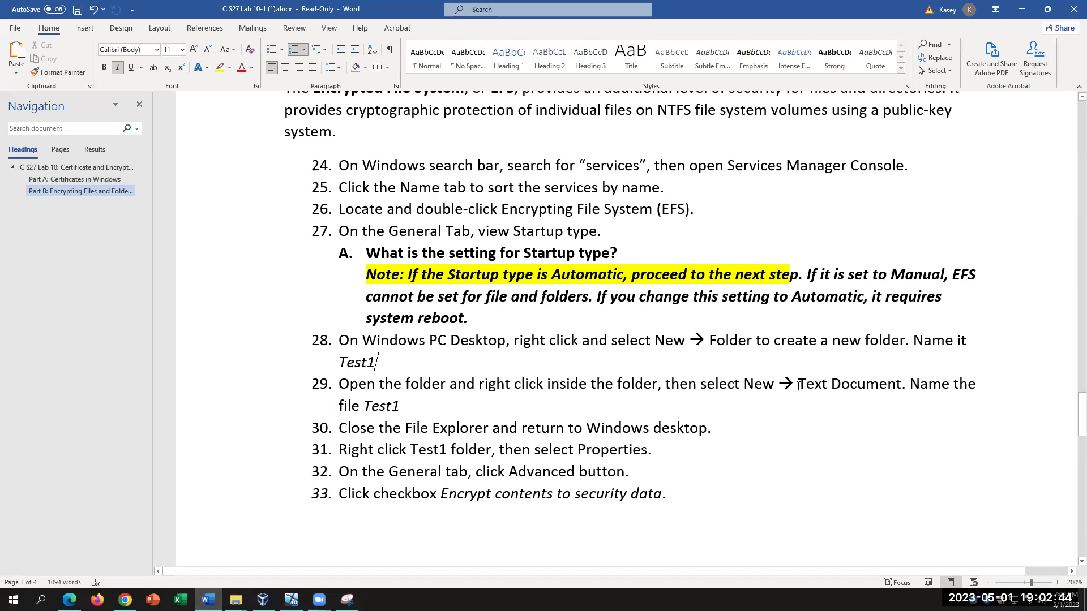
pyautogui.scroll(-1, 662, 444)
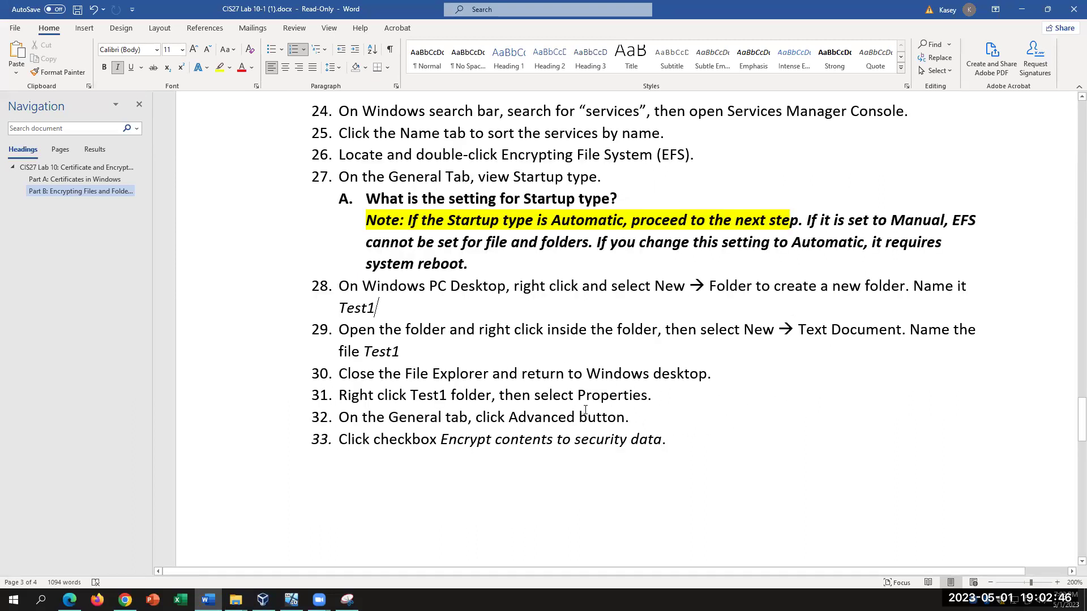
pyautogui.moveTo(627, 396); pyautogui.dragTo(451, 396)
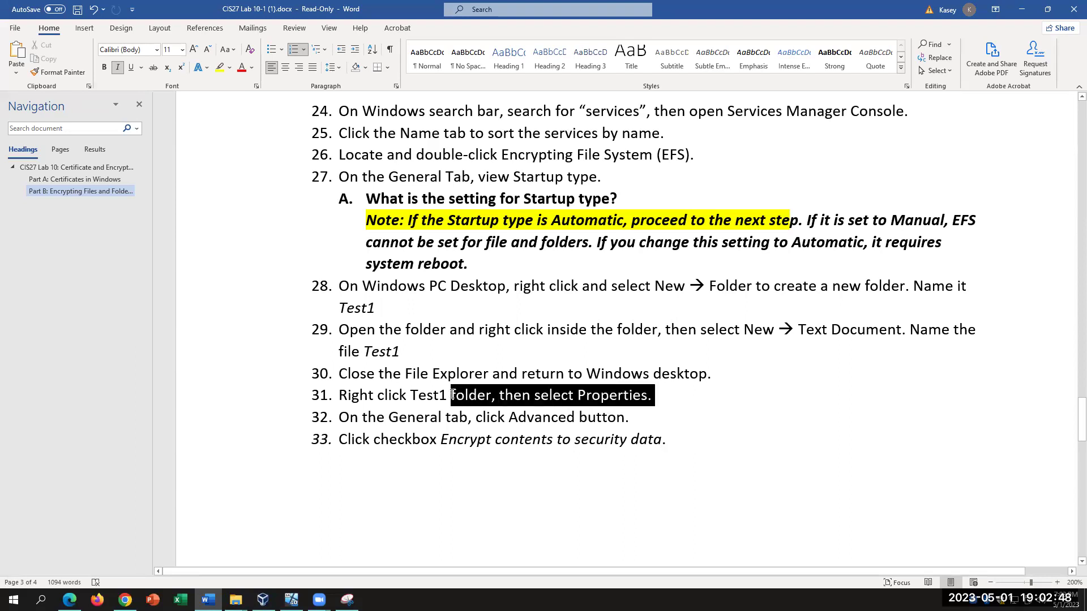
pyautogui.moveTo(630, 419); pyautogui.dragTo(508, 419)
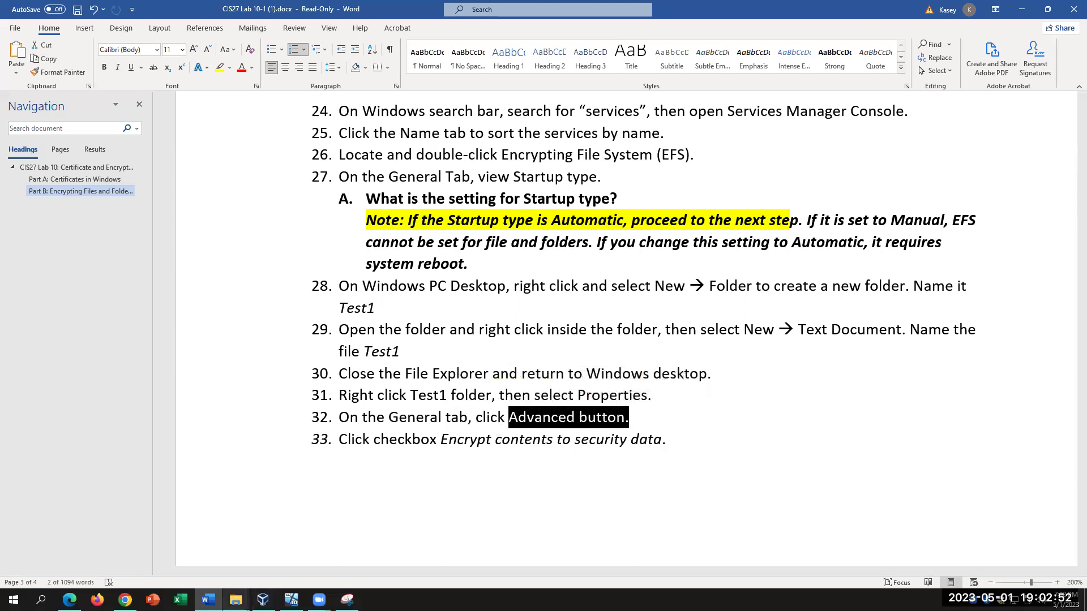
pyautogui.click(236, 599)
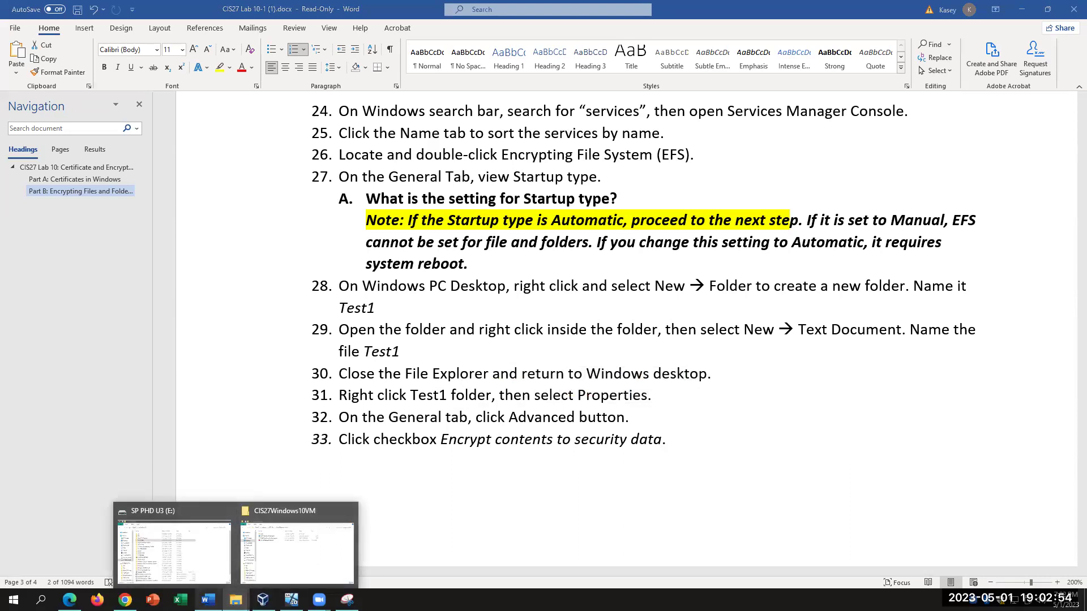
# Step: Back in the VM, enable "Encrypt contents to secure data" in Test1's advanced attributes, apply the change and close the folder's properties
pyautogui.click(291, 600)
pyautogui.click(605, 404)
pyautogui.click(483, 391)
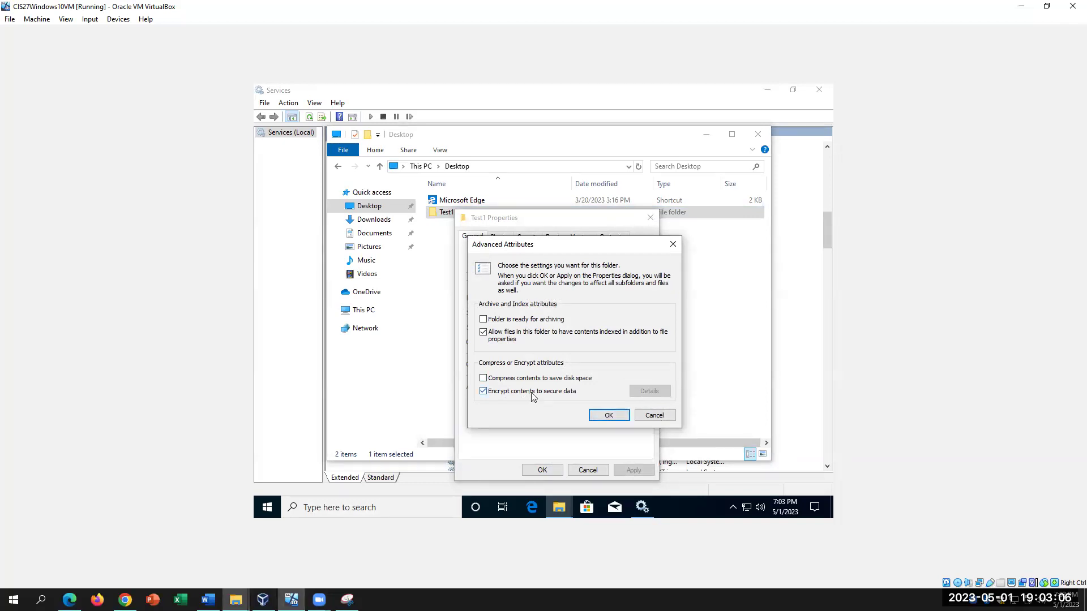
pyautogui.click(603, 416)
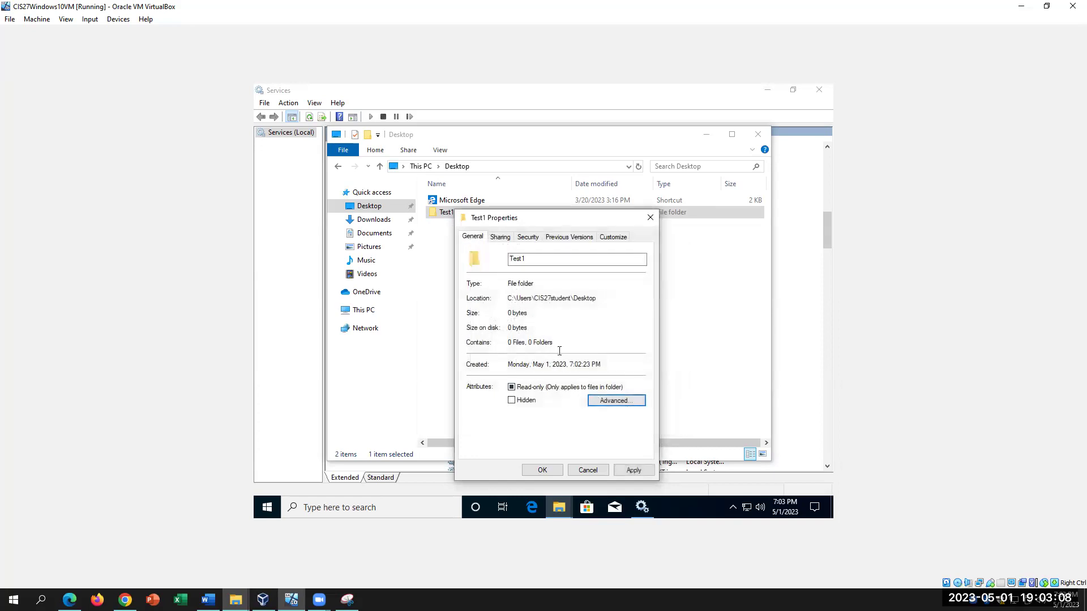
pyautogui.click(629, 472)
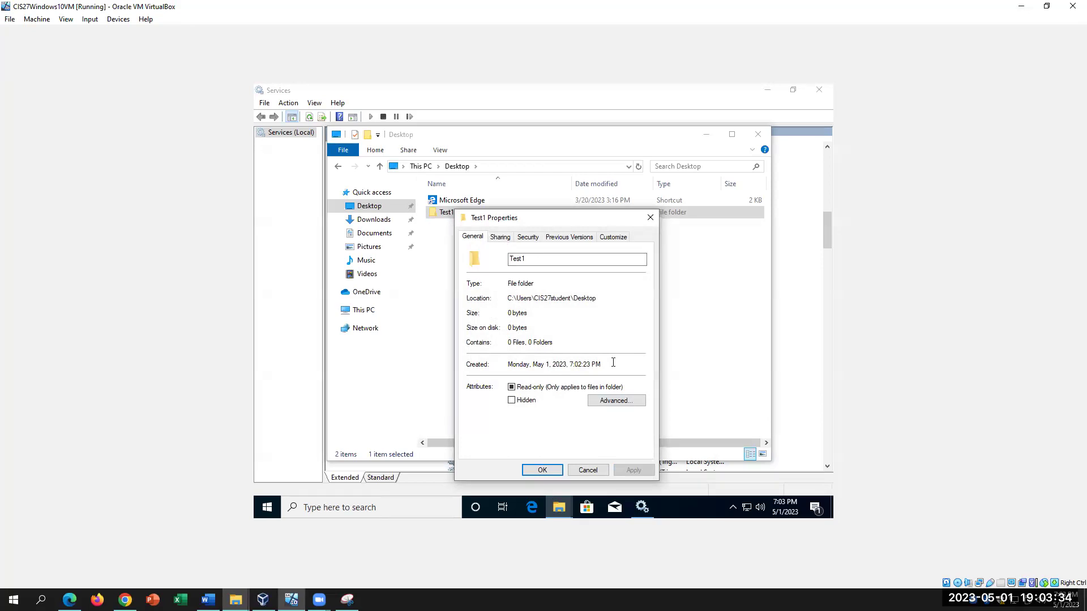
pyautogui.click(542, 471)
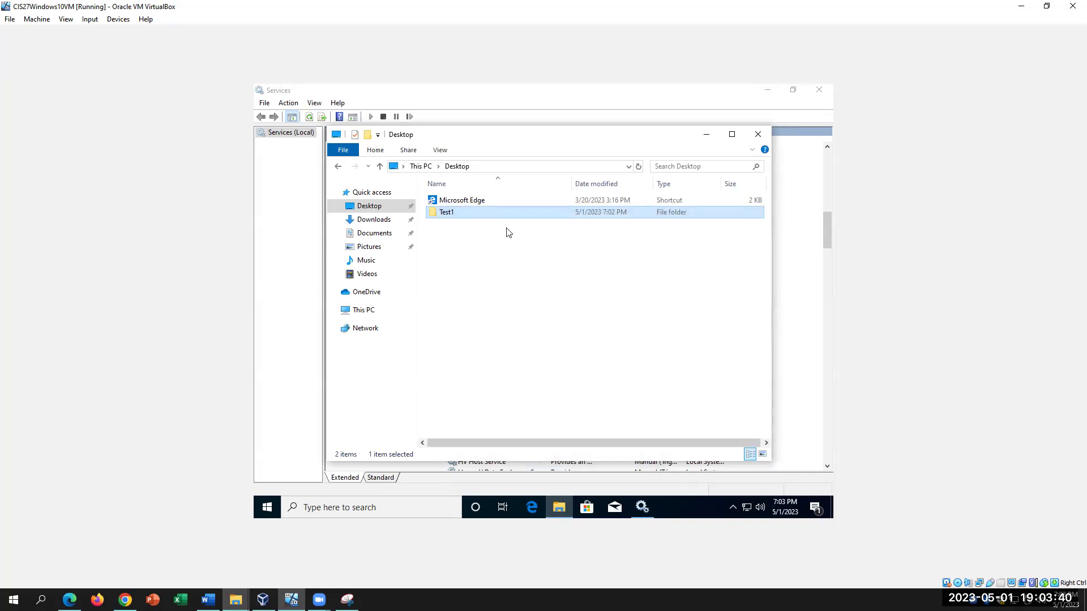
# Step: Examine the Test1 folder's appearance on the Desktop, look inside it and return to the Desktop folder
pyautogui.click(594, 264)
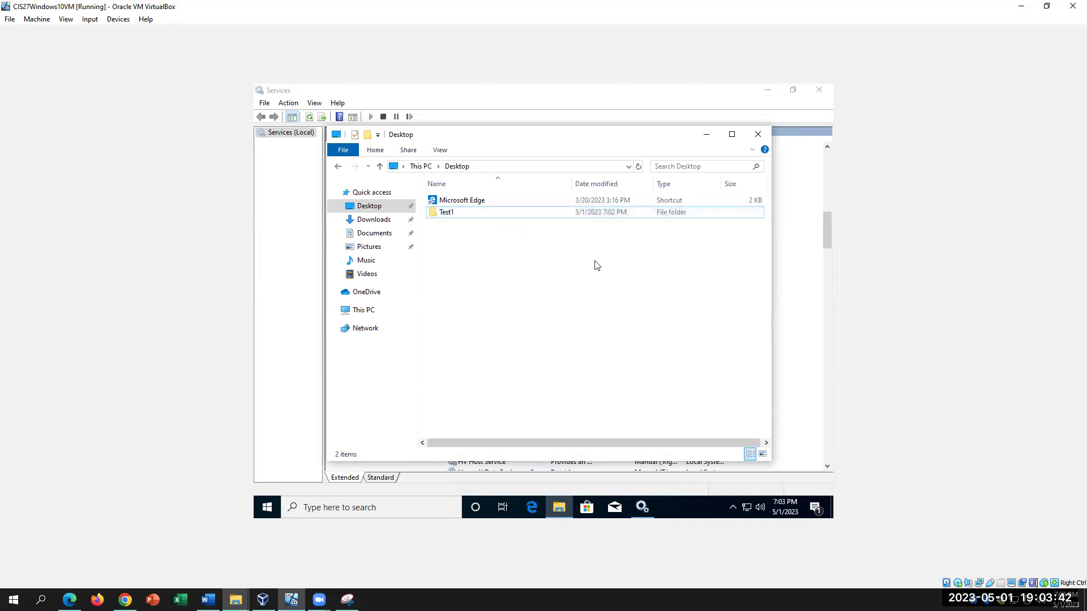
pyautogui.moveTo(508, 215)
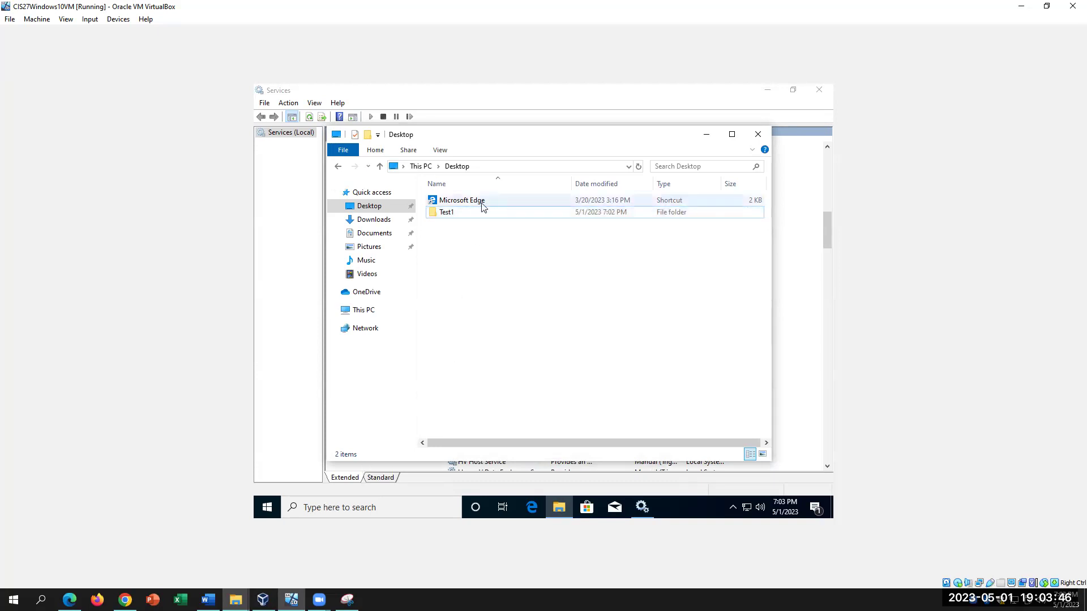
pyautogui.doubleClick(470, 213)
pyautogui.click(458, 166)
pyautogui.click(493, 244)
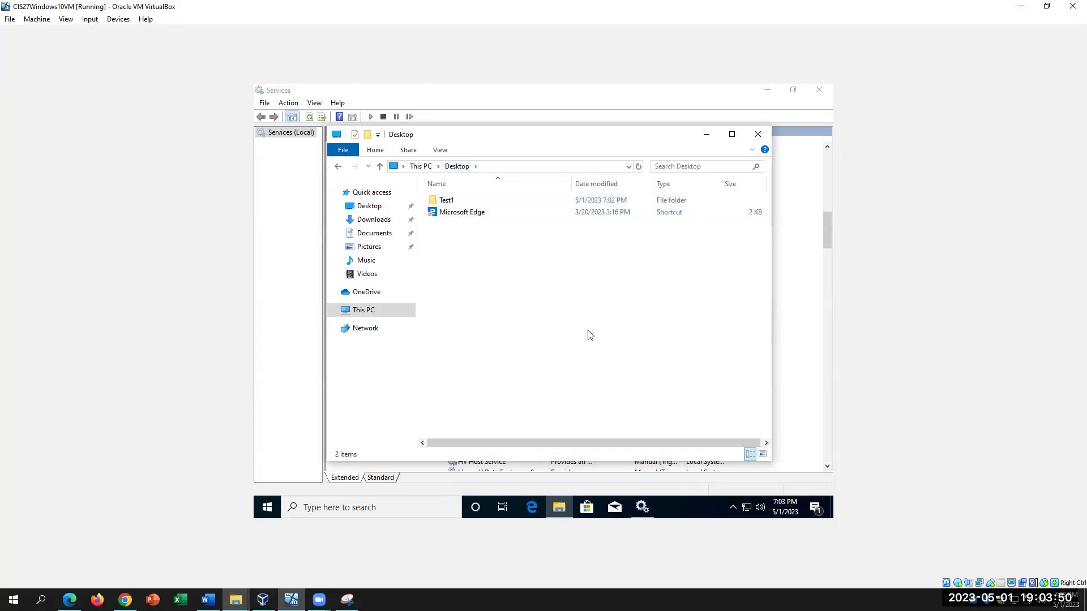
# Step: Open Test1's properties and check the encryption option in its advanced attributes
pyautogui.rightClick(468, 201)
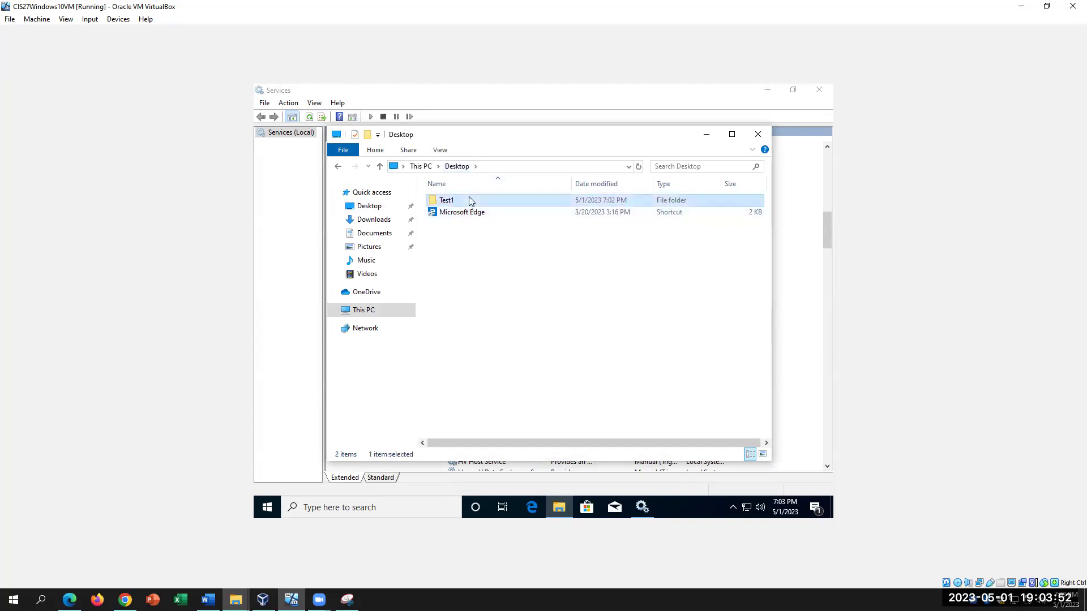
pyautogui.click(512, 415)
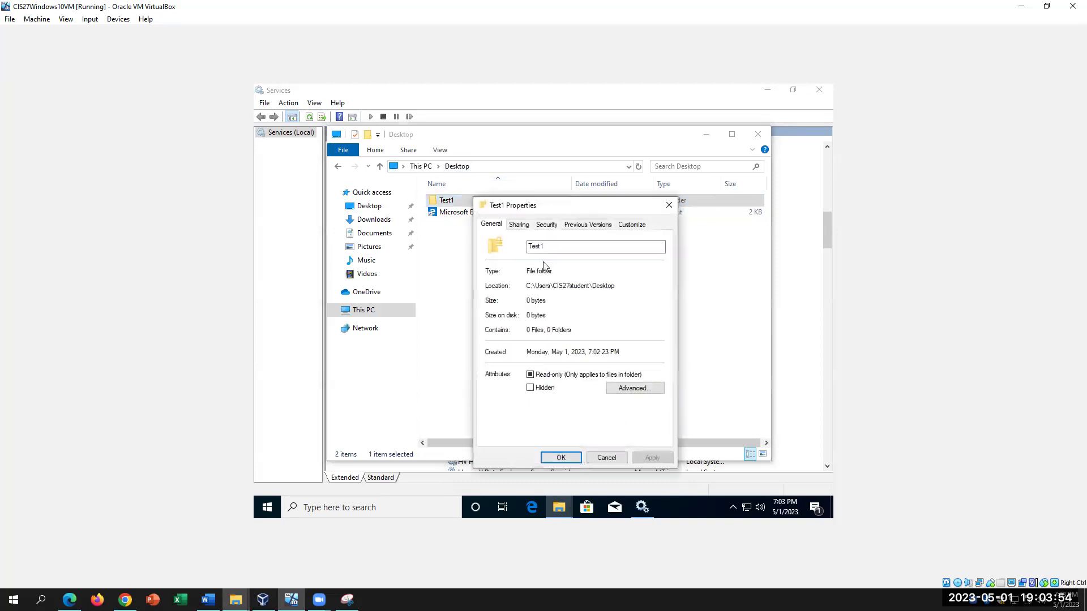
pyautogui.click(633, 387)
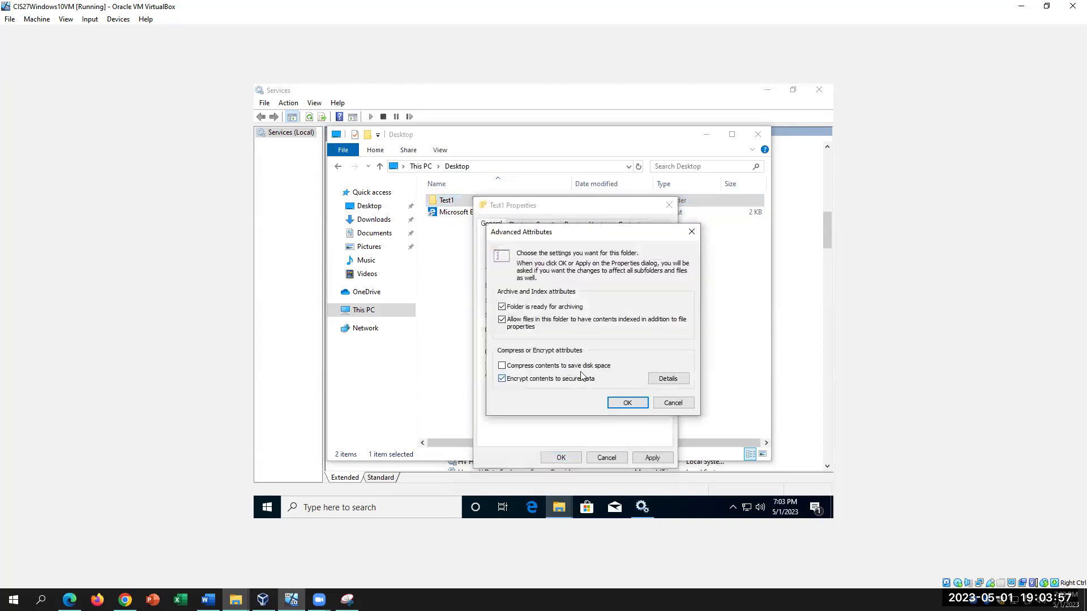
pyautogui.click(679, 403)
pyautogui.click(633, 388)
pyautogui.click(536, 381)
pyautogui.click(272, 383)
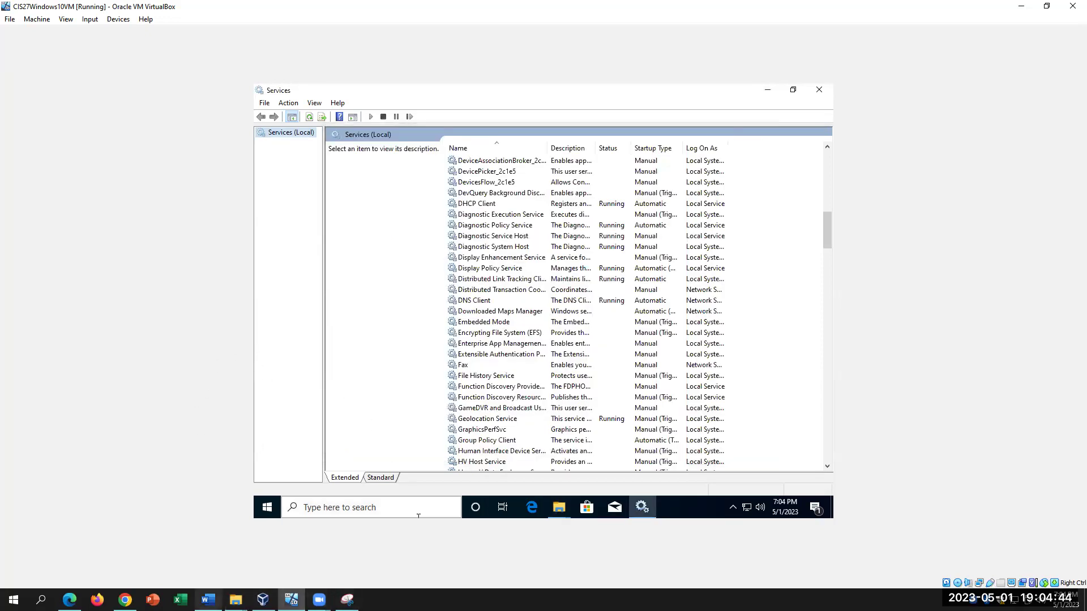
# Step: Switch to the Word lab, review steps 34 to 36 and select question 36A about the folder name's color
pyautogui.hotkey('alt', 'Tab')
pyautogui.scroll(-3, 586, 421)
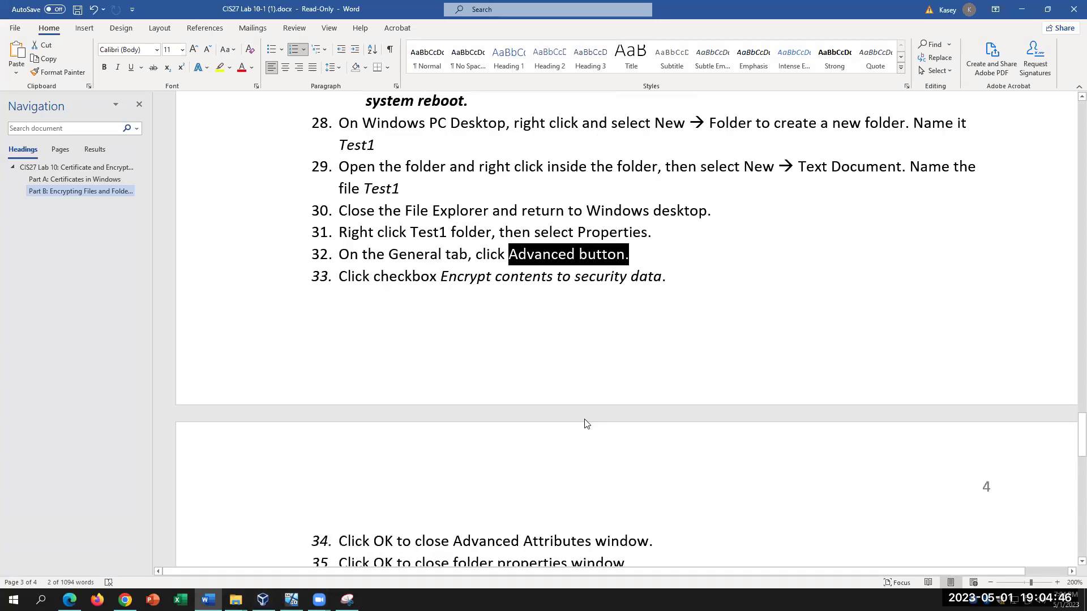
pyautogui.scroll(-3, 585, 423)
pyautogui.scroll(-1, 585, 420)
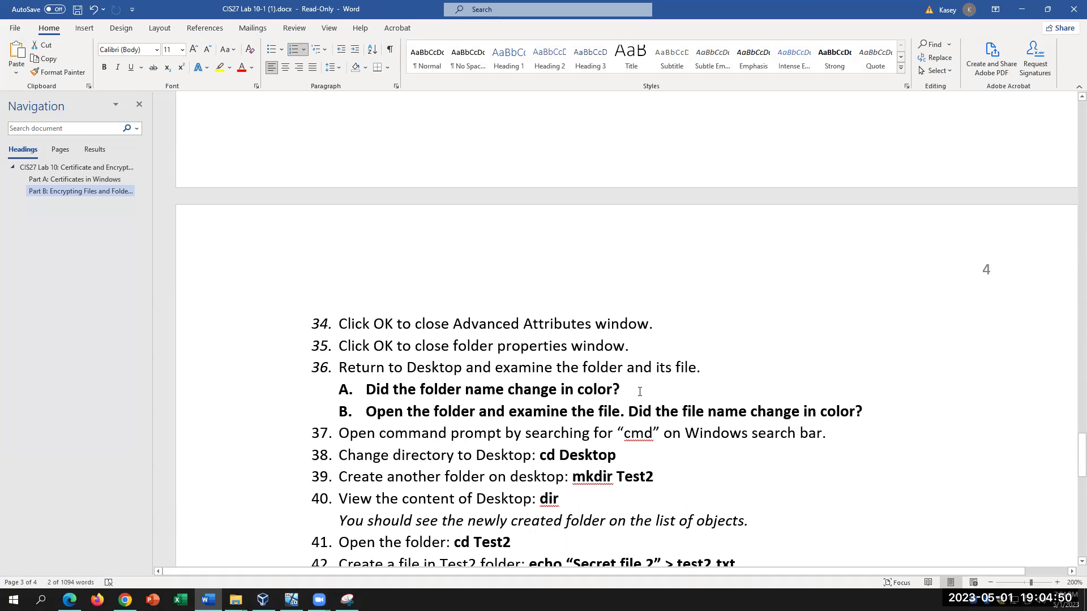
pyautogui.click(617, 391)
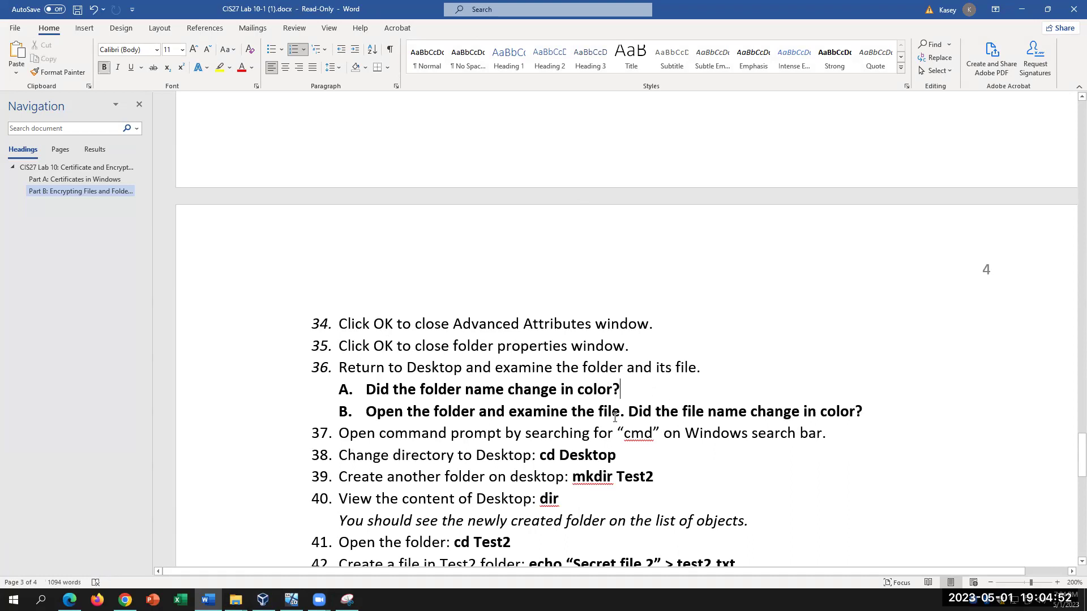
pyautogui.tripleClick(378, 392)
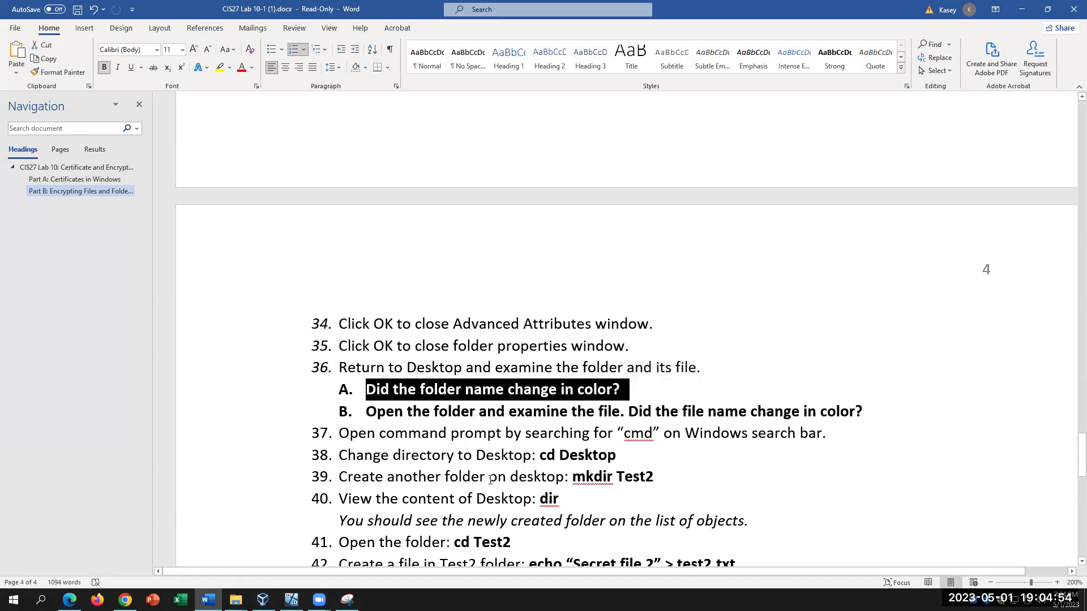
# Step: Return to the VM, accept Test1's advanced attributes with content encryption enabled, apply them and close the folder's properties
pyautogui.click(236, 599)
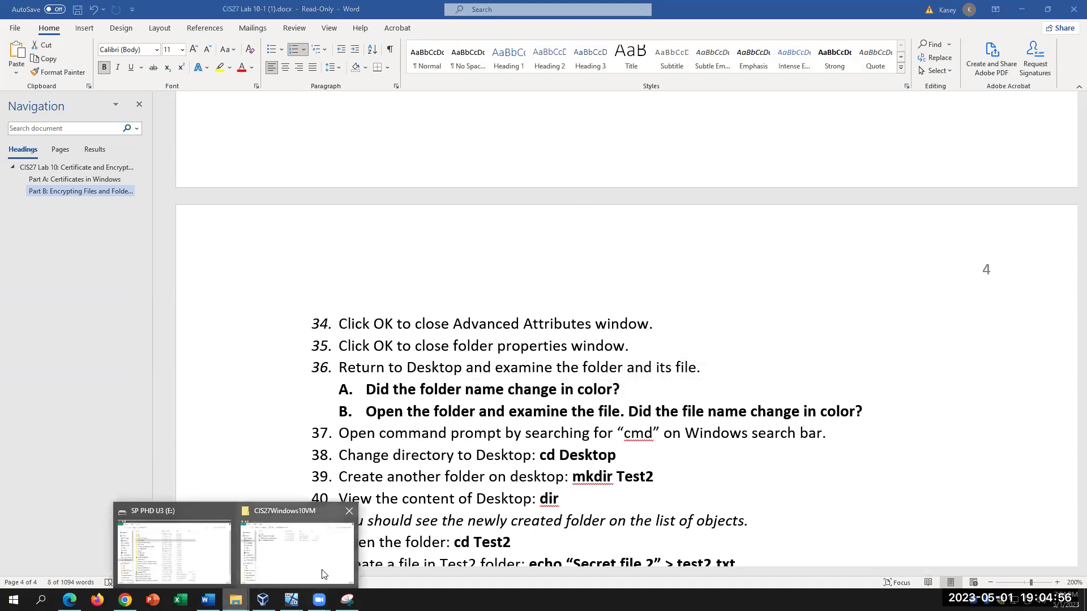
pyautogui.click(324, 573)
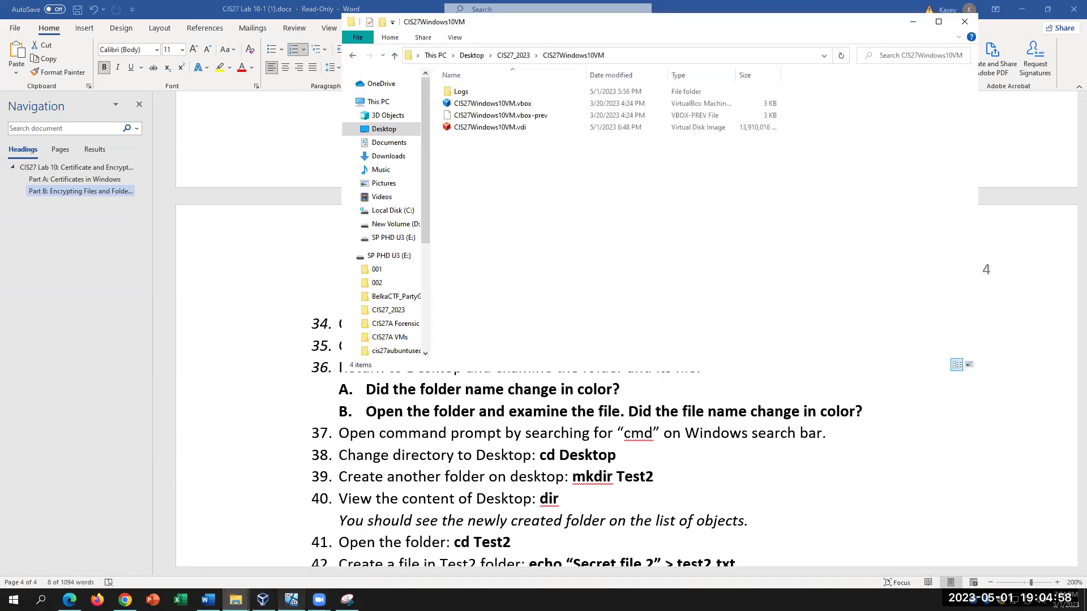
pyautogui.click(291, 599)
pyautogui.click(559, 508)
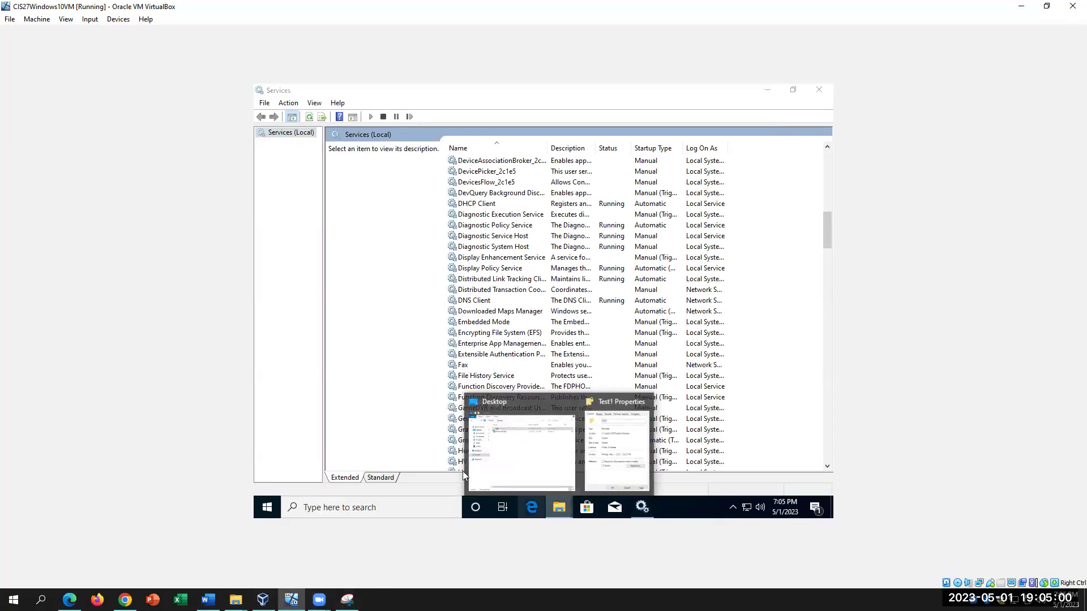
pyautogui.click(621, 476)
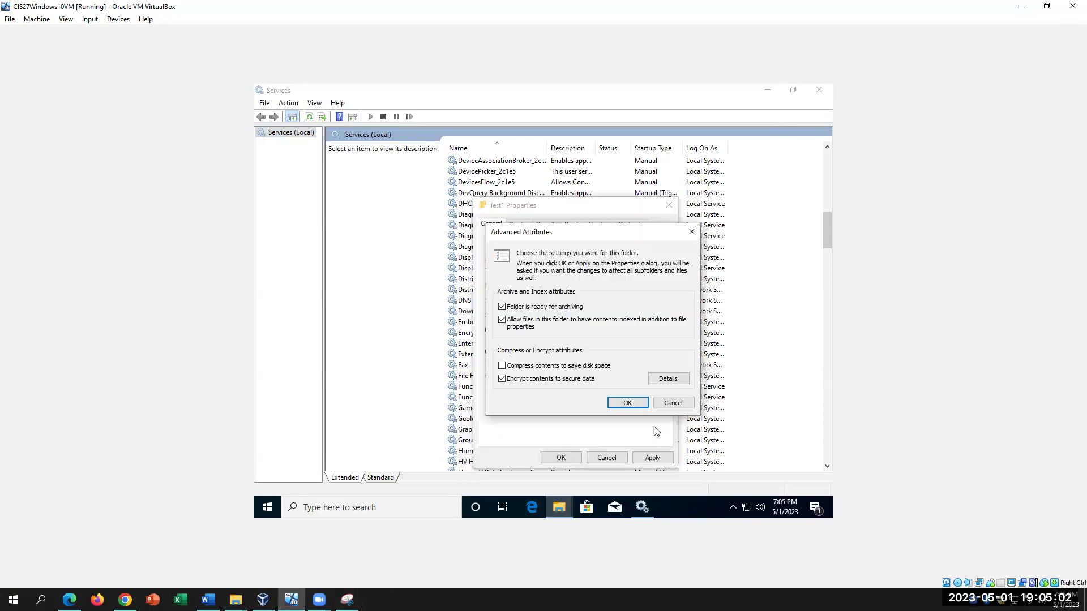
pyautogui.click(626, 403)
pyautogui.click(634, 458)
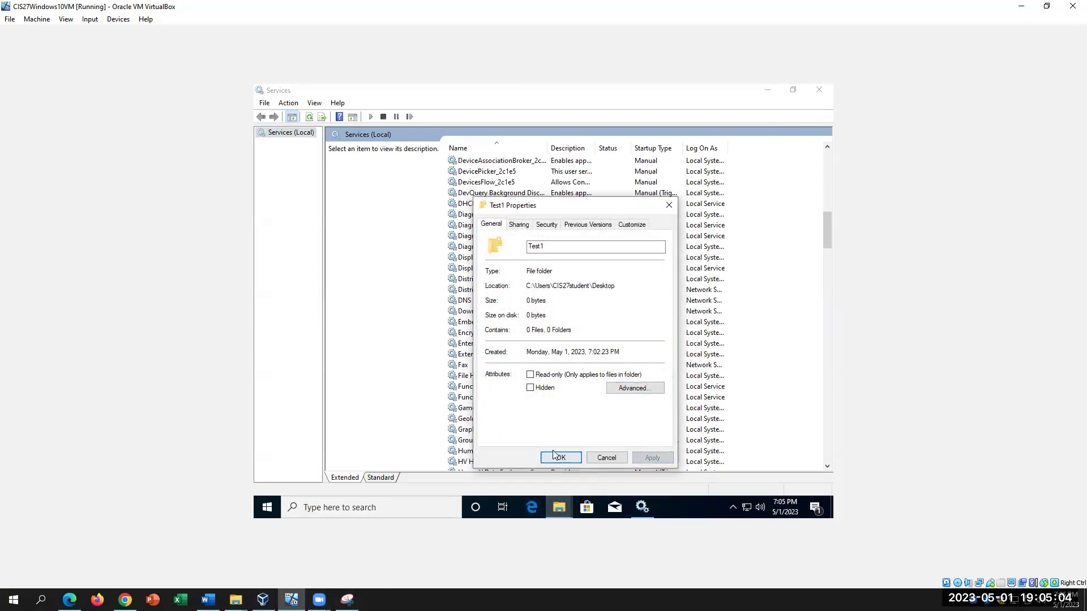
pyautogui.click(574, 458)
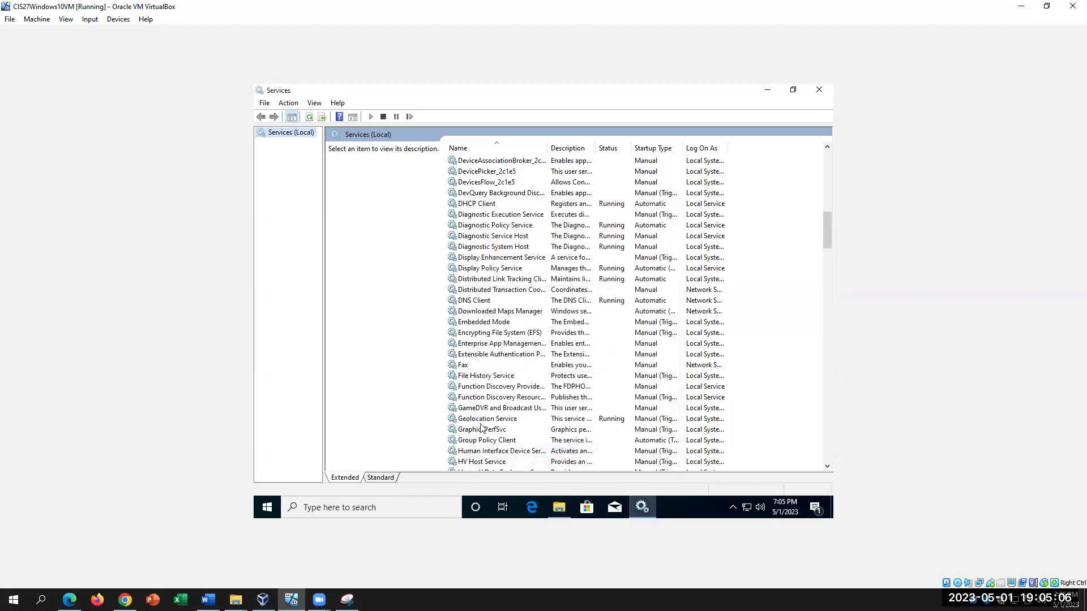
# Step: Examine the encrypted Test1 folder's name and icon in the VM's Desktop listing and check its contents
pyautogui.click(560, 509)
pyautogui.click(510, 299)
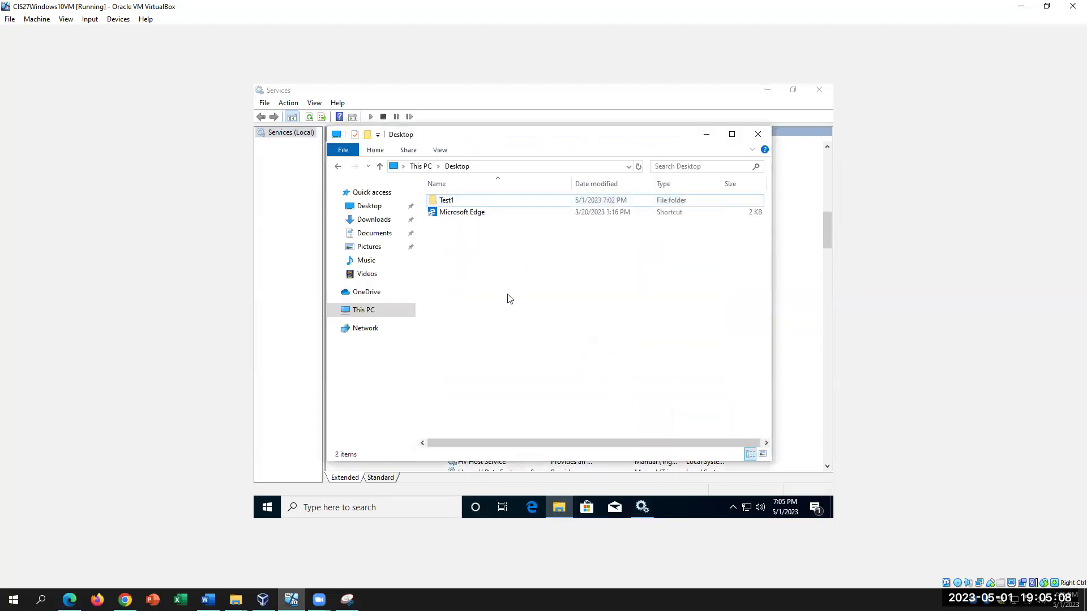
pyautogui.click(487, 201)
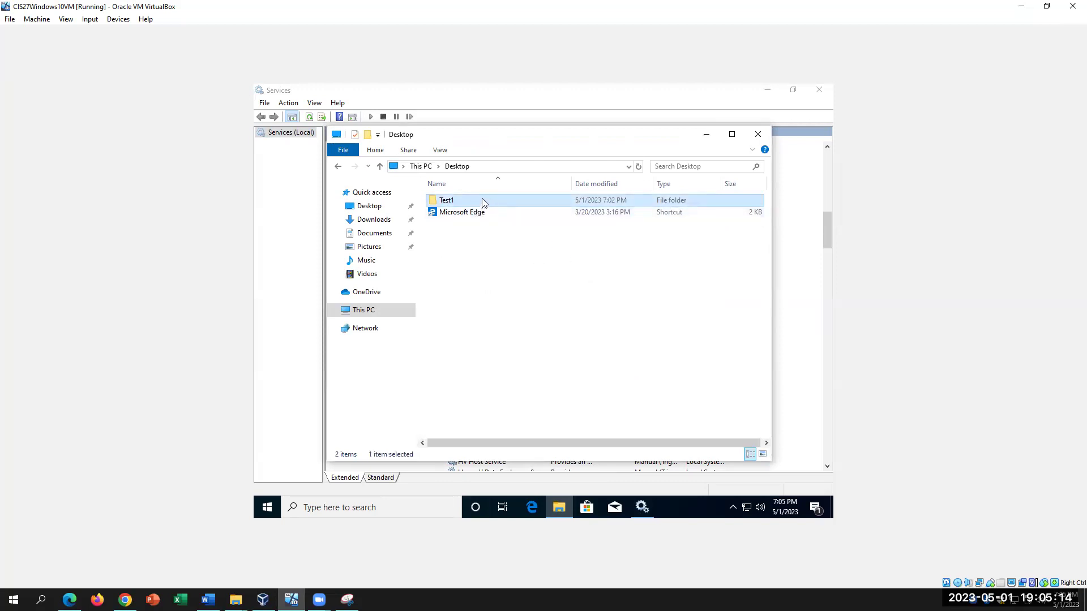
pyautogui.click(481, 266)
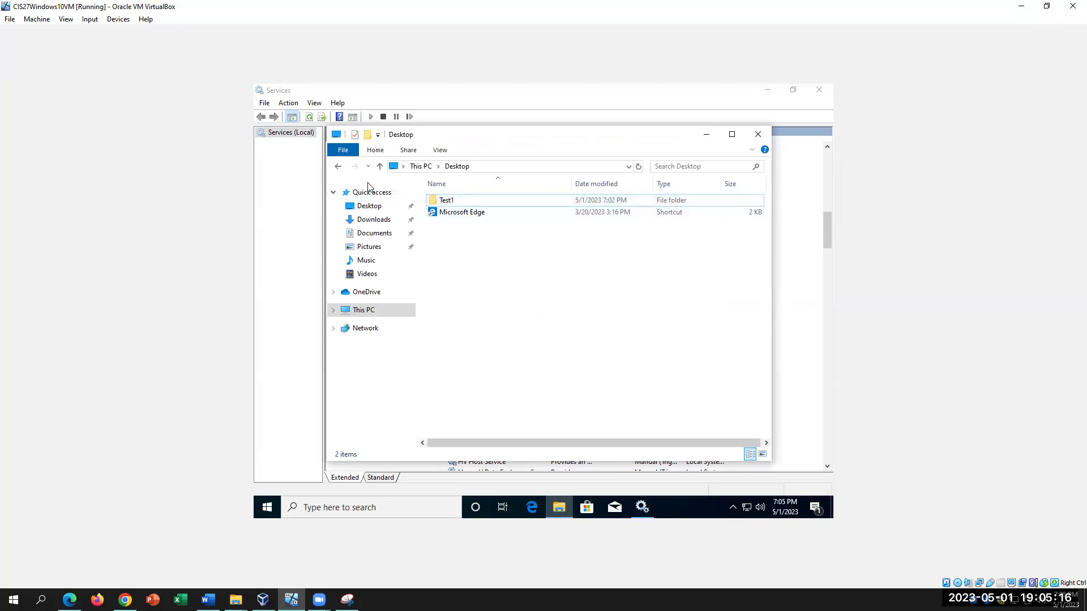
pyautogui.click(337, 166)
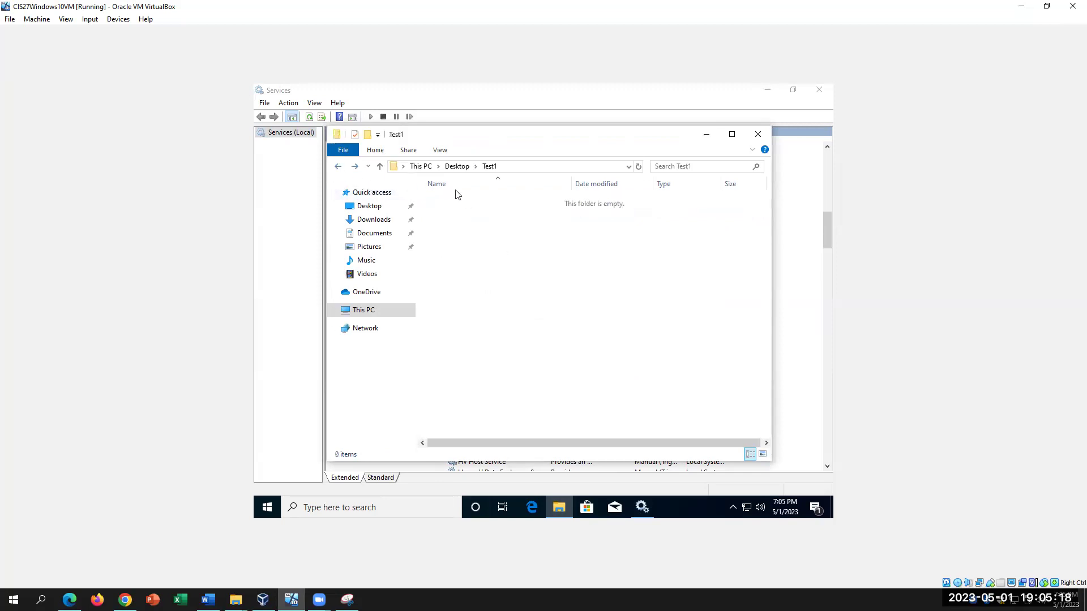
pyautogui.click(465, 167)
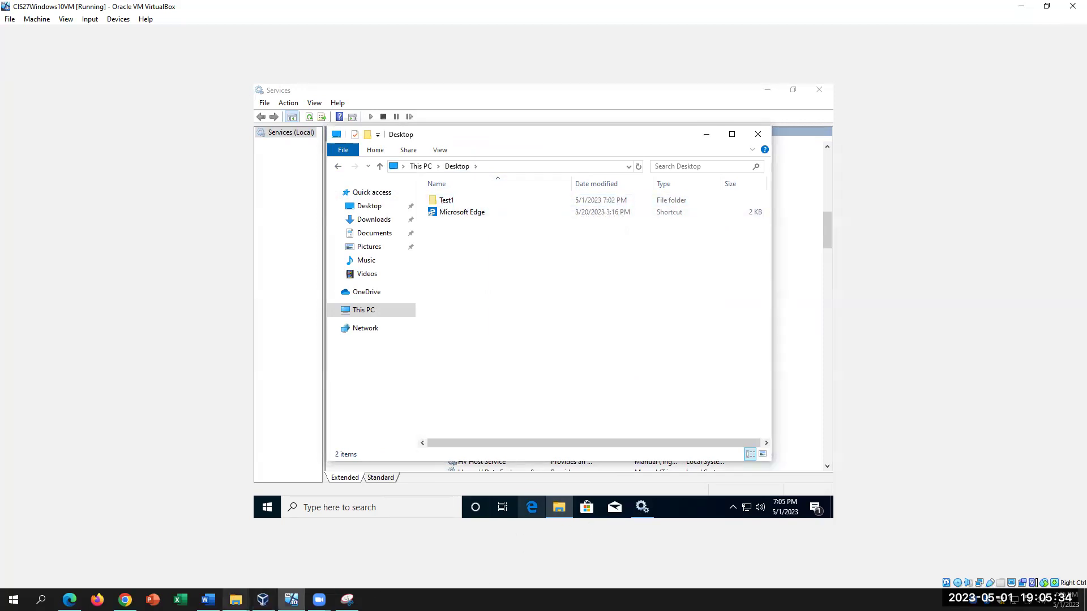
# Step: In the Word lab, answer question 36A with "No change in color, lock is shown" and highlight the answer in yellow
pyautogui.click(235, 599)
pyautogui.click(208, 599)
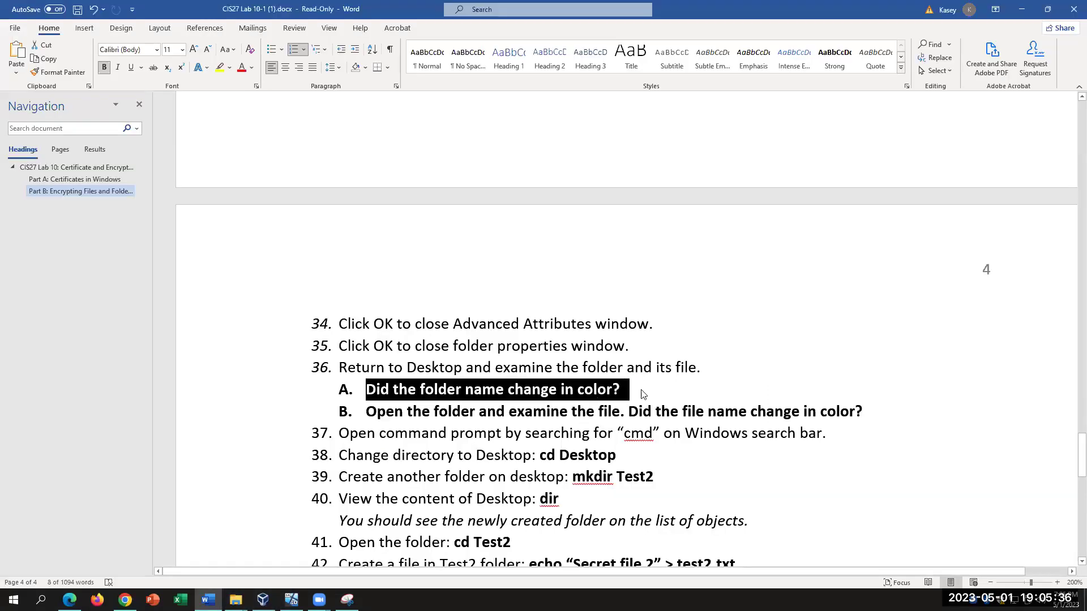
pyautogui.click(672, 391)
pyautogui.write('No change i')
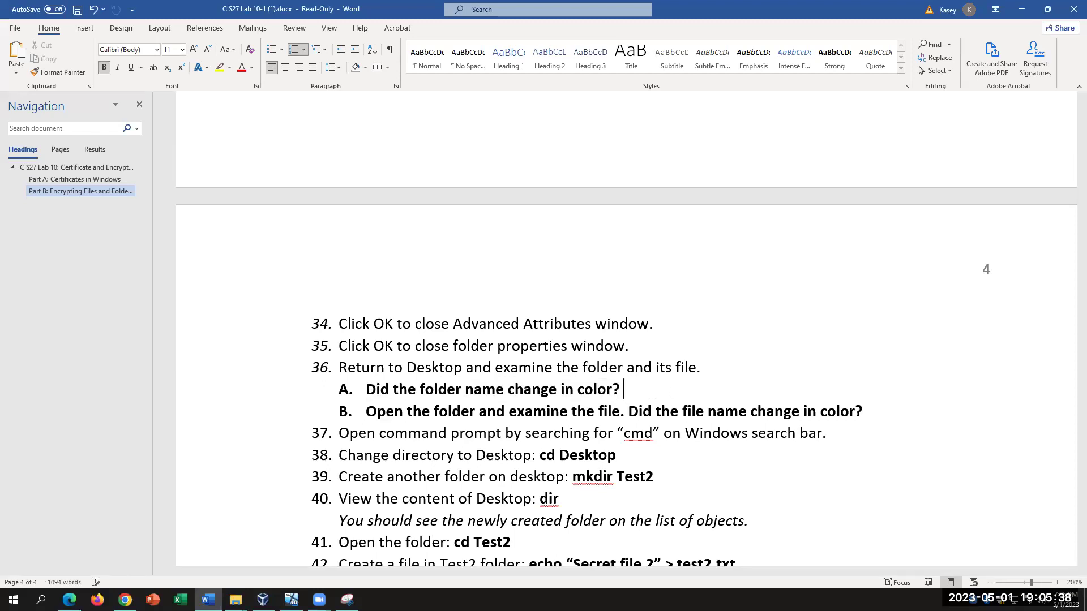
pyautogui.write('n color')
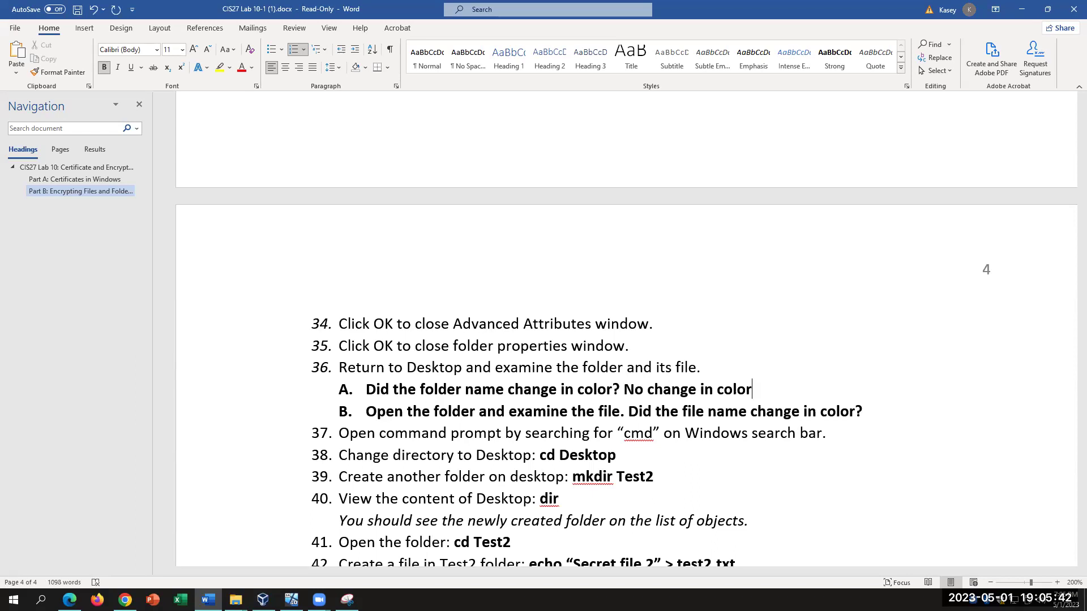
pyautogui.write(', lock is shw')
pyautogui.press('BackSpace')
pyautogui.write('own')
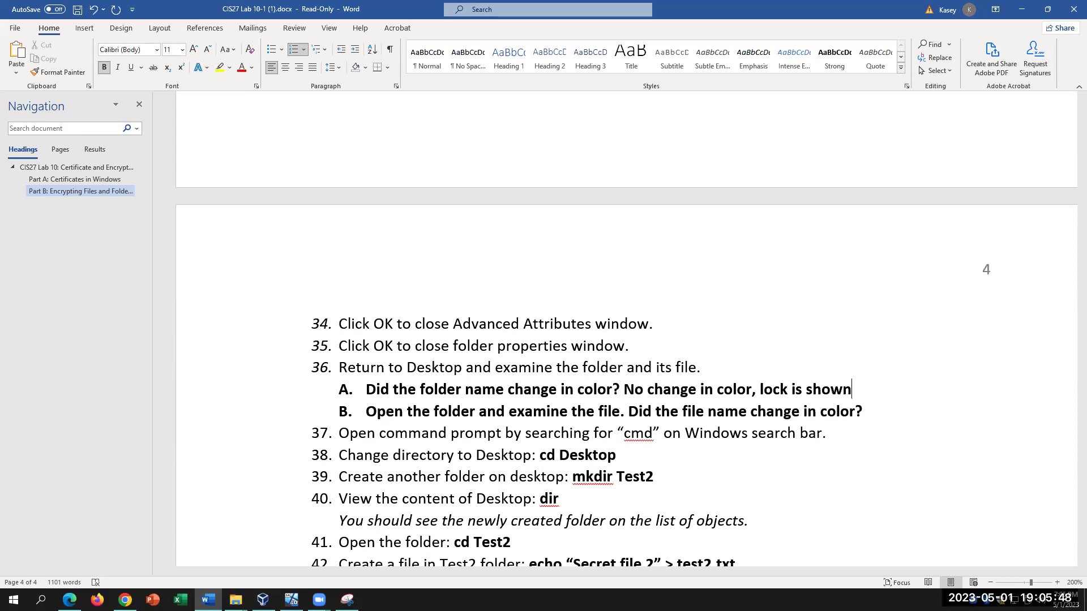
pyautogui.moveTo(834, 394); pyautogui.dragTo(623, 390)
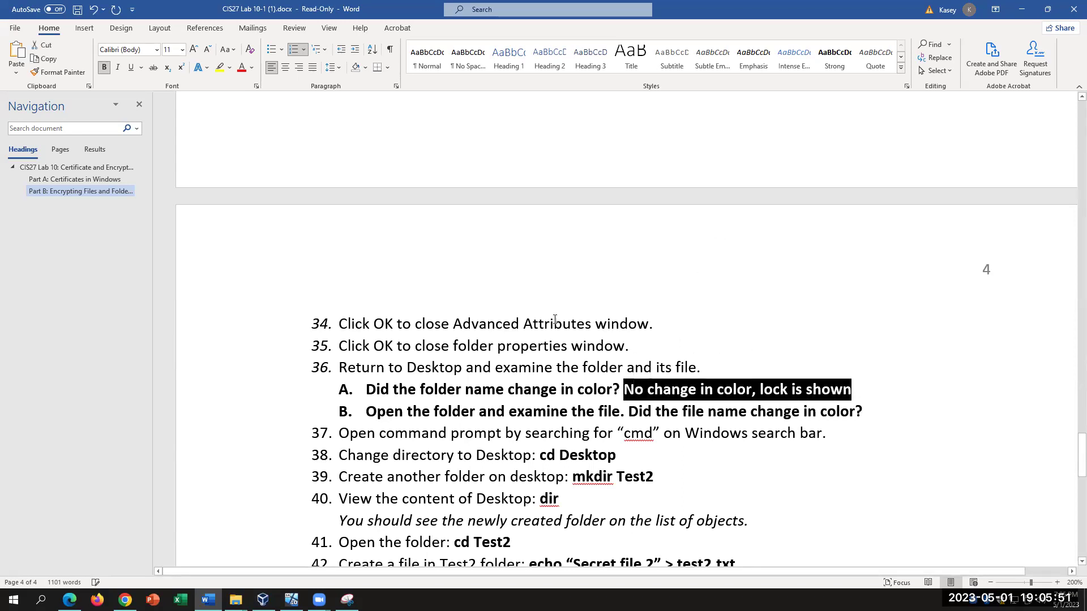
pyautogui.click(215, 72)
pyautogui.press('Left')
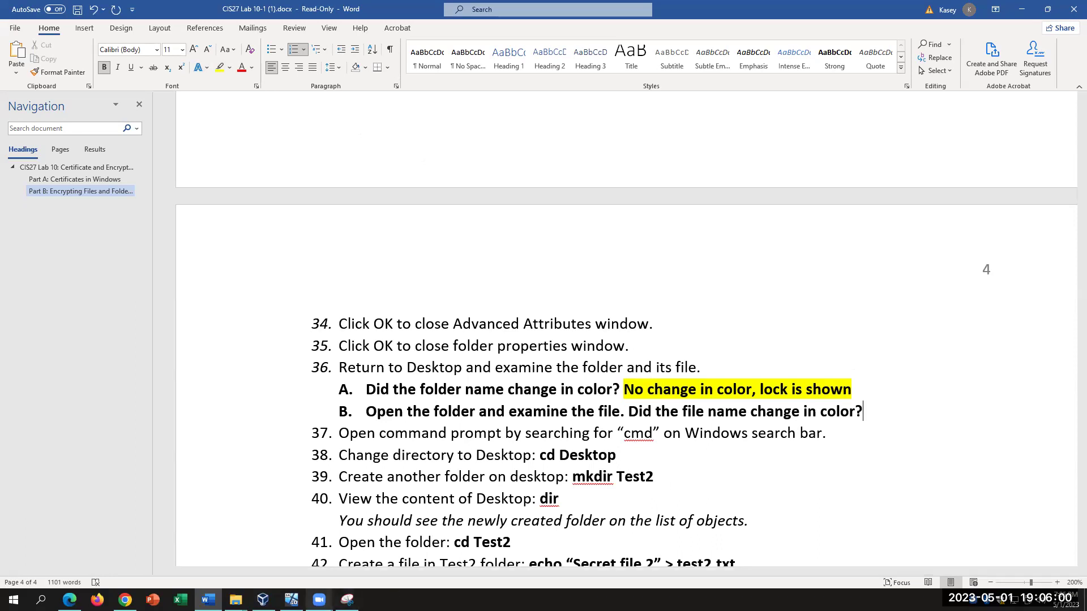
# Step: Back in the VM, create a text document named "test1 document" inside the Test1 folder and return to the Desktop folder
pyautogui.click(292, 599)
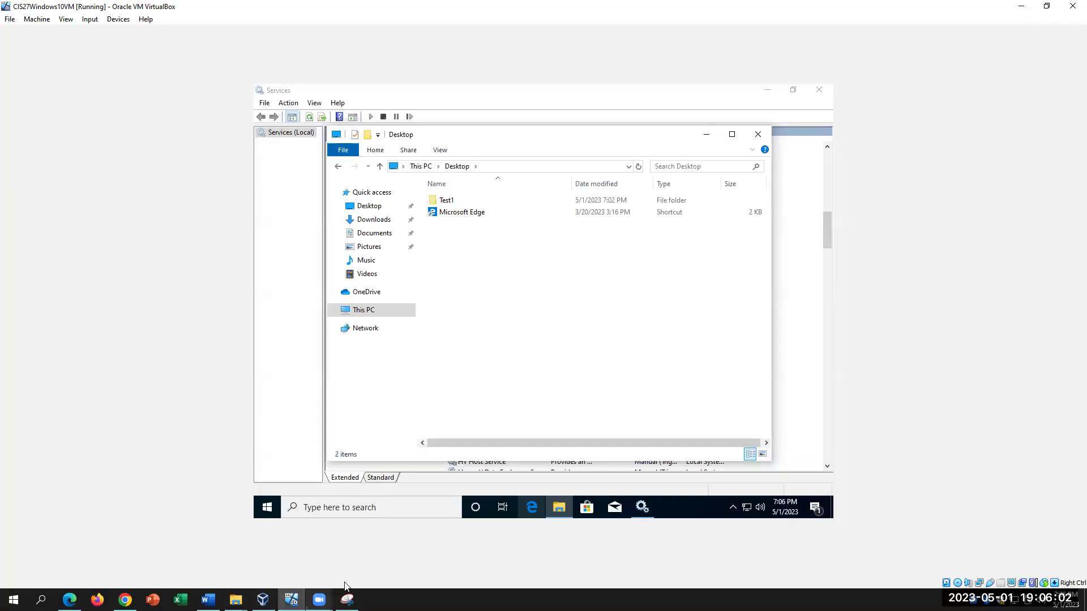
pyautogui.doubleClick(445, 200)
pyautogui.rightClick(511, 296)
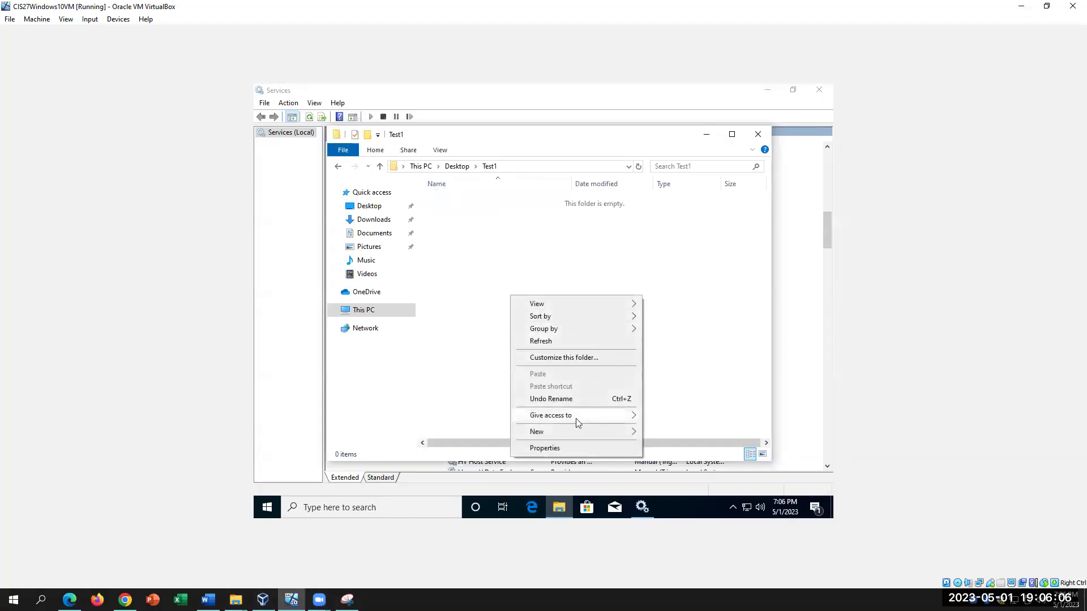
pyautogui.moveTo(575, 432)
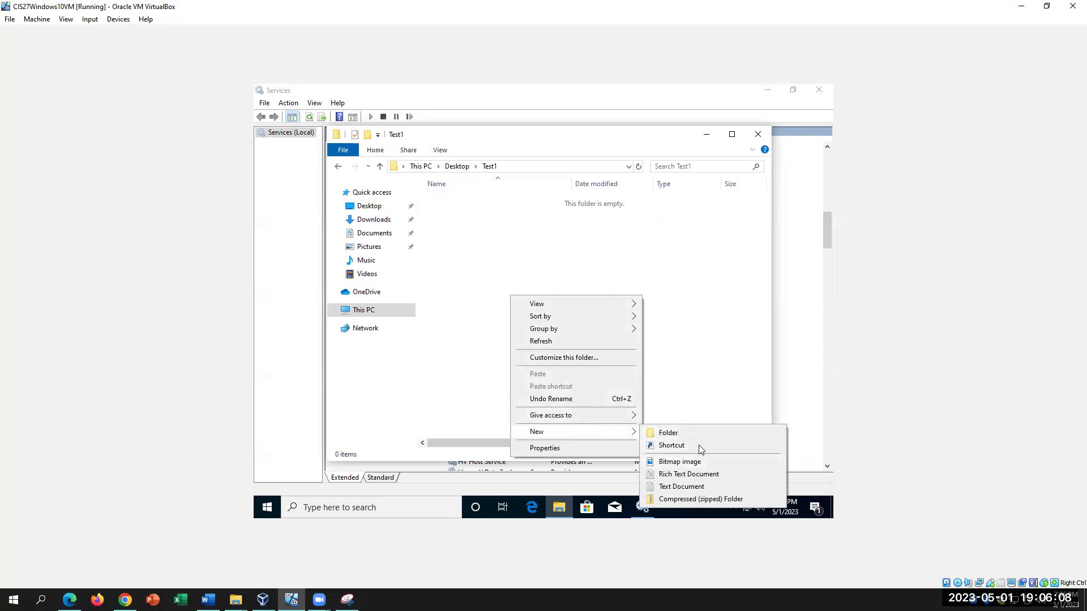
pyautogui.click(702, 486)
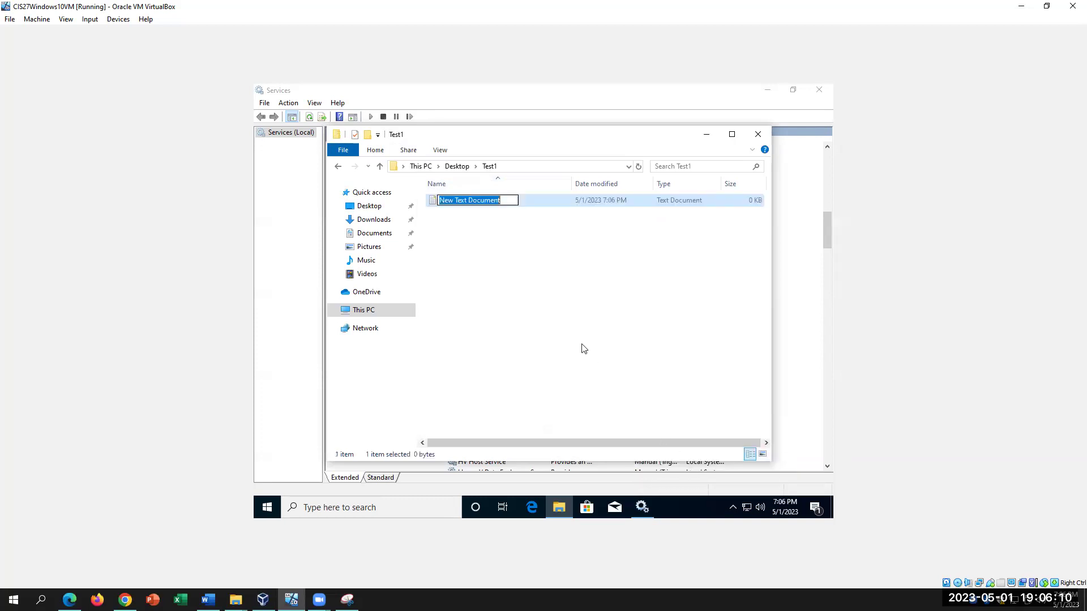
pyautogui.write('test1')
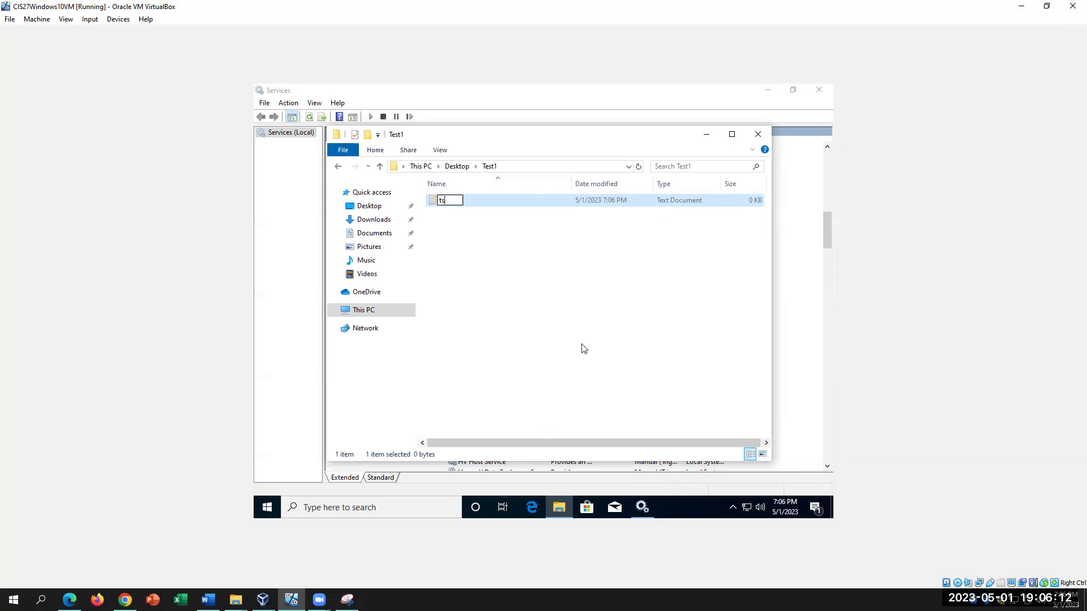
pyautogui.write(' document')
pyautogui.click(463, 225)
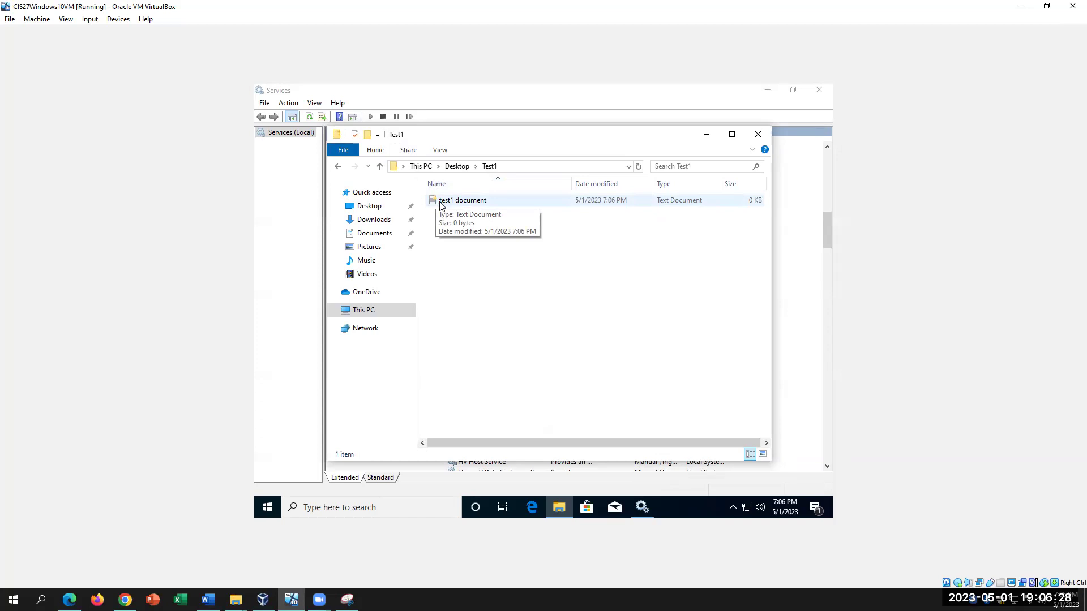
pyautogui.click(460, 167)
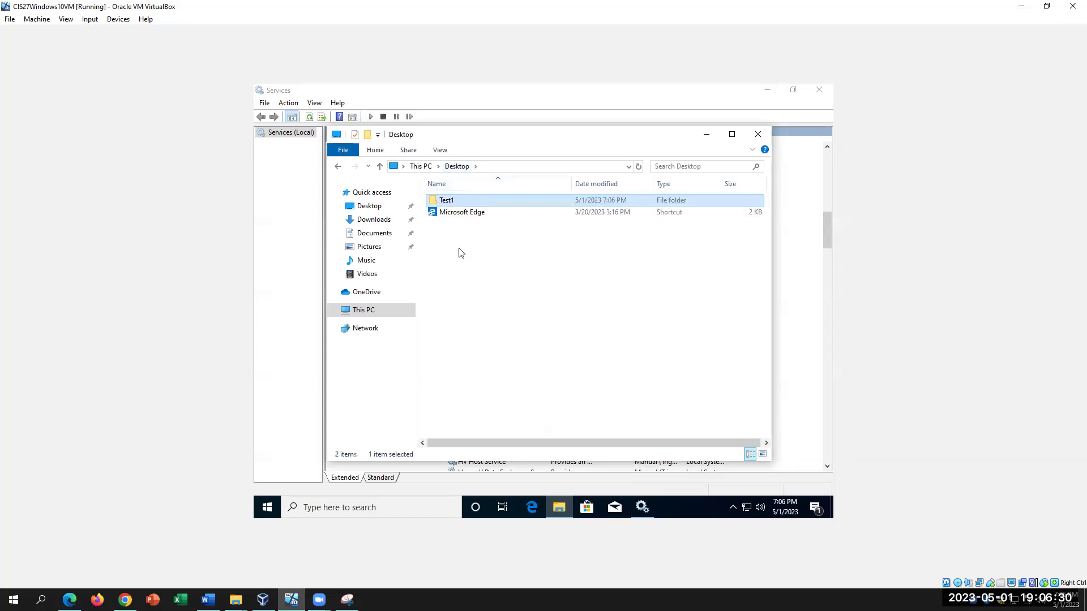
# Step: Examine the Test1 folder's name in the Desktop listing and the name and icon of test1 document inside it
pyautogui.doubleClick(459, 203)
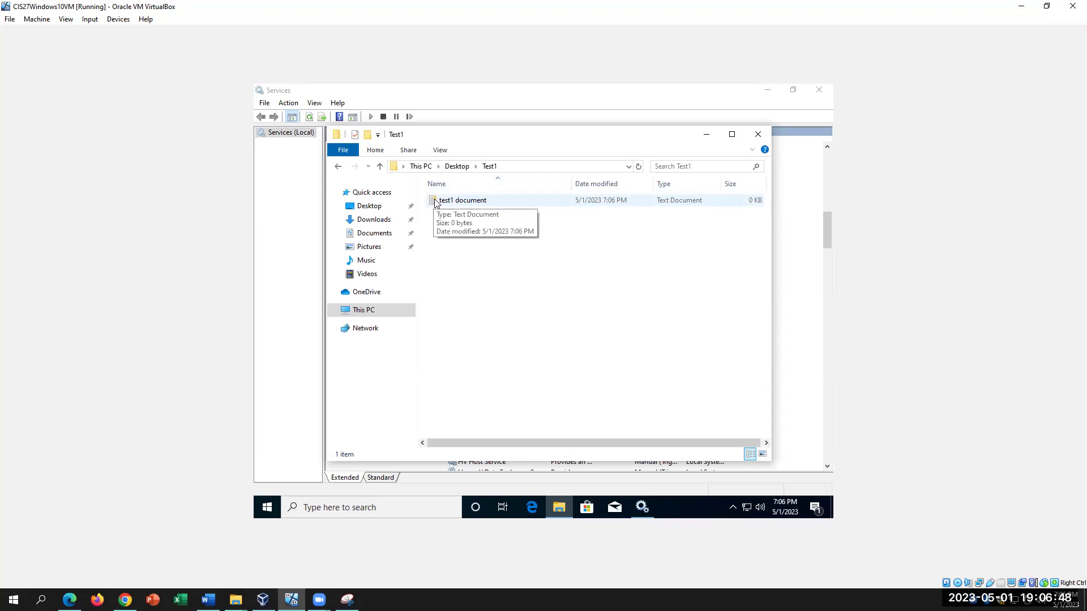
pyautogui.click(457, 166)
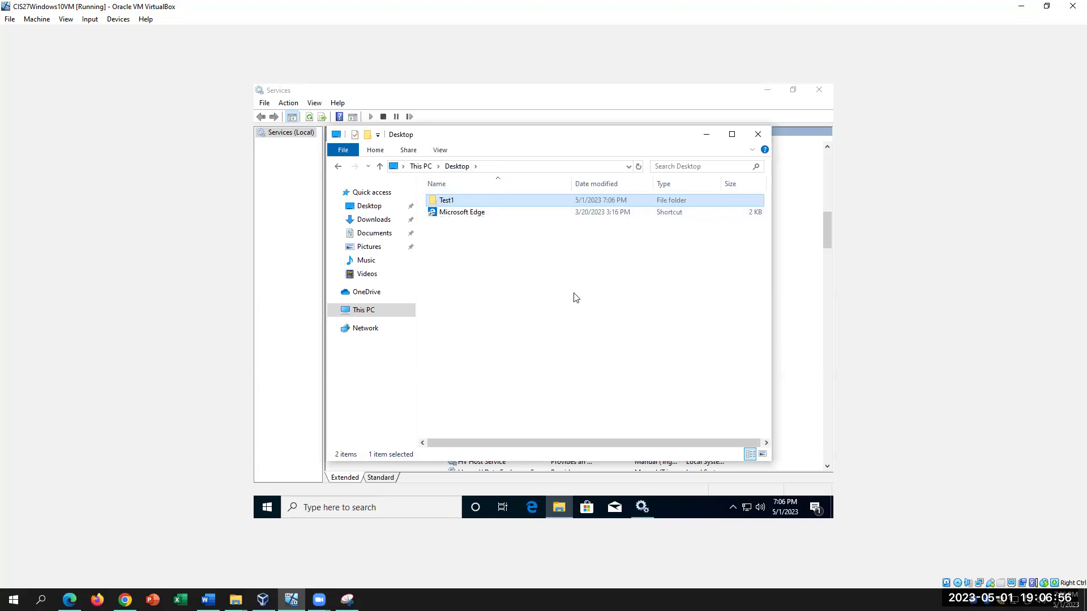
pyautogui.doubleClick(456, 201)
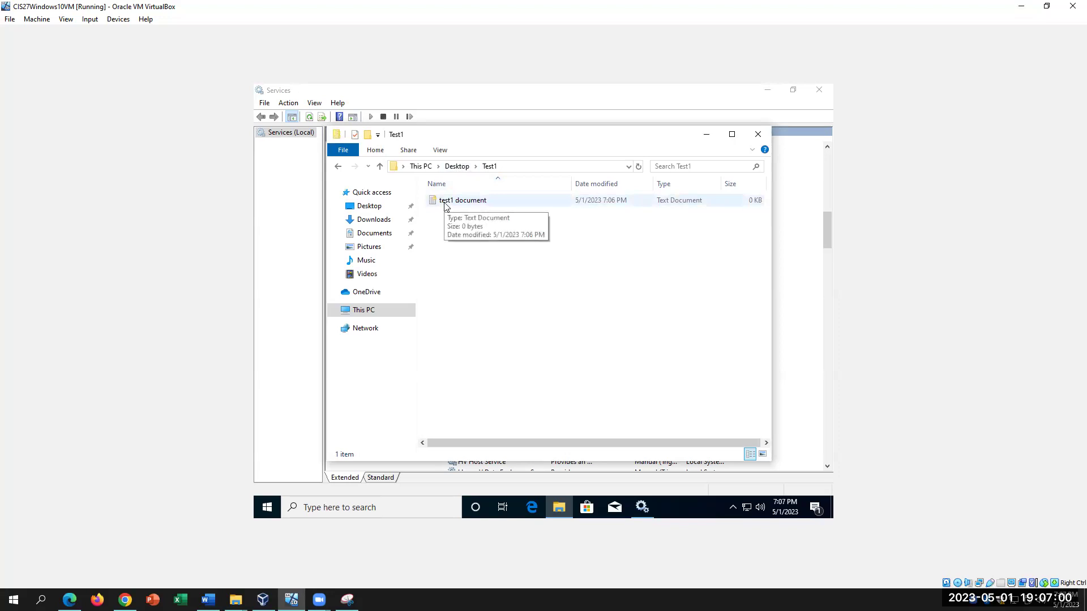
pyautogui.click(464, 168)
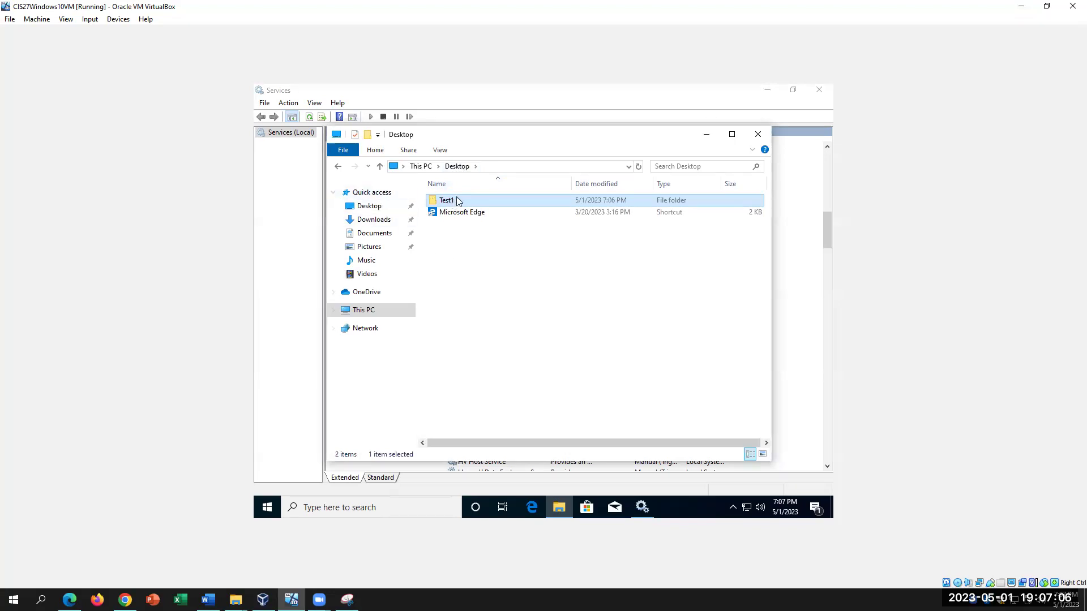
pyautogui.click(501, 298)
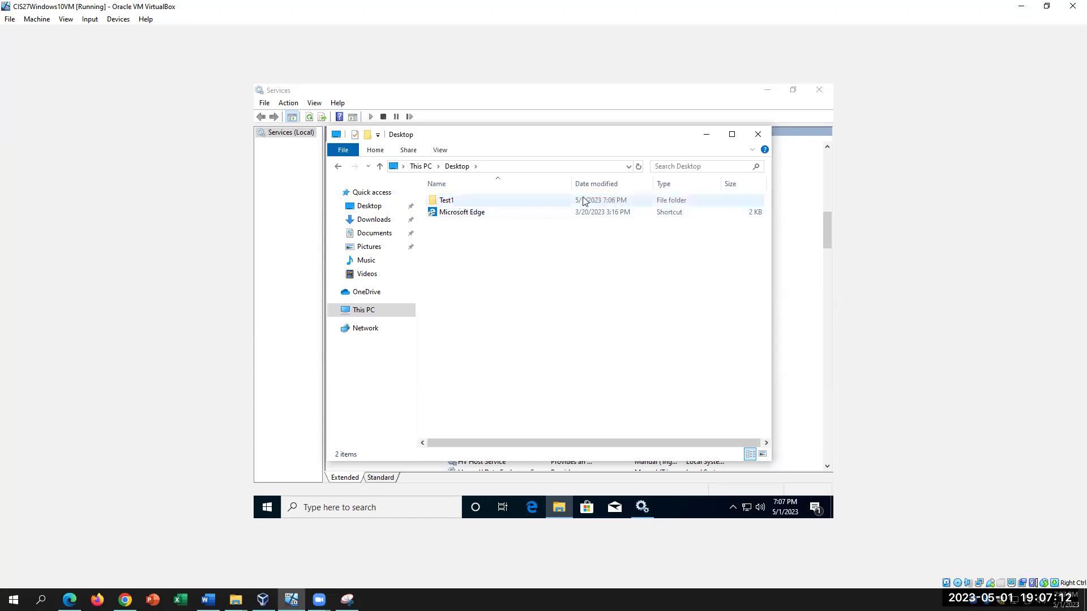
pyautogui.doubleClick(487, 201)
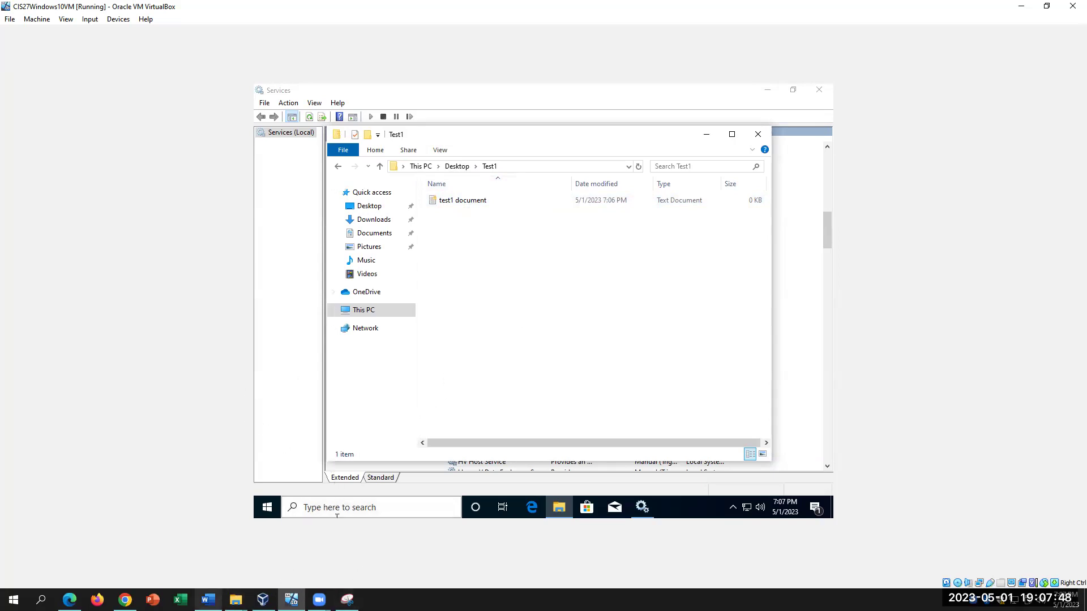
# Step: In the Word lab, move ", lock is shown" from answer 36A to 36B so that 36B reads "No change in color, lock is shown"
pyautogui.hotkey('alt', 'Tab')
pyautogui.scroll(-3, 499, 468)
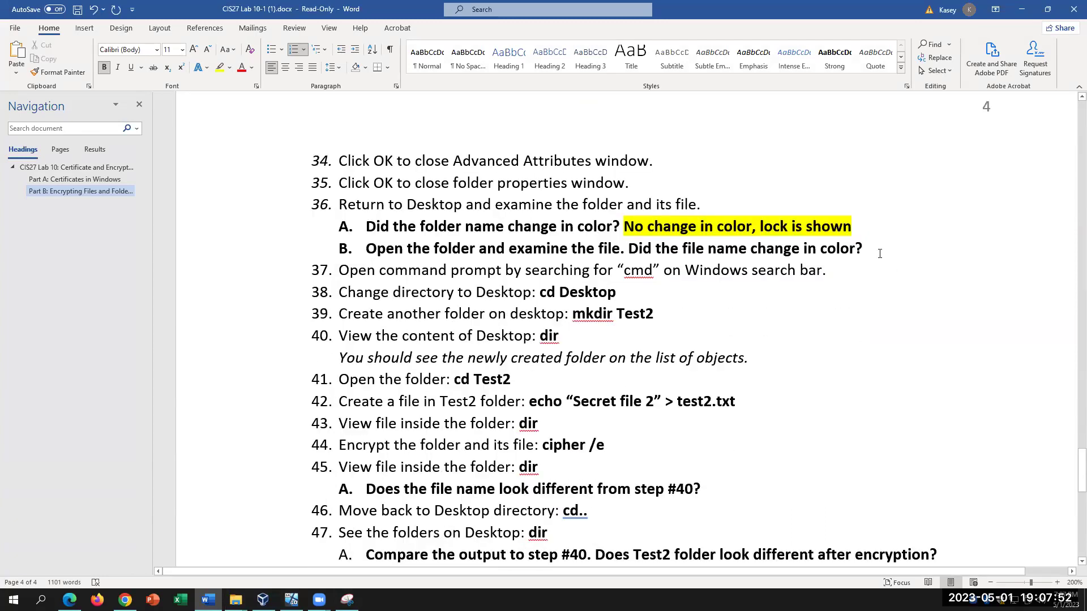
pyautogui.moveTo(857, 226); pyautogui.dragTo(754, 229)
pyautogui.hotkey('ctrl', 'c')
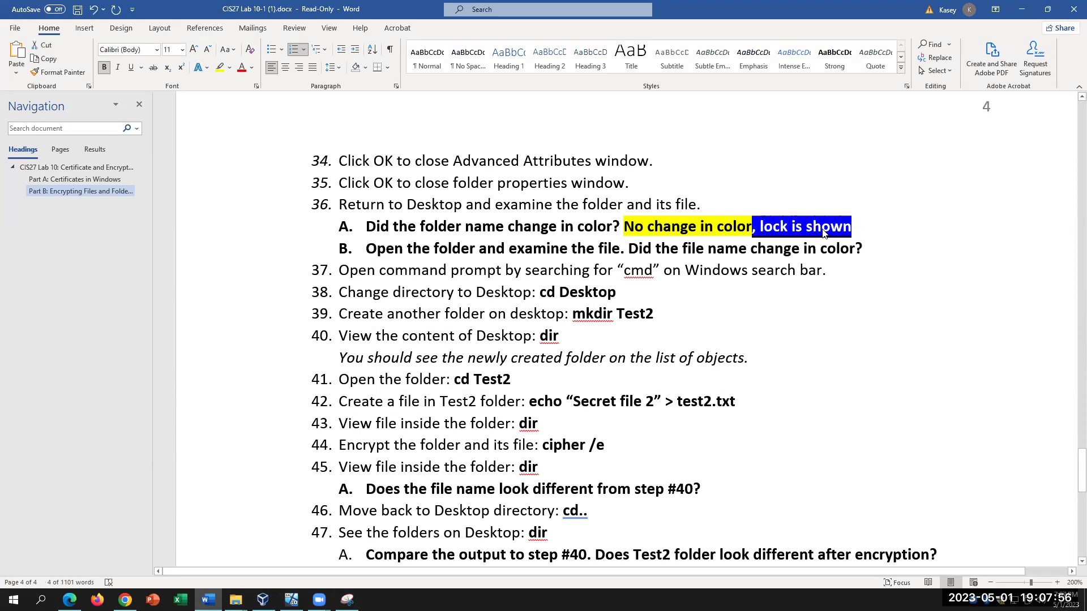
pyautogui.press('Delete')
pyautogui.click(905, 249)
pyautogui.write('No change in color, lo')
pyautogui.press('BackSpace')
pyautogui.press('BackSpace')
pyautogui.hotkey('ctrl', 'v')
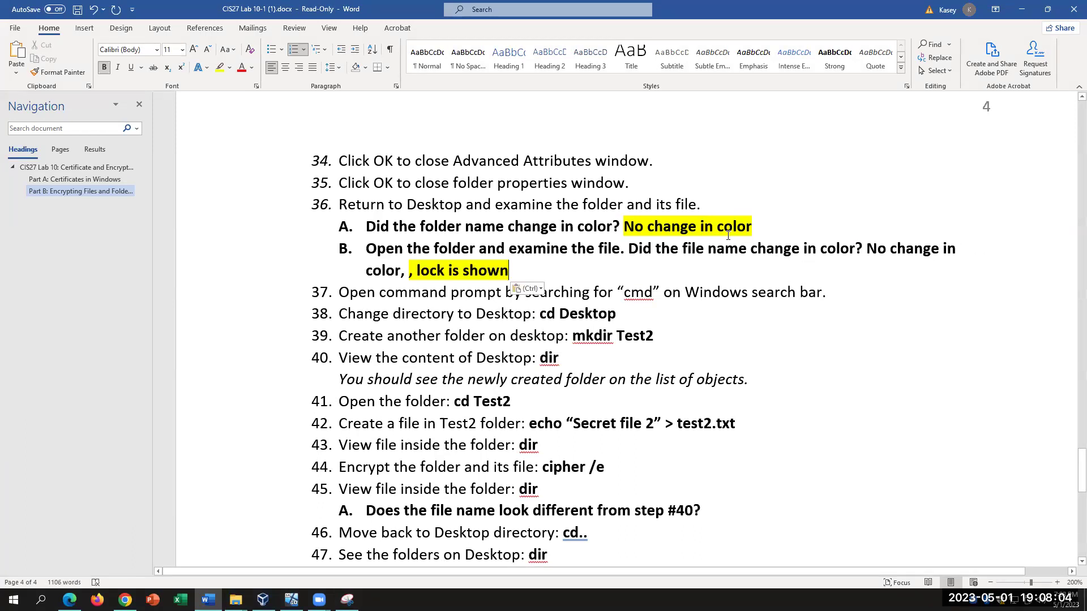
pyautogui.click(411, 275)
pyautogui.press('Delete')
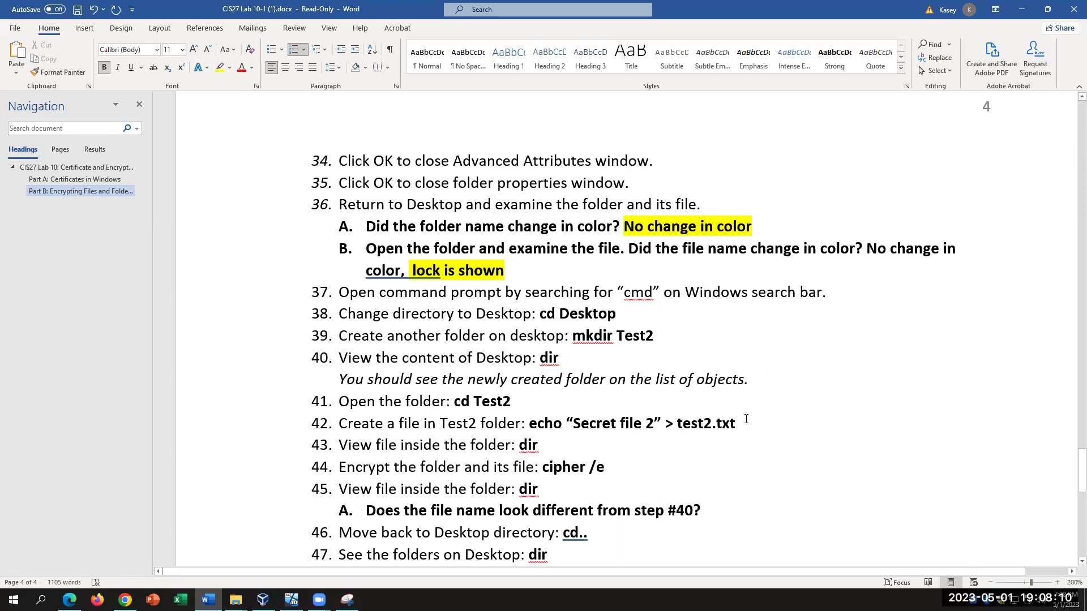
# Step: Switch to the VM, close the File Explorer and Services windows, and check the Test1 folder on the desktop
pyautogui.press('Up')
pyautogui.moveTo(669, 334); pyautogui.dragTo(572, 335)
pyautogui.press('Down')
pyautogui.click(291, 599)
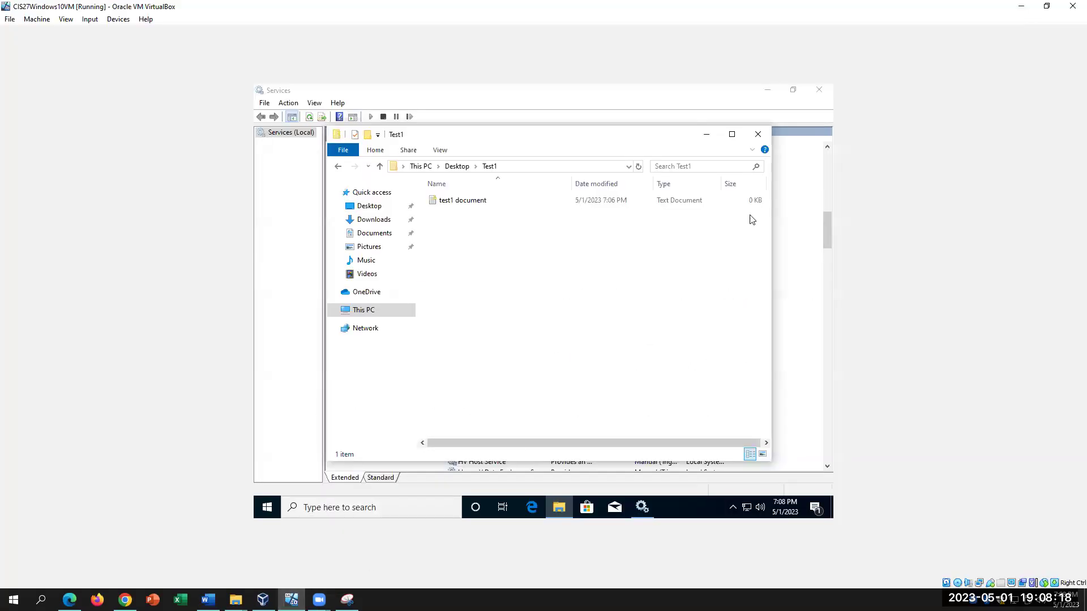
pyautogui.moveTo(665, 137); pyautogui.dragTo(692, 177)
pyautogui.click(784, 179)
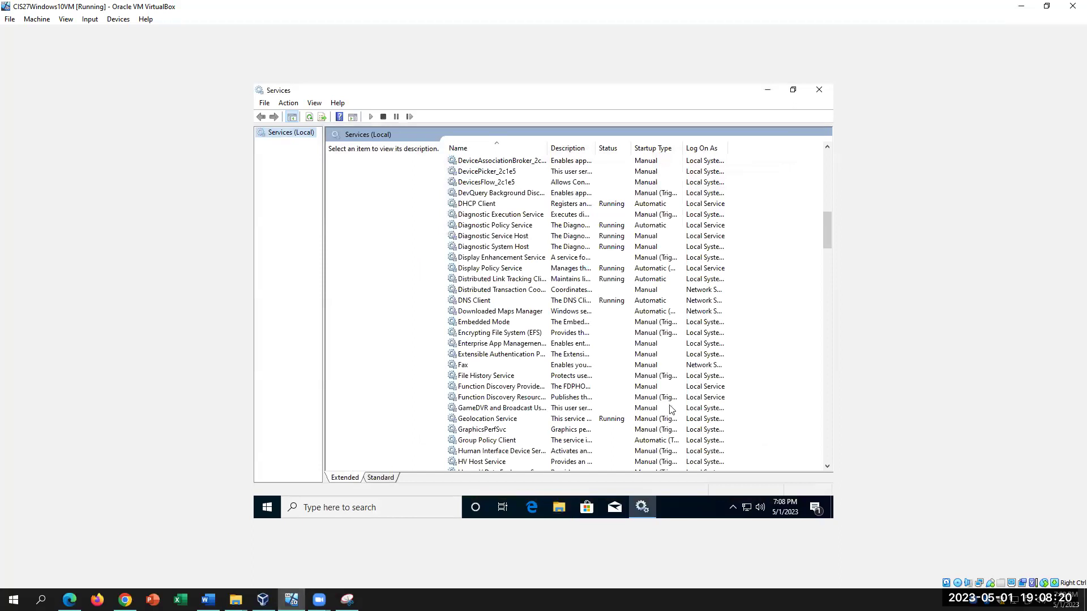
pyautogui.moveTo(827, 227); pyautogui.dragTo(829, 148)
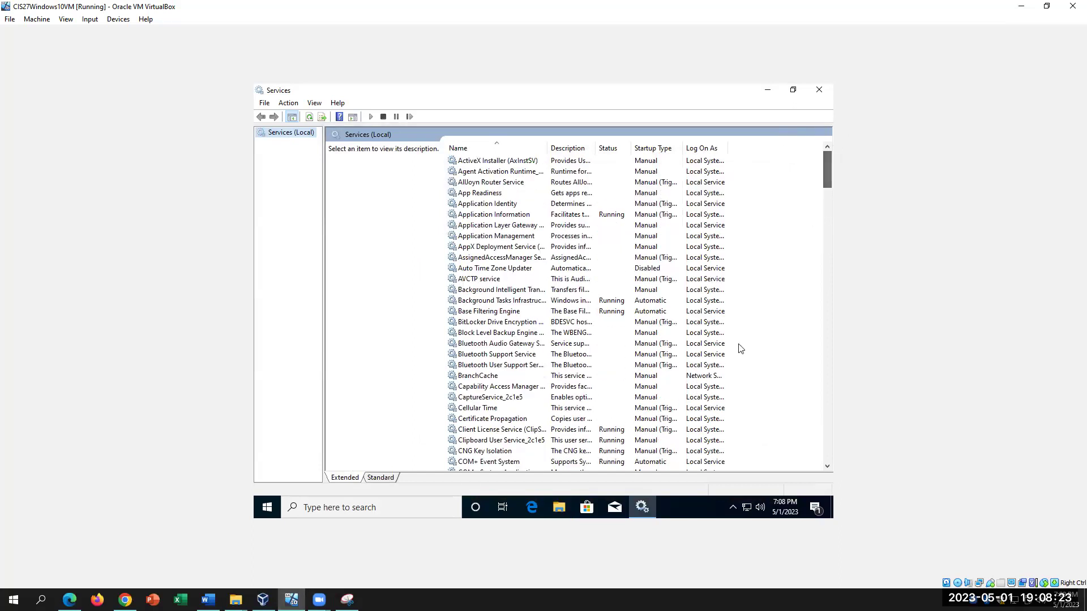
pyautogui.click(796, 94)
pyautogui.click(750, 120)
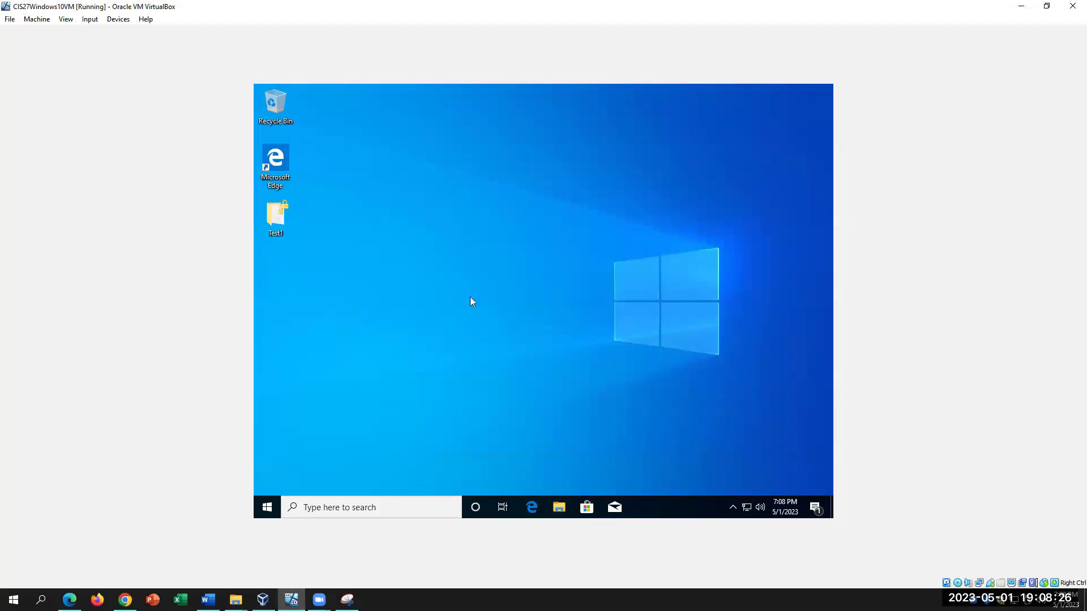
pyautogui.click(393, 504)
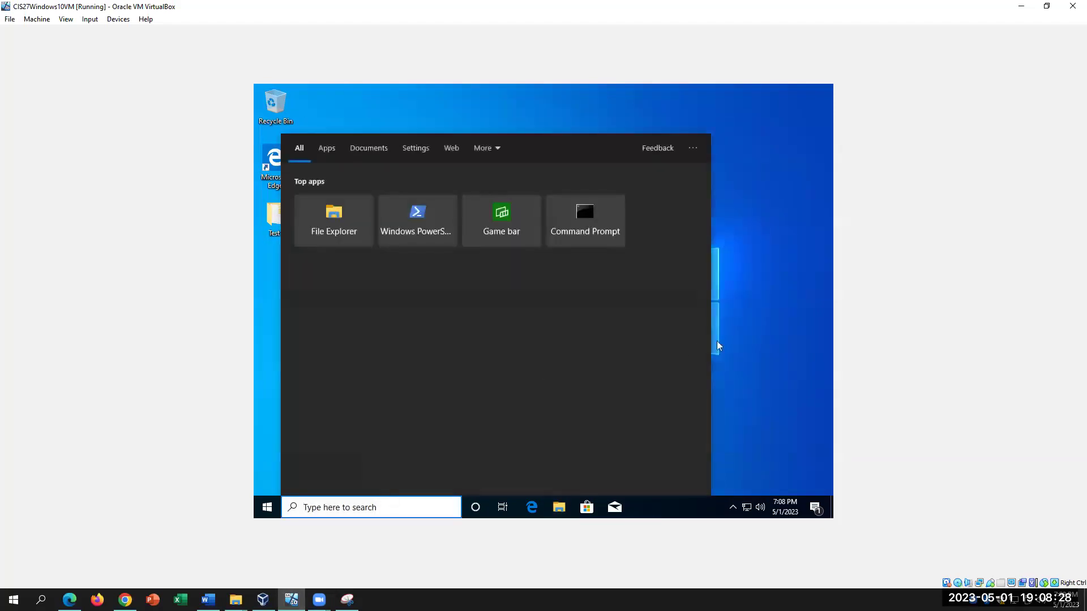
pyautogui.press('Escape')
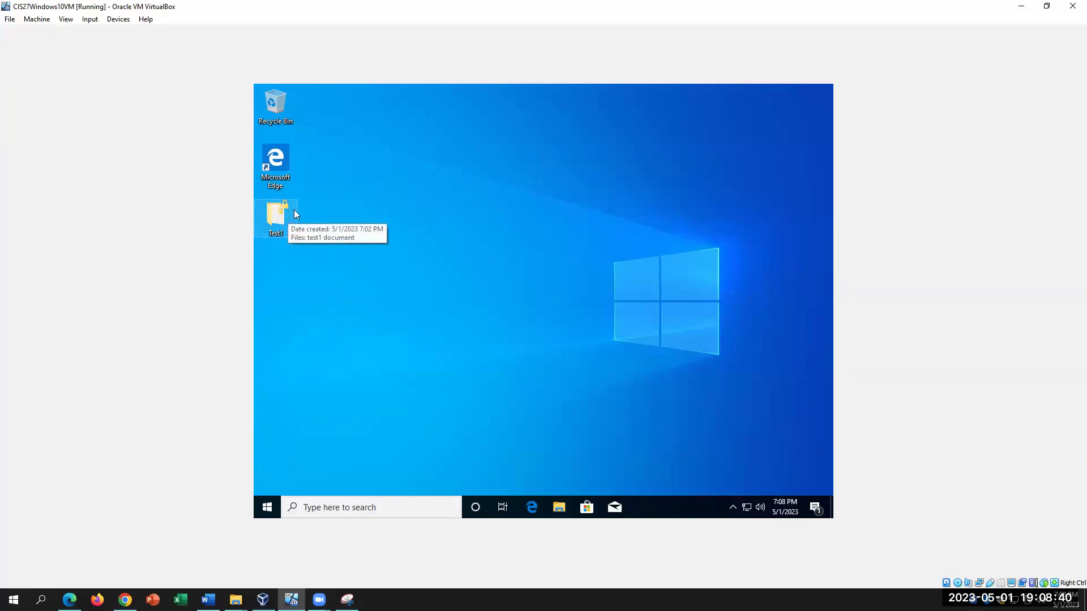
# Step: Return to the Word lab and paste ", lock is shown" back at the end of answer 36A
pyautogui.hotkey('alt', 'Tab')
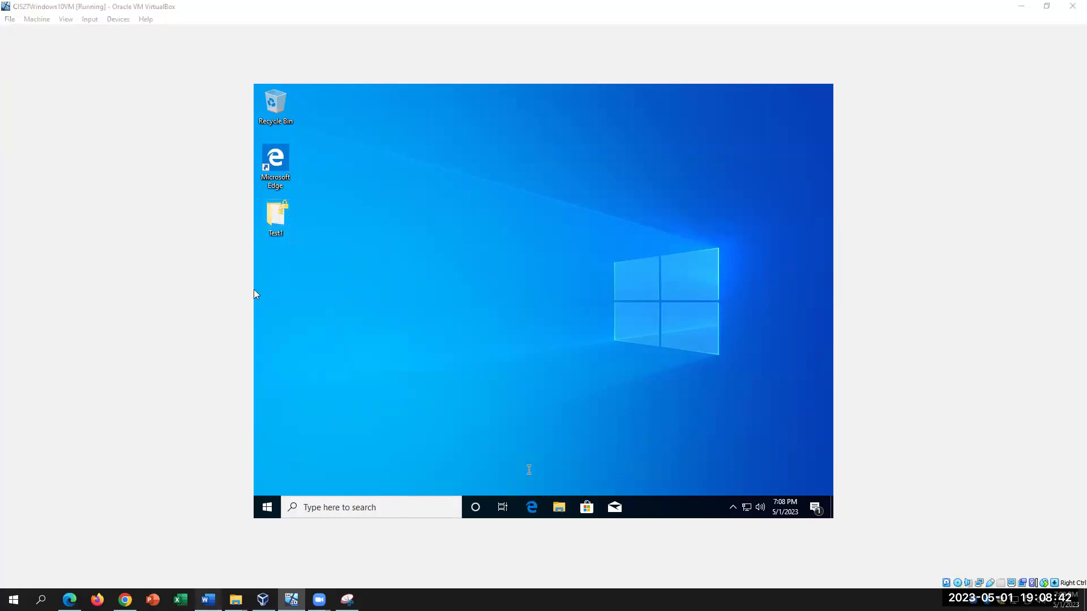
pyautogui.click(787, 223)
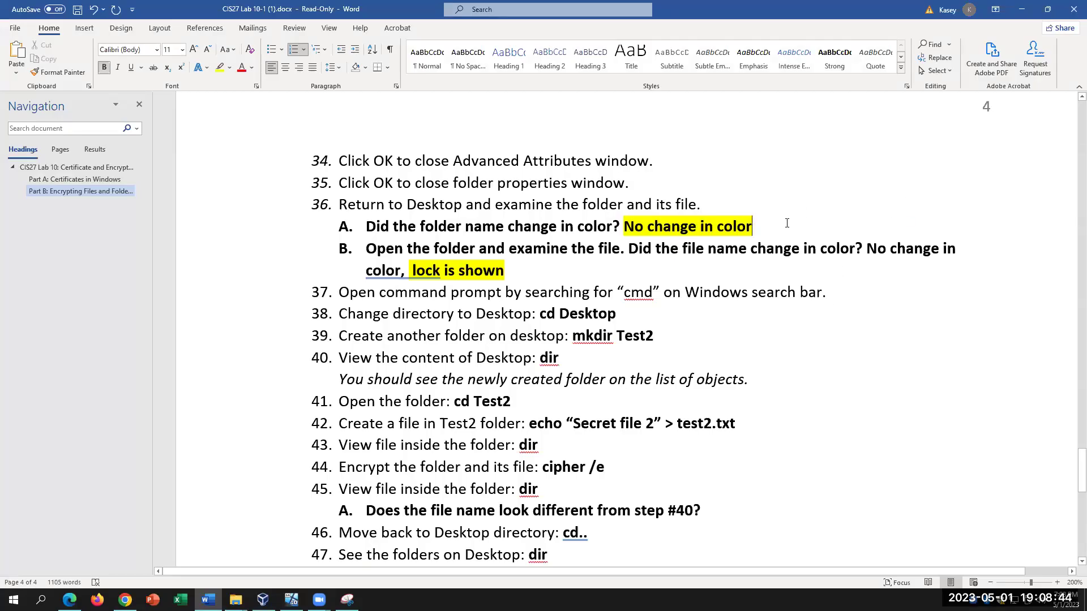
pyautogui.hotkey('ctrl', 'v')
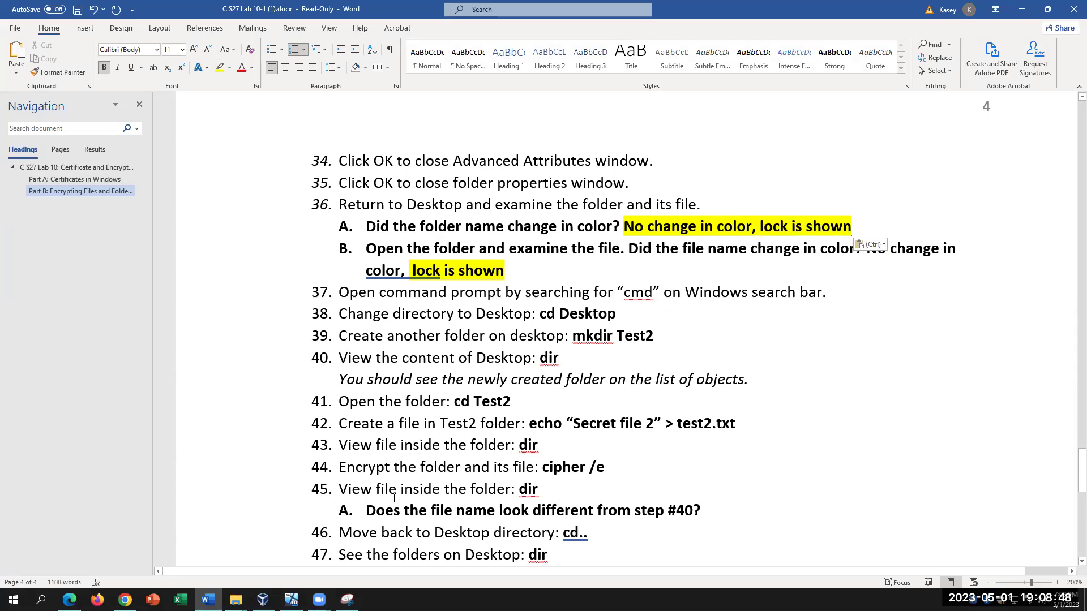
# Step: Switch to the VM, search for "cmd" and run Command Prompt as administrator, allowing it to make changes
pyautogui.moveTo(291, 599)
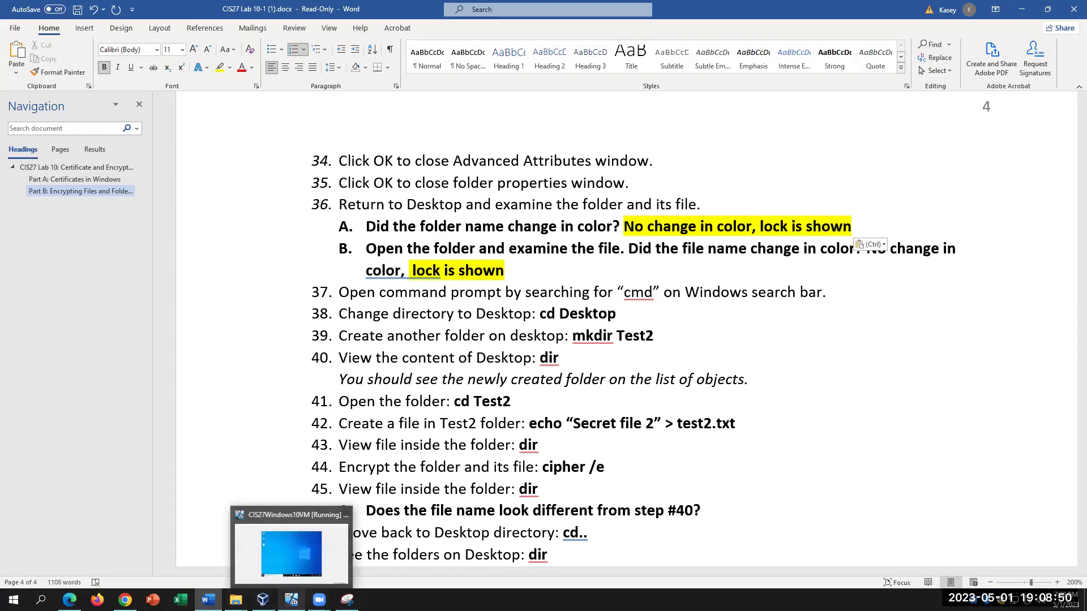
pyautogui.click(318, 569)
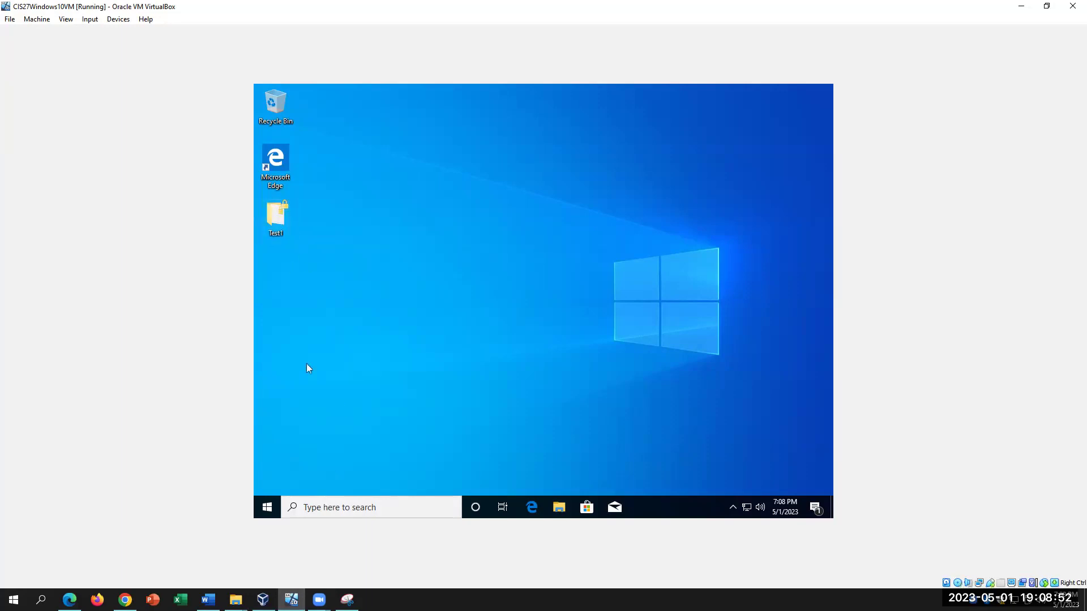
pyautogui.click(370, 511)
pyautogui.write('cmd')
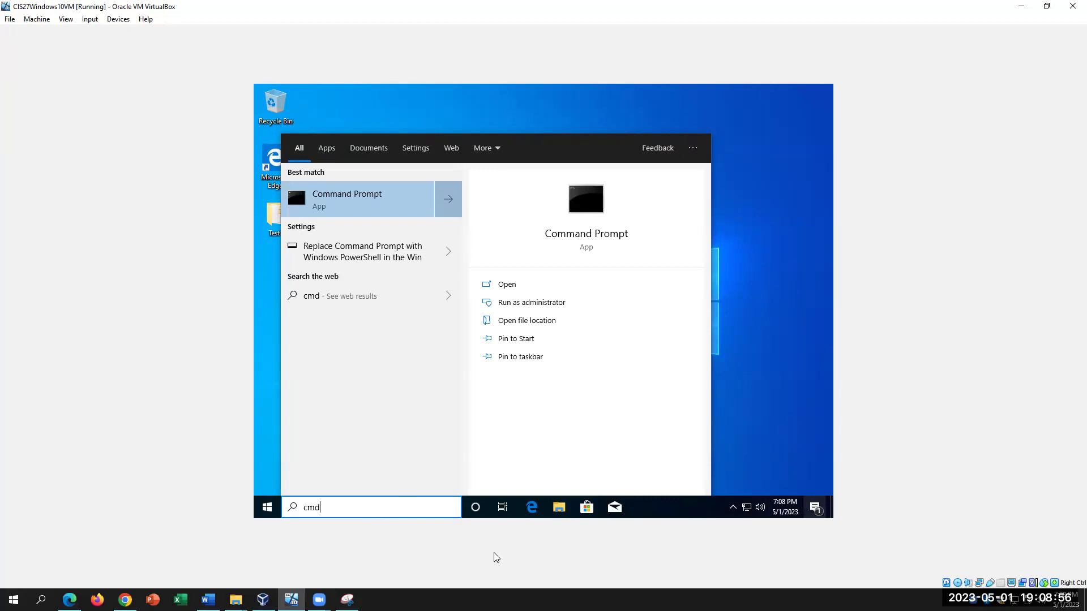
pyautogui.click(208, 599)
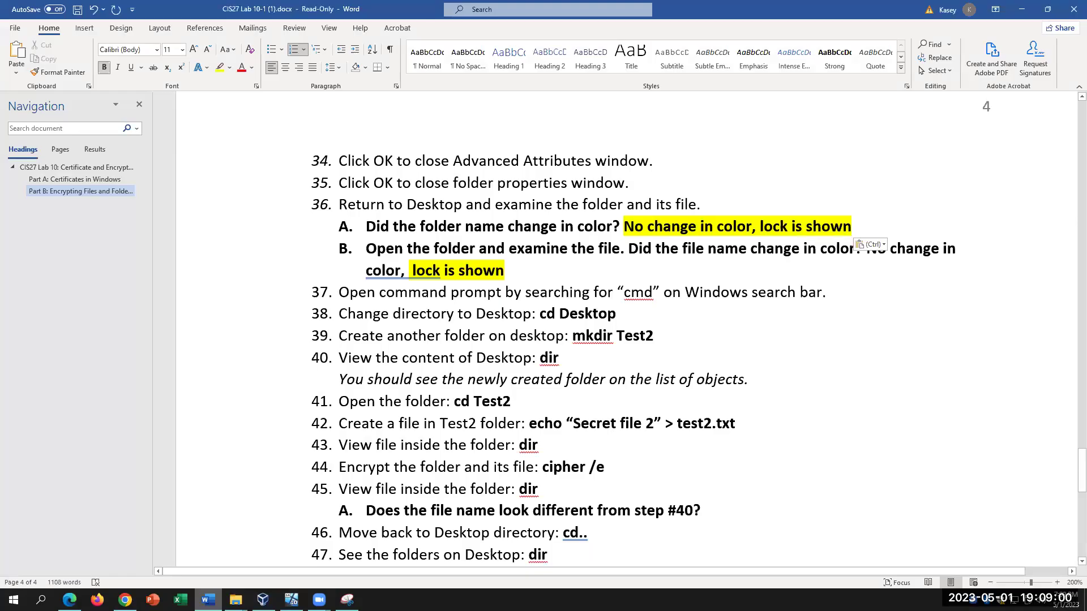
pyautogui.hotkey('alt', 'Tab')
pyautogui.rightClick(388, 197)
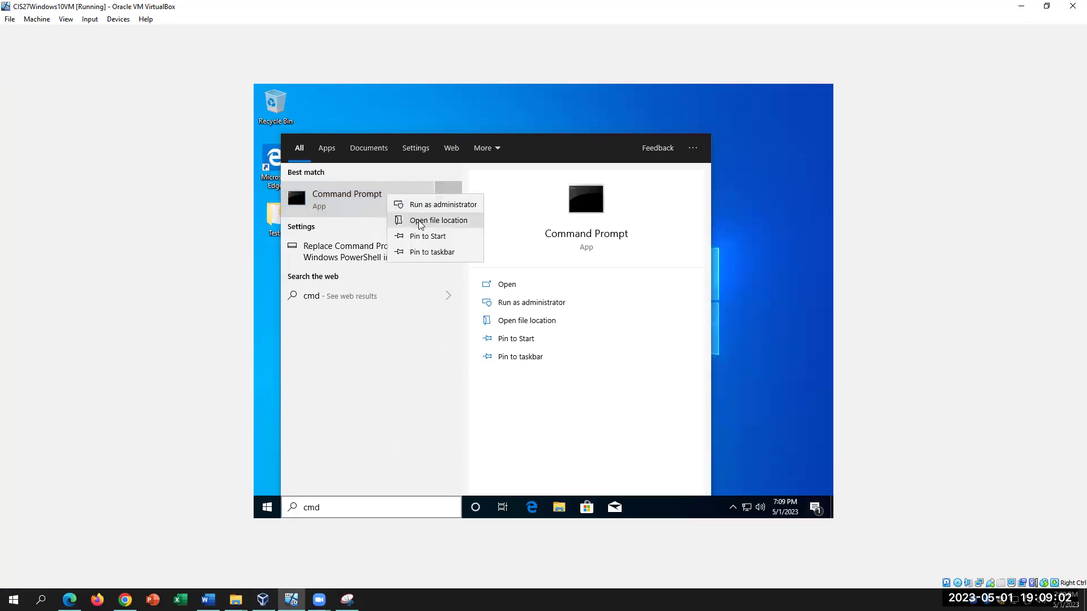
pyautogui.click(423, 203)
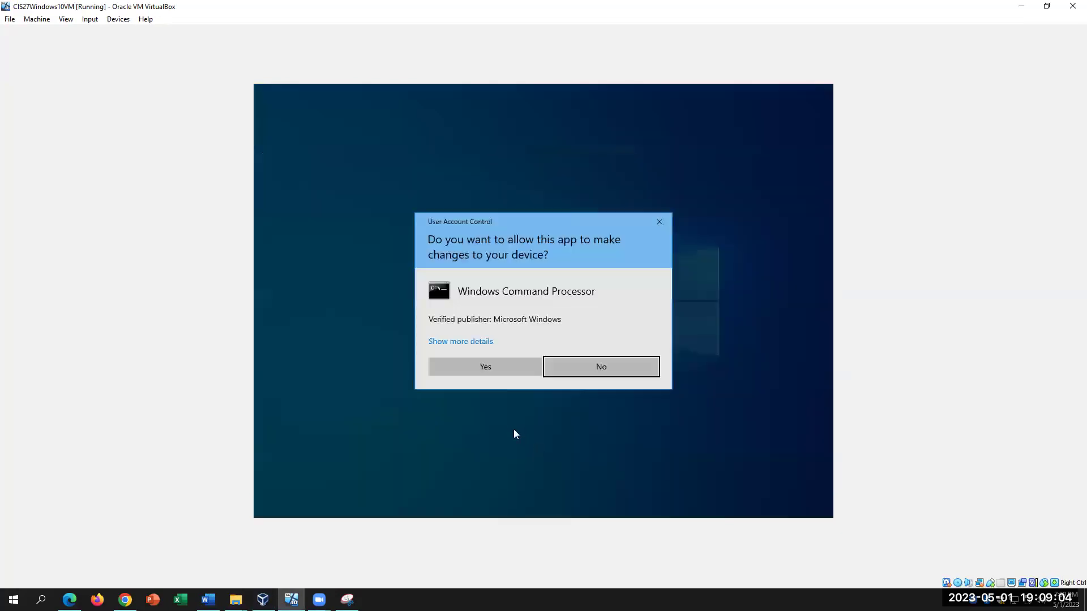
pyautogui.click(525, 371)
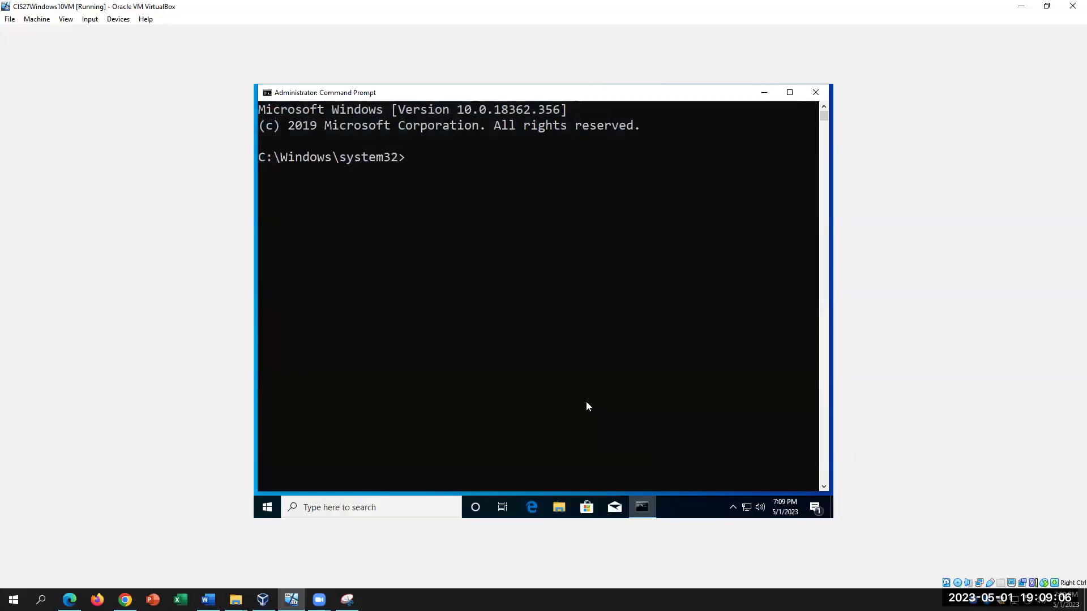
# Step: Try to change to the Desktop directory from system32 with "cd Desktop" and "cd desktop"
pyautogui.click(208, 600)
pyautogui.hotkey('alt', 'Tab')
pyautogui.write('cd Desktop')
pyautogui.press('Return')
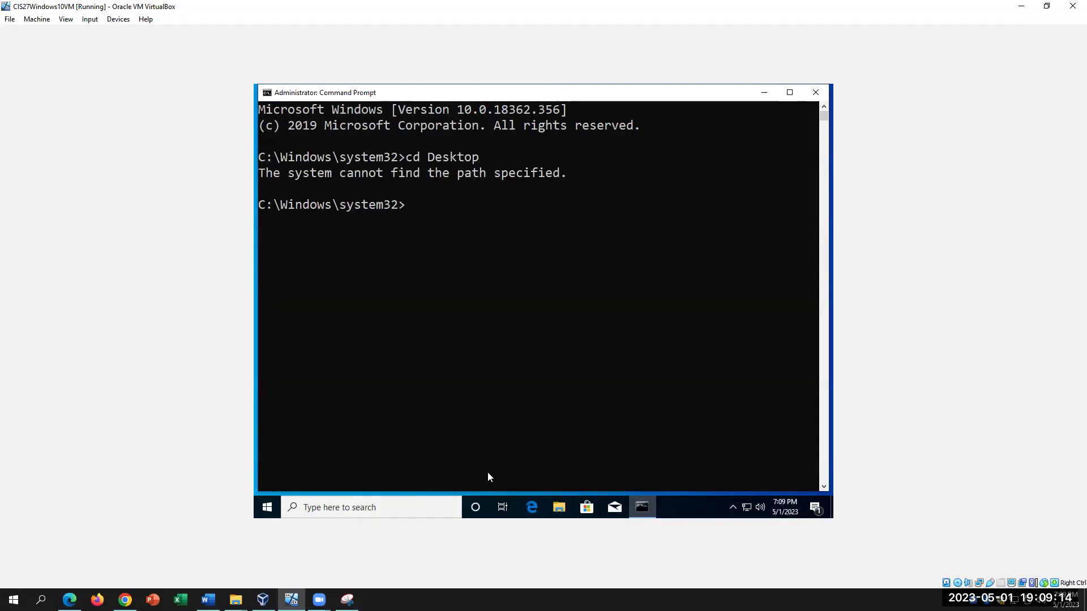
pyautogui.write('cd desktop')
pyautogui.press('Return')
pyautogui.write('ce')
pyautogui.press('BackSpace')
pyautogui.press('BackSpace')
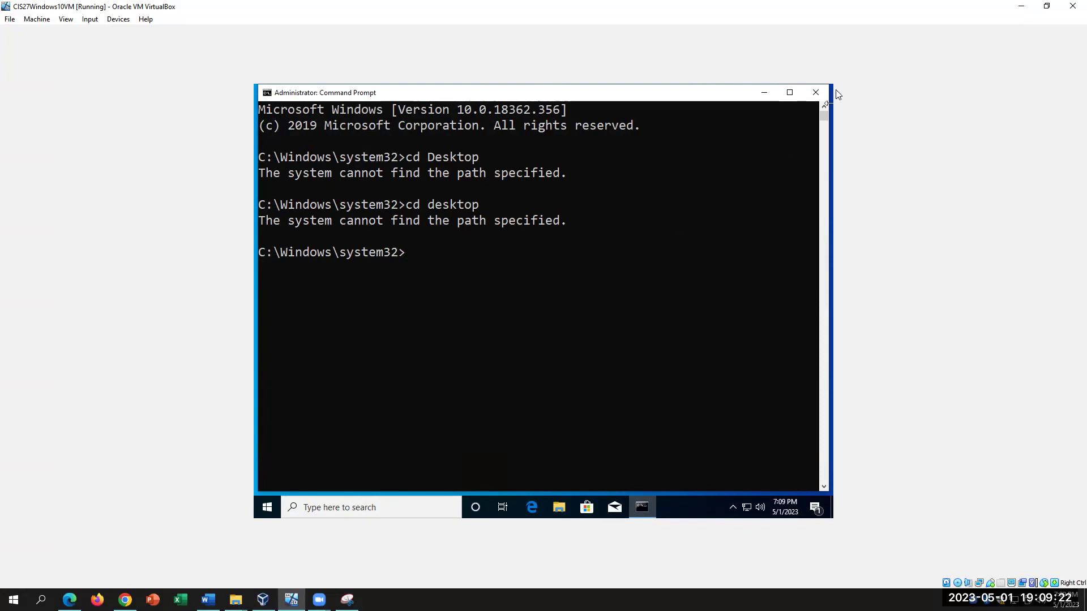
# Step: Replace the administrator prompt with a regular Command Prompt and change its directory with "cd desktop"
pyautogui.click(815, 92)
pyautogui.click(399, 508)
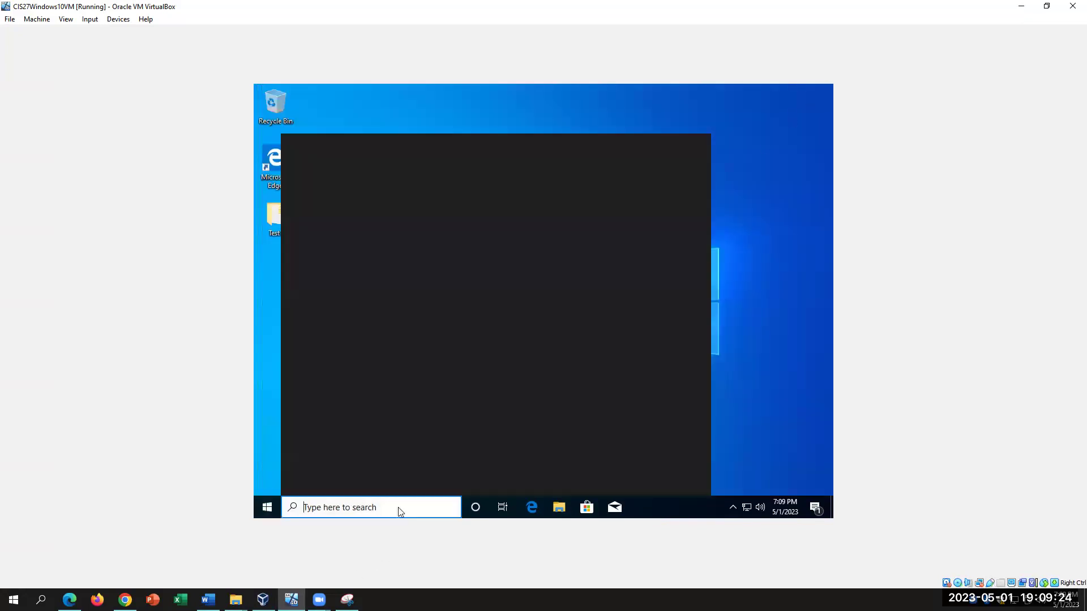
pyautogui.write('cmd')
pyautogui.press('Return')
pyautogui.write('cd desktop')
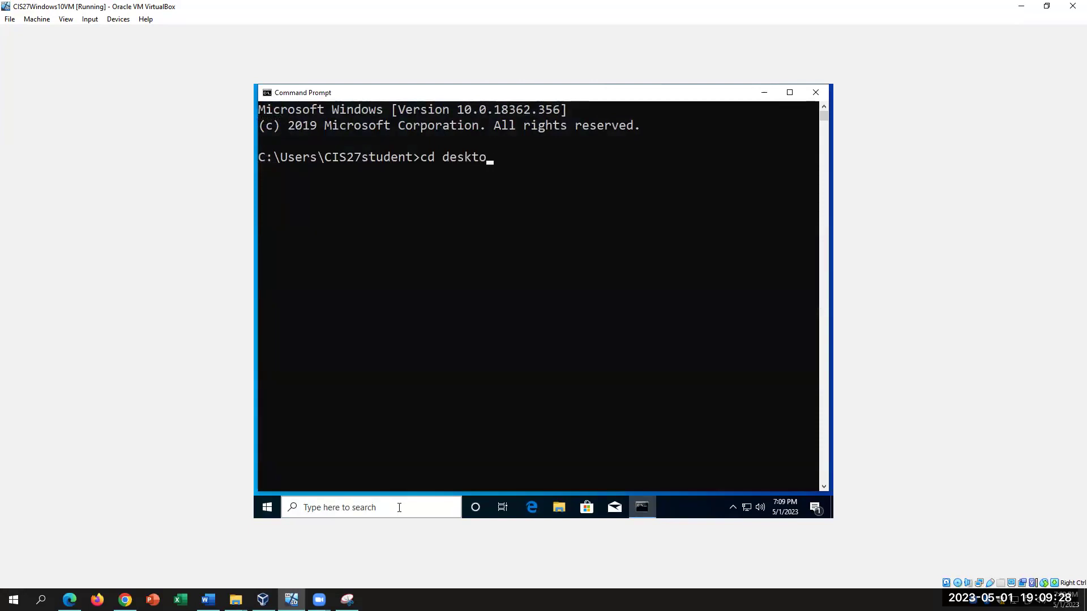
pyautogui.press('Return')
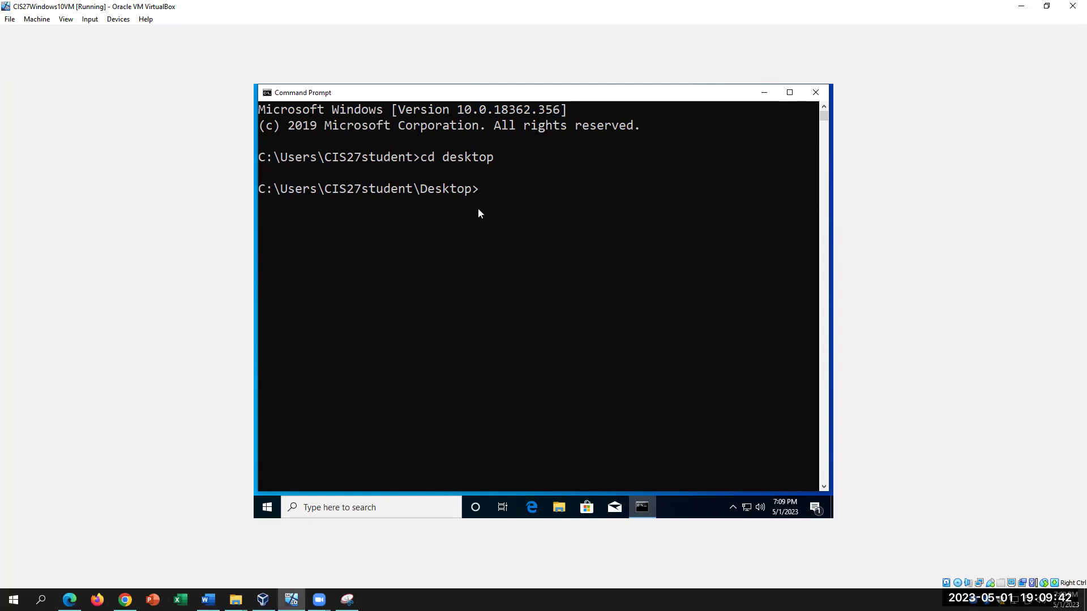
pyautogui.click(387, 513)
pyautogui.write('cmd')
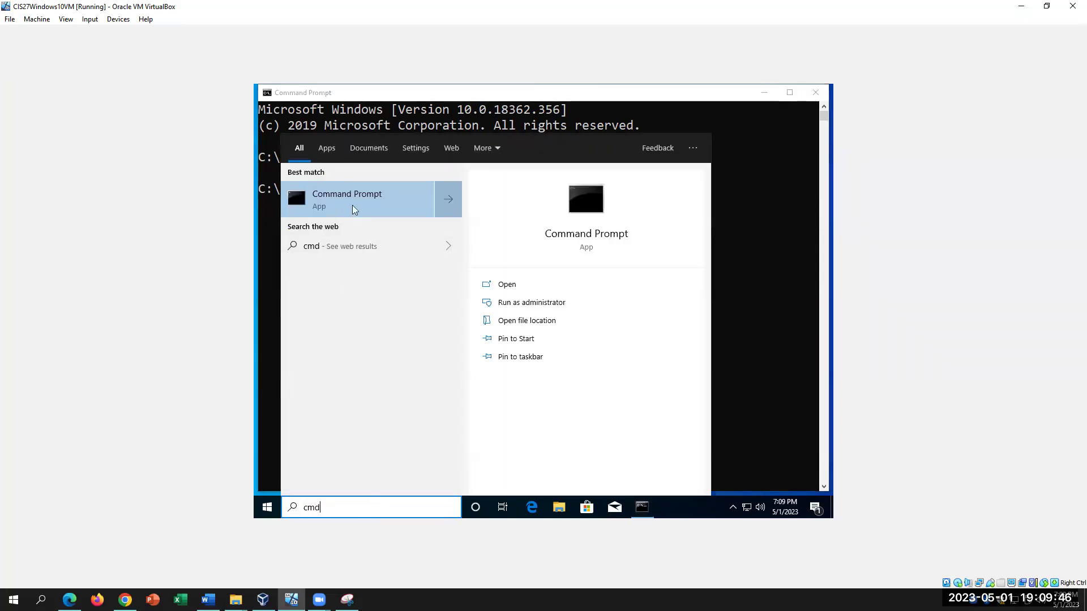
pyautogui.click(764, 281)
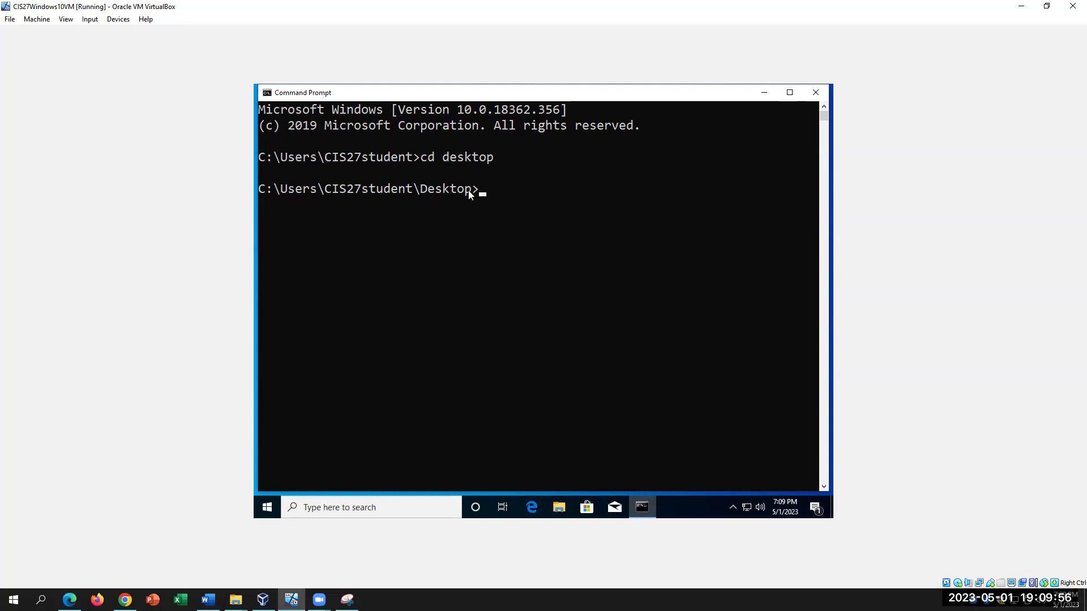
# Step: Check instruction 39 in the Word lab, then create the Test2 folder on the VM's desktop with "mkdir Test2"
pyautogui.hotkey('alt', 'Tab')
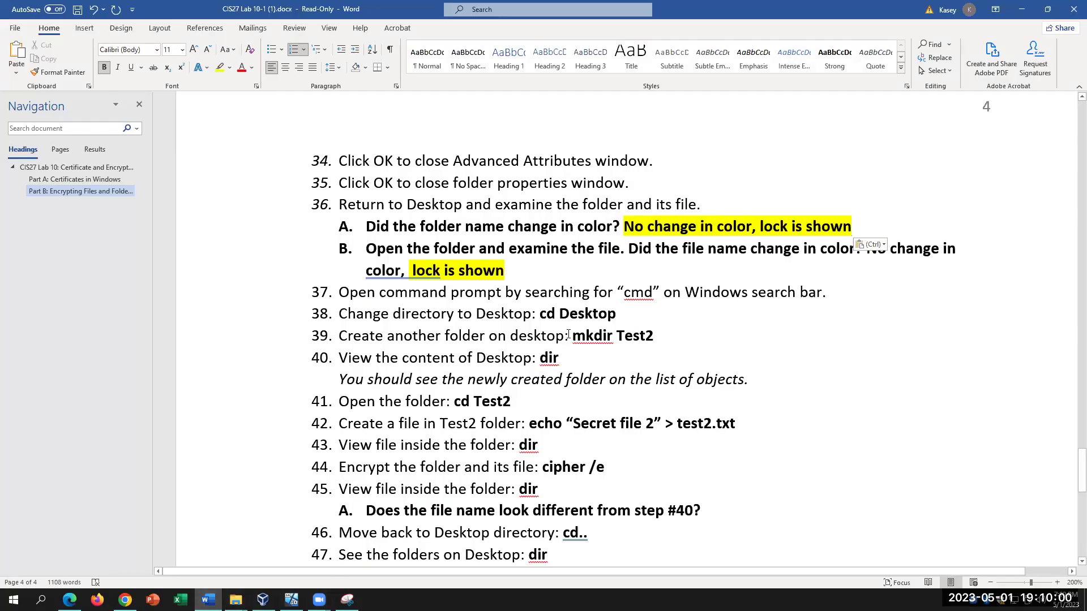
pyautogui.moveTo(572, 336); pyautogui.dragTo(661, 336)
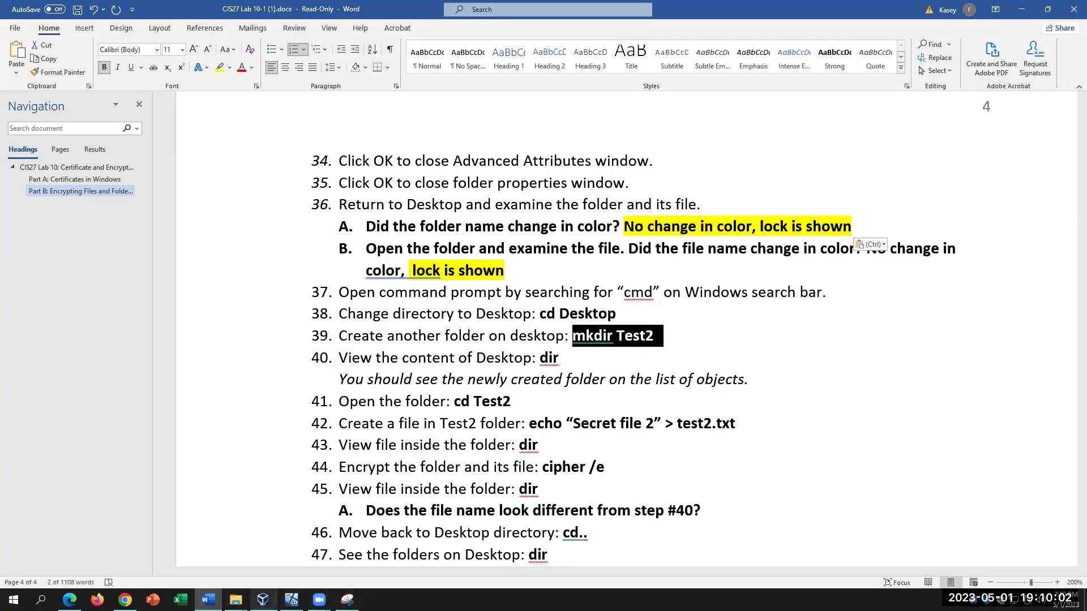
pyautogui.click(291, 599)
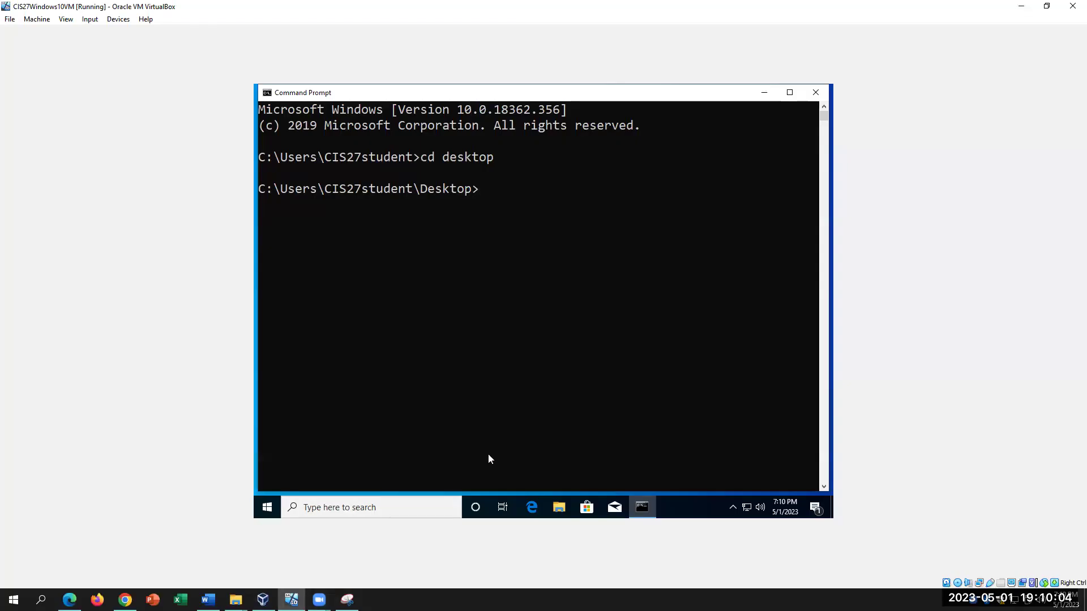
pyautogui.write('mkdir ')
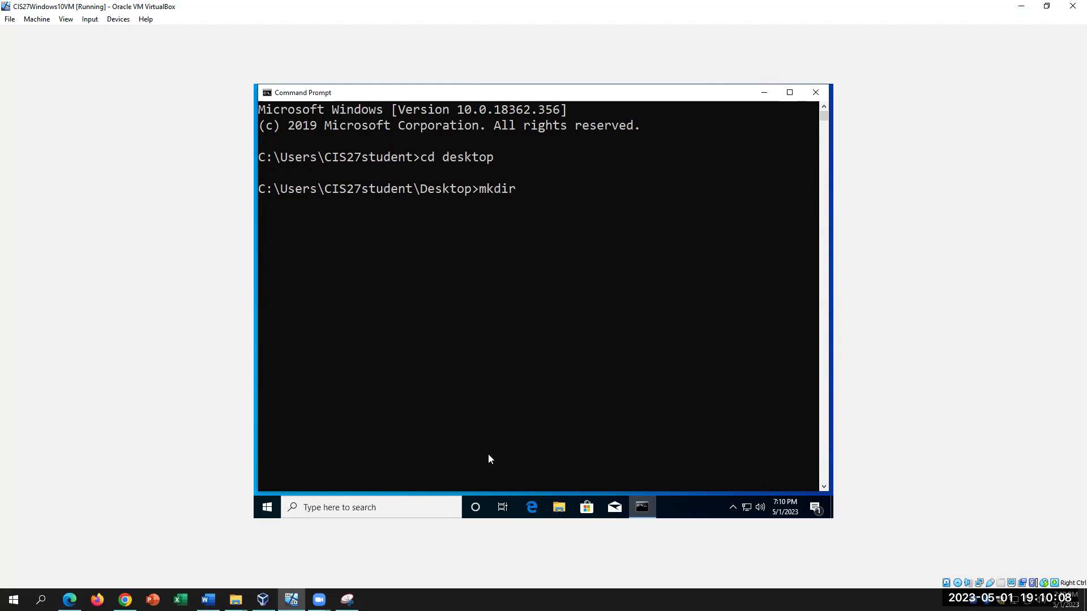
pyautogui.write('Test2')
pyautogui.press('Return')
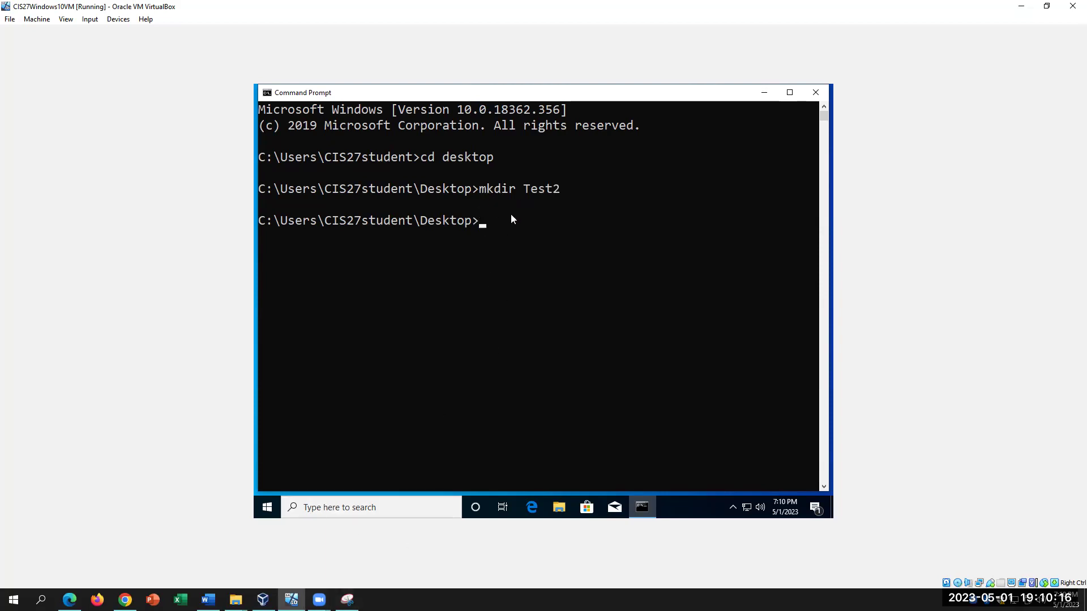
# Step: Consult the Word lab again, then list the VM's Desktop contents with "dir" and highlight the Test2 entry
pyautogui.click(208, 600)
pyautogui.click(291, 599)
pyautogui.write('dir')
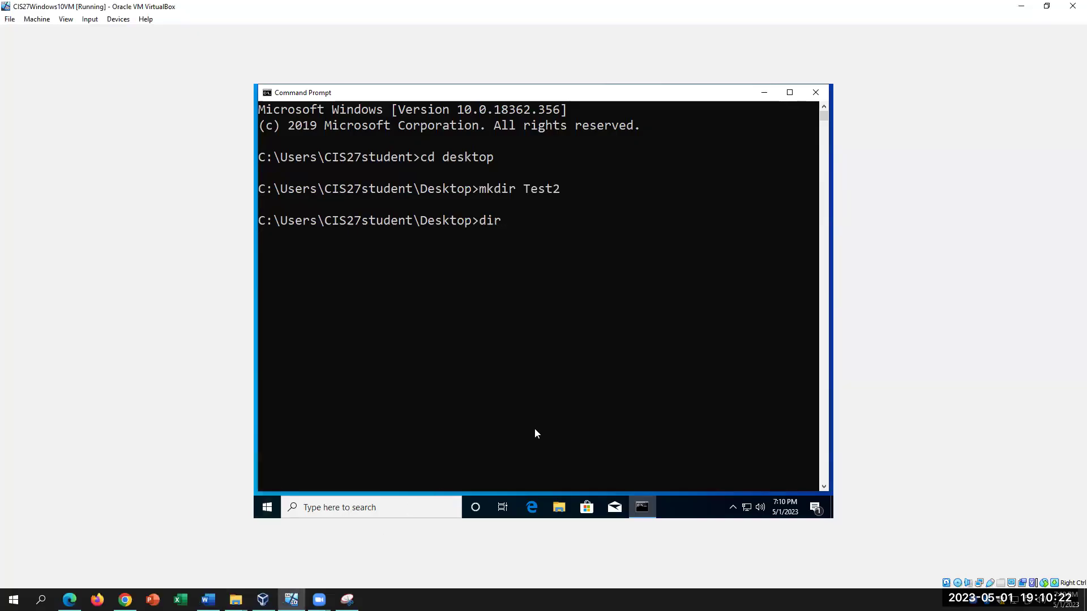
pyautogui.press('Return')
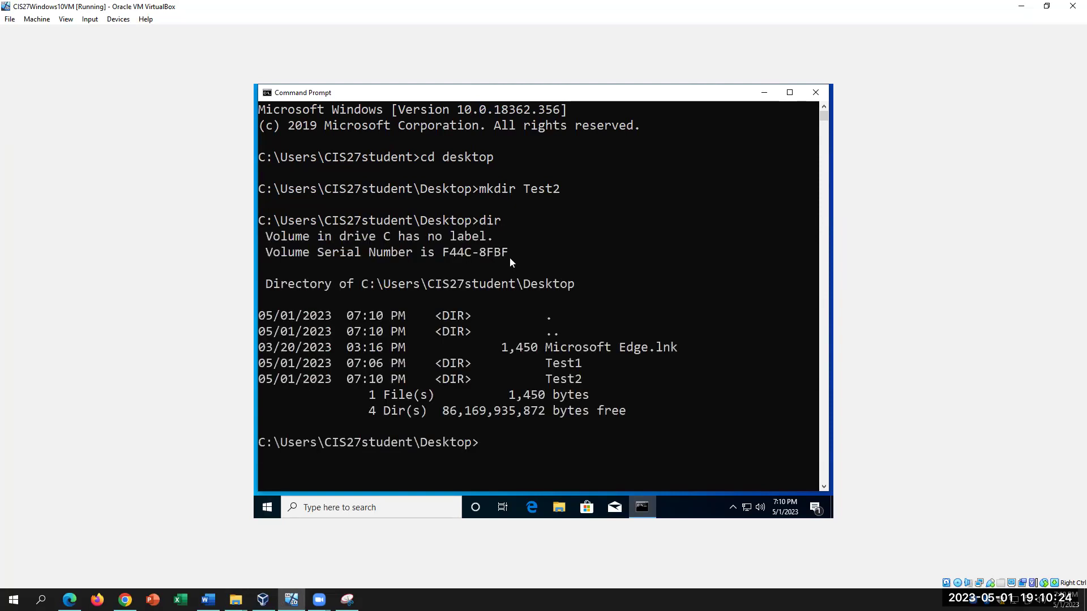
pyautogui.moveTo(504, 222); pyautogui.dragTo(481, 223)
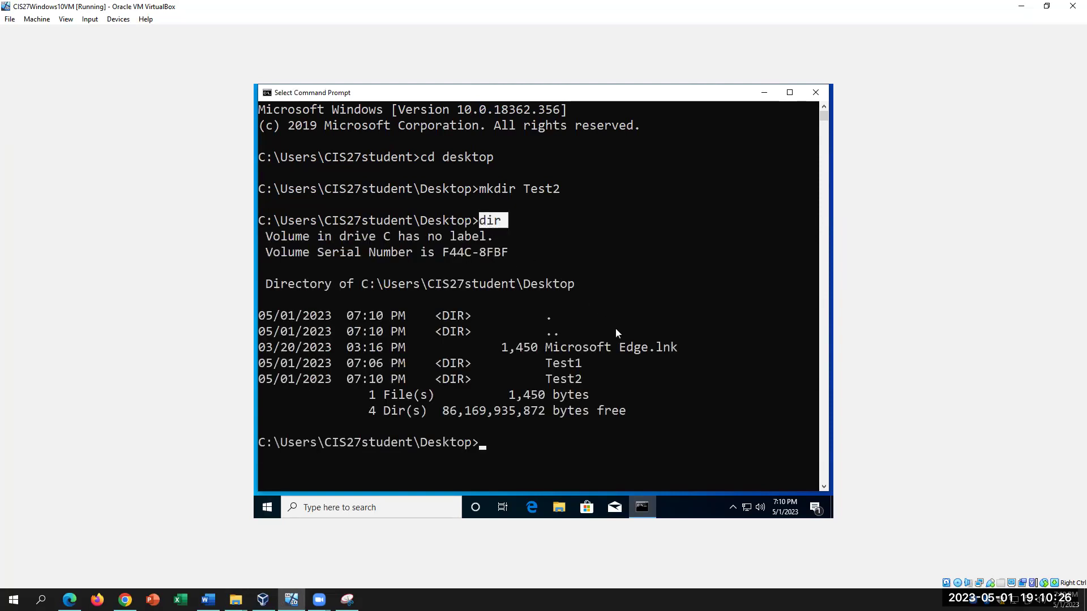
pyautogui.moveTo(581, 378); pyautogui.dragTo(542, 382)
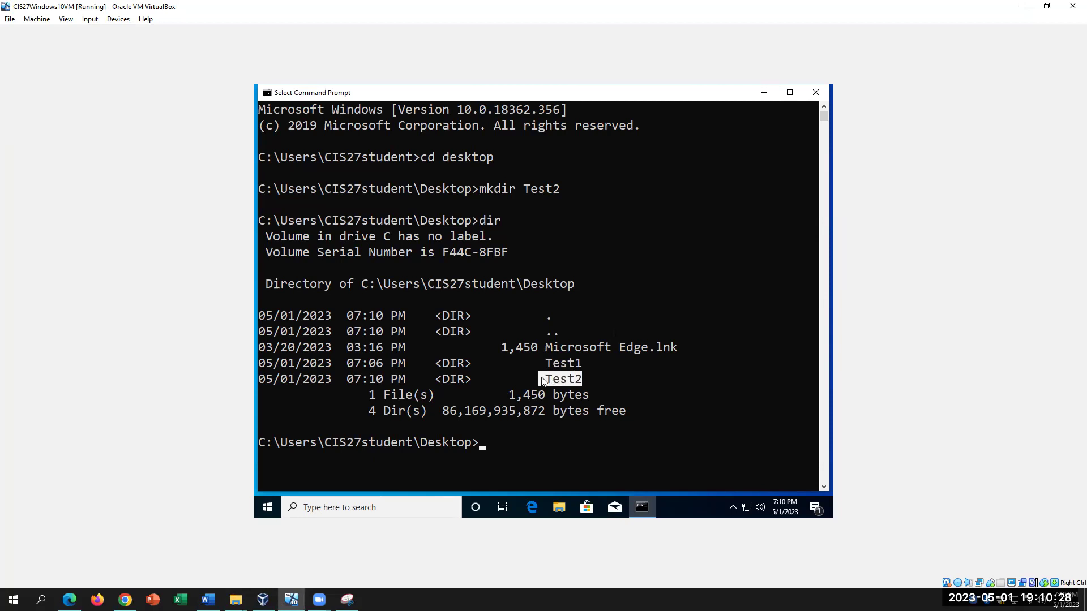